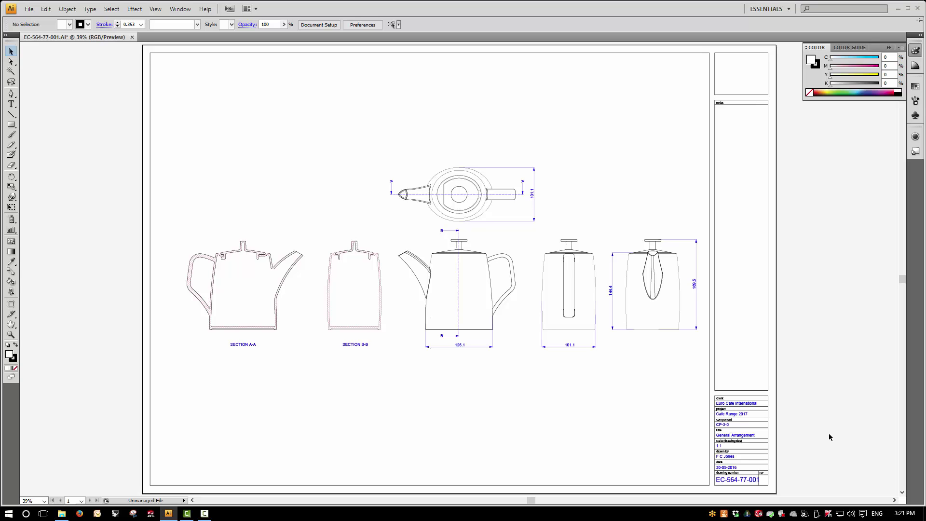
Examine the teapot's plan, elevation and section views in the general arrangement drawing.
key(ctrl+plus)
key(ctrl+plus)
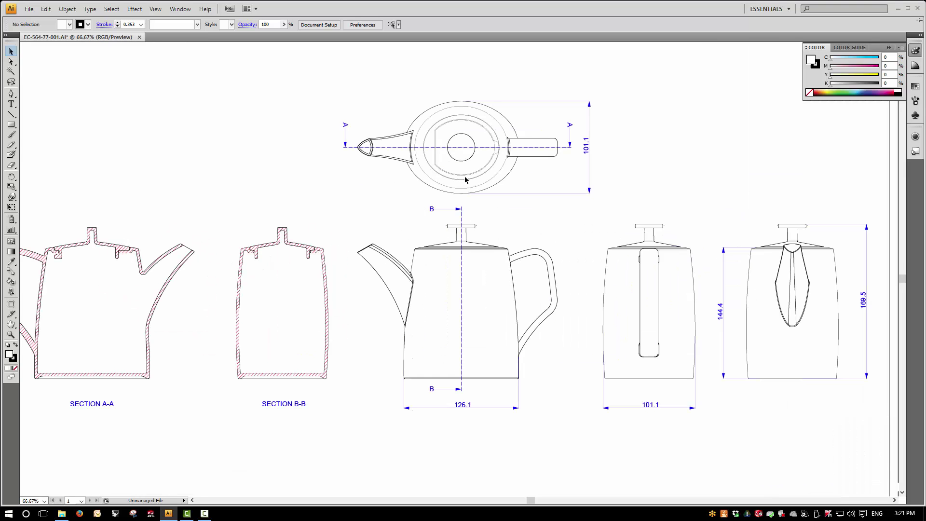
alt+scroll(702, 304, up, 1)
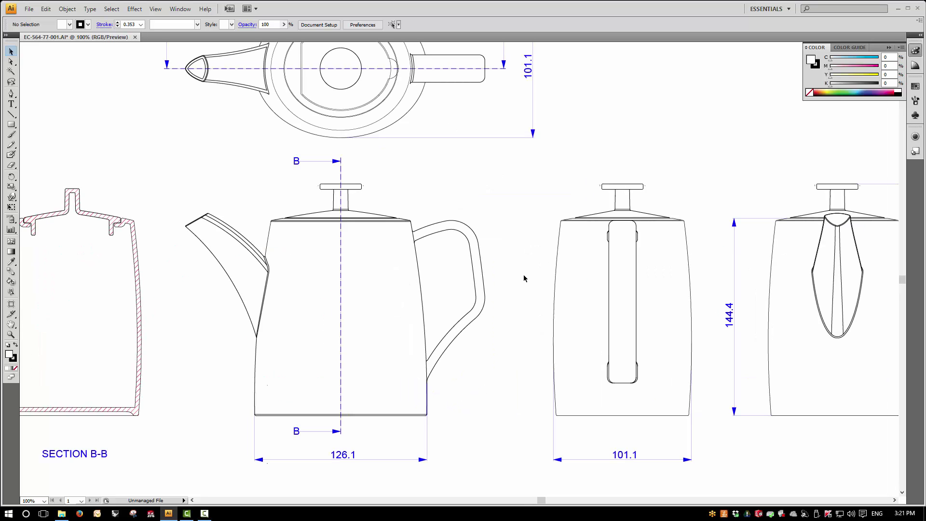
click(11, 324)
drag(489, 277, 441, 330)
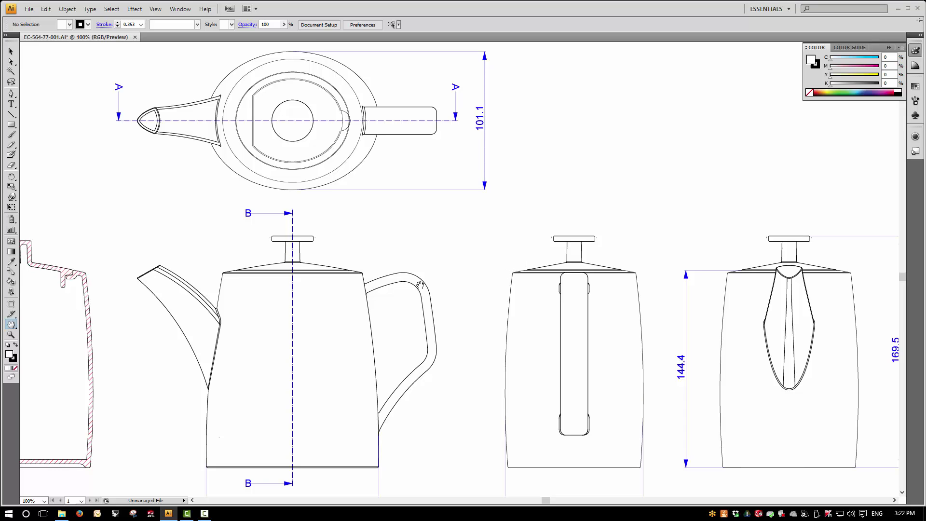
alt+scroll(477, 299, down, 2)
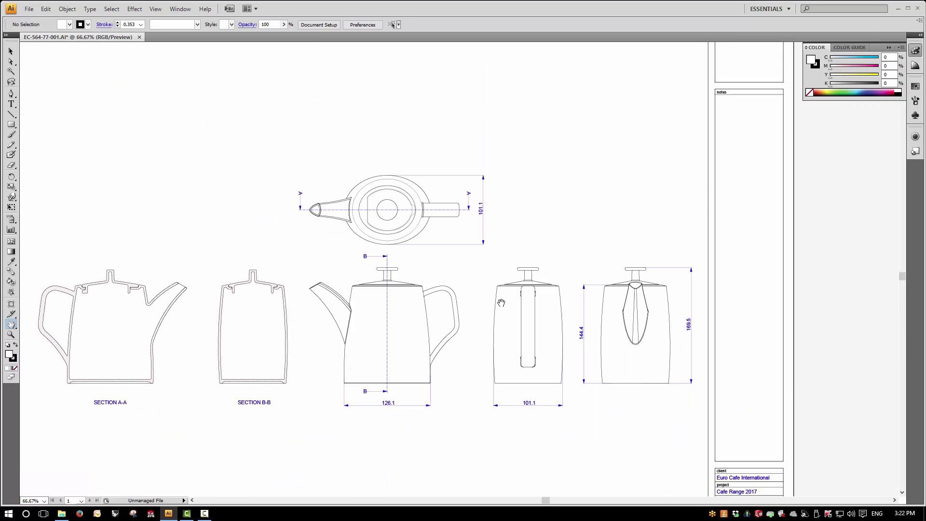
alt+scroll(496, 301, down, 1)
alt+scroll(260, 270, up, 2)
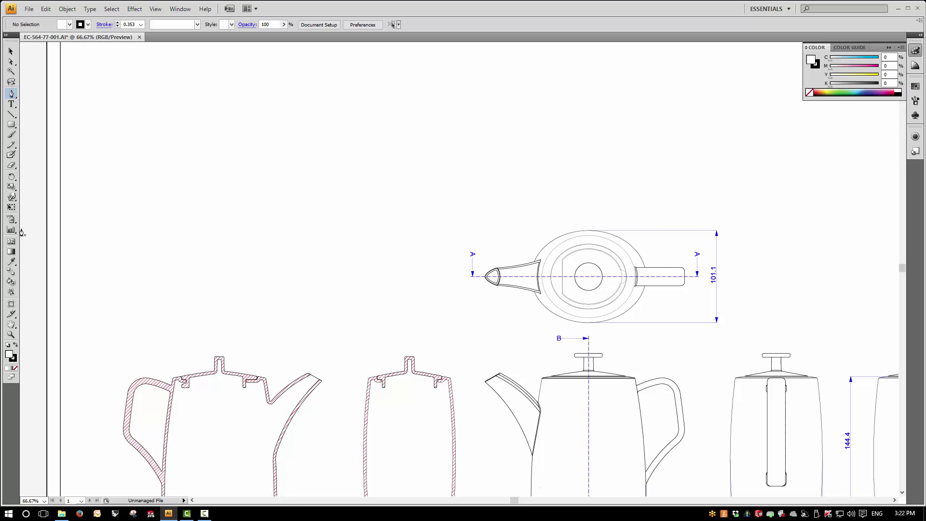
Draw a wavy open curve about 316 mm wide and 104 mm high with the Pen tool above the section views.
click(10, 94)
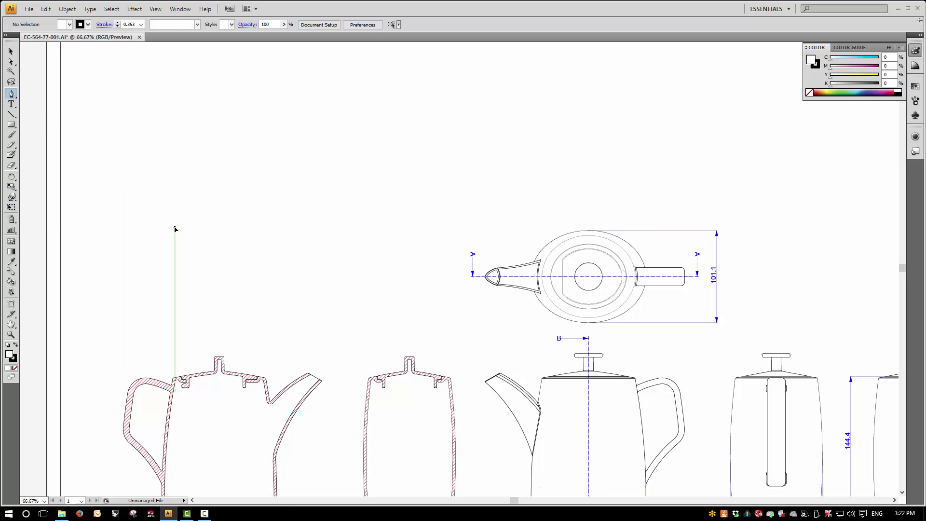
click(175, 227)
drag(234, 257, 254, 261)
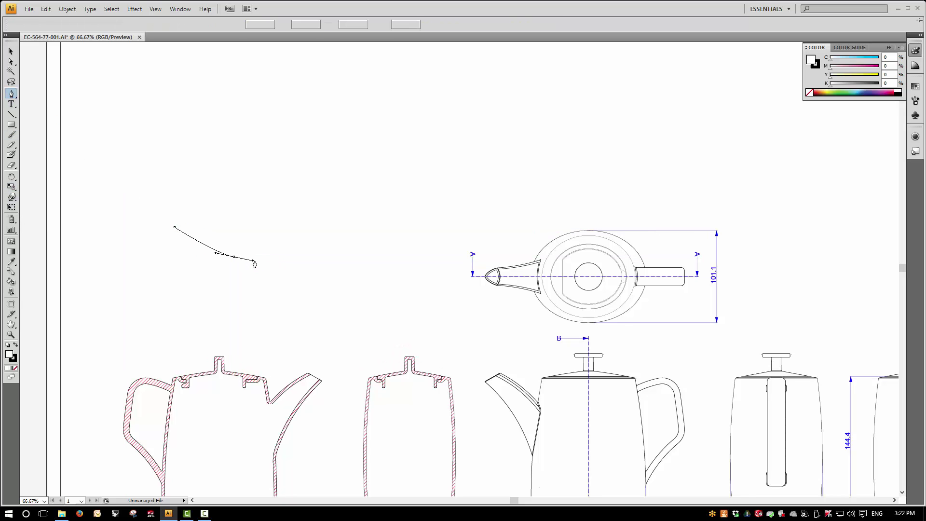
drag(300, 242, 361, 205)
drag(396, 179, 470, 159)
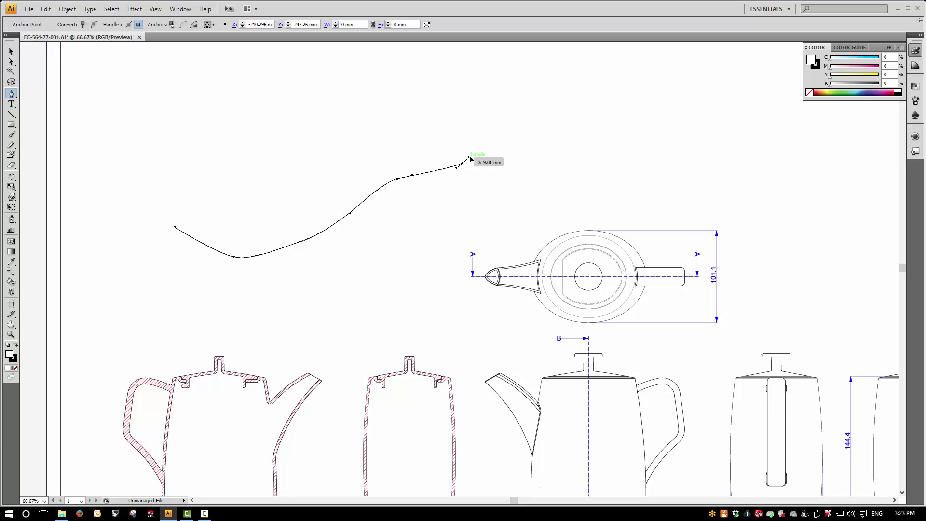
right_click(470, 160)
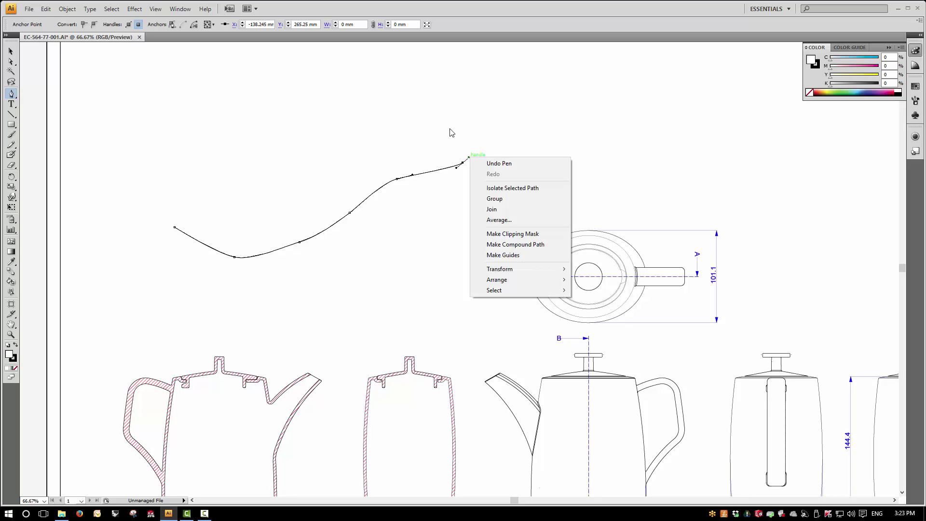
key(Escape)
key(v)
click(152, 273)
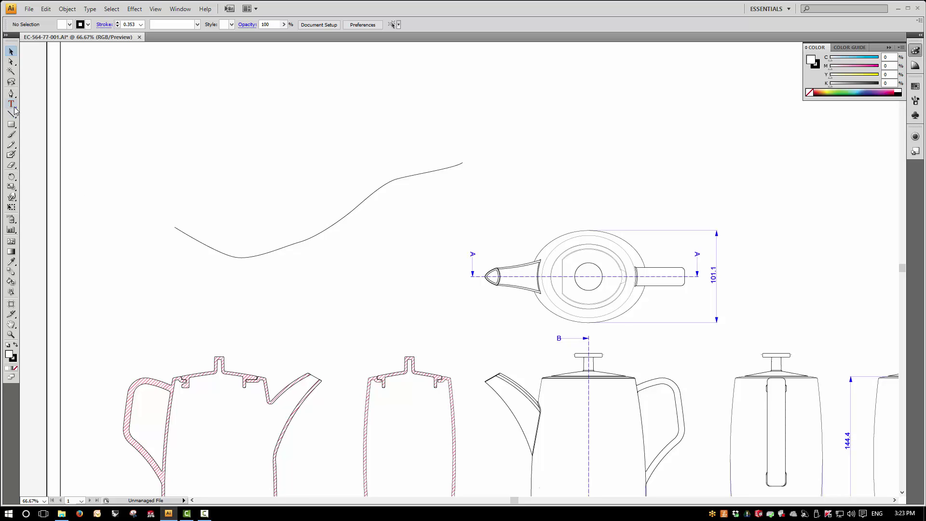
Move the curve's second-to-last anchor to about X -215 mm, Y 250 mm and rotate its handles so the outgoing one slopes downward.
key(a)
click(246, 259)
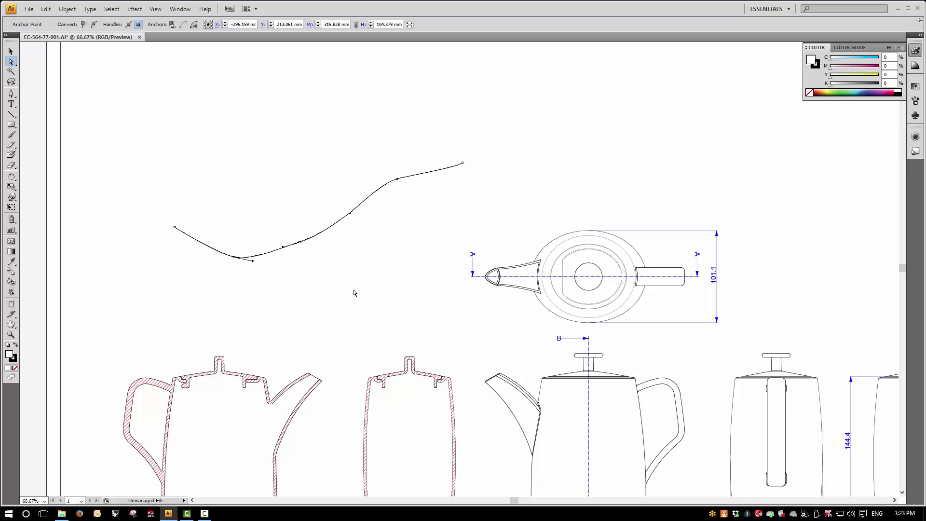
click(397, 180)
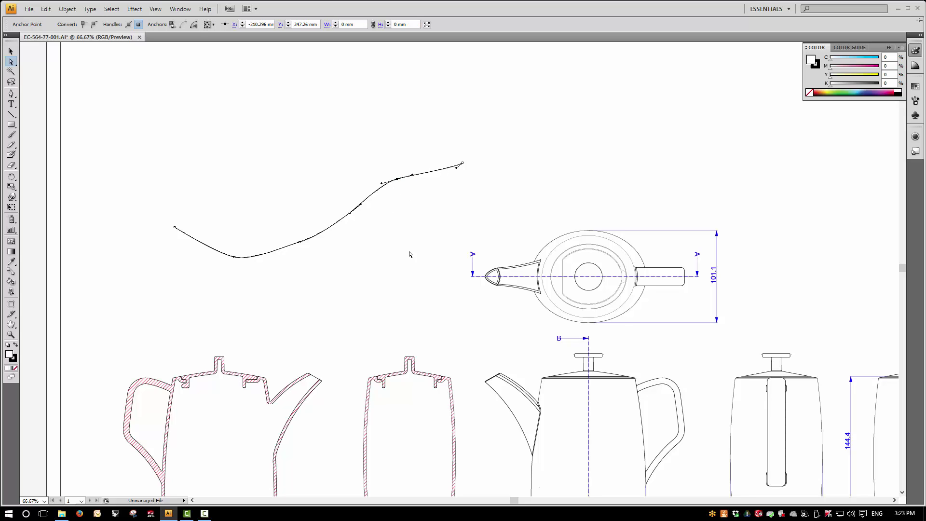
drag(400, 182, 393, 169)
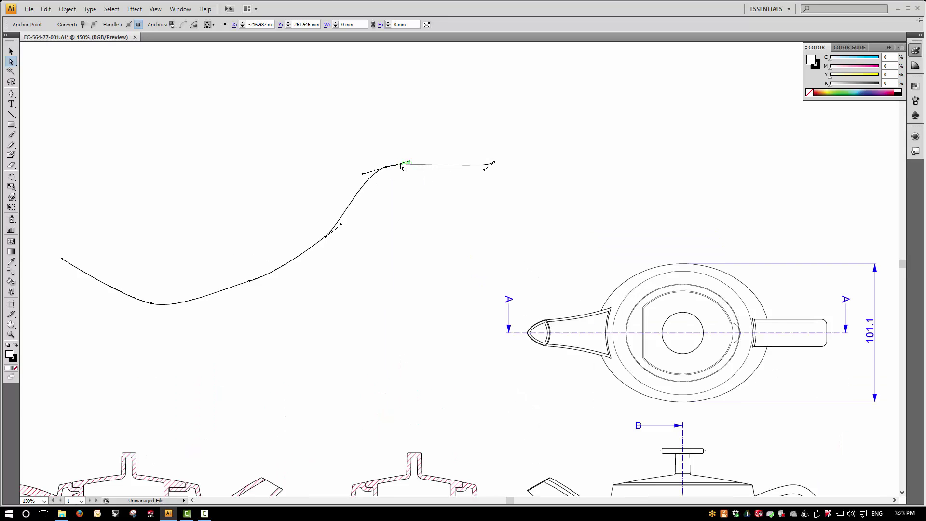
alt+scroll(401, 169, up, 4)
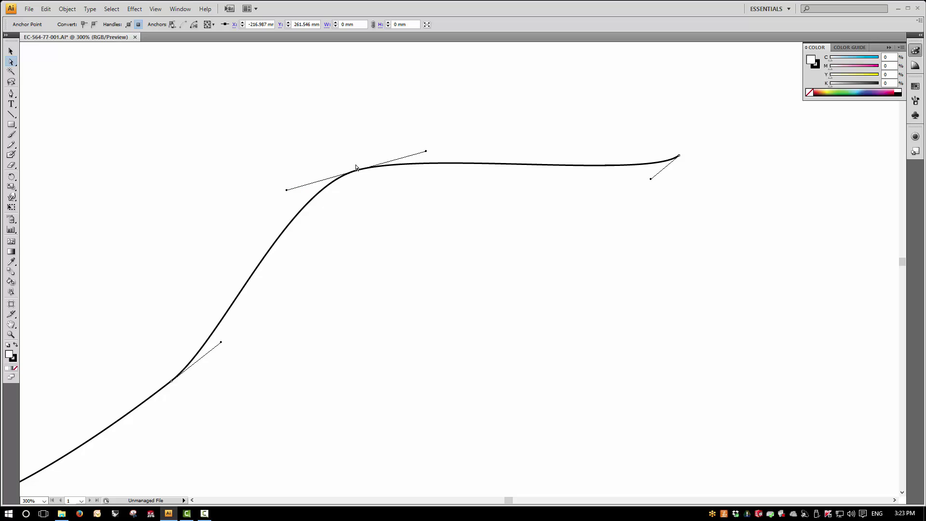
drag(356, 171, 369, 229)
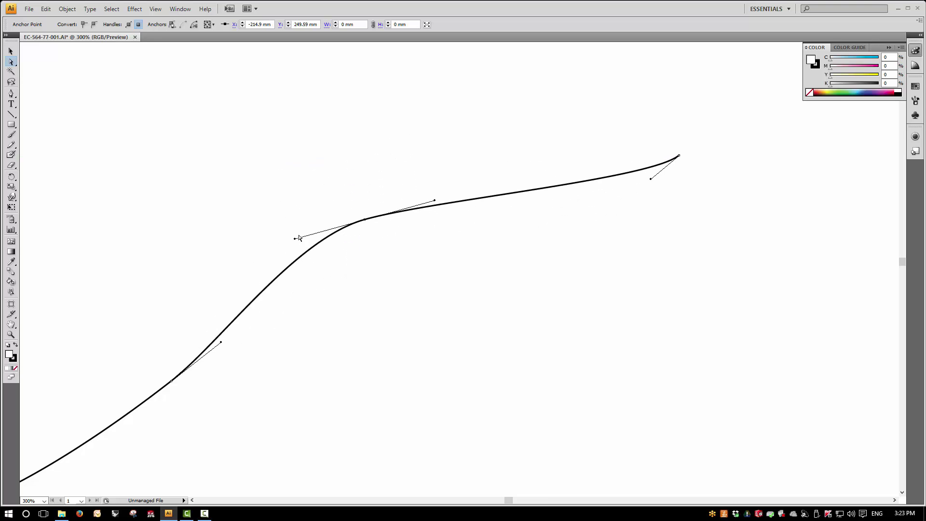
drag(296, 238, 282, 206)
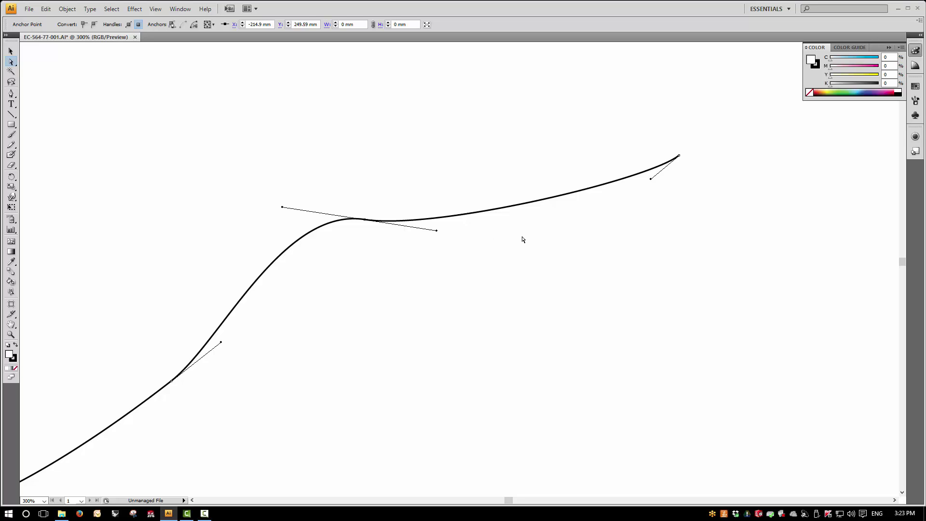
Reshape the middle of the curve by steepening the fourth anchor's handles and tilting the third anchor's handles to form a dip.
alt+scroll(527, 220, down, 2)
alt+scroll(528, 219, down, 1)
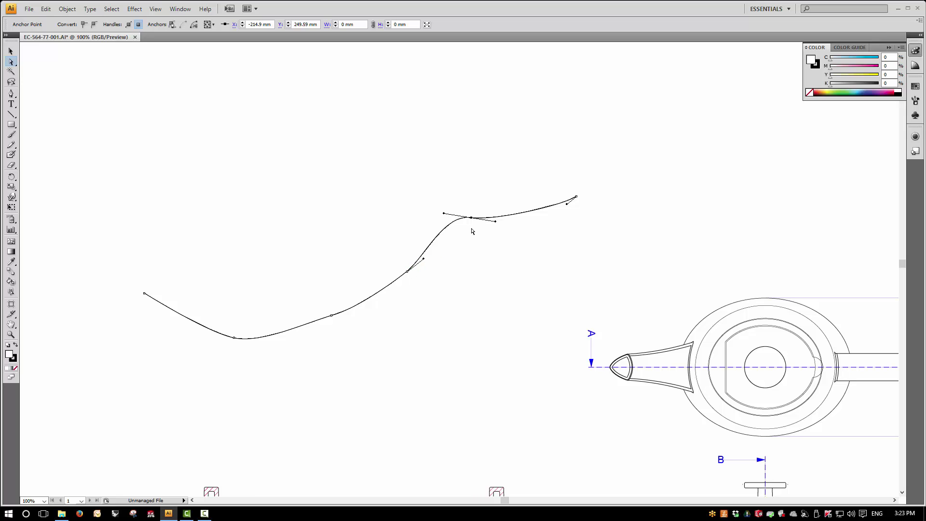
click(408, 273)
mouse_move(390, 285)
mouse_down()
mouse_move(393, 312)
mouse_move(450, 299)
mouse_move(393, 286)
mouse_up()
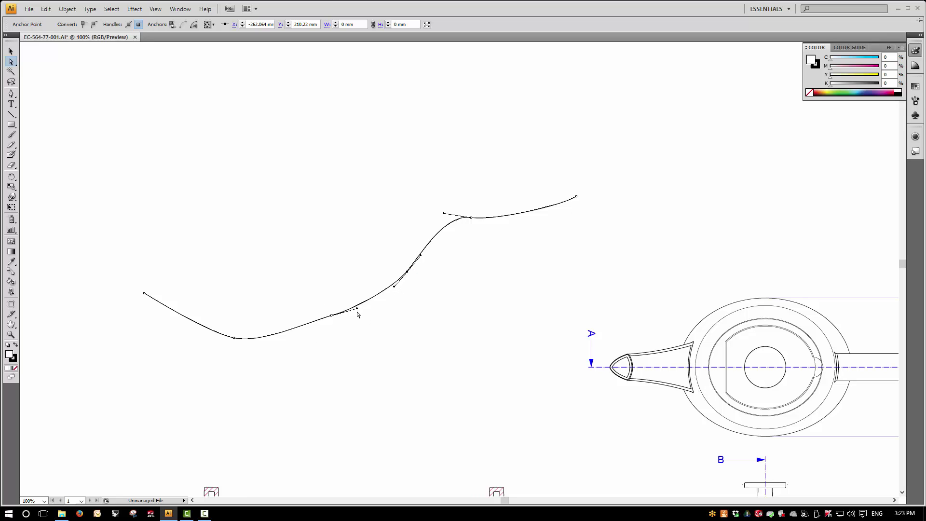
click(331, 316)
drag(357, 308, 372, 329)
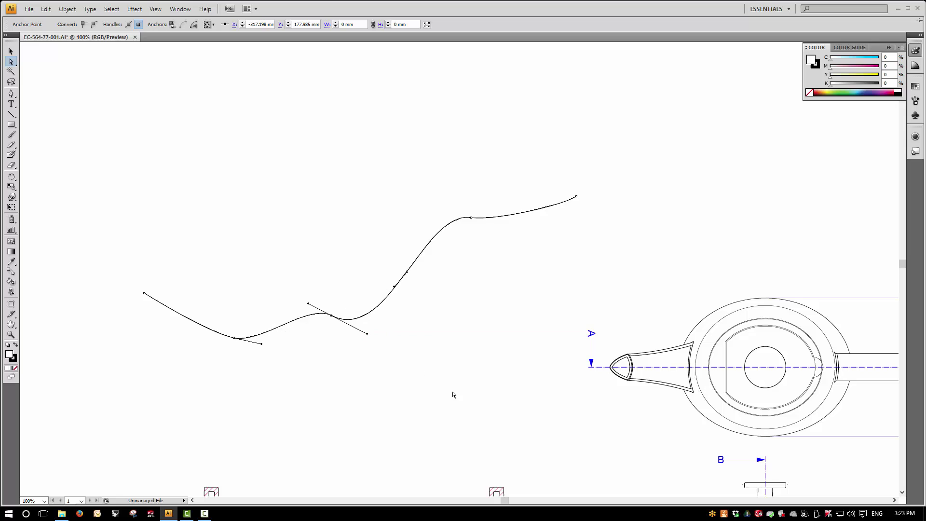
click(12, 51)
click(125, 122)
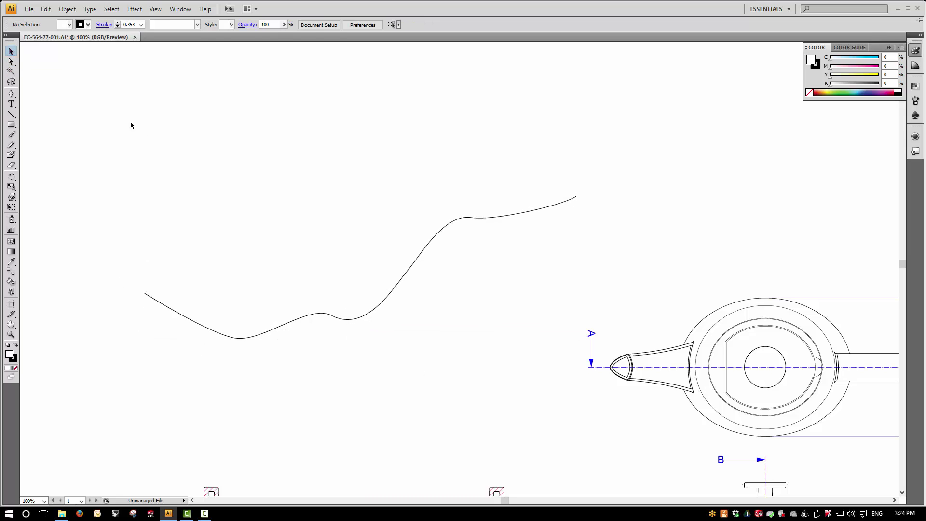
Save the teapot drawing with the added freeform curve.
alt+scroll(459, 254, down, 4)
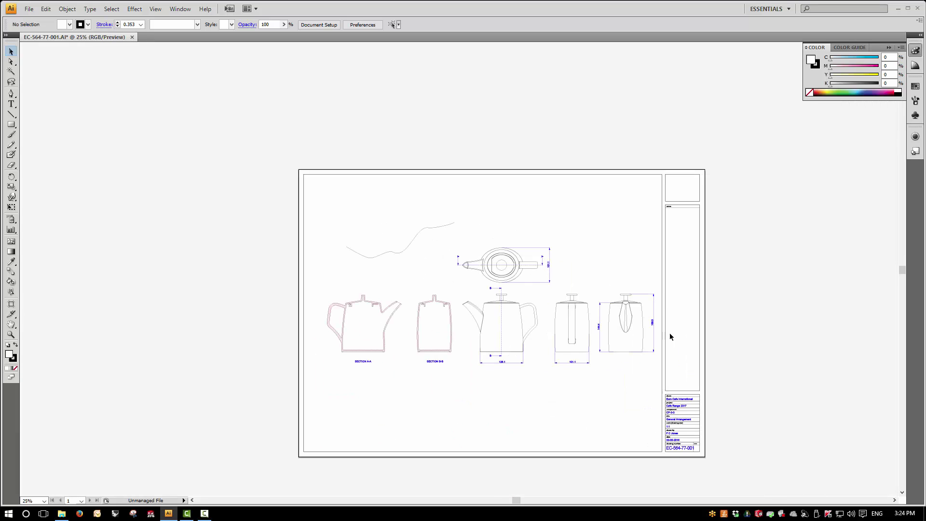
alt+scroll(670, 332, up, 1)
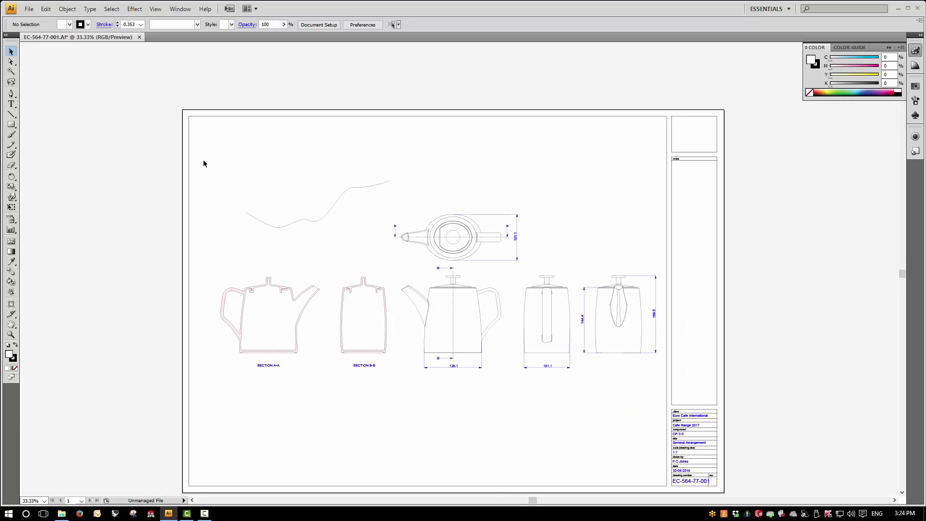
click(29, 9)
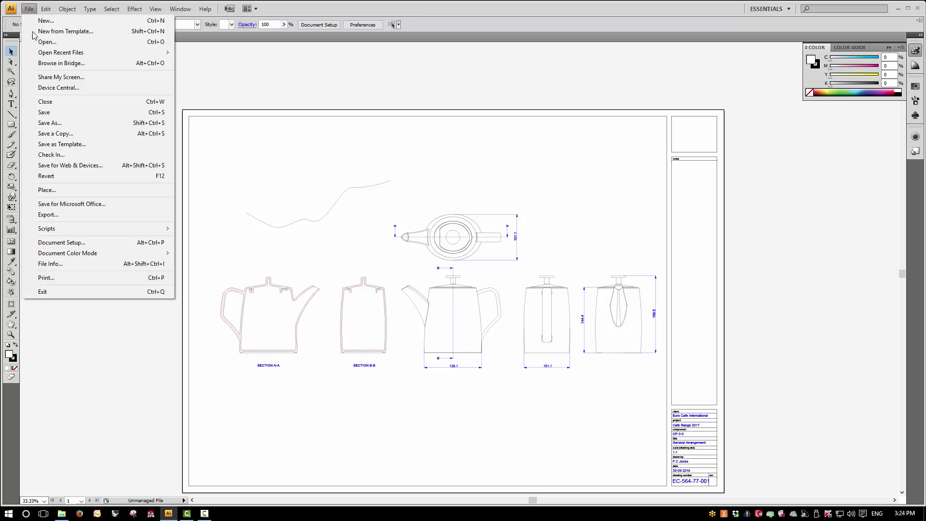
click(43, 115)
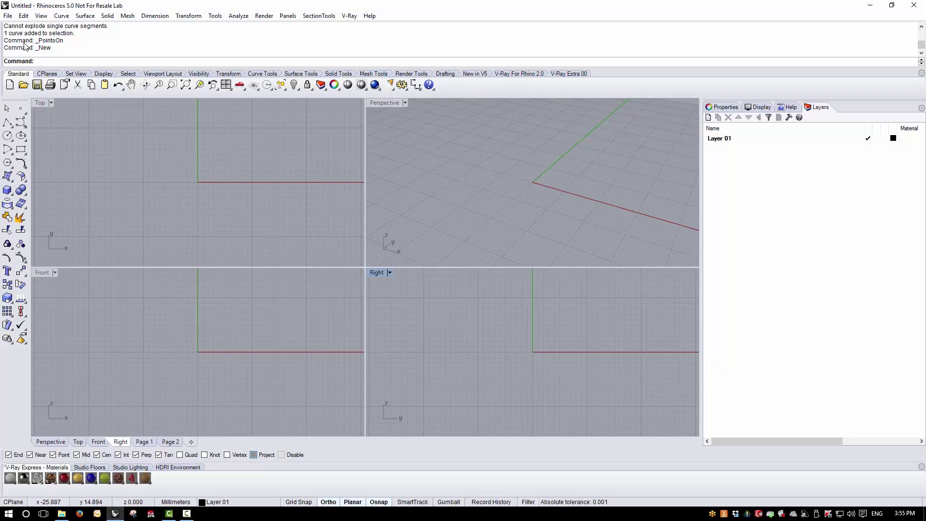
Open the Illustrator file EC-564-77-001 in Rhino, preserving units at 1 mm to 1 Rhino unit and loading text.
click(7, 16)
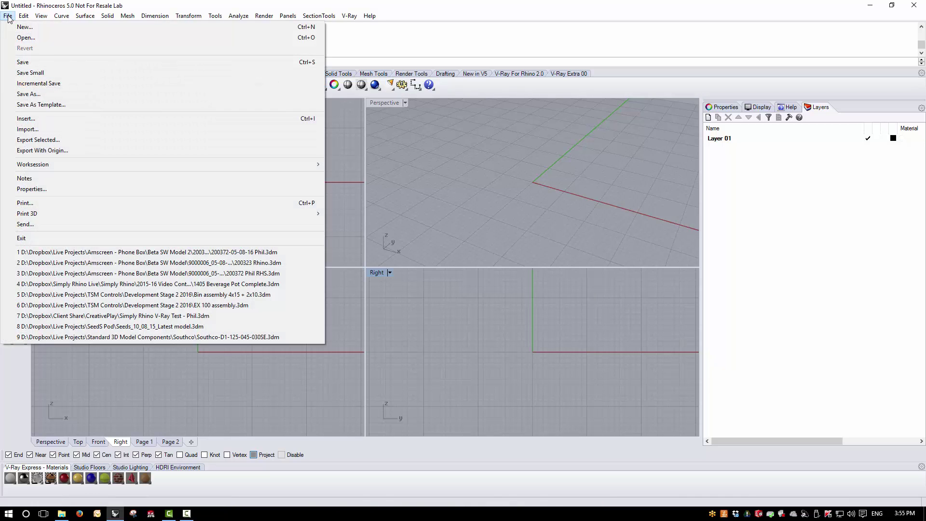
click(25, 38)
click(131, 87)
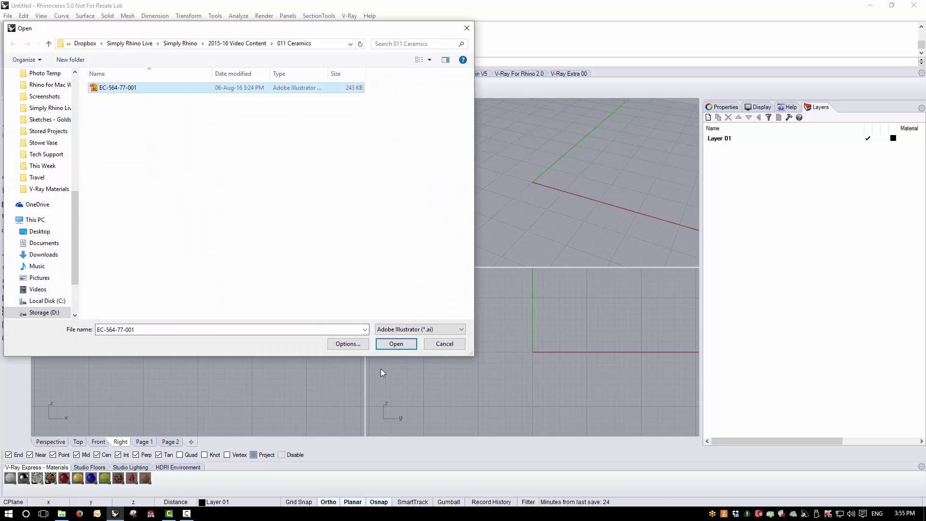
click(395, 344)
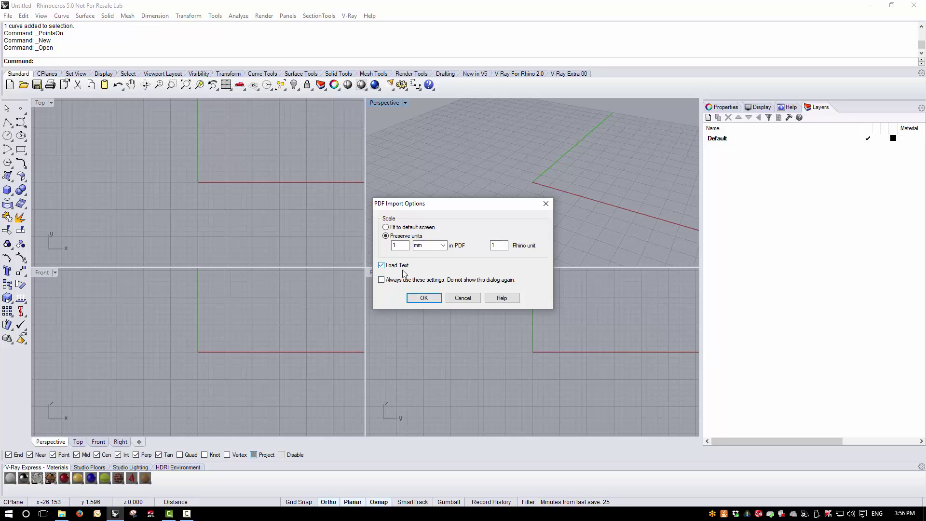
click(422, 298)
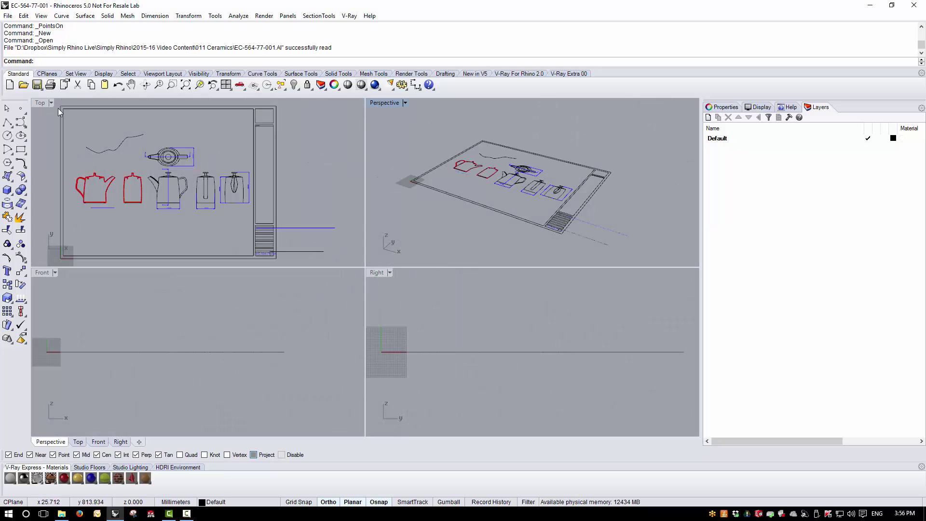
Delete the run-together title block texts and the drawing number in the maximized Top view.
double_click(40, 102)
scroll(545, 415, up, 4)
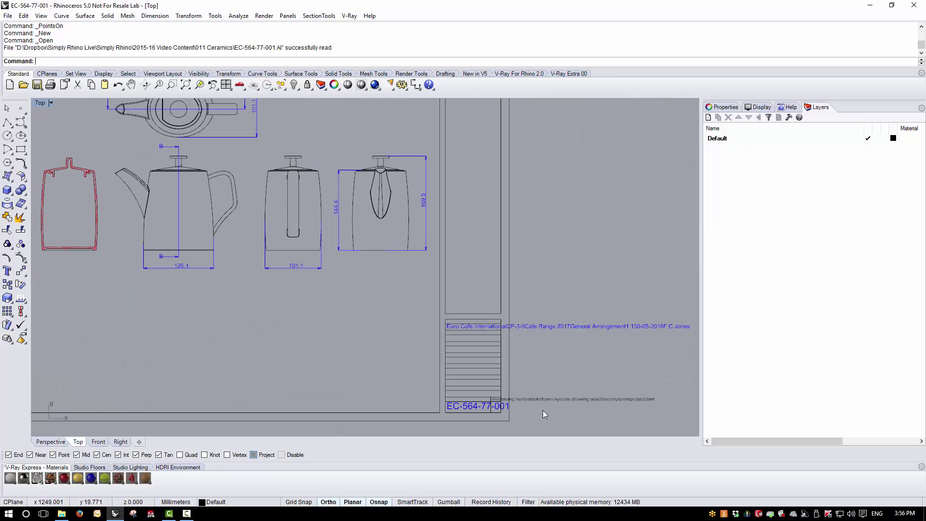
click(528, 308)
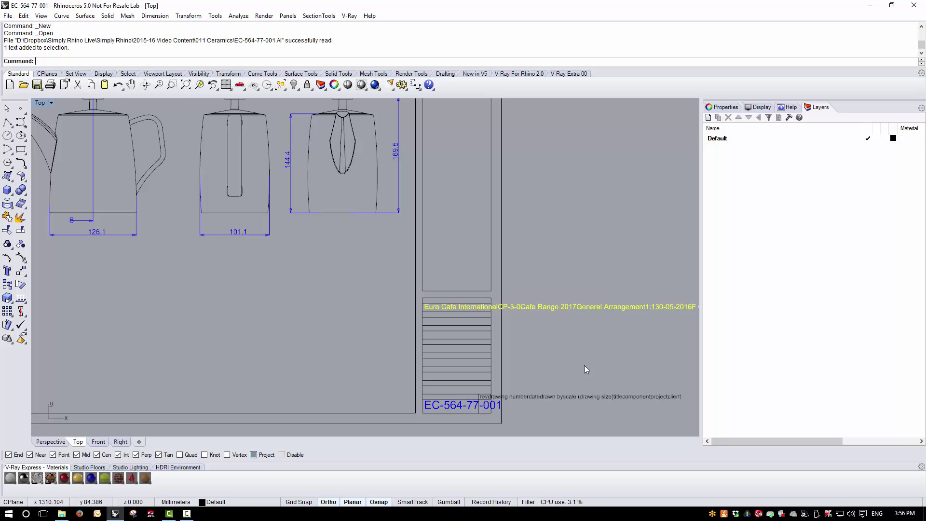
key(Delete)
click(542, 396)
scroll(485, 422, up, 3)
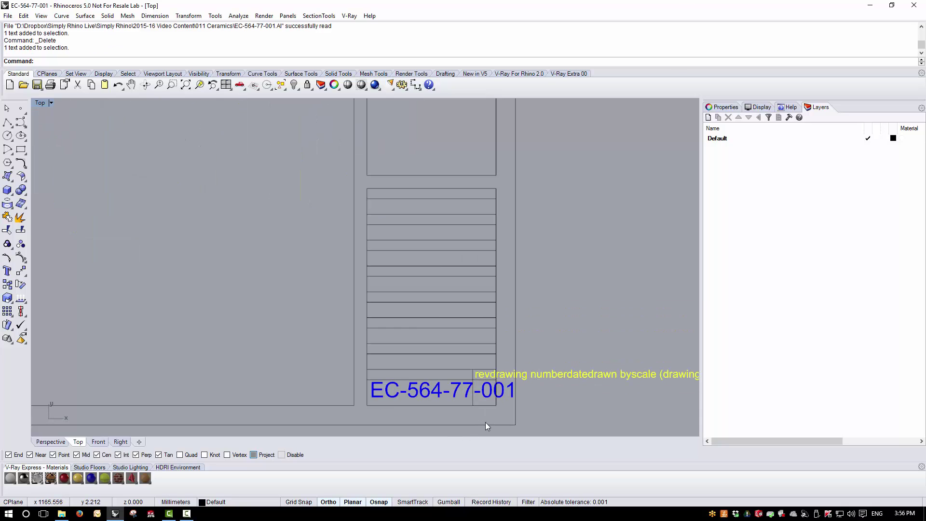
key(Delete)
click(505, 391)
key(Delete)
Examine the imported teapot views in the Top view, including their width and height dimensions.
scroll(567, 396, down, 5)
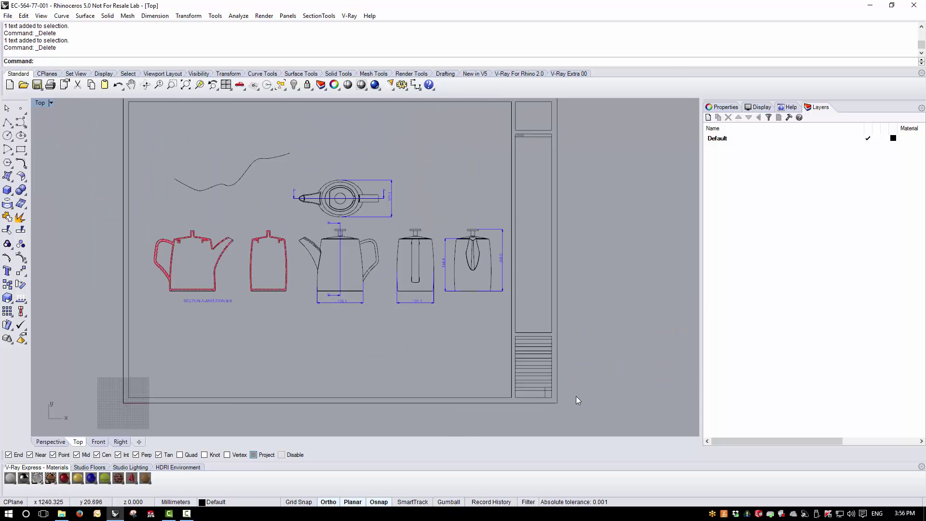
scroll(453, 335, up, 3)
scroll(538, 327, up, 5)
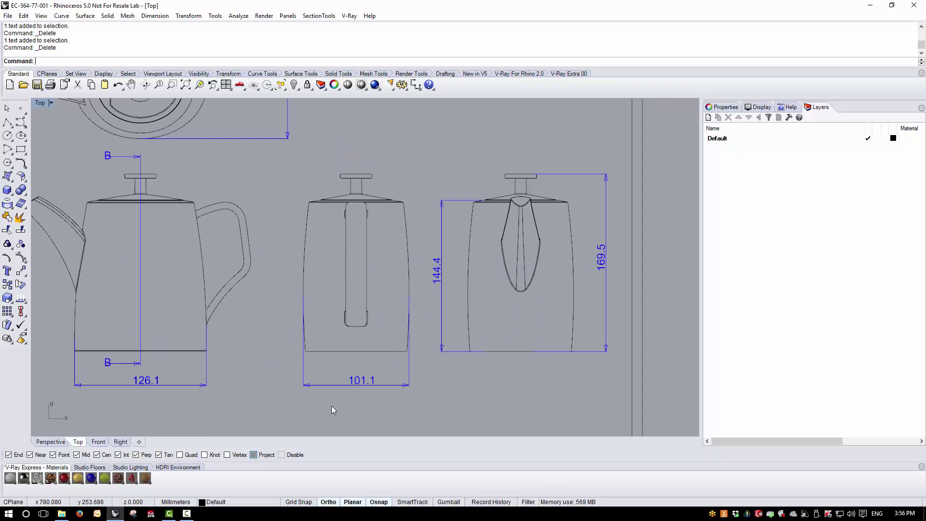
scroll(329, 406, up, 2)
scroll(456, 364, down, 3)
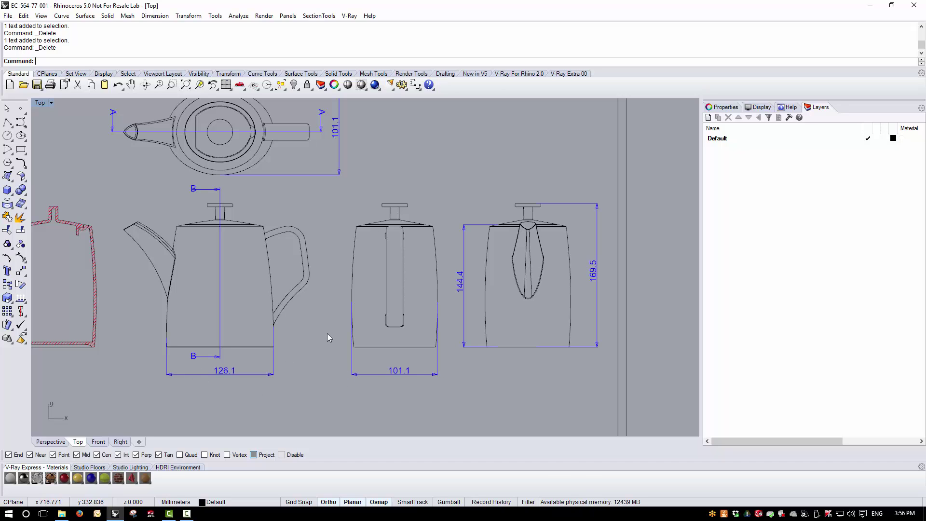
scroll(381, 391, up, 5)
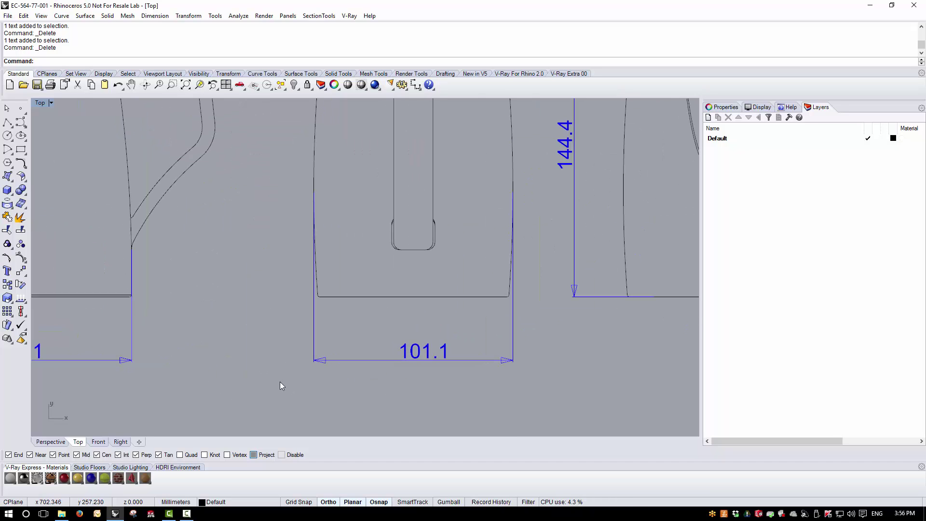
scroll(358, 345, down, 2)
scroll(100, 358, up, 5)
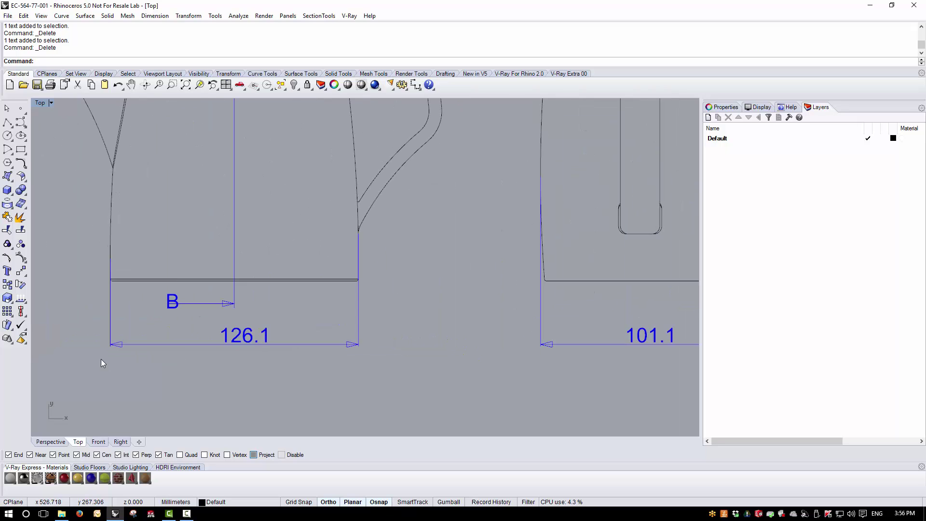
Check the import scale with a linear dimension across the base width of the side view showing spout and handle, and delete that dimension.
click(417, 89)
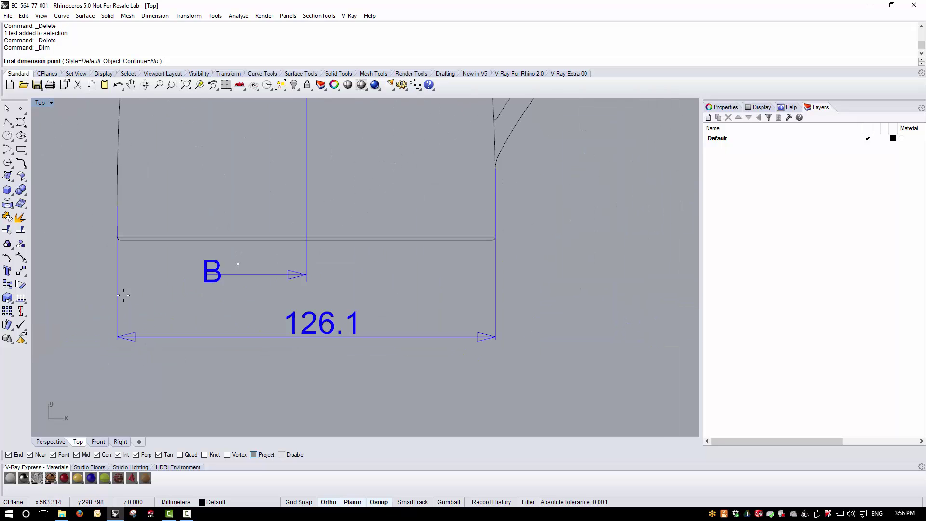
click(117, 273)
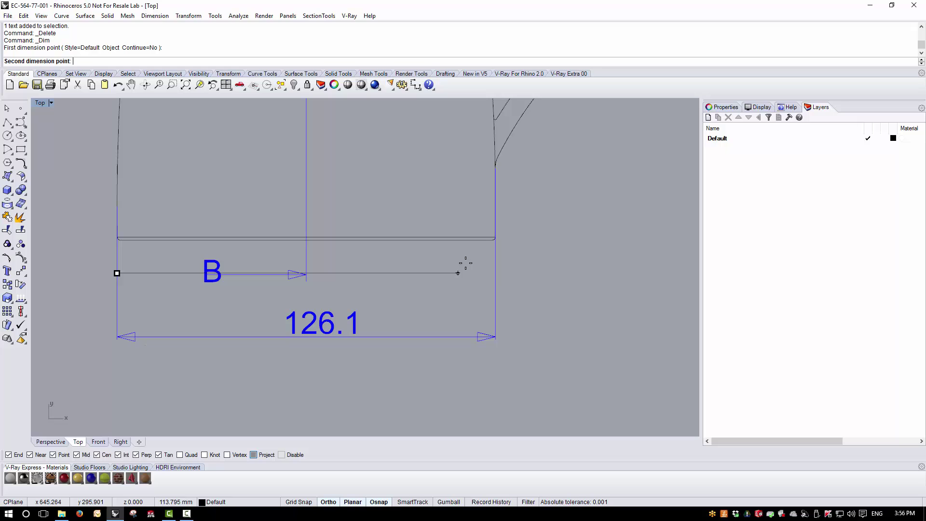
click(494, 274)
click(299, 367)
scroll(303, 370, up, 6)
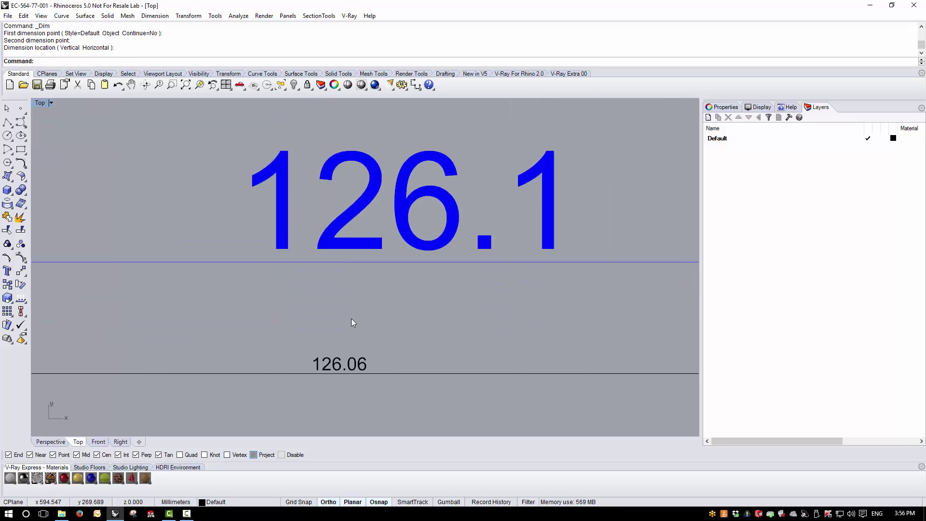
scroll(427, 346, down, 6)
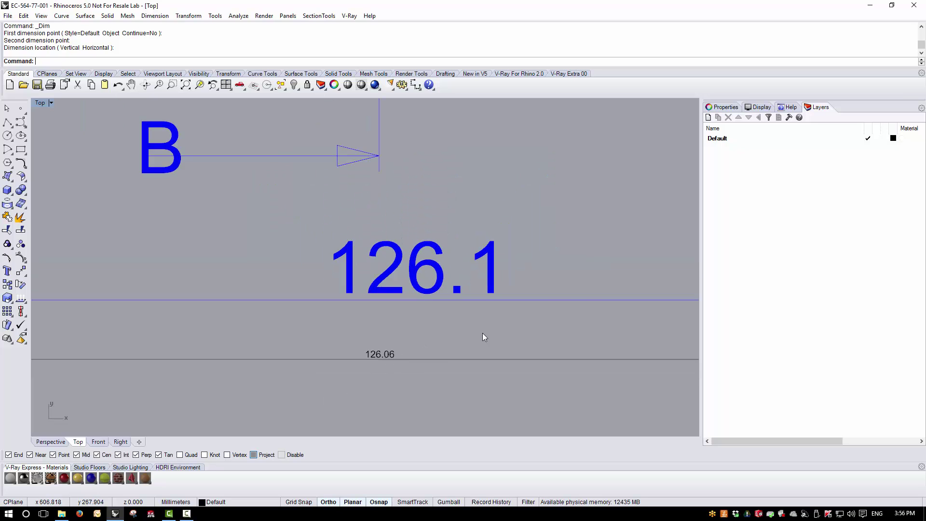
scroll(267, 381, down, 3)
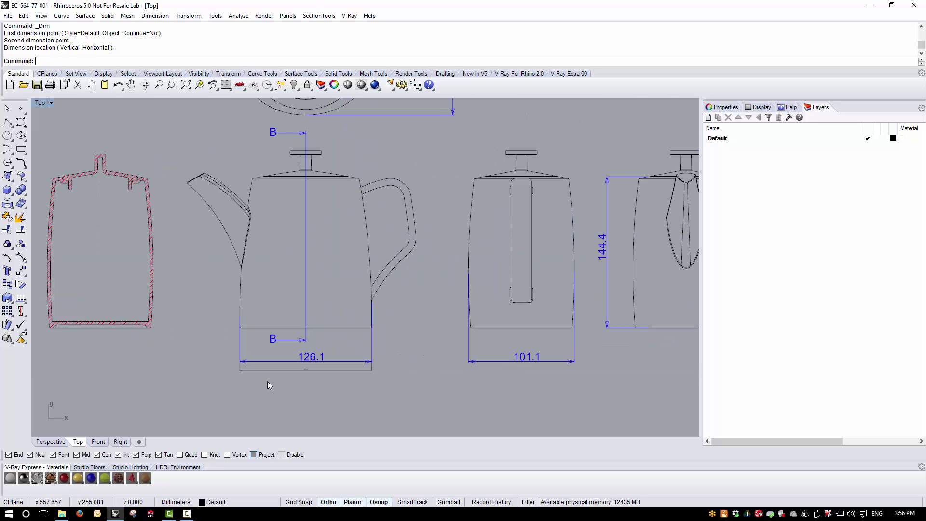
scroll(299, 381, up, 3)
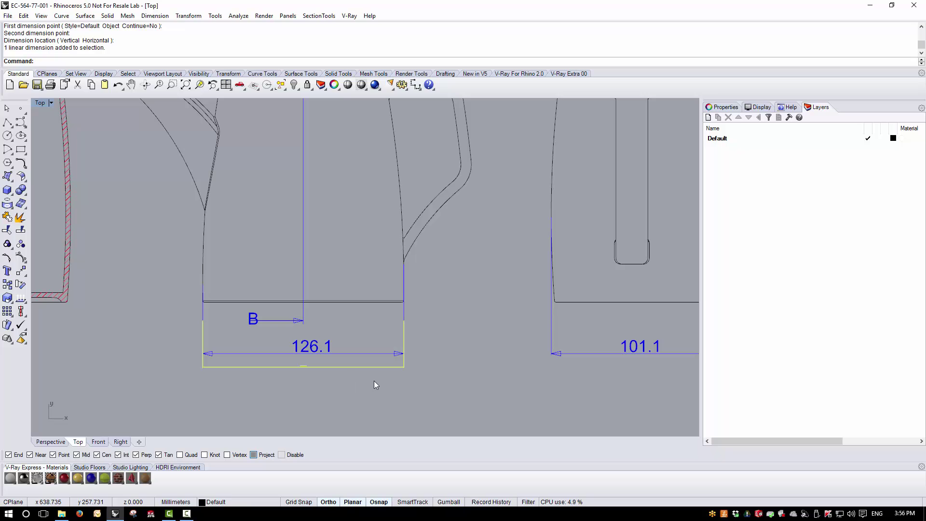
key(Delete)
scroll(374, 381, down, 5)
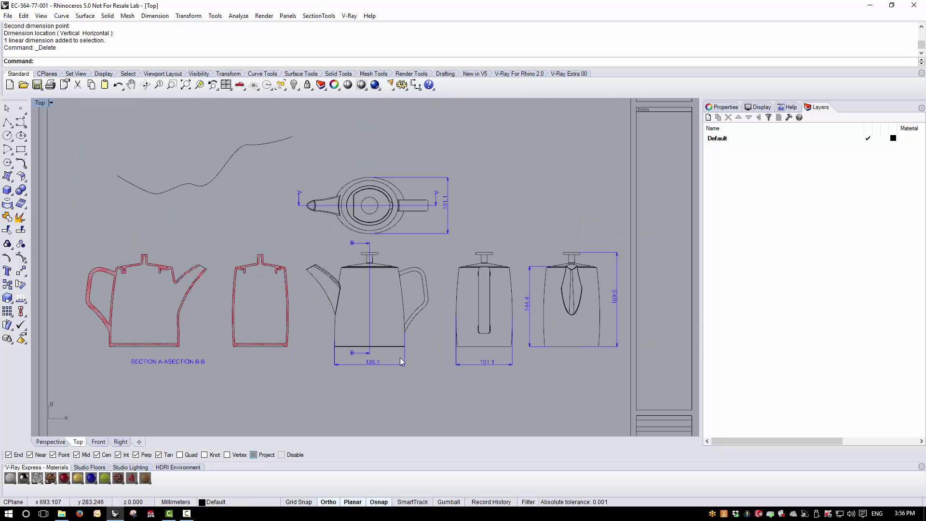
Turn on the control points of the freeform curve above the section views.
scroll(100, 140, up, 3)
scroll(401, 310, down, 5)
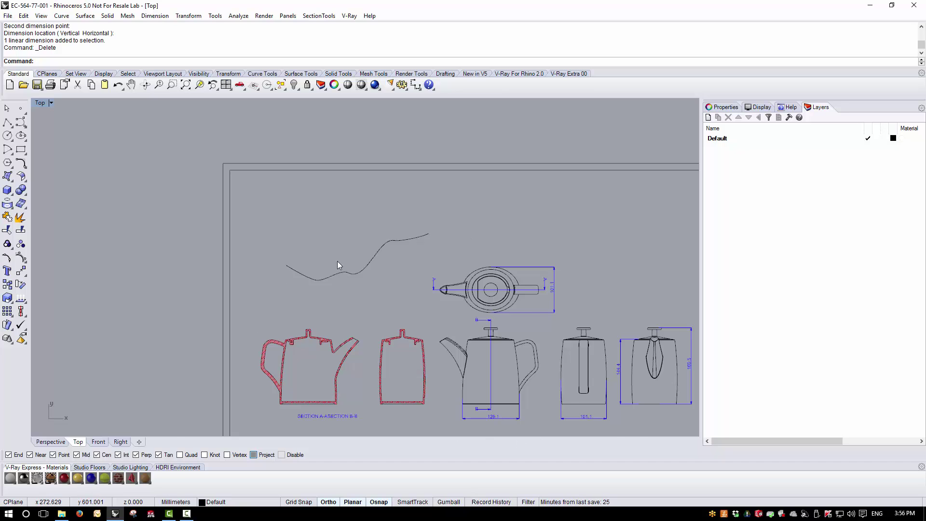
scroll(338, 261, up, 2)
scroll(341, 265, up, 5)
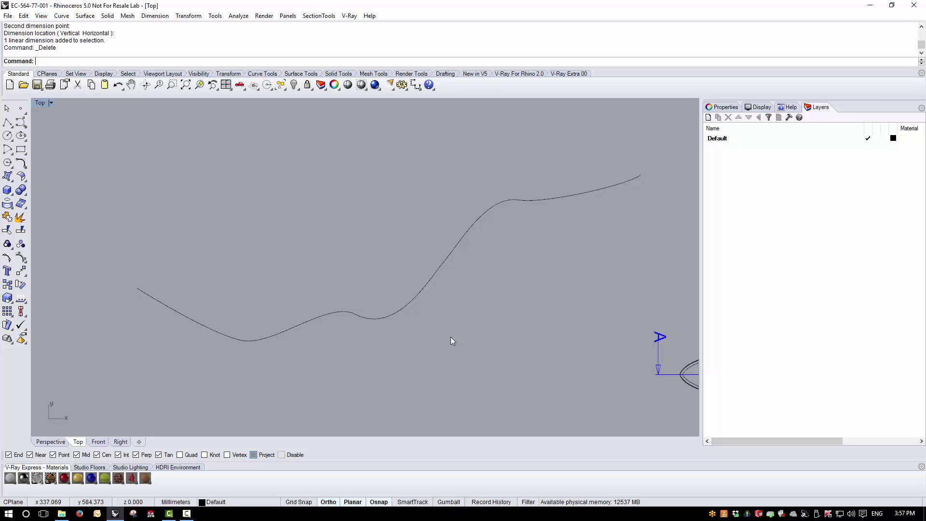
key(Delete)
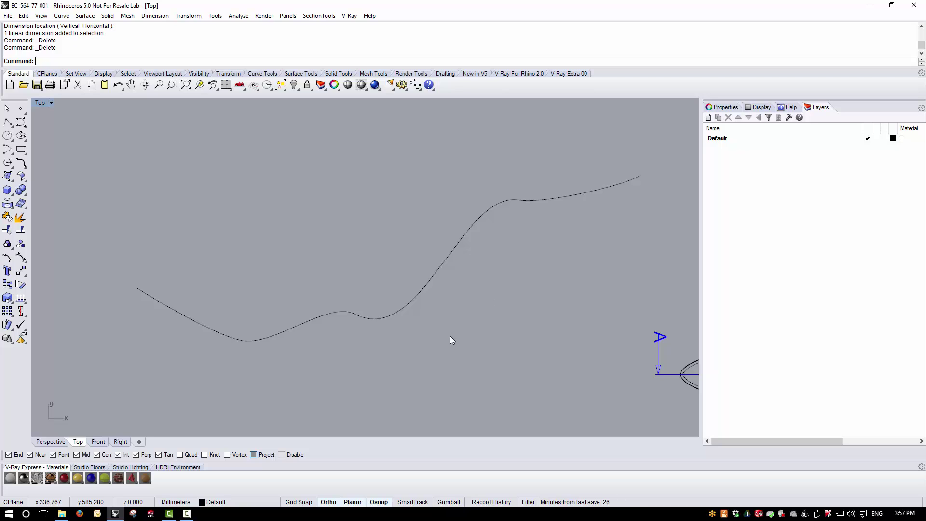
click(408, 304)
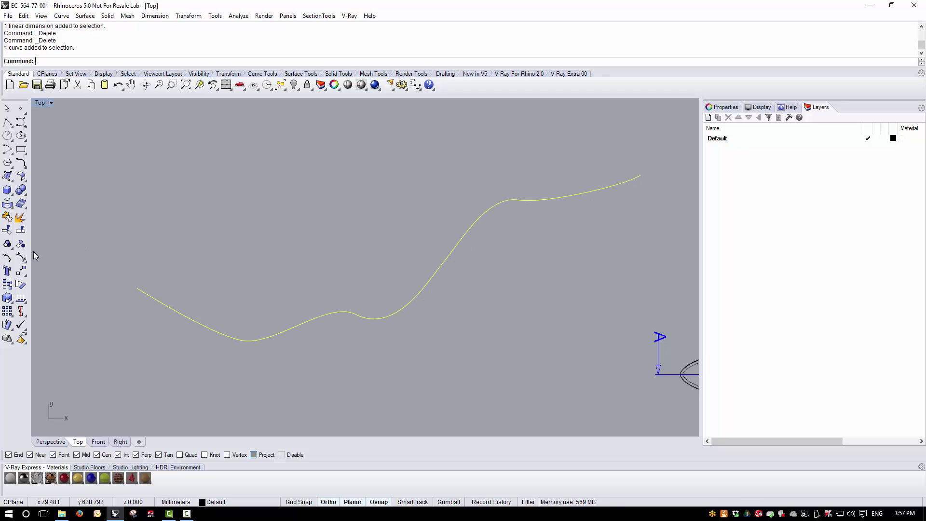
click(20, 258)
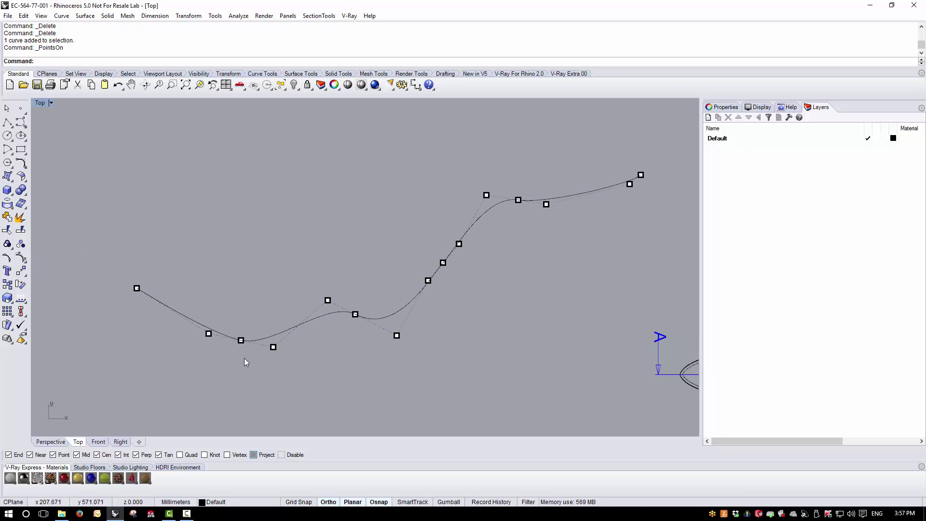
Select the three-point control groups around each interior anchor of the freeform curve in turn, and turn the points off.
drag(465, 171, 559, 212)
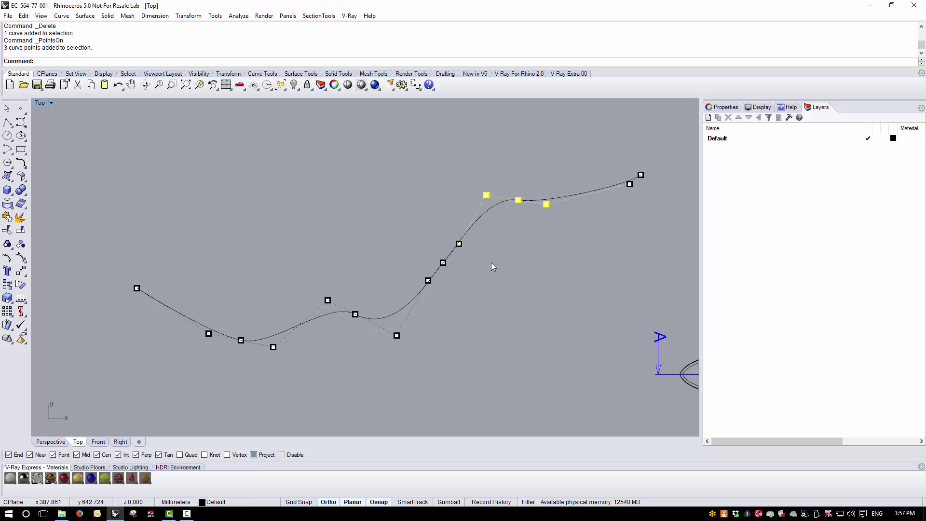
drag(409, 215, 468, 291)
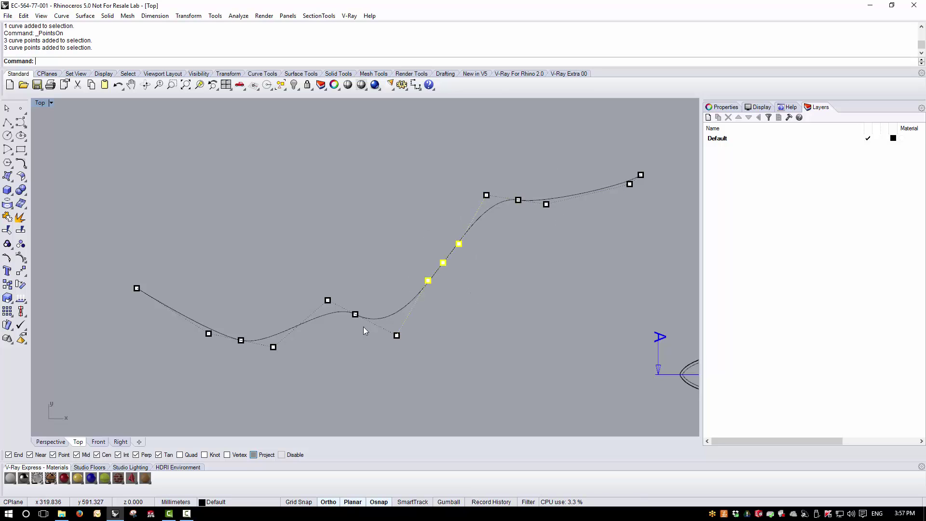
drag(314, 276, 403, 353)
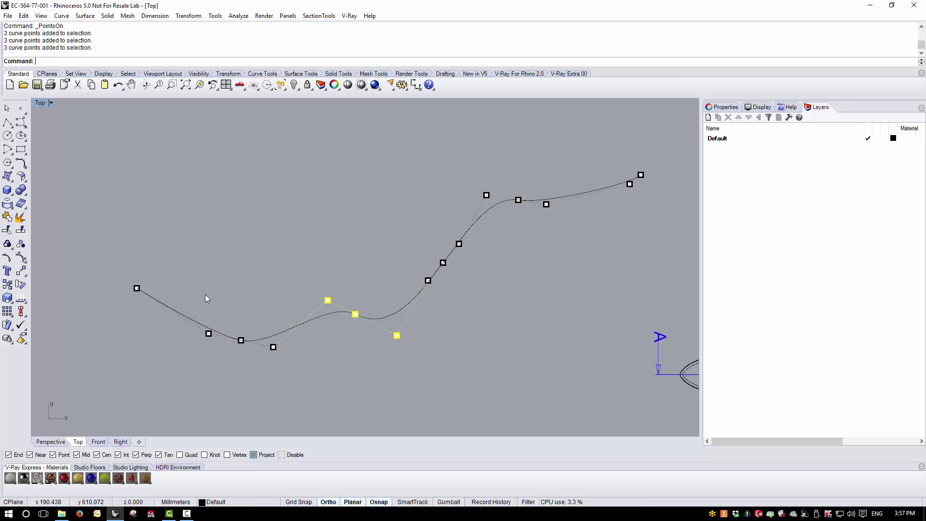
drag(185, 297, 289, 381)
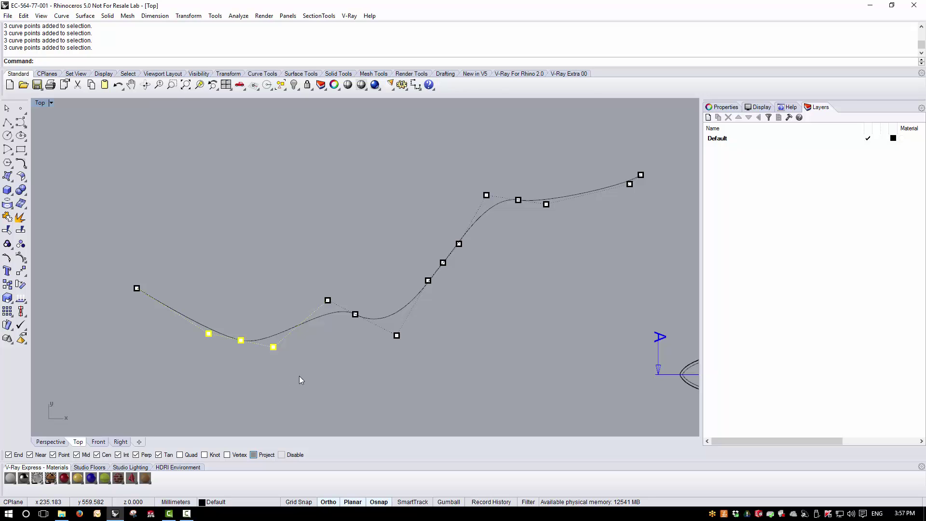
click(332, 380)
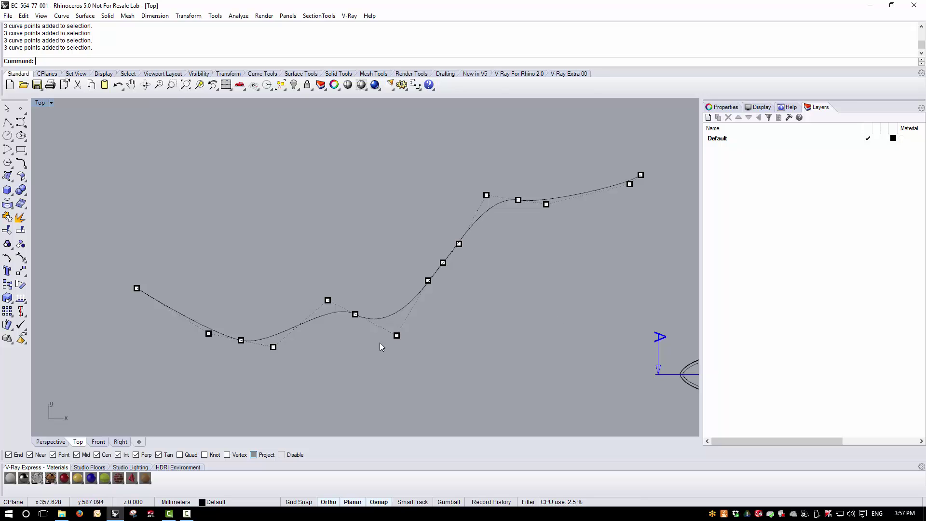
key(Escape)
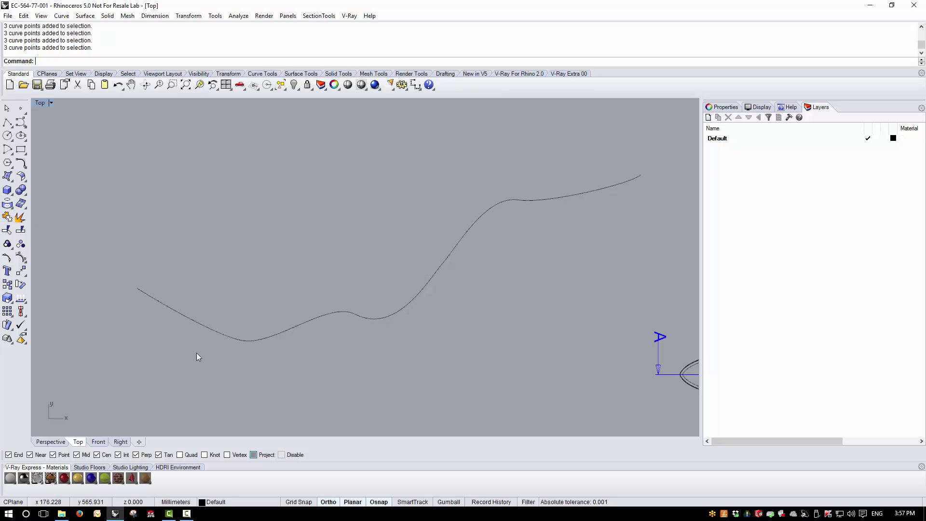
Explode the freeform curve into separate segments and select the first three segments in turn.
click(195, 319)
click(20, 217)
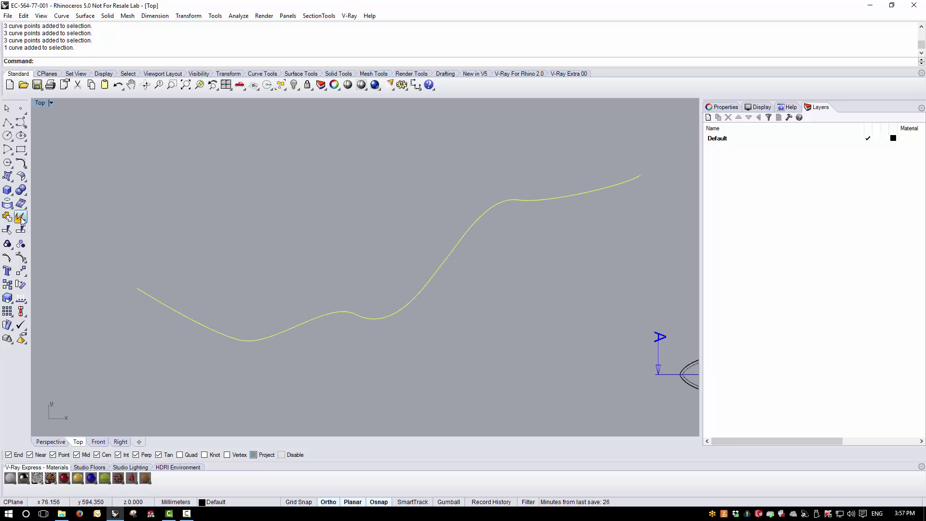
click(178, 316)
click(258, 340)
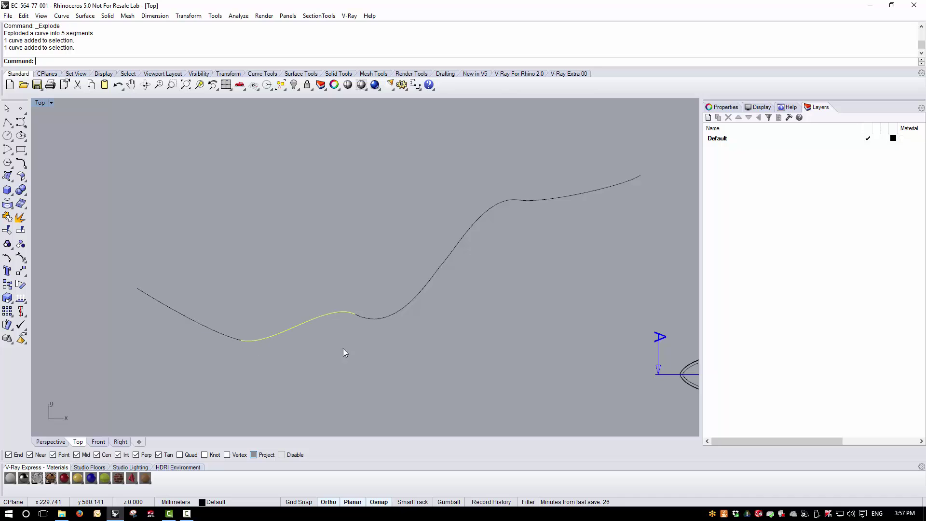
click(380, 320)
Show the control points of the fourth and third segments of the exploded curve, and hide them again.
click(456, 247)
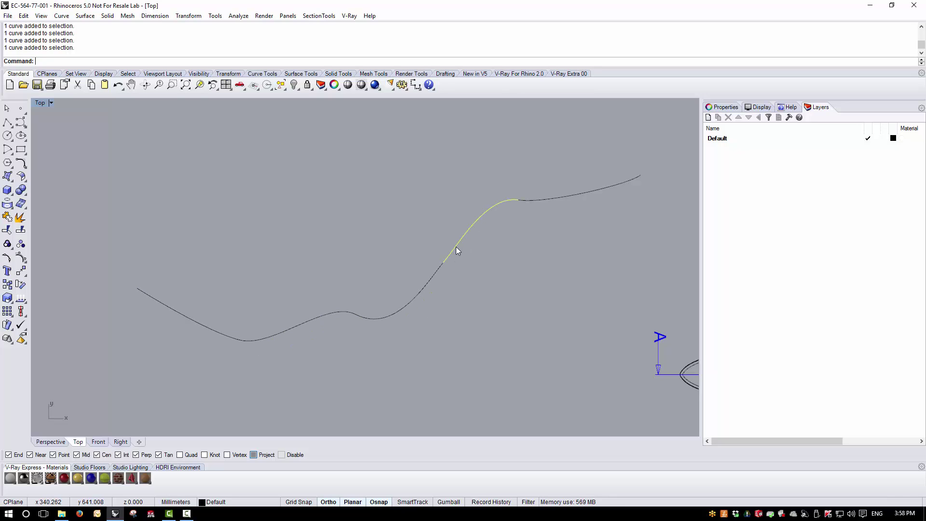
click(21, 258)
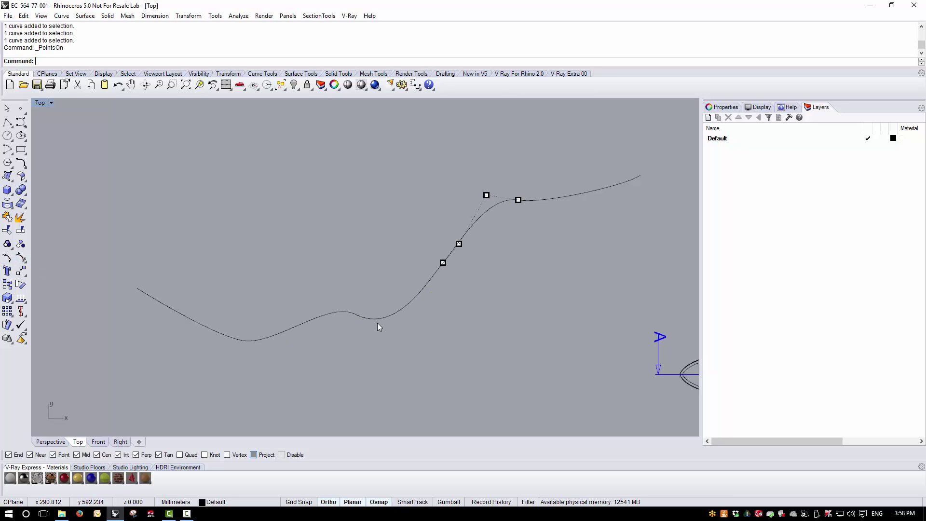
click(382, 319)
click(21, 259)
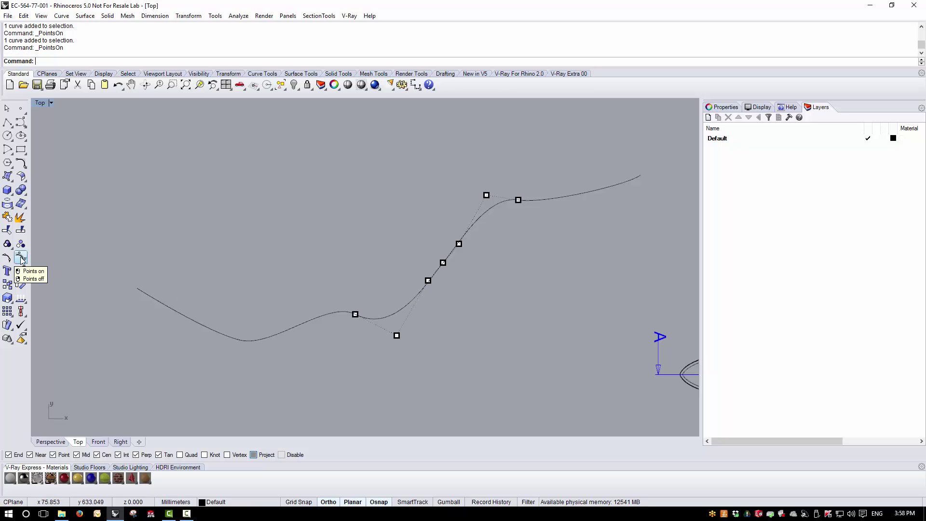
key(Escape)
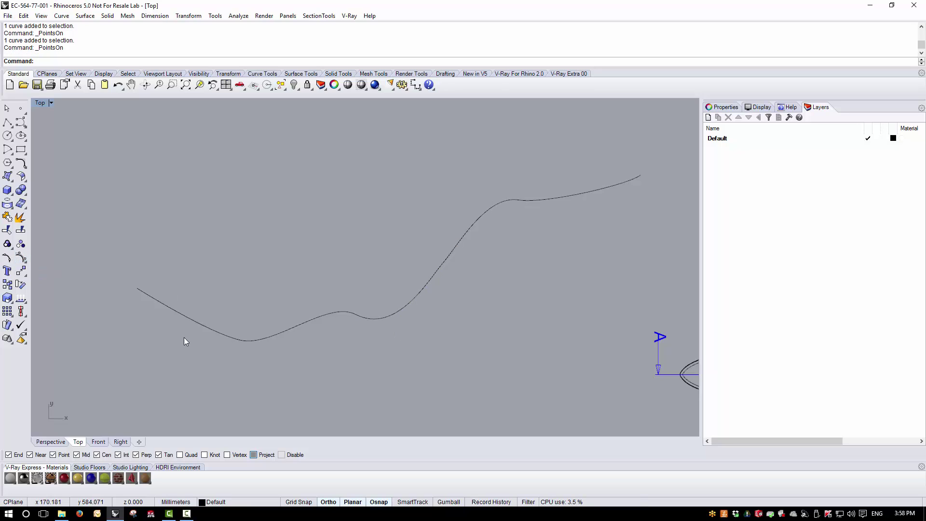
Examine the exploded curve's joints by selecting its segments from the first to the last, and clear the selection.
click(182, 314)
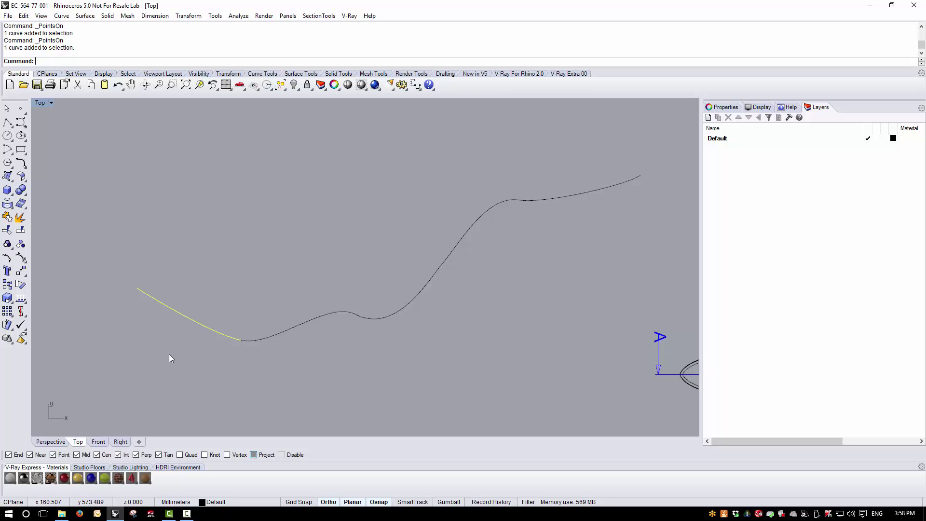
click(236, 365)
click(215, 335)
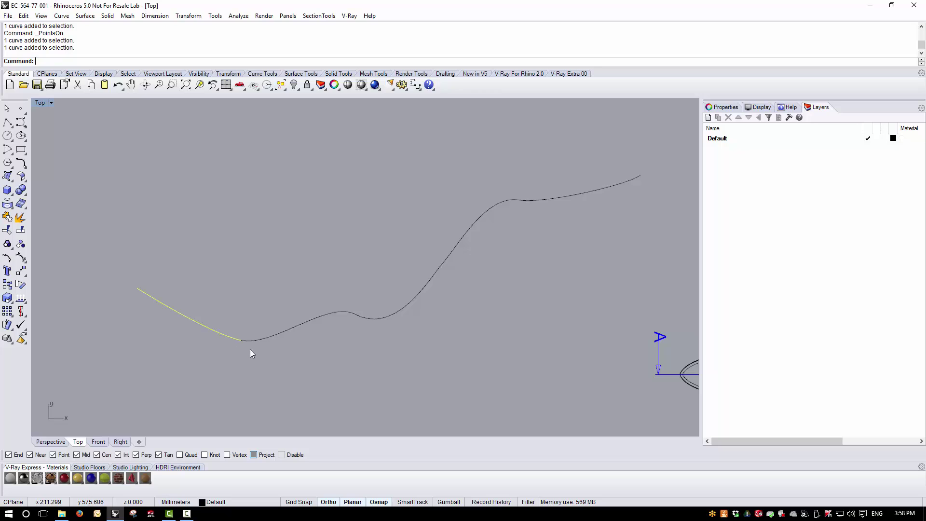
click(255, 338)
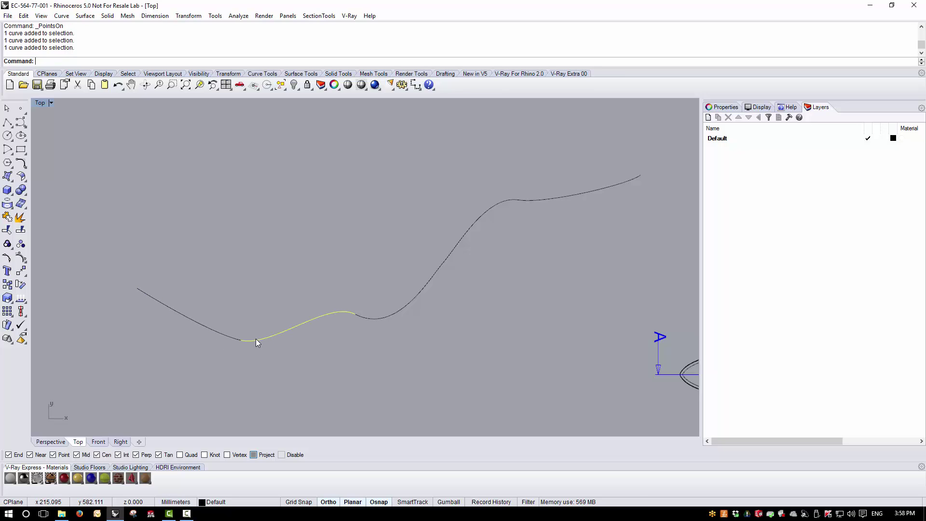
click(367, 318)
click(447, 251)
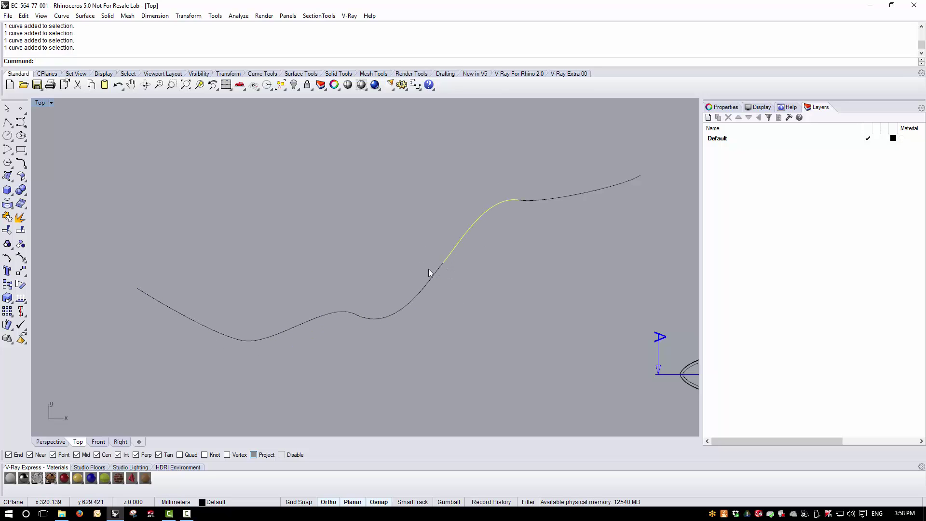
click(525, 201)
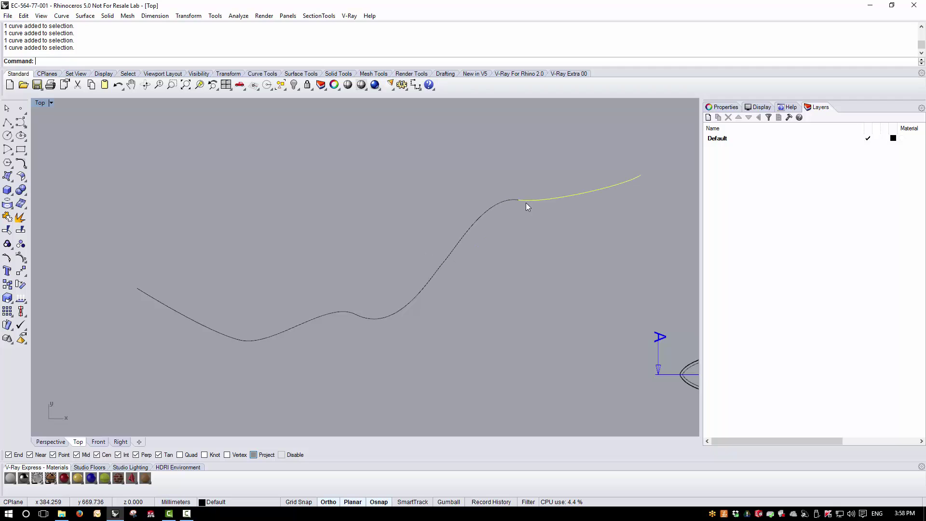
click(486, 321)
scroll(189, 256, down, 1)
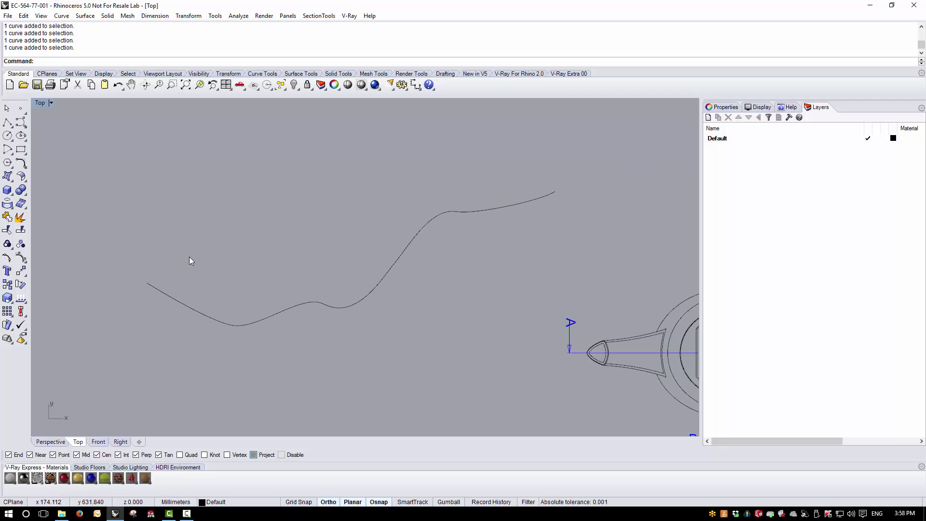
Show the control points of all five segments of the exploded freeform curve.
drag(87, 150, 562, 356)
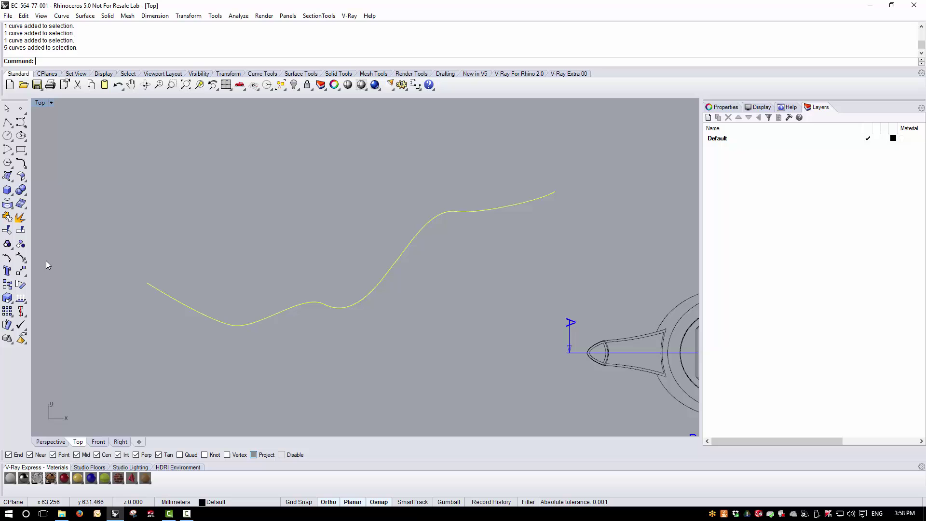
click(7, 243)
scroll(242, 329, up, 2)
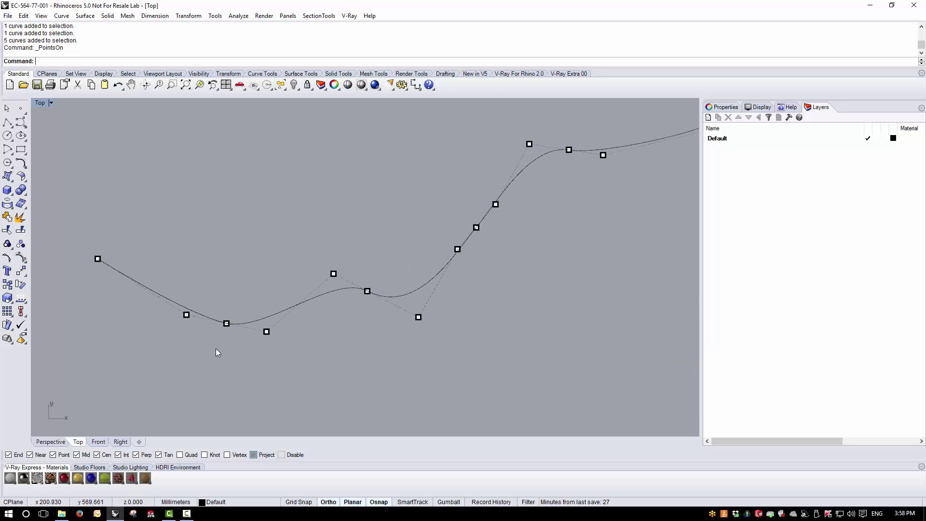
Move both coincident control points at the first joint straight down to form a sharp corner, and inspect that corner.
click(226, 323)
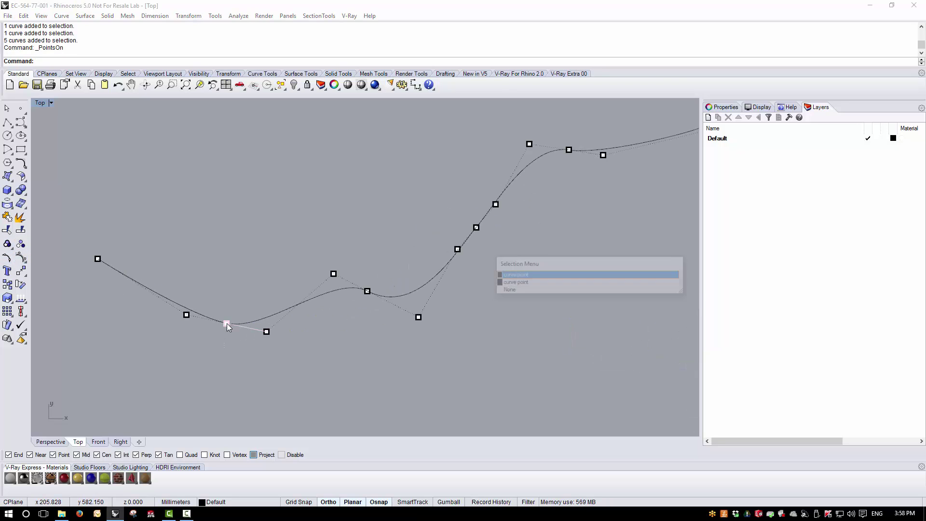
key(Escape)
click(226, 324)
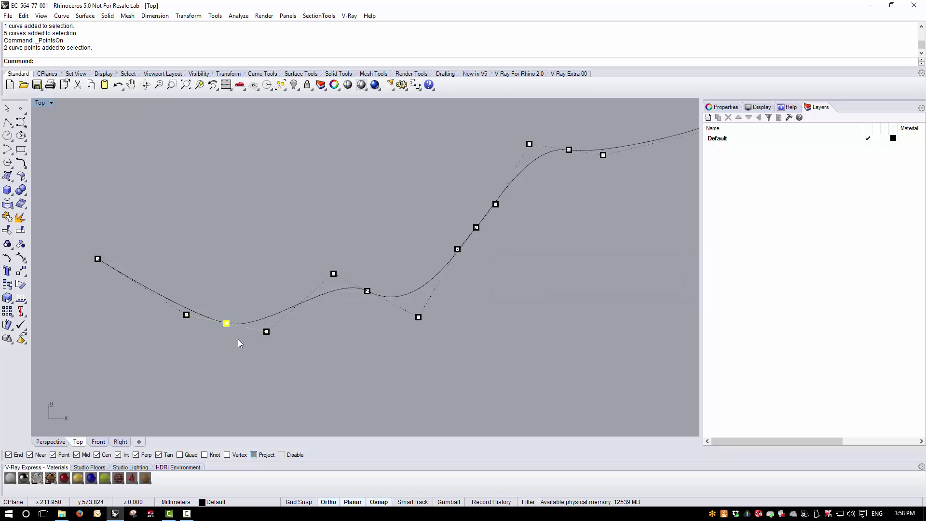
drag(226, 324, 220, 352)
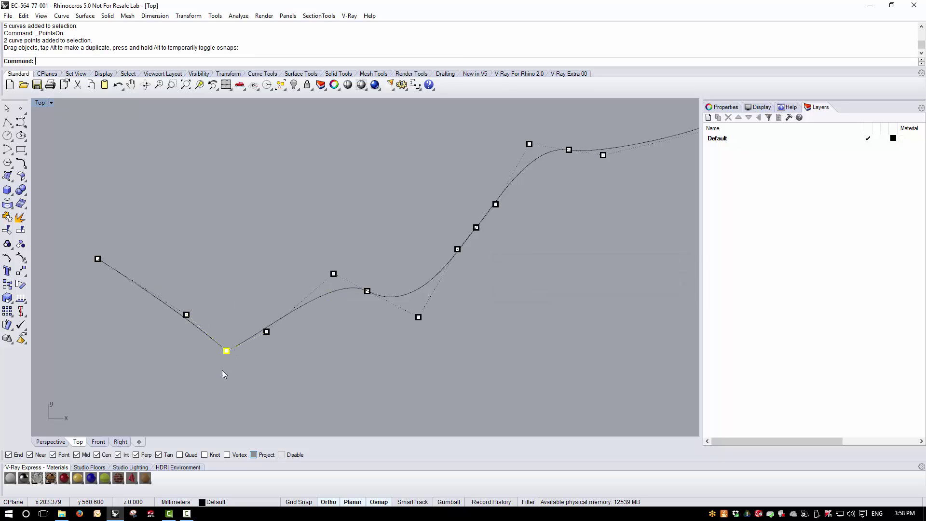
key(Escape)
scroll(236, 357, up, 3)
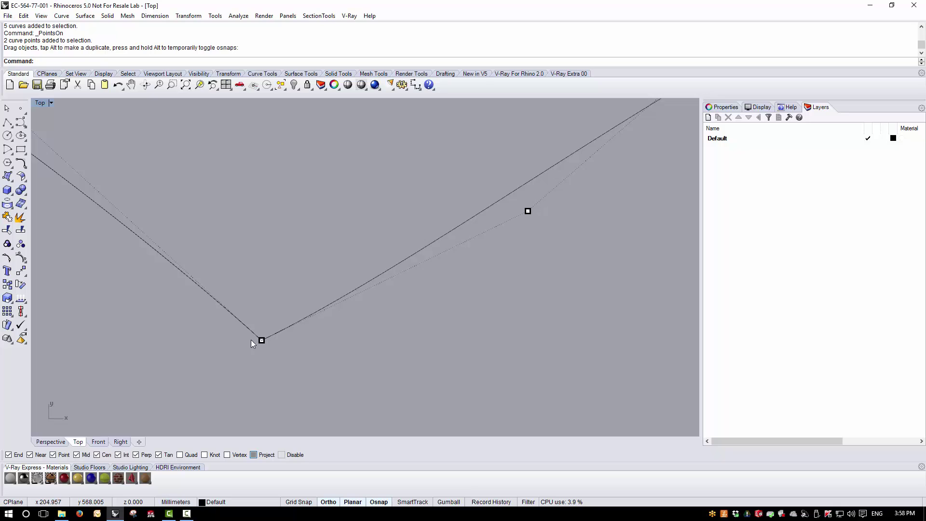
scroll(250, 340, down, 5)
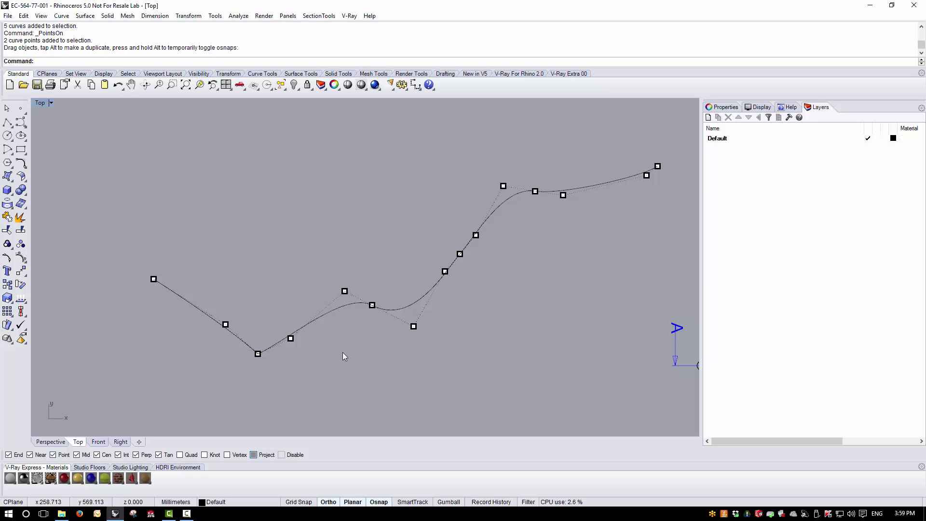
Turn the control points off and delete all five segments of the freeform curve.
key(Escape)
scroll(257, 322, down, 5)
scroll(256, 319, down, 4)
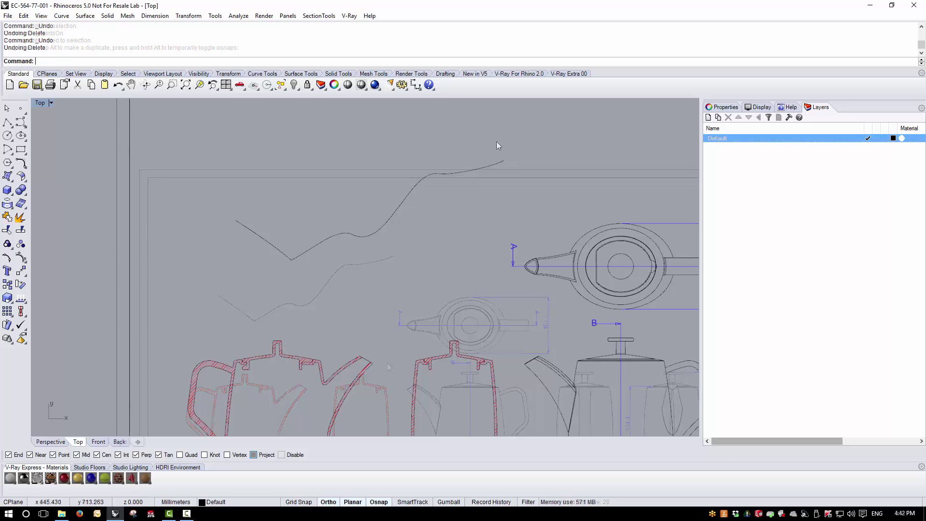
key(Delete)
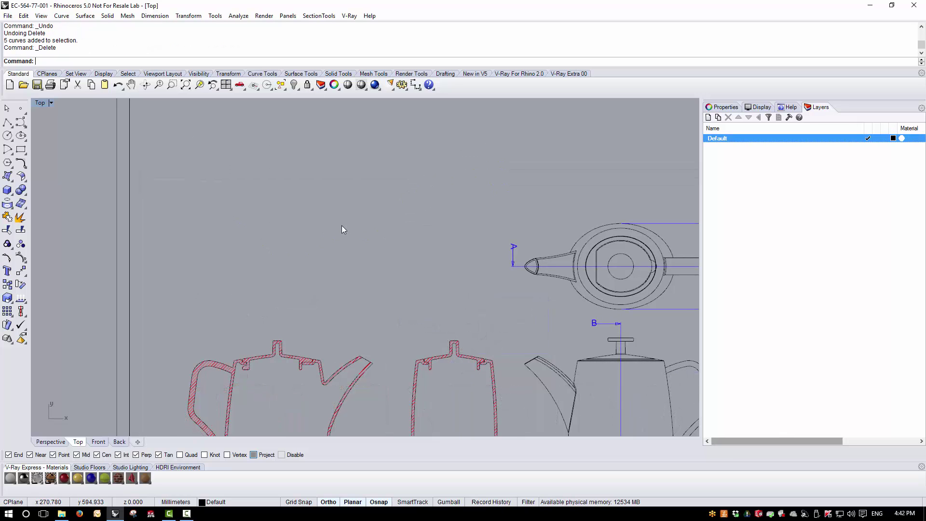
Move the entire drawing from a point on the side elevation's vertical centreline to the origin at 0, and clear the selection.
scroll(333, 207, down, 7)
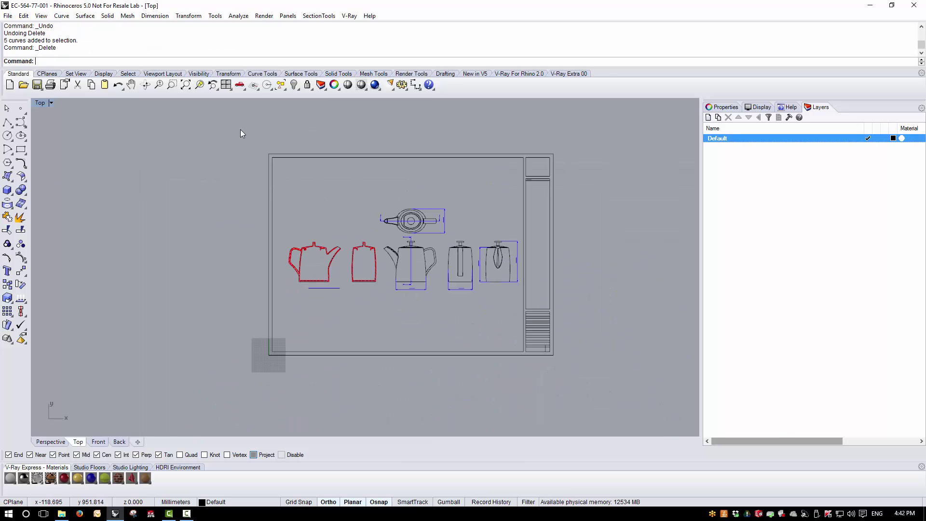
mouse_move(241, 131)
mouse_down()
mouse_move(589, 364)
mouse_move(560, 373)
mouse_up()
scroll(260, 361, up, 8)
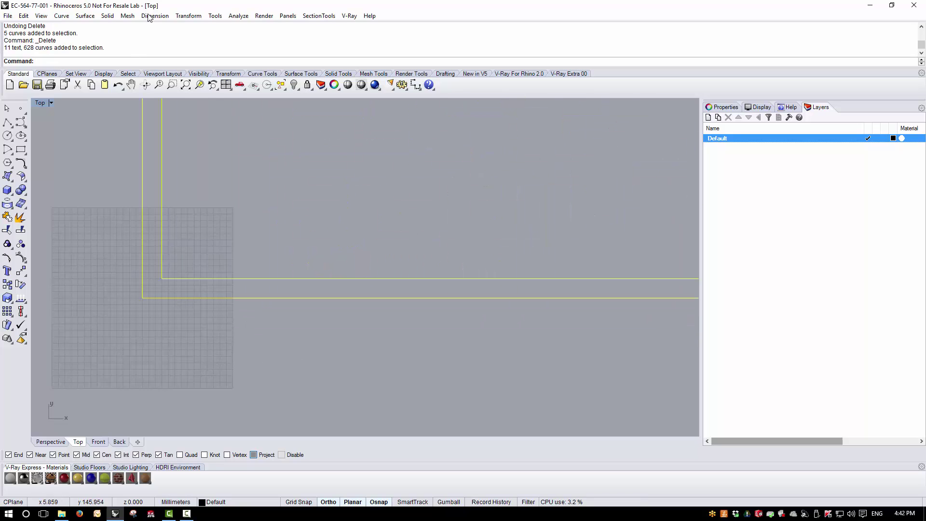
click(188, 16)
click(198, 25)
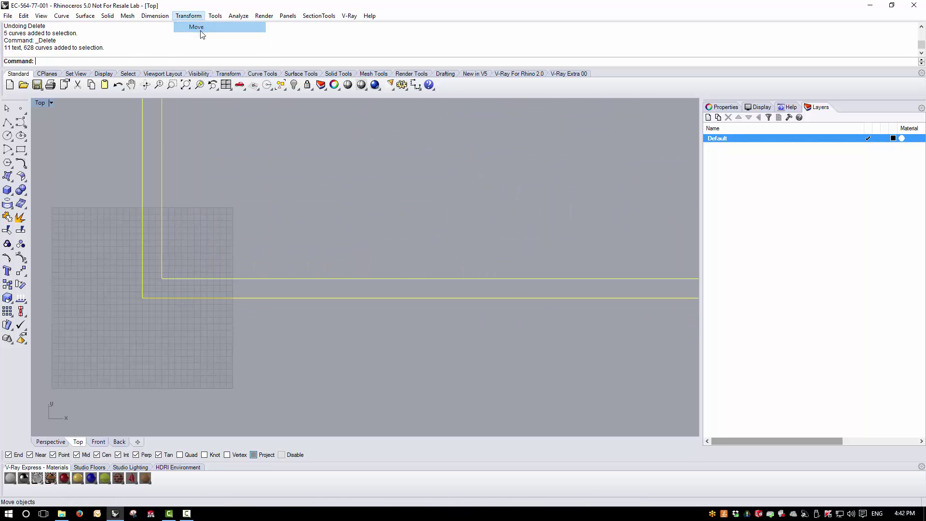
click(164, 298)
text(0)
key(Return)
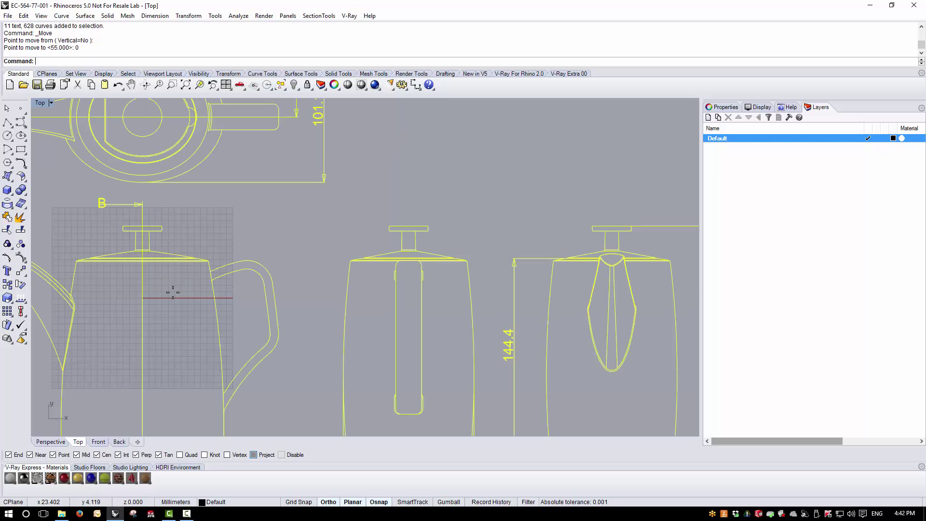
scroll(272, 290, down, 8)
click(529, 287)
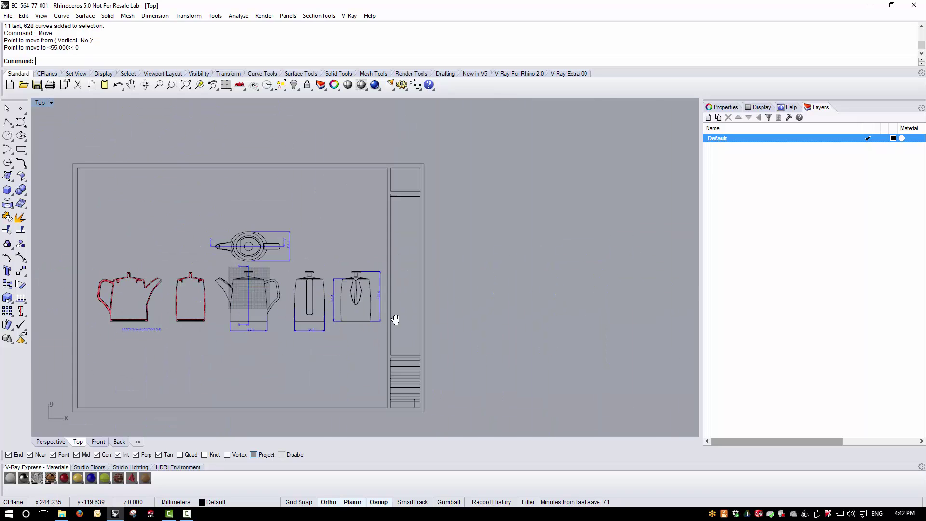
right_drag(394, 318, 476, 297)
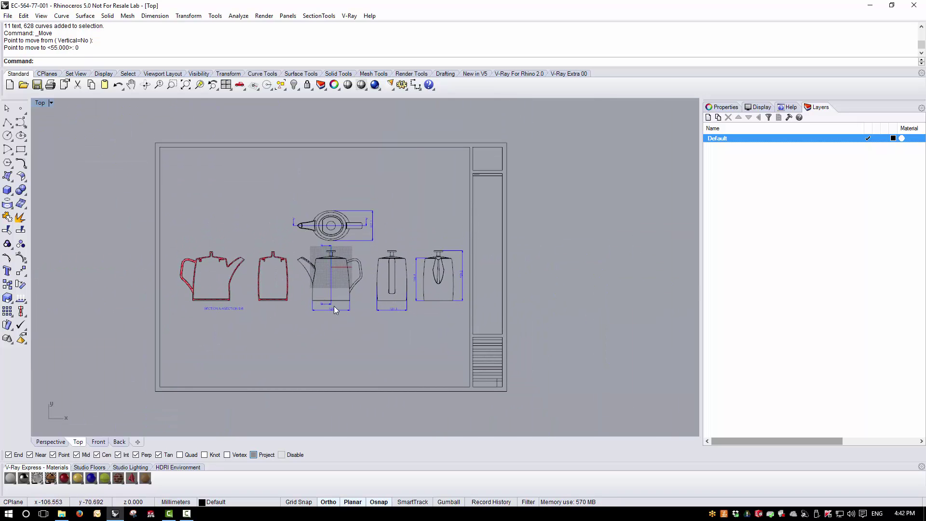
right_drag(334, 305, 367, 311)
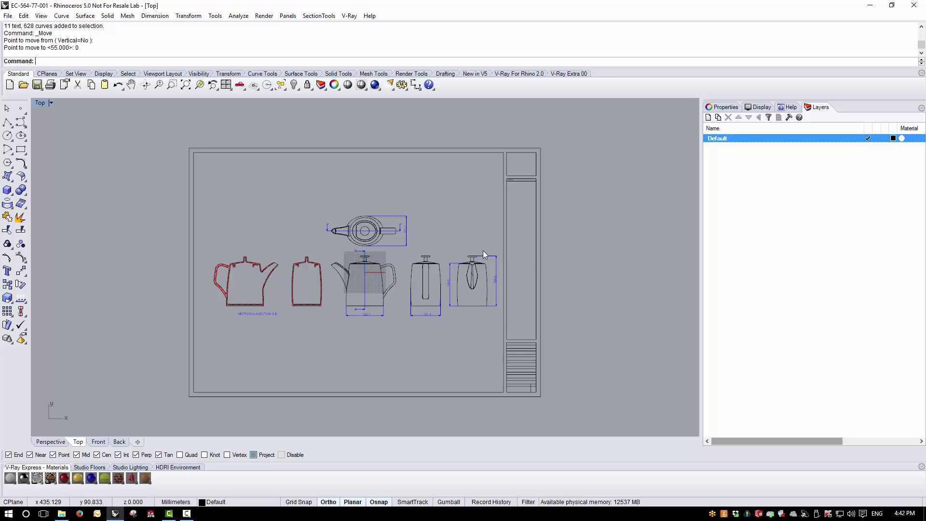
scroll(359, 264, down, 1)
scroll(371, 285, up, 3)
scroll(385, 323, down, 2)
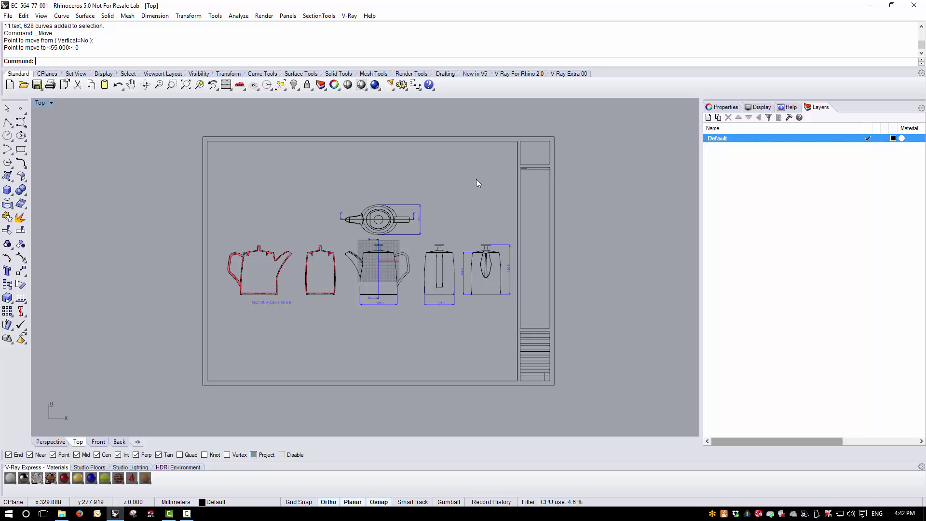
Rename the Default layer as 001 Imported CAD.
click(732, 139)
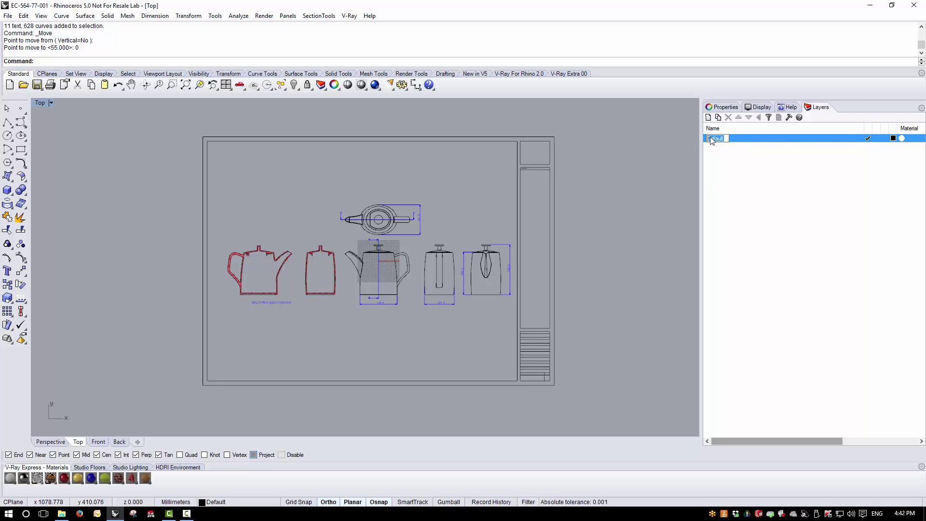
key(BackSpace)
text(001 Imported CAD)
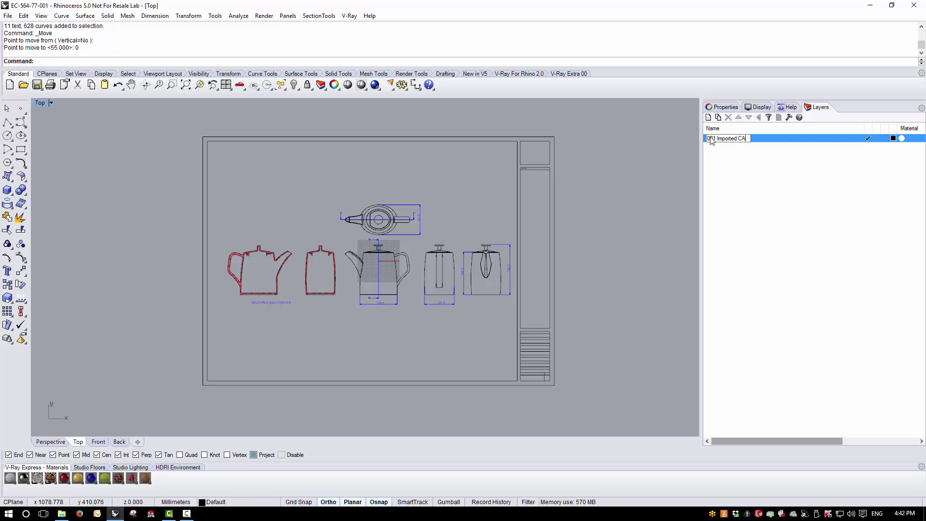
click(717, 154)
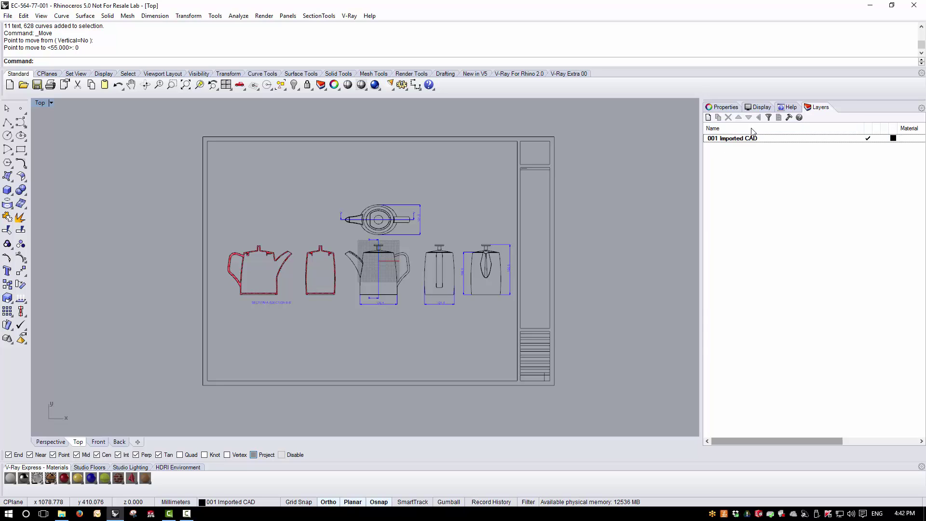
Create a new layer named 000.
click(708, 119)
text(0)
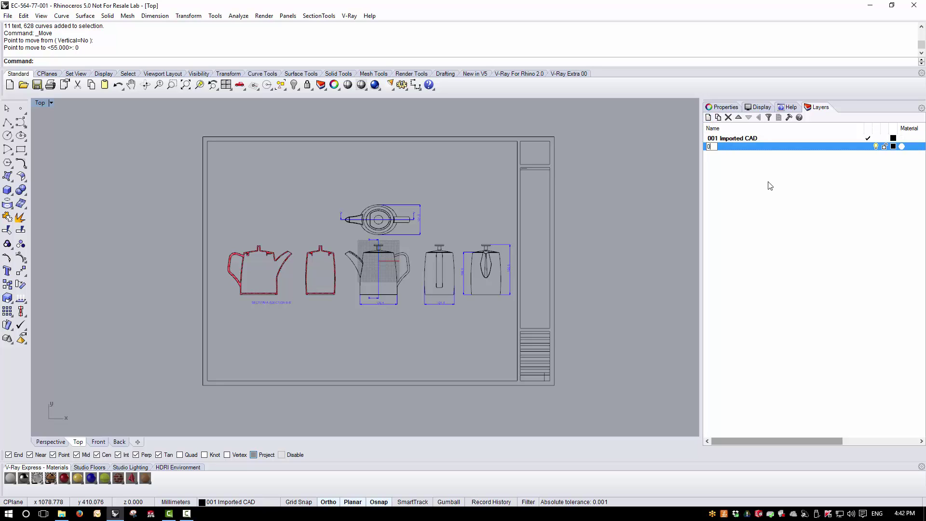
text(00)
key(Return)
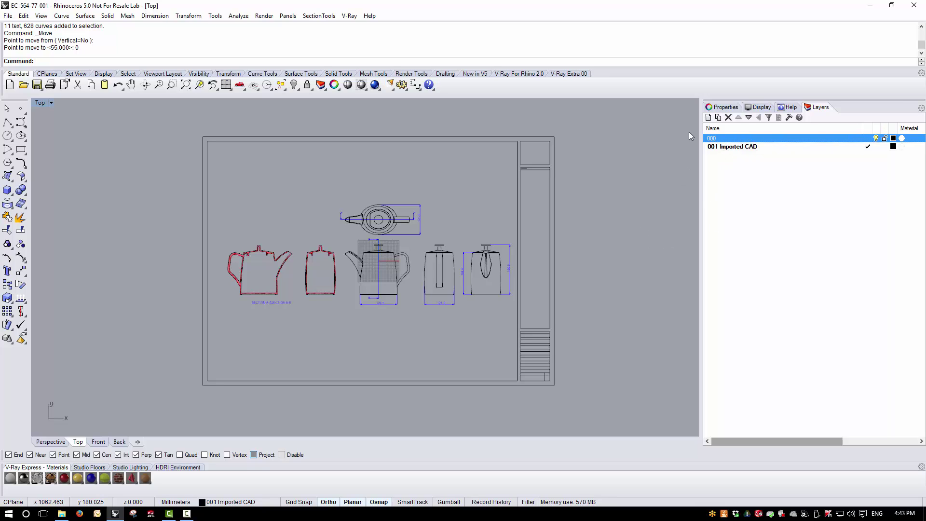
Create a new top-level layer named 002 Elevations in Place.
click(718, 145)
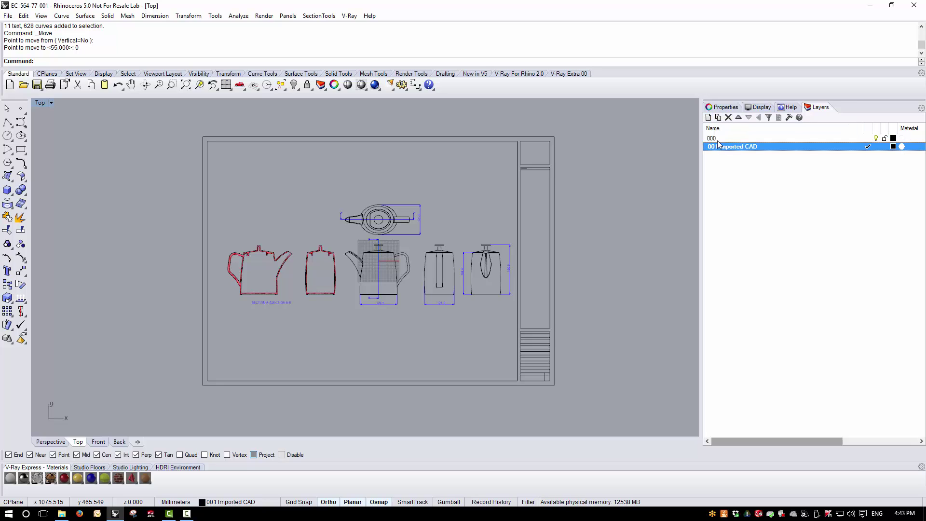
click(708, 117)
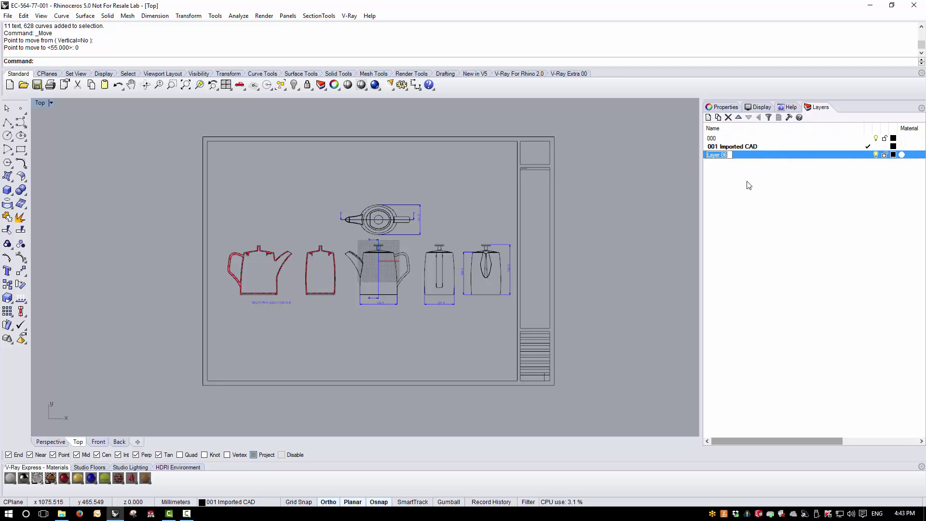
text(002 Elevation)
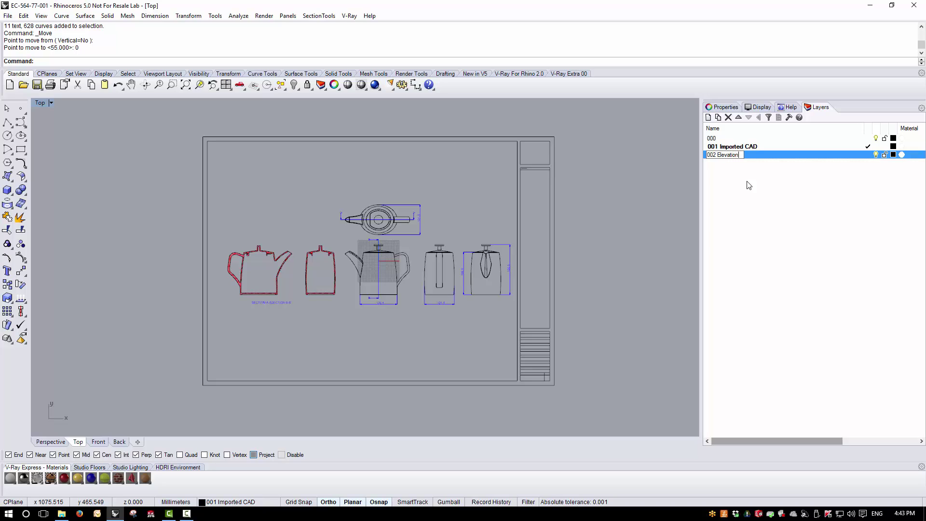
text(s in PLace)
click(753, 155)
key(BackSpace)
text(l)
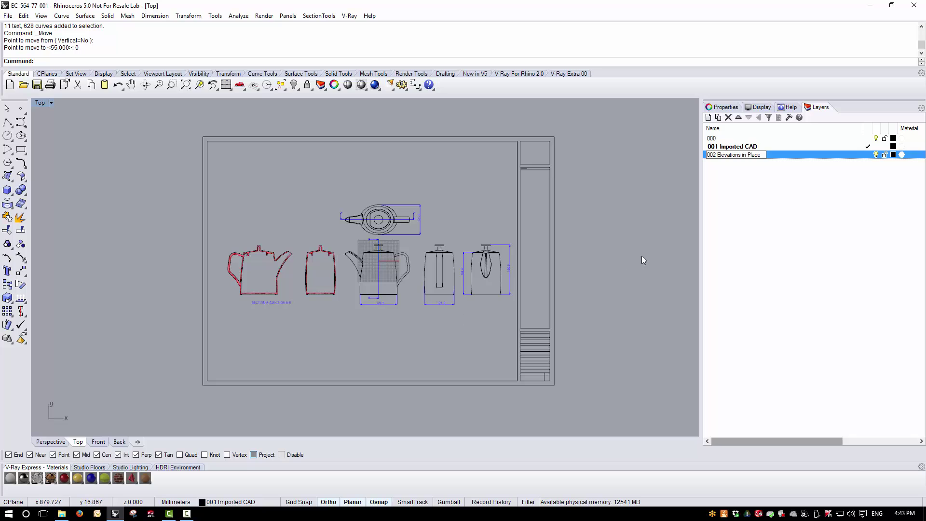
click(675, 266)
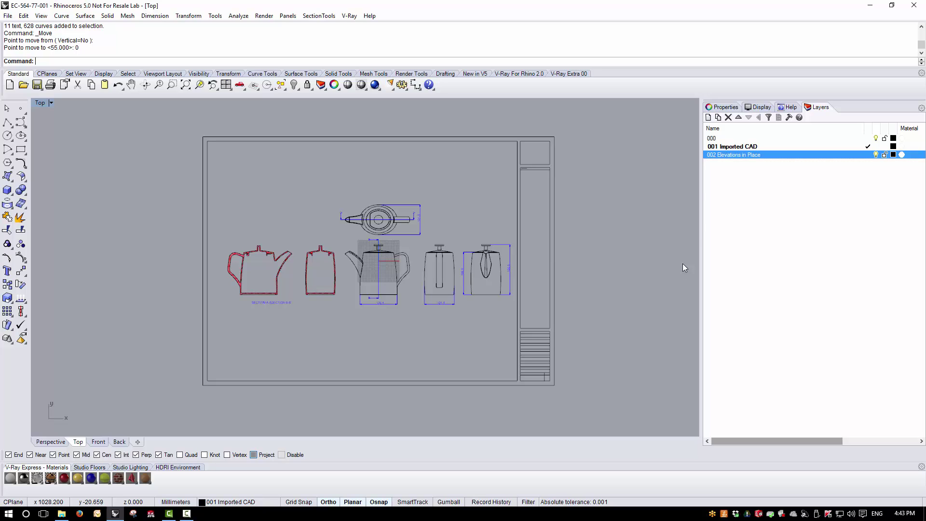
Create a sublayer named 002-001 Side Elevation under 002 Elevations in Place and make it the current layer.
click(718, 118)
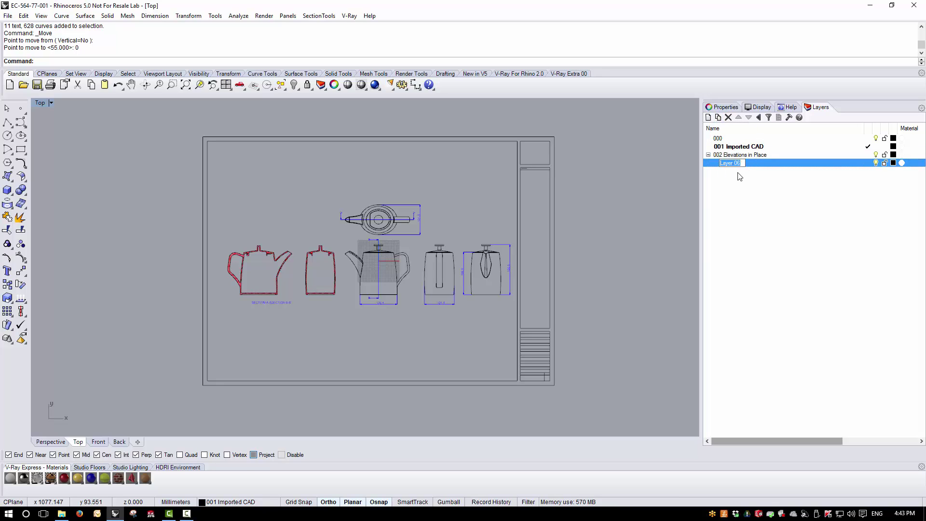
text(002-0)
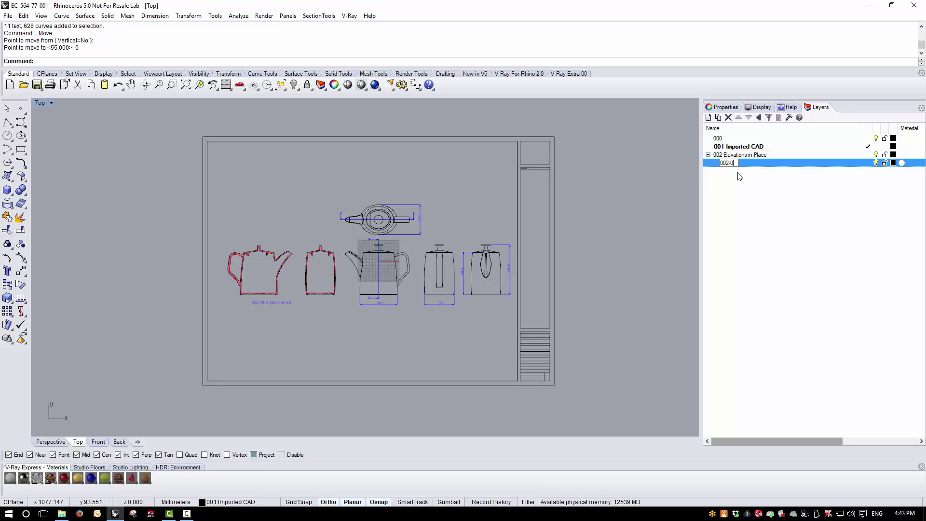
text(01 )
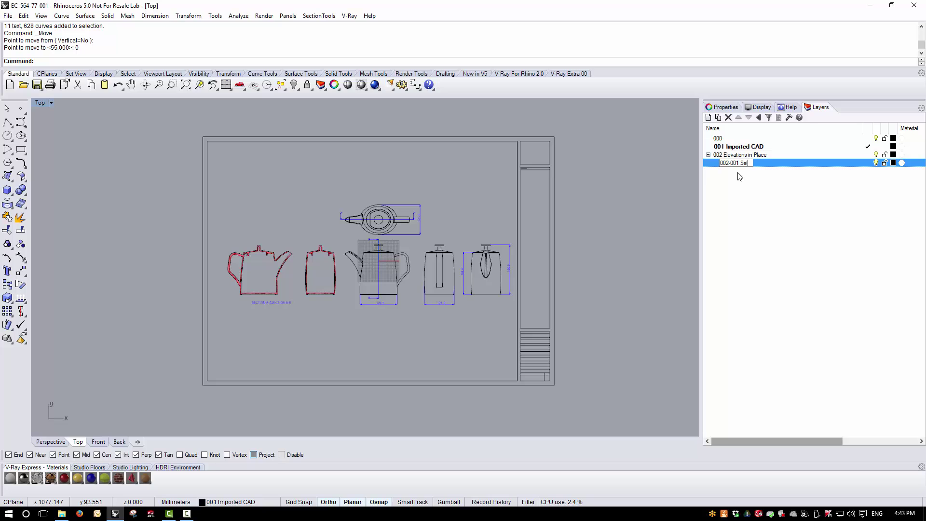
text(Seide Elevation)
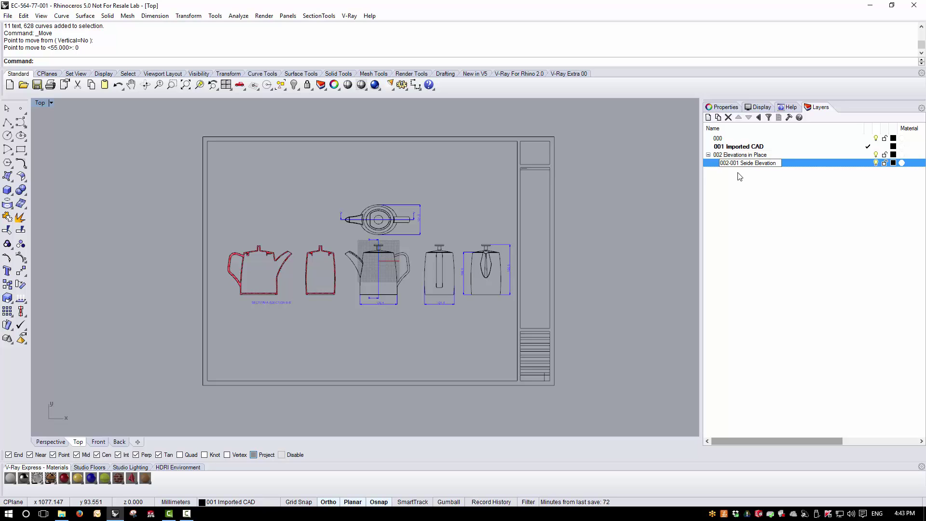
click(747, 163)
key(BackSpace)
click(869, 164)
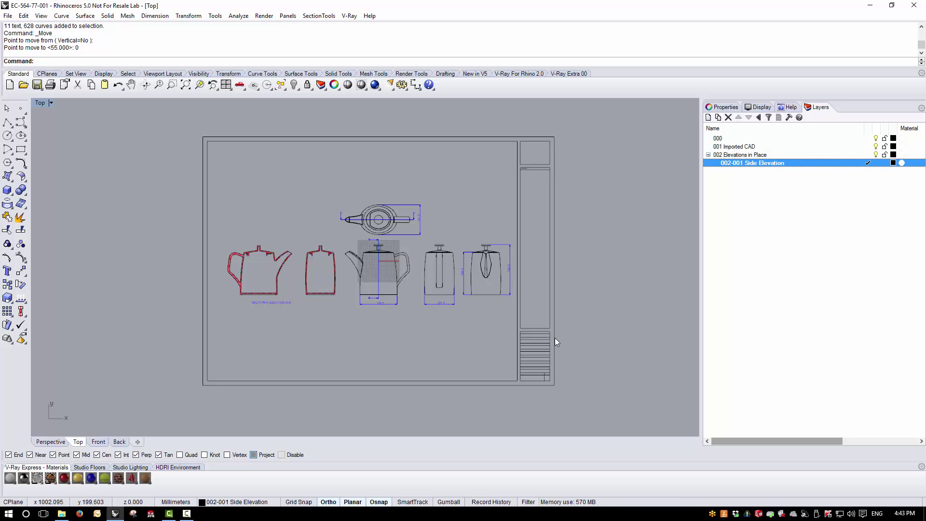
Copy the side elevation curves to the 002-001 Side Elevation layer and turn off the 001 Imported CAD layer.
scroll(404, 282, up, 4)
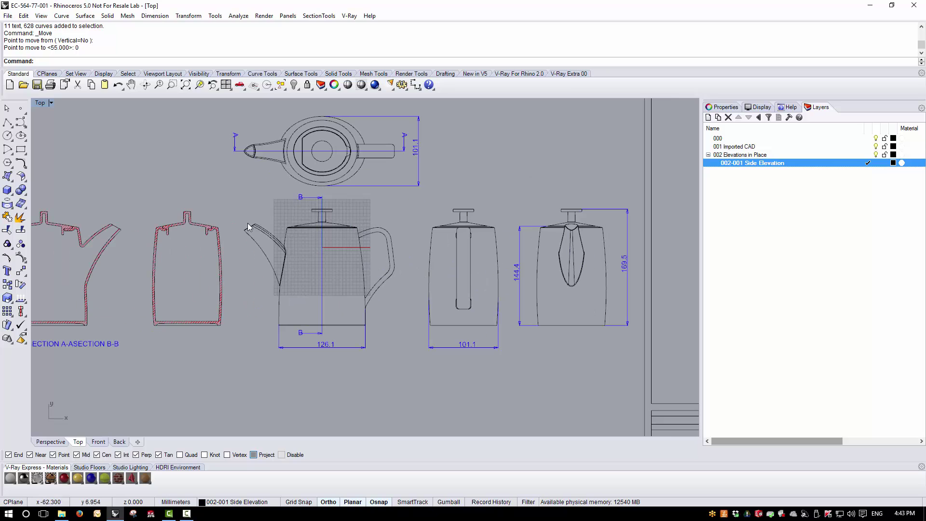
drag(236, 207, 409, 326)
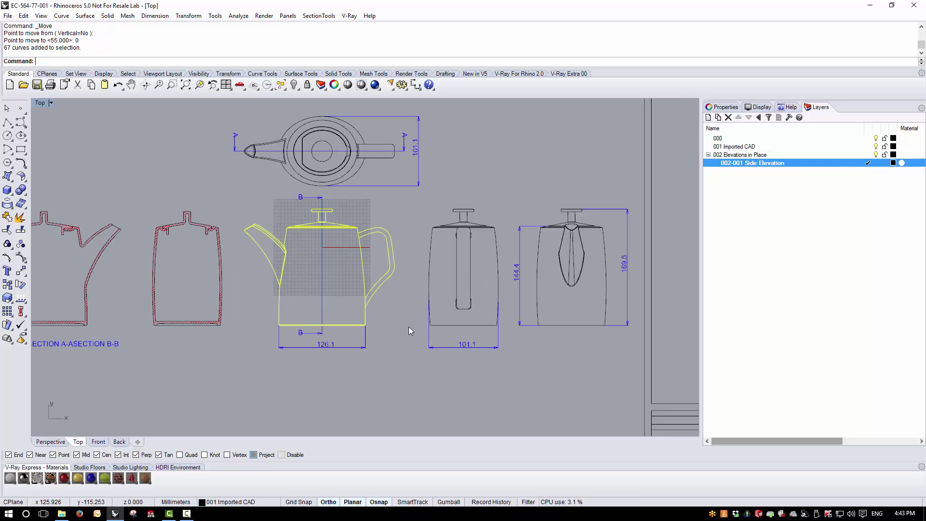
right_click(782, 166)
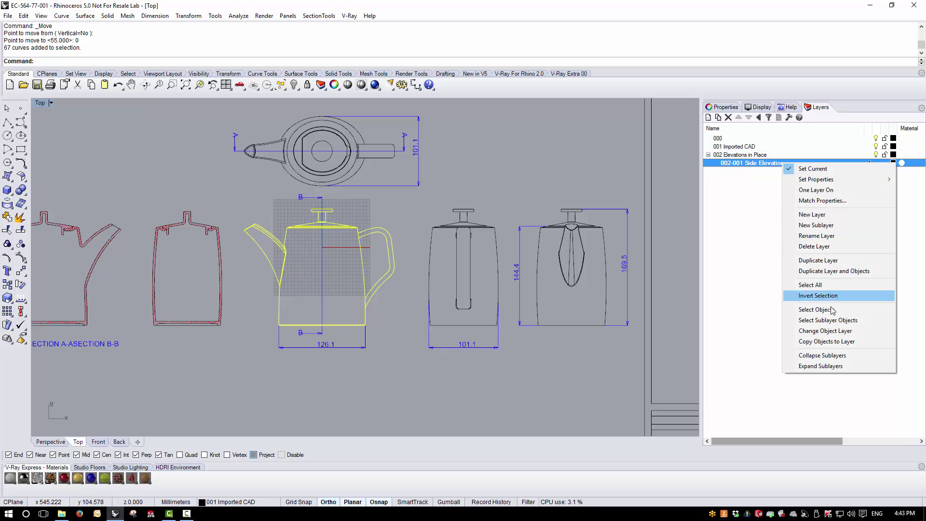
click(834, 341)
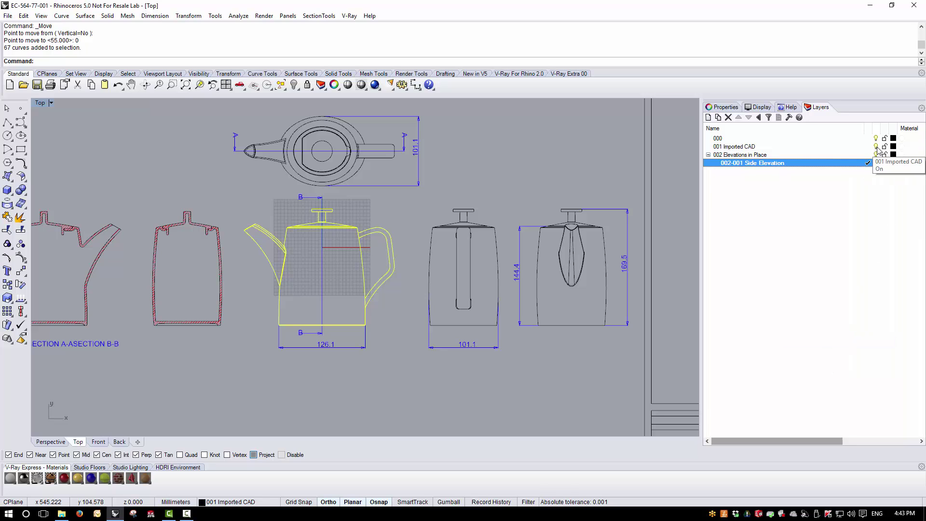
click(876, 147)
scroll(395, 251, down, 3)
scroll(286, 221, up, 4)
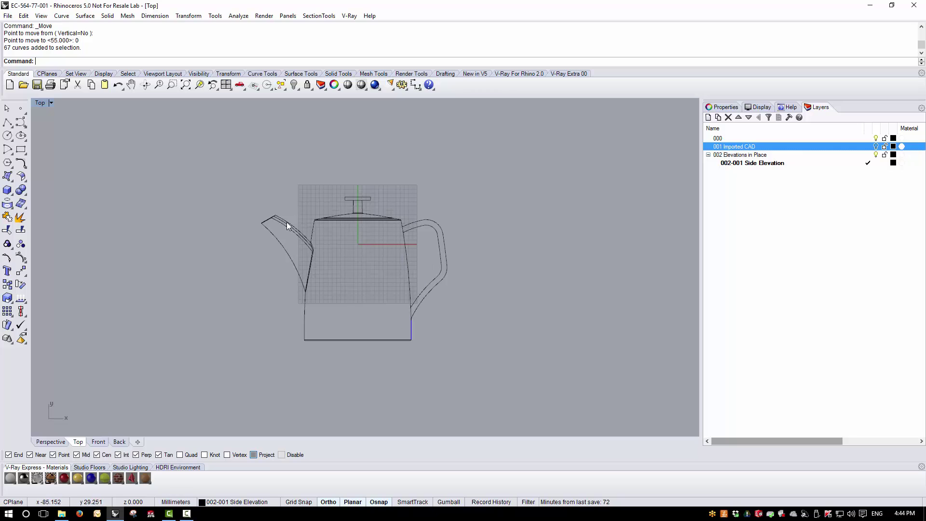
Delete the stray blue line along the teapot body's edge below the handle in the side elevation.
scroll(430, 375, up, 12)
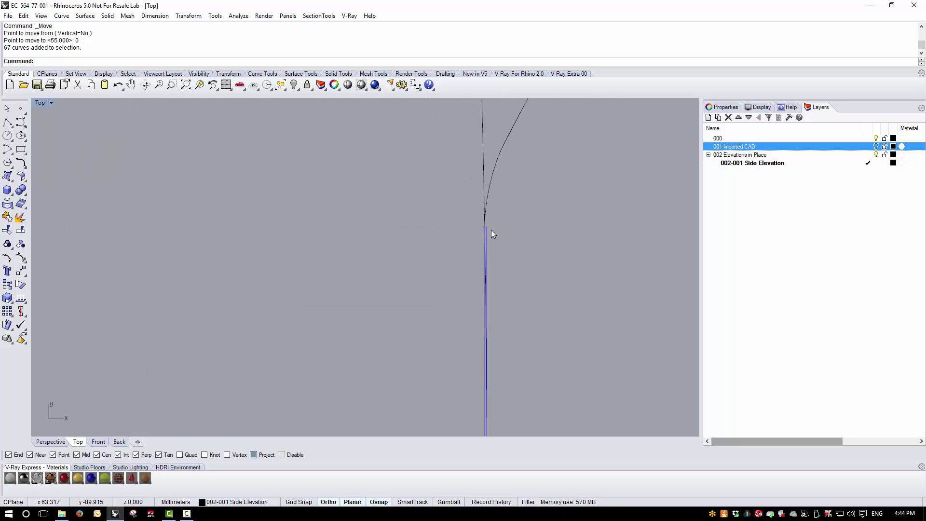
click(488, 233)
key(Delete)
scroll(398, 270, down, 4)
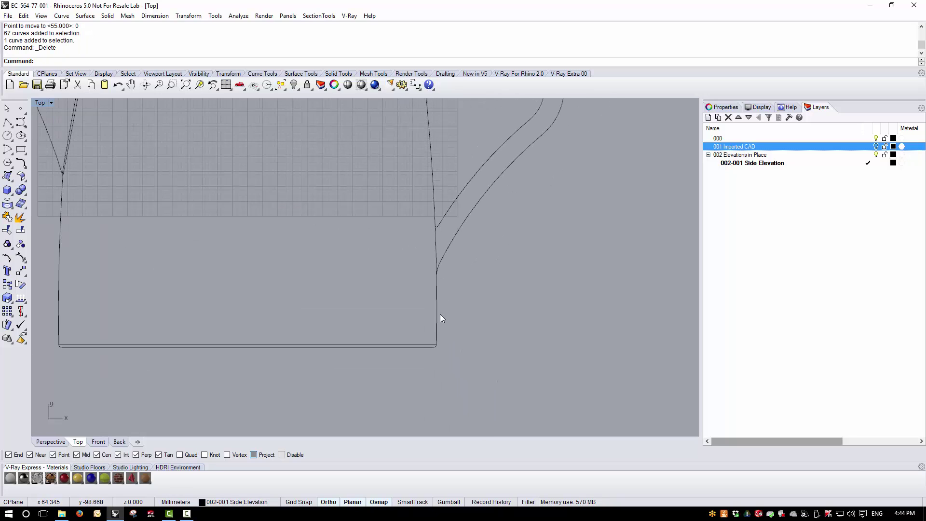
Move the whole side elevation from the midpoint of its base line to the origin (0).
scroll(367, 183, down, 6)
drag(265, 178, 470, 348)
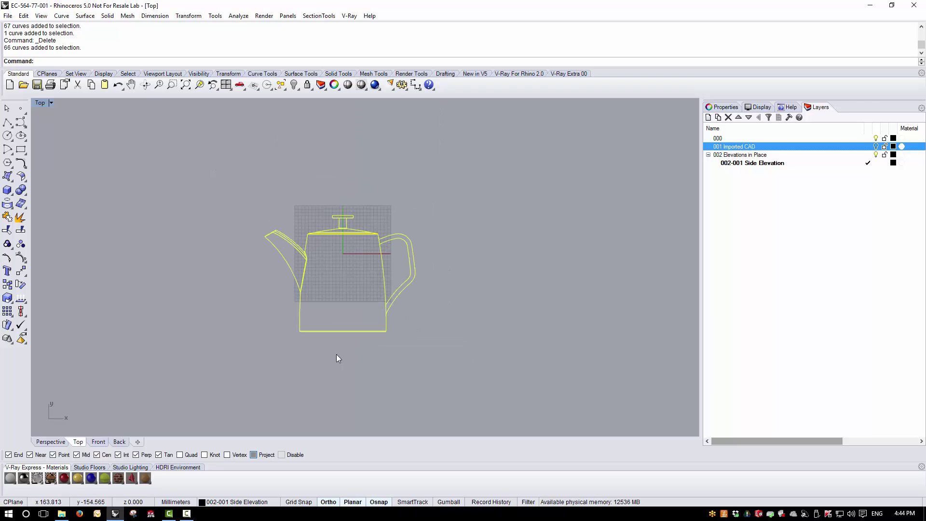
scroll(336, 355, up, 10)
click(188, 15)
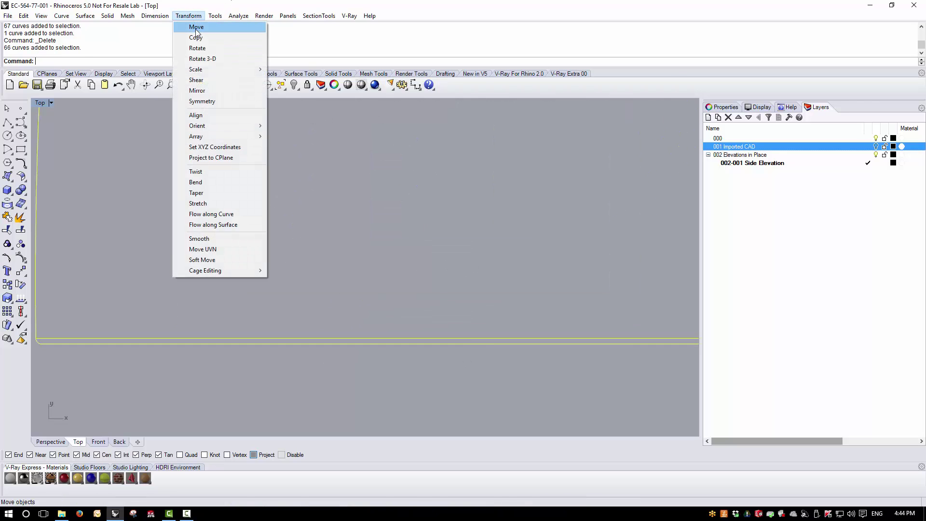
click(196, 27)
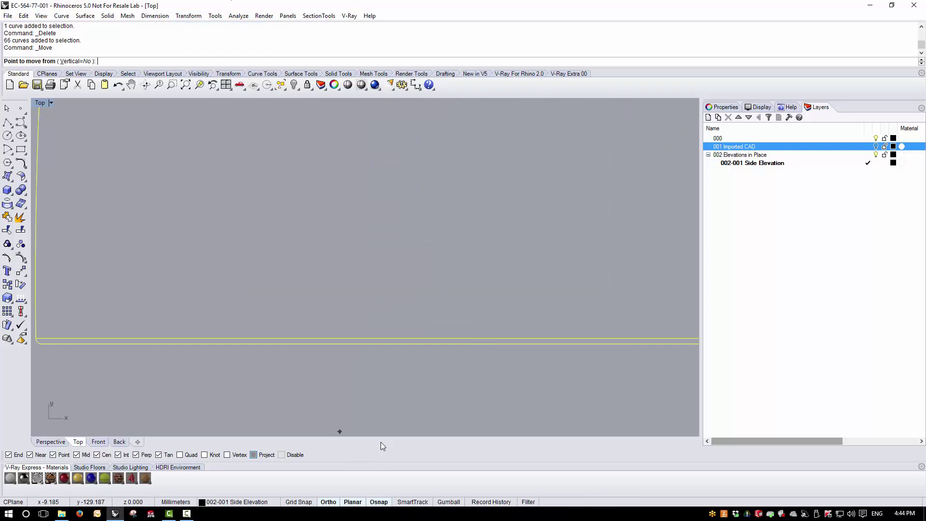
click(391, 344)
scroll(391, 346, down, 10)
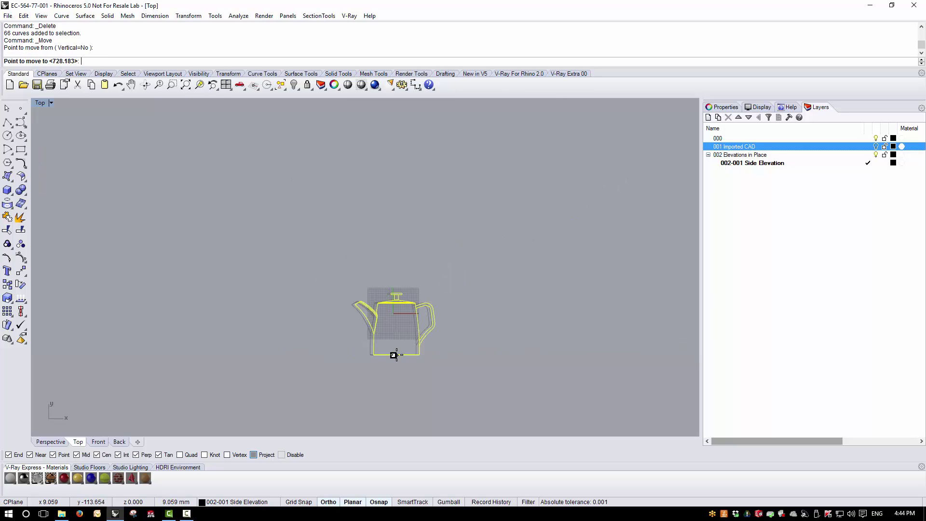
text(0)
key(Return)
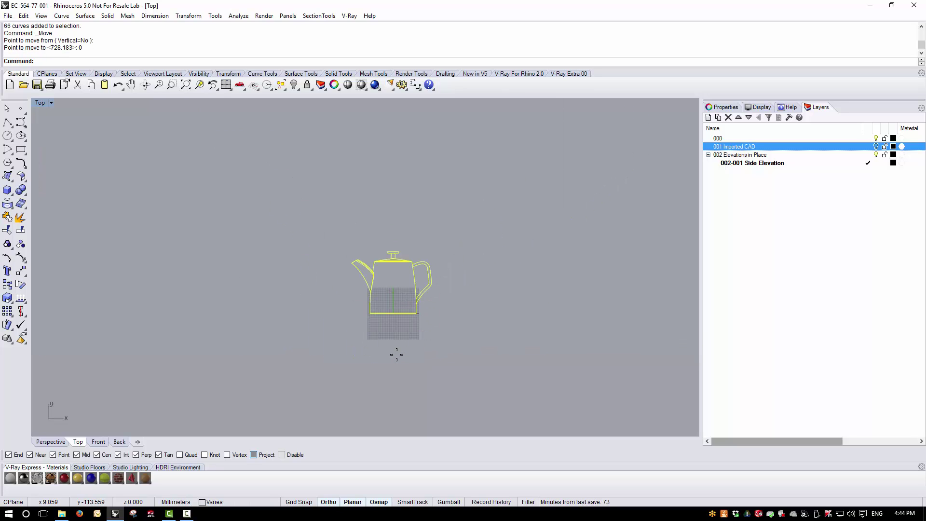
scroll(404, 304, up, 5)
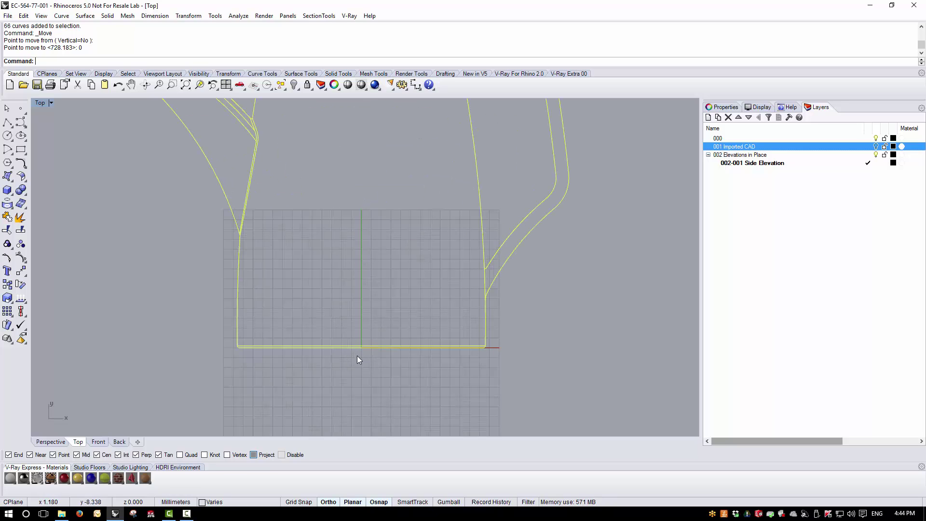
scroll(358, 360, down, 3)
key(Escape)
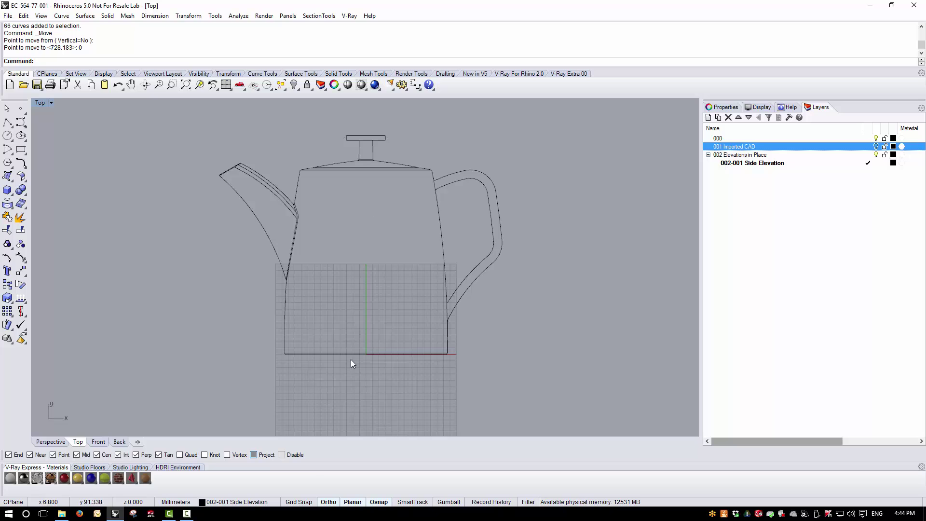
Dimension the horizontal distances from the origin to both ends of the teapot's base to check its centring.
scroll(361, 390, up, 6)
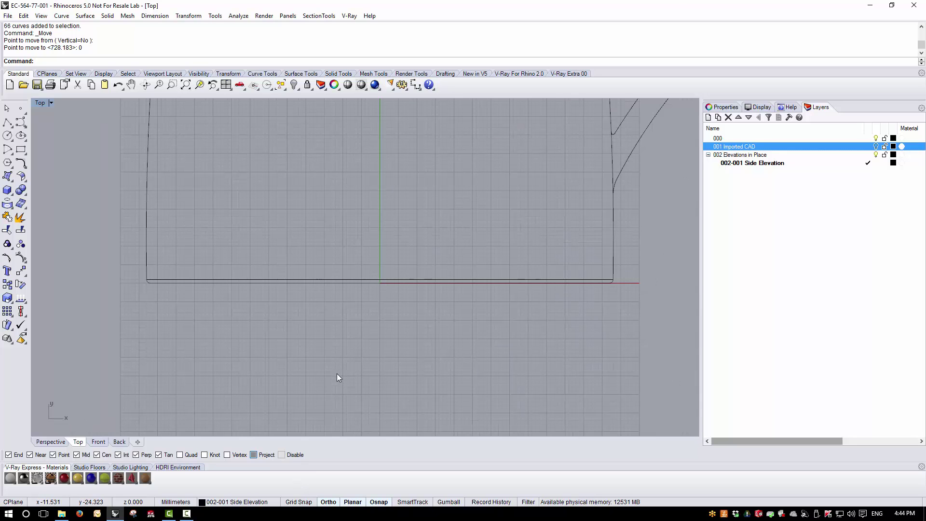
click(417, 86)
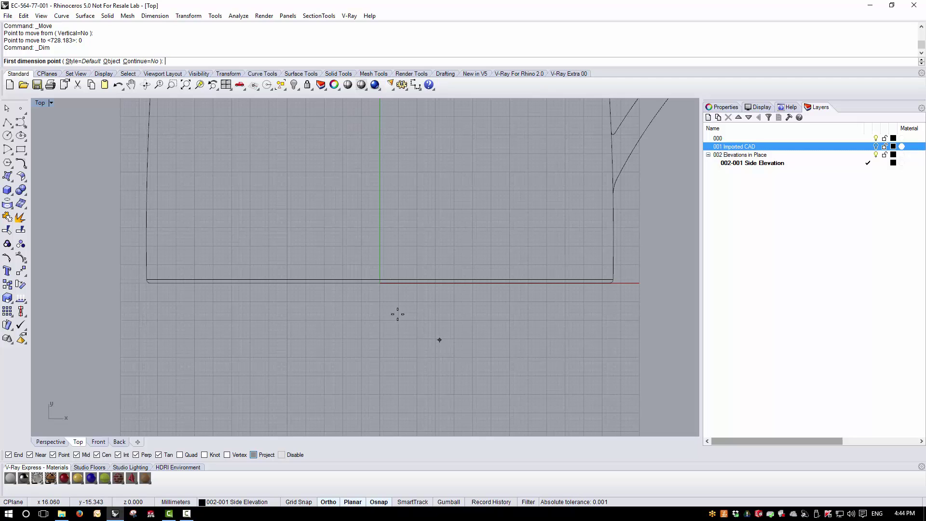
click(380, 283)
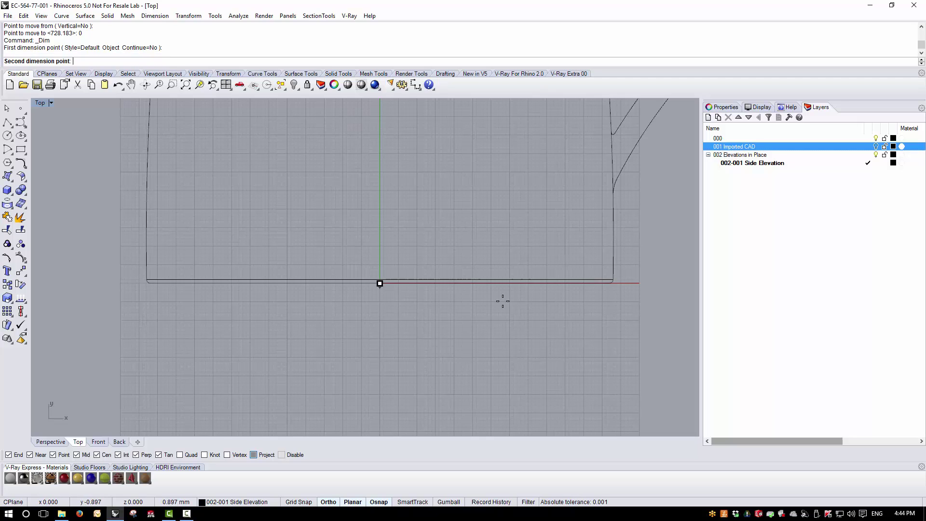
click(613, 279)
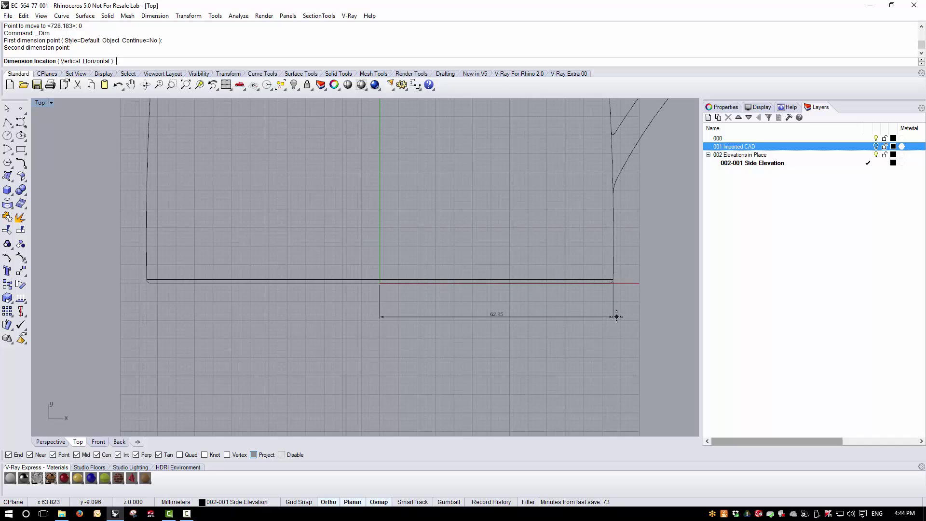
click(615, 315)
key(Return)
click(380, 283)
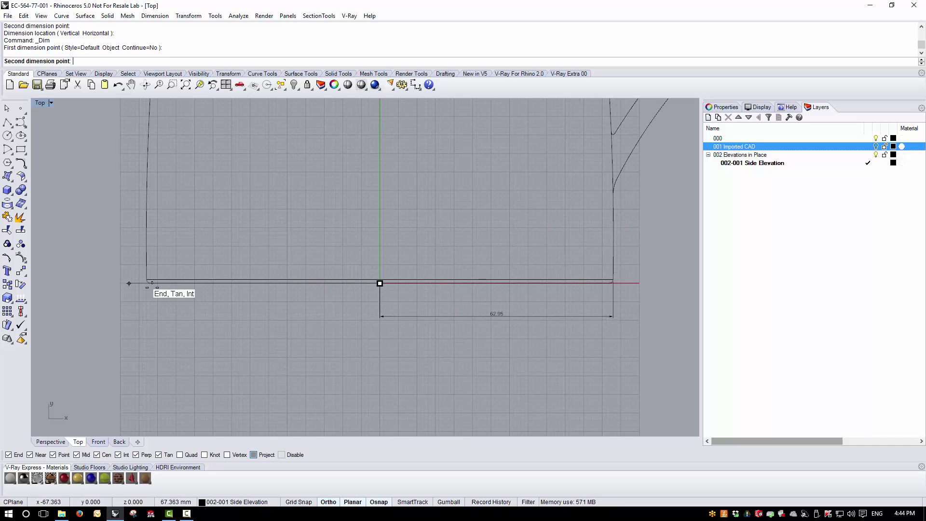
click(146, 279)
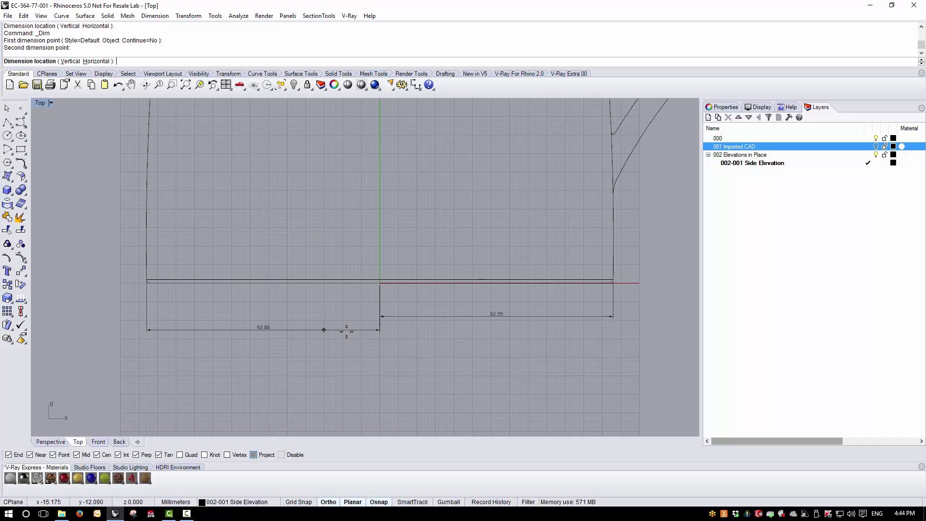
click(380, 317)
scroll(489, 322, up, 5)
right_drag(324, 354, 422, 350)
scroll(398, 370, down, 3)
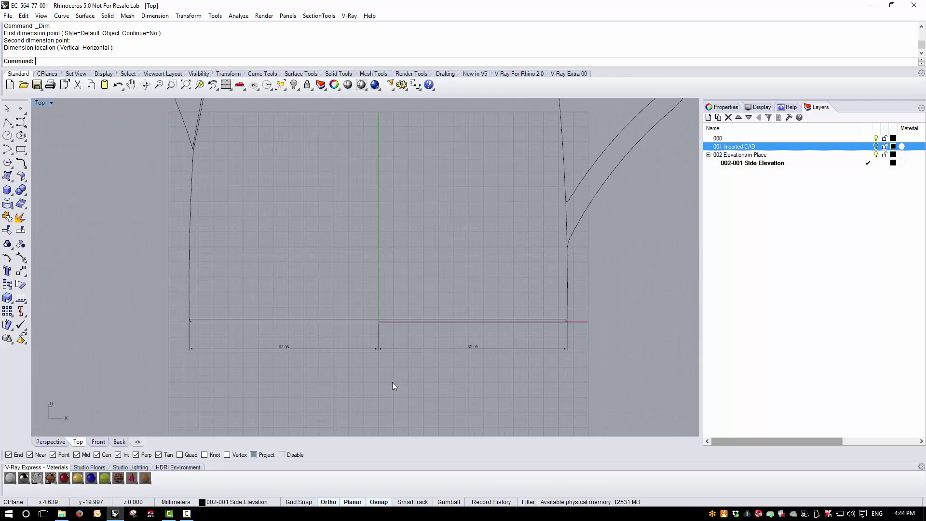
Delete both check dimensions below the teapot's base.
click(404, 347)
key(Delete)
click(348, 349)
key(Delete)
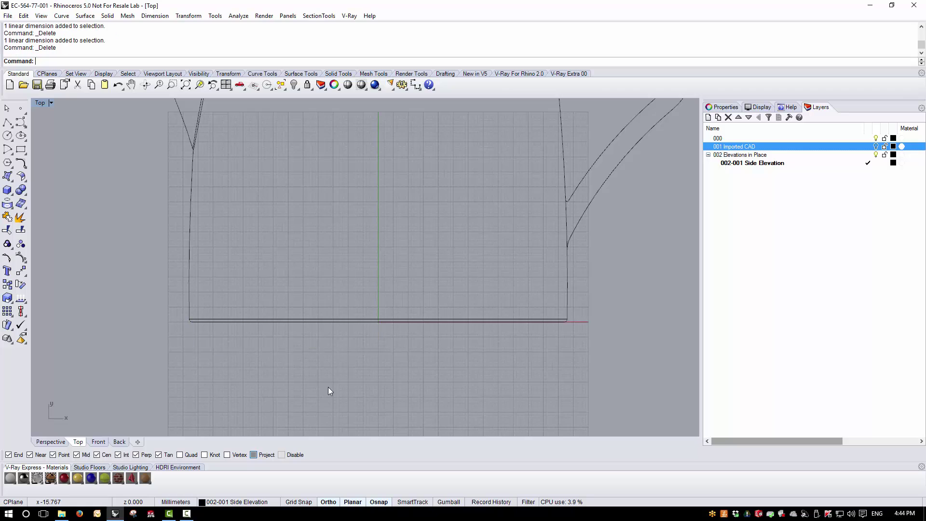
Restore the four-viewport layout from the maximised Top view.
scroll(328, 387, down, 4)
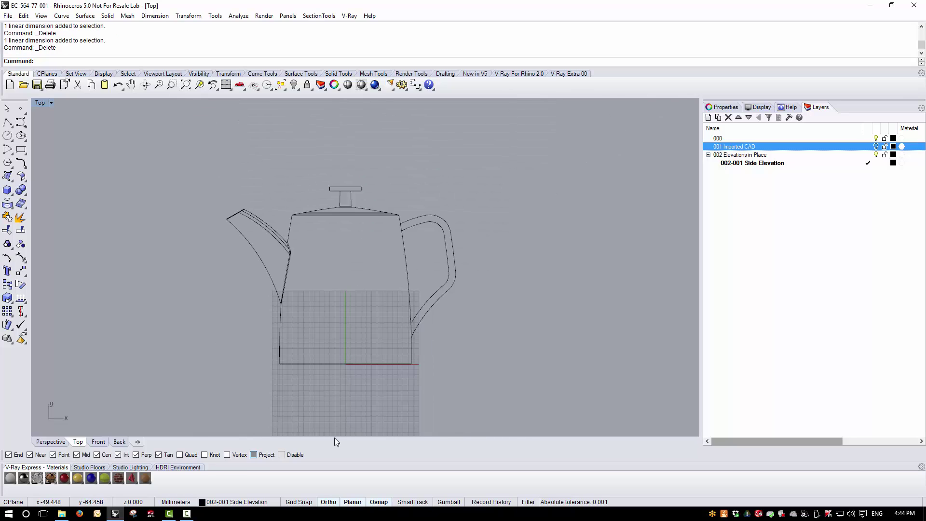
scroll(384, 336, down, 2)
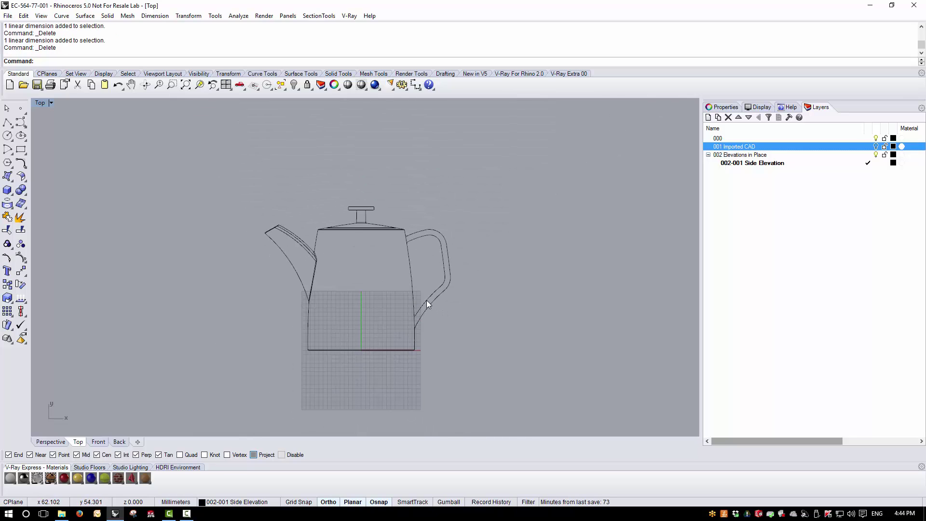
double_click(41, 103)
scroll(156, 209, up, 3)
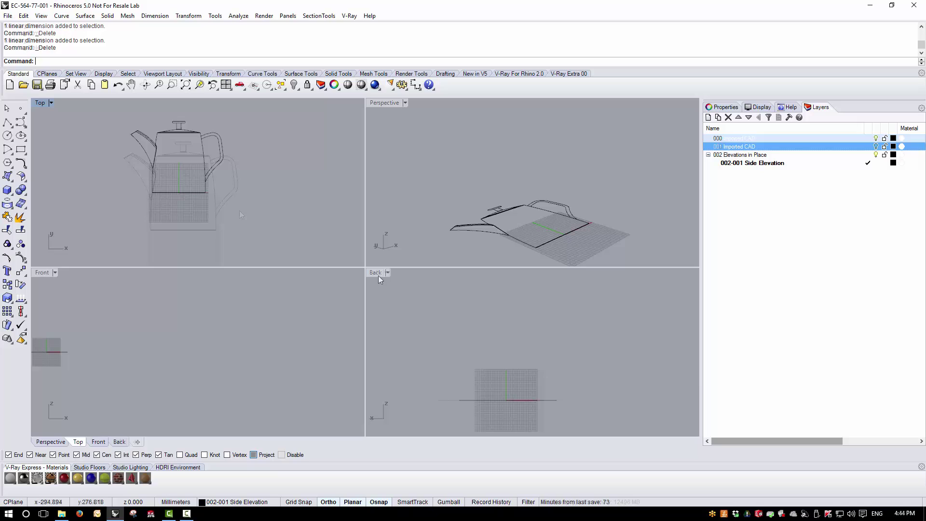
scroll(239, 210, up, 2)
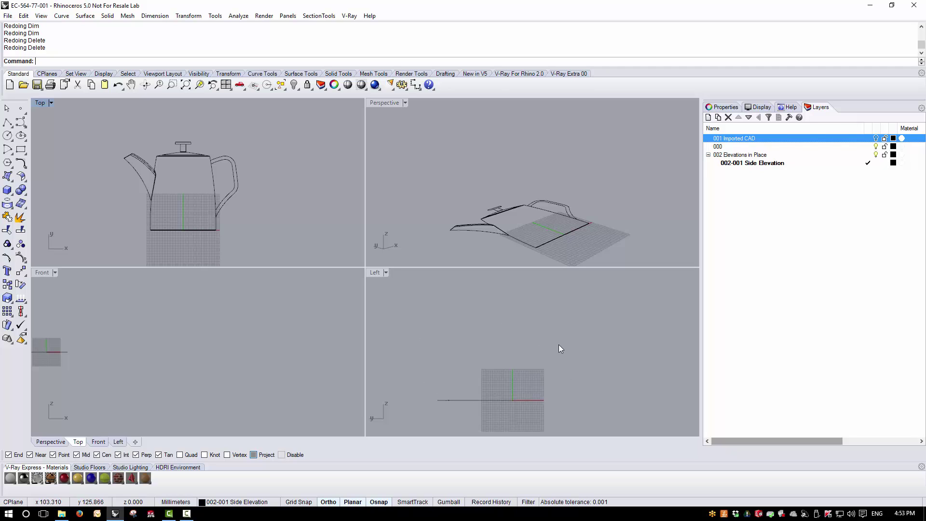
Remap the side elevation curves from the Top view to the Left viewport's construction plane without copying, and deselect them.
drag(114, 129, 259, 253)
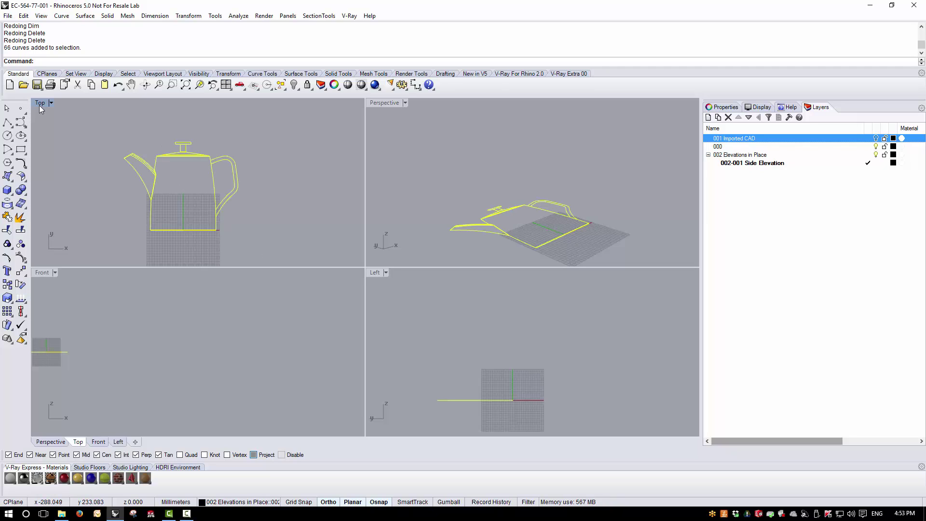
click(189, 16)
mouse_move(216, 126)
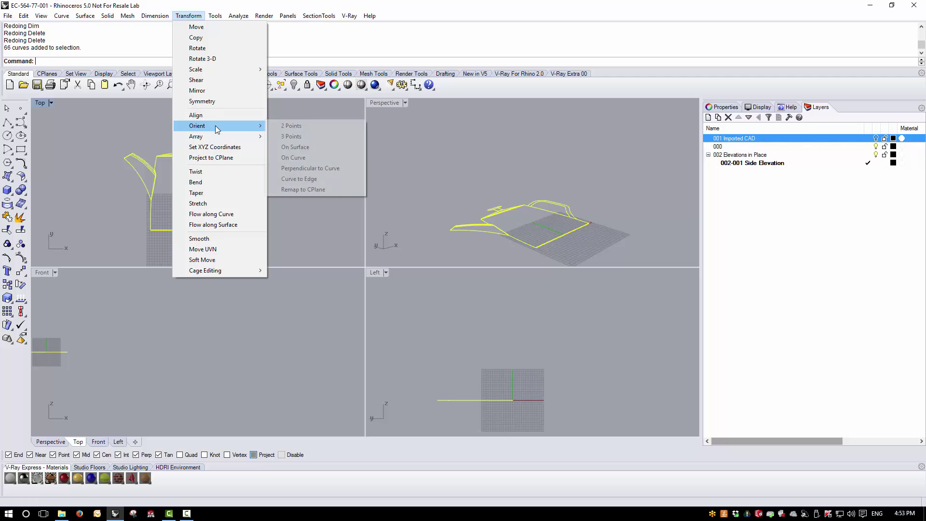
click(307, 190)
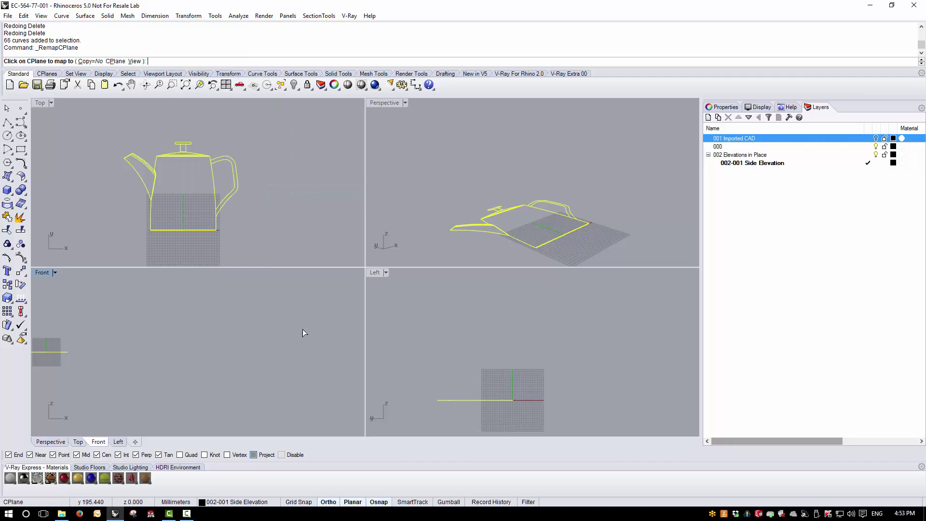
click(513, 387)
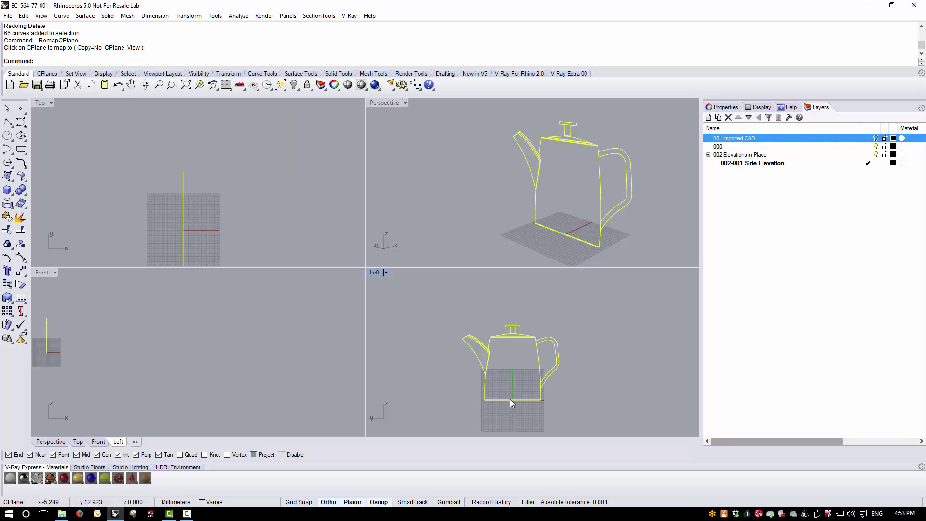
click(595, 393)
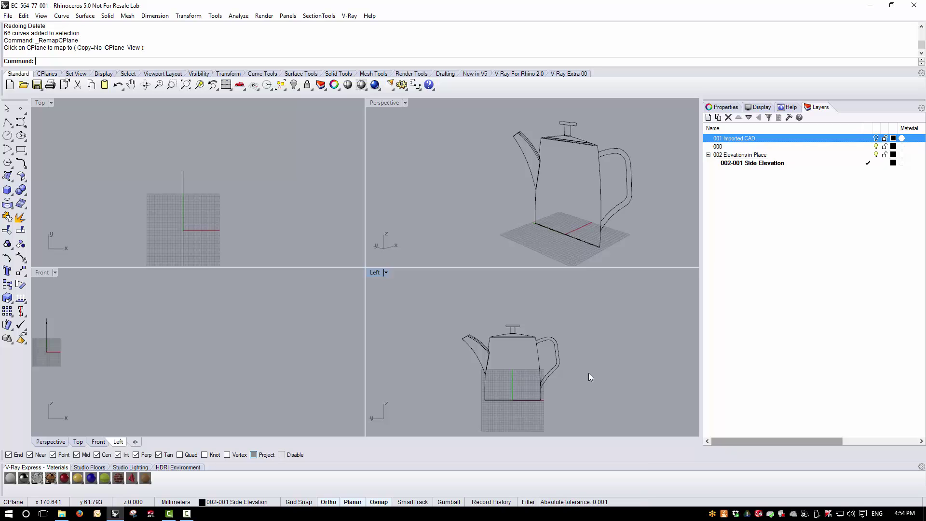
Make 001 Imported CAD the current layer and turn off 002-001 Side Elevation.
click(867, 139)
click(876, 163)
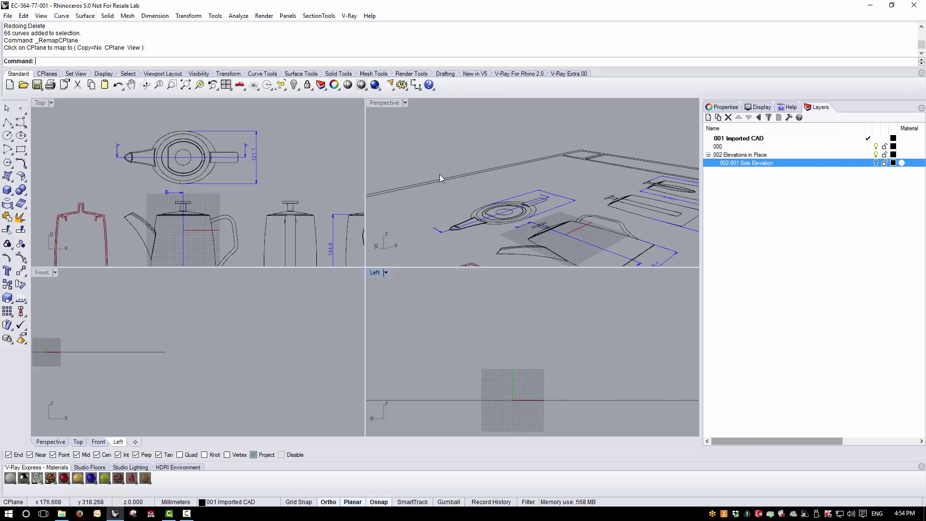
scroll(148, 142, down, 3)
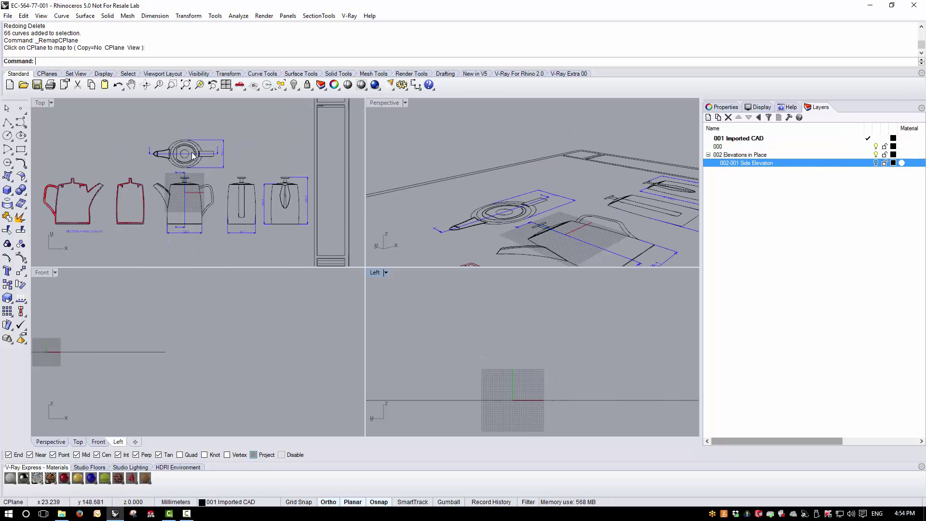
Create a sublayer named 002-002 Handle Elevation under 002 Elevations in Place and make it current.
double_click(40, 102)
scroll(389, 268, up, 3)
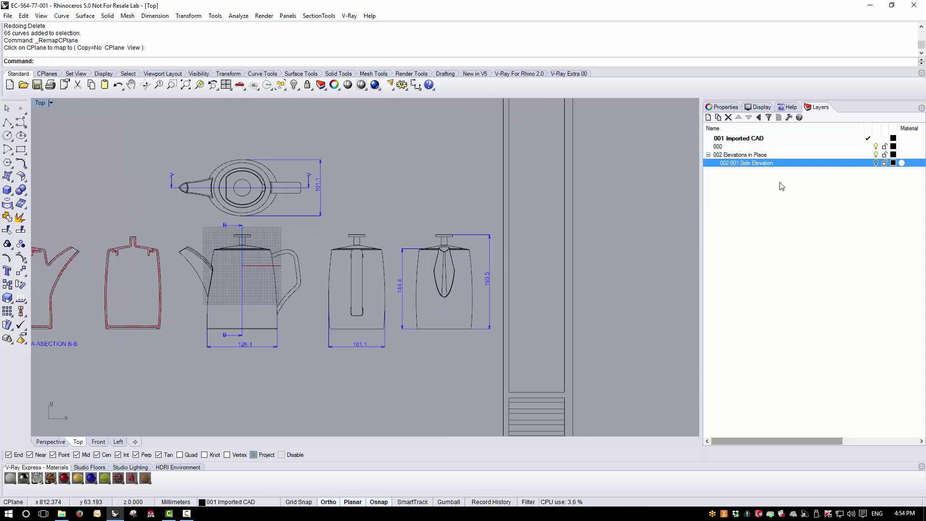
click(707, 117)
text(00)
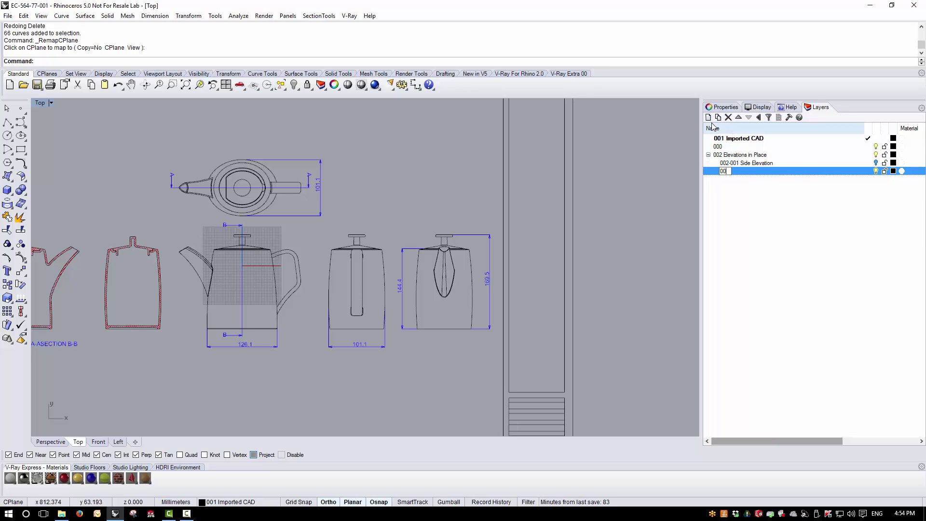
text(2-002 )
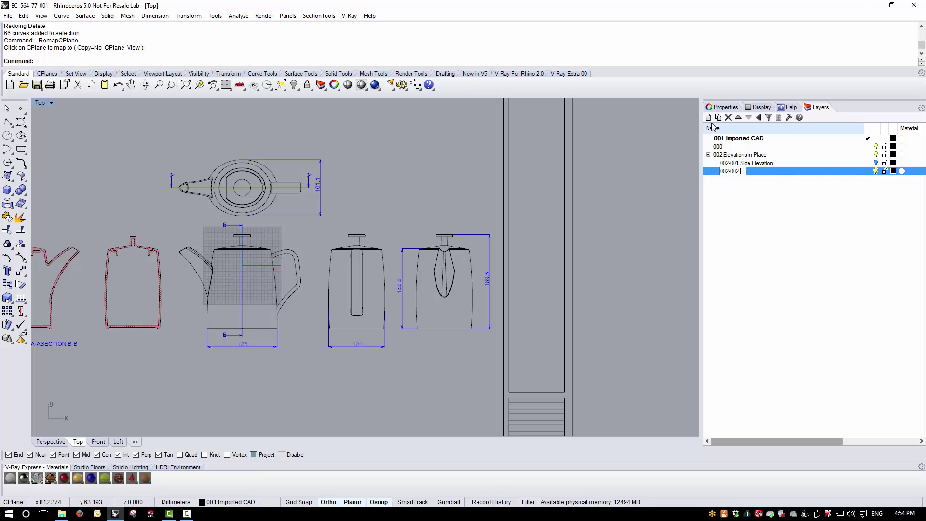
text(Handle Eleva)
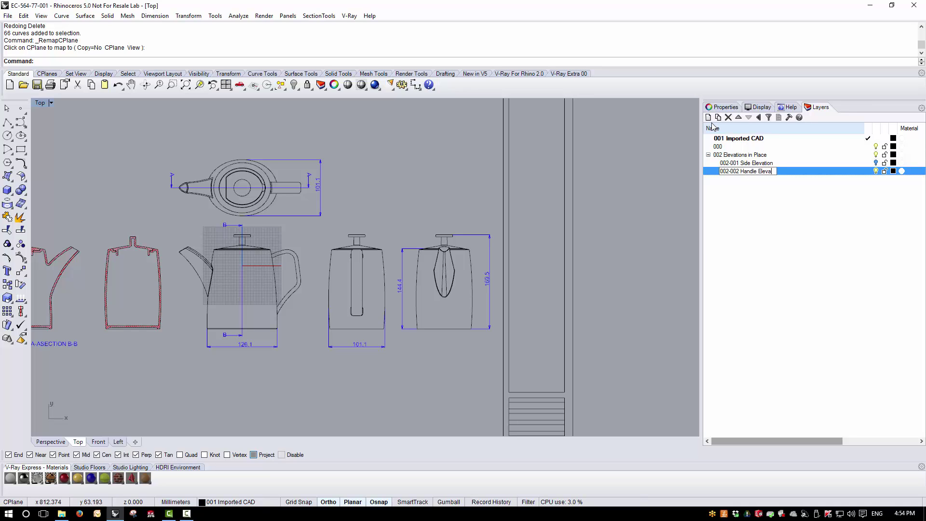
text(tion)
click(871, 171)
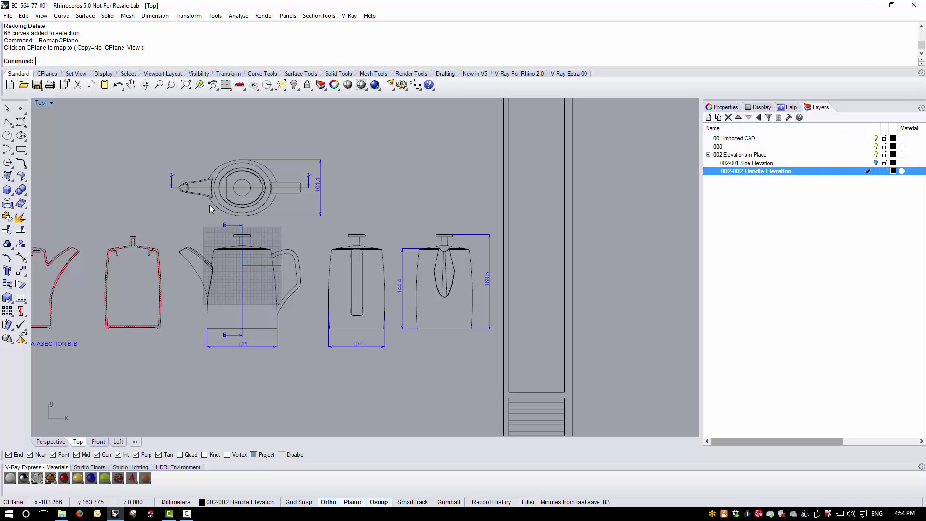
Copy the handle elevation curves to the 002-002 Handle Elevation layer and turn off 001 Imported CAD.
drag(317, 227, 391, 338)
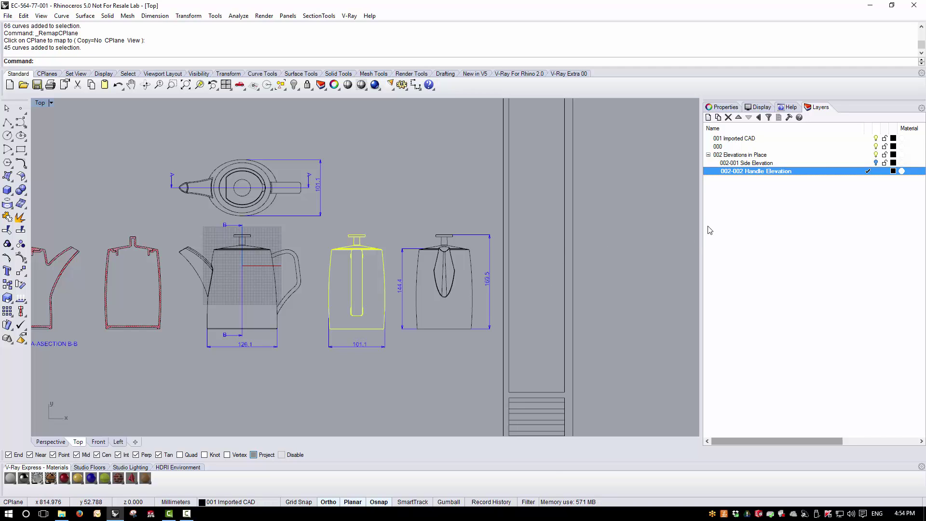
right_click(774, 170)
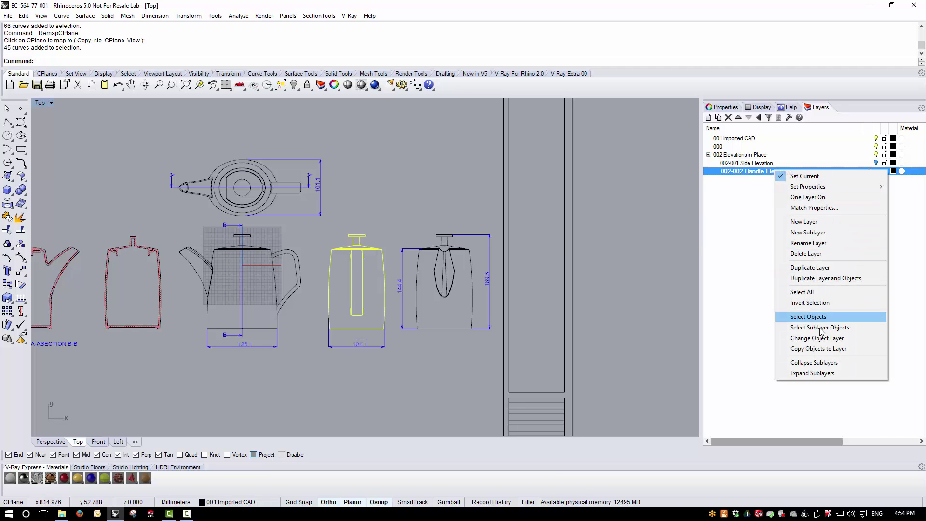
click(818, 349)
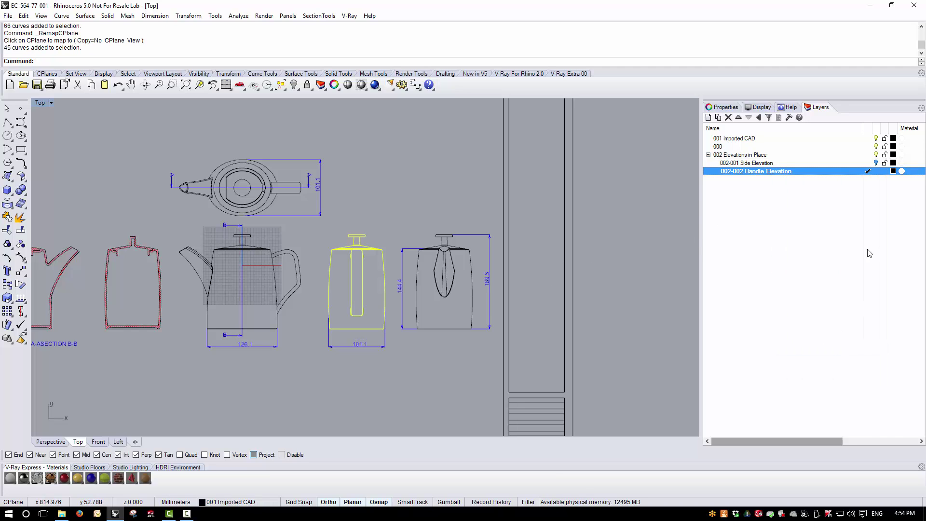
click(875, 139)
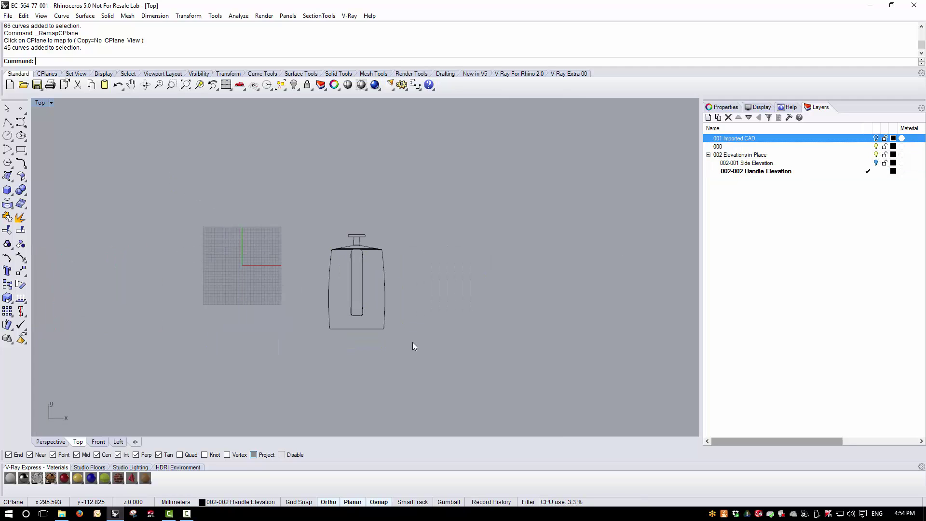
Move the handle elevation curves from the midpoint of their base line to the origin, and deselect them.
scroll(267, 302, up, 3)
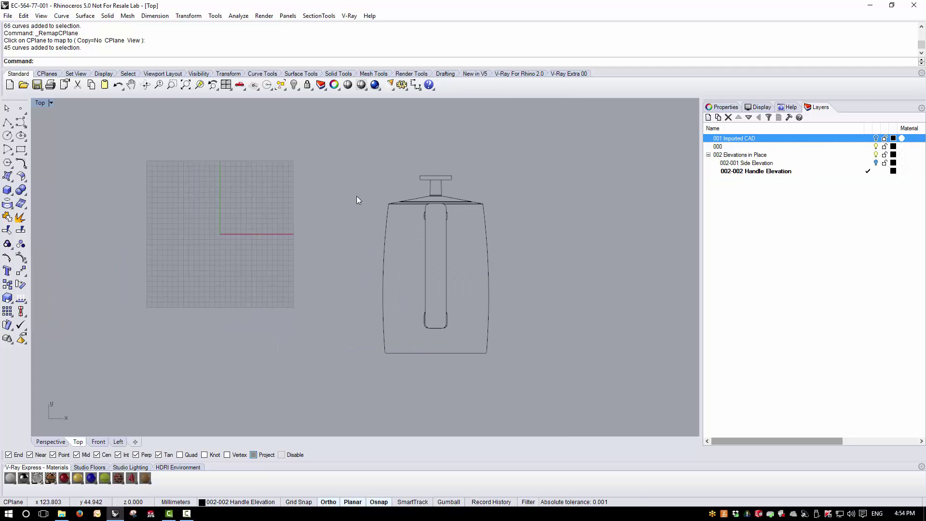
drag(333, 163, 558, 373)
scroll(410, 316, up, 2)
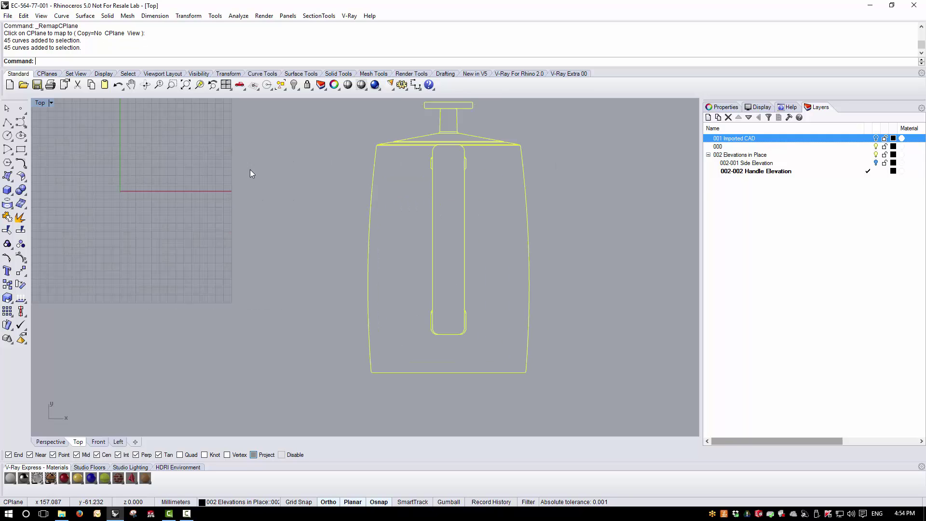
click(188, 15)
click(193, 27)
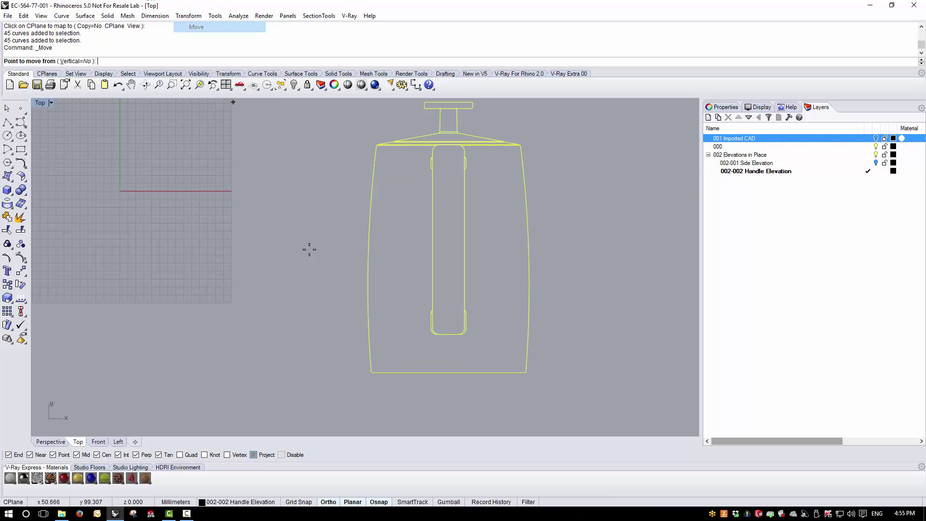
click(447, 372)
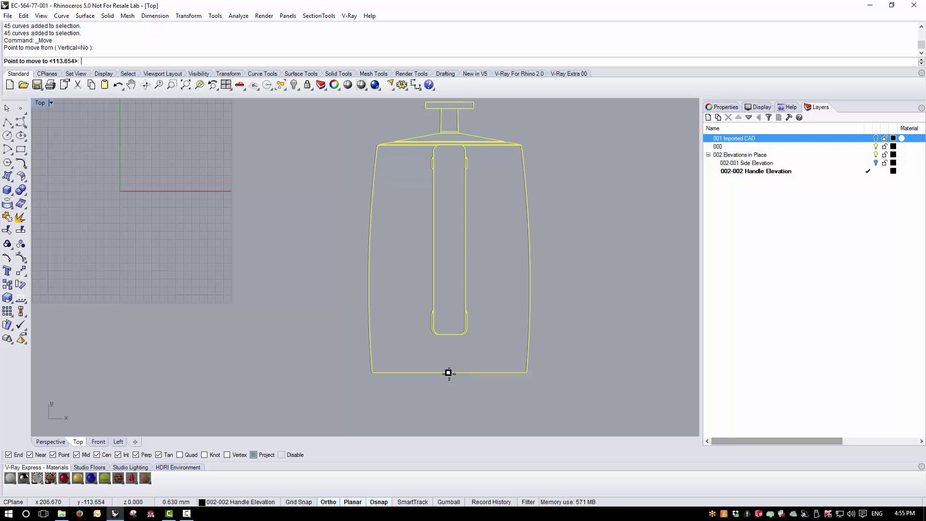
text(0)
key(Return)
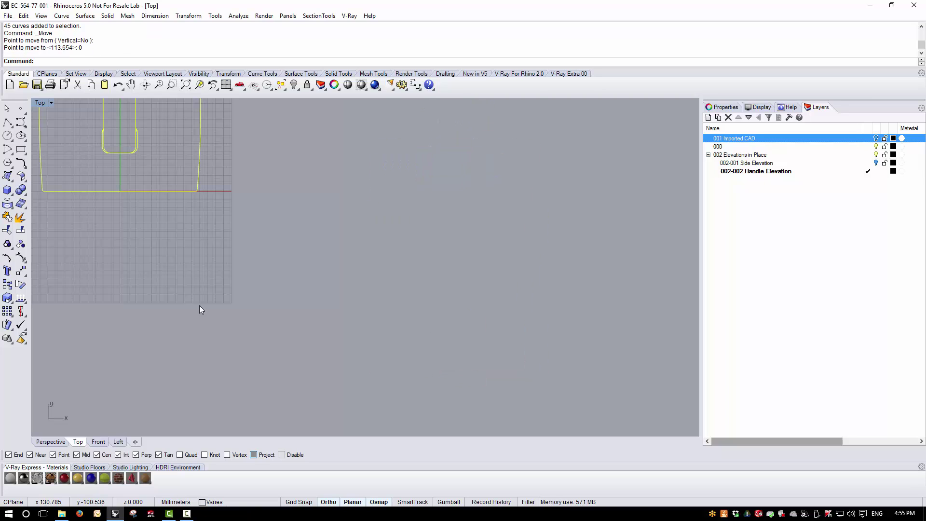
scroll(302, 307, down, 3)
scroll(203, 211, up, 2)
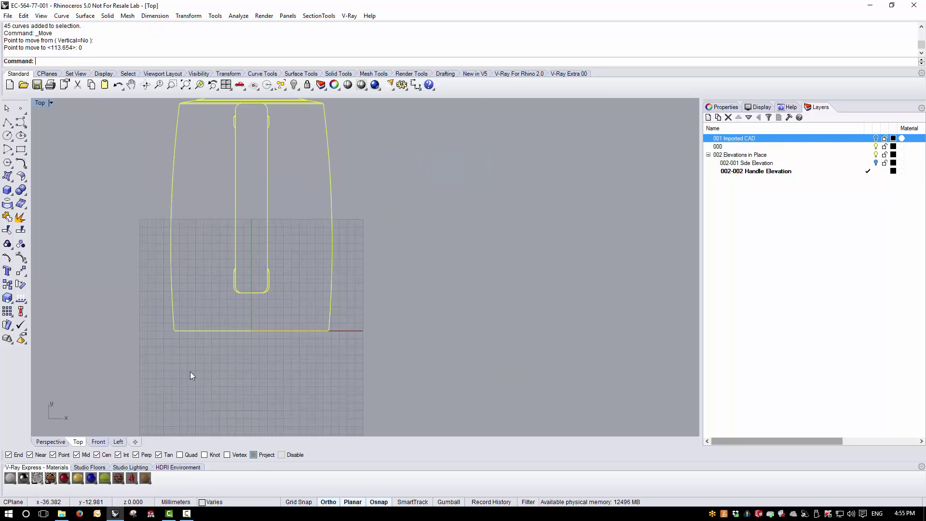
key(Escape)
Dimension the horizontal distance from the origin to each side edge of the handle, placing both dimensions below the base line.
scroll(212, 301, up, 4)
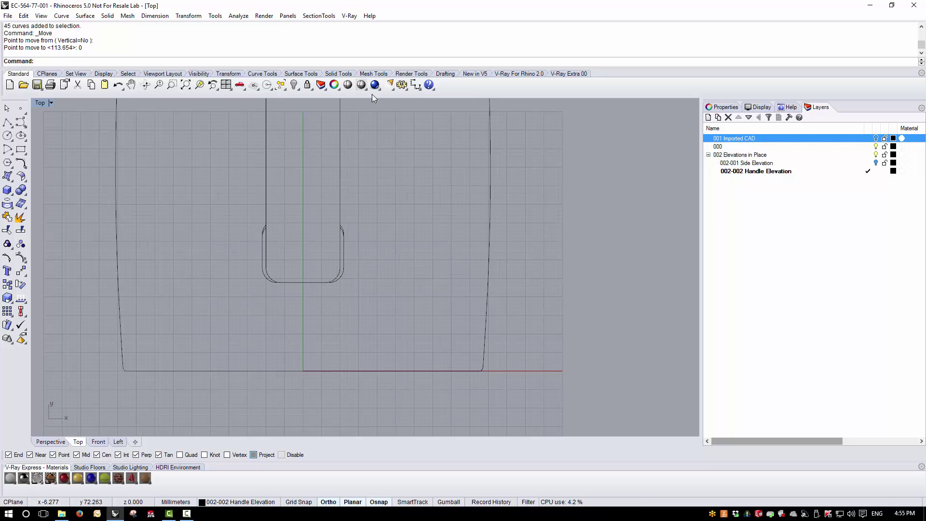
click(415, 86)
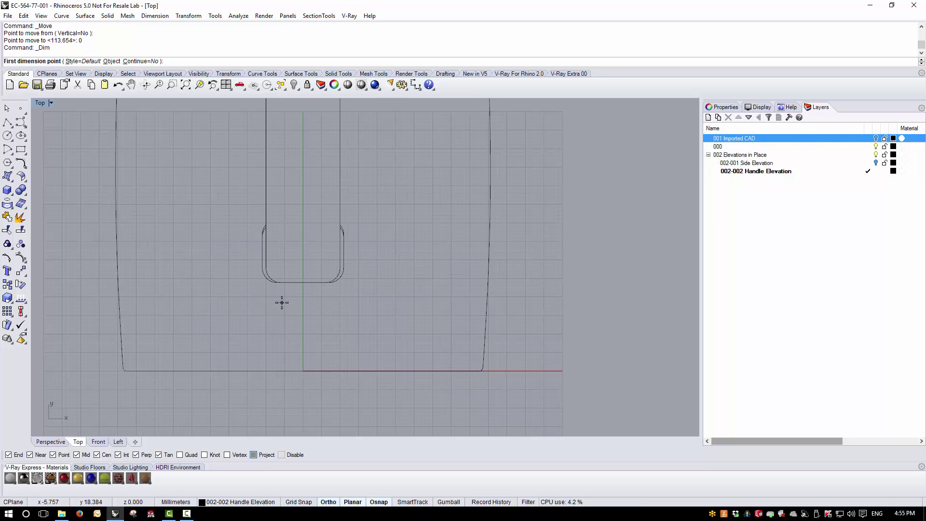
text(0)
key(Return)
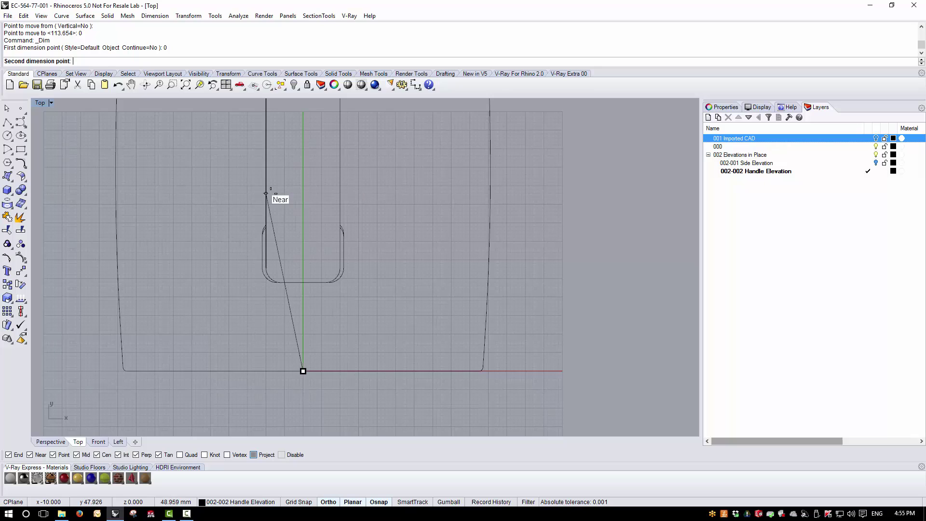
click(266, 193)
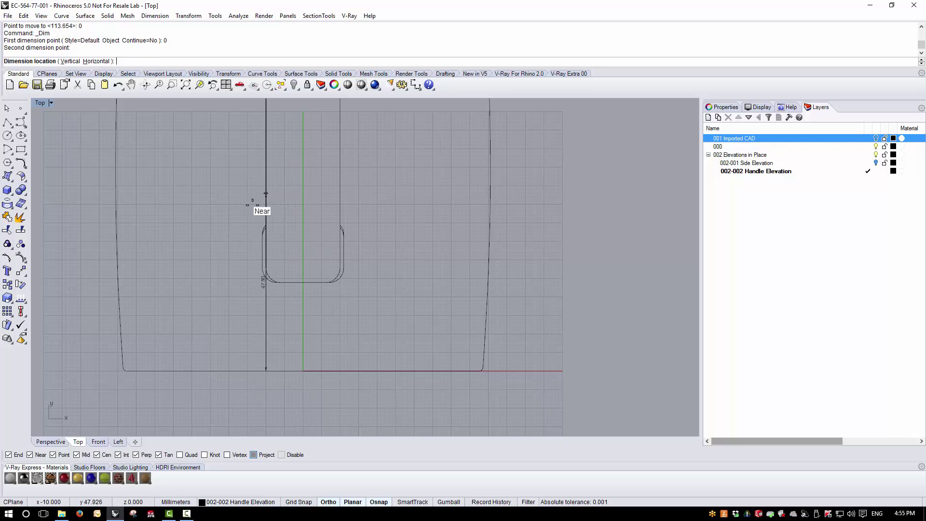
click(289, 395)
key(Return)
text(0)
key(Return)
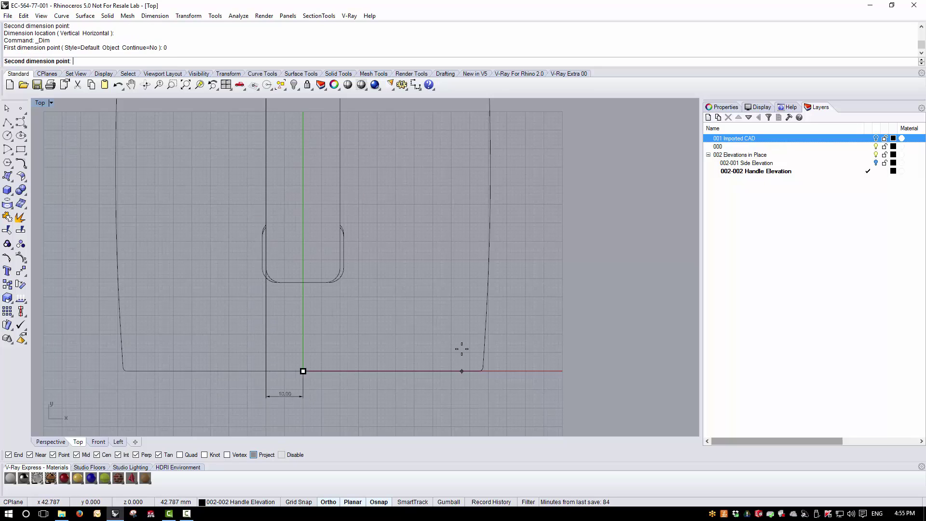
click(339, 203)
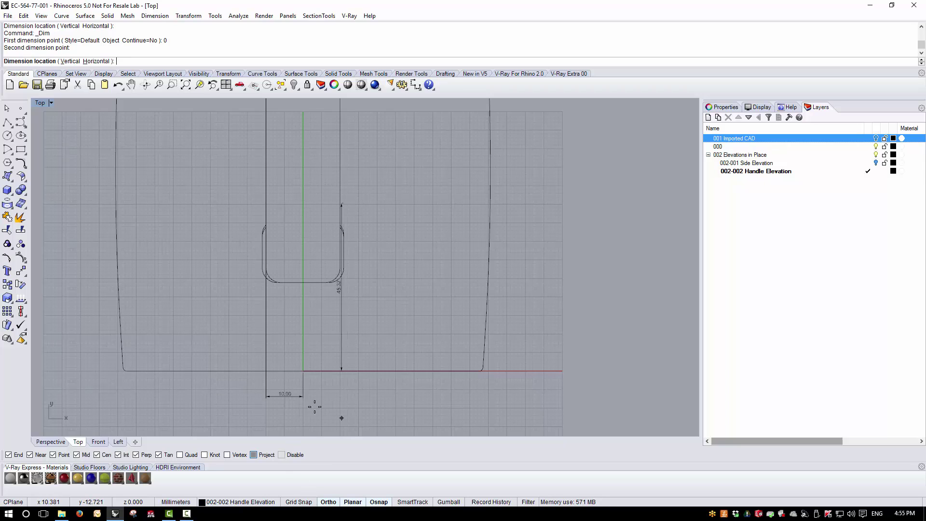
click(314, 396)
Delete both horizontal check dimensions below the handle elevation's base.
click(313, 395)
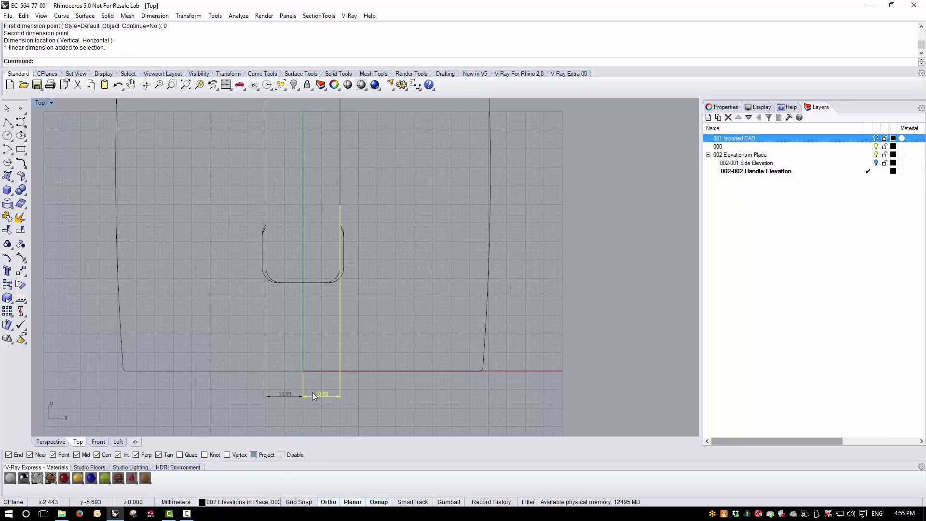
scroll(273, 406, up, 4)
key(Delete)
click(302, 393)
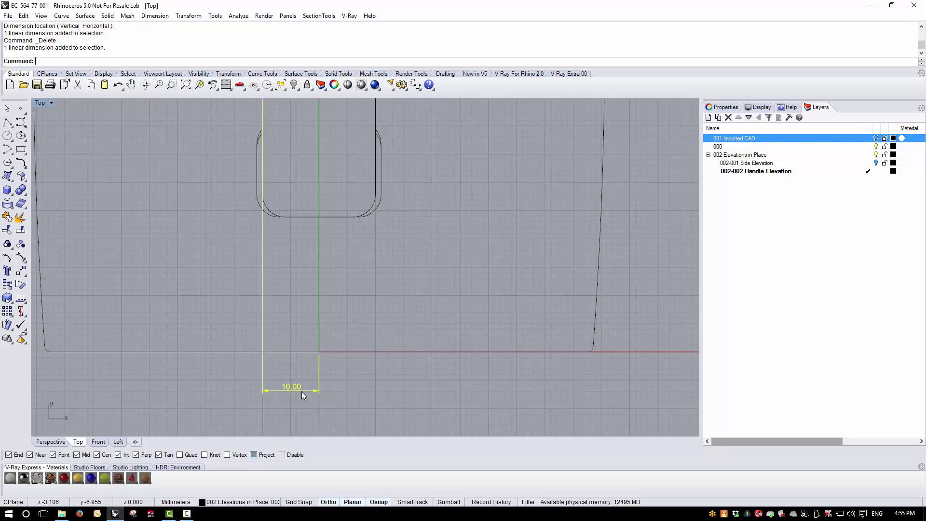
key(Delete)
scroll(360, 360, down, 8)
scroll(362, 365, down, 3)
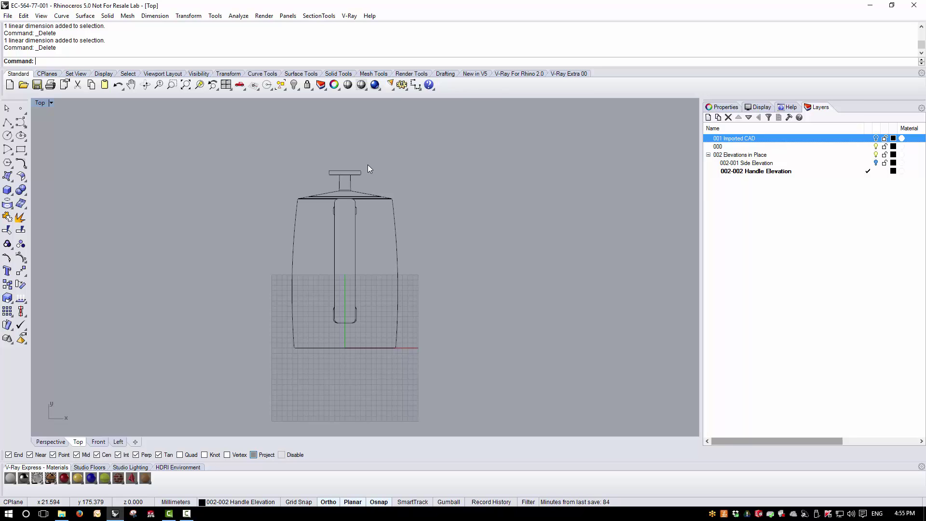
Restore the four-viewport layout and change the Left viewport to the Back view.
double_click(38, 102)
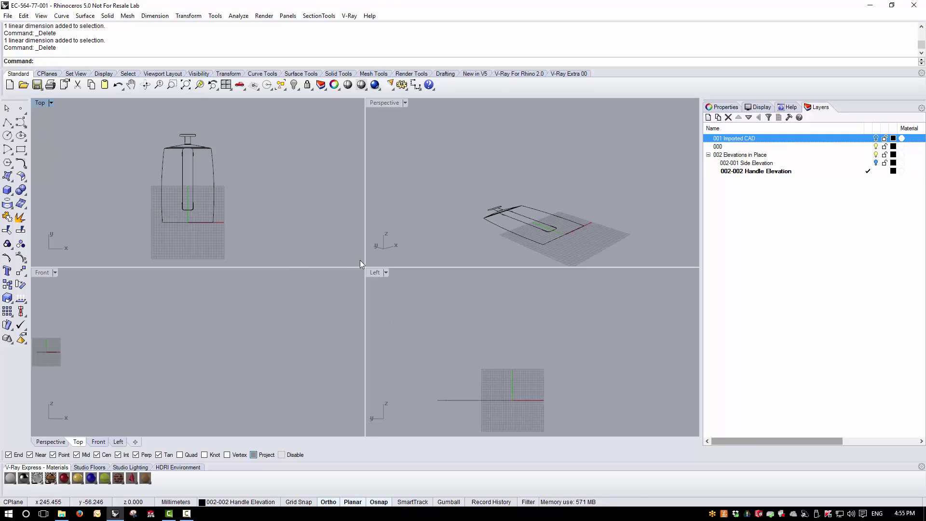
click(385, 273)
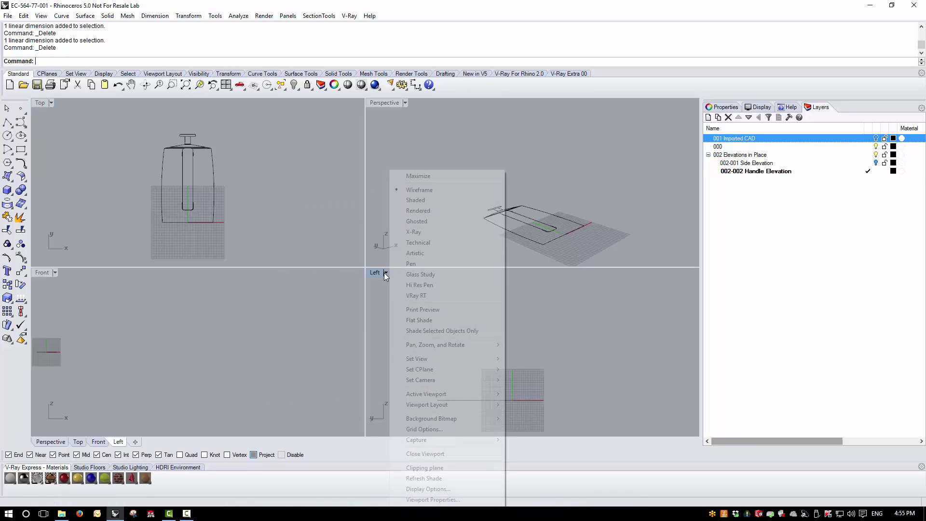
mouse_move(431, 361)
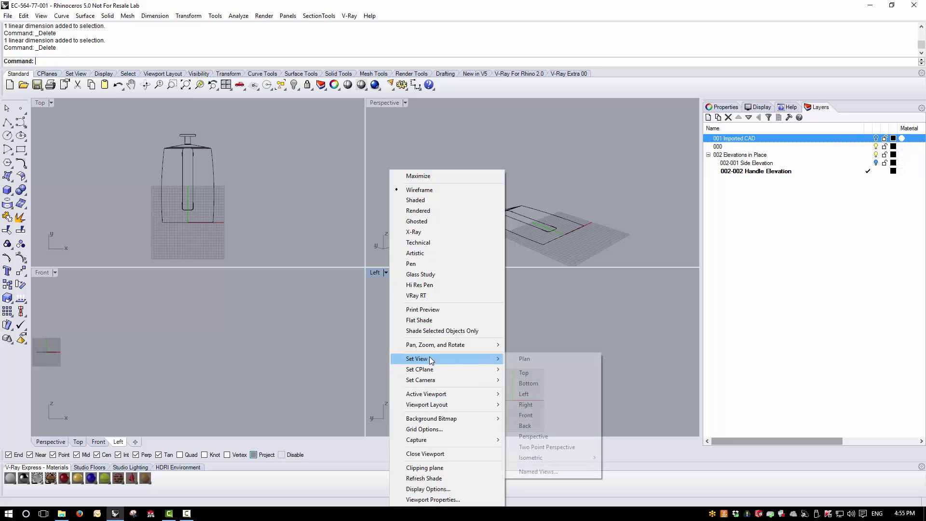
click(548, 427)
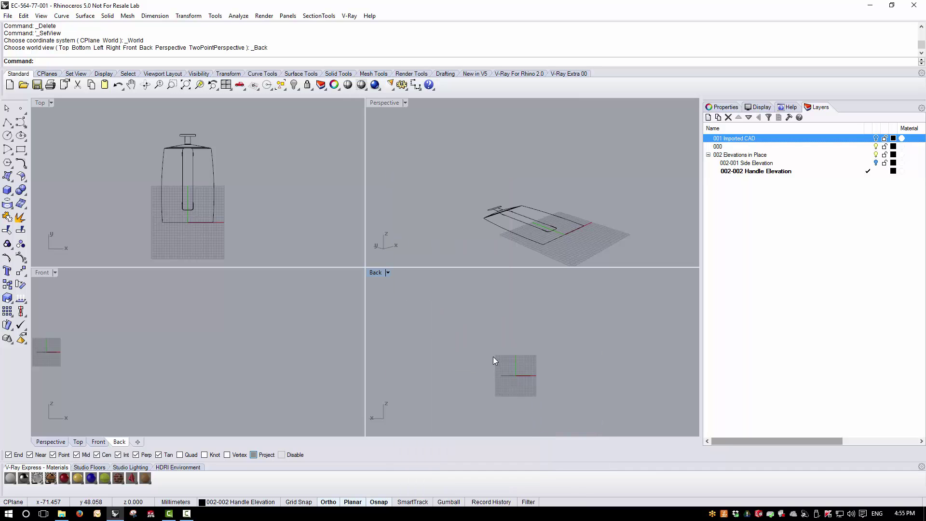
Remap the handle elevation curves from the Top view to the Back viewport's construction plane.
drag(136, 123, 247, 246)
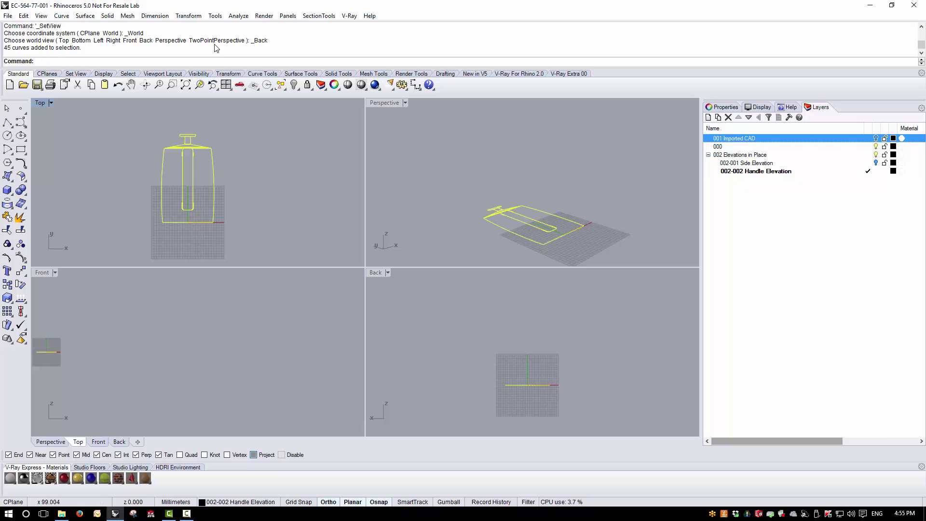
click(188, 16)
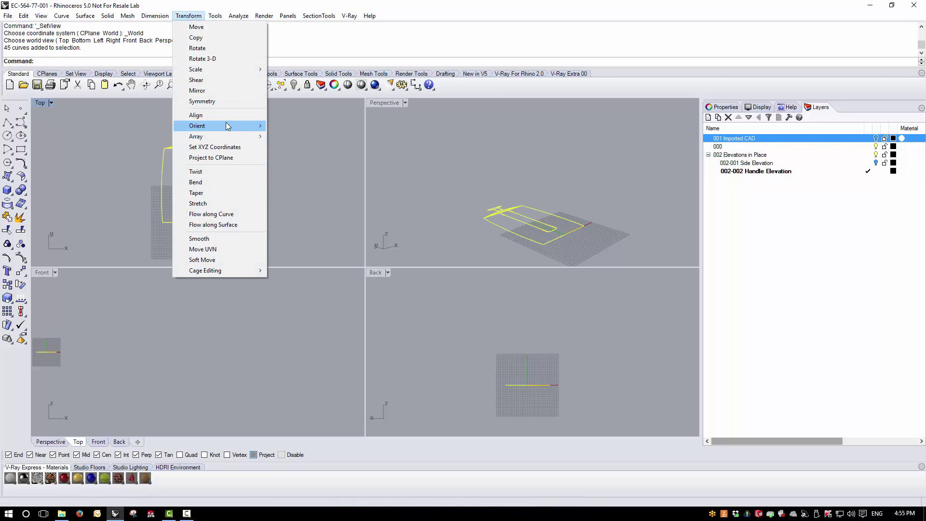
mouse_move(228, 126)
click(321, 190)
click(574, 357)
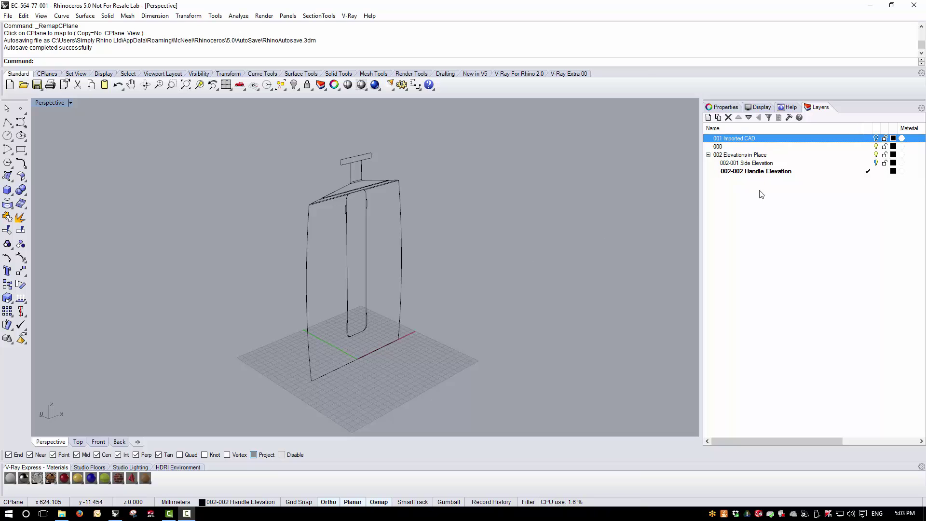
Turn on the 002-001 Side Elevation layer and check its alignment with the handle elevation in 3D.
click(876, 164)
click(876, 164)
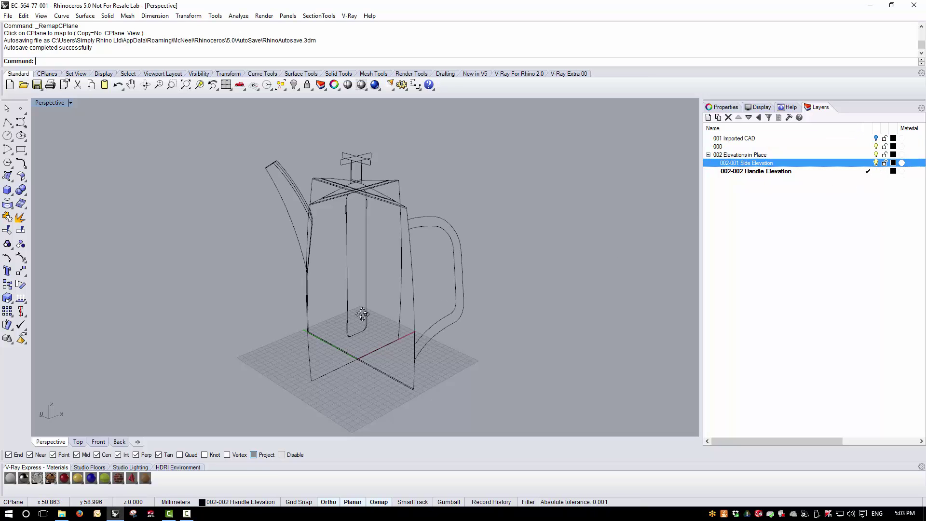
right_drag(363, 315, 241, 310)
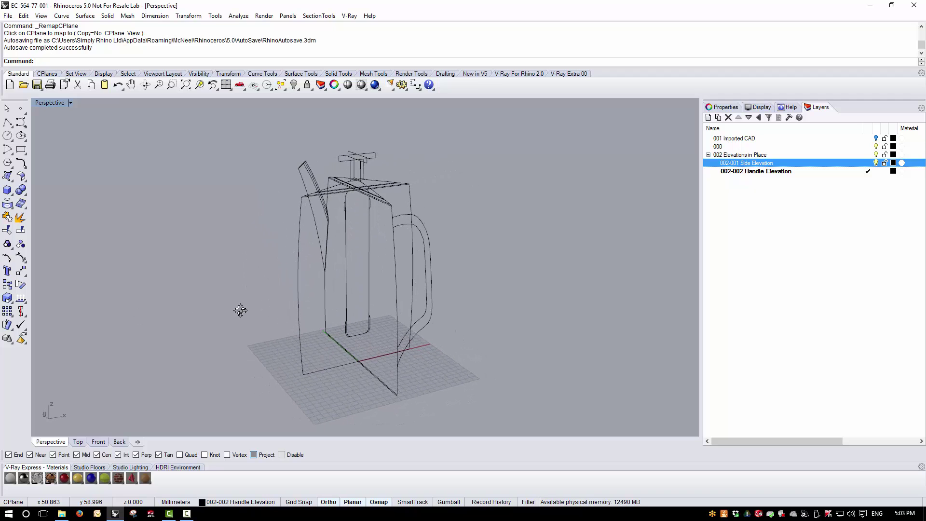
Make 001 Imported CAD the current layer and turn off the 002 Elevations in Place layer.
click(868, 138)
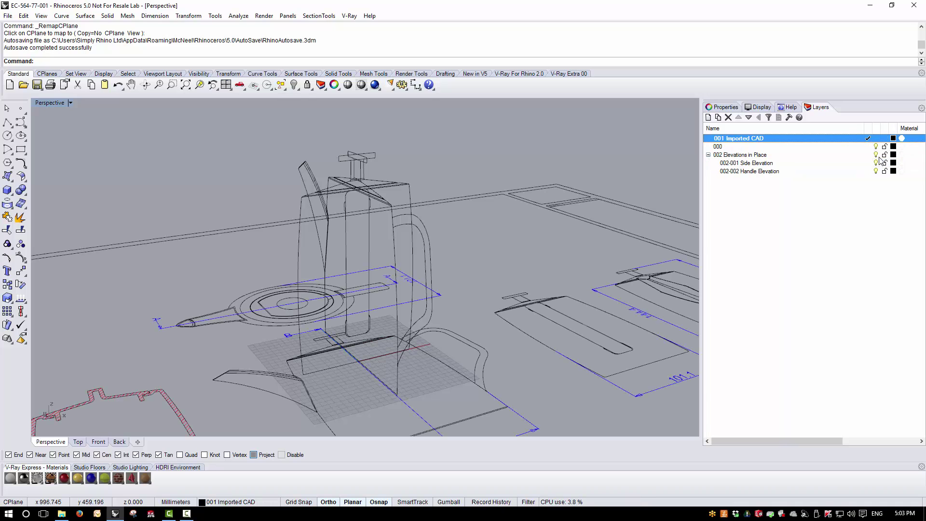
click(880, 156)
scroll(406, 209, down, 5)
mouse_move(407, 208)
right_down()
mouse_move(379, 267)
mouse_move(454, 307)
mouse_move(443, 261)
right_up()
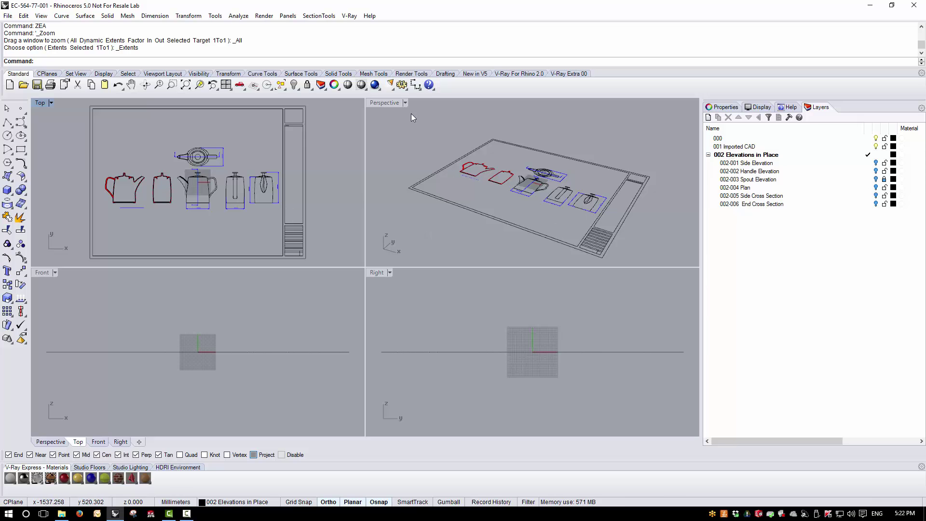
Hide 001 Imported CAD, show the handle, spout, plan and side elevation layers, and examine how the placed views line up in 3D.
double_click(395, 103)
right_drag(470, 255, 499, 270)
click(876, 146)
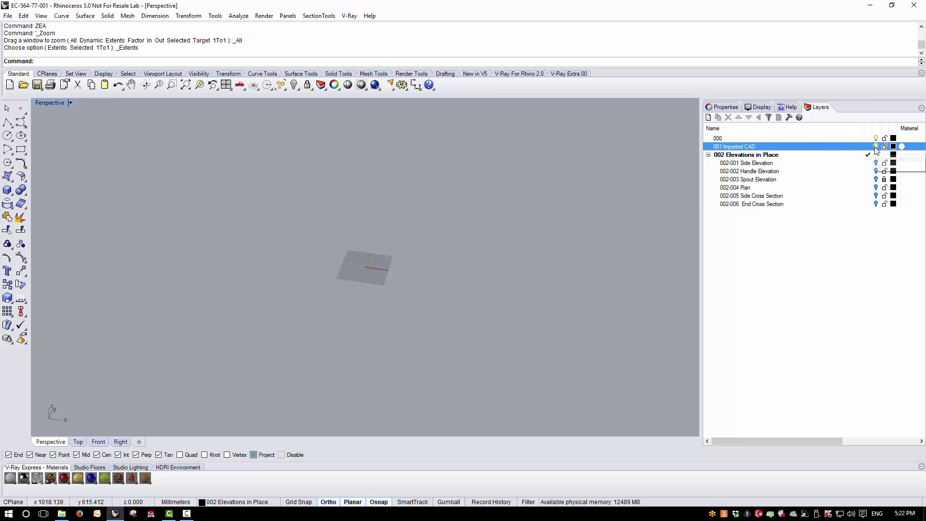
click(876, 170)
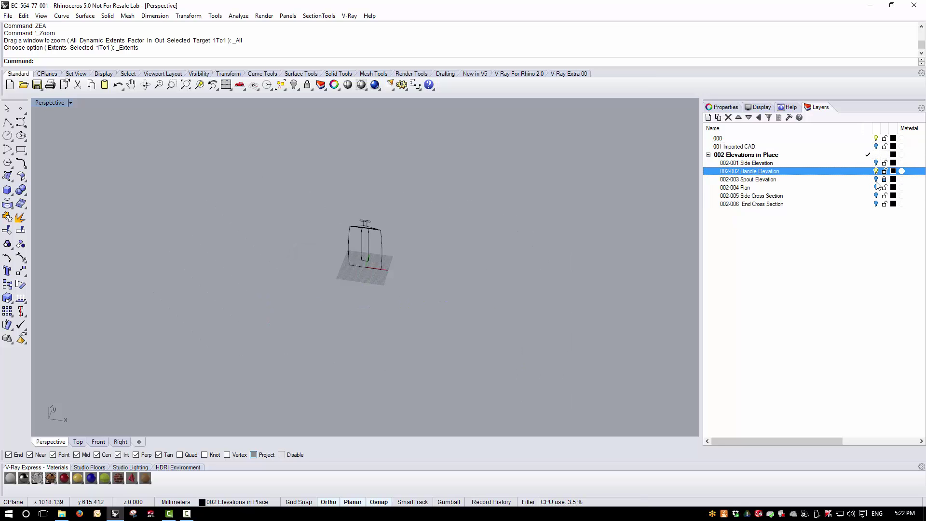
click(875, 179)
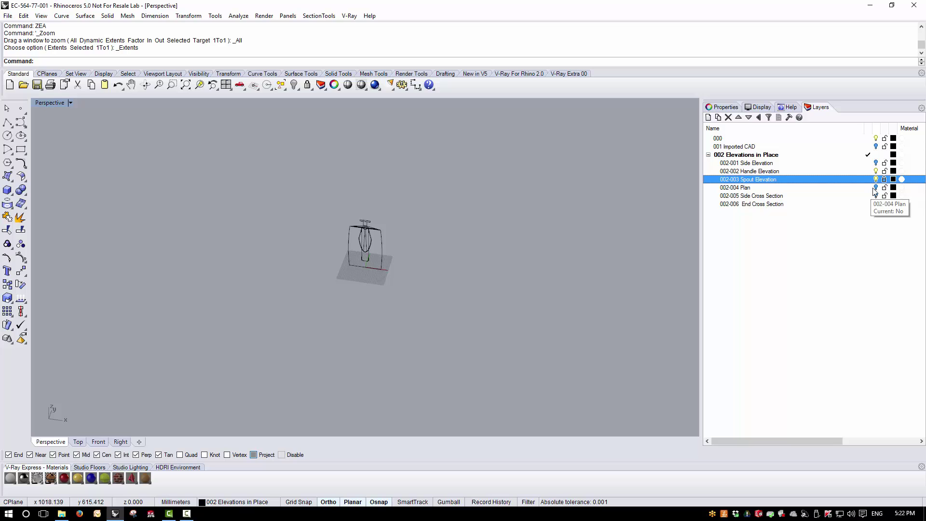
click(876, 187)
right_drag(479, 281, 389, 280)
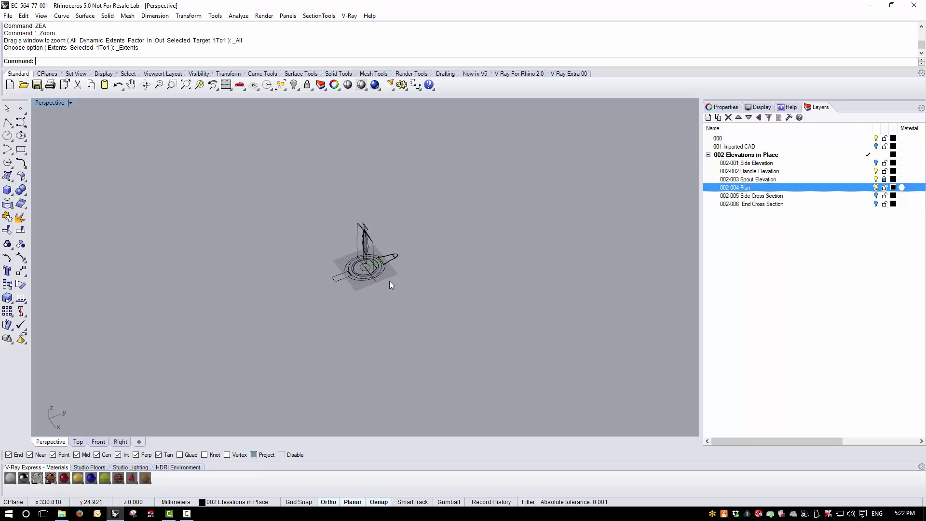
scroll(414, 270, up, 3)
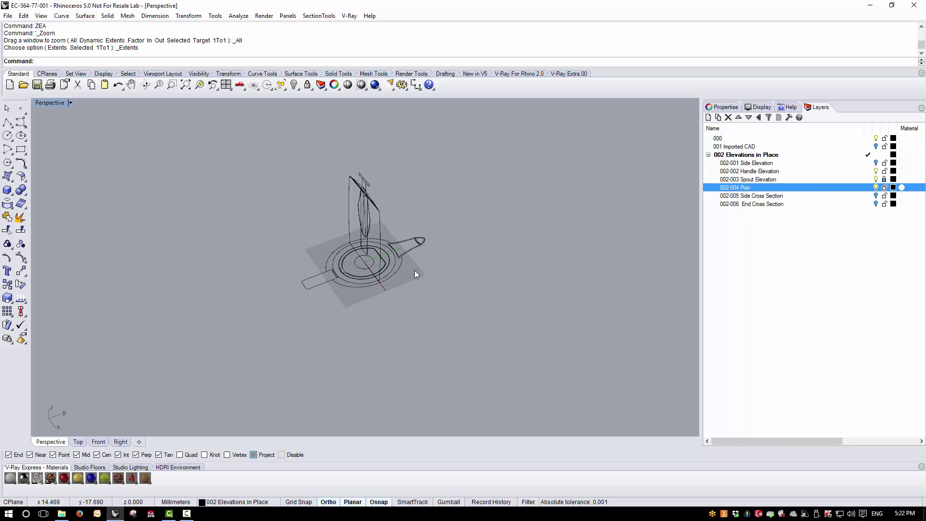
click(875, 162)
right_drag(623, 253, 130, 204)
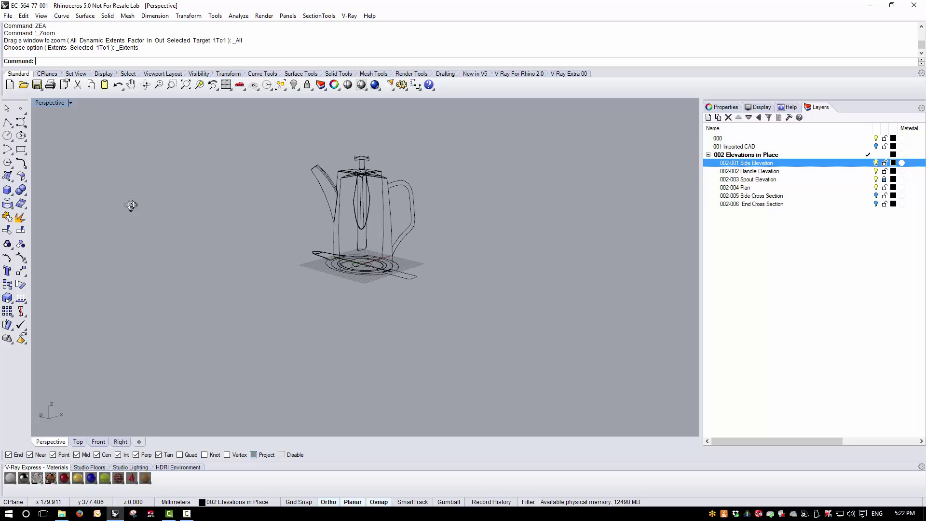
Hide the four placed view layers, make 001 Imported CAD current and turn off the 002 Elevations in Place layer.
click(875, 162)
click(875, 170)
click(876, 179)
click(875, 187)
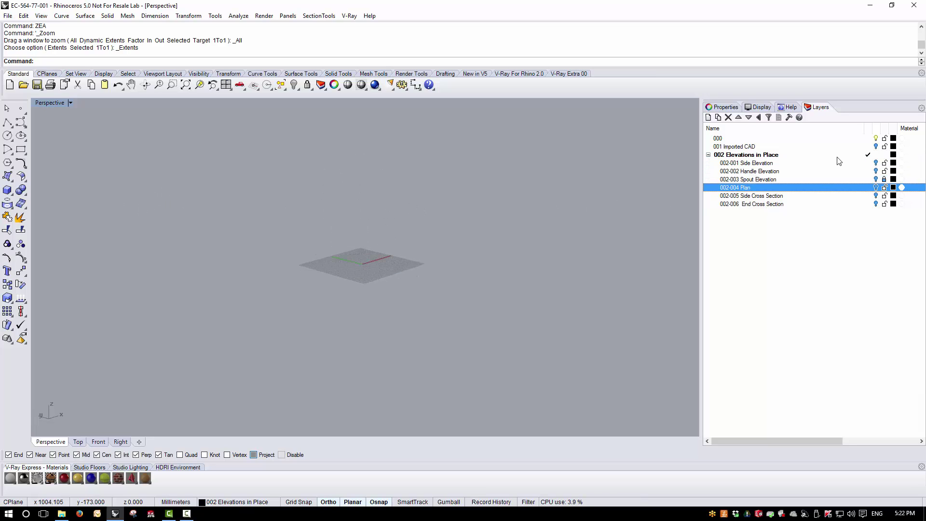
click(867, 146)
click(874, 155)
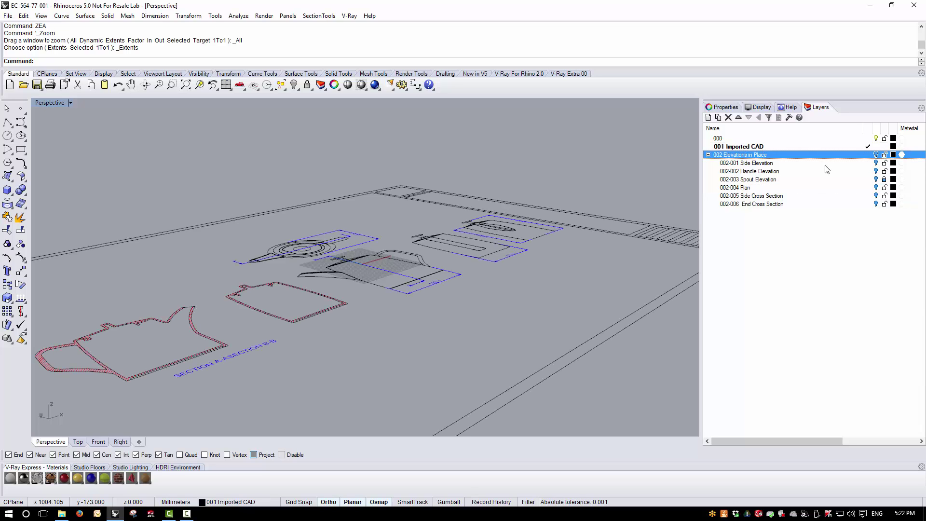
Maximise the Top viewport and display the control points of the side elevation's handle-side body curve.
double_click(57, 103)
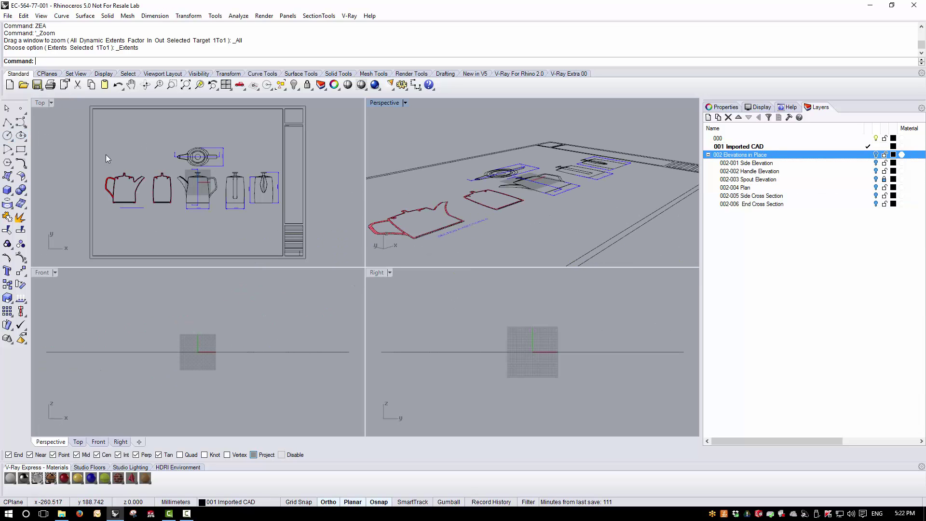
double_click(39, 103)
scroll(352, 233, up, 3)
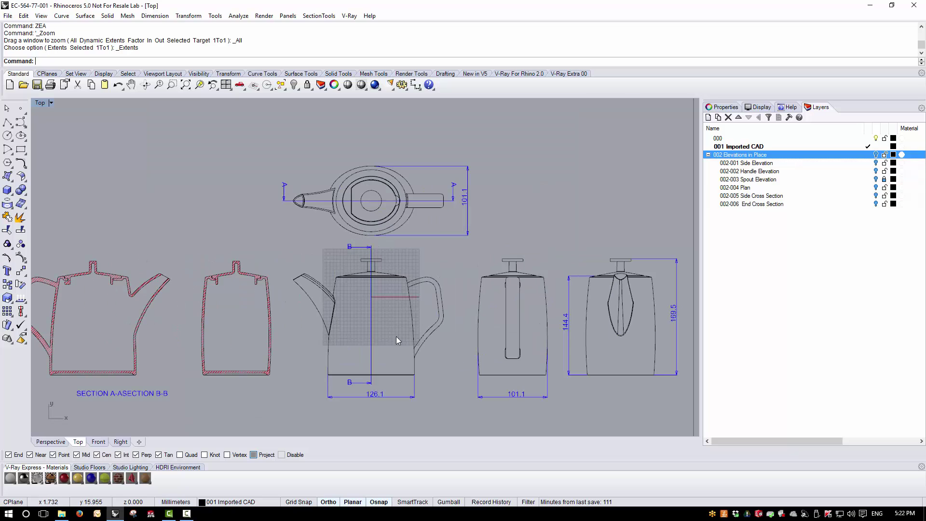
scroll(413, 316, up, 3)
click(415, 314)
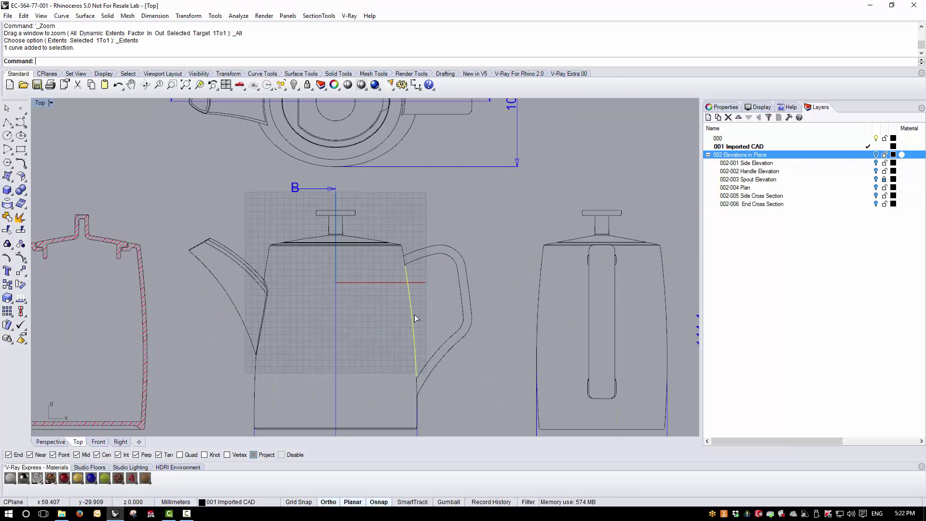
click(21, 258)
scroll(368, 282, down, 3)
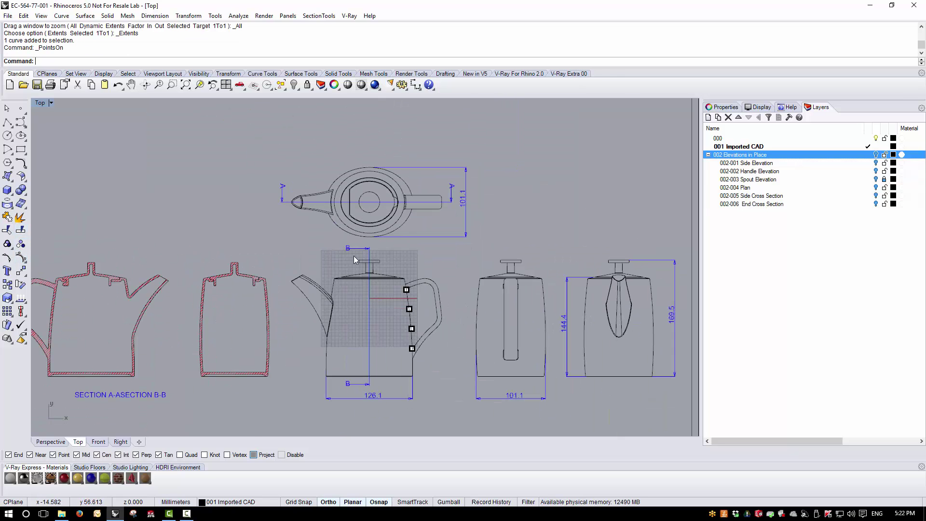
Display and inspect the control points of the plan view's oval body outline, and clear the displayed points.
scroll(366, 239, up, 3)
scroll(365, 240, up, 2)
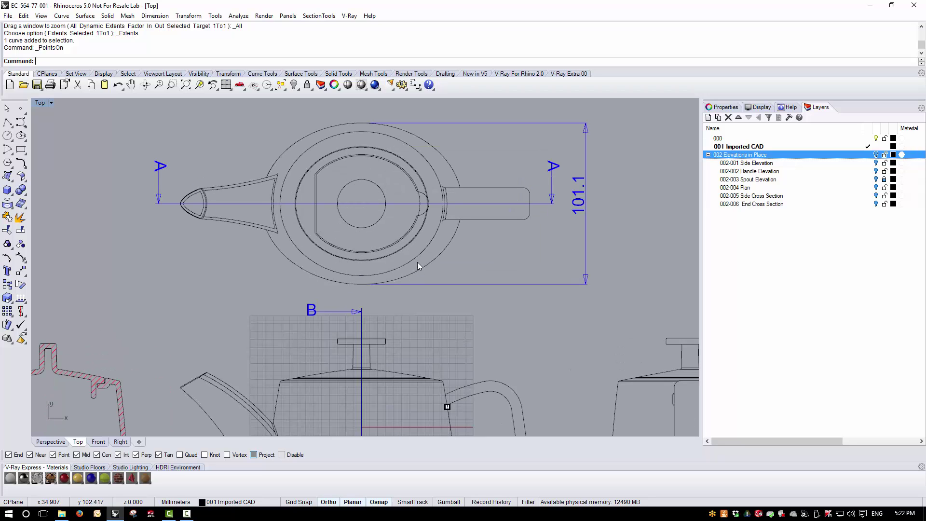
click(417, 262)
click(20, 258)
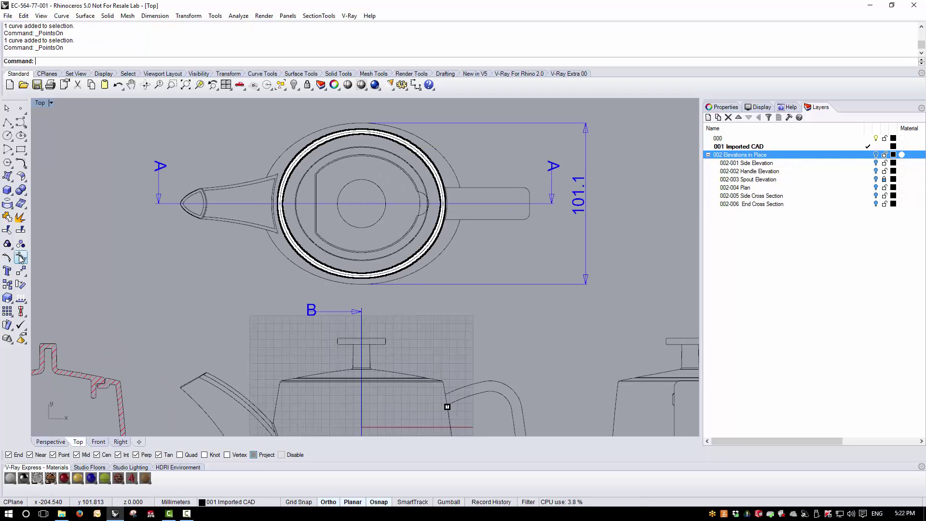
scroll(391, 276, up, 5)
scroll(388, 264, down, 5)
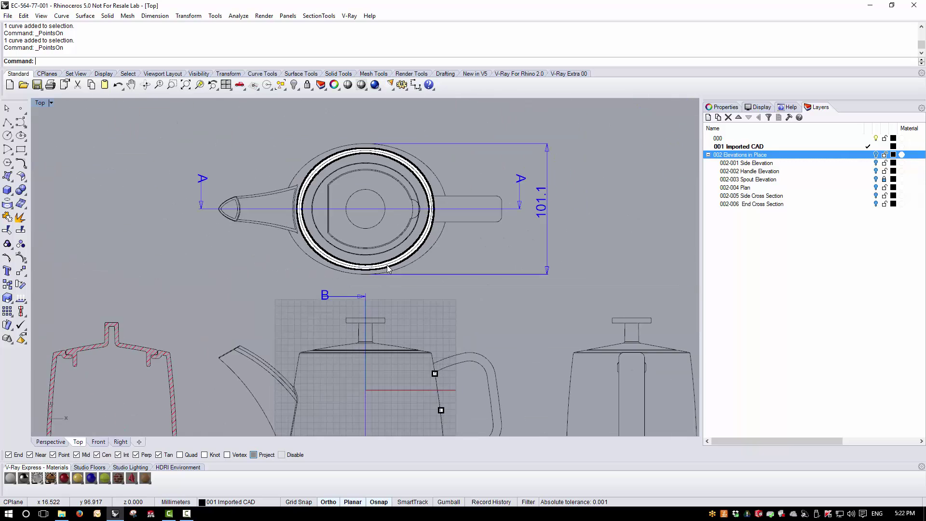
key(Escape)
scroll(479, 306, down, 2)
scroll(517, 311, up, 1)
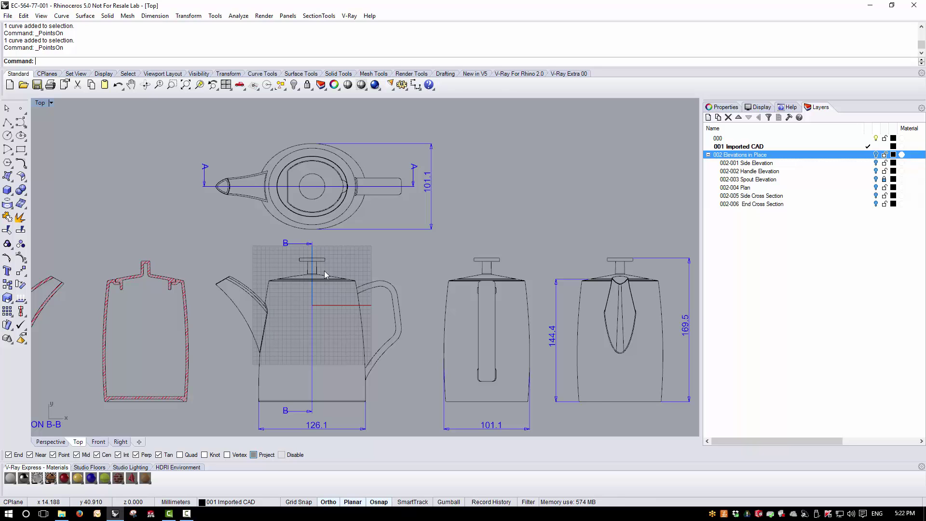
scroll(432, 268, down, 2)
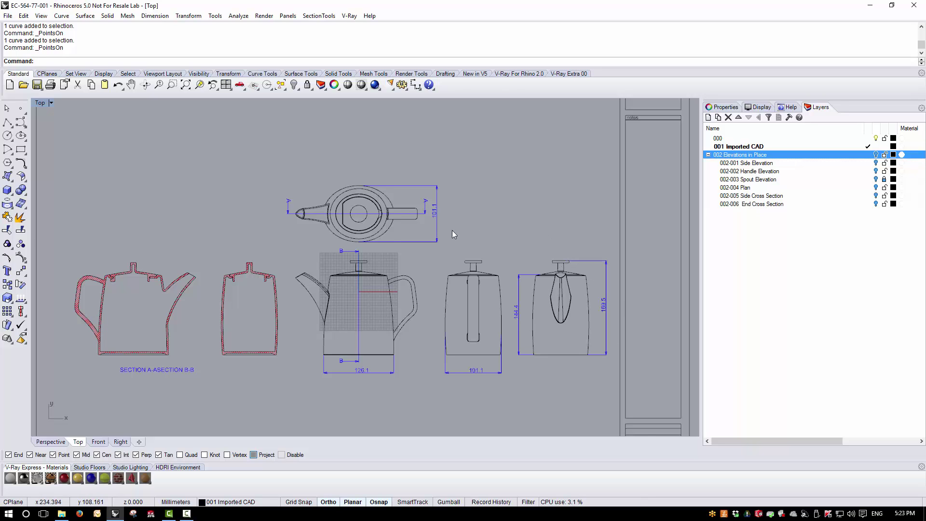
scroll(471, 327, up, 3)
scroll(461, 325, down, 2)
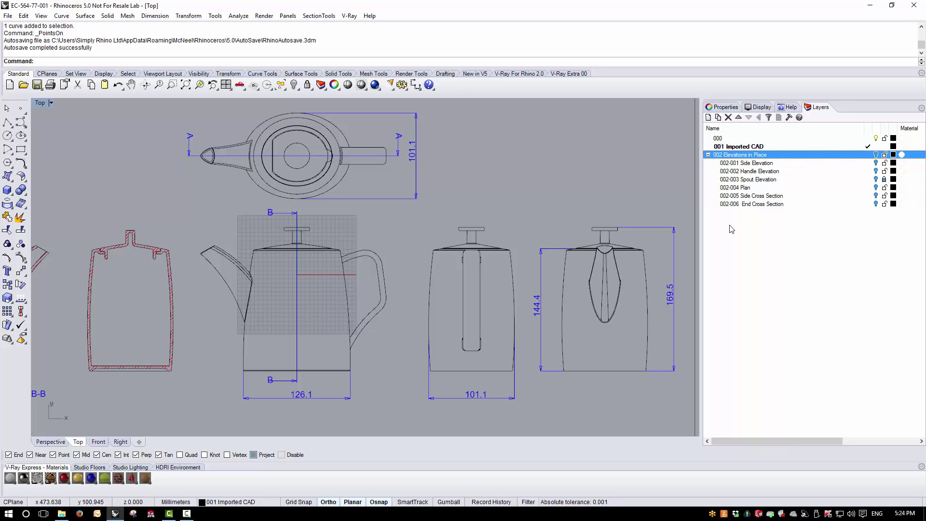
Create a new top-level layer named 003 2D Curves.
click(708, 118)
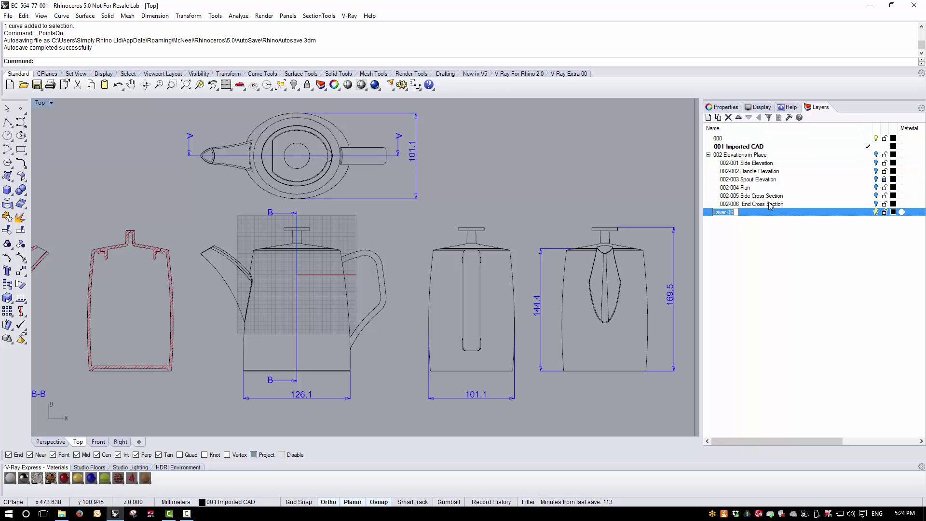
text(003 2D Cur)
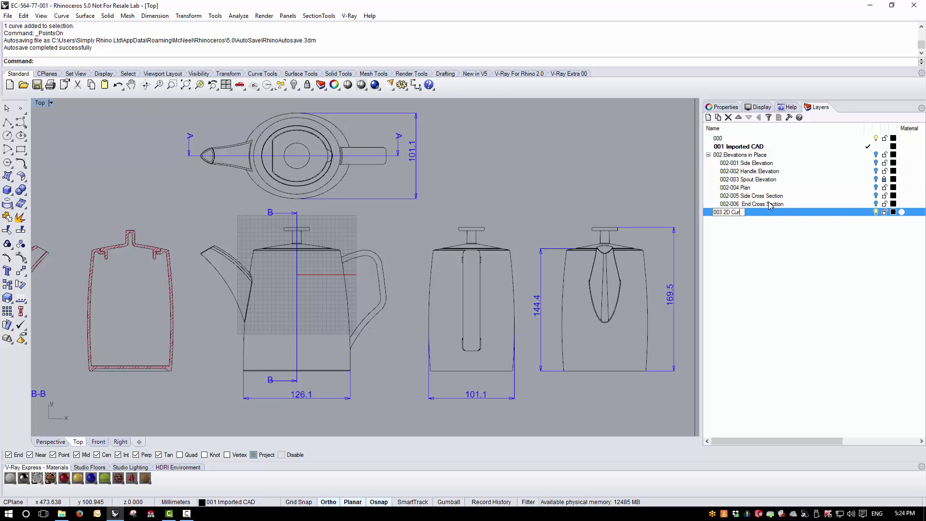
text(ves)
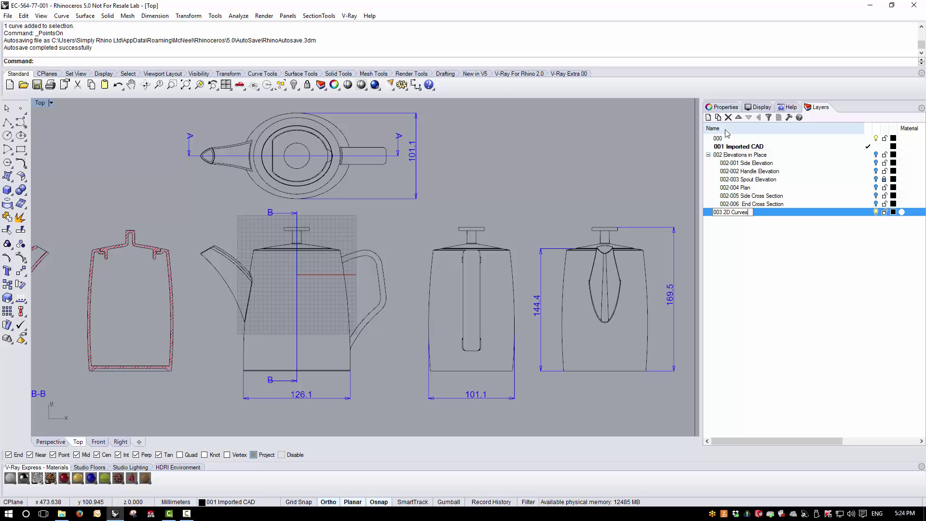
Add a sublayer named 003-001Body Curves under 003 2D Curves.
click(718, 117)
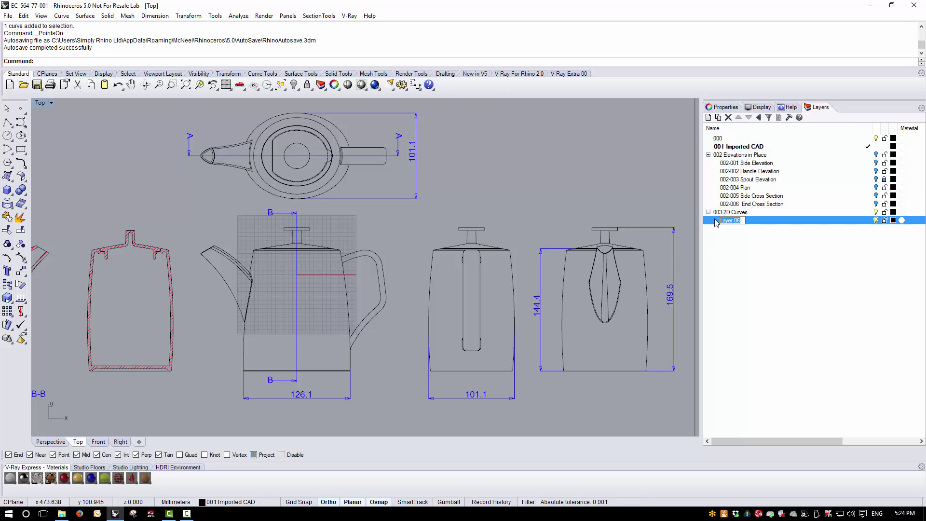
key(BackSpace)
text(Body Curves)
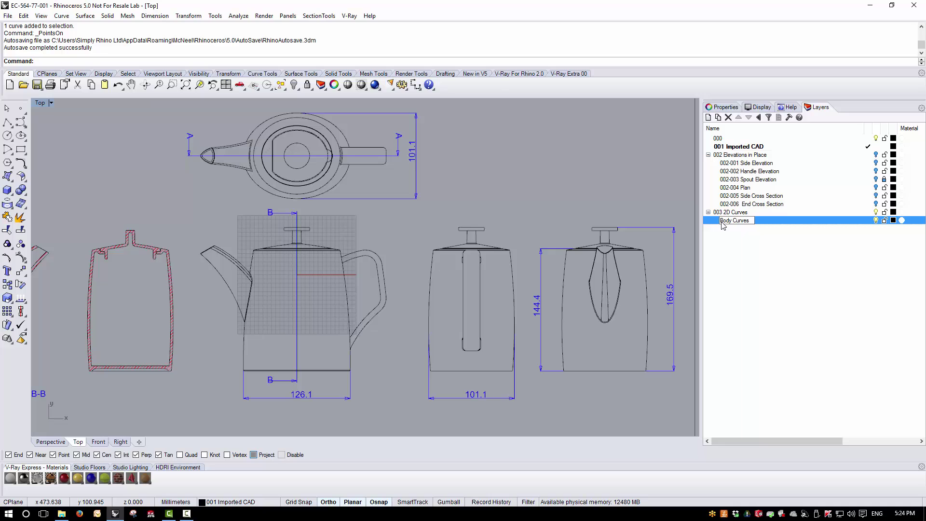
text(003-00)
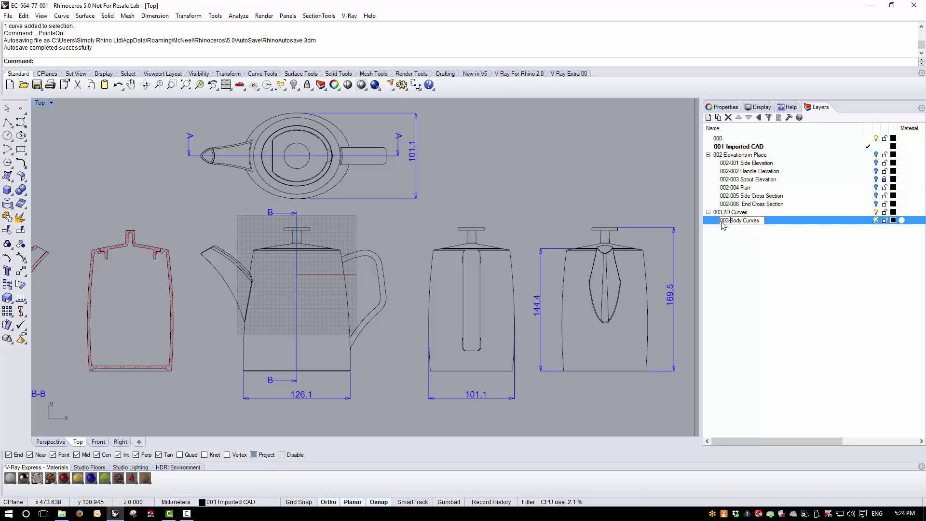
text(1)
click(761, 258)
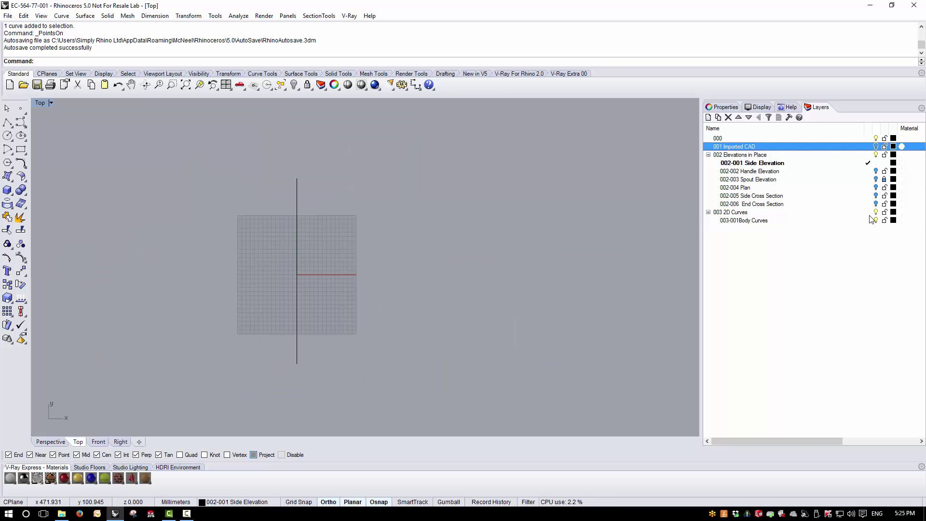
Make 003-001Body Curves the current layer and maximise the Right viewport around the side elevation's body.
click(869, 221)
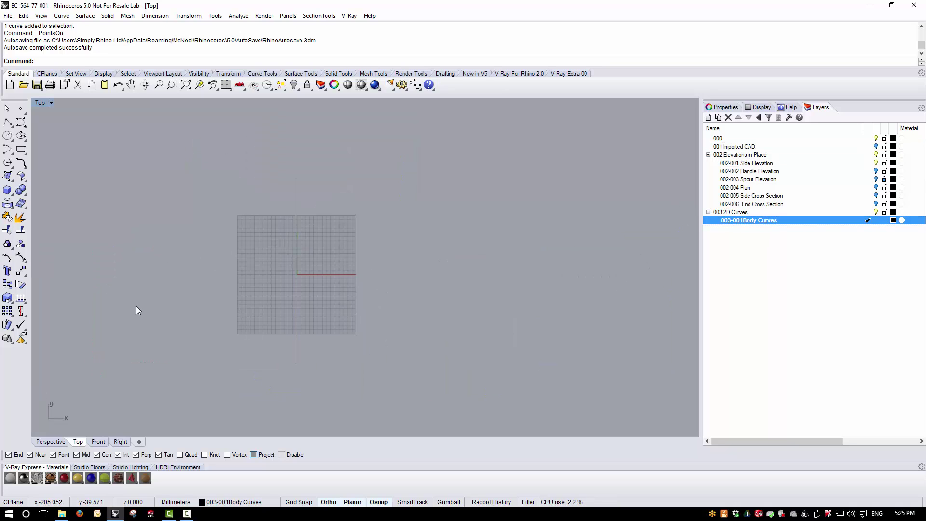
double_click(44, 103)
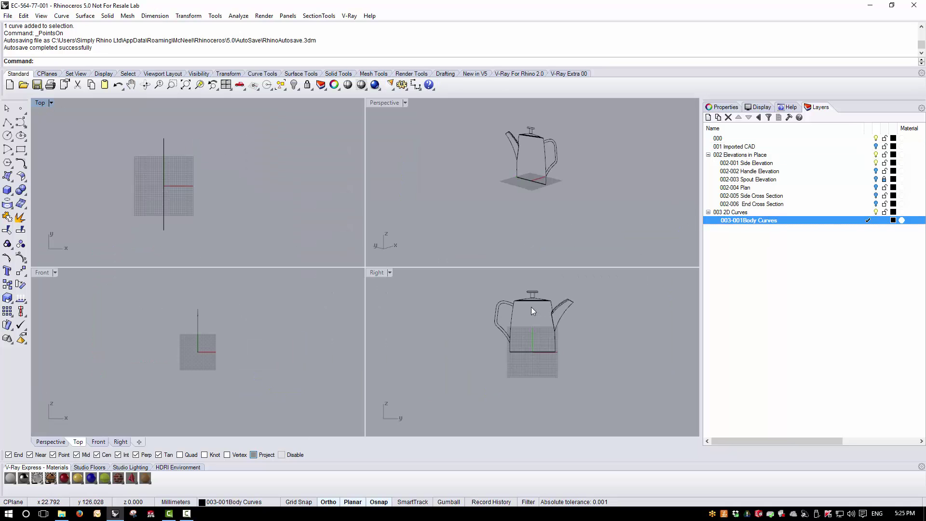
double_click(375, 273)
scroll(379, 177, up, 4)
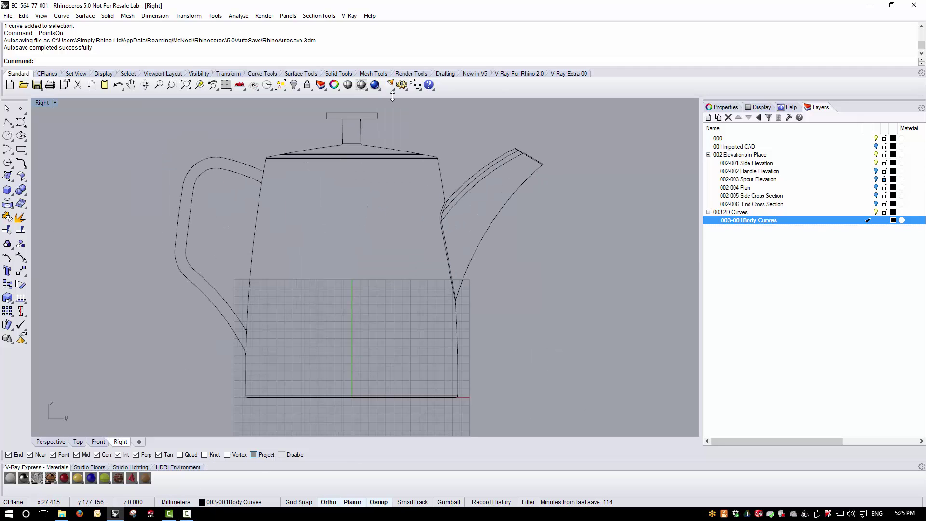
right_drag(352, 244, 354, 244)
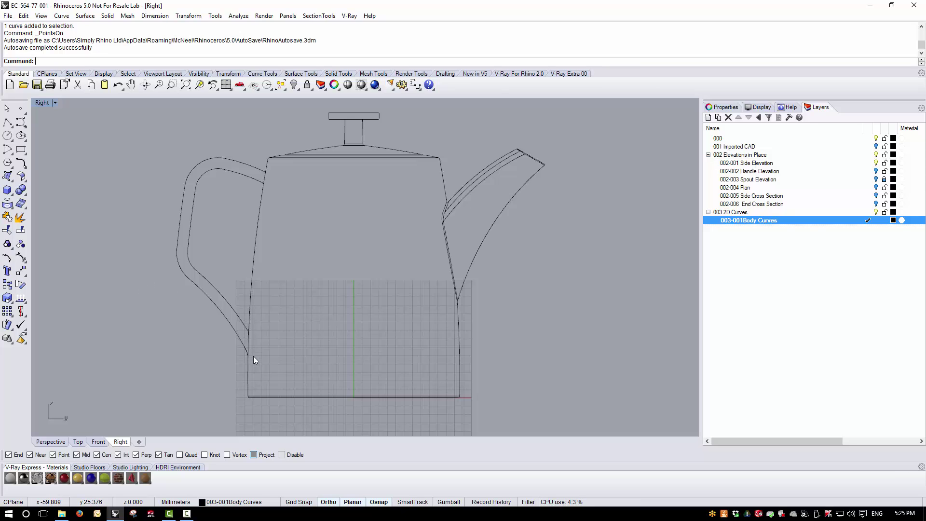
scroll(251, 352, up, 2)
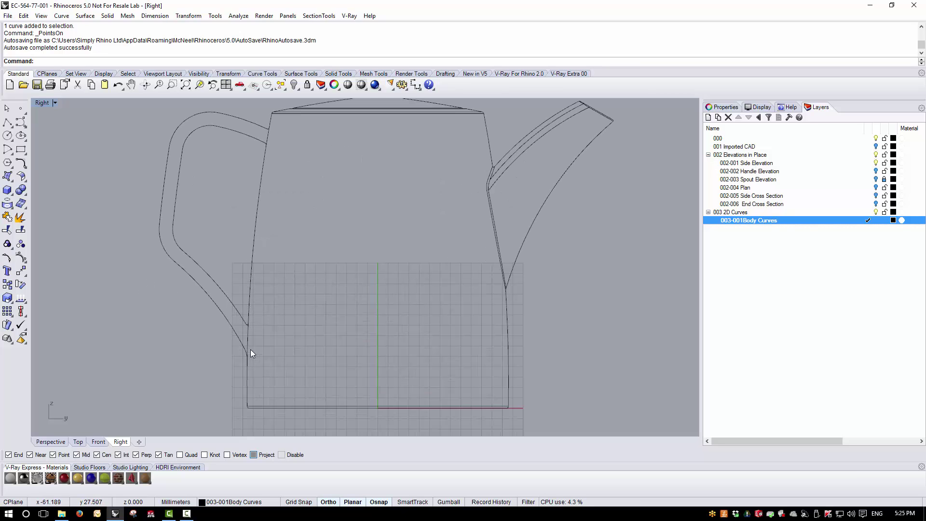
Start an interpolated-points curve and set the 003-001Body Curves layer colour to Blue.
click(24, 124)
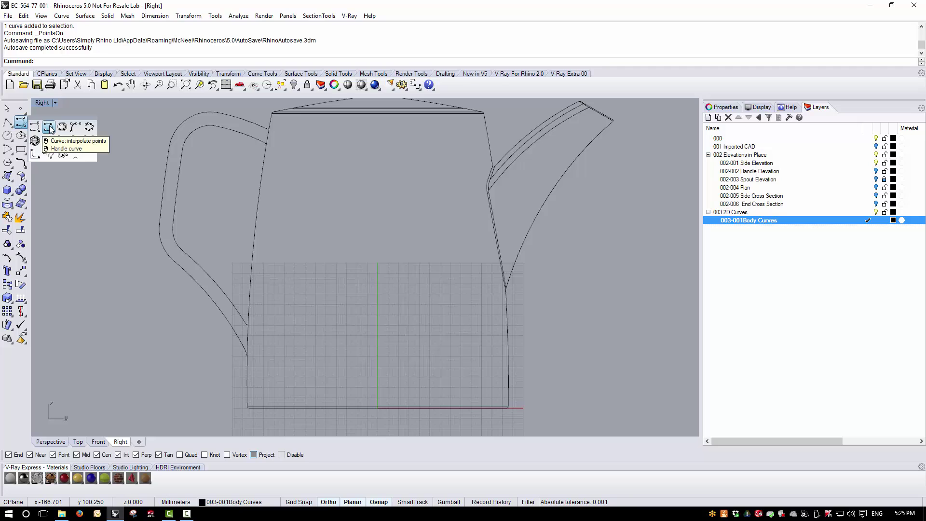
click(48, 127)
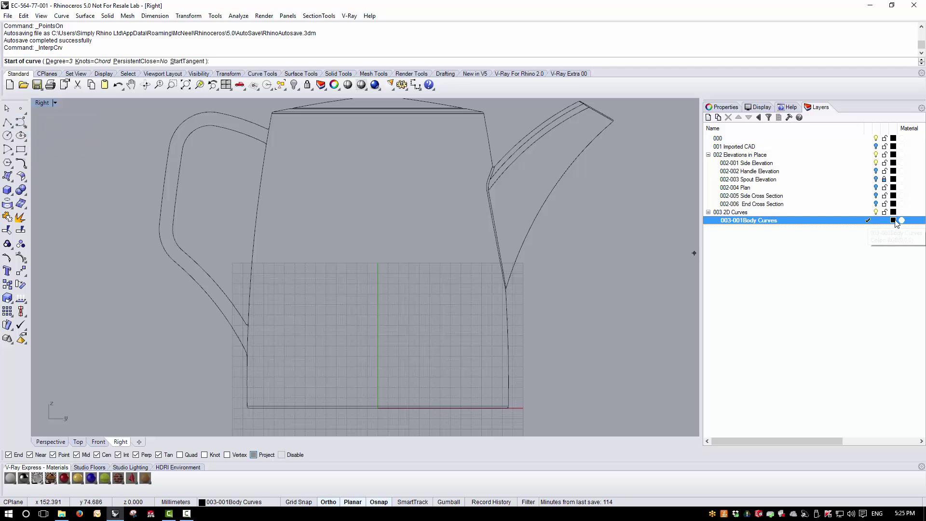
click(892, 220)
click(318, 315)
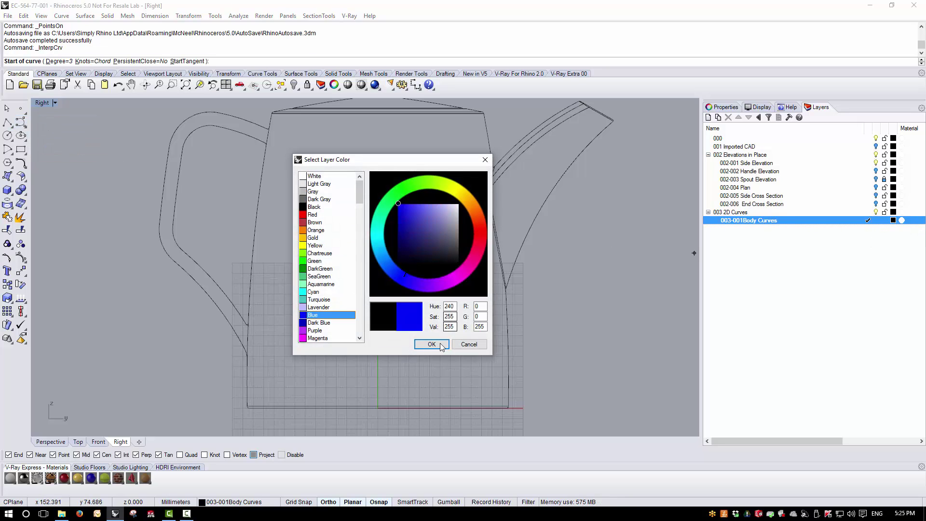
click(430, 344)
Trace the body's handle-side edge with a three-point interpolated curve snapped onto the side elevation, with the Cen snap turned off.
scroll(210, 407, up, 4)
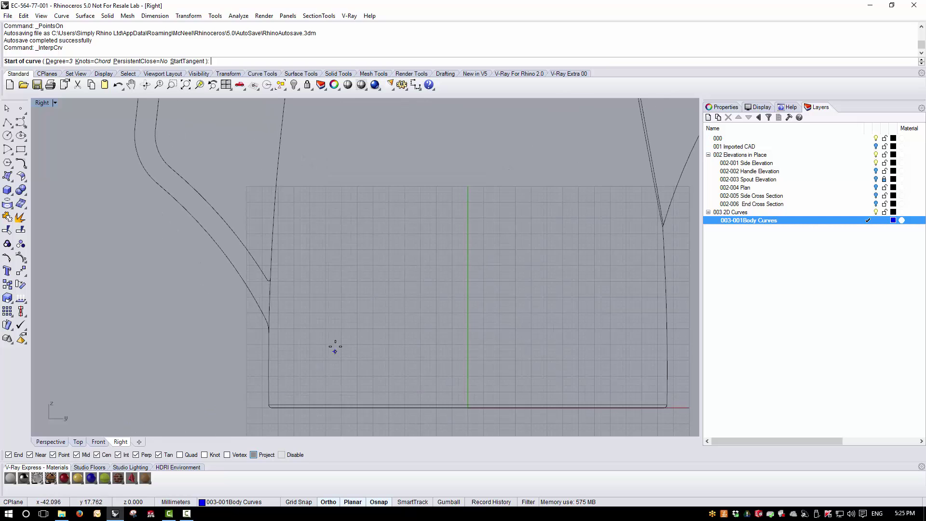
click(268, 392)
scroll(268, 393, down, 4)
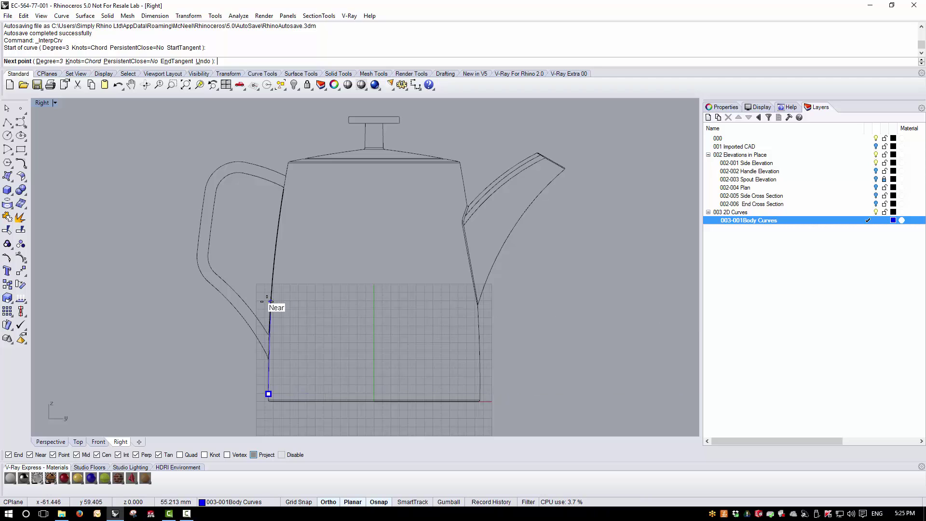
click(97, 455)
click(270, 307)
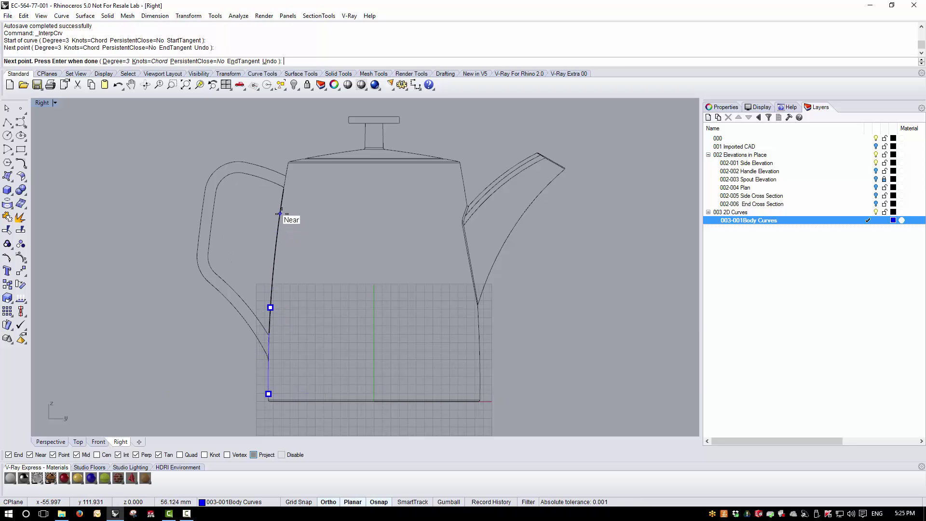
click(282, 198)
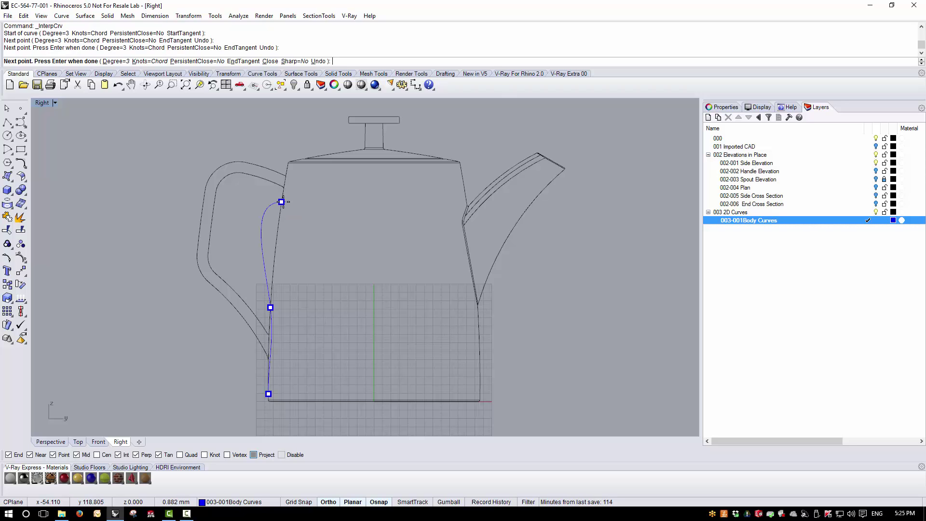
key(Return)
Select the new blue body curve over the outline and lock the 002-001 Side Elevation layer.
click(276, 276)
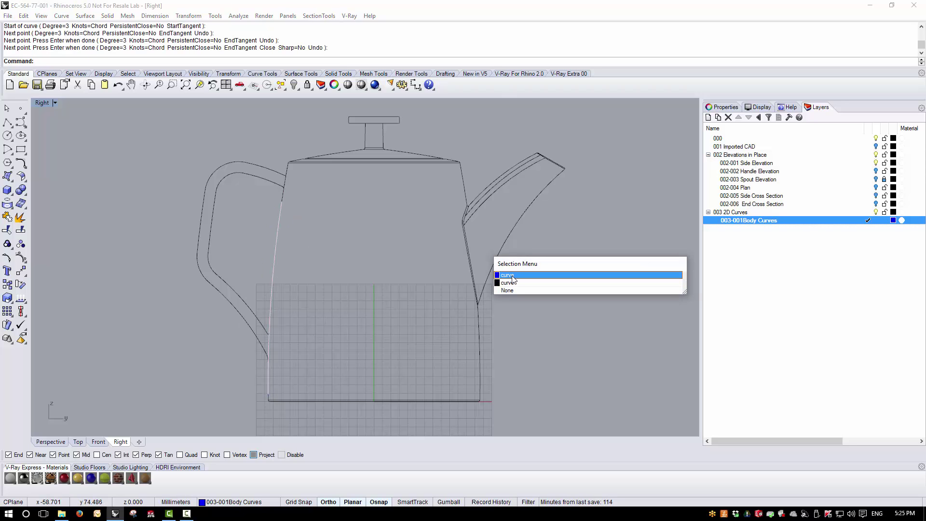
click(512, 284)
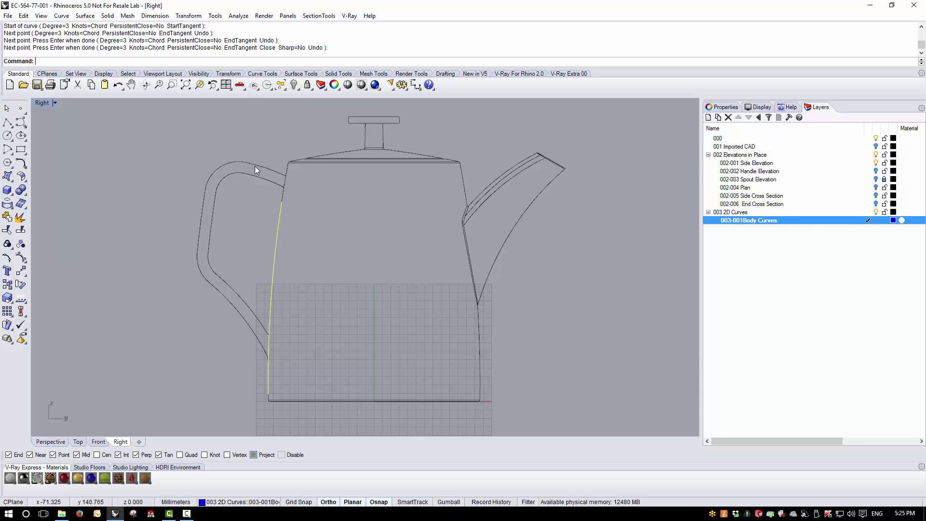
scroll(254, 166, up, 3)
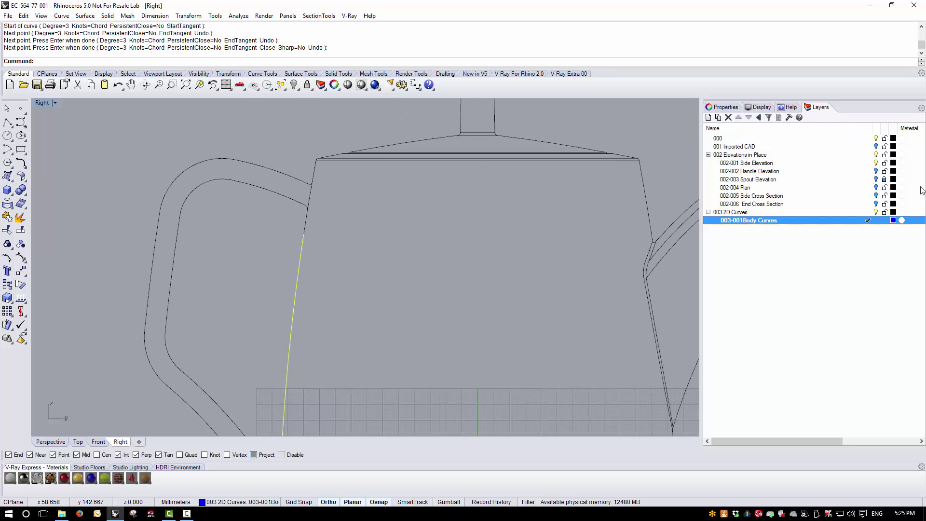
click(883, 163)
Extend the upper end of the blue body curve by arc to just above the body's top edge.
click(61, 15)
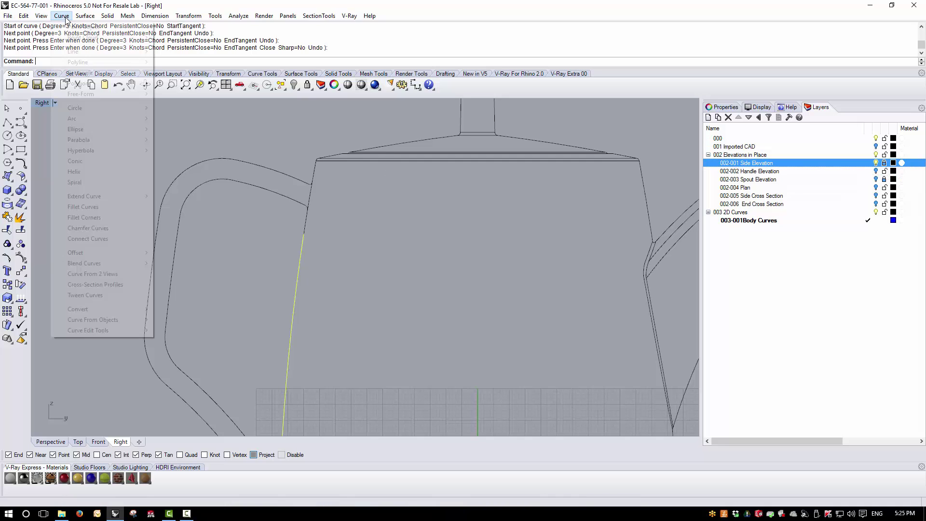
mouse_move(111, 195)
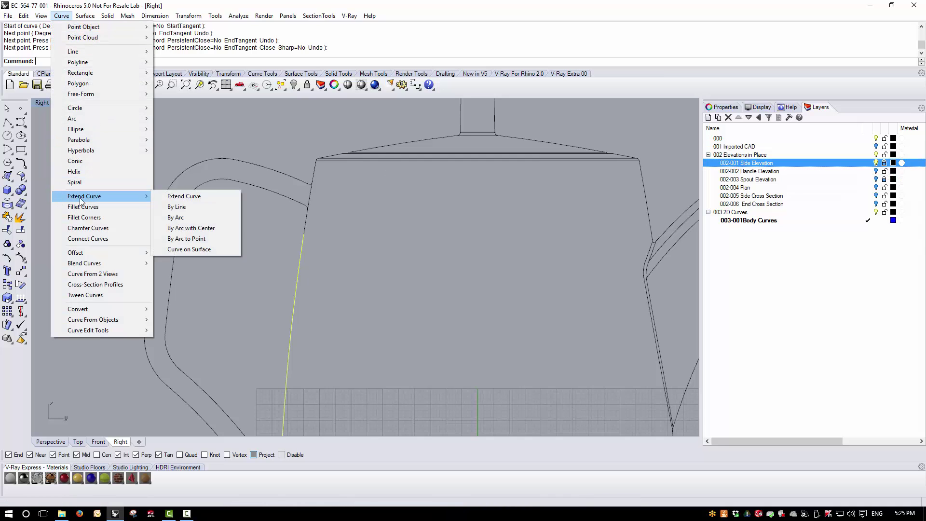
click(199, 218)
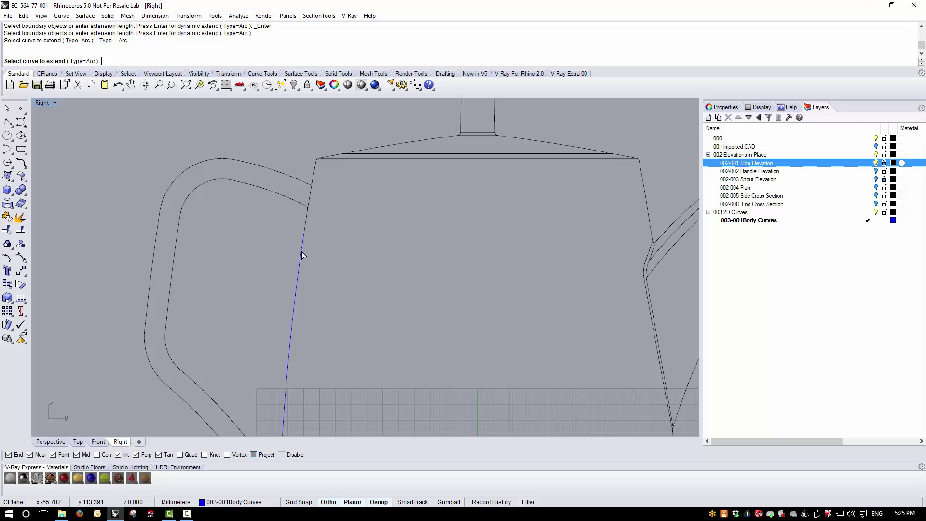
click(302, 254)
click(329, 128)
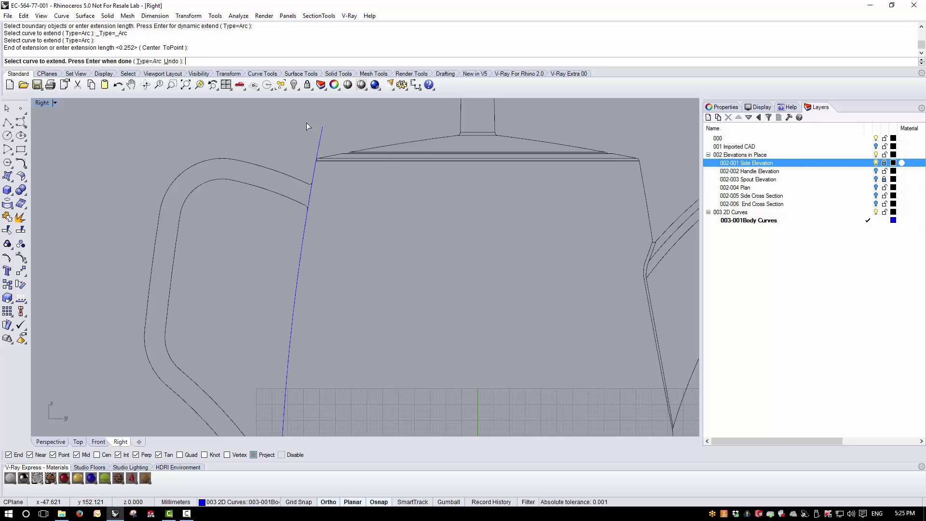
Extend the lower end of the body curve by arc to just below the teapot's base line and finish the extension.
scroll(294, 286, down, 2)
scroll(283, 292, up, 3)
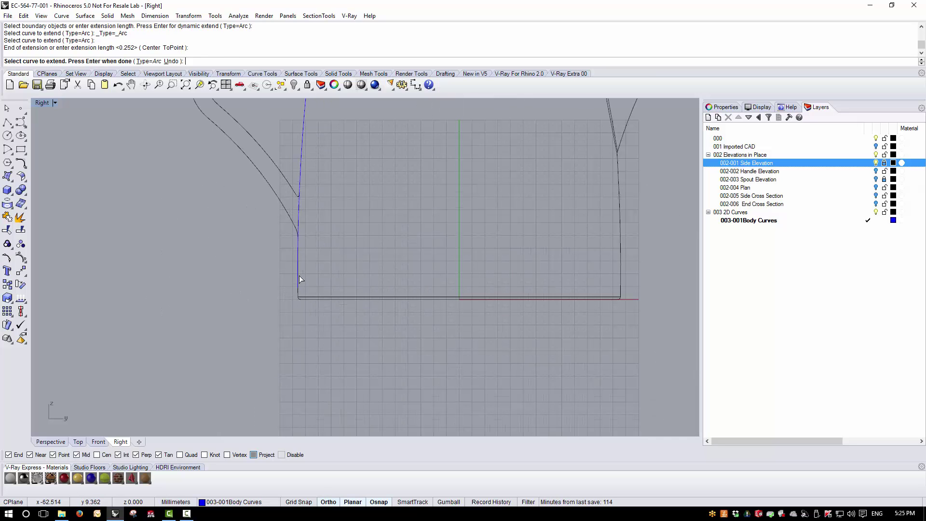
click(299, 276)
click(289, 312)
scroll(317, 310, down, 3)
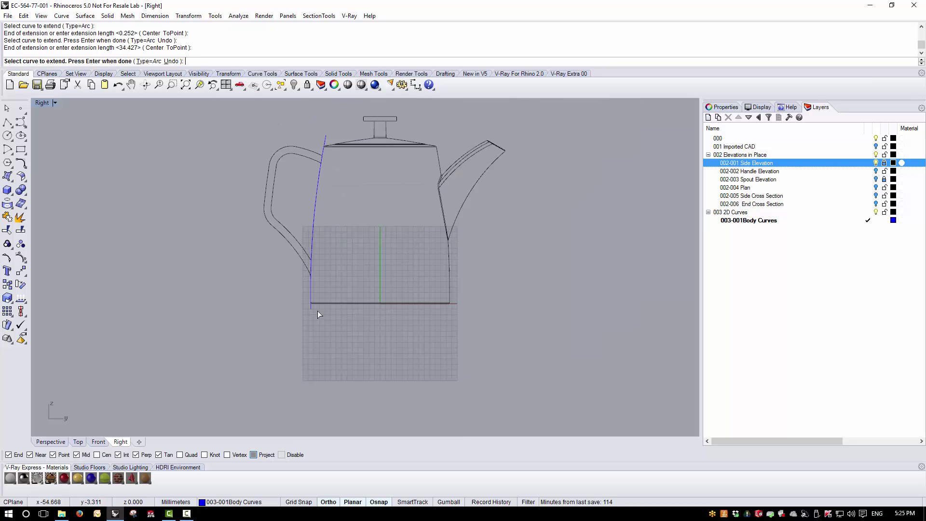
scroll(311, 282, up, 1)
scroll(361, 270, down, 2)
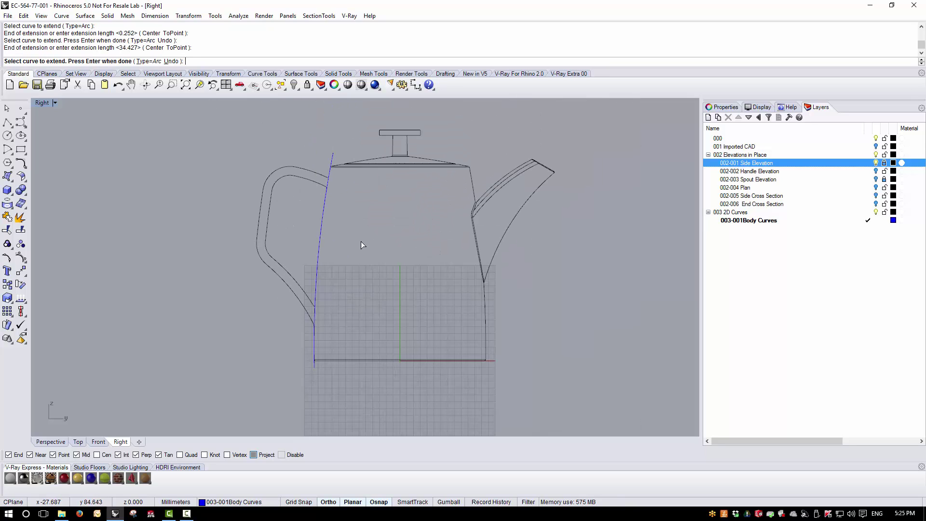
click(335, 163)
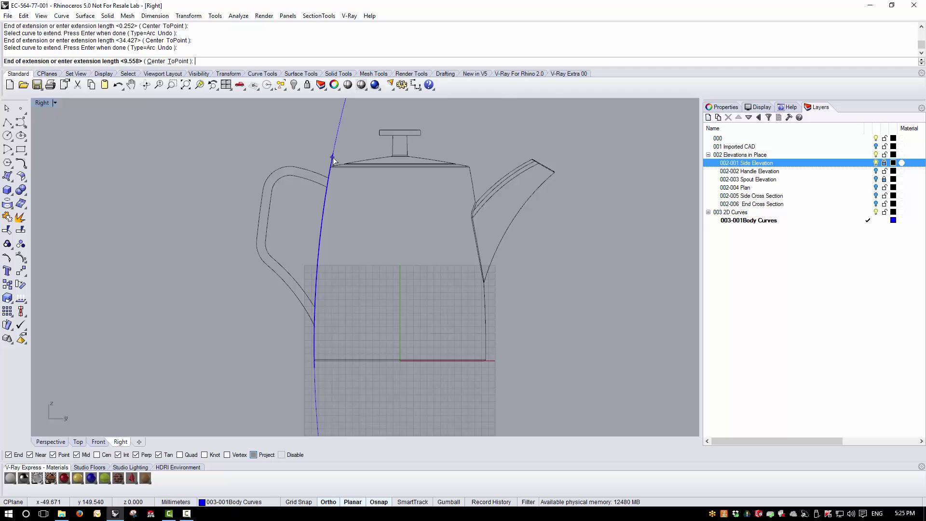
key(Return)
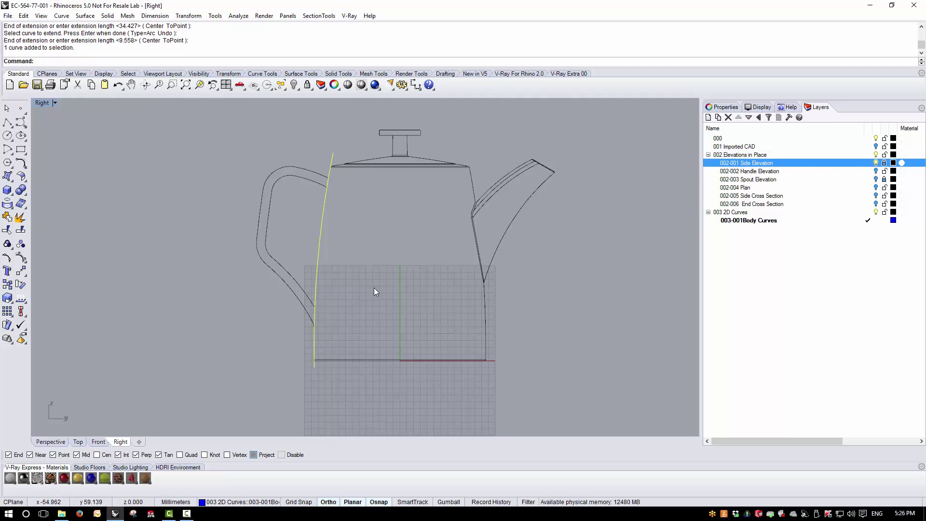
Display the control points of the extended body curve to examine their number and spacing, and hide them again.
click(22, 271)
key(Escape)
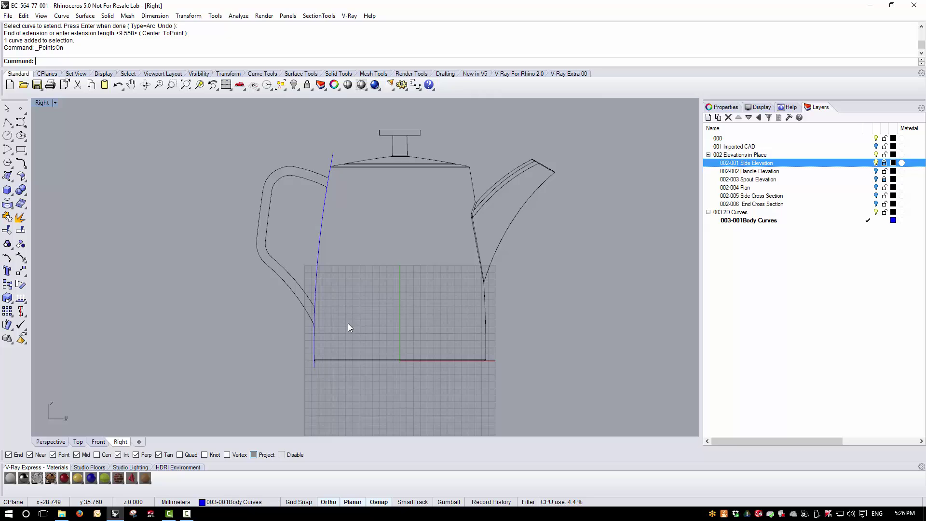
click(319, 256)
click(21, 257)
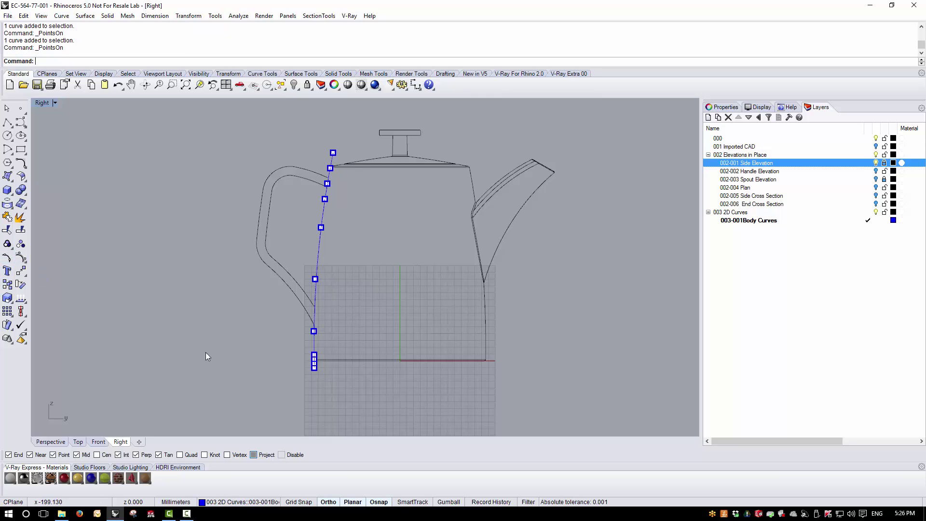
key(Escape)
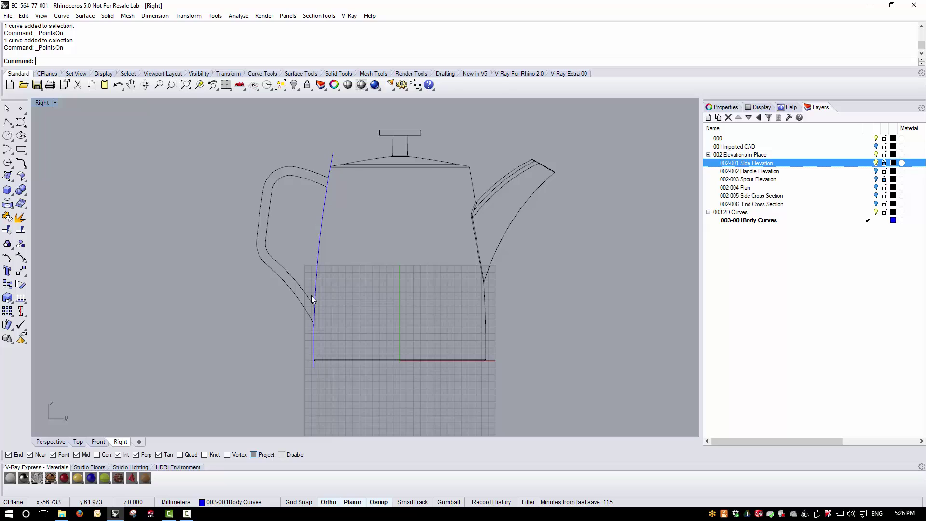
Rebuild the extended body curve with 4 points at degree 3, deleting the input, and check its control points.
click(319, 254)
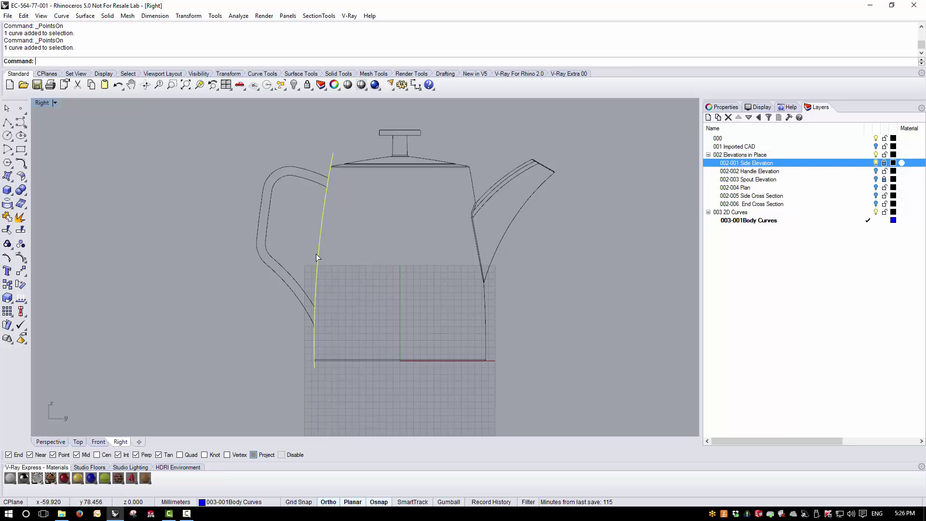
click(23, 16)
click(41, 252)
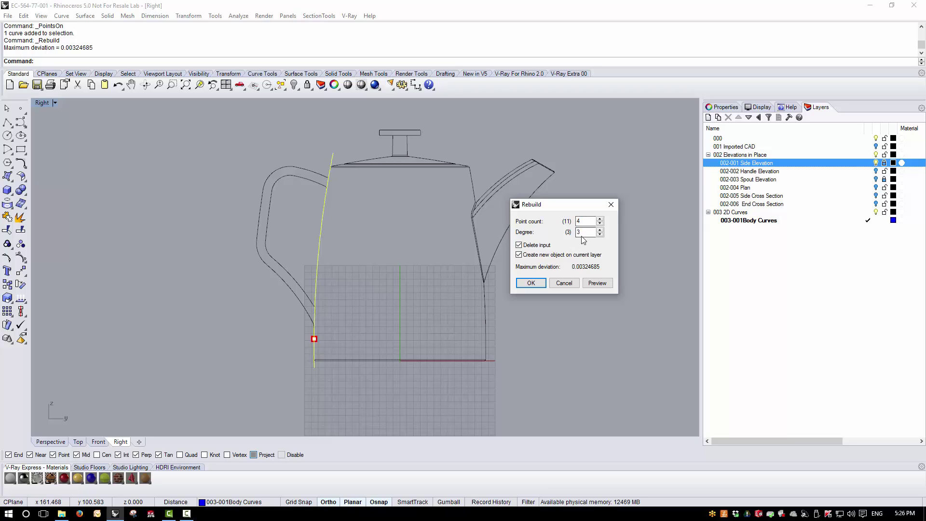
click(530, 283)
click(21, 258)
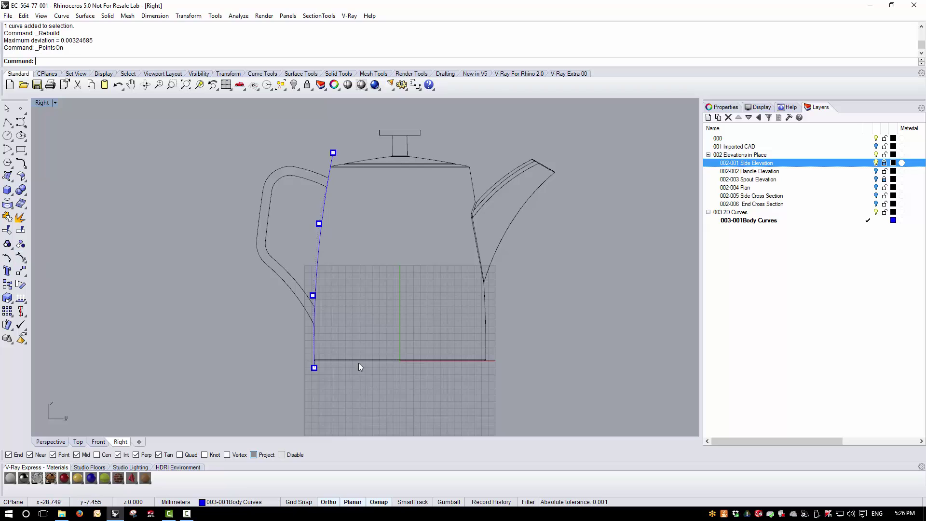
key(Escape)
Unlock the 002-001 Side Elevation layer and compare the rebuilt body curve with the original outline up close.
scroll(321, 270, up, 8)
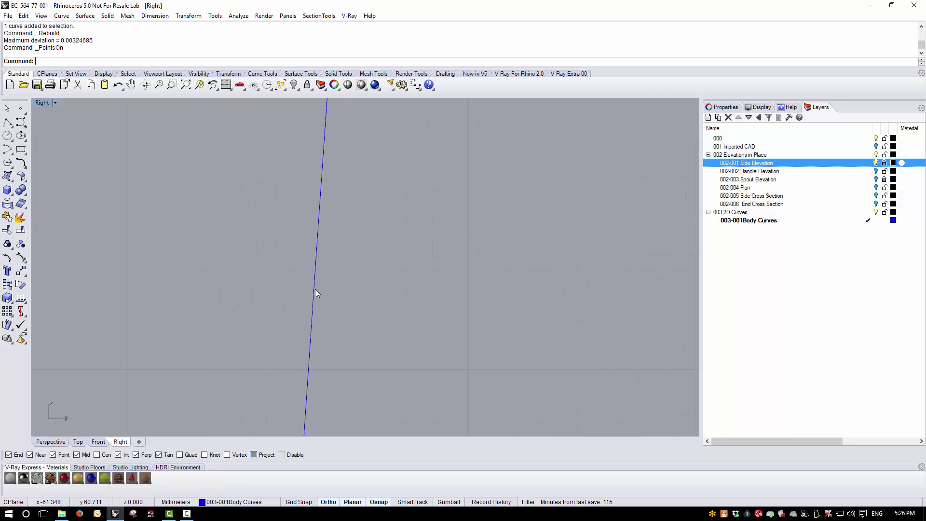
scroll(316, 289, down, 7)
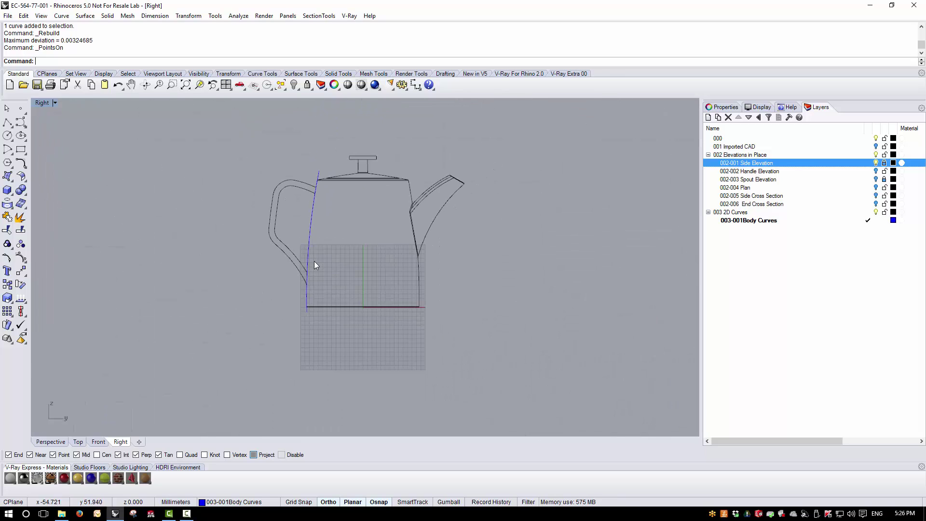
scroll(315, 266, up, 2)
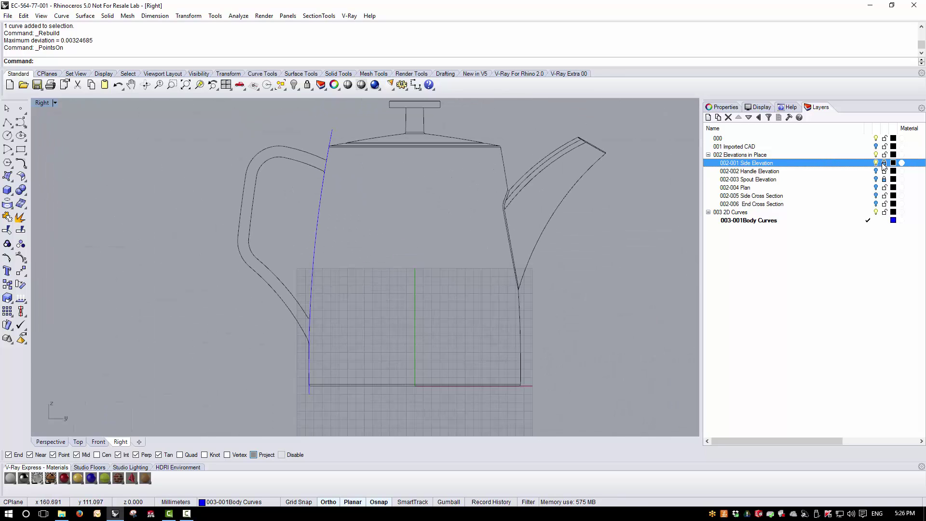
scroll(309, 256, up, 6)
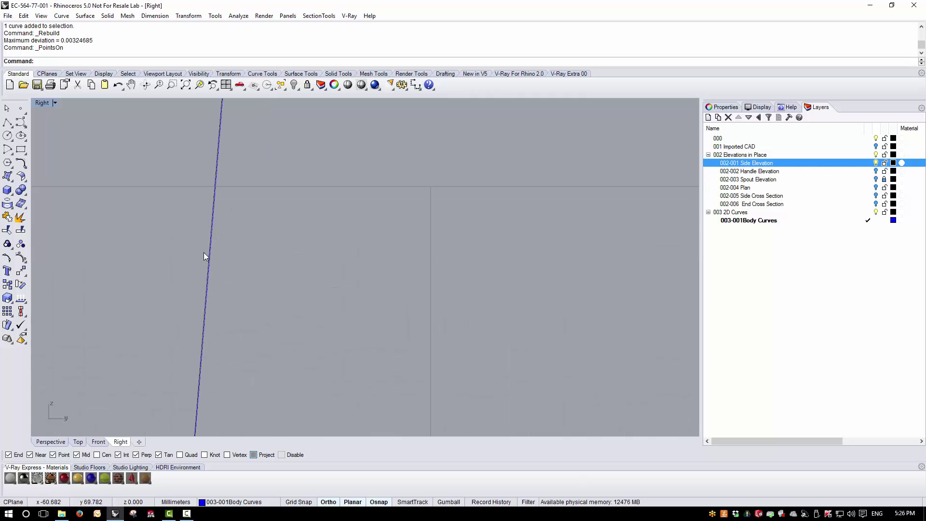
scroll(203, 255, up, 3)
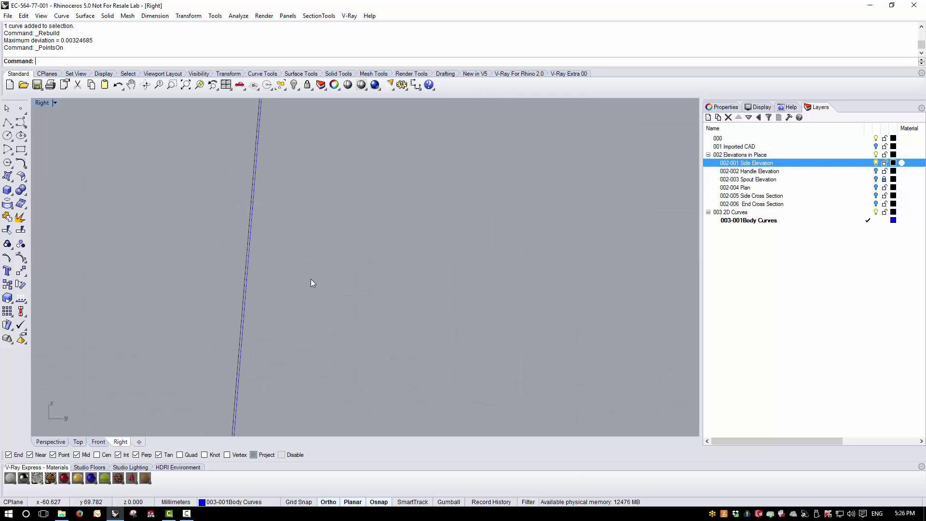
Measure the curve deviation between the rebuilt blue body curve and the side elevation's original outline.
click(241, 18)
mouse_move(246, 37)
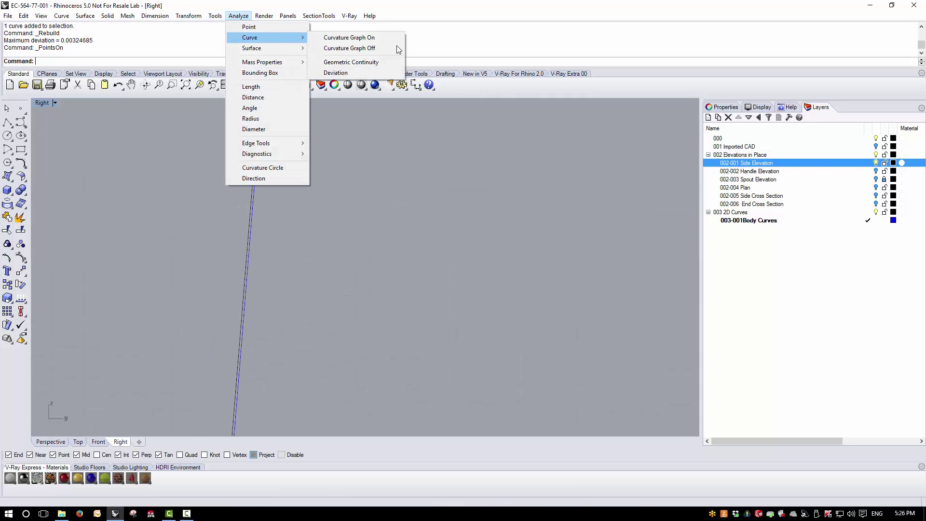
click(359, 73)
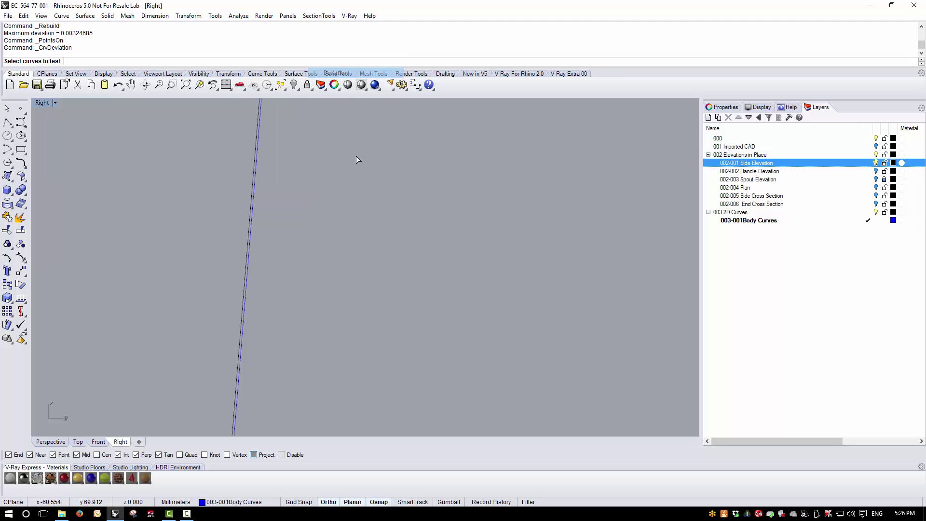
click(249, 253)
click(245, 254)
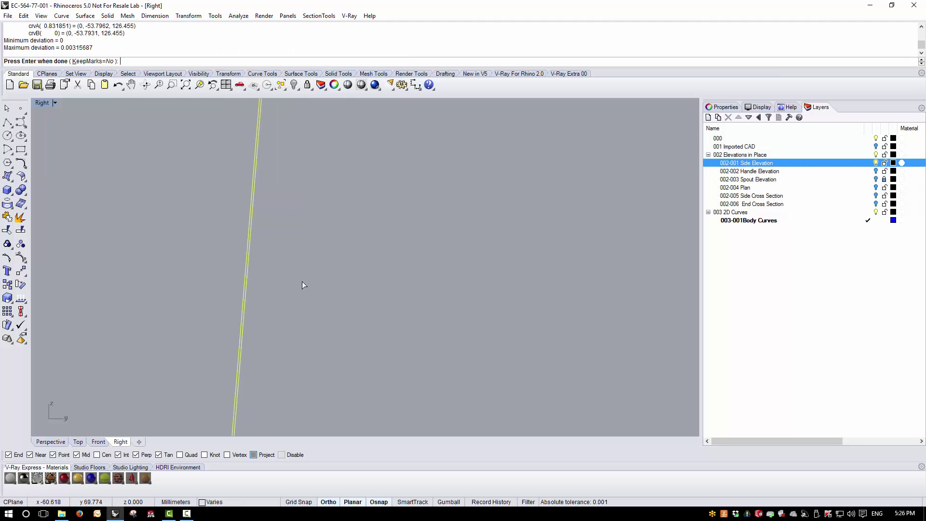
key(Return)
Repeat the curve deviation check between the body curve and the original outline with KeepMarks=Yes, and inspect the marks up close.
scroll(327, 298, down, 5)
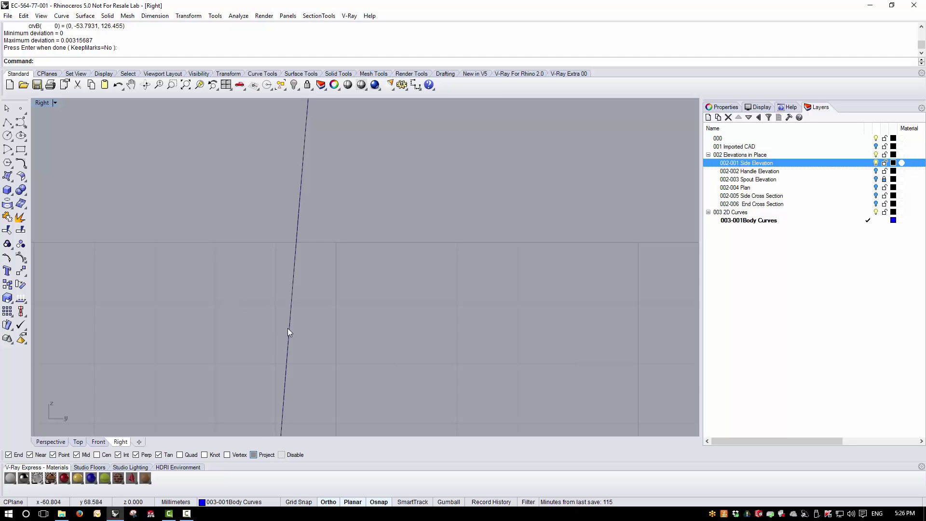
scroll(327, 275, down, 5)
scroll(336, 313, up, 1)
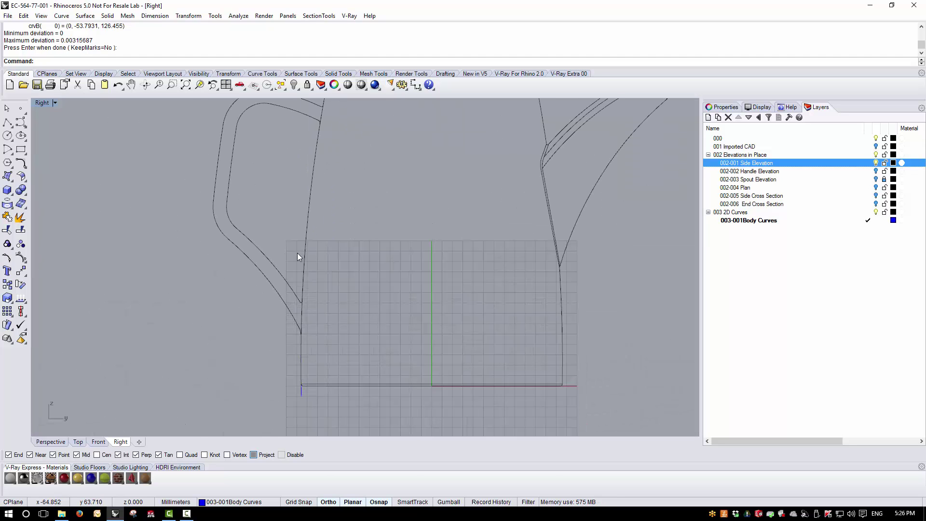
scroll(298, 256, up, 2)
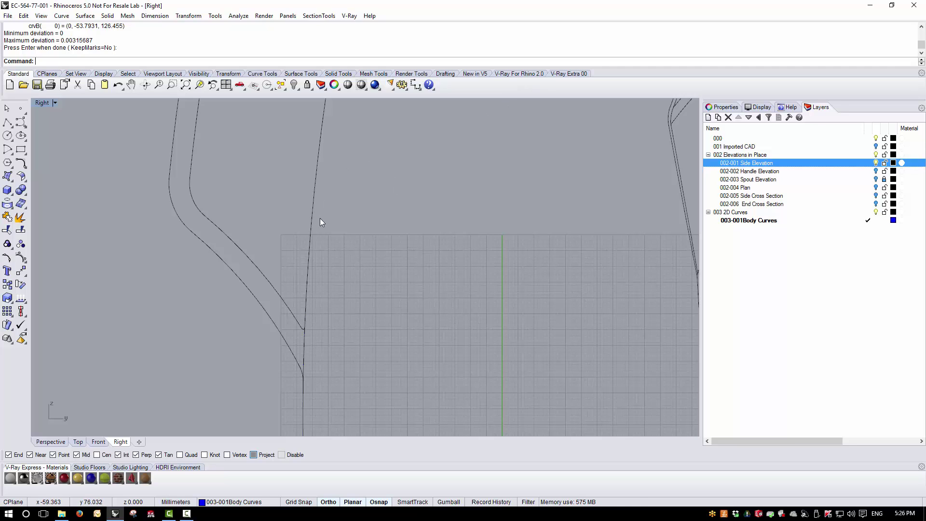
scroll(304, 237, up, 5)
scroll(251, 248, up, 3)
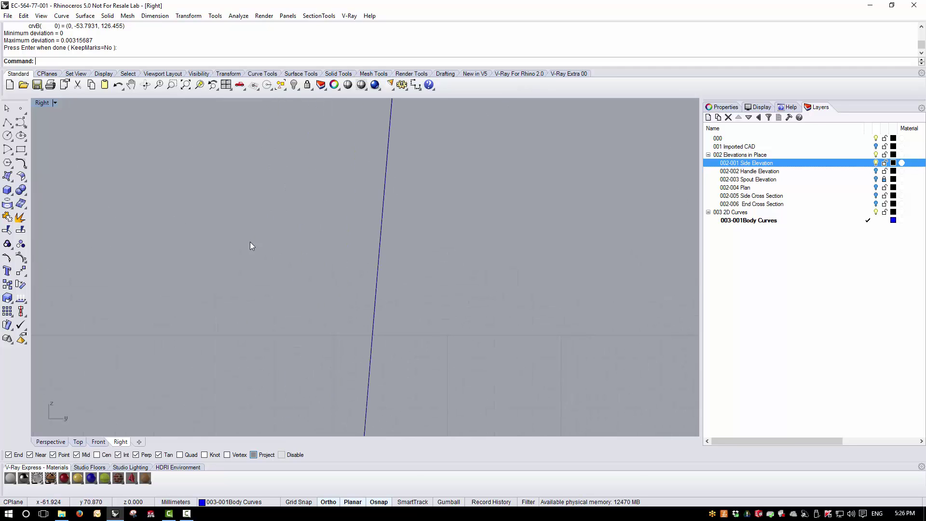
key(Return)
scroll(377, 253, up, 3)
click(387, 258)
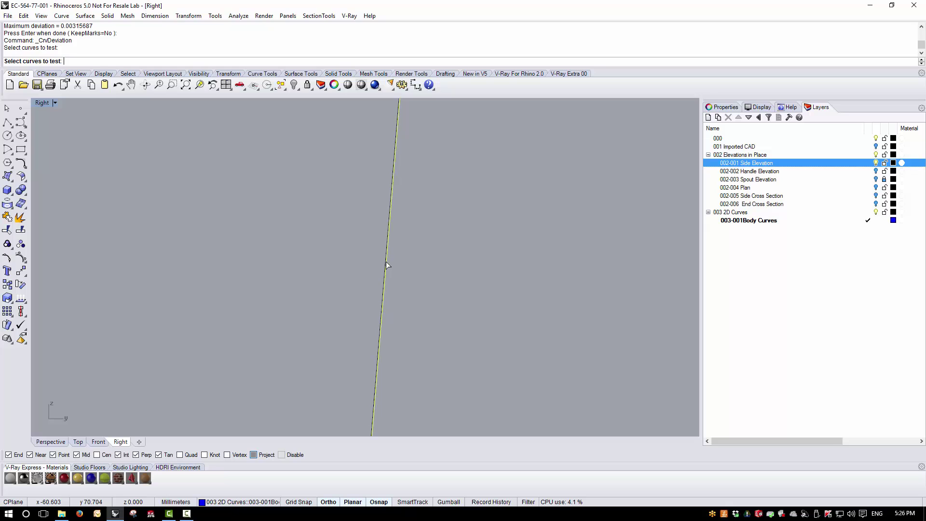
click(386, 262)
click(109, 61)
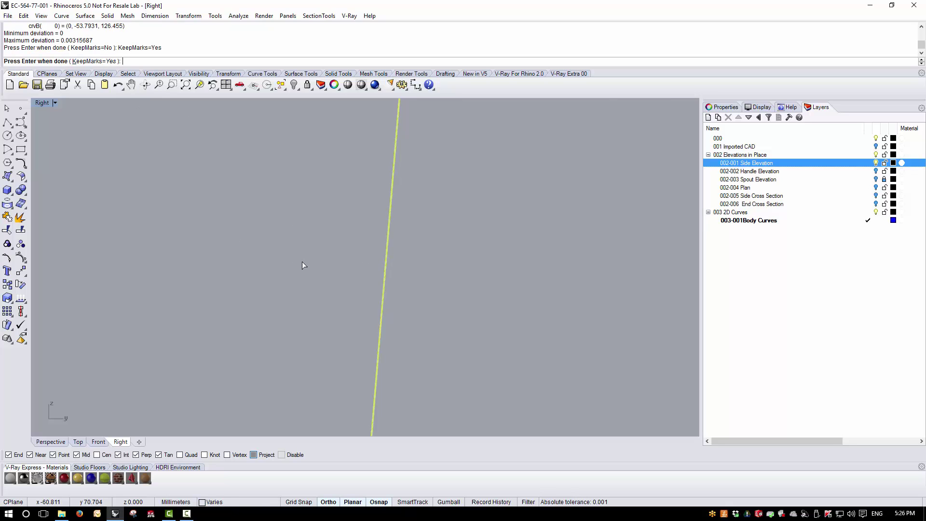
key(Return)
scroll(338, 244, down, 6)
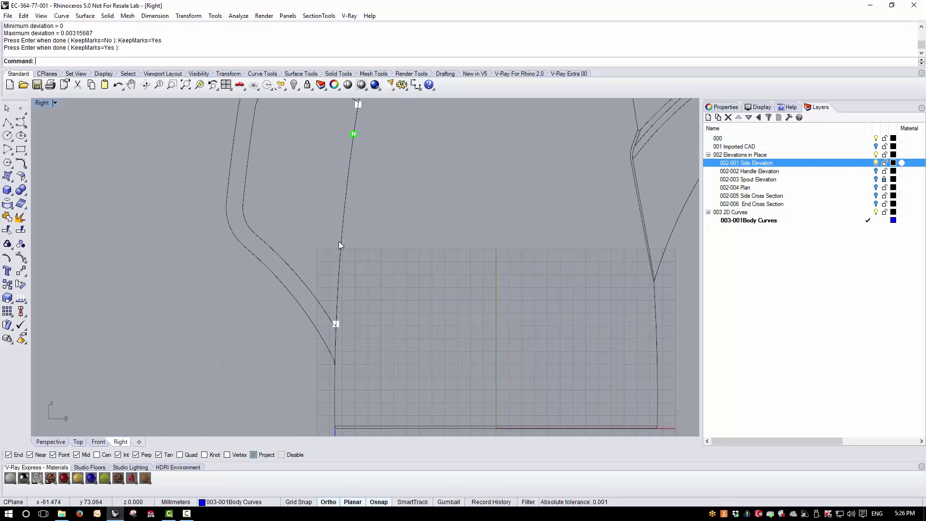
scroll(354, 164, up, 5)
scroll(348, 175, up, 7)
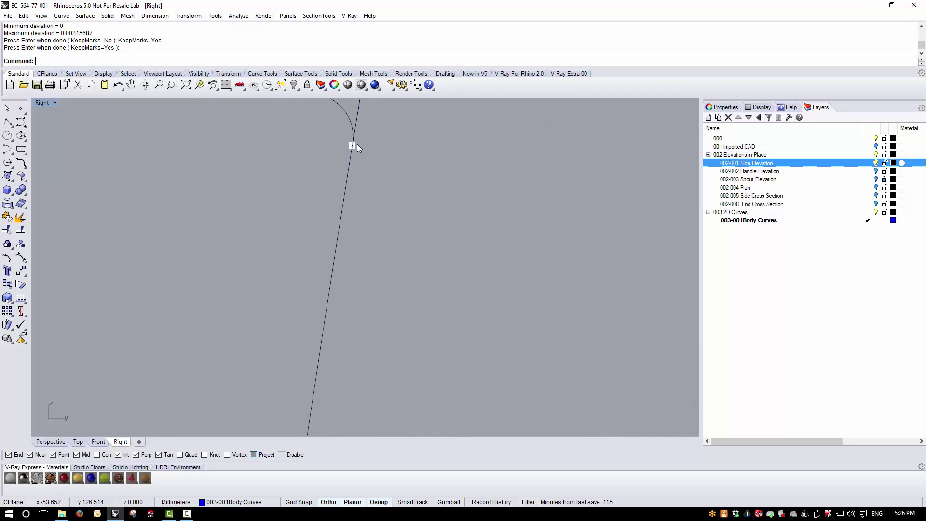
scroll(353, 144, down, 7)
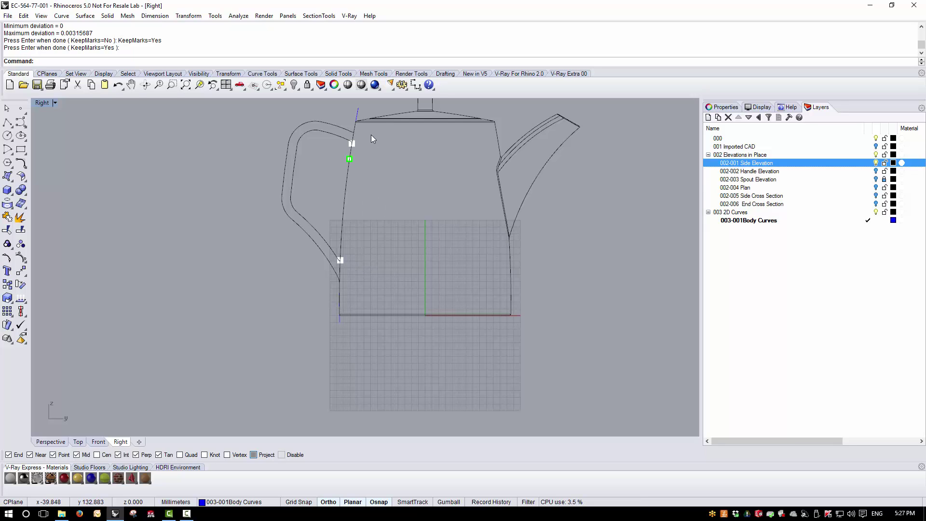
Delete all the deviation marks left along the body curve at both handle joints.
drag(322, 204, 371, 131)
key(Delete)
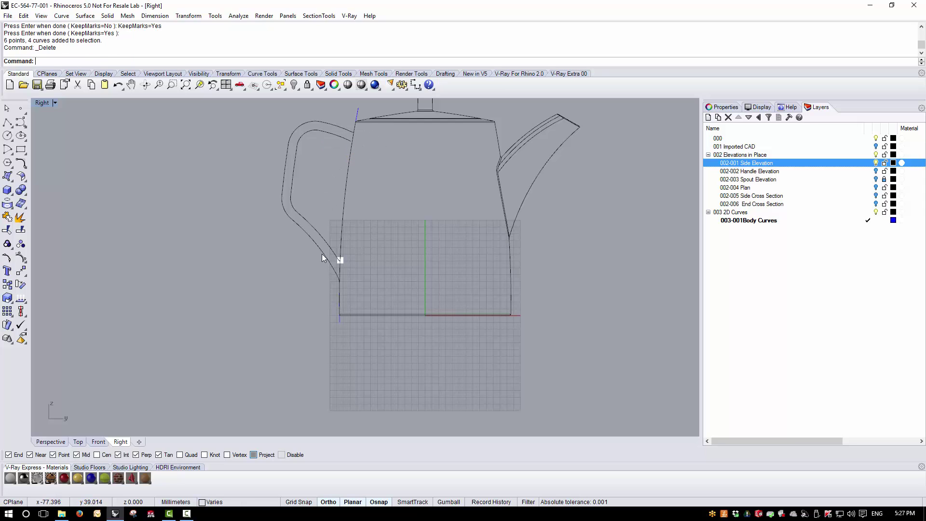
drag(322, 254, 375, 290)
key(Delete)
Draw a short horizontal cutting line along the teapot's base, crossing the lower end of the blue body curve.
click(341, 320)
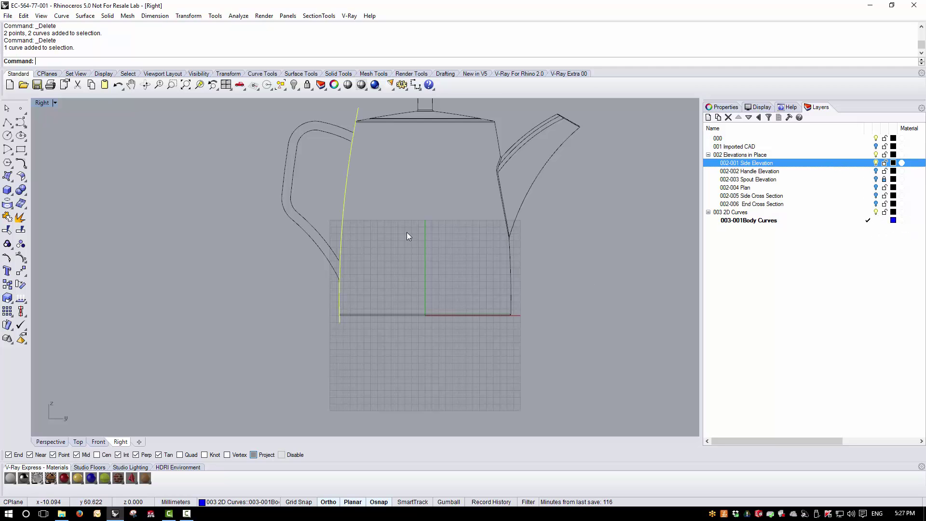
right_drag(406, 233, 350, 241)
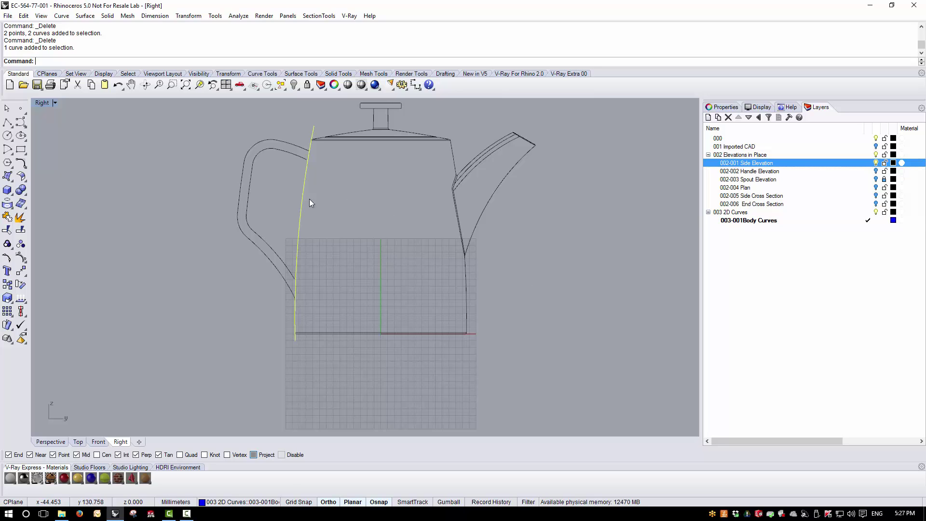
scroll(302, 338, up, 15)
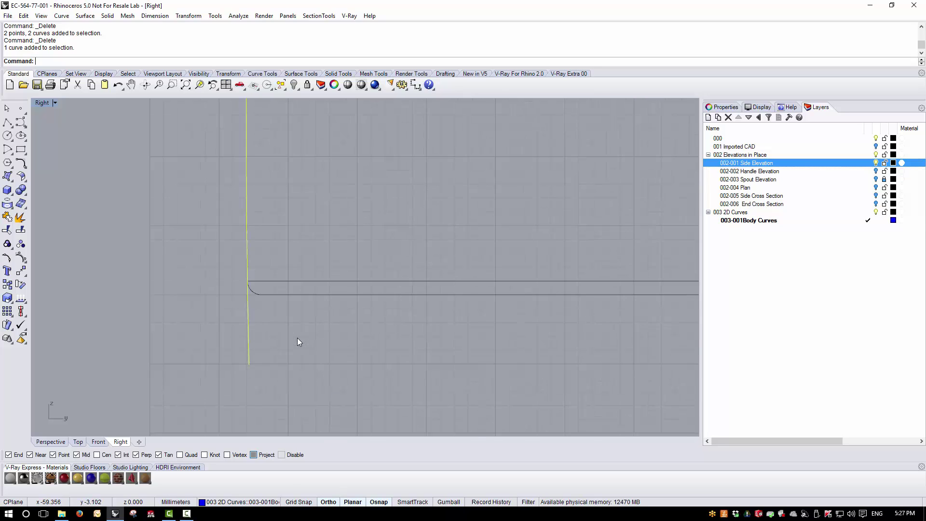
key(Escape)
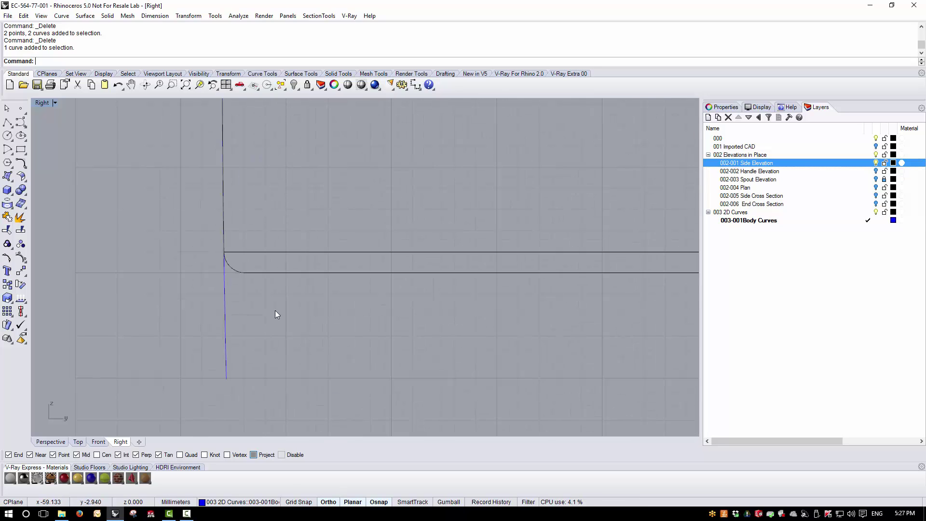
click(10, 126)
click(27, 129)
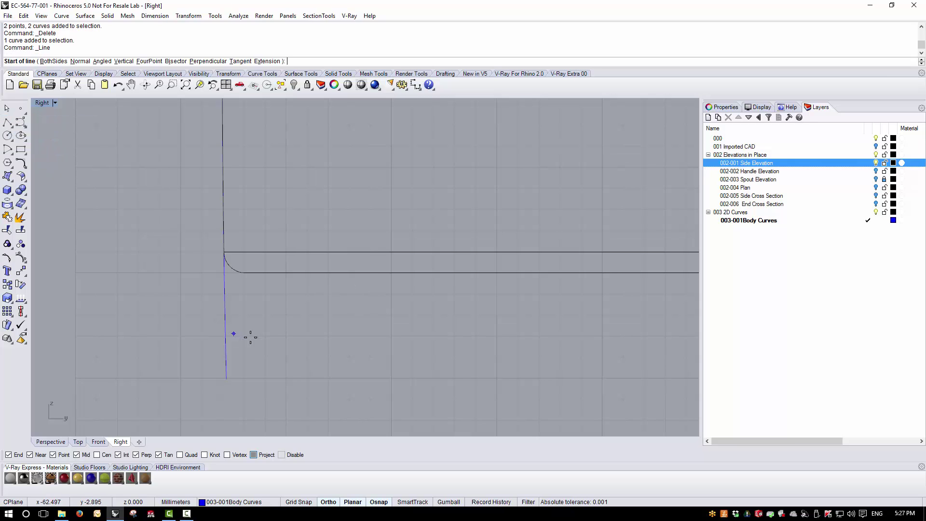
click(305, 274)
click(172, 277)
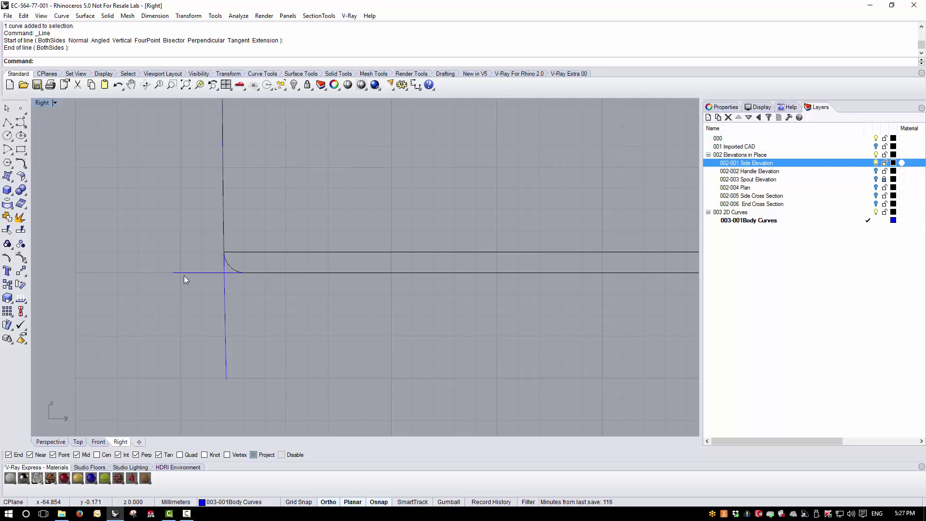
Trim the part of the body curve below the base with the cutting line, and delete that line.
click(183, 273)
click(7, 230)
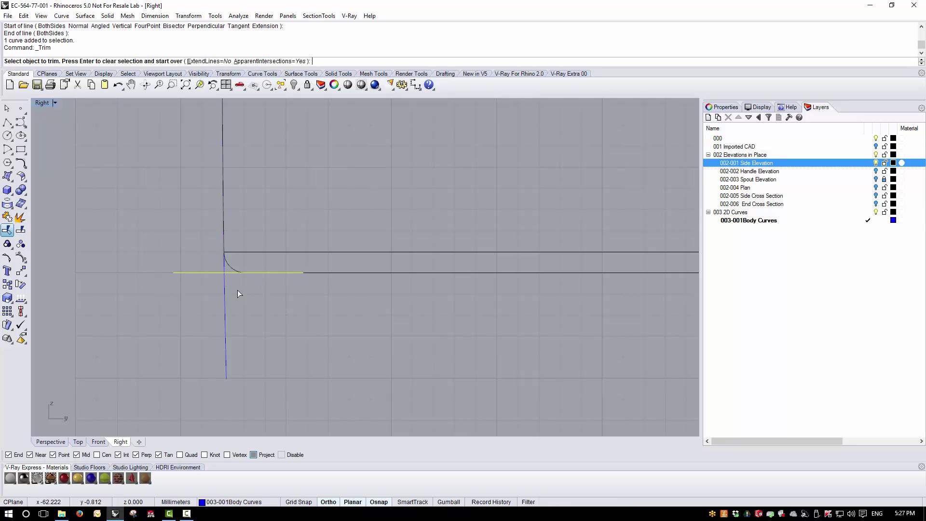
click(225, 291)
key(Return)
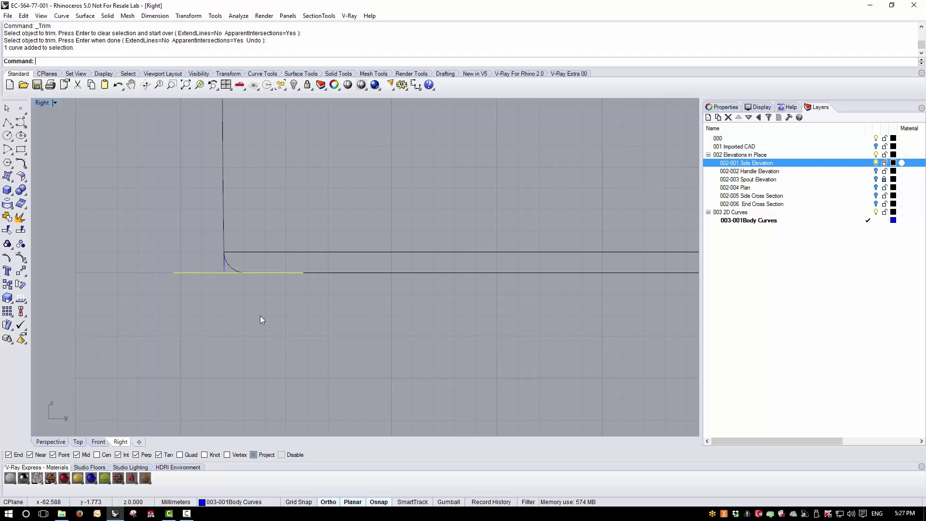
key(Delete)
Draw a short horizontal cutting line across the body curve's upper extension, slightly above the lid rim.
scroll(317, 351, down, 6)
scroll(333, 213, up, 6)
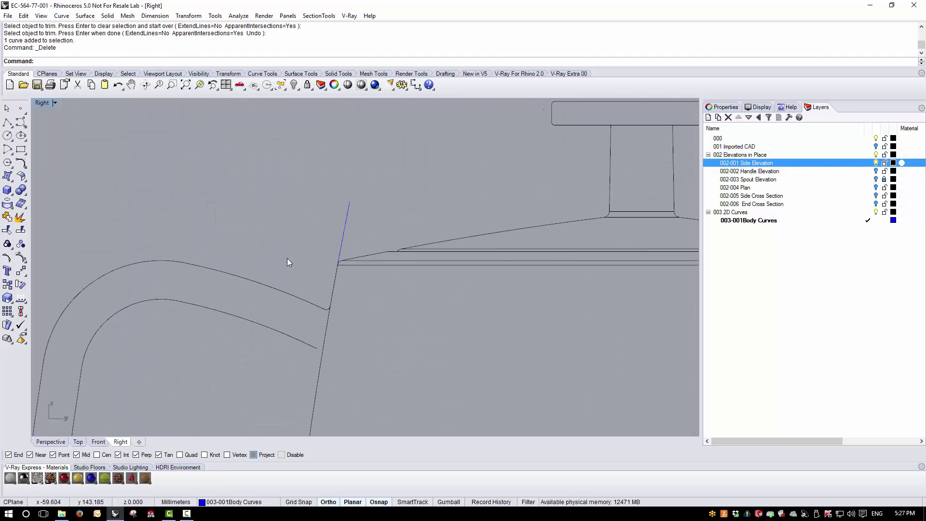
scroll(331, 233, down, 5)
scroll(310, 248, up, 6)
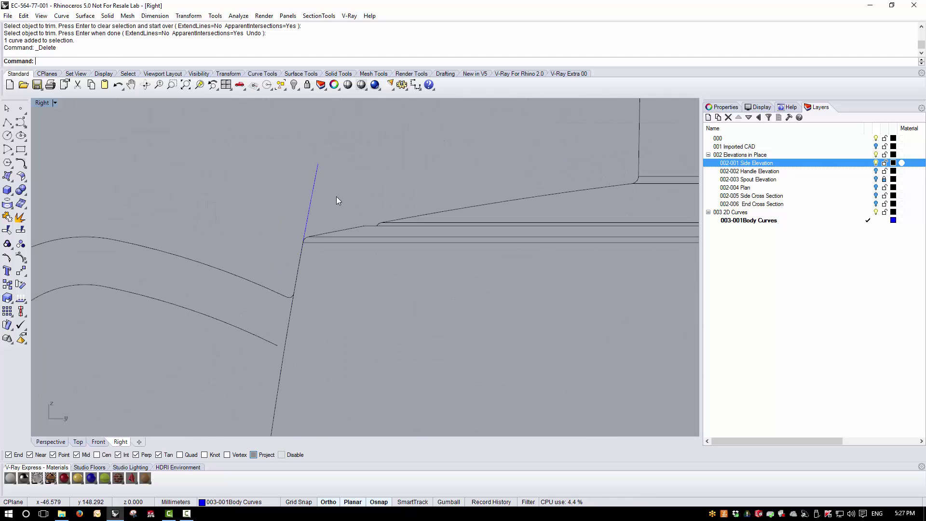
key(Return)
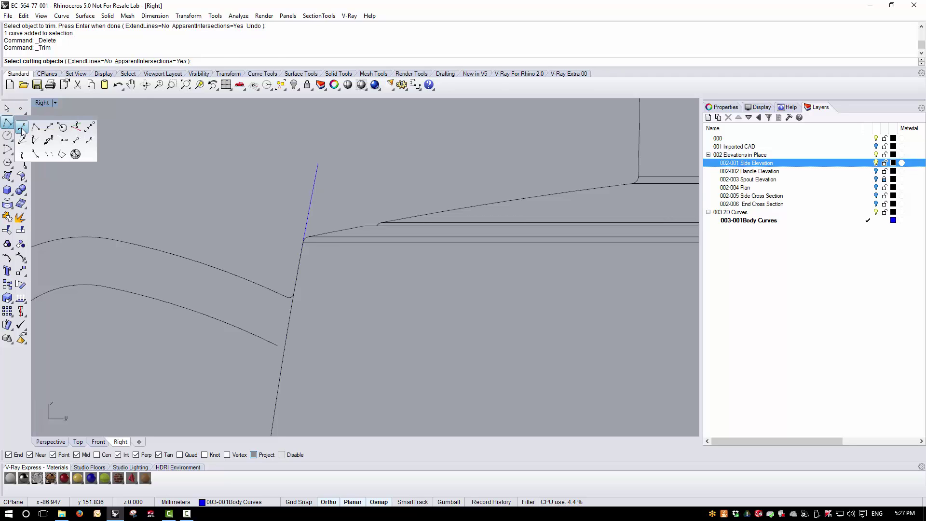
click(21, 121)
click(331, 201)
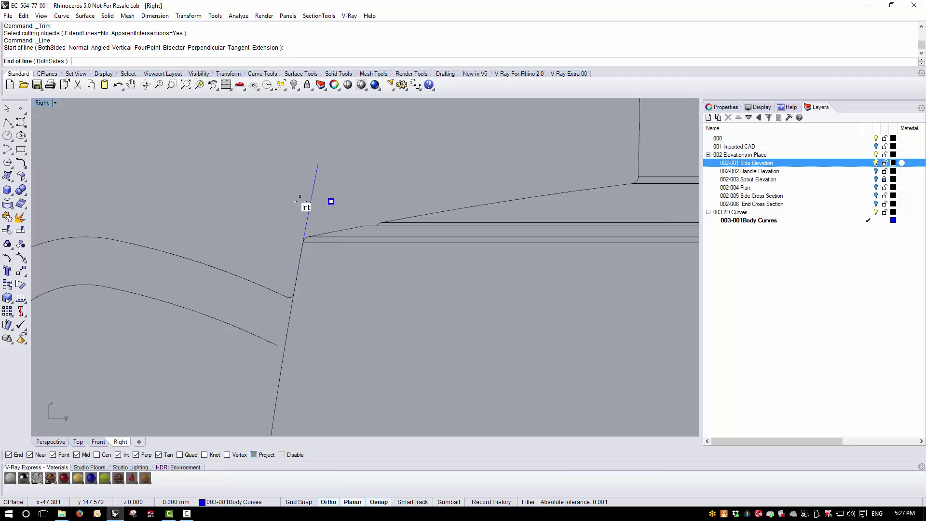
click(274, 201)
Trim the tip of the body curve's upper extension above the cutting line, and delete that line.
click(291, 202)
click(7, 229)
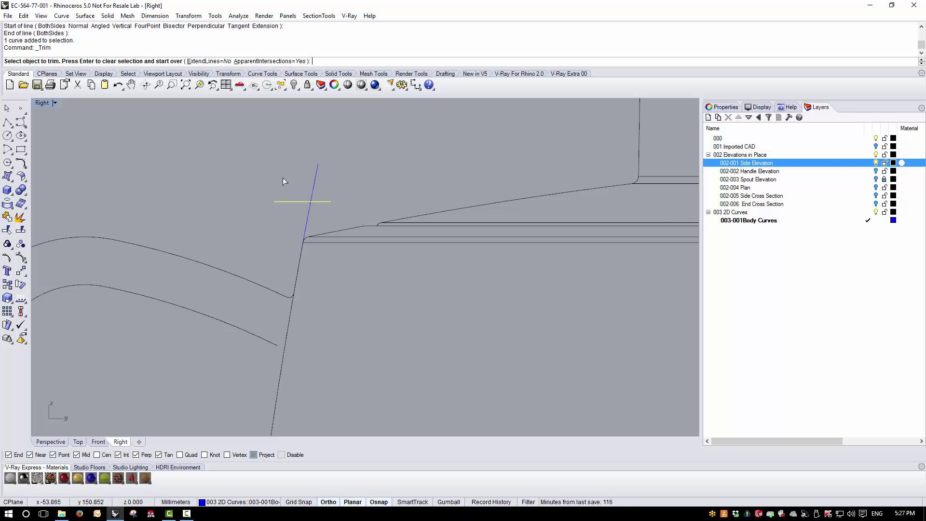
click(316, 183)
key(Return)
click(327, 201)
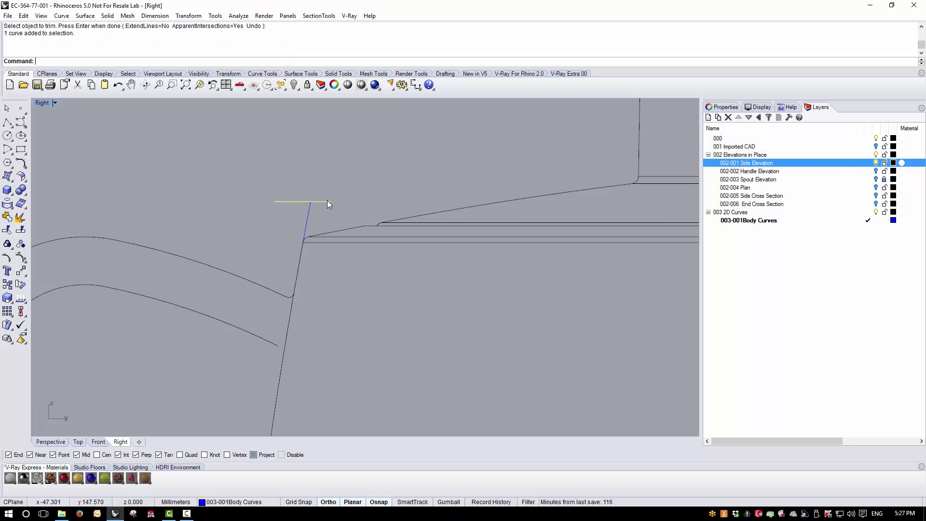
key(Delete)
Display the trimmed body curve's control points to examine their number and spacing, and hide them again.
scroll(318, 166, down, 5)
scroll(313, 170, up, 1)
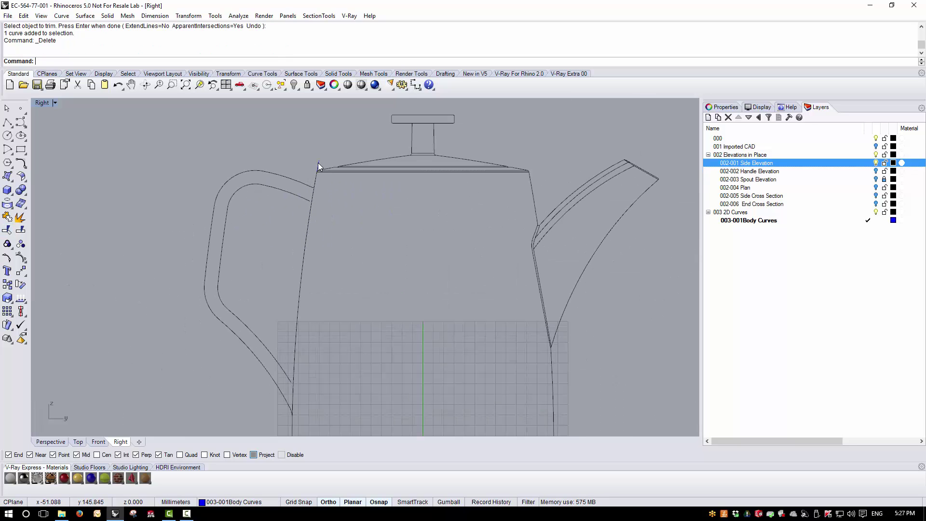
click(306, 169)
scroll(289, 175, down, 1)
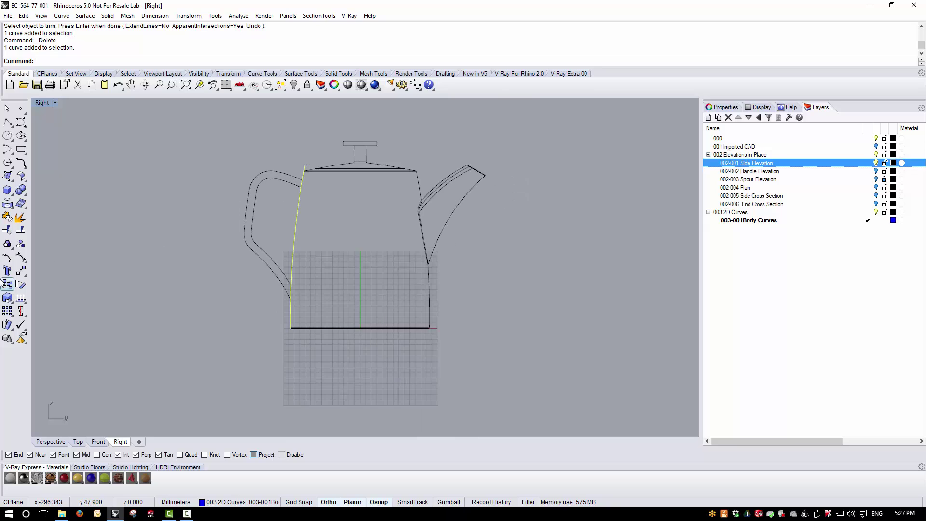
click(21, 259)
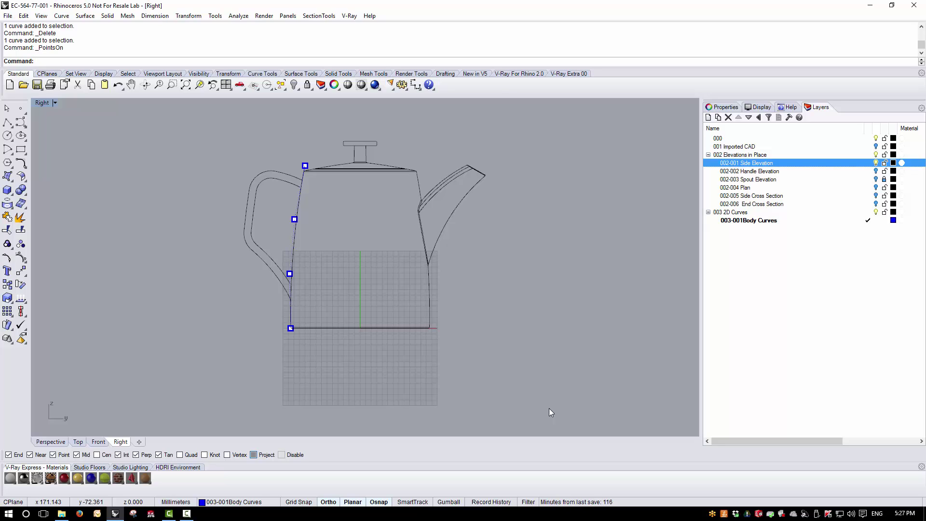
key(Escape)
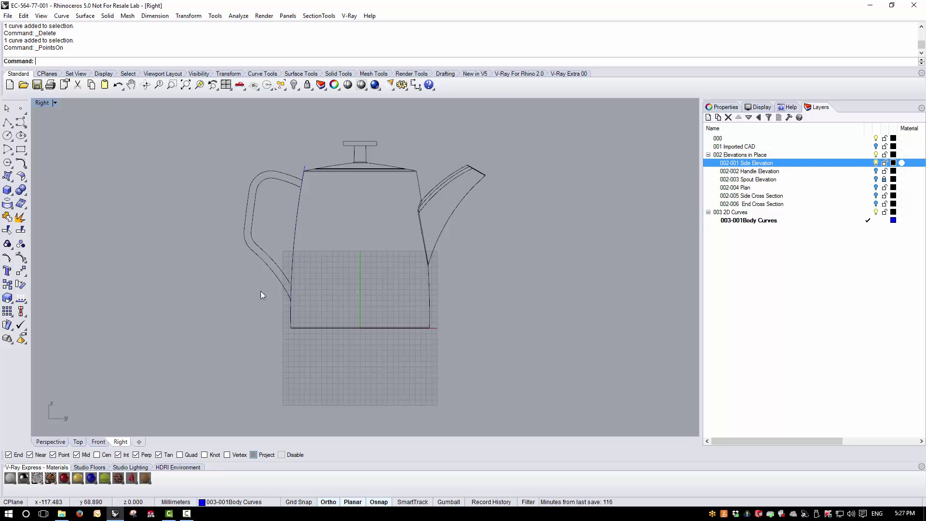
click(304, 165)
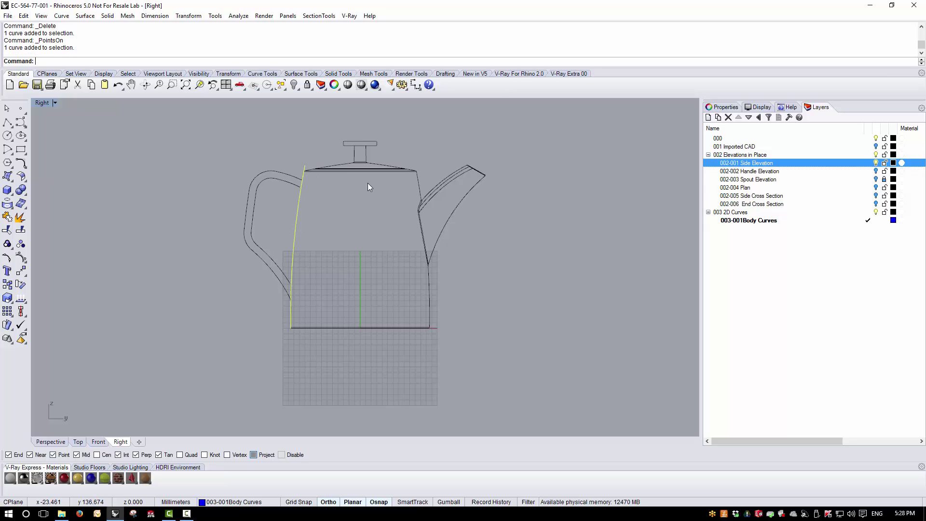
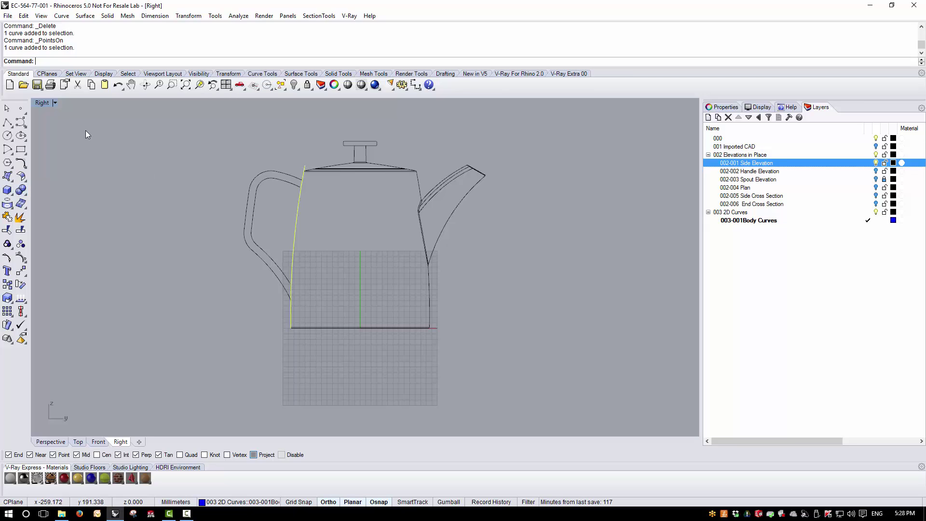
key(Escape)
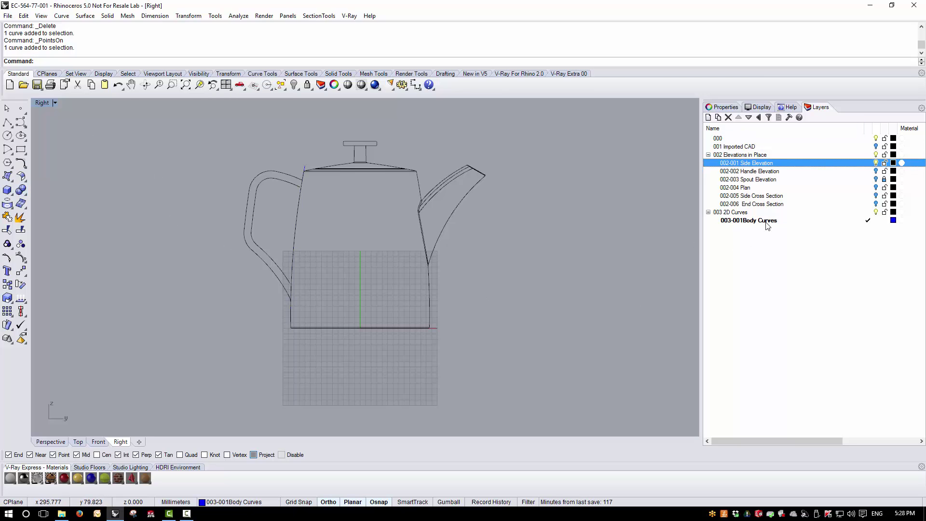
Maximize the Perspective view and temporarily show the 001 Imported CAD layer to compare the flat drawing with the placed side elevation.
double_click(45, 102)
right_drag(555, 170, 394, 110)
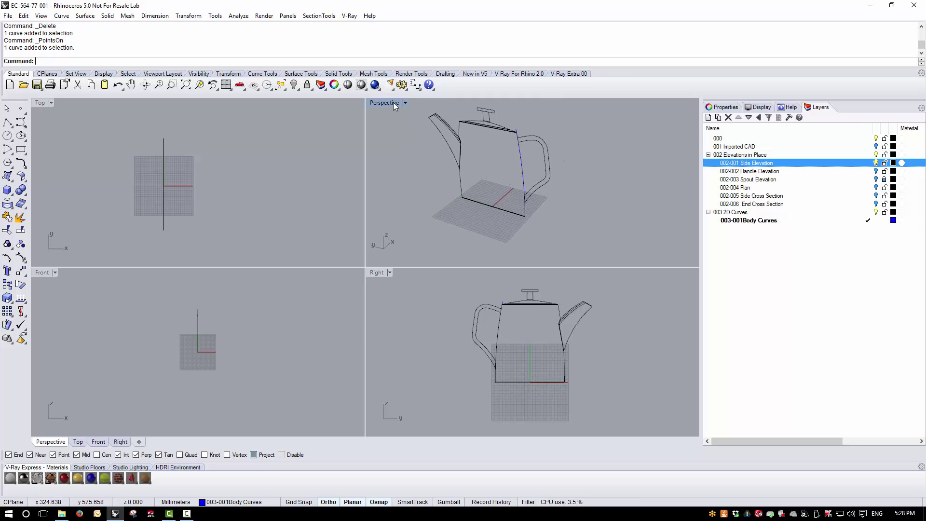
double_click(392, 102)
scroll(241, 328, up, 5)
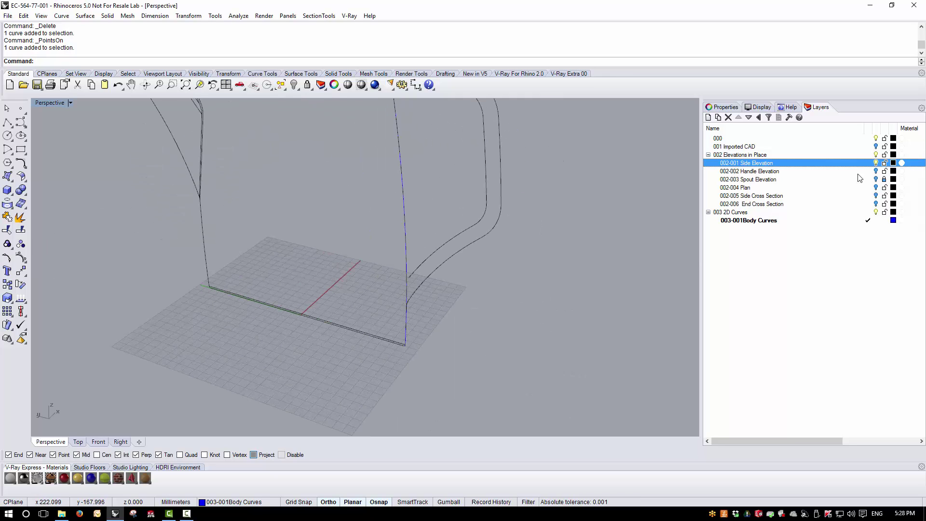
click(875, 147)
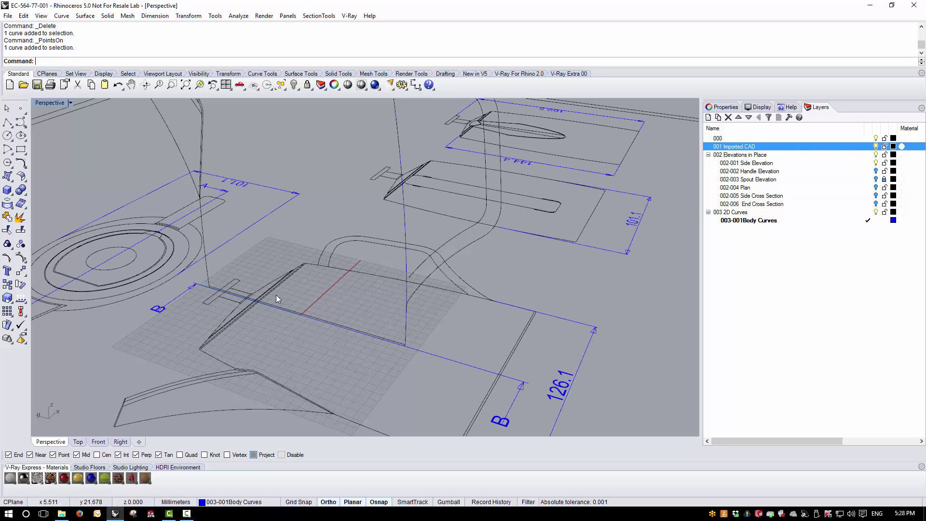
right_drag(275, 294, 356, 283)
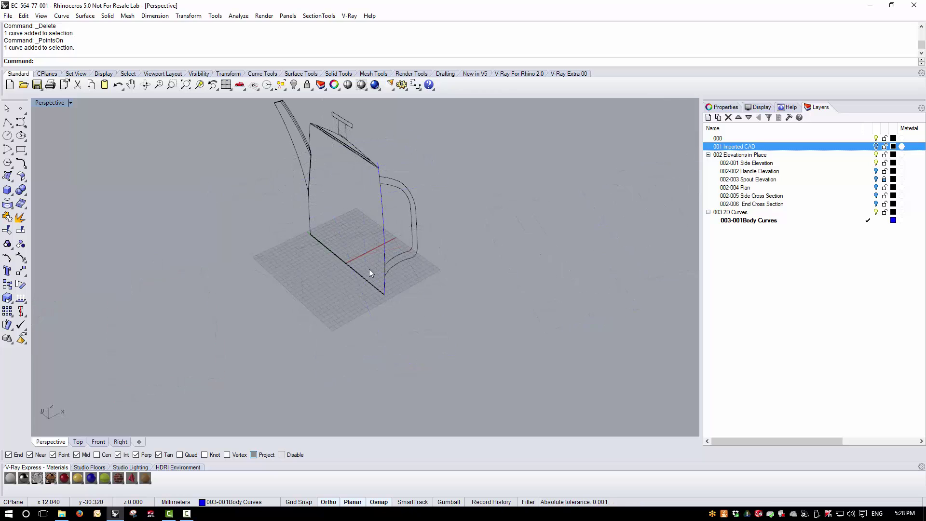
Draw an ellipse centred at the origin, with semi-axes of 126.1/2 along the body's base line and 101.1/2 perpendicular to it.
right_drag(369, 268, 430, 269)
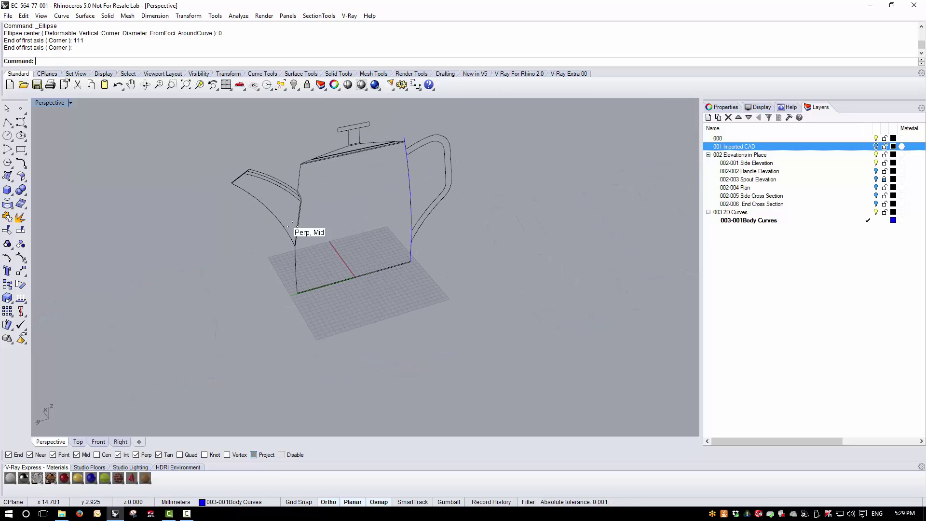
click(20, 136)
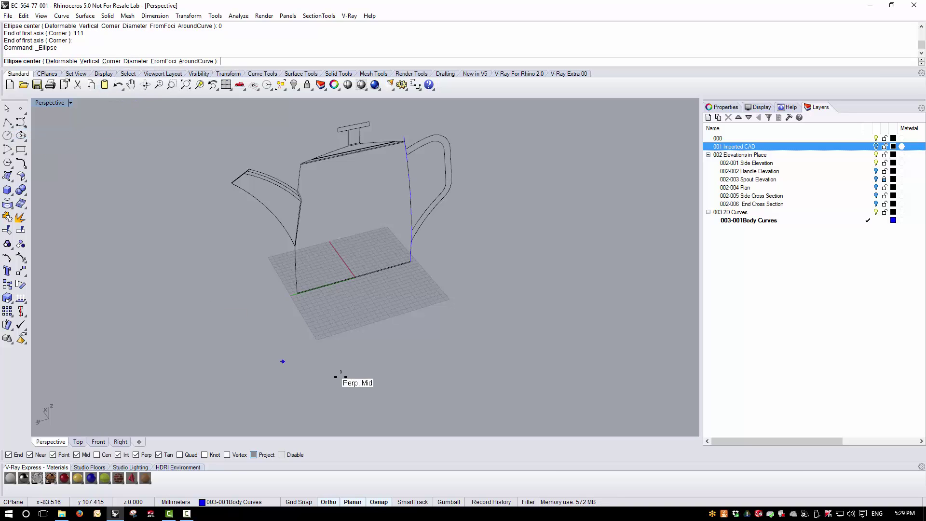
text(0)
key(Return)
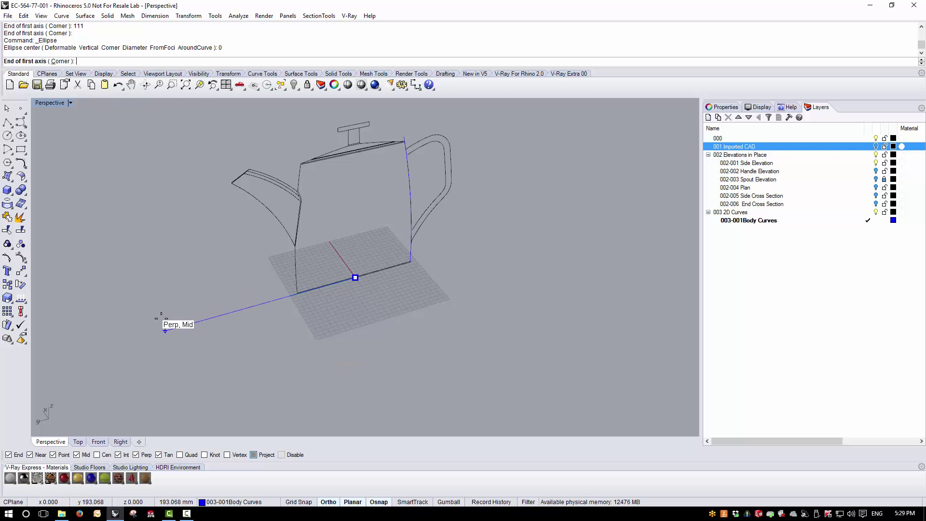
text(126.1/2)
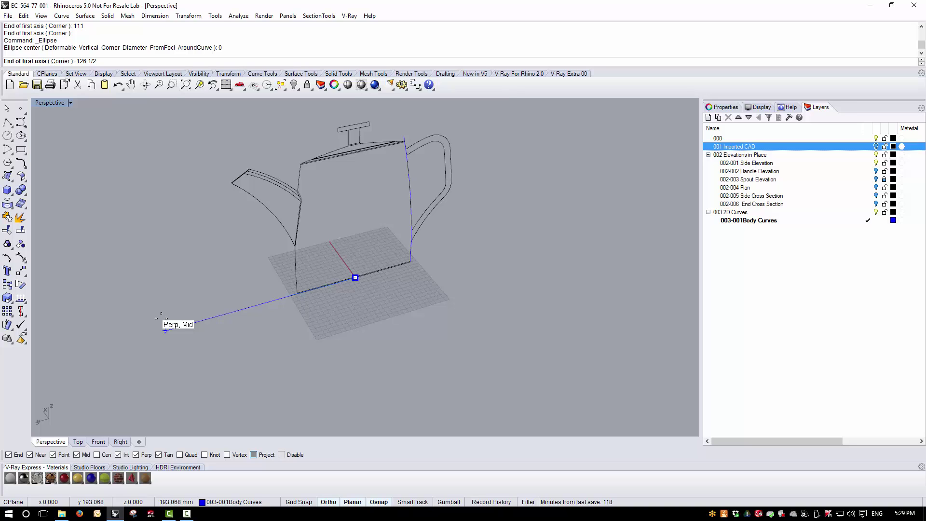
key(Return)
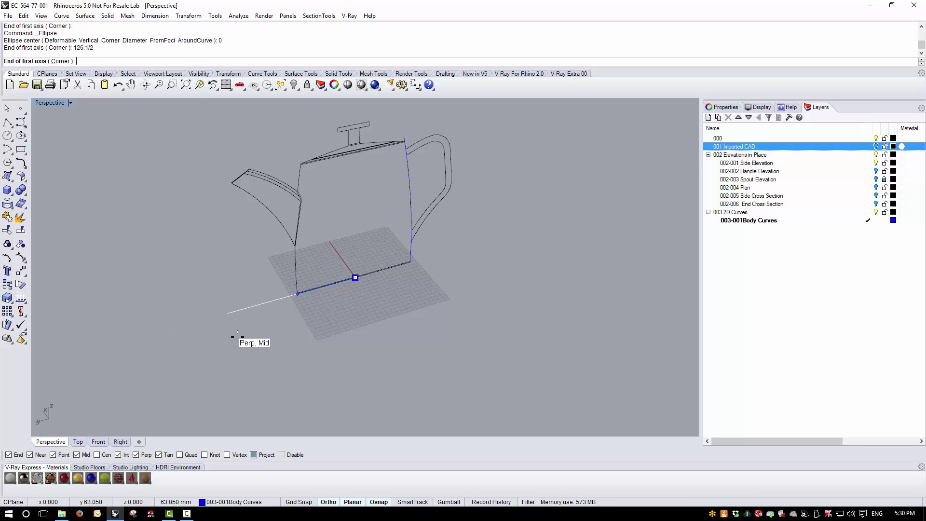
click(293, 306)
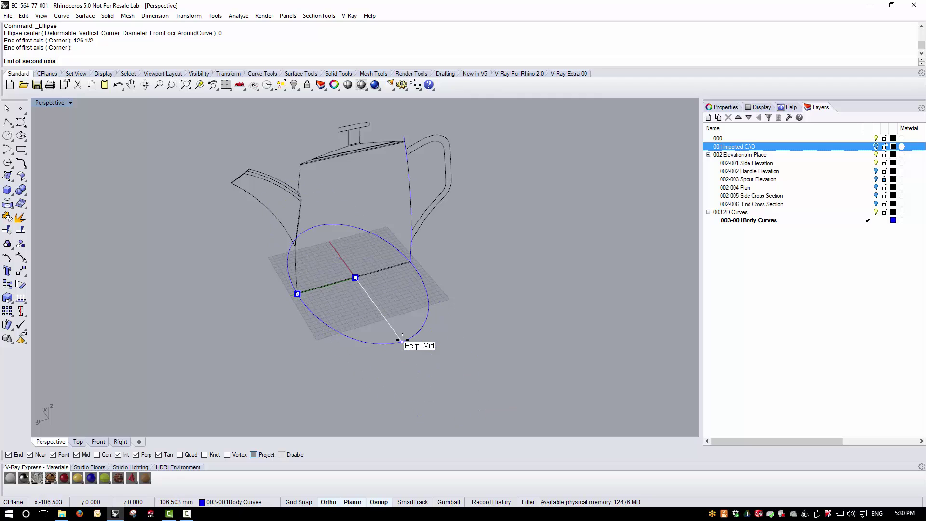
text(101.1/2)
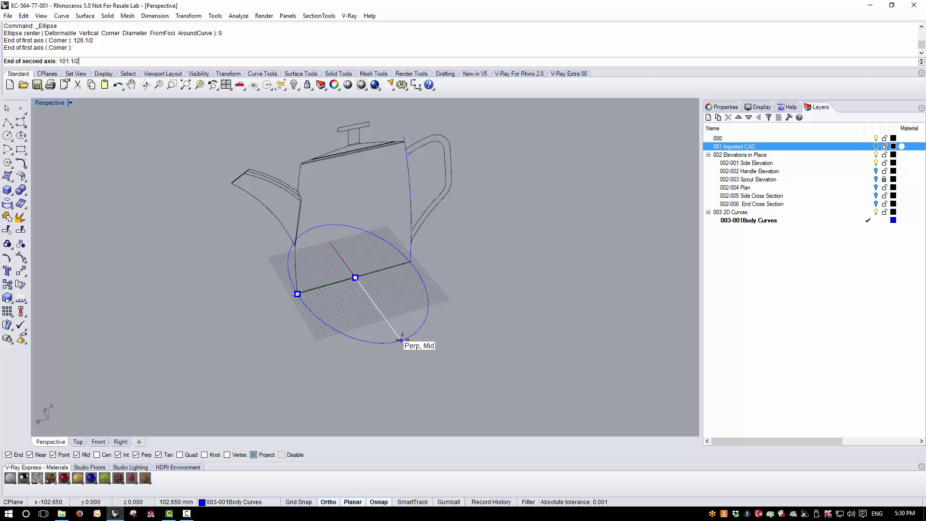
key(Return)
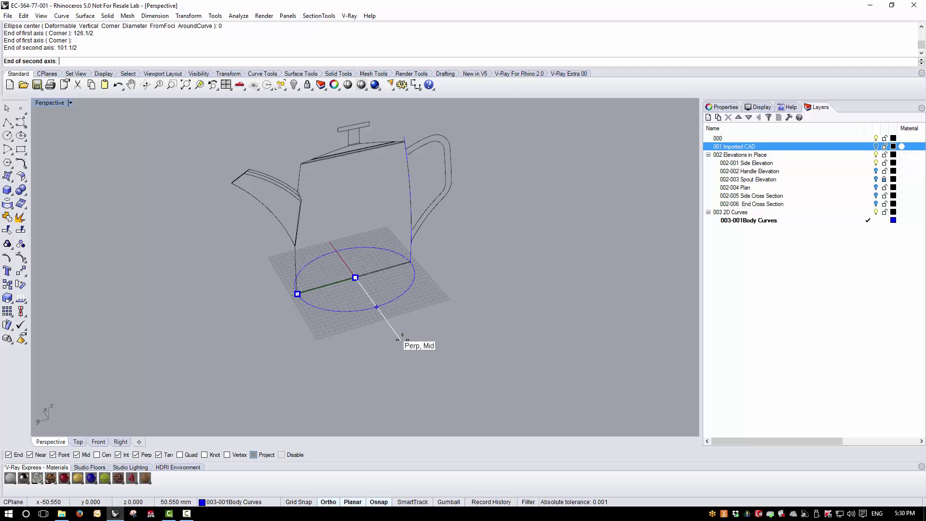
click(403, 338)
Select the new base ellipse, show the 002-004 Plan layer and hide the 002-001 Side Elevation layer.
right_drag(347, 346, 328, 324)
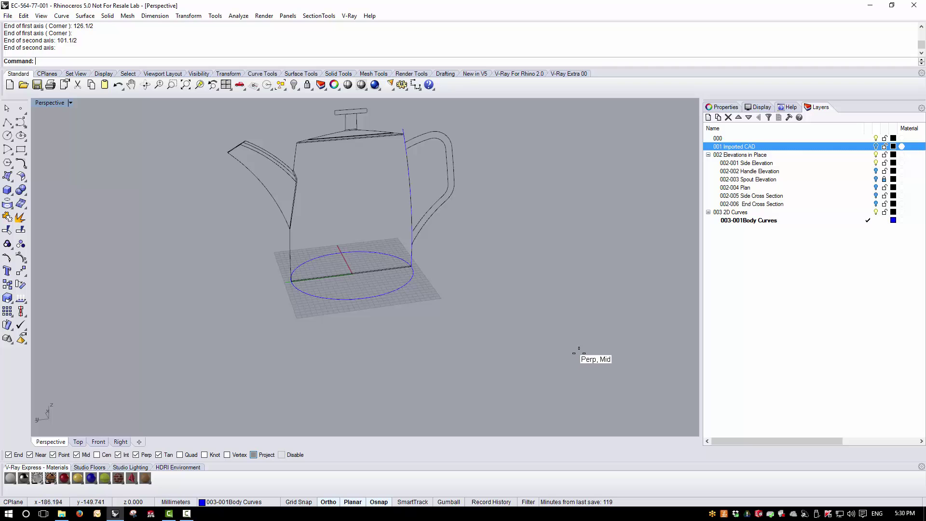
right_drag(316, 275, 424, 324)
click(357, 338)
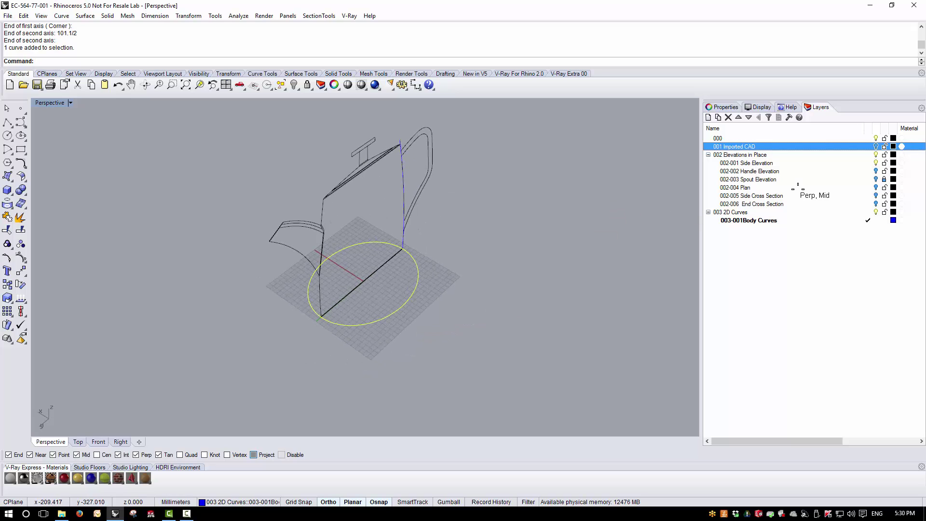
click(875, 187)
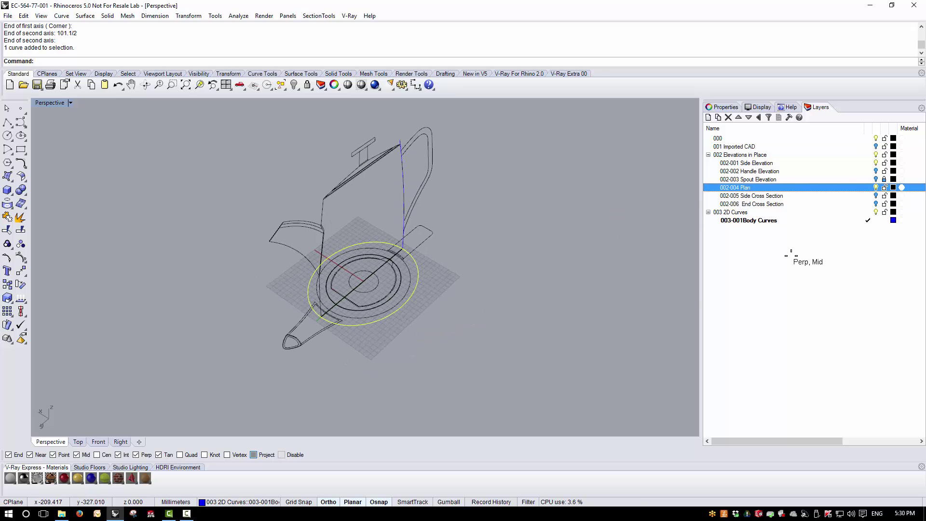
click(875, 163)
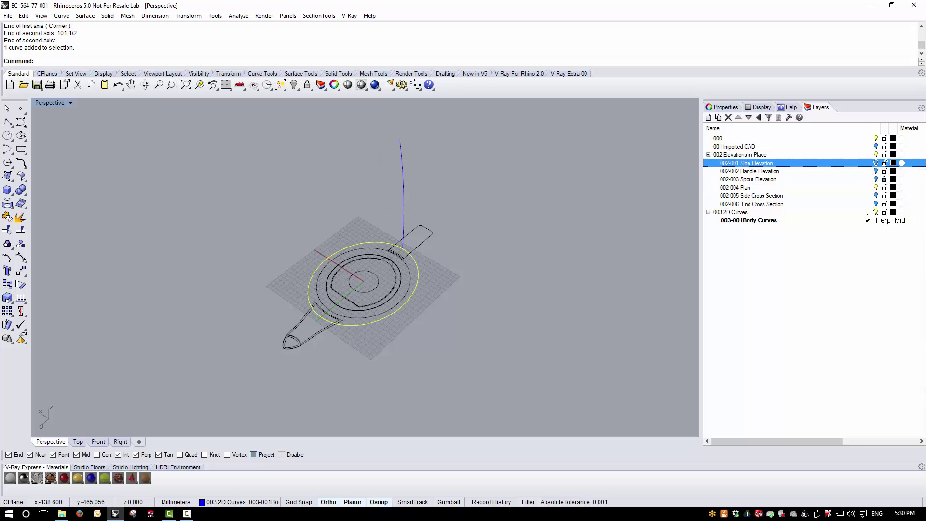
Compare the base ellipse with the plan outline closely in the Top view, and hide the 002-004 Plan layer.
double_click(53, 103)
scroll(116, 186, up, 10)
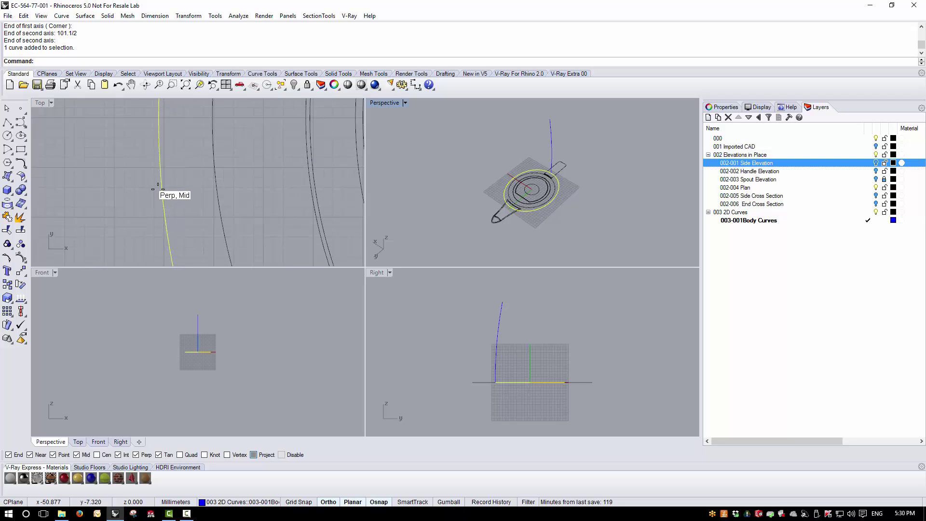
scroll(178, 186, down, 6)
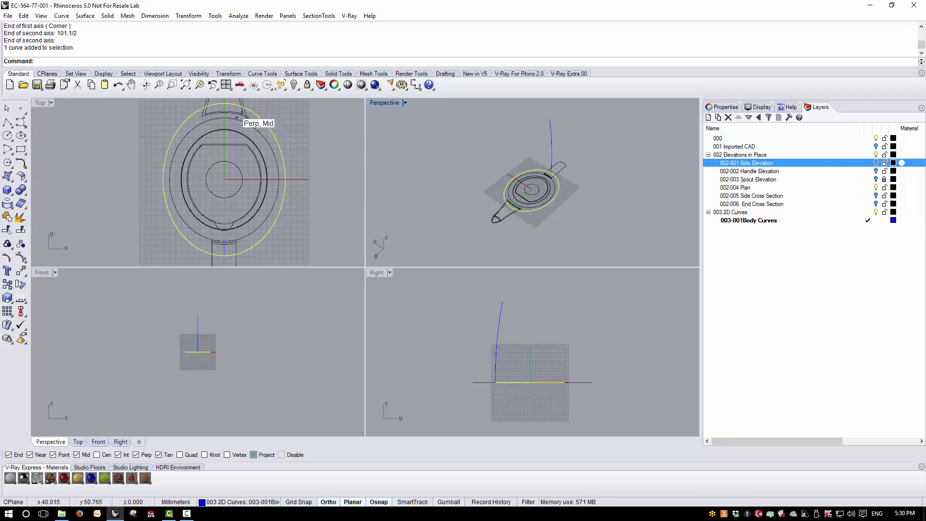
scroll(315, 137, up, 5)
scroll(315, 136, up, 5)
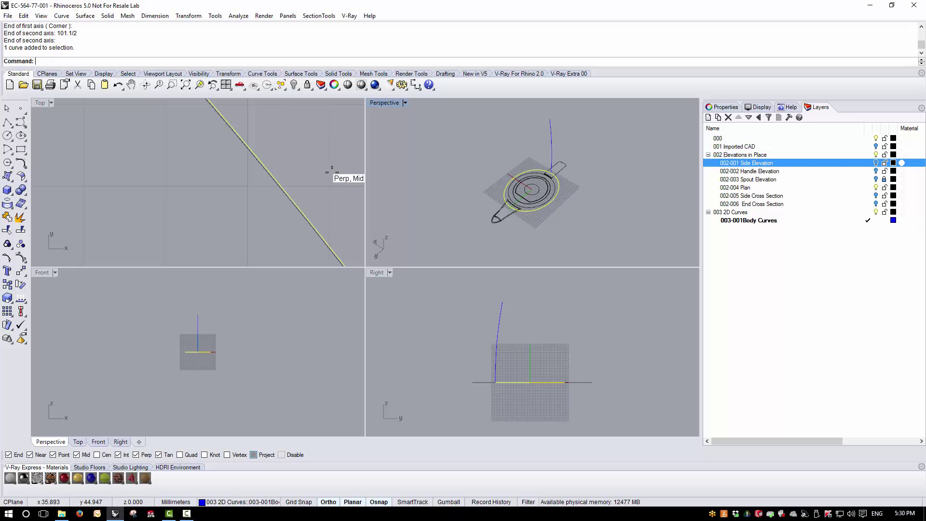
scroll(263, 156, down, 6)
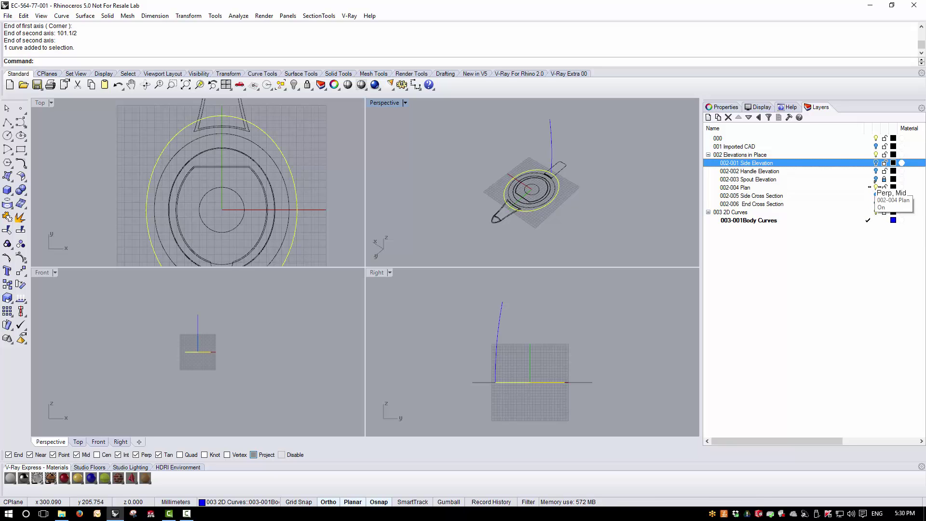
click(875, 187)
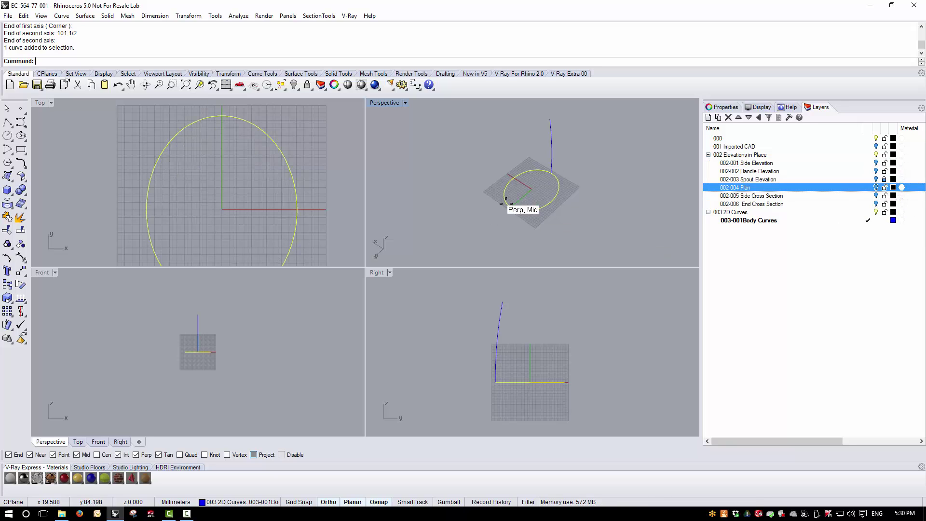
Deselect the ellipse and create a 004 Surfaces layer with a sublayer named 004-001 Body Surface Outer.
right_drag(506, 196, 574, 213)
click(574, 212)
click(751, 212)
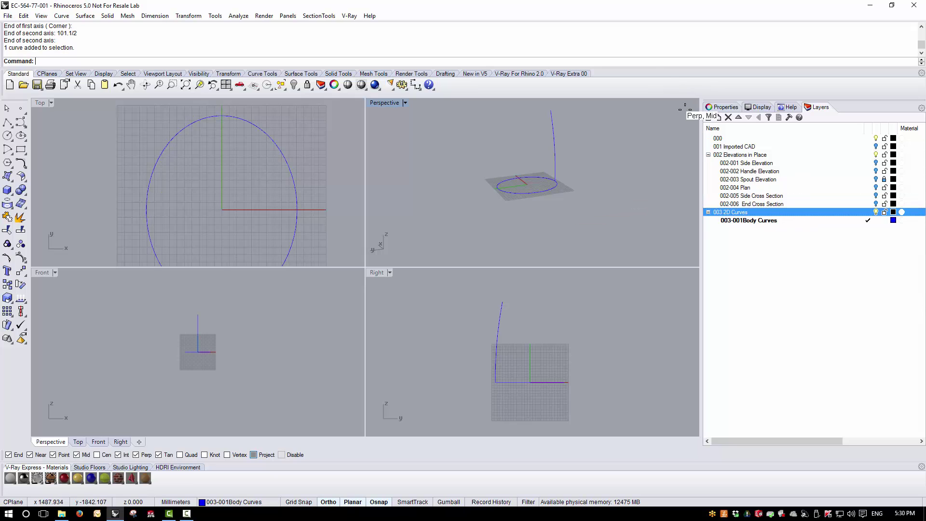
click(708, 117)
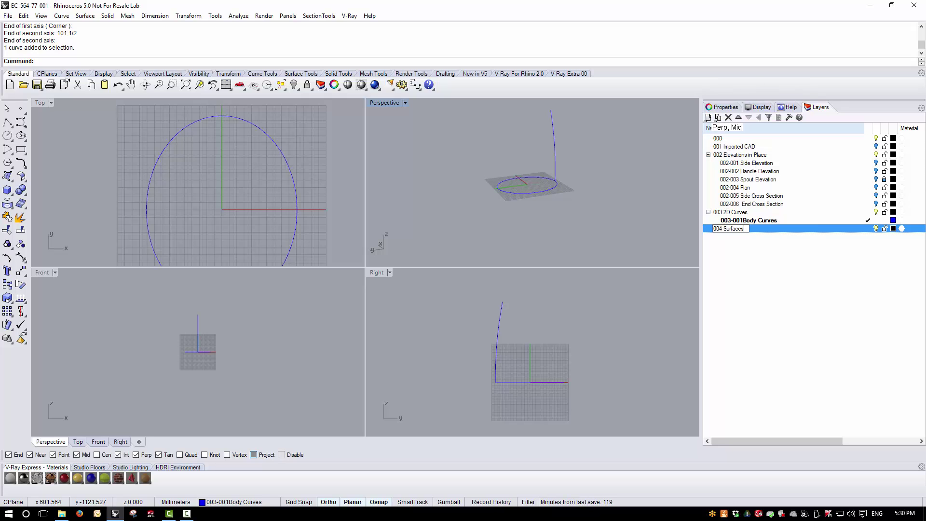
click(717, 117)
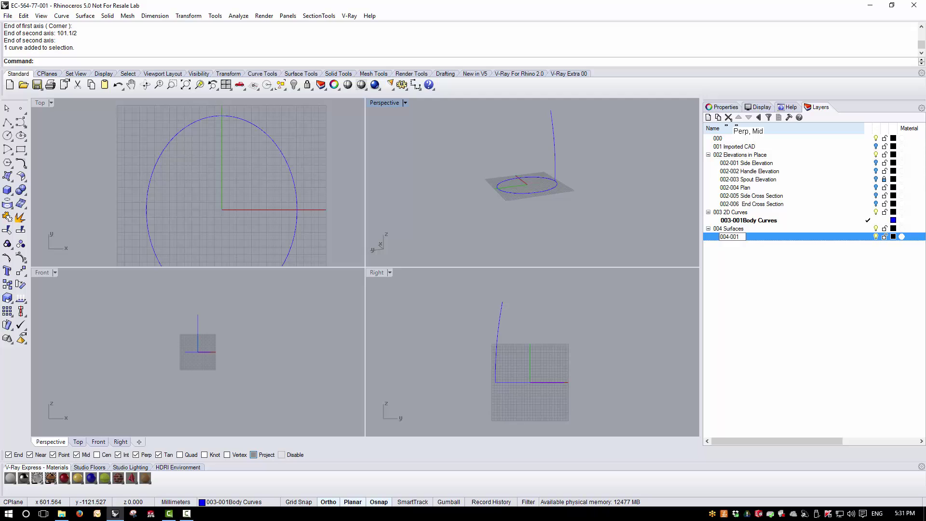
text(Body Surface Outer)
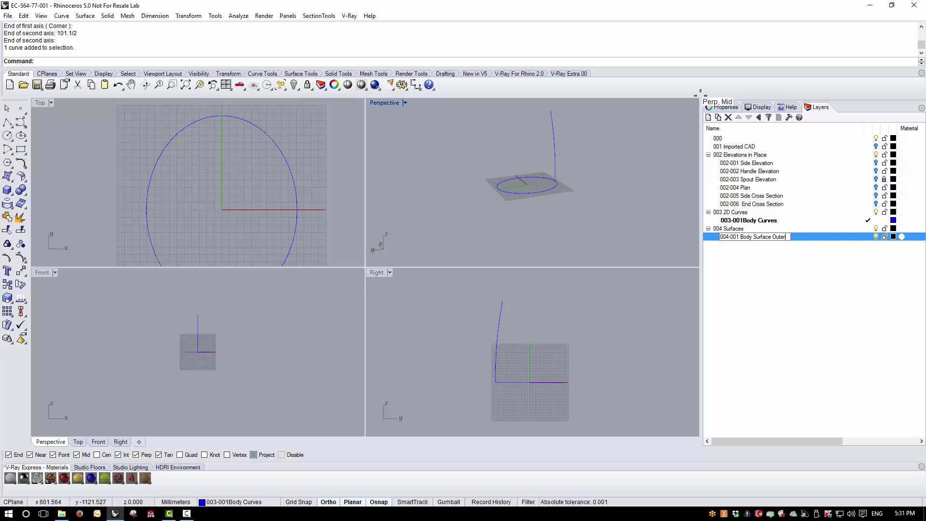
click(572, 210)
Make 004-001 Body Surface Outer the current layer and maximize the Perspective view around the body curve and base ellipse.
right_drag(603, 156, 541, 162)
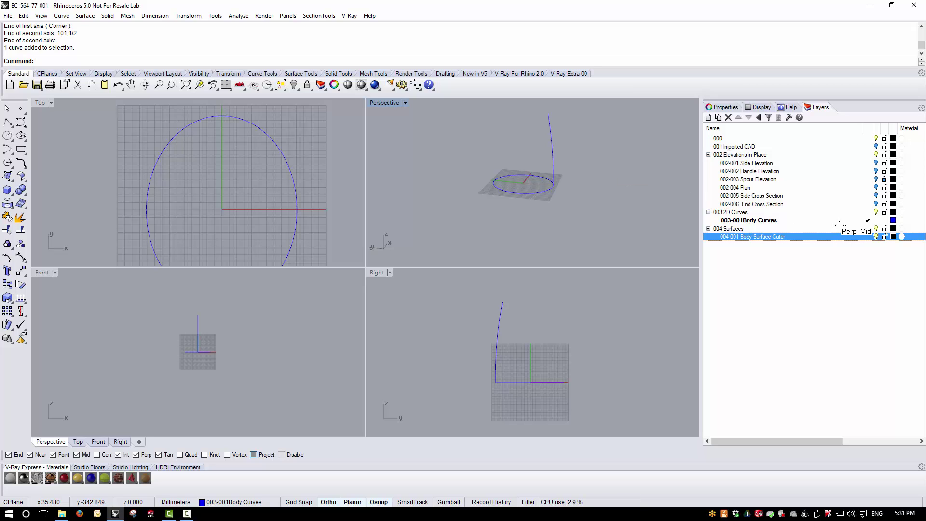
click(868, 236)
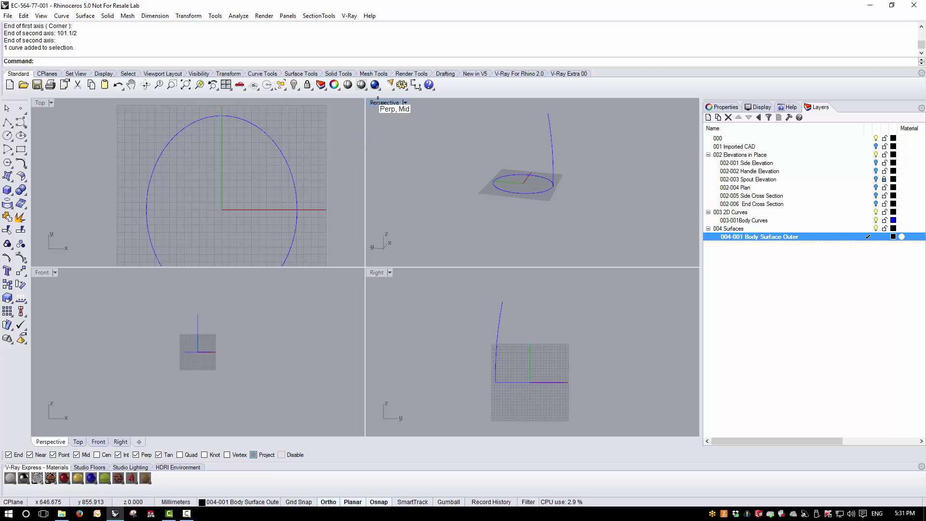
right_drag(477, 208, 530, 208)
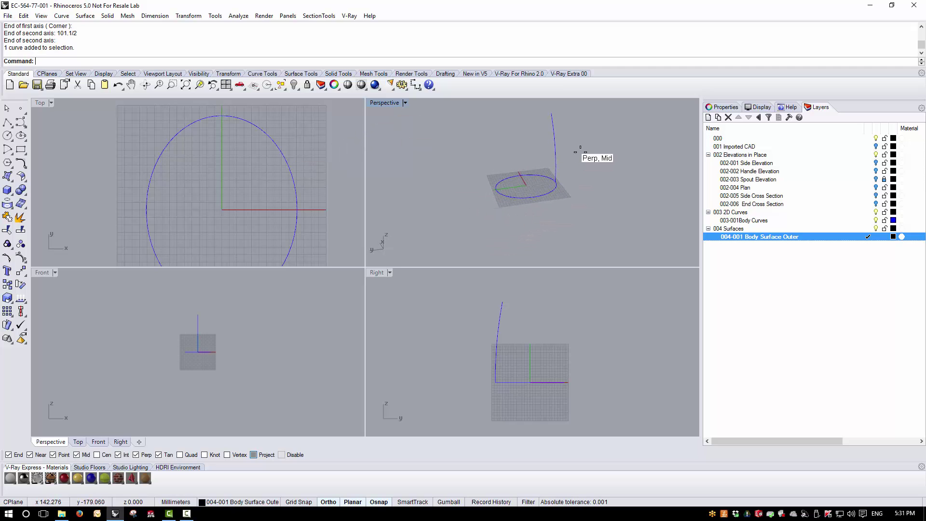
double_click(385, 102)
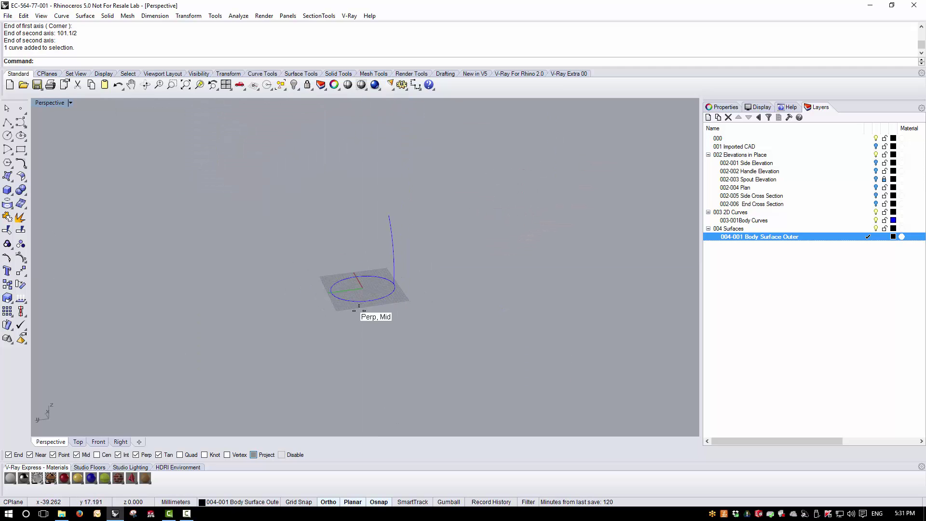
scroll(392, 277, up, 5)
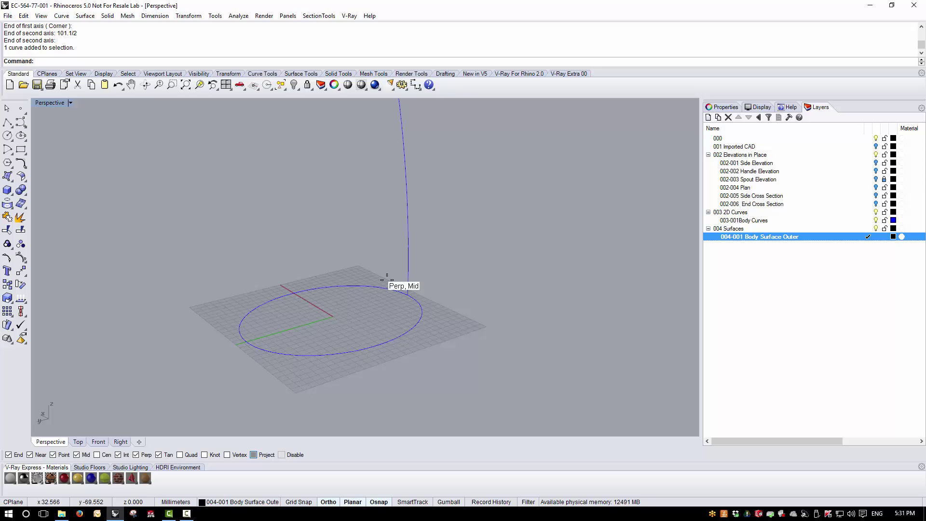
scroll(393, 321, down, 4)
mouse_move(405, 333)
right_down()
mouse_move(390, 315)
mouse_move(398, 327)
right_up()
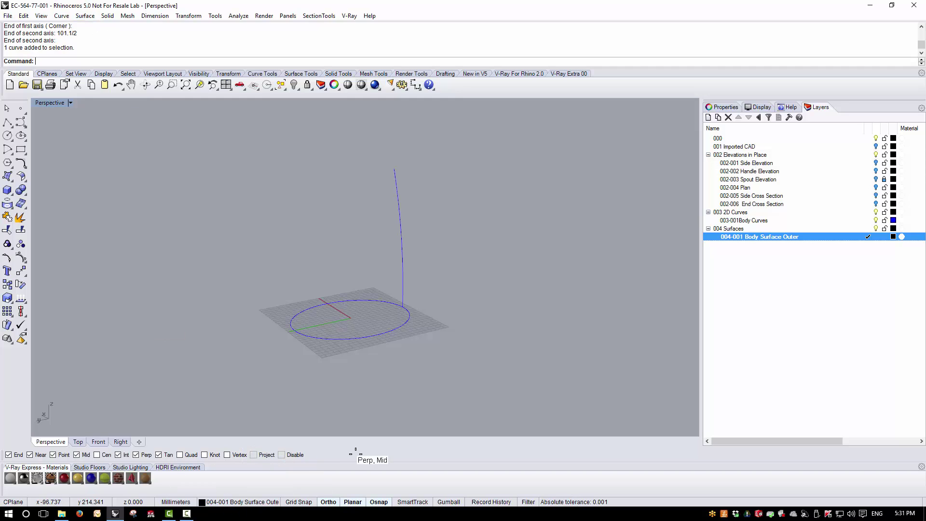
Rail Revolve the side body curve along the base ellipse, around a vertical axis starting at the origin.
click(85, 15)
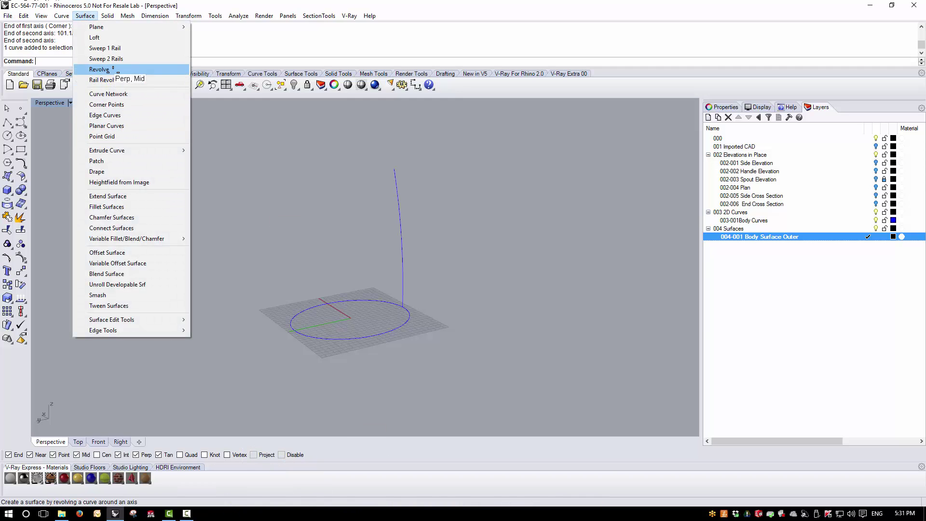
click(112, 79)
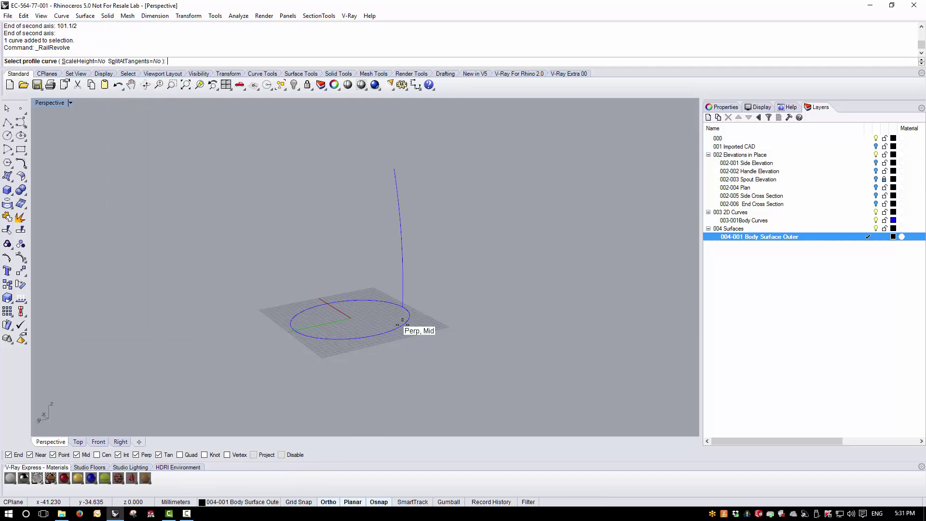
click(402, 261)
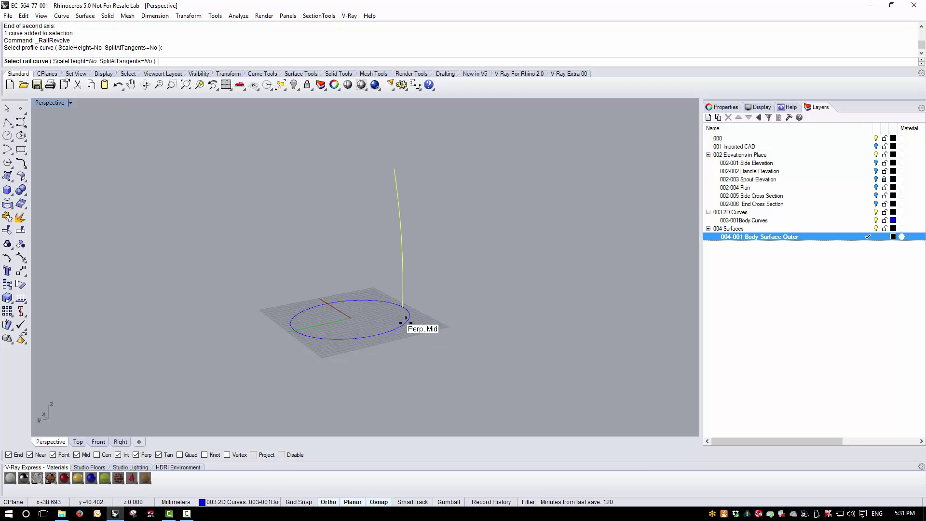
click(406, 320)
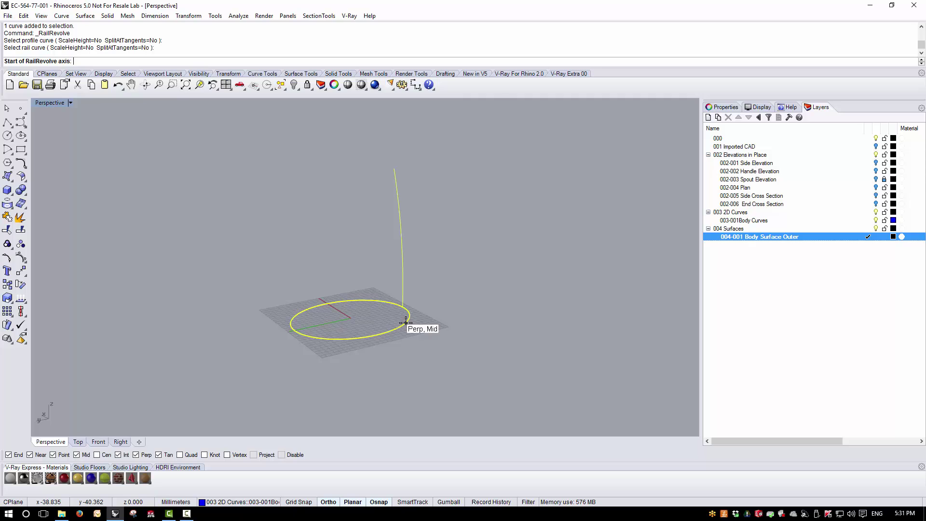
click(351, 318)
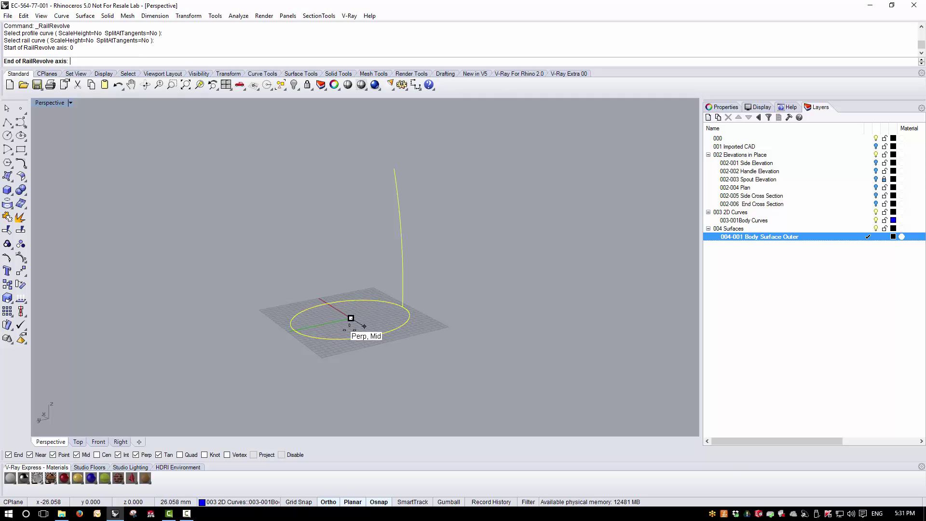
double_click(48, 103)
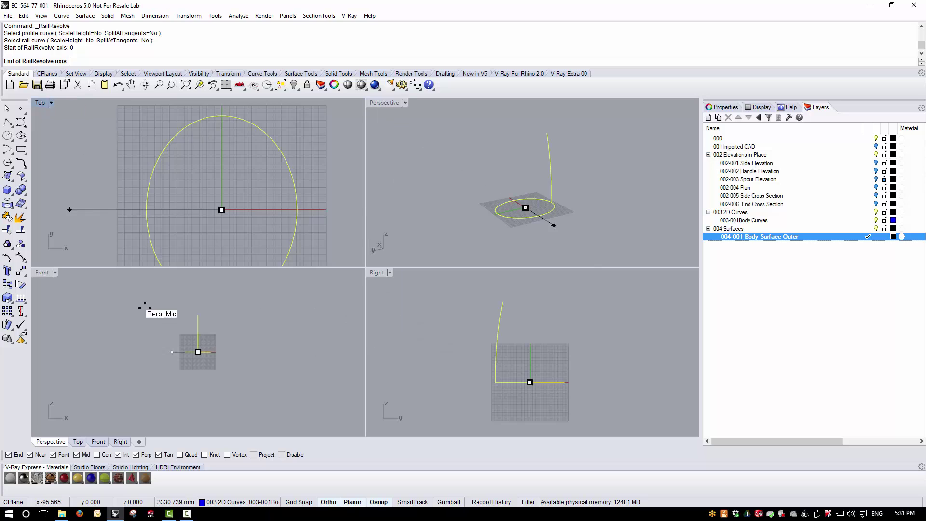
click(544, 299)
Maximize the Perspective view around the revolved body surface and set its display mode to Shaded.
right_drag(386, 170, 513, 152)
double_click(391, 102)
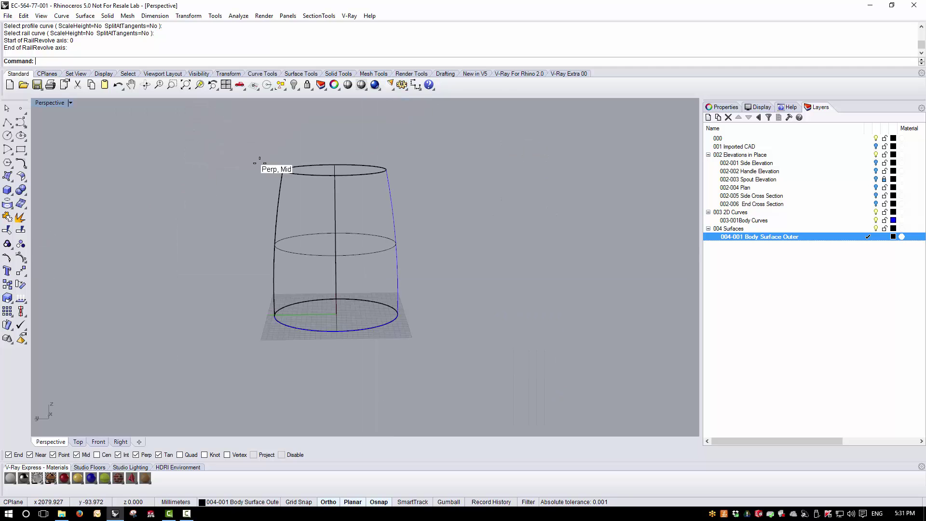
click(69, 103)
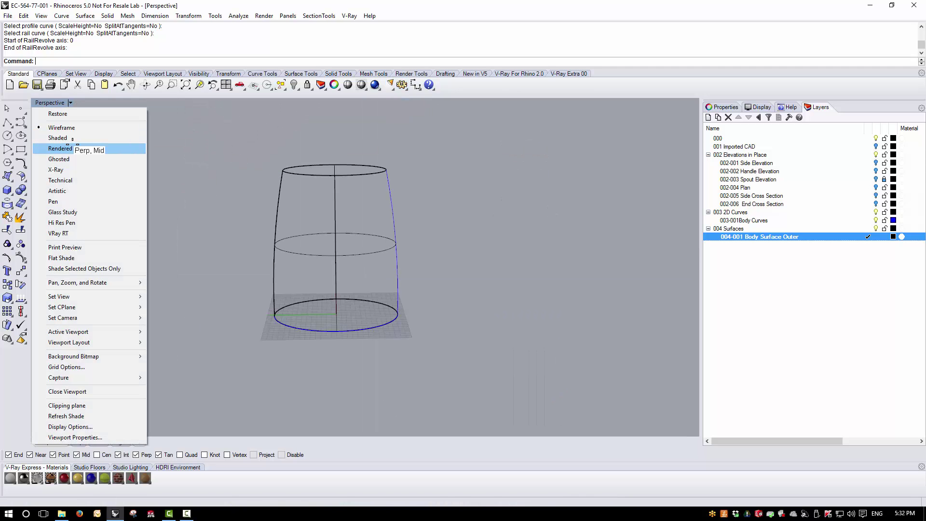
click(60, 138)
mouse_move(300, 231)
right_down()
mouse_move(434, 256)
mouse_move(431, 203)
mouse_move(272, 250)
mouse_move(255, 298)
mouse_move(274, 267)
mouse_move(344, 247)
right_up()
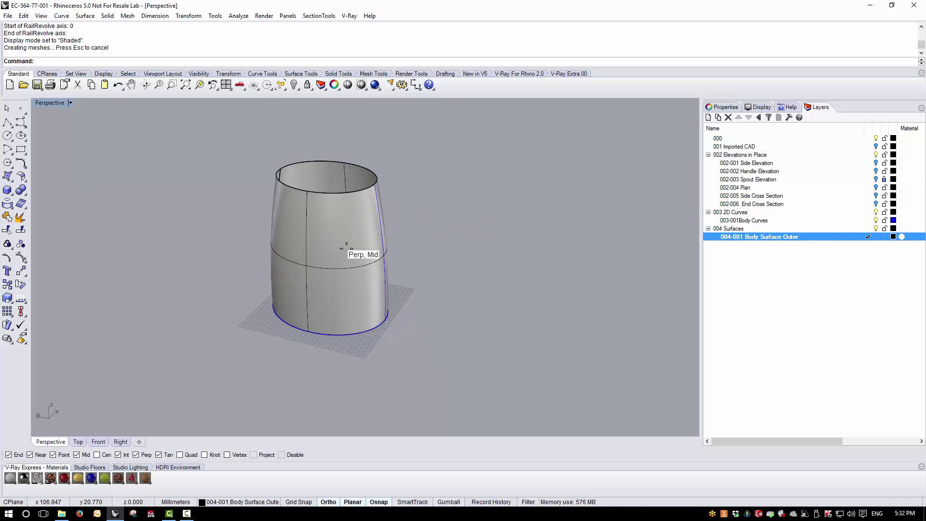
Turn on the body surface's control points, inspect them from several angles, and turn them off.
click(346, 247)
click(7, 257)
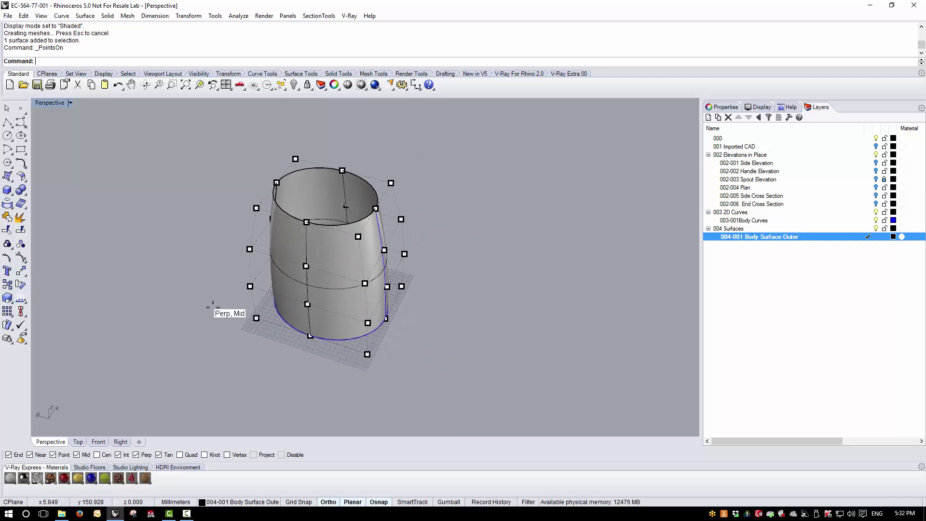
right_drag(213, 302, 237, 259)
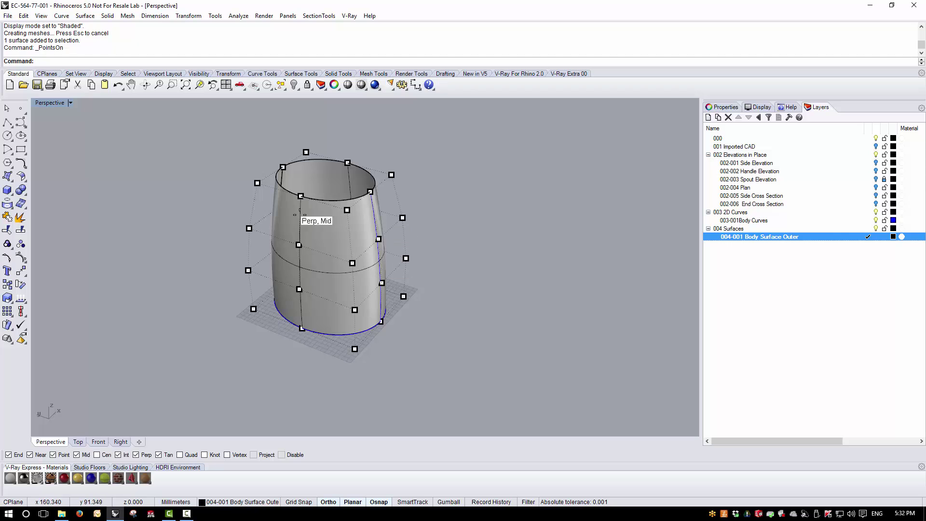
right_drag(272, 313, 277, 275)
key(Escape)
Look up the body surface's object description with the What command, and close it after reading.
click(343, 214)
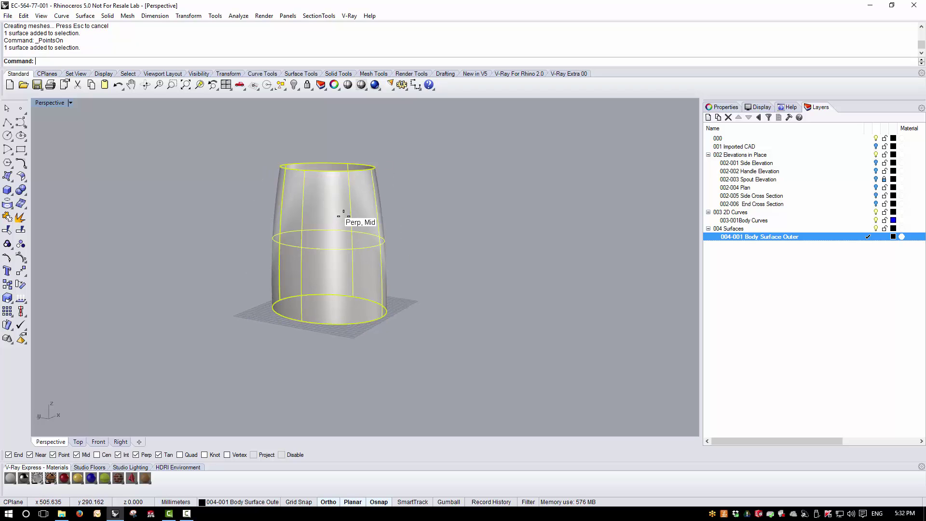
text(What)
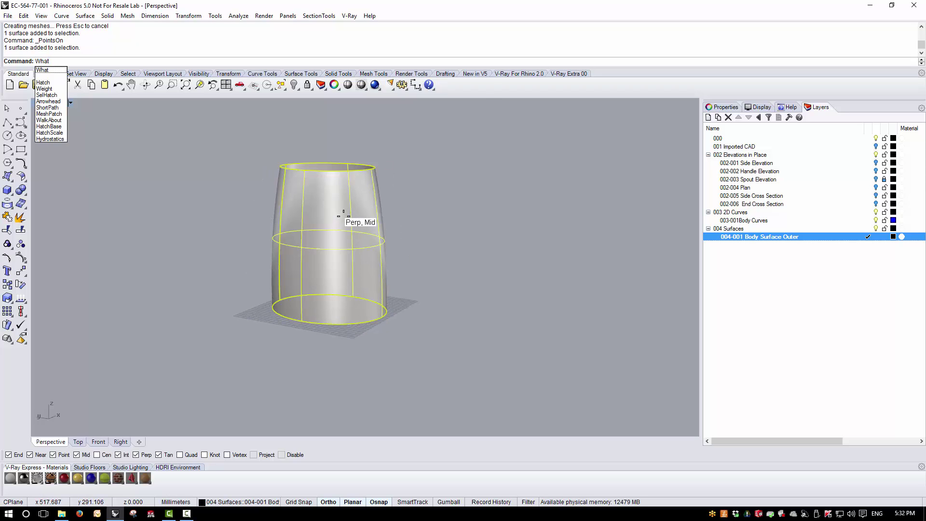
key(Return)
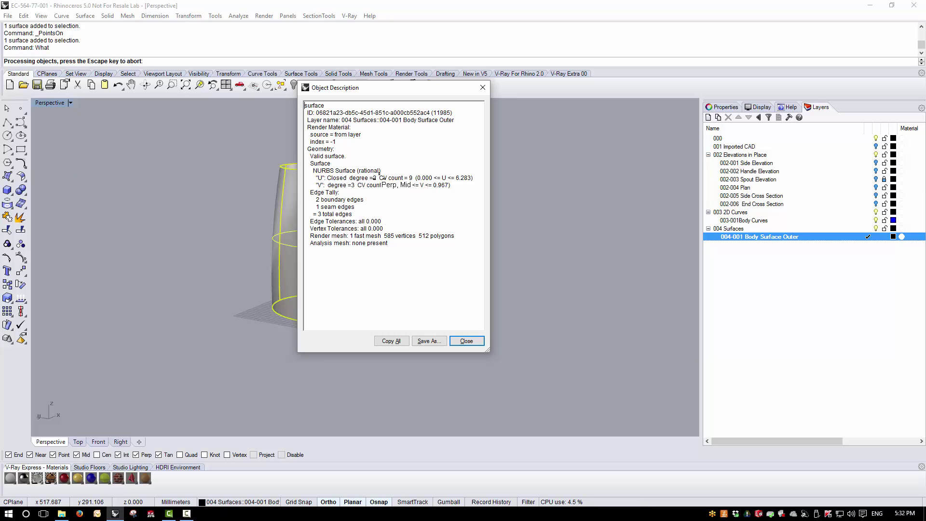
click(466, 340)
mouse_move(248, 286)
right_down()
mouse_move(426, 264)
mouse_move(244, 296)
mouse_move(242, 288)
right_up()
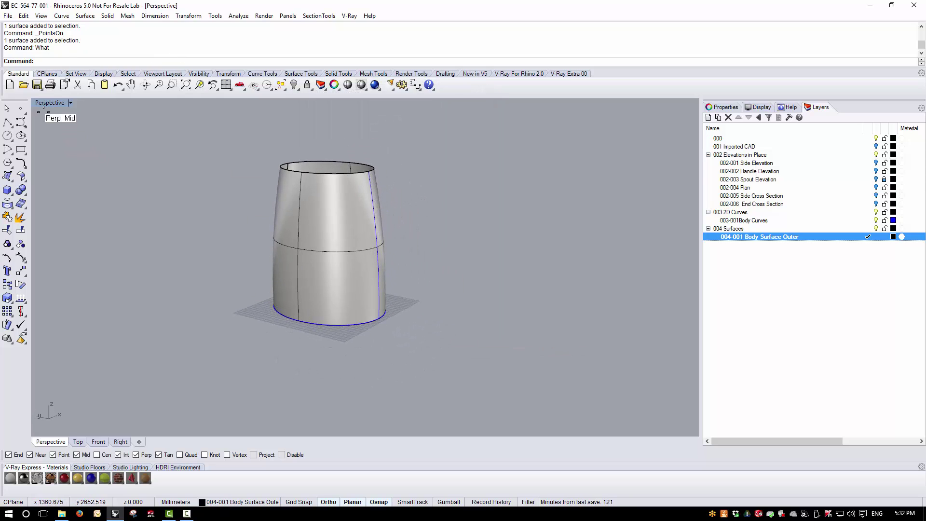
Select the body surface and show the 002-001 Side Elevation layer in the maximized Right view.
click(278, 262)
double_click(53, 101)
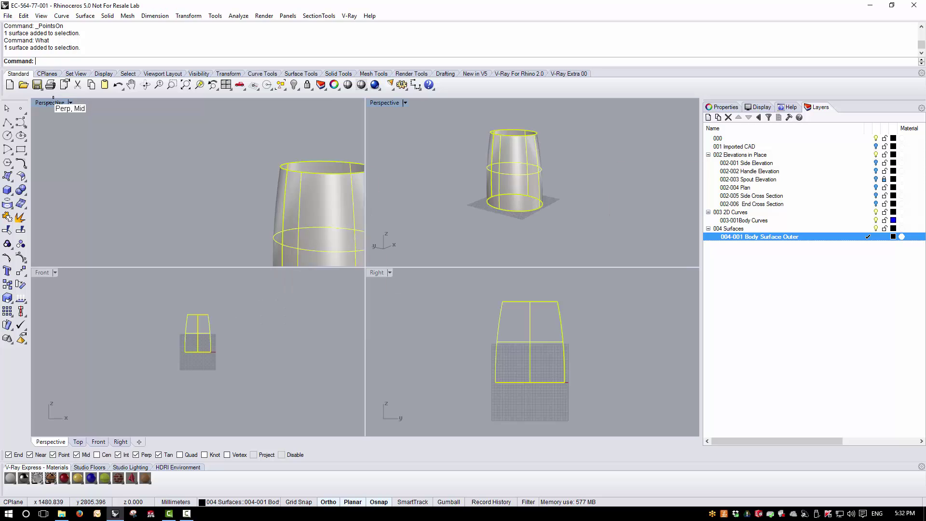
double_click(377, 271)
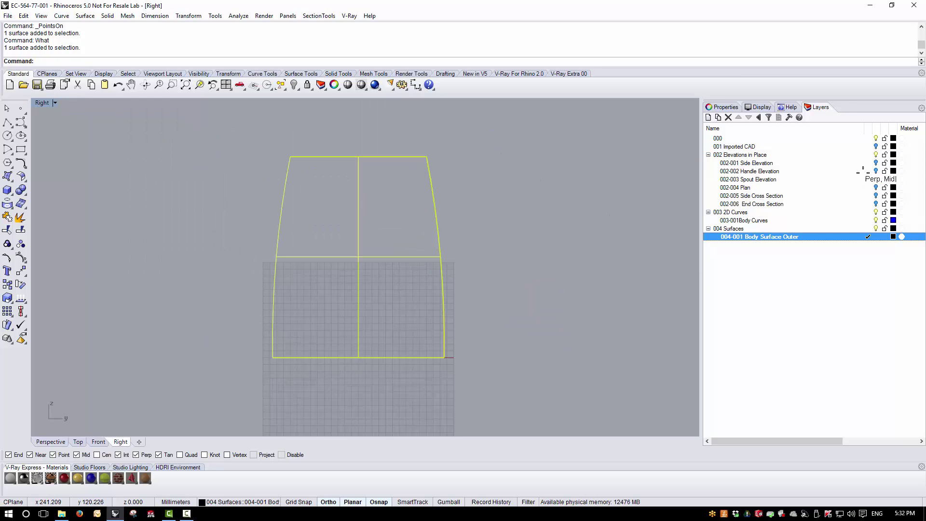
click(875, 163)
Compare the body surface's base, sides and upper edge closely with the side elevation drawing in the Right view.
scroll(442, 357, up, 5)
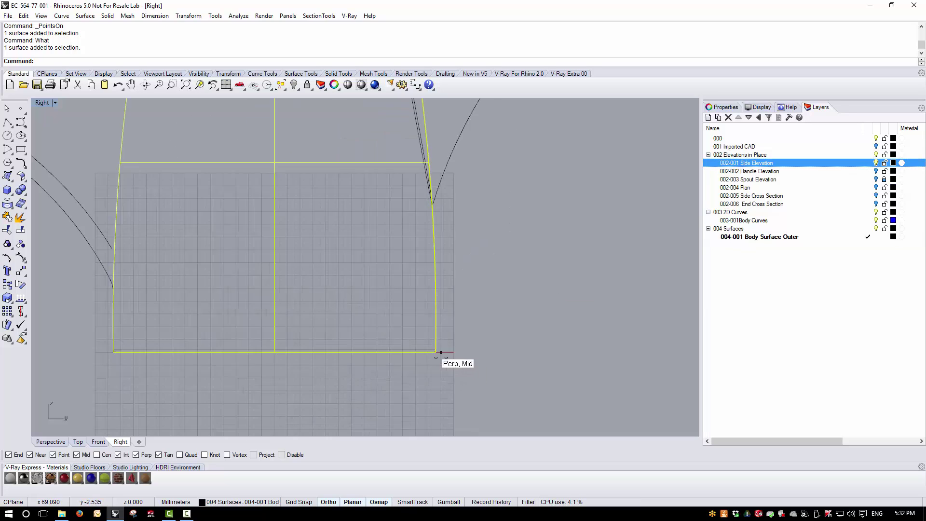
scroll(431, 367, up, 4)
scroll(459, 378, down, 8)
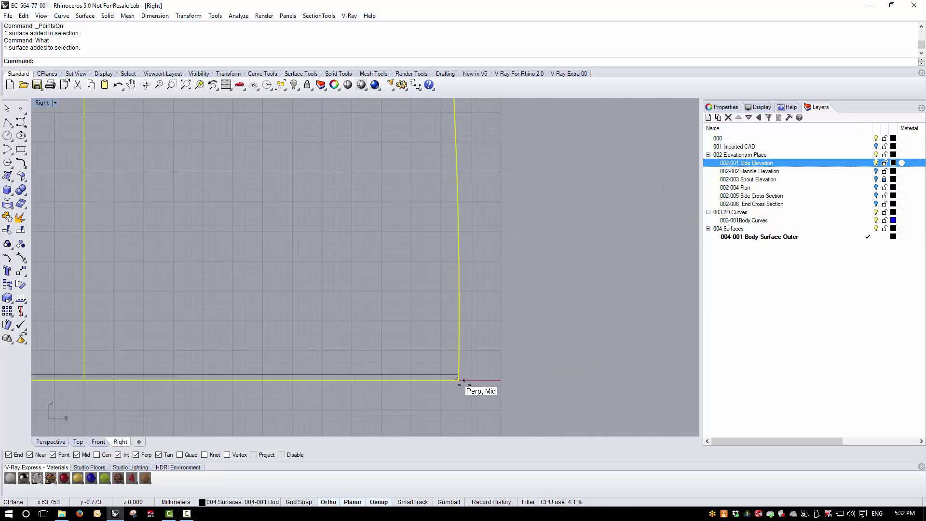
scroll(253, 202, up, 5)
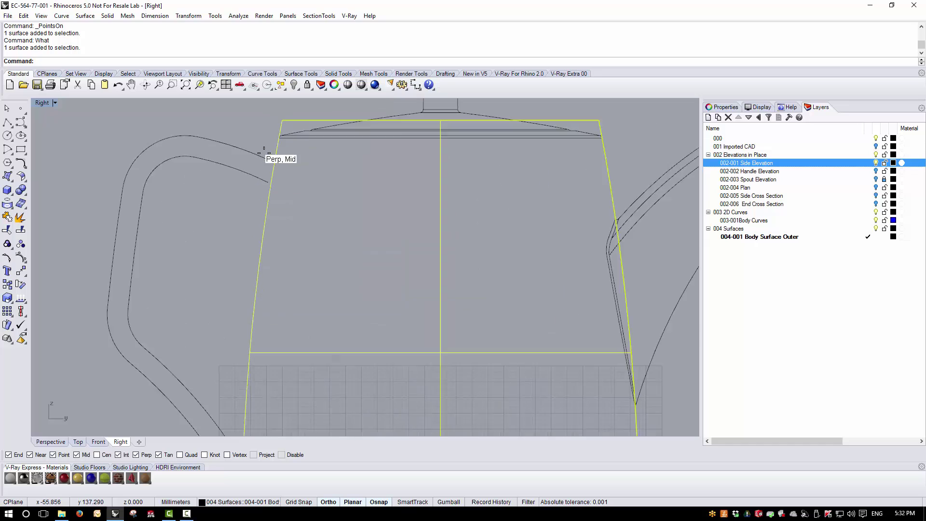
scroll(299, 337, down, 9)
scroll(268, 348, up, 6)
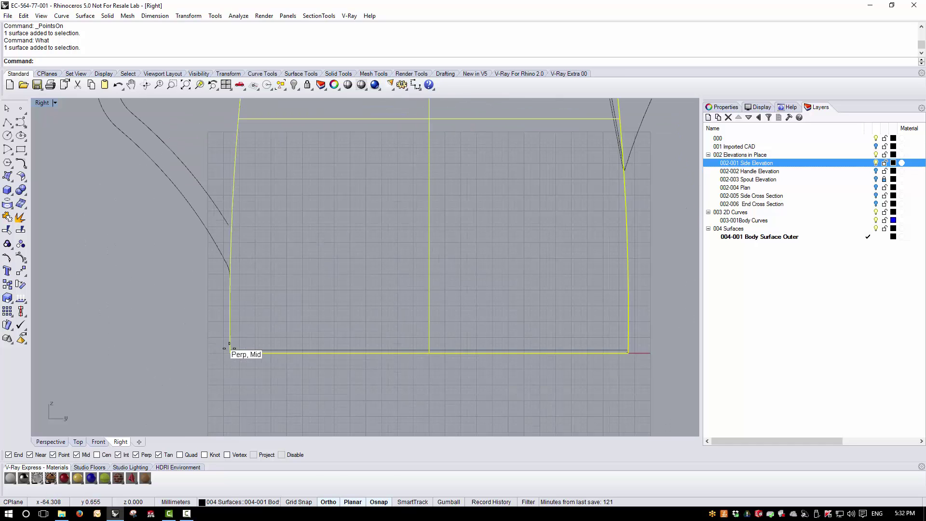
scroll(200, 329, down, 6)
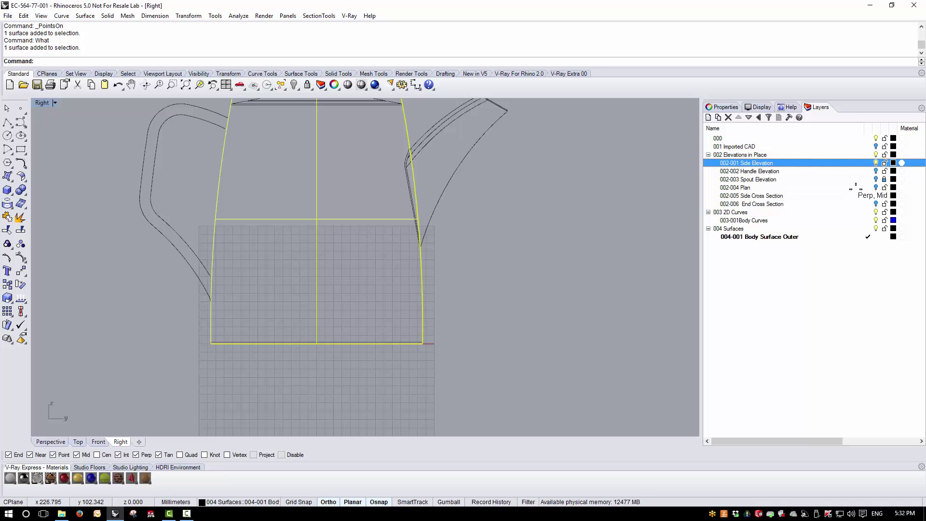
Replace the visible side elevation layer with 002-002 Handle Elevation and compare the body surface with it in the maximized Front view.
click(876, 171)
click(876, 163)
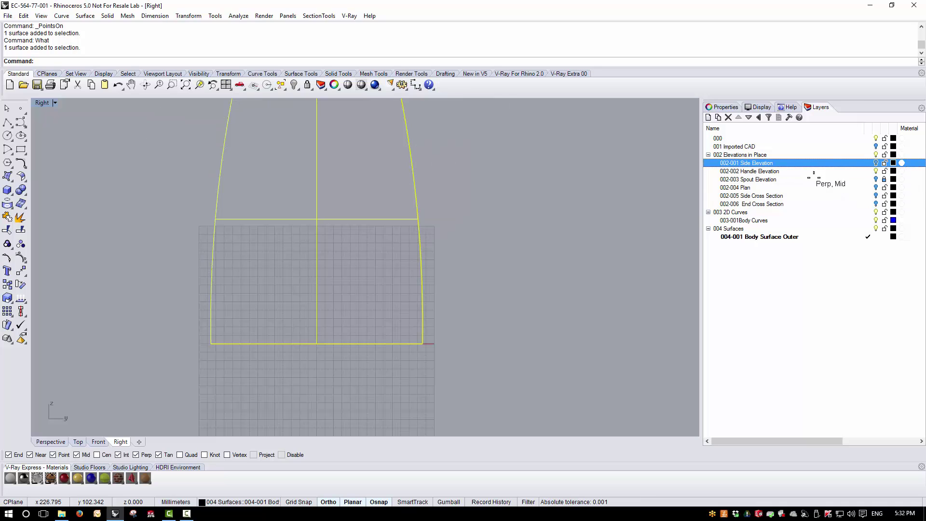
double_click(44, 102)
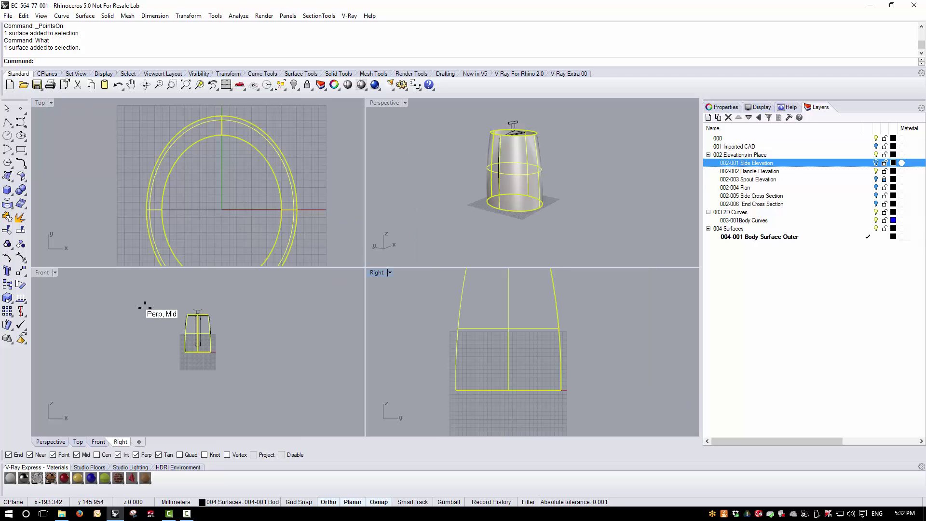
double_click(42, 273)
scroll(326, 202, up, 5)
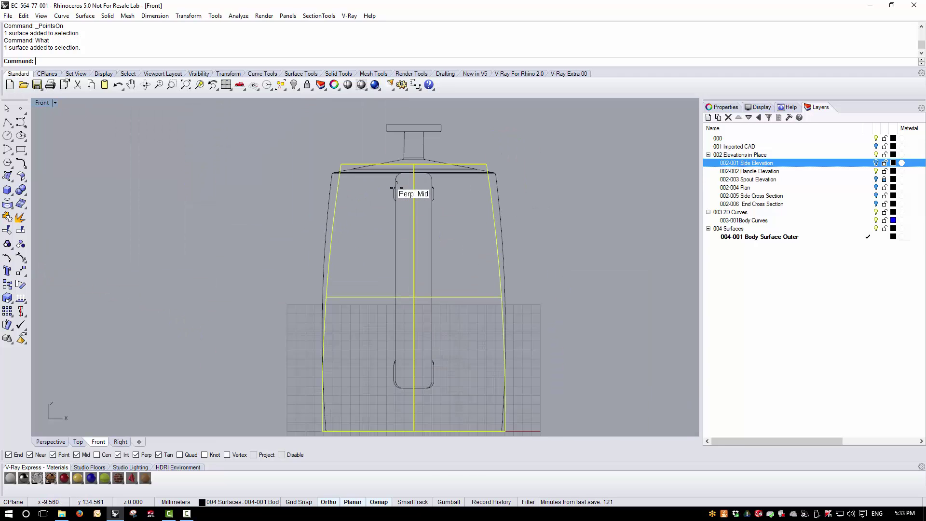
scroll(355, 227, down, 1)
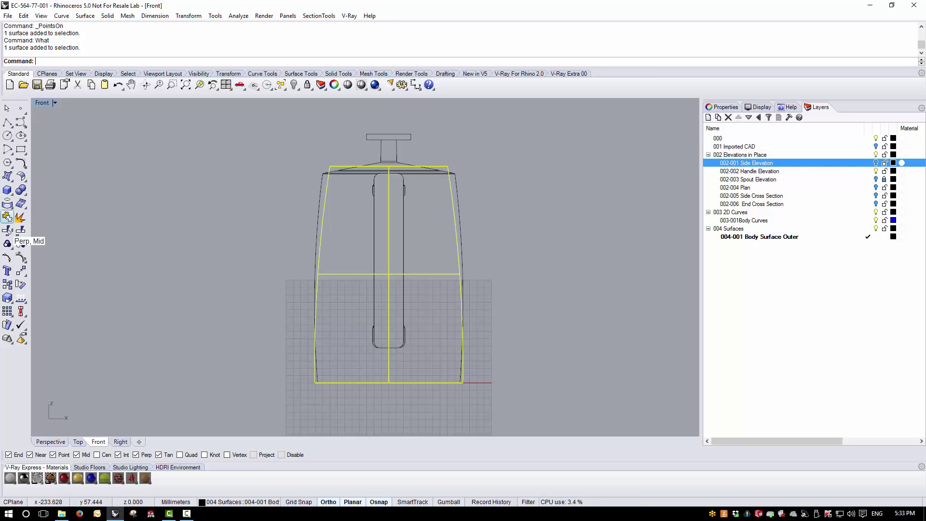
Turn on the body surface's control points, with the 003 2D Curves layer hidden and 002-002 Handle Elevation locked.
click(8, 243)
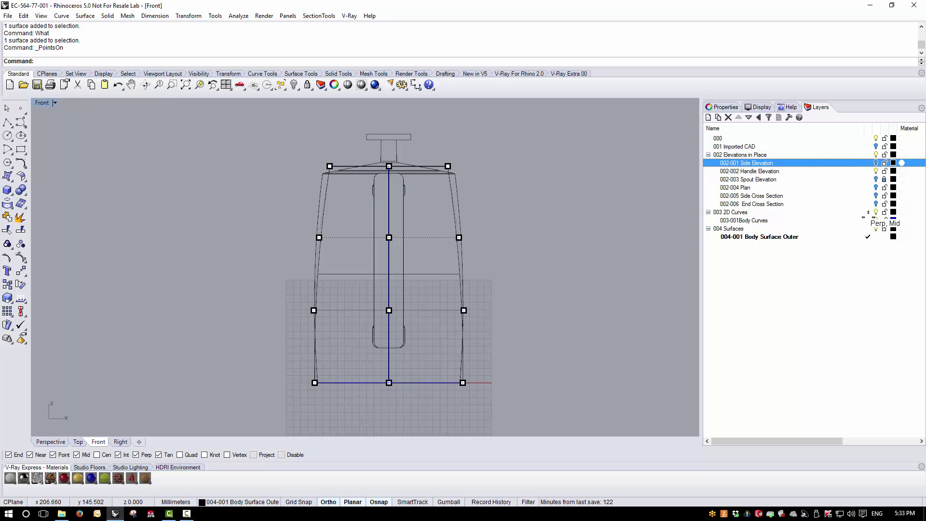
click(873, 212)
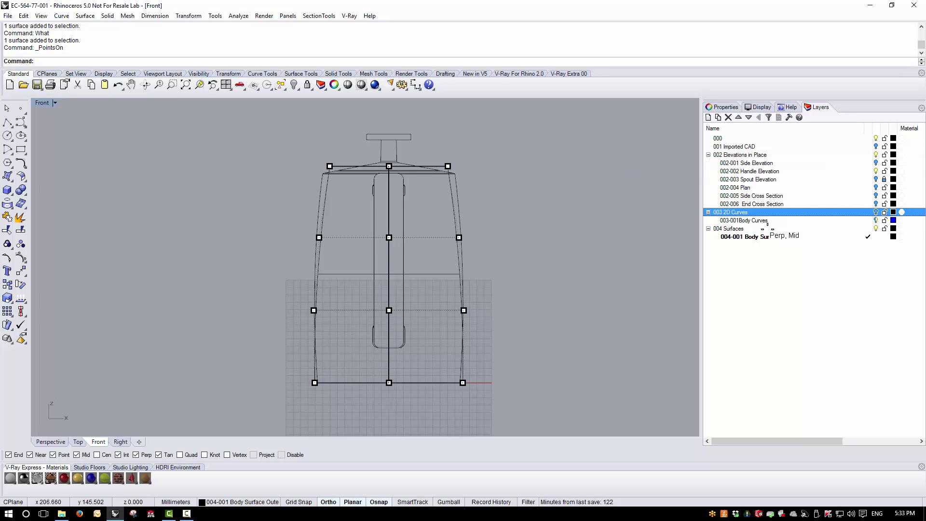
click(884, 171)
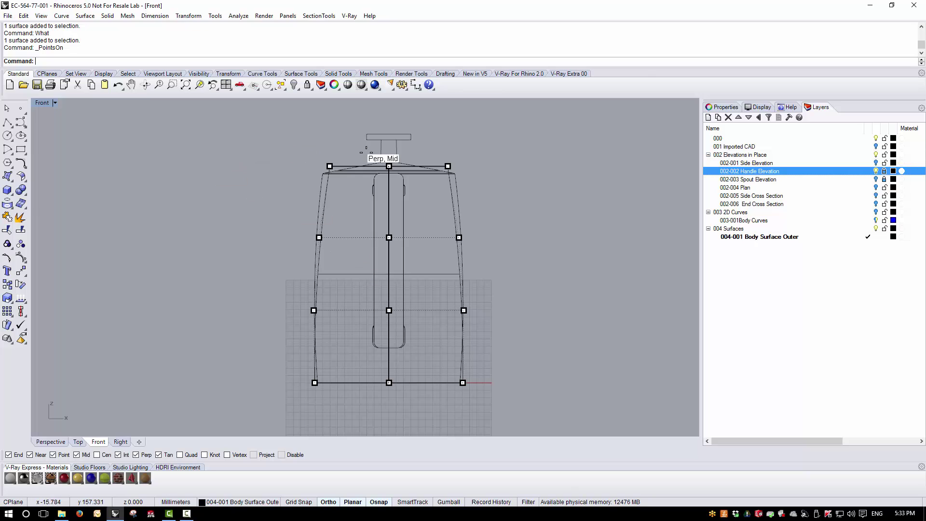
Set the Front view to Ghosted display and examine the surface's sides against the handle elevation outline.
click(54, 102)
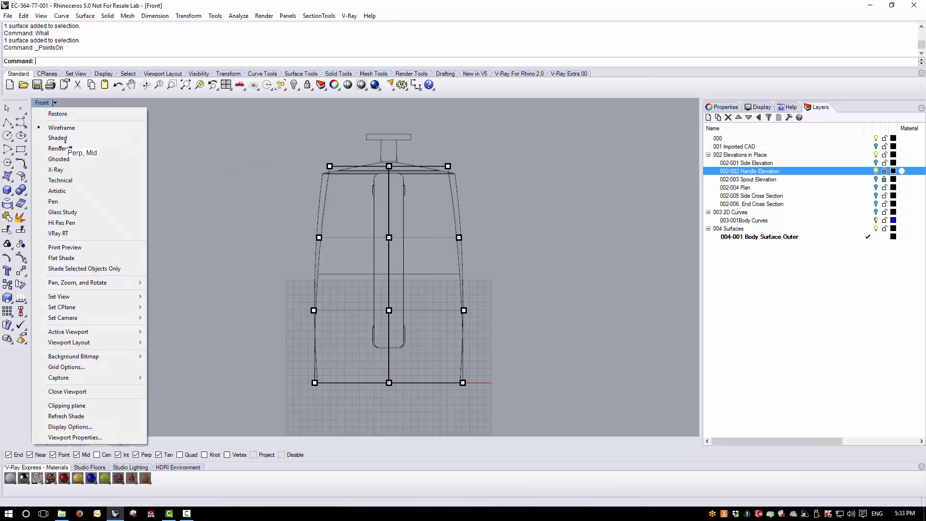
click(57, 158)
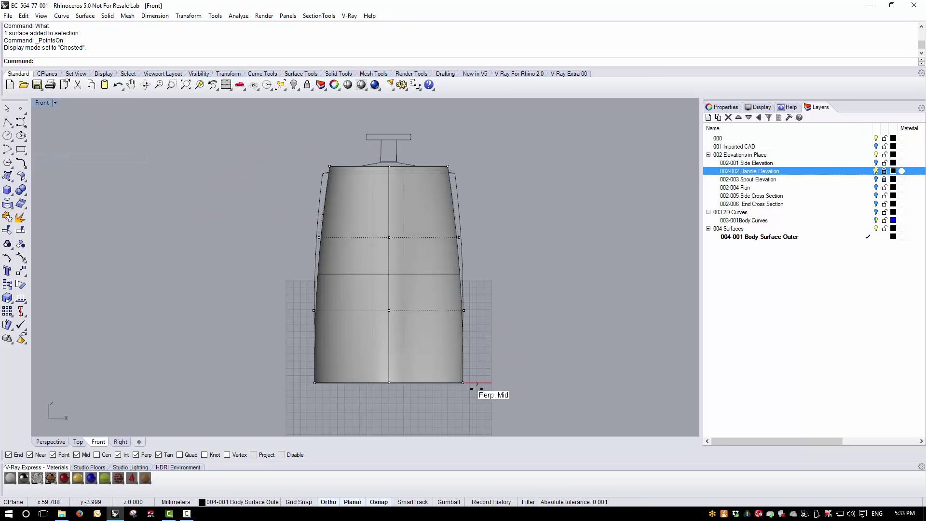
scroll(344, 167, up, 3)
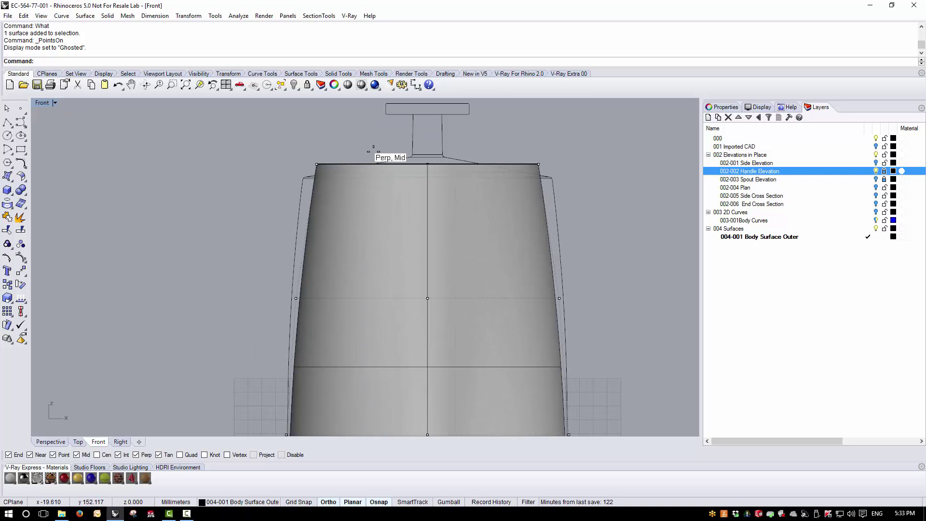
scroll(369, 147, down, 3)
scroll(339, 314, up, 1)
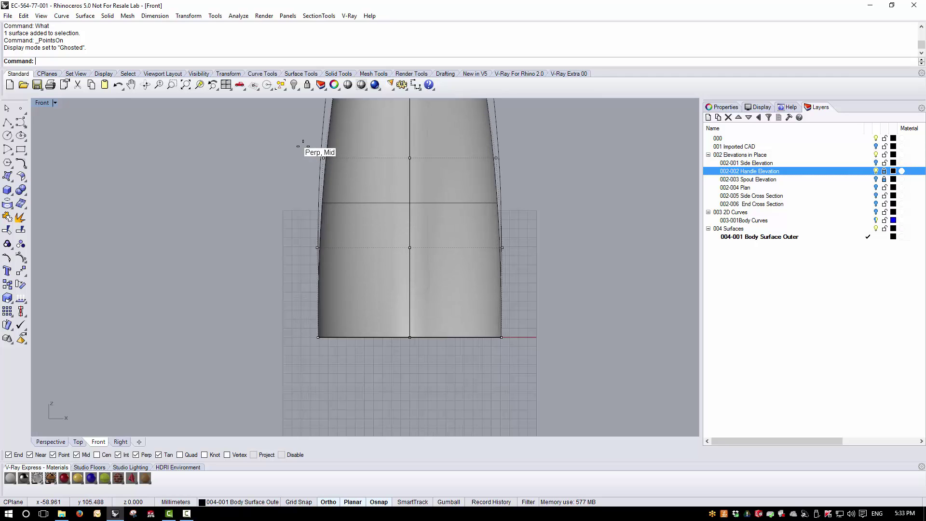
Select the outer control points on both sides of the surface's second row from the top, and check them in the Perspective and Right views.
drag(315, 152, 502, 166)
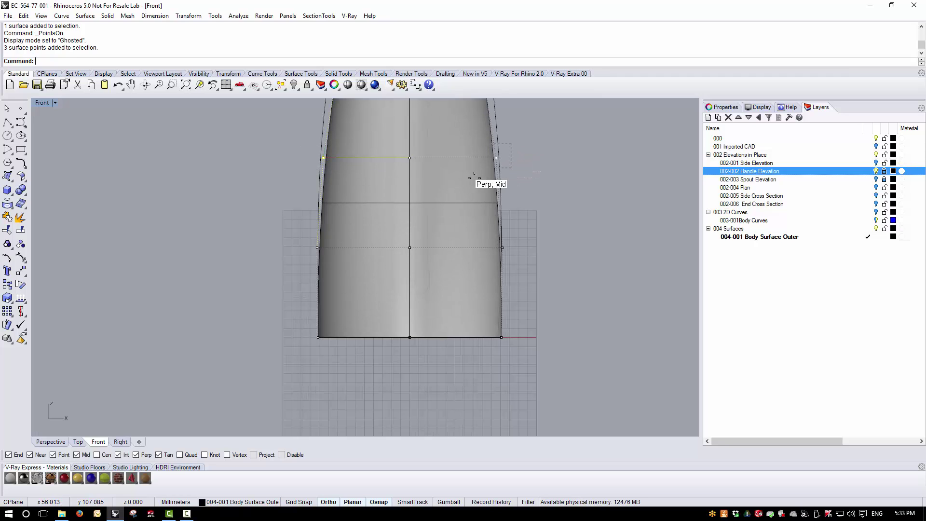
scroll(557, 209, down, 3)
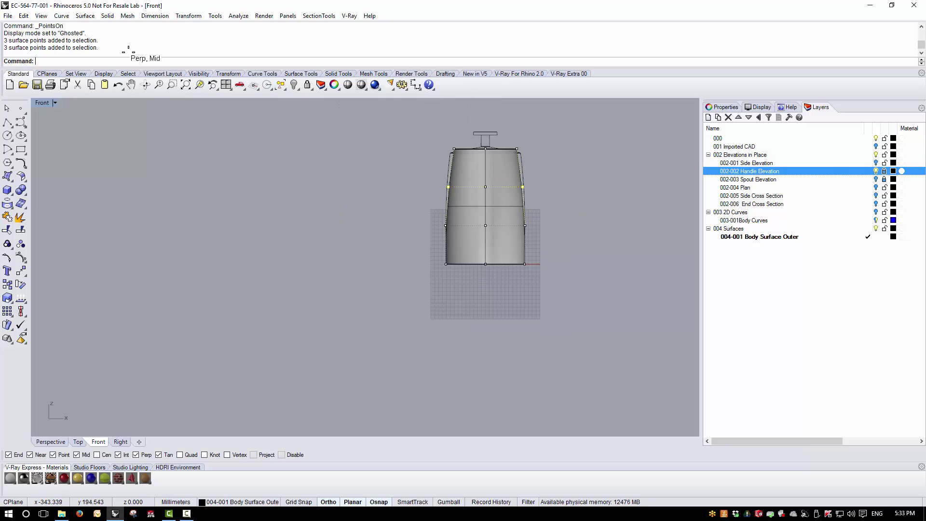
double_click(42, 102)
scroll(508, 157, up, 4)
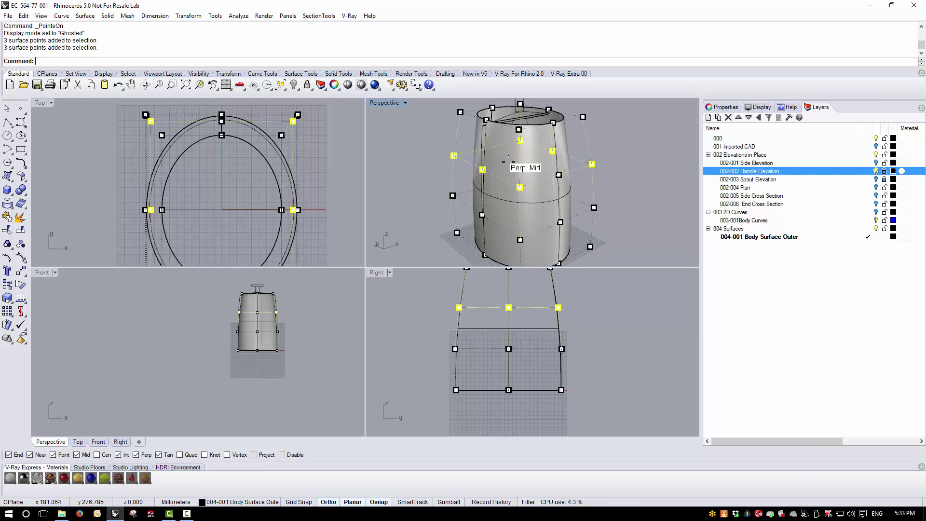
right_drag(532, 195, 456, 200)
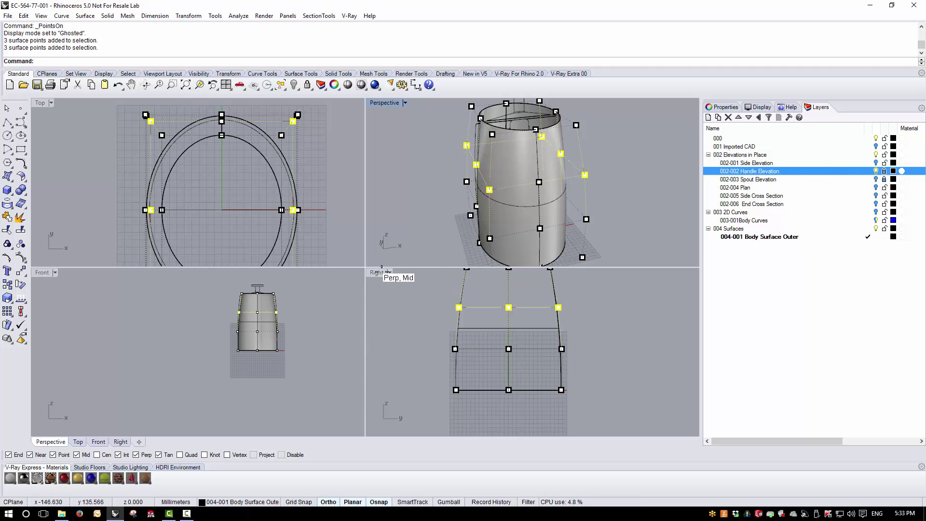
double_click(380, 271)
scroll(381, 327, down, 3)
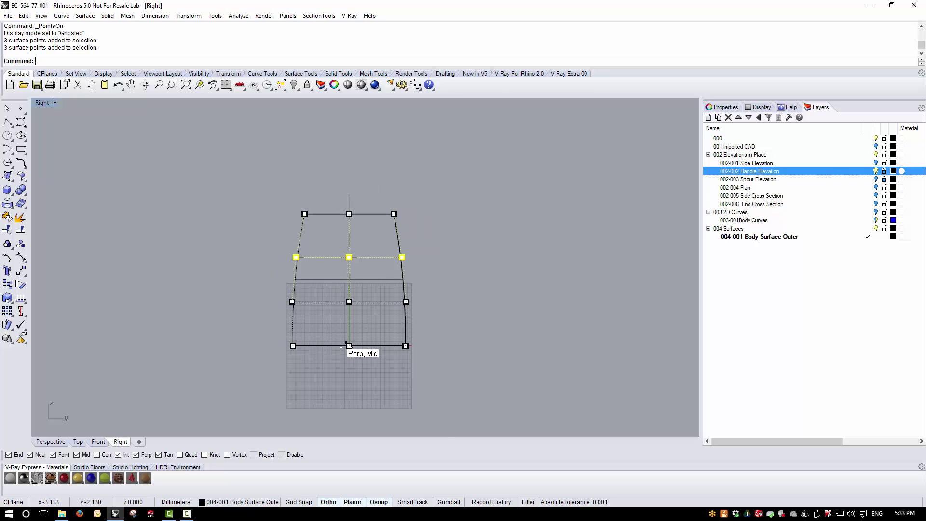
scroll(345, 348, up, 3)
Return to the maximized Front view and set its display to Wireframe so the handle elevation outline shows through the body surface.
double_click(44, 102)
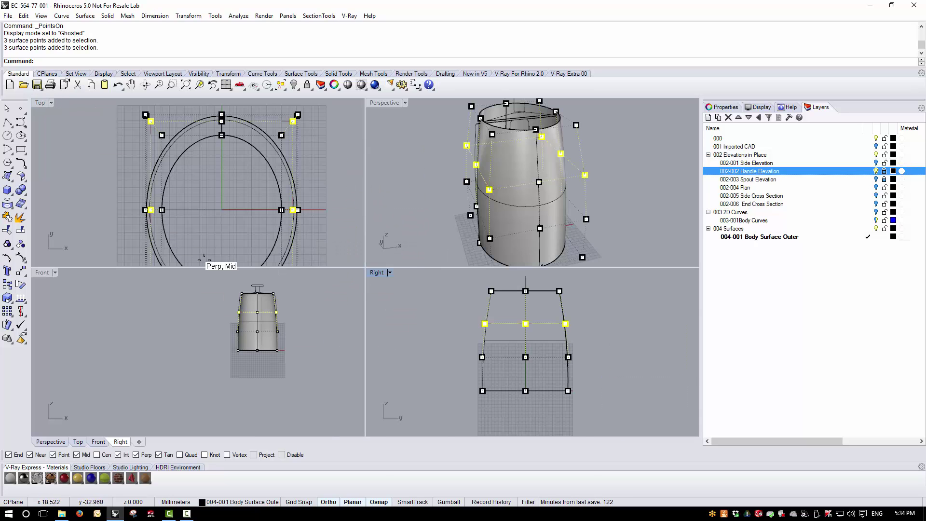
double_click(42, 273)
scroll(509, 154, up, 5)
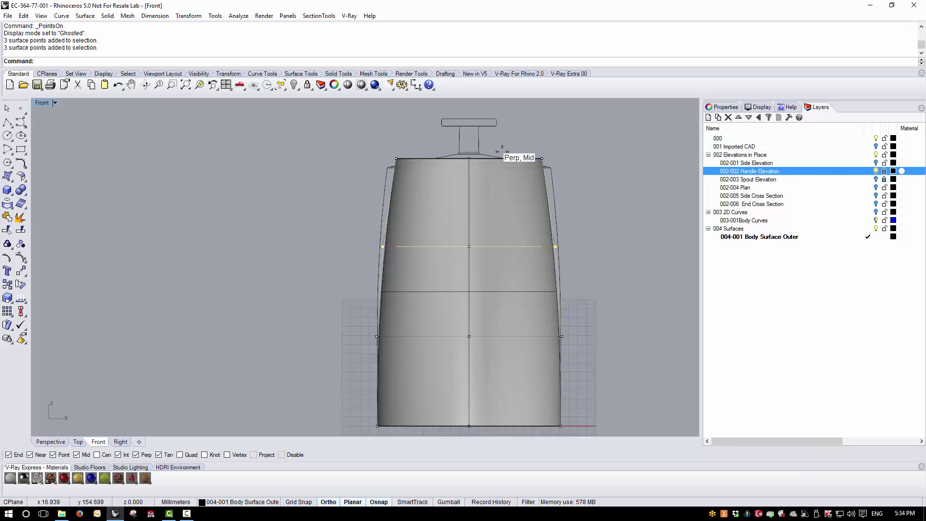
click(55, 102)
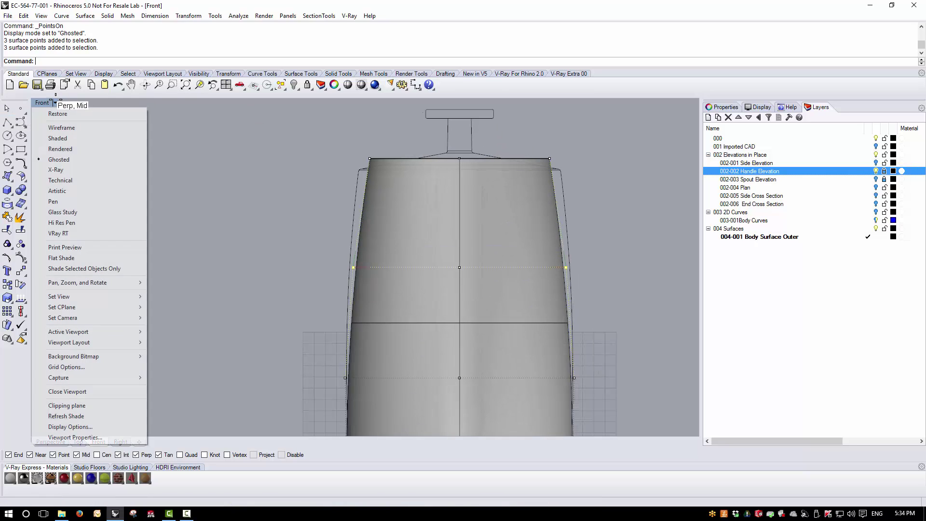
click(60, 139)
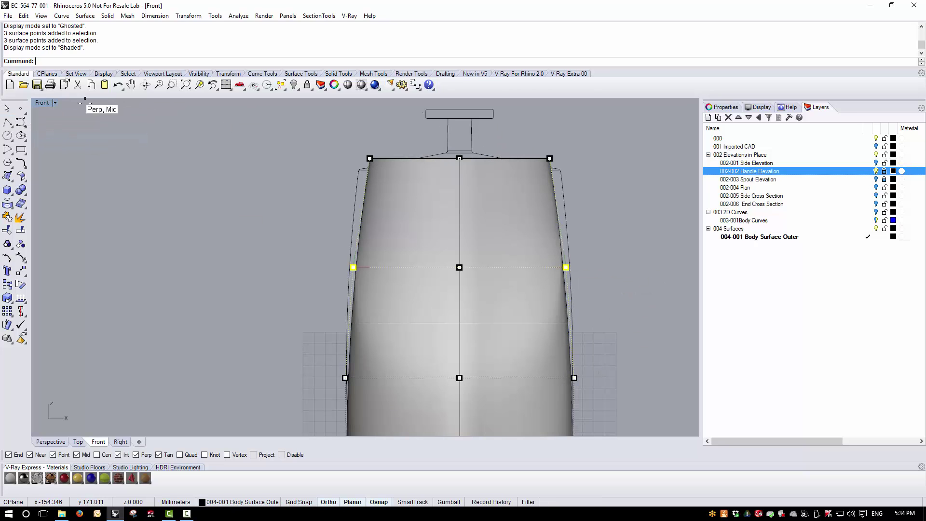
click(54, 103)
click(60, 124)
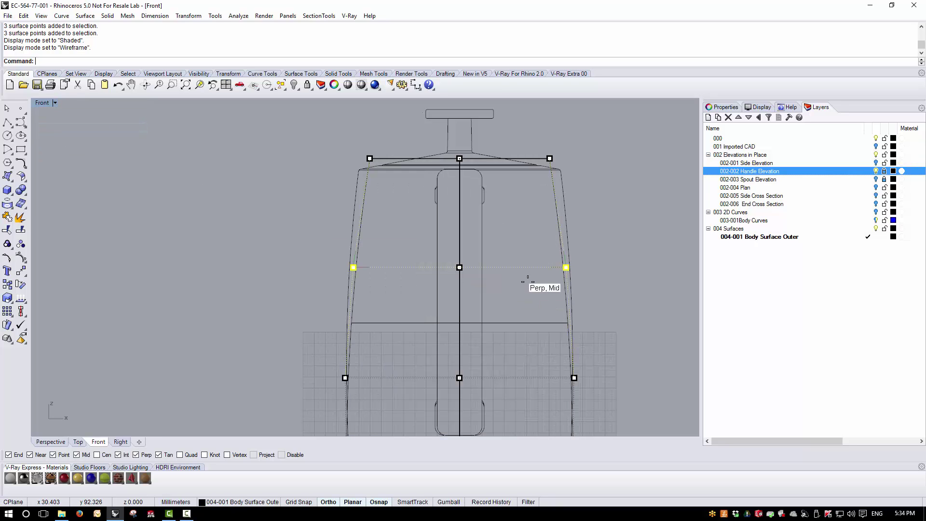
scroll(527, 281, up, 1)
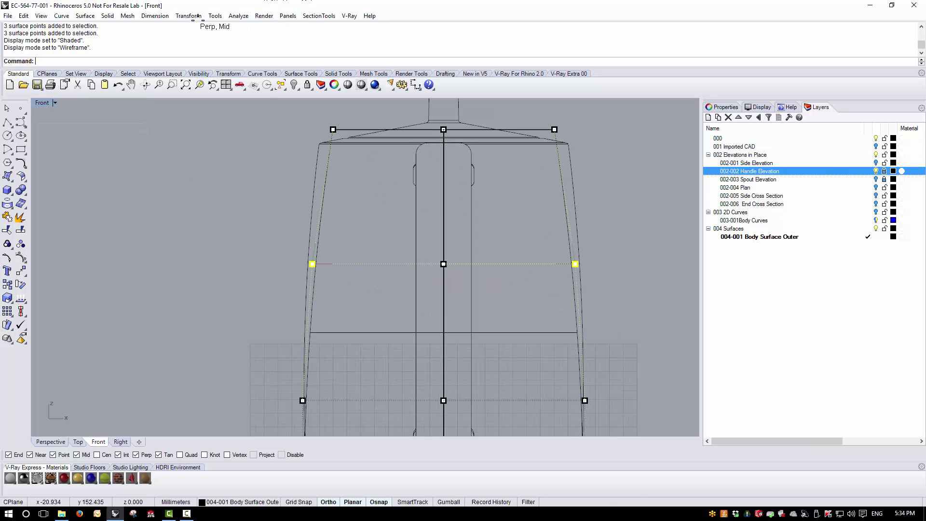
Scale the selected second-row control points outward in one direction from the row's middle point by a factor of about 1.083.
click(188, 16)
mouse_move(217, 69)
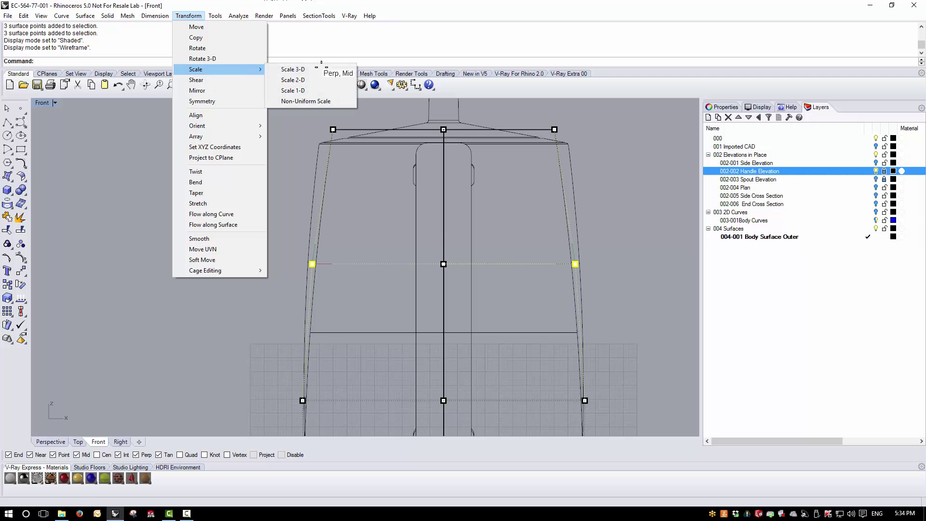
click(320, 90)
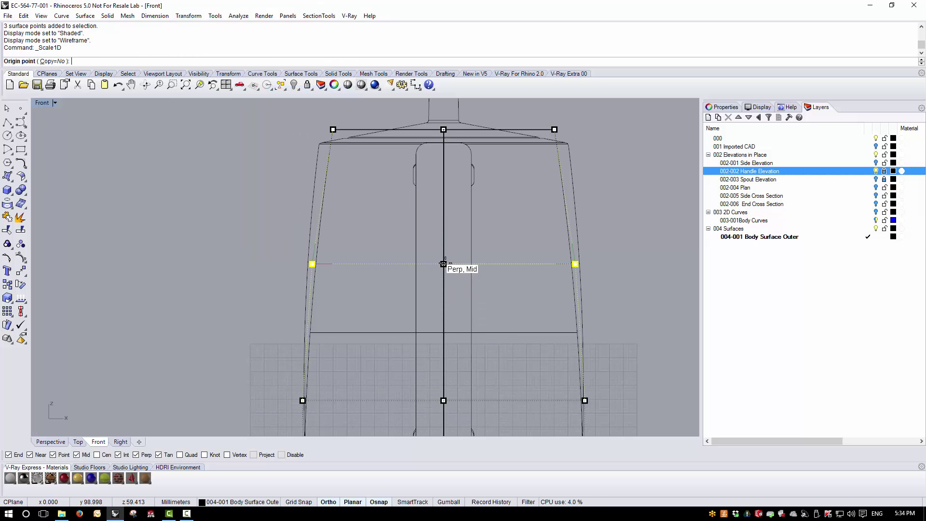
click(443, 264)
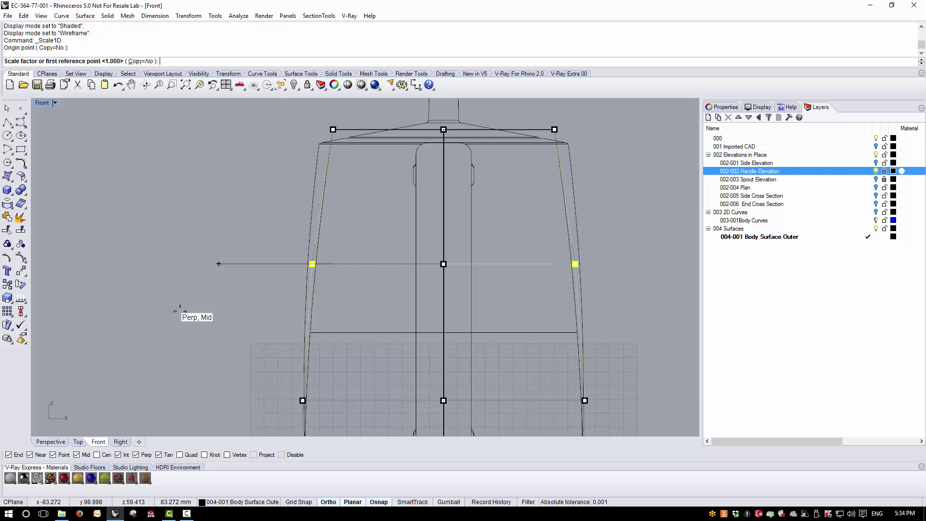
click(107, 299)
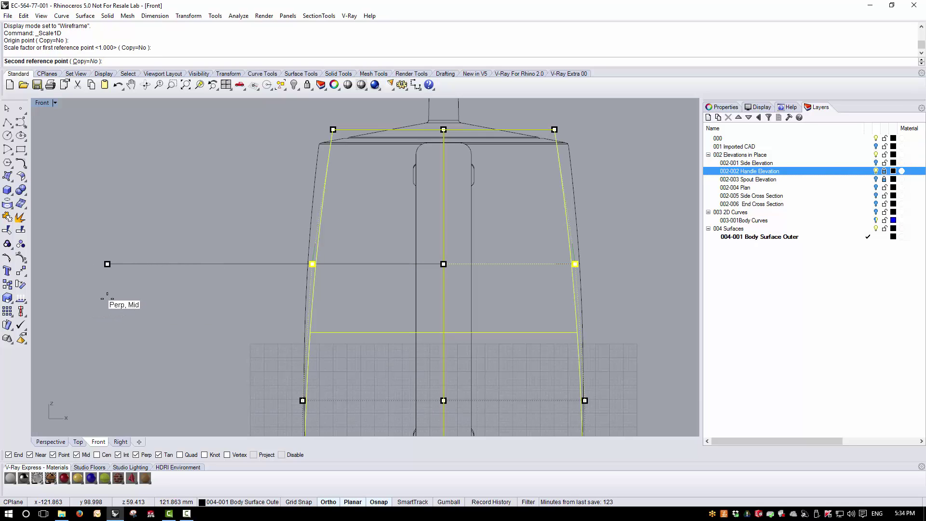
click(79, 299)
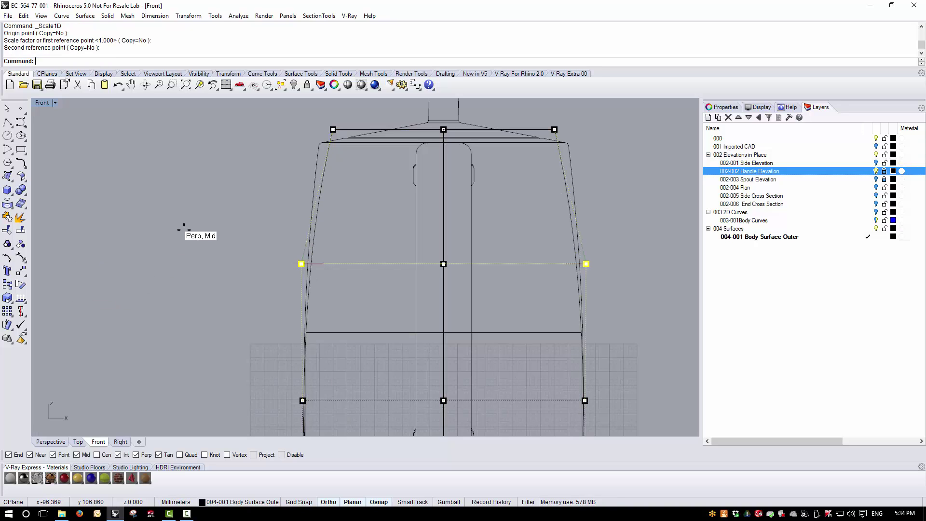
Select the outer control points of the third row from the top and scale them in 1D about the centre by about 1.004.
scroll(193, 270, down, 2)
drag(298, 339, 311, 347)
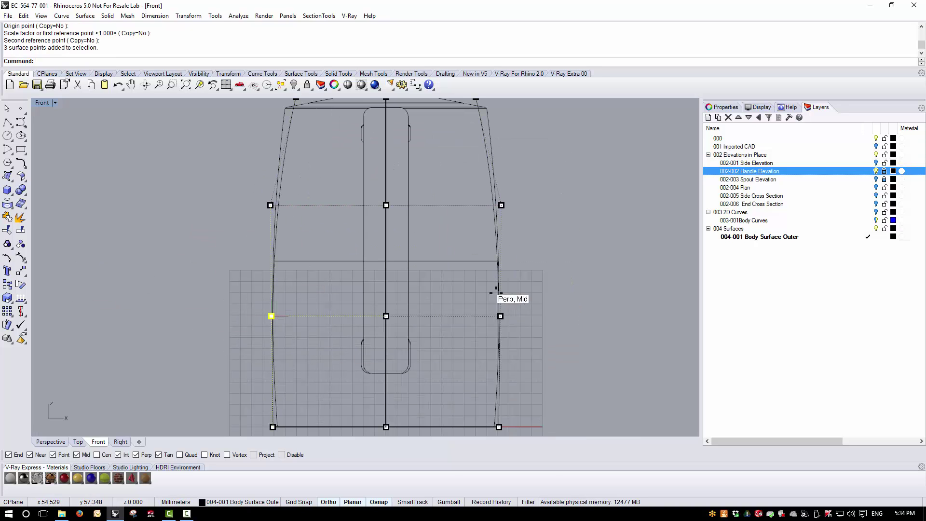
shift+drag(470, 285, 536, 342)
right_click(282, 364)
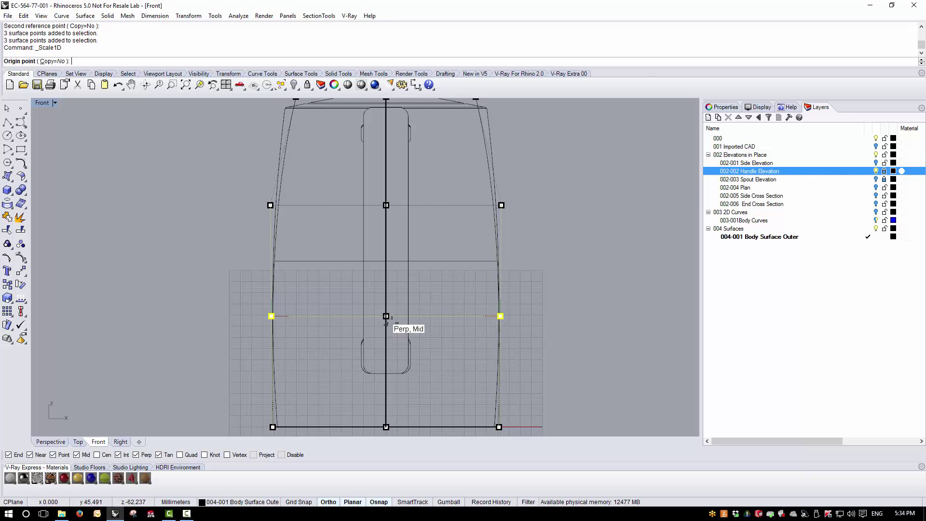
click(386, 317)
scroll(176, 355, up, 4)
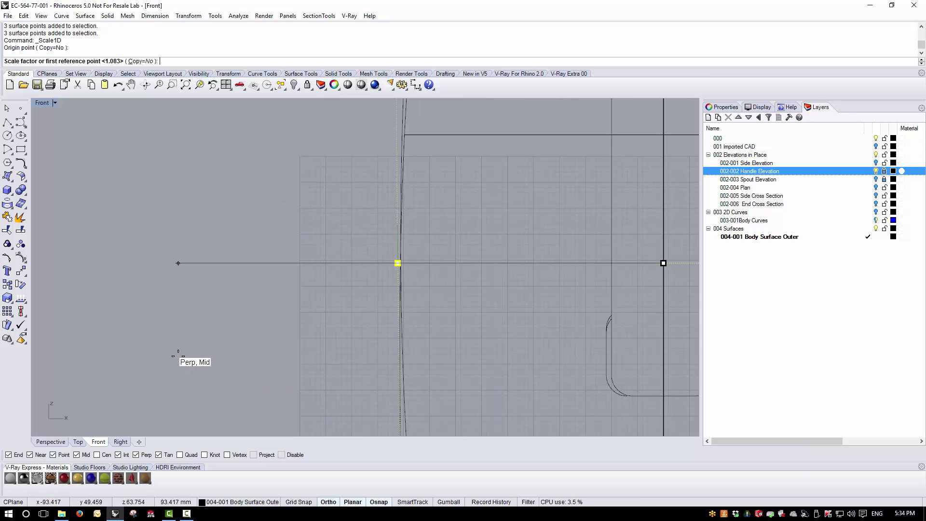
click(176, 356)
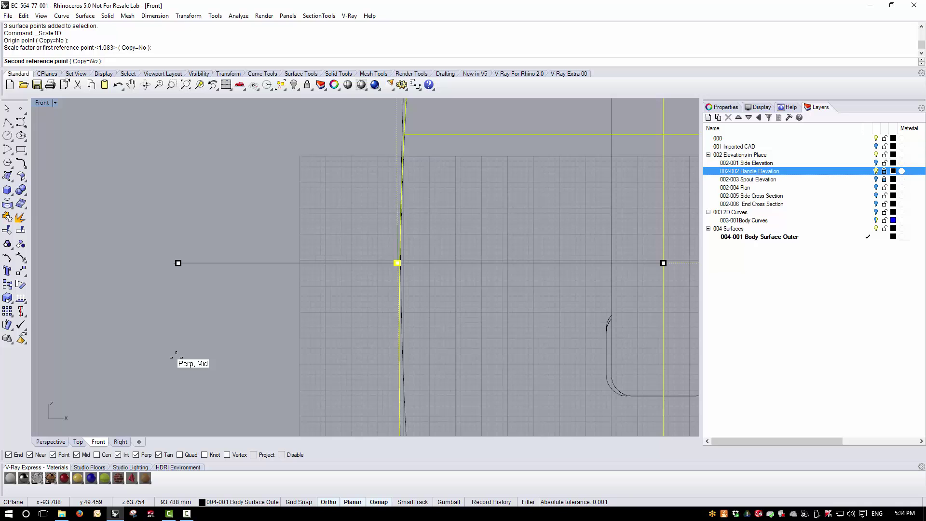
click(176, 357)
Select the outer control points of the bottom row and scale them inward in 1D about the base centre by about 0.962.
scroll(183, 338, down, 2)
scroll(304, 333, down, 3)
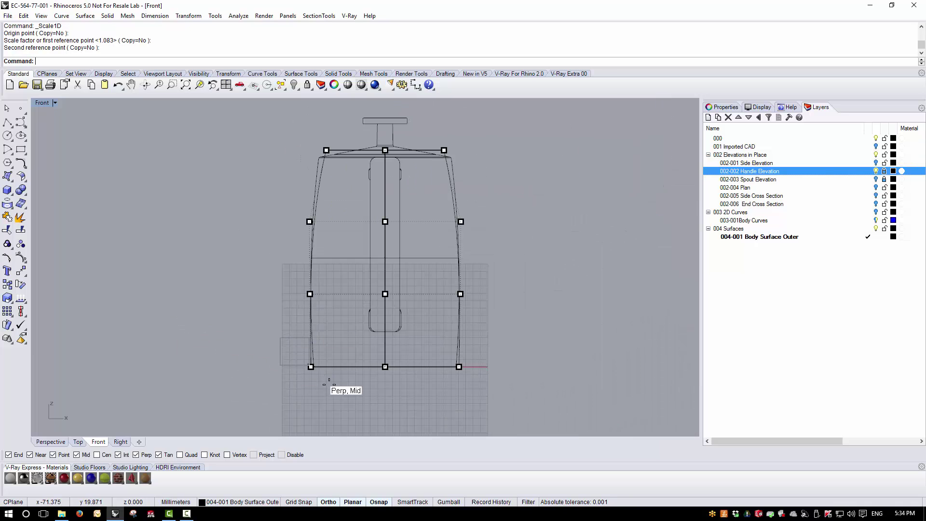
drag(328, 383, 296, 354)
drag(440, 352, 496, 405)
scroll(376, 408, up, 3)
right_click(410, 368)
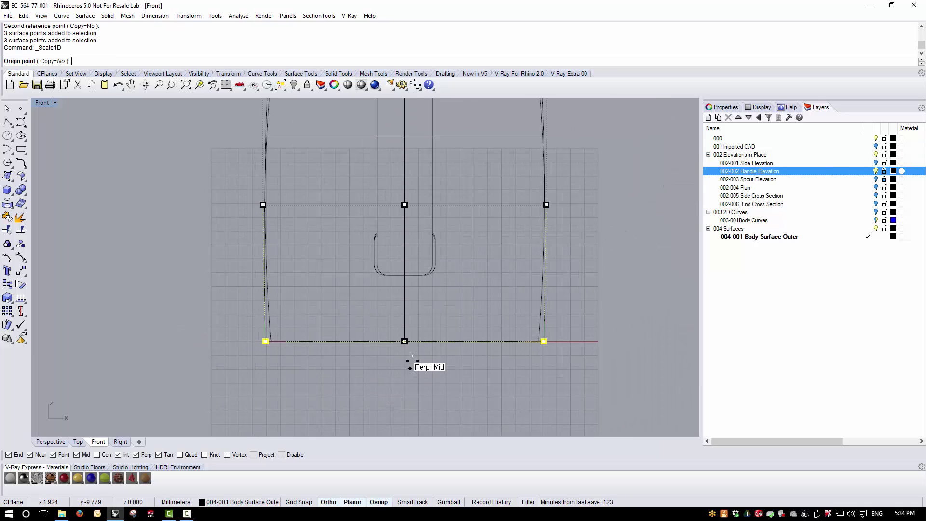
click(405, 341)
click(205, 386)
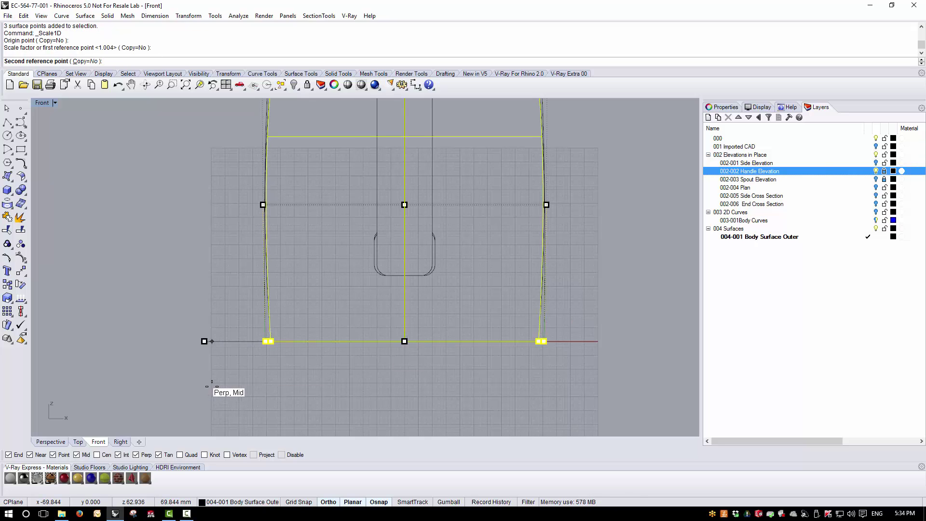
click(212, 386)
Reselect the third row's outer control points and scale them outward in 1D about the centre by about 1.017.
scroll(309, 187, up, 2)
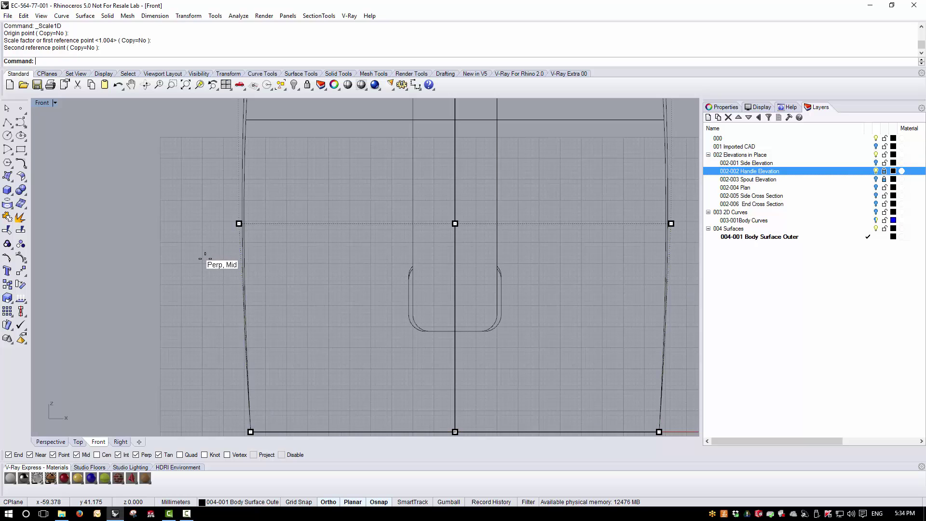
drag(195, 189, 246, 245)
scroll(246, 243, down, 4)
drag(405, 212, 463, 252)
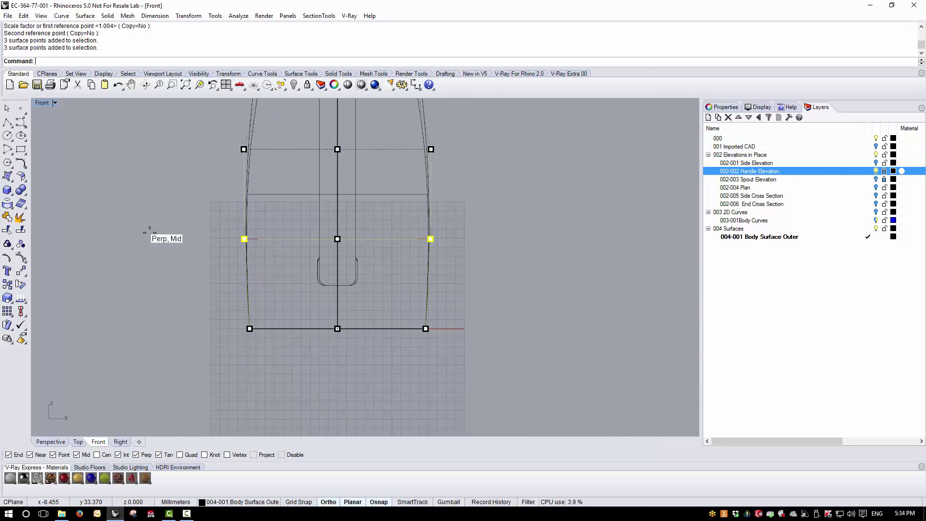
scroll(251, 243, up, 4)
key(Return)
click(484, 241)
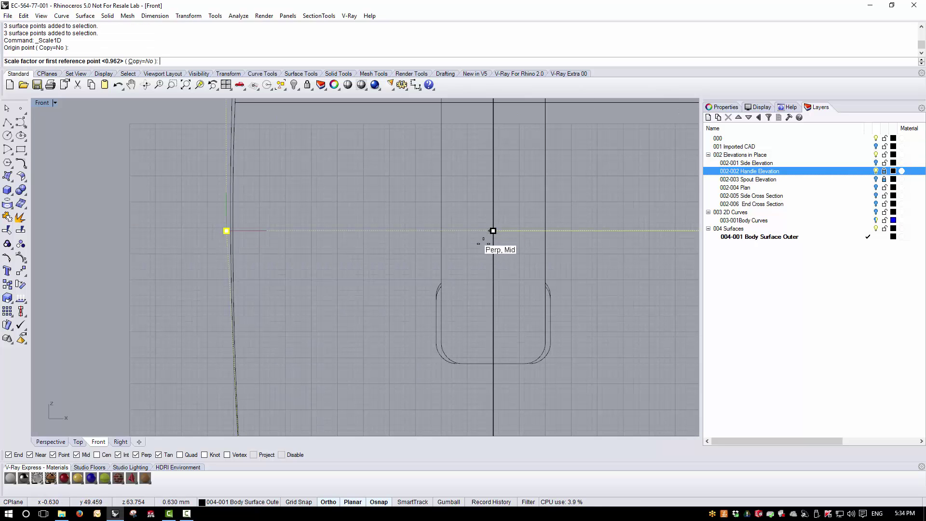
click(145, 265)
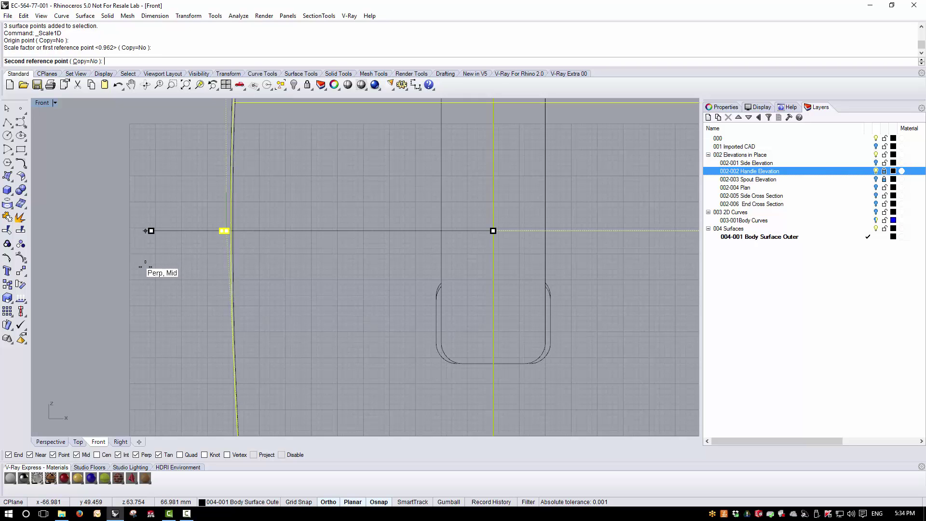
click(145, 264)
Select the outer control points of the top row and scale them outward in 1D about the centre by about 1.100.
scroll(223, 305, down, 5)
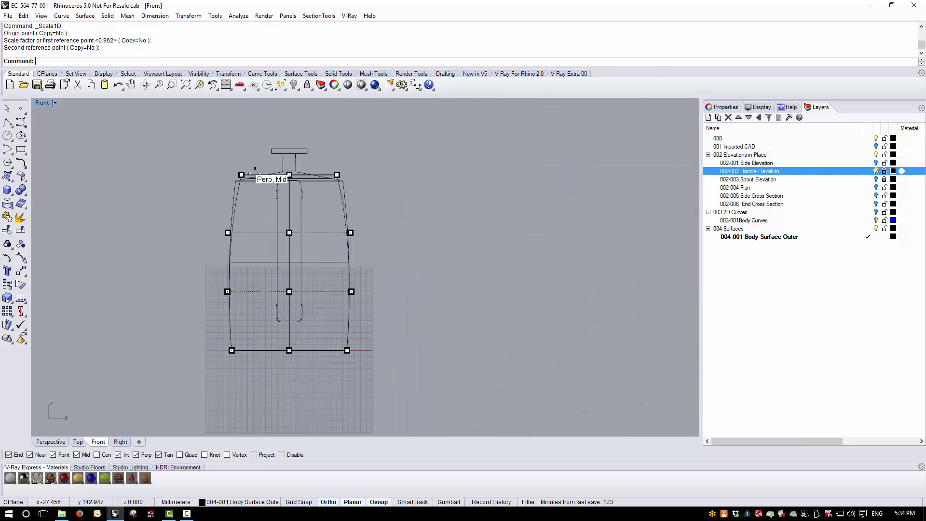
scroll(254, 173, up, 4)
drag(176, 151, 239, 199)
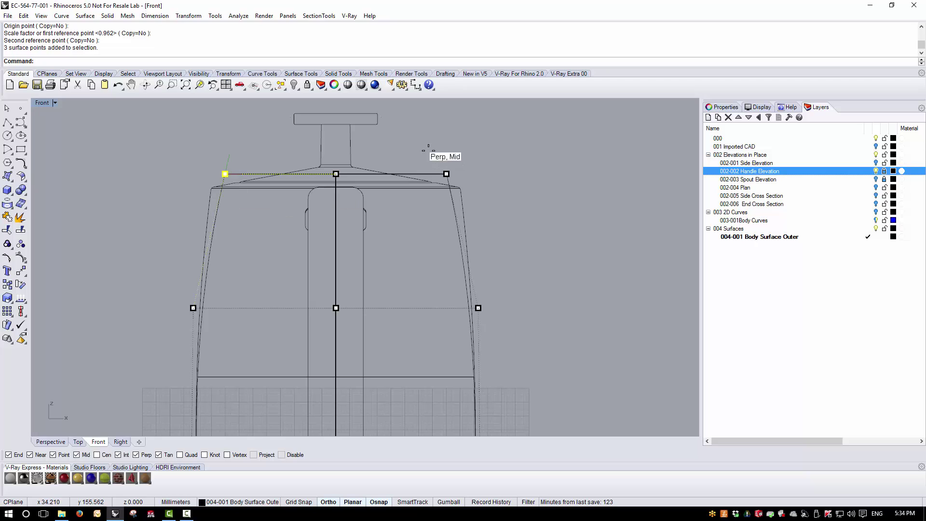
drag(428, 150, 464, 191)
key(Return)
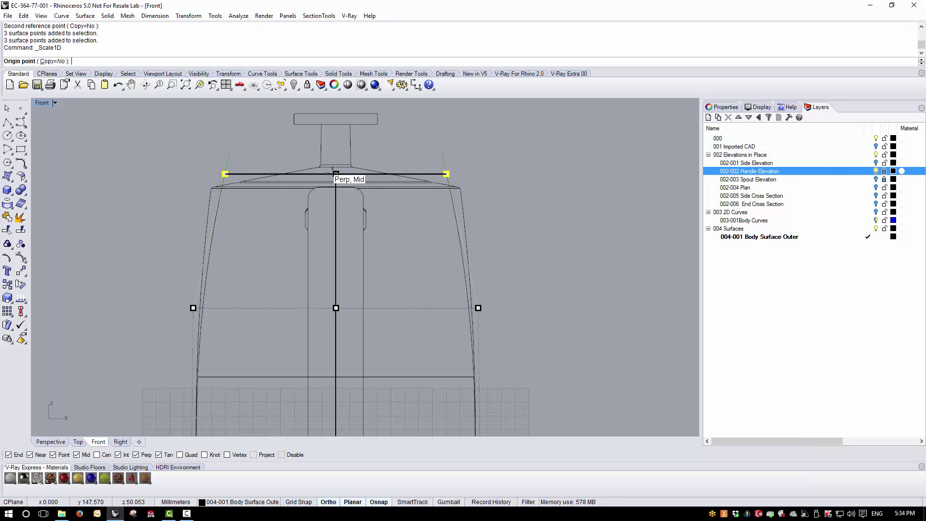
click(335, 174)
click(514, 173)
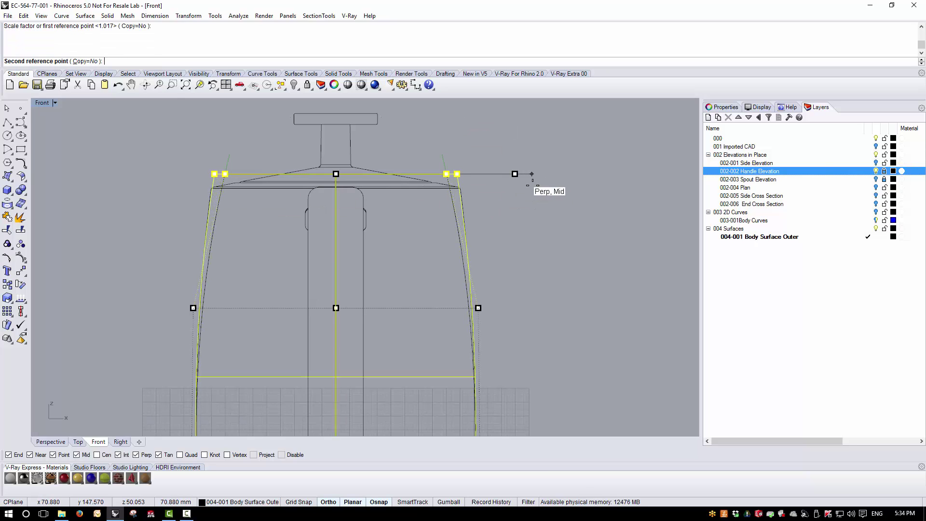
click(532, 174)
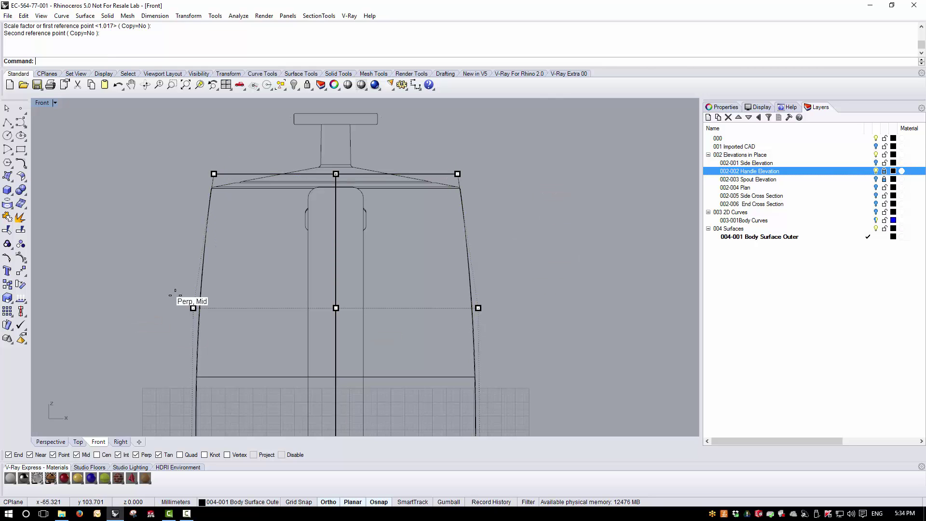
Select the outer control points on both sides of the second row from the top.
drag(179, 273, 263, 334)
shift+drag(470, 284, 506, 325)
scroll(506, 324, up, 5)
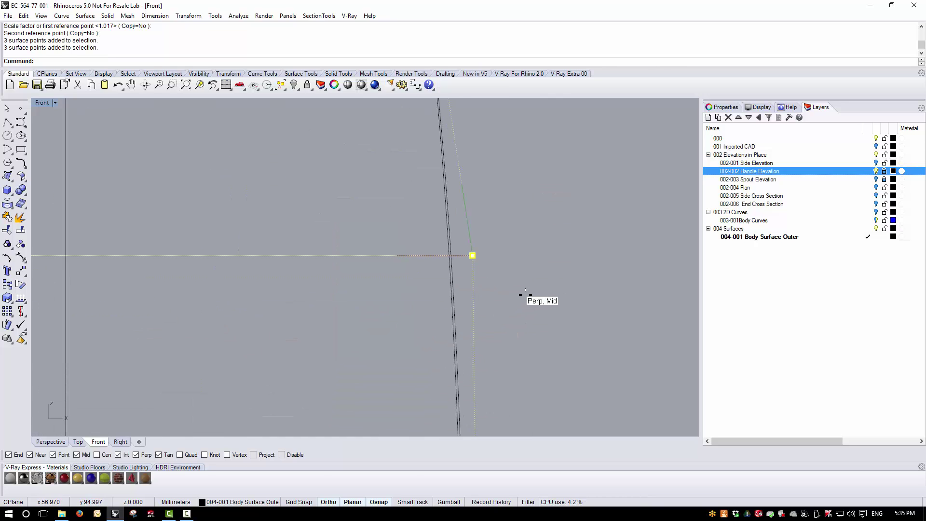
key(Return)
click(599, 294)
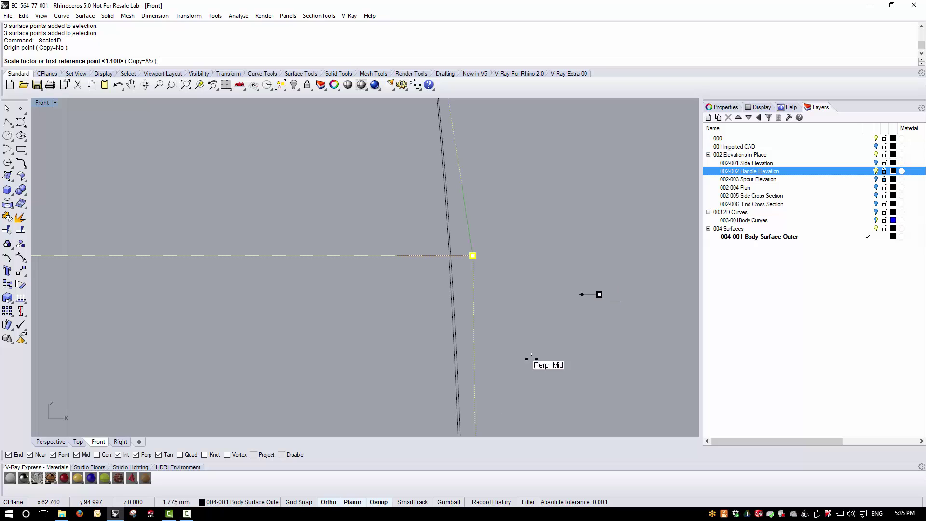
scroll(589, 264, down, 3)
key(Escape)
Scale the selected second-row points slightly inward in 1D from the row's middle point by about 0.993 to match the outline.
key(Return)
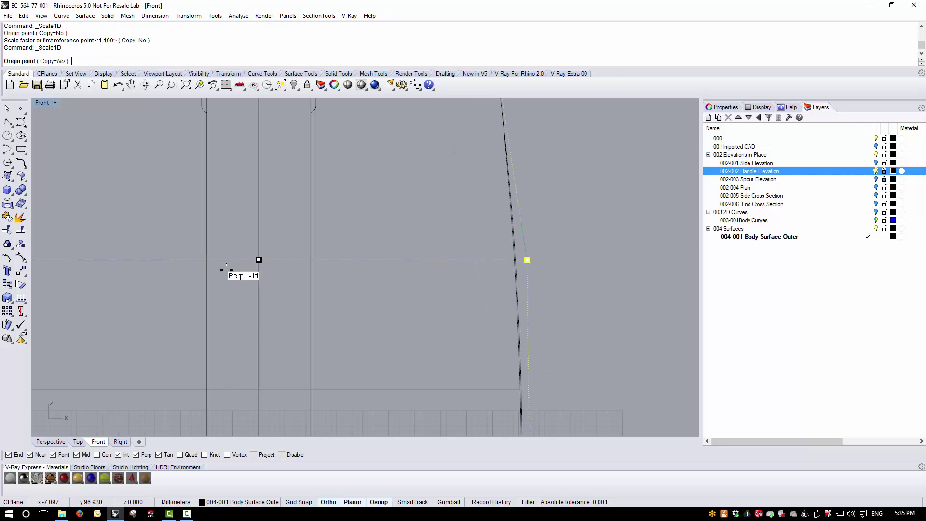
click(258, 260)
click(613, 269)
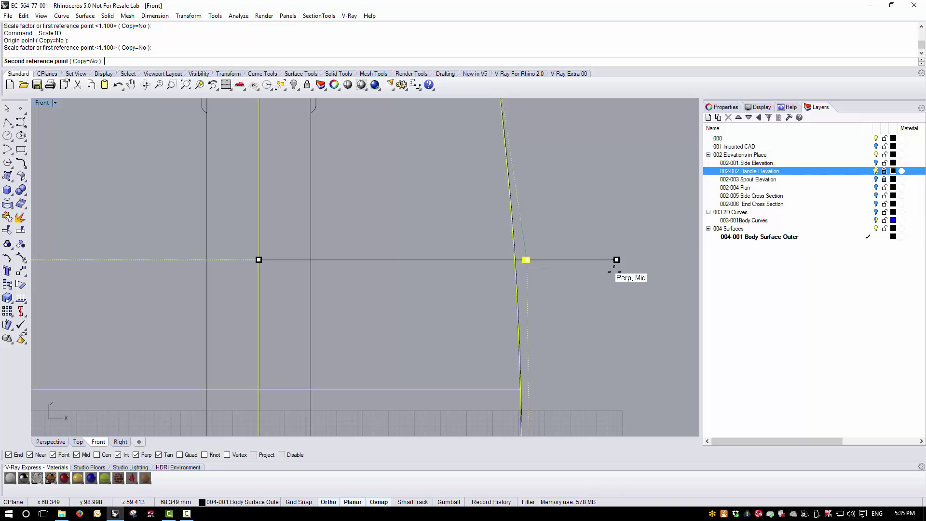
click(613, 267)
Select the outer control points on both sides of the top row and scale them outward in 1D from the row's middle point by about 1.006.
scroll(532, 297, down, 4)
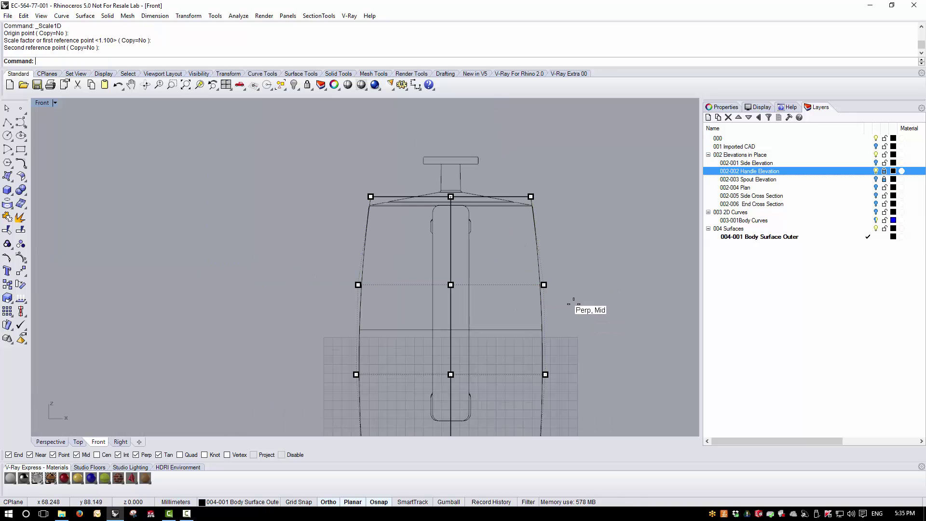
scroll(536, 201, up, 9)
scroll(527, 223, down, 5)
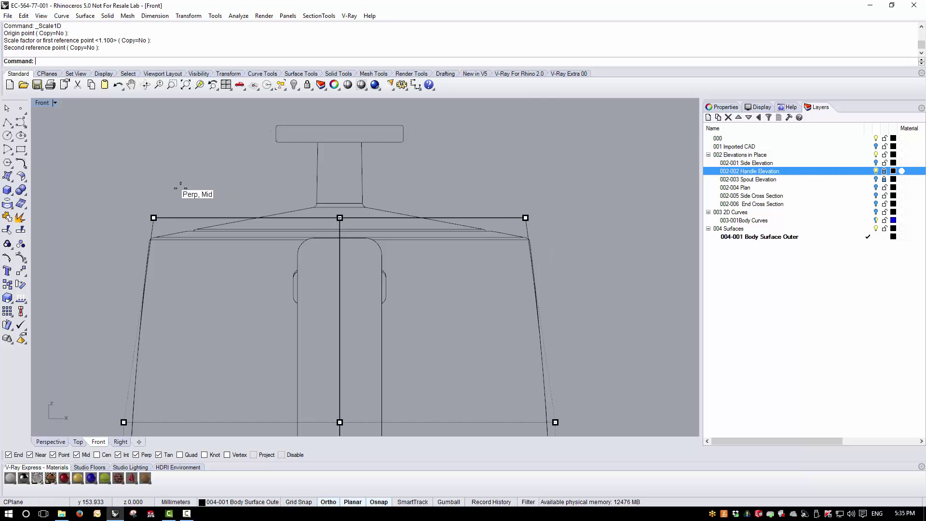
drag(119, 197, 337, 222)
shift+drag(508, 187, 572, 222)
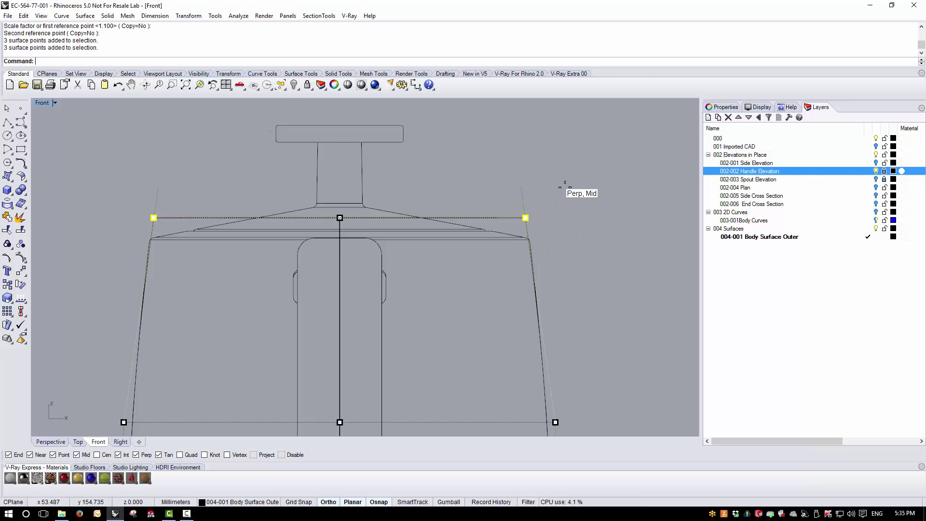
key(Return)
click(339, 217)
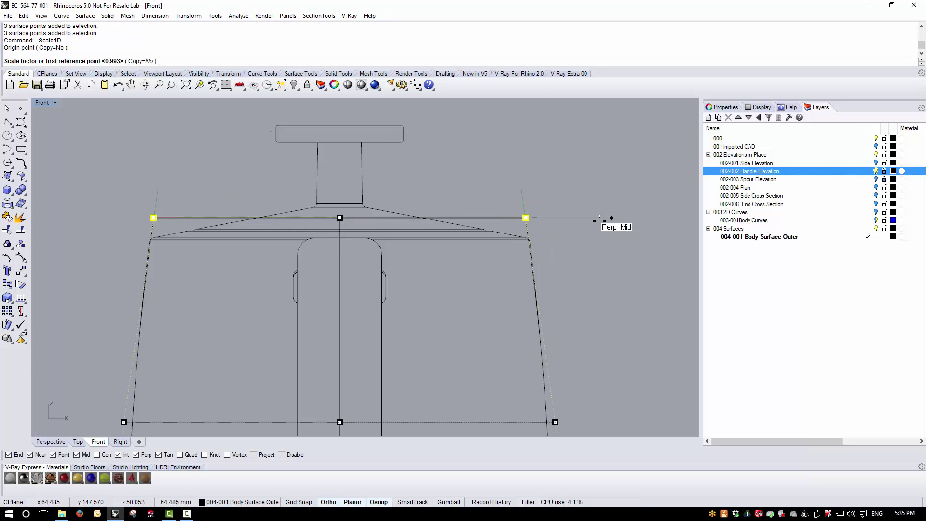
scroll(596, 220, up, 3)
click(461, 210)
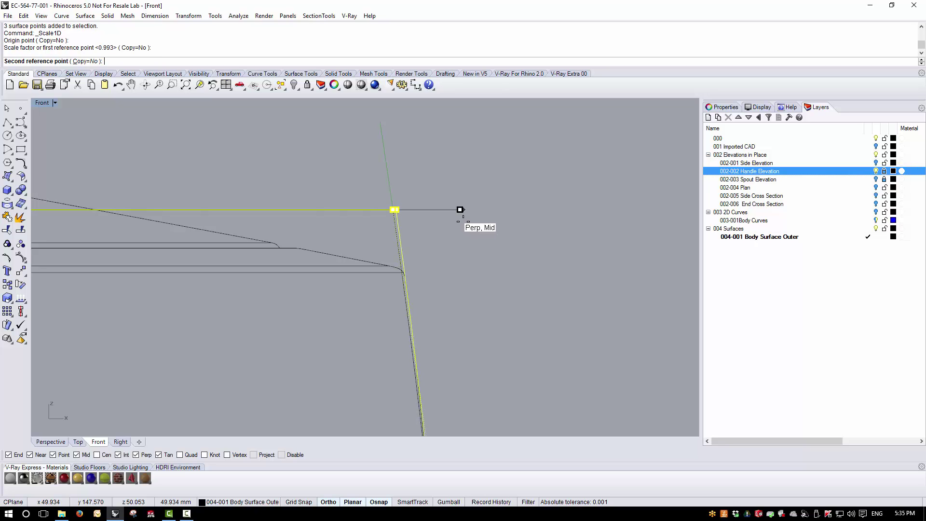
click(460, 209)
scroll(440, 188, down, 3)
scroll(442, 270, up, 5)
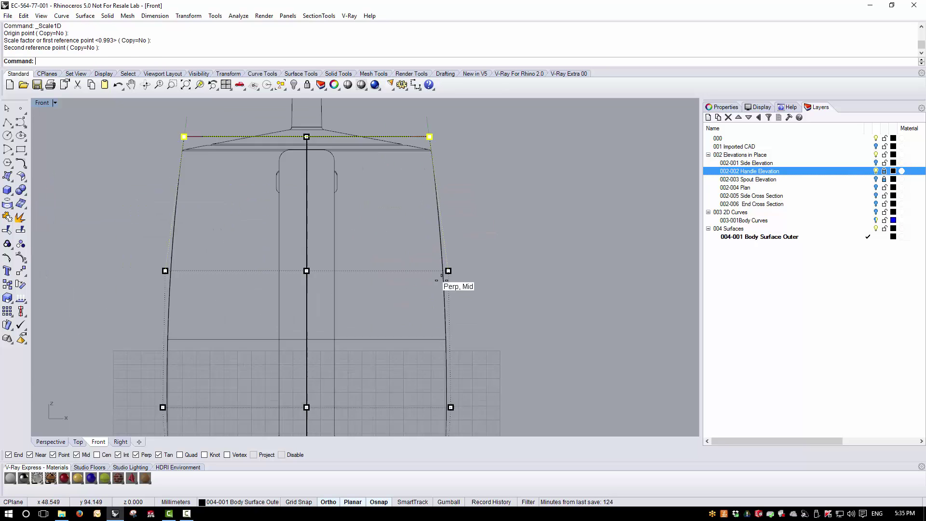
Reselect the second row's outer control points and scale them slightly inward in 1D from the row's middle to fit the handle elevation outline.
scroll(458, 256, down, 2)
scroll(517, 231, down, 3)
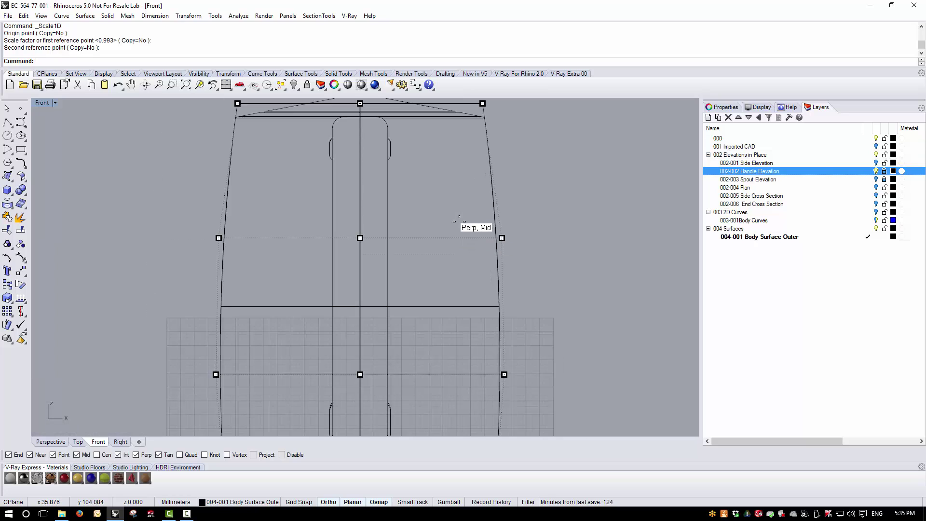
click(502, 238)
shift+click(219, 237)
scroll(337, 239, up, 5)
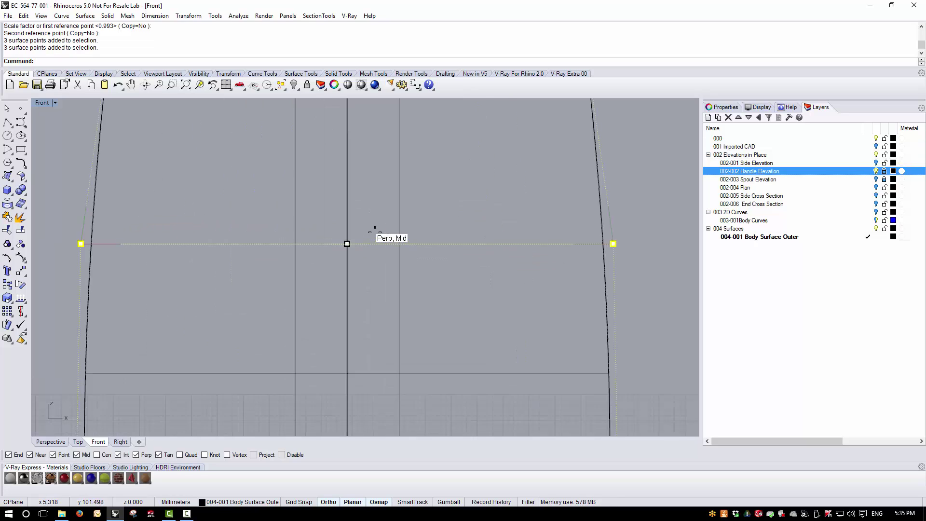
key(Return)
click(332, 250)
scroll(328, 250, down, 4)
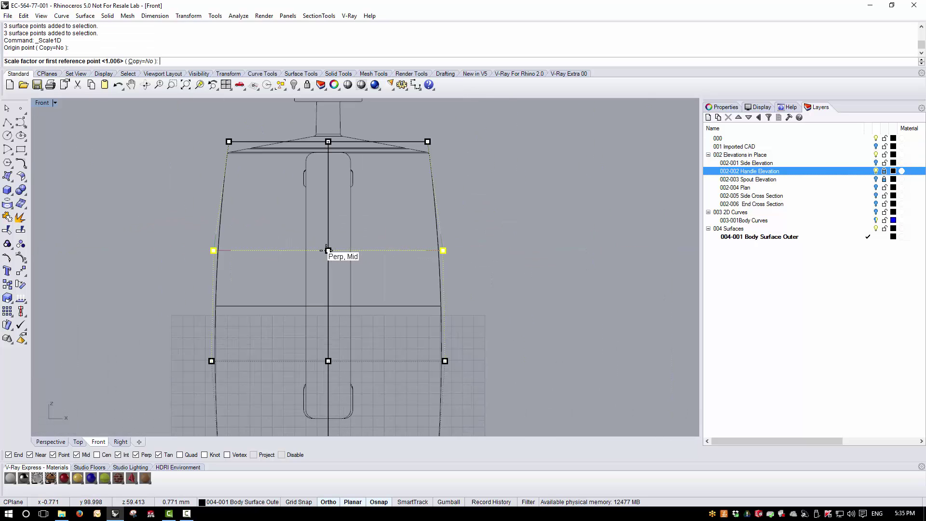
scroll(424, 254, up, 4)
click(461, 259)
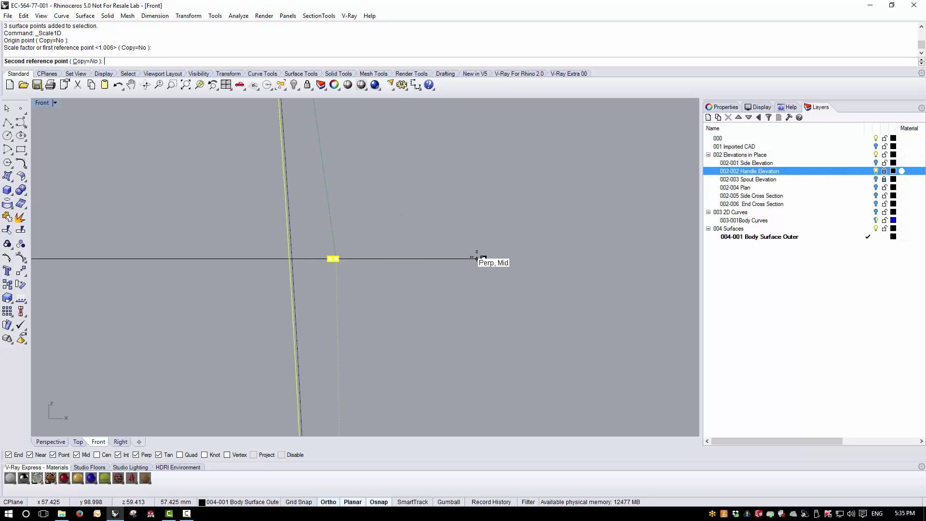
click(480, 266)
Check the body surface against the outline, turn off its control points and set the Front viewport to Shaded display.
scroll(487, 255, down, 5)
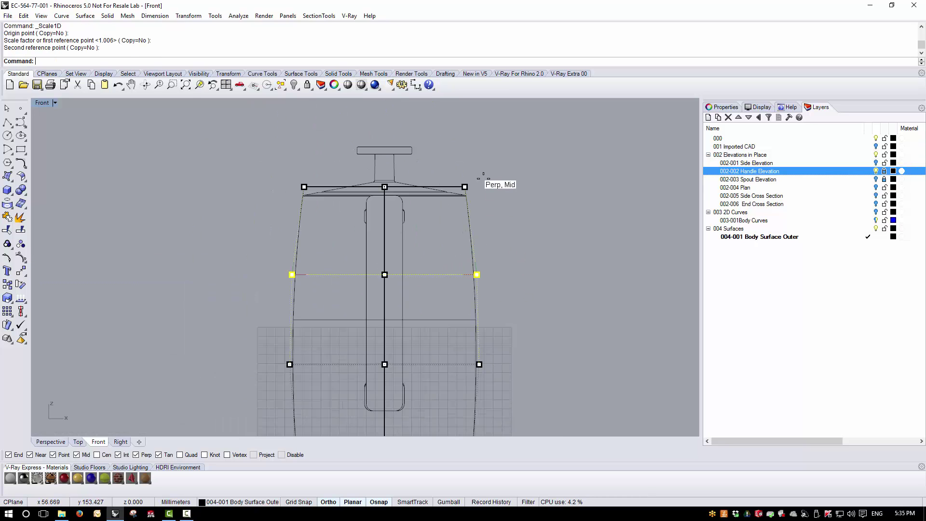
scroll(479, 181, up, 6)
scroll(431, 207, down, 5)
scroll(434, 261, up, 7)
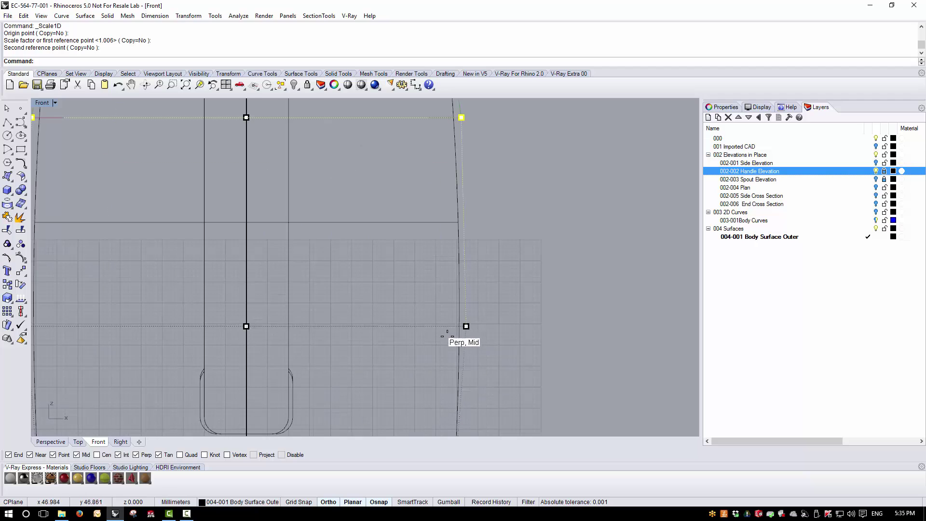
scroll(461, 326, down, 2)
scroll(470, 296, down, 3)
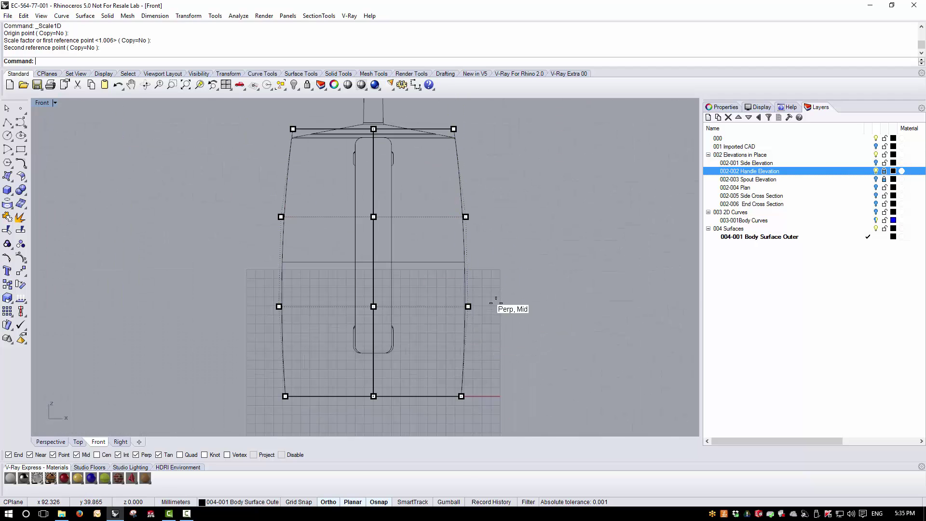
key(Escape)
click(55, 103)
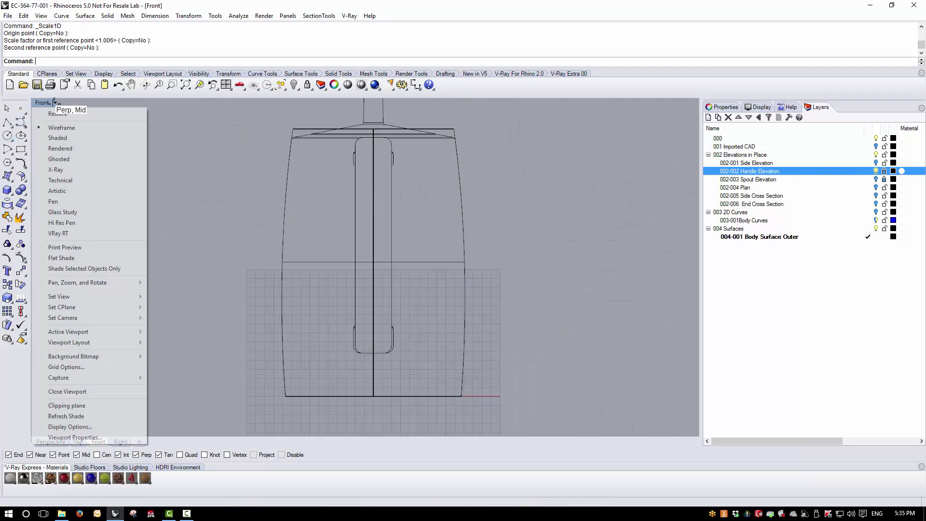
click(53, 138)
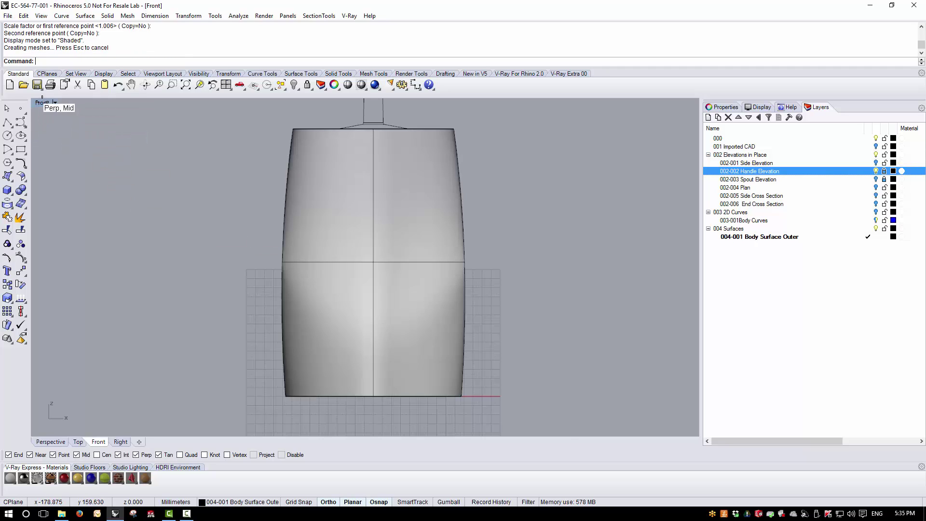
Return to the four-viewport layout, show the 002-001 Side Elevation layer and maximize the Right view to compare the body profile.
double_click(42, 100)
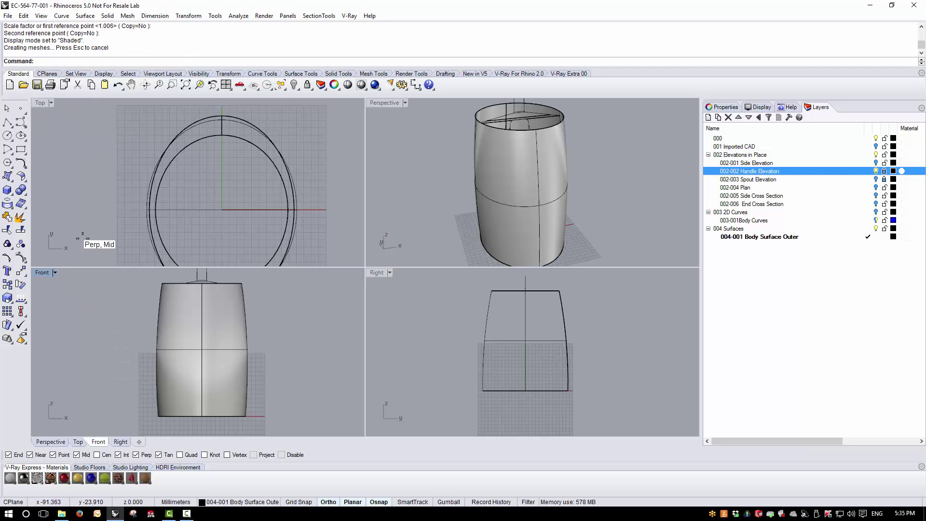
click(54, 272)
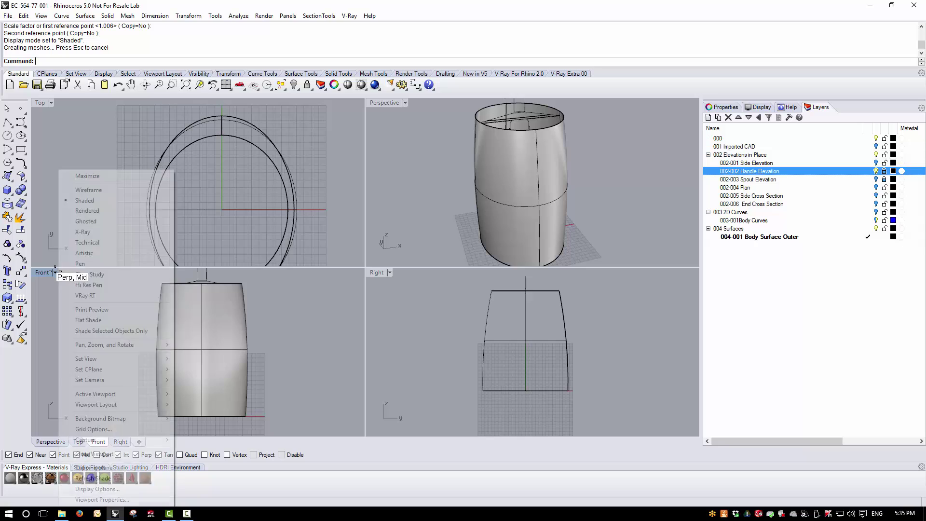
click(403, 279)
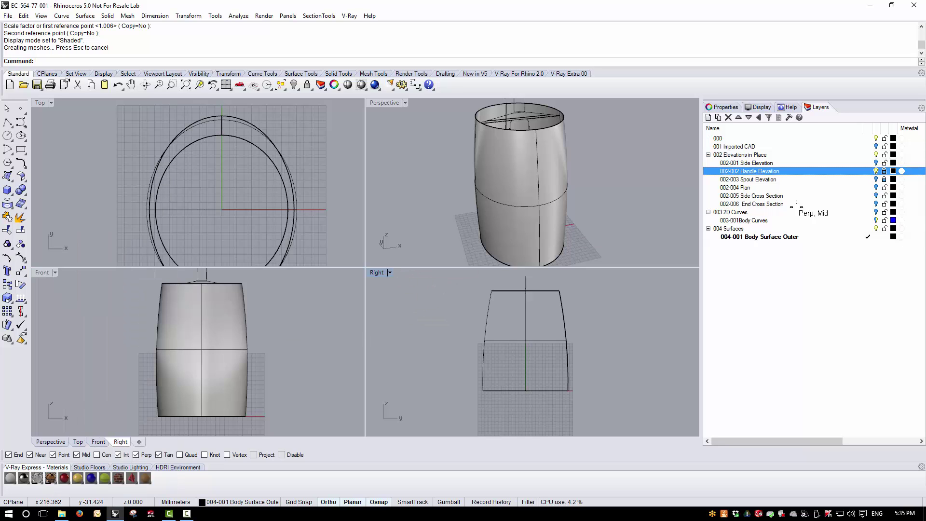
click(875, 163)
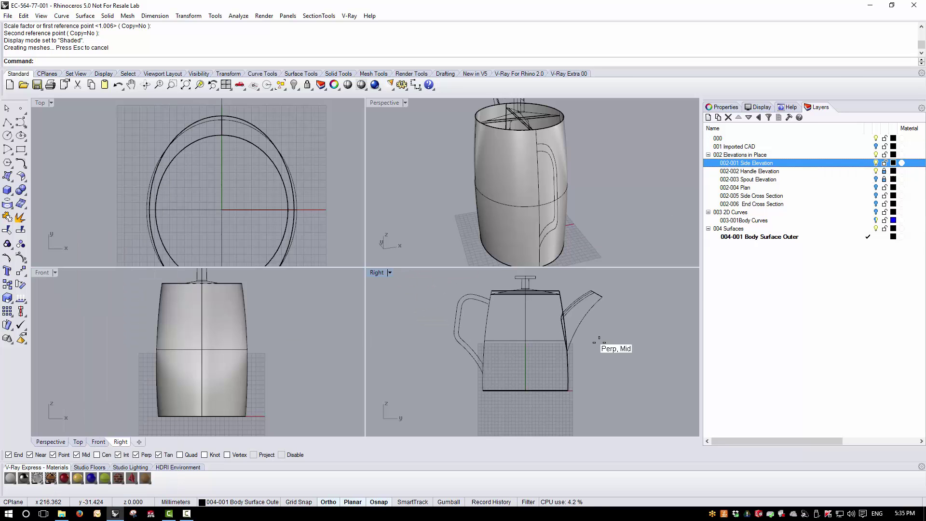
double_click(379, 272)
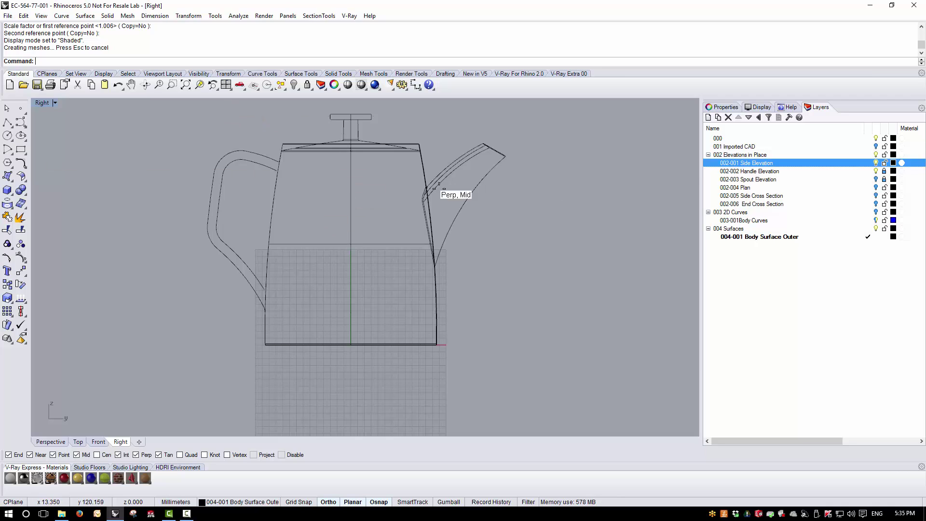
Hide the 002-001 Side Elevation and 002-002 Handle Elevation layers and restore the four-viewport layout.
click(875, 162)
click(875, 171)
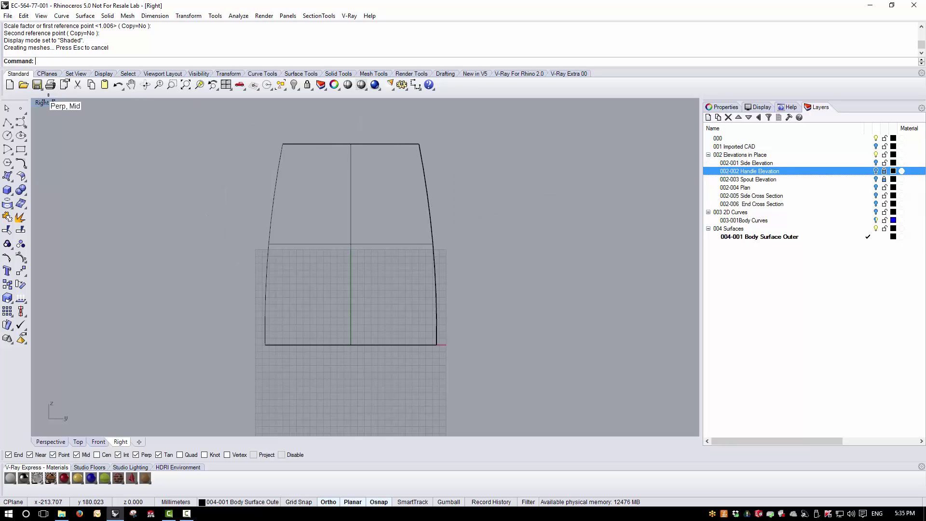
double_click(43, 103)
Select the outer body surface, run a Zebra analysis on it and examine the stripe flow around the body in the Perspective view.
click(496, 164)
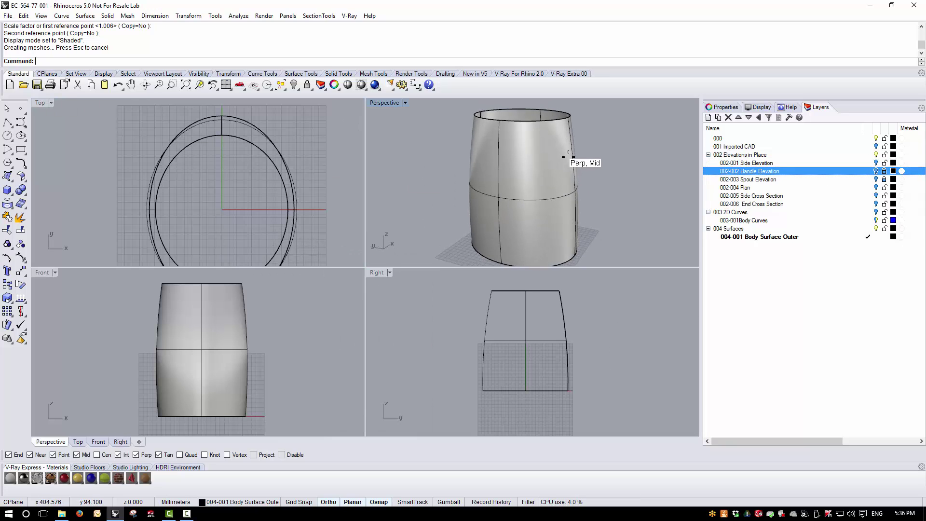
click(238, 16)
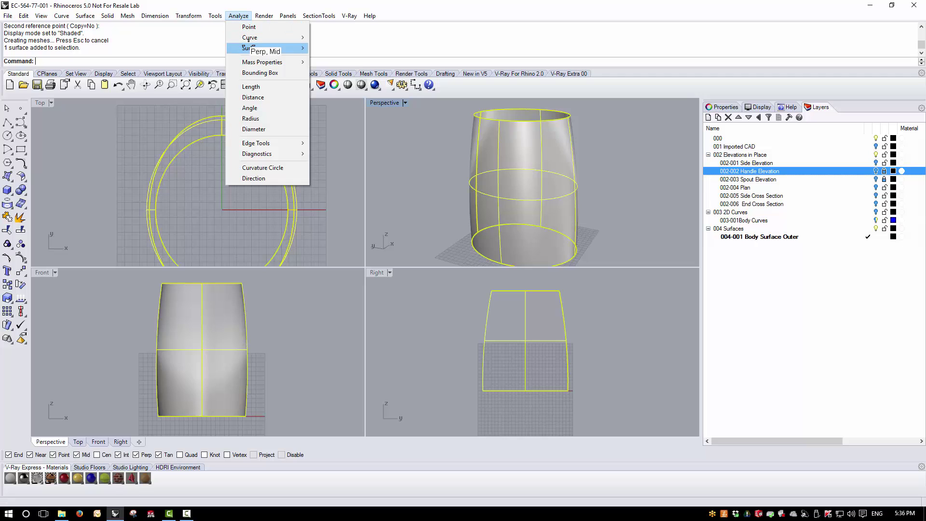
mouse_move(270, 47)
click(337, 80)
scroll(480, 227, up, 5)
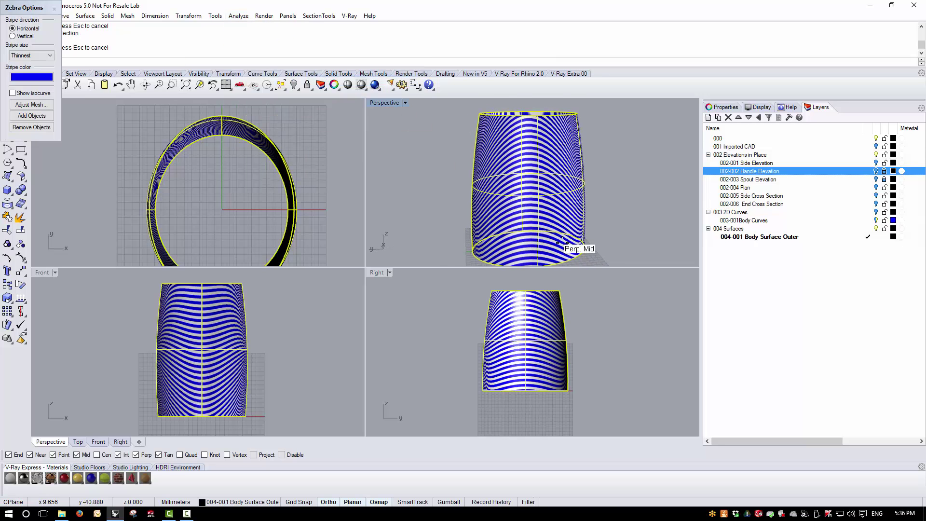
right_drag(641, 169, 483, 164)
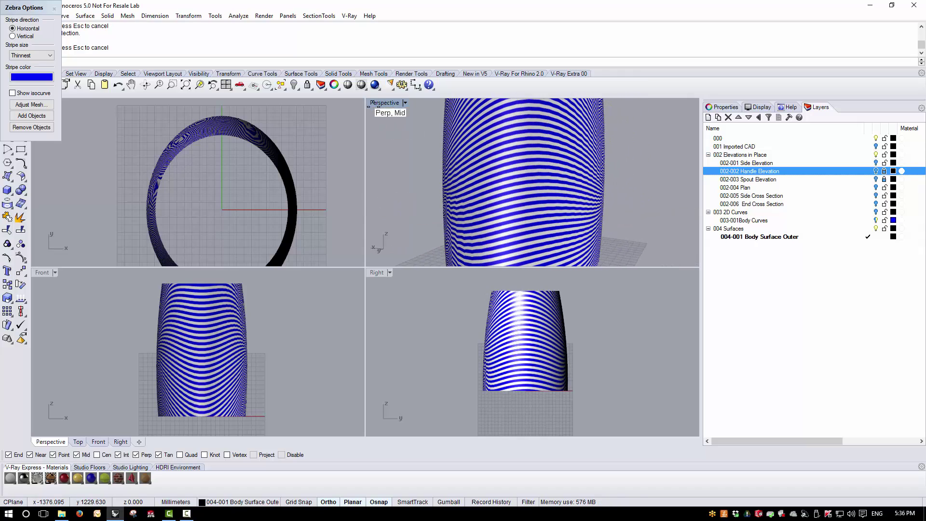
Set the zebra mesh's detailed options to density 0, maximum angle 0, minimum edge length 0 and maximum edge-to-surface distance 0.001.
double_click(381, 102)
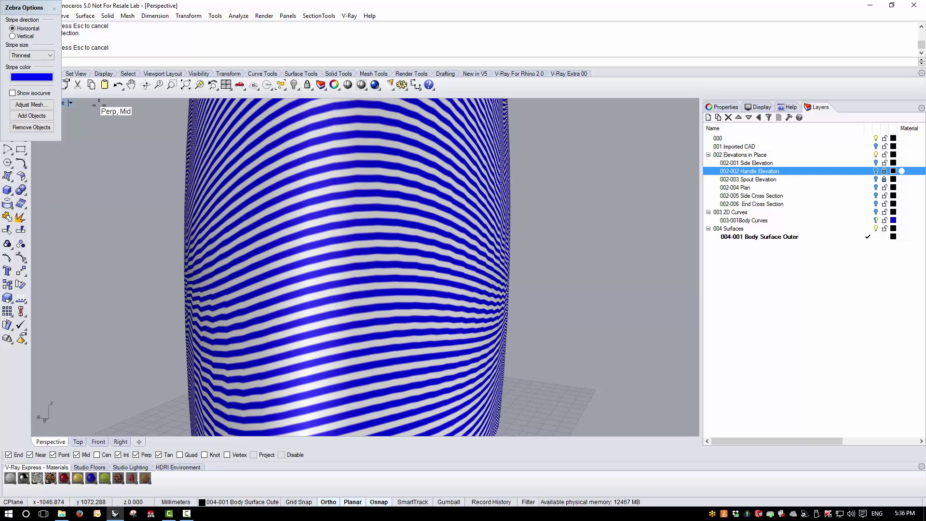
click(51, 104)
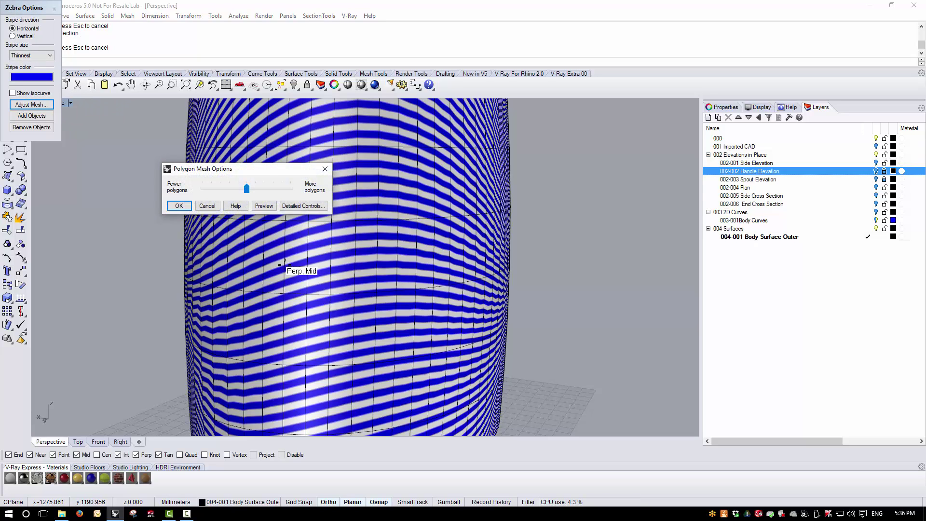
drag(215, 166, 484, 168)
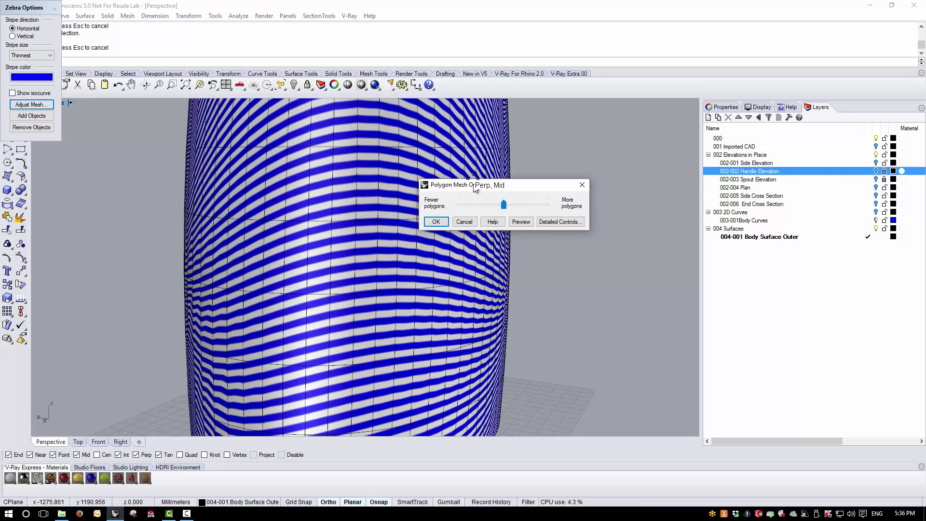
click(582, 208)
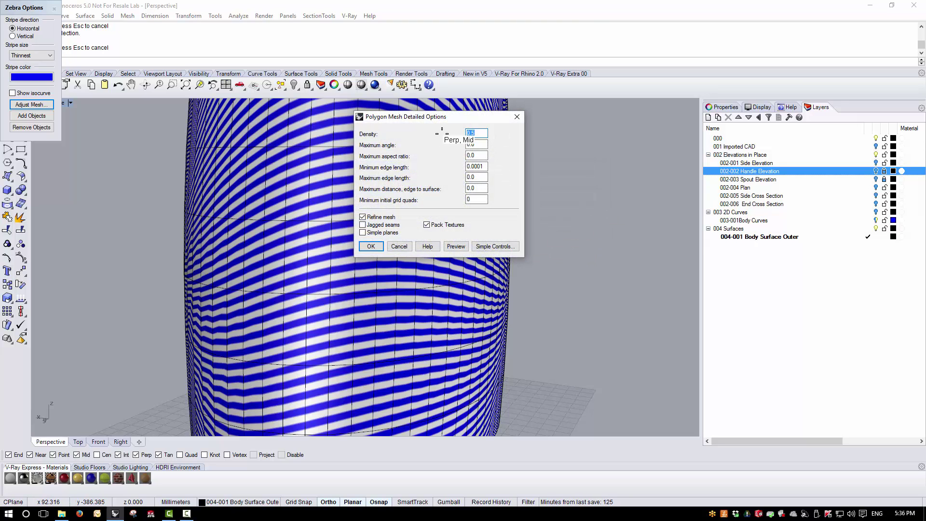
text(0)
key(Tab)
text(0)
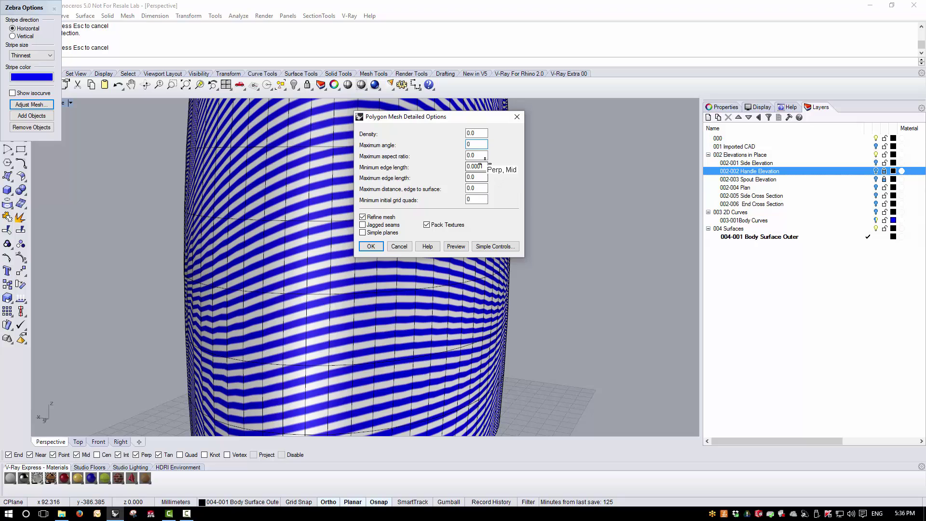
key(Tab)
key(Tab)
text(0)
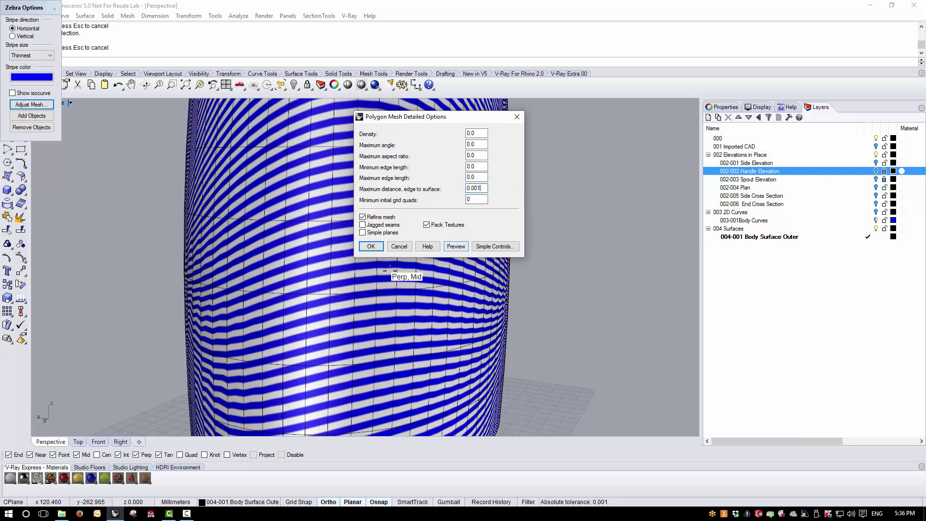
Enable simple planes, disable texture packing and apply the detailed mesh settings to the zebra analysis.
click(362, 232)
click(426, 225)
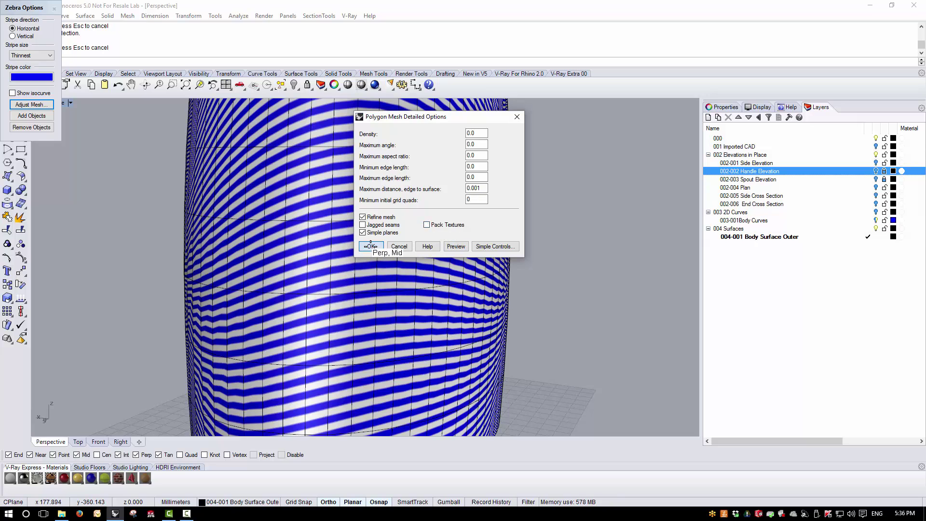
click(370, 245)
Examine the flow of the zebra stripes around the body surface, including its inside rim, and close the analysis.
scroll(392, 310, down, 5)
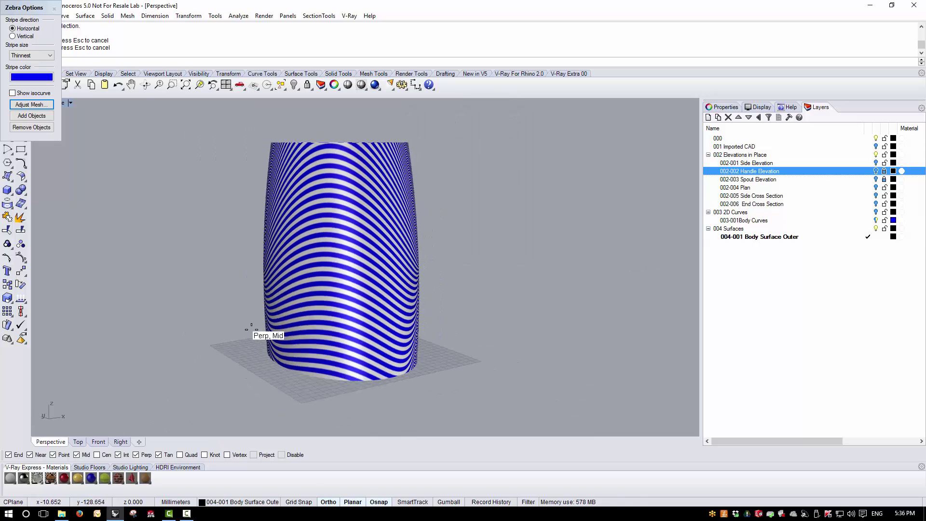
right_drag(251, 329, 308, 173)
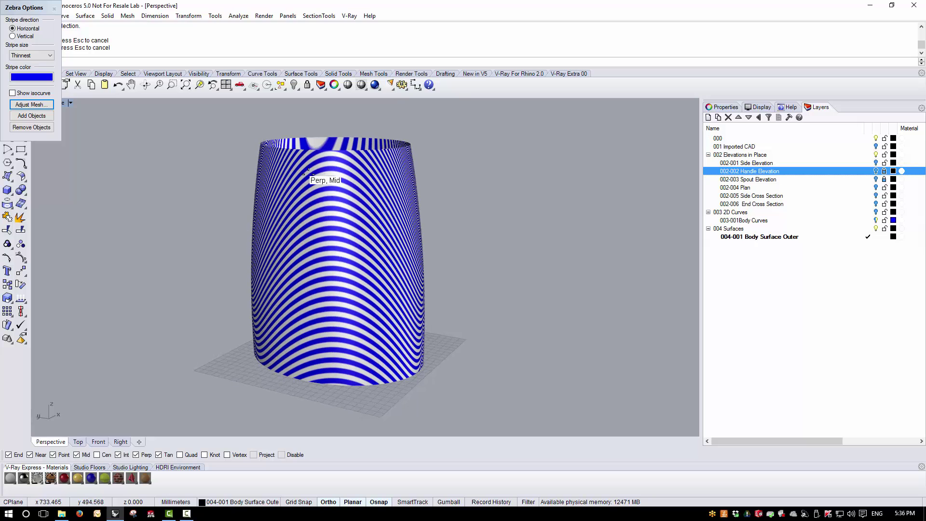
right_drag(475, 380, 286, 348)
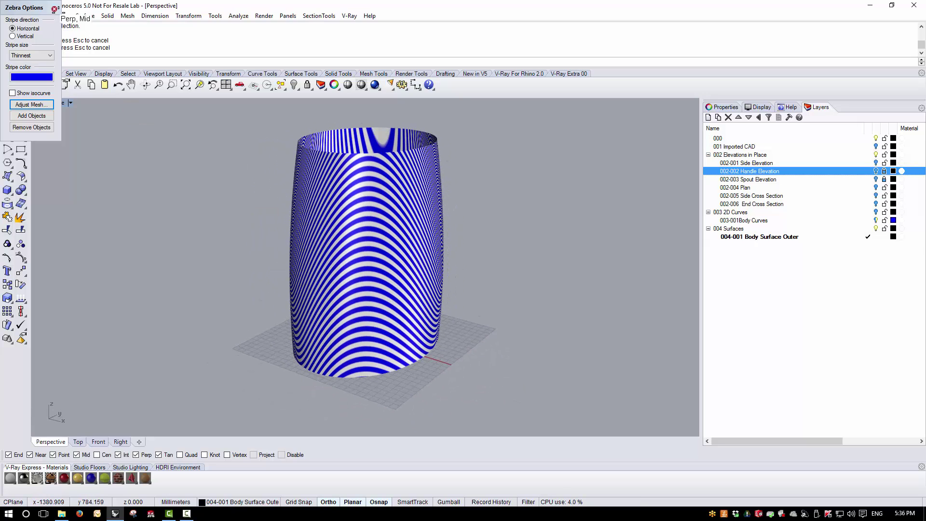
click(55, 9)
Run an environment map analysis on the body surface, examine its reflections from different sides and close the analysis.
click(360, 129)
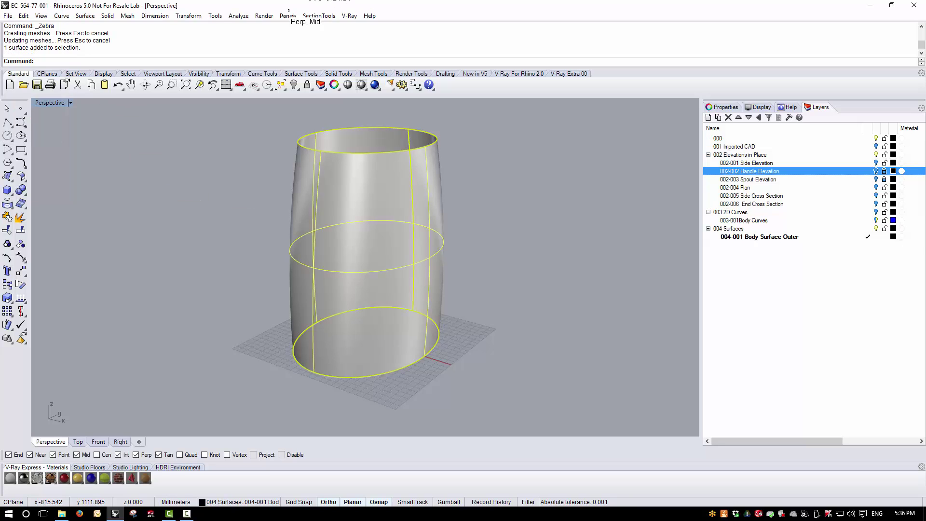
click(238, 16)
mouse_move(284, 48)
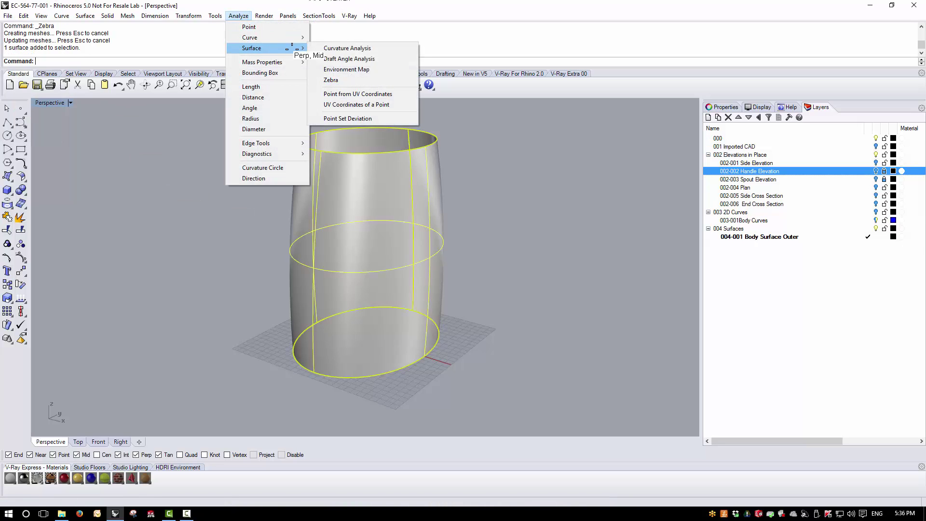
click(347, 67)
right_drag(331, 314, 427, 301)
click(229, 133)
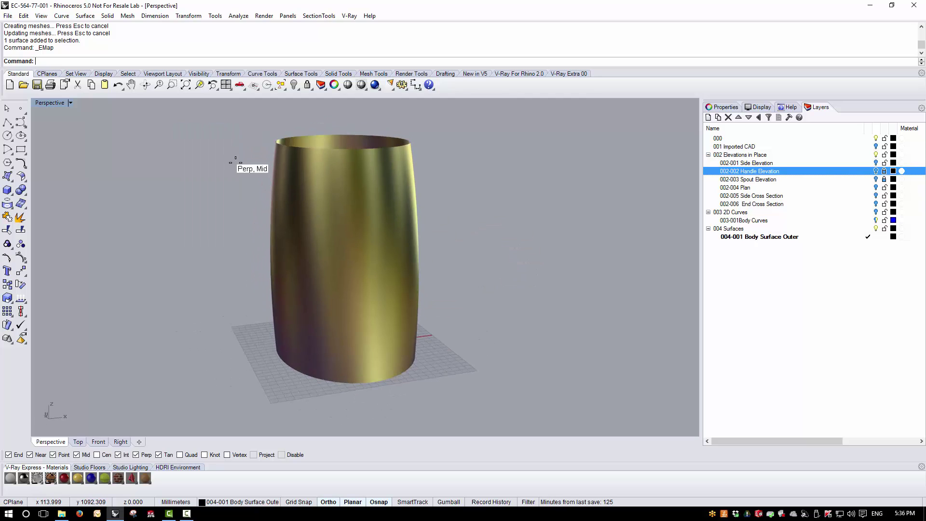
mouse_move(322, 246)
right_down()
mouse_move(378, 275)
mouse_move(451, 227)
mouse_move(461, 265)
mouse_move(432, 259)
right_up()
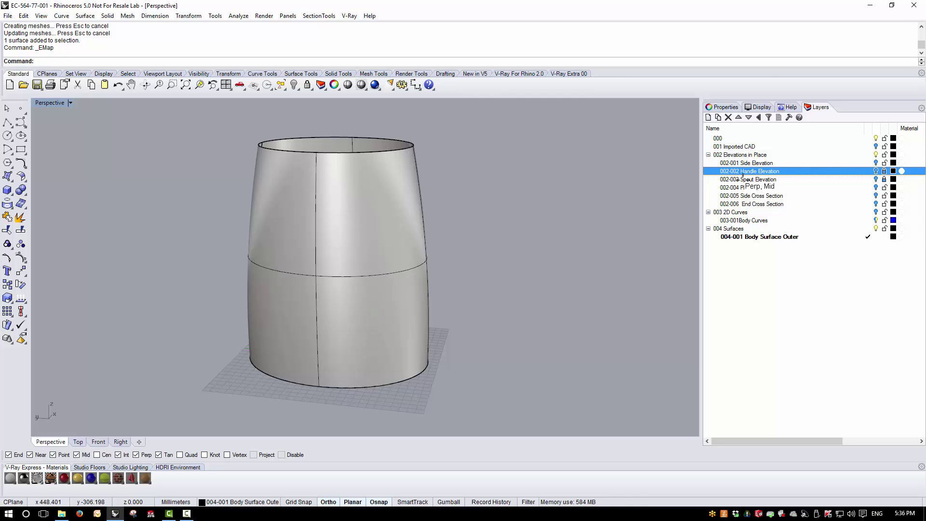
Add a layer named "004-001 Body Surface Inner" under 004 Surfaces and make it the current layer.
double_click(50, 102)
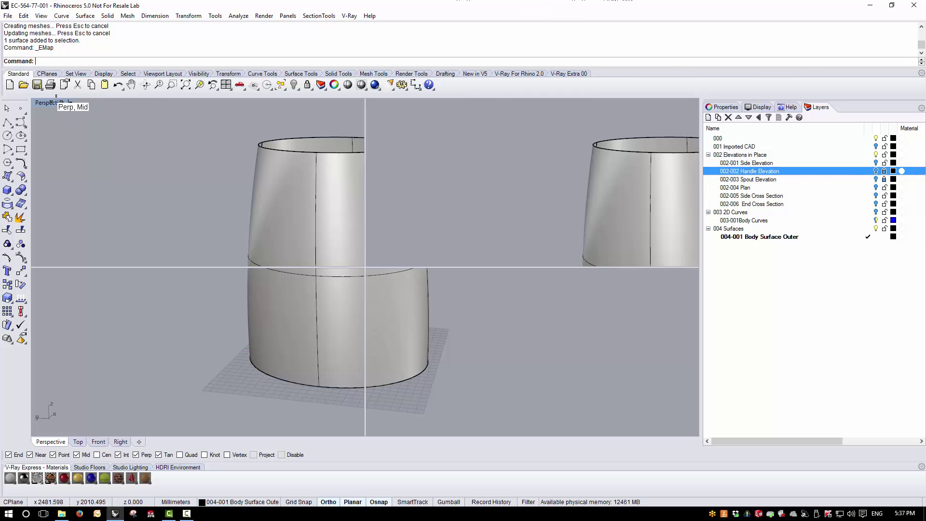
right_drag(615, 221, 461, 215)
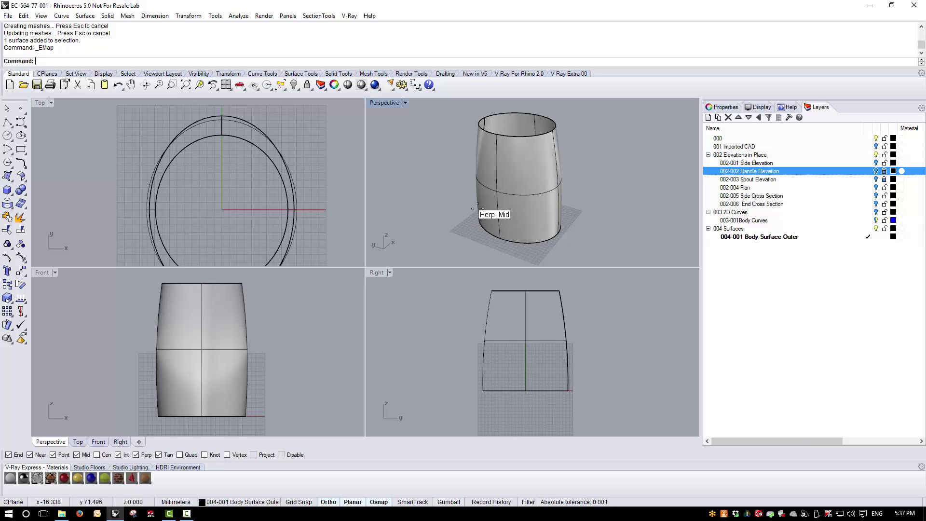
click(738, 235)
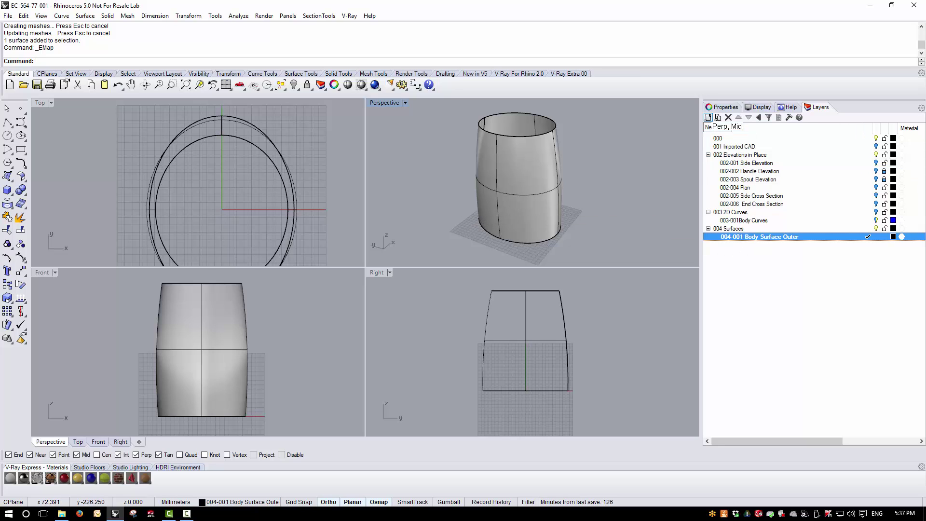
click(706, 117)
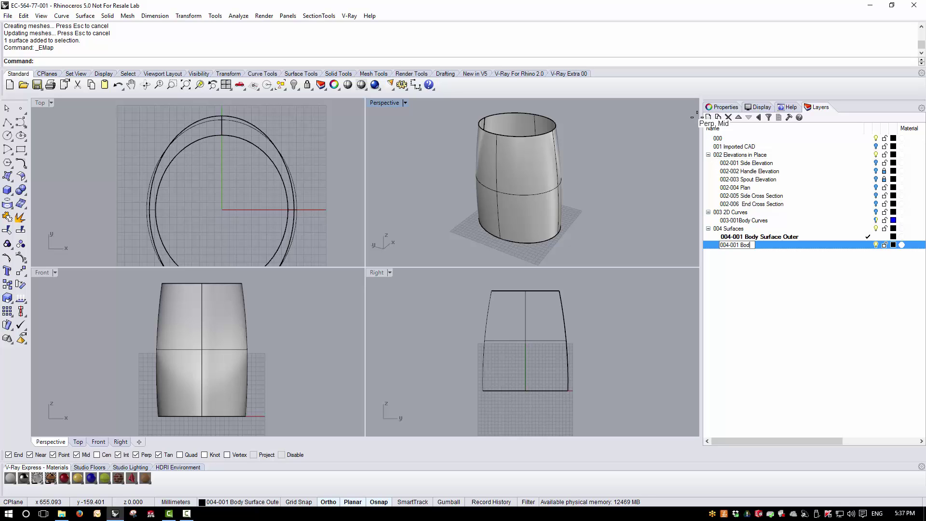
text(004-001 Body Surface Inner)
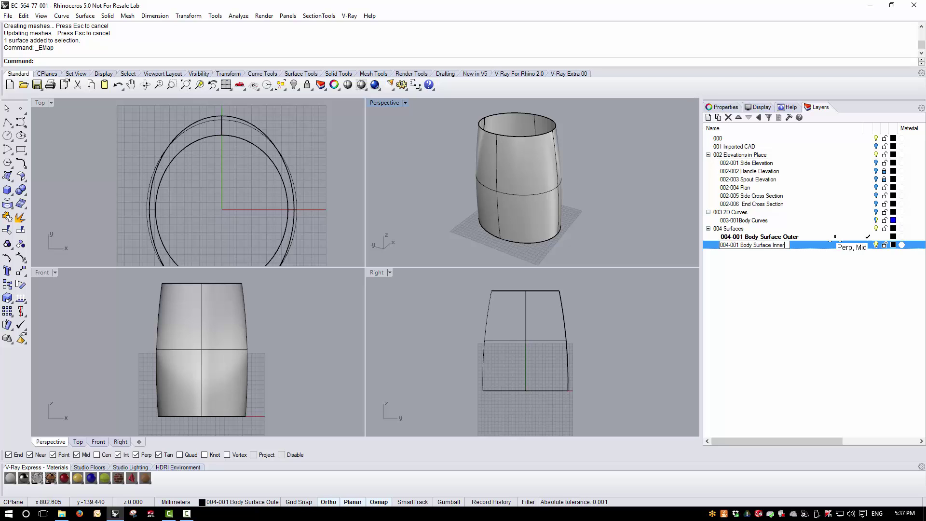
click(868, 245)
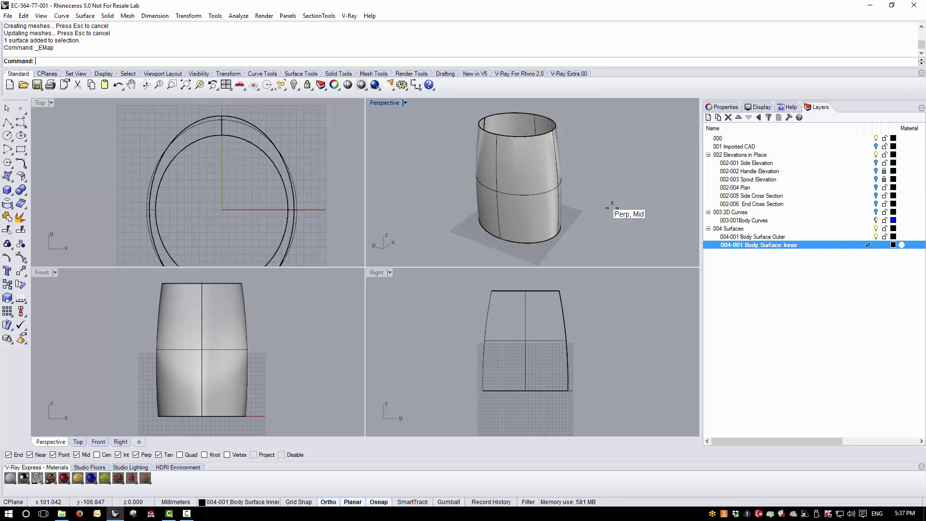
Offset the outer body surface inward by 3 mm as a non-solid surface, flipping the offset direction.
double_click(384, 102)
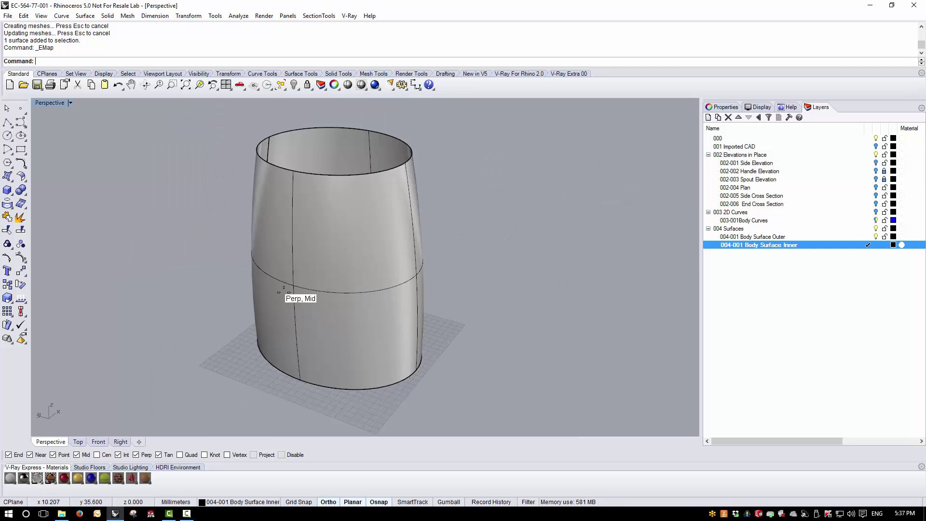
right_drag(311, 263, 338, 176)
click(338, 176)
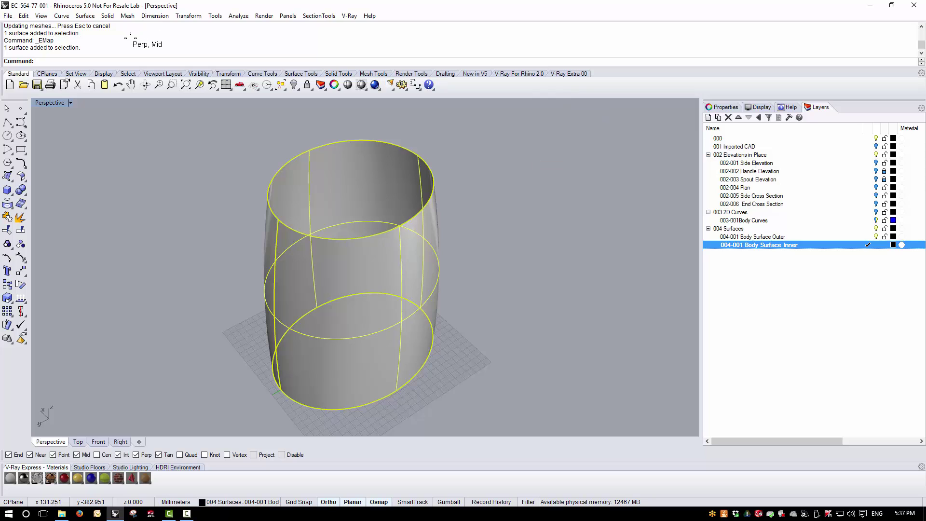
click(85, 16)
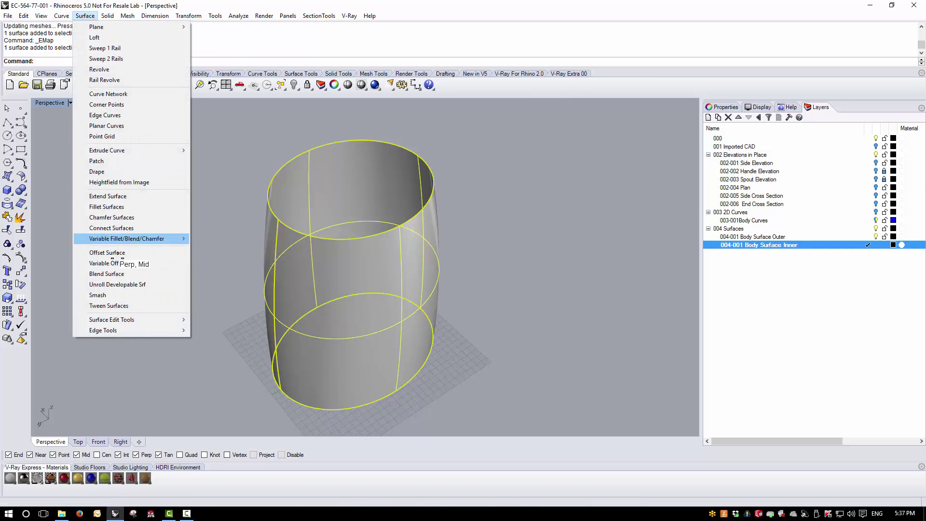
click(117, 250)
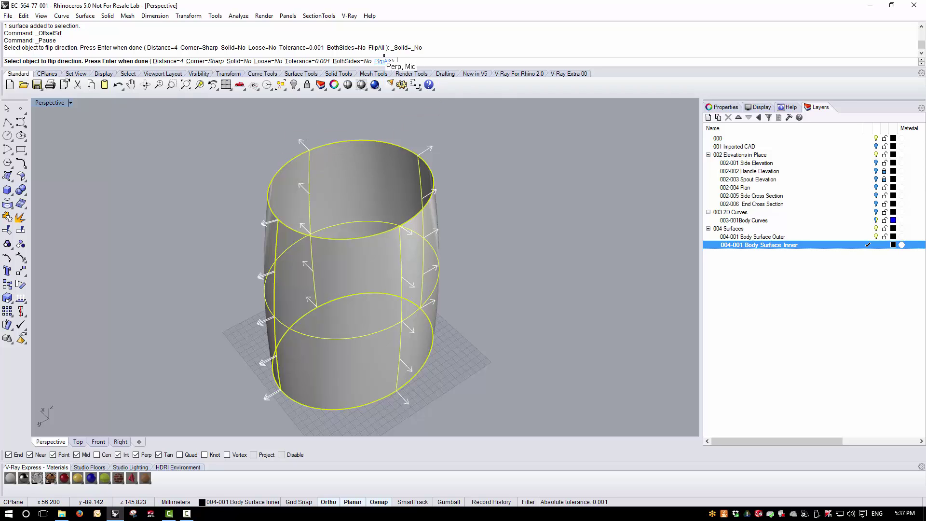
click(381, 61)
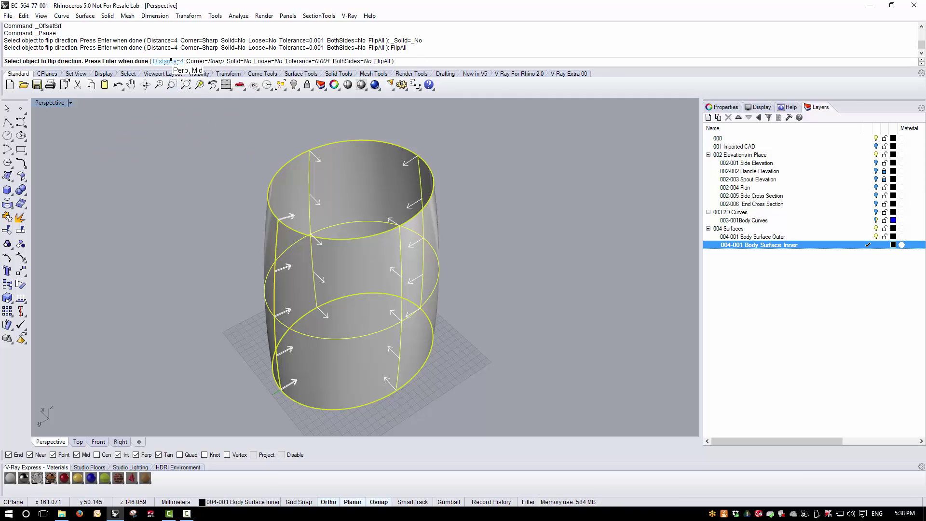
click(171, 61)
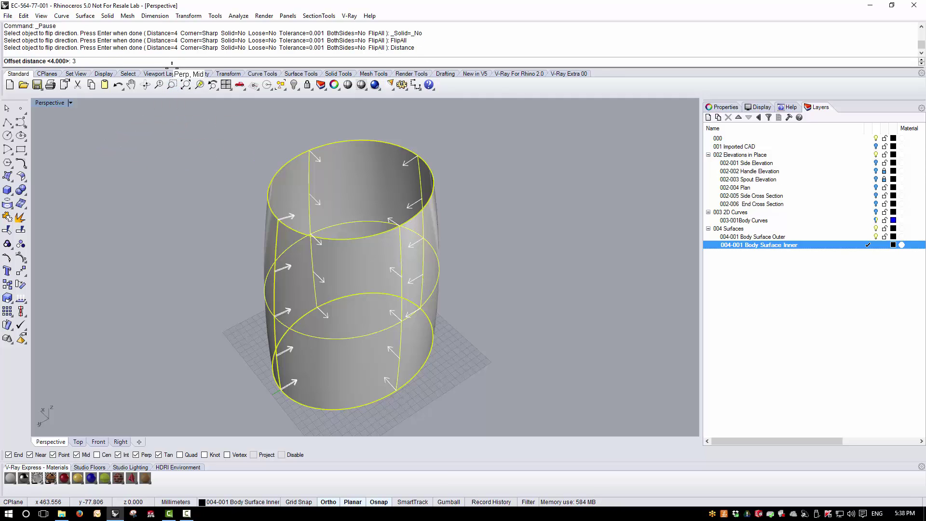
text(3)
key(Return)
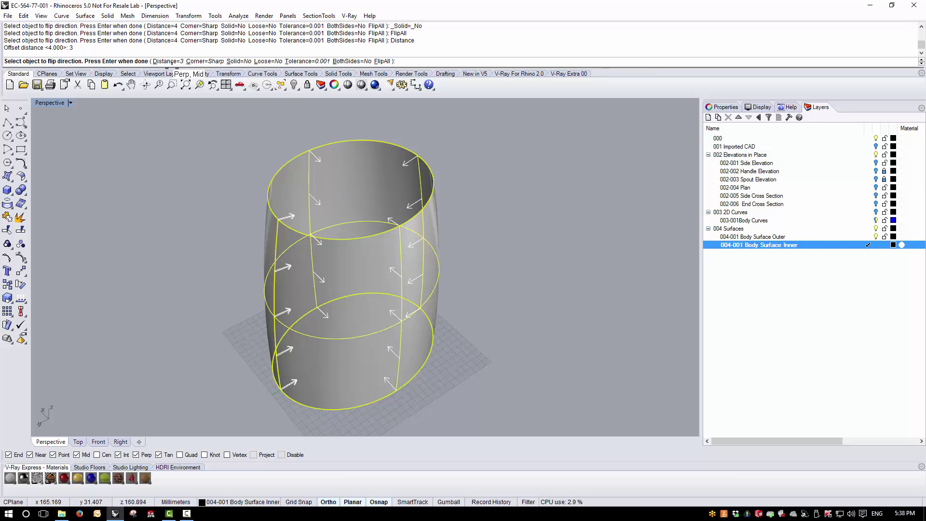
key(Return)
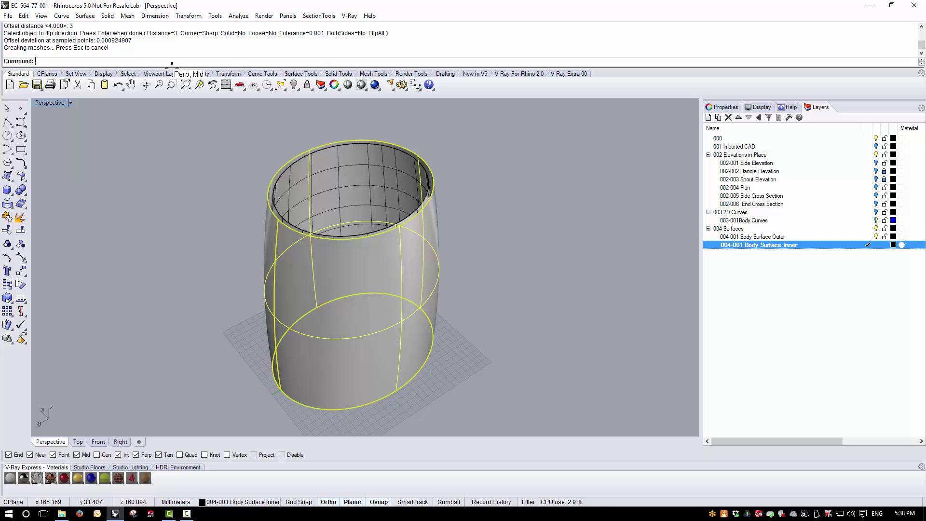
Select the inner offset surface and examine it from above, below and the sides against the outer surface.
right_drag(200, 208, 251, 192)
click(292, 170)
right_drag(309, 172, 311, 267)
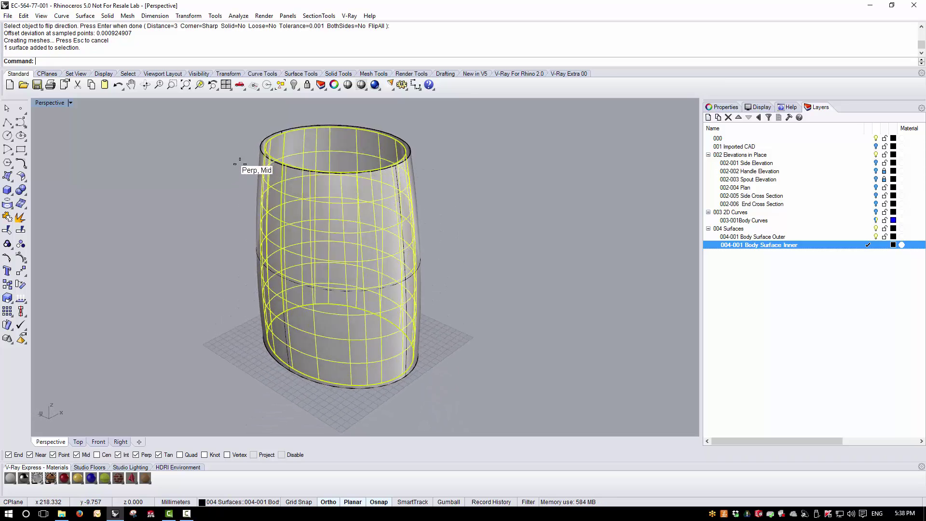
right_drag(240, 159, 394, 195)
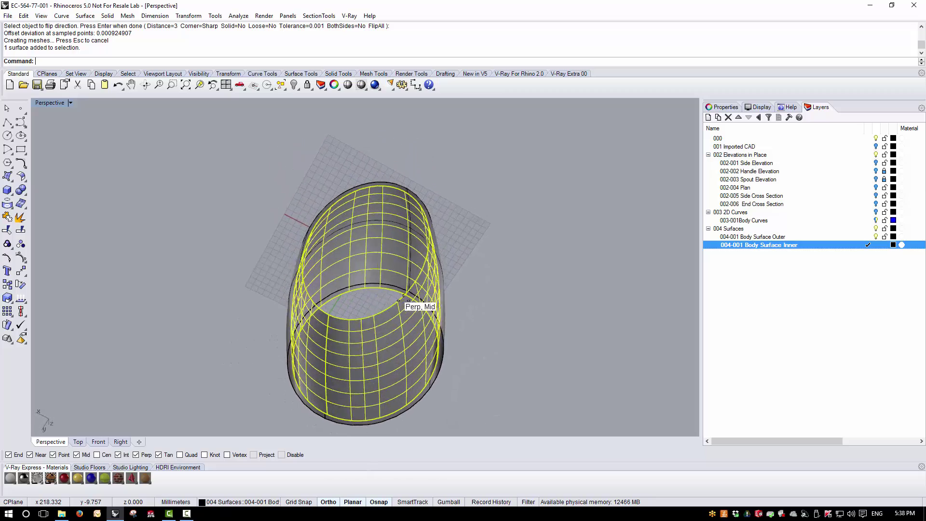
right_drag(399, 300, 359, 153)
right_drag(326, 117, 254, 244)
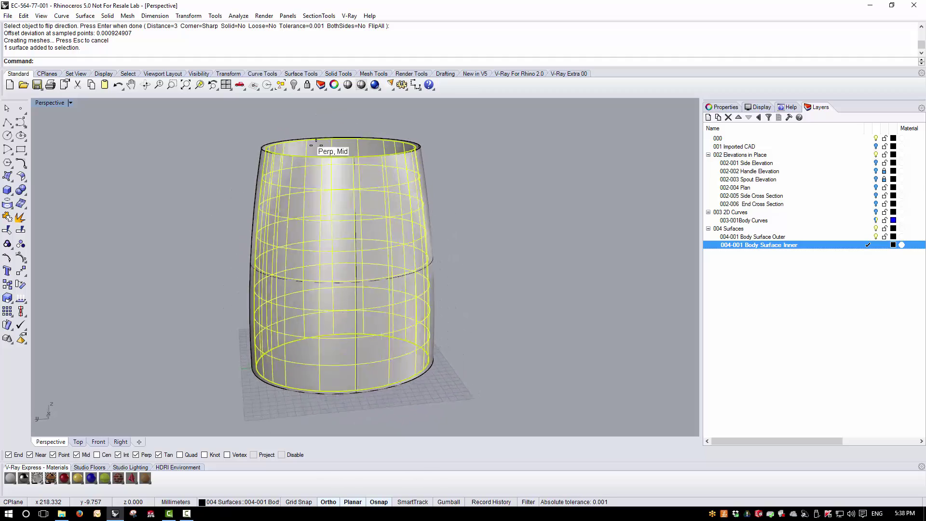
right_drag(315, 140, 294, 164)
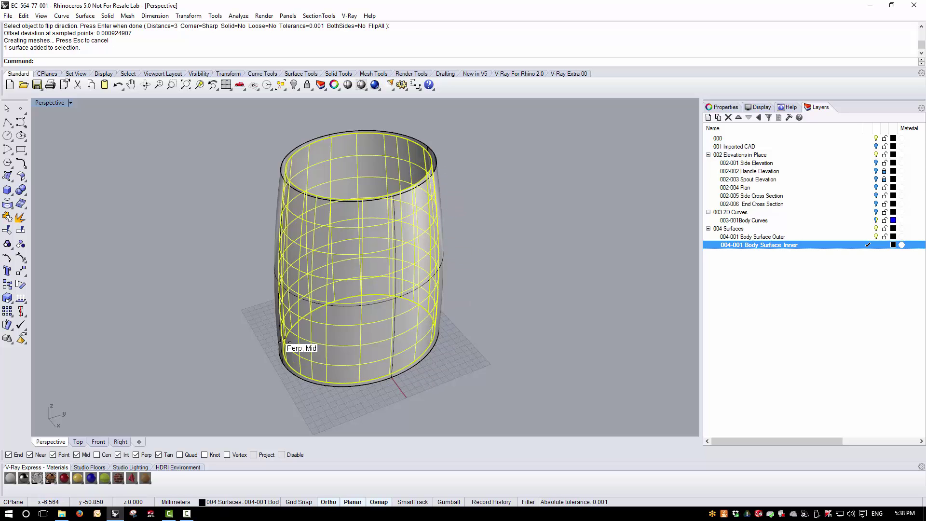
right_drag(240, 346, 253, 299)
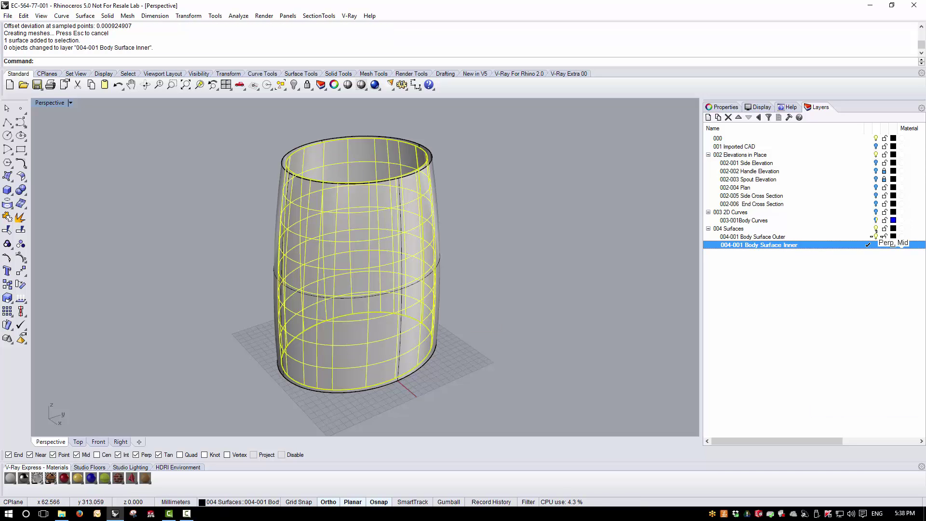
Turn off the 004-001 Body Surface Outer layer and run a zebra analysis on the inner offset surface, examining it from different sides.
click(876, 237)
click(669, 284)
mouse_move(363, 265)
right_down()
mouse_move(392, 261)
mouse_move(378, 264)
right_up()
click(378, 265)
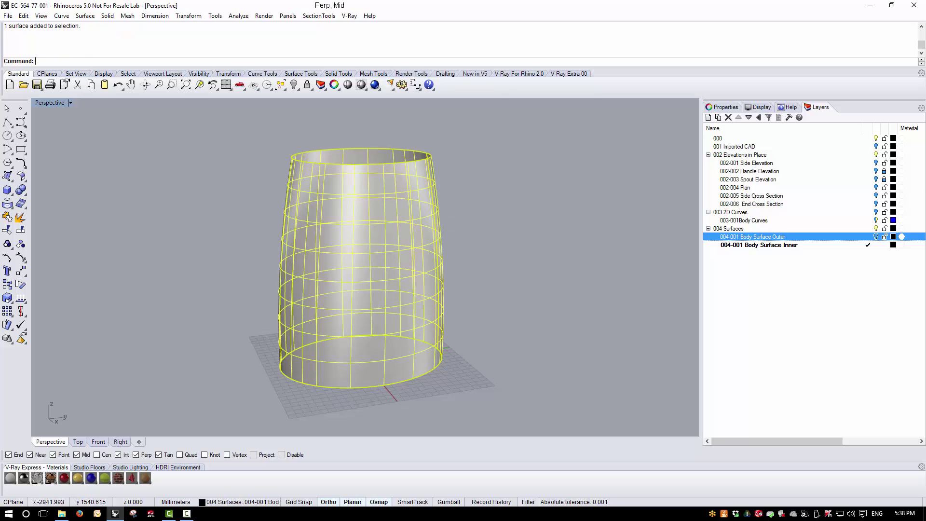
click(238, 16)
mouse_move(260, 48)
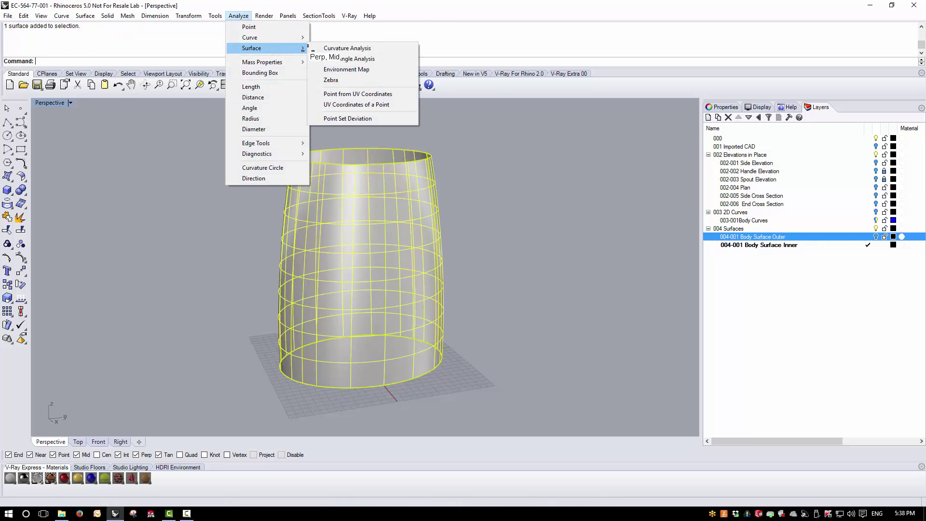
click(331, 80)
right_drag(513, 279, 394, 259)
right_drag(327, 268, 430, 280)
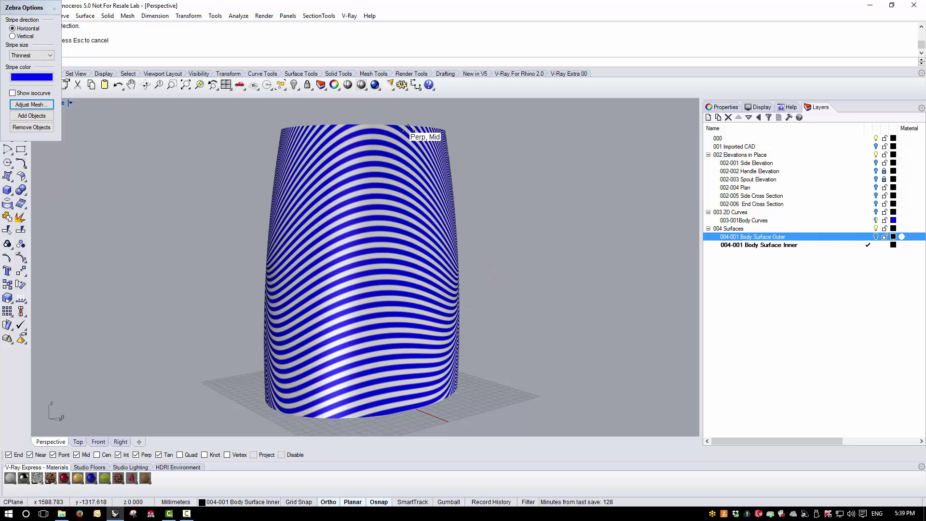
click(53, 8)
Hide the dense inner offset surface and turn the 004-001 Body Surface Outer layer back on.
right_drag(263, 244, 441, 332)
click(420, 322)
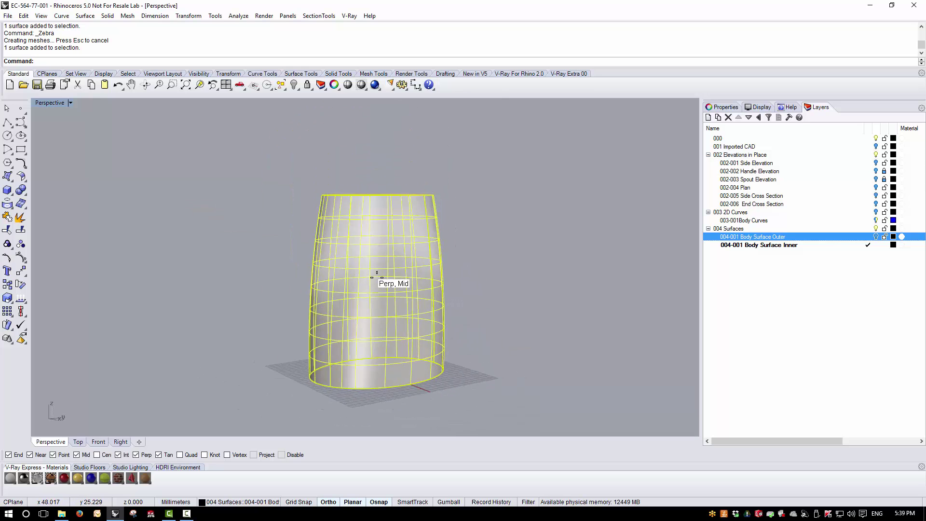
right_drag(290, 293, 384, 292)
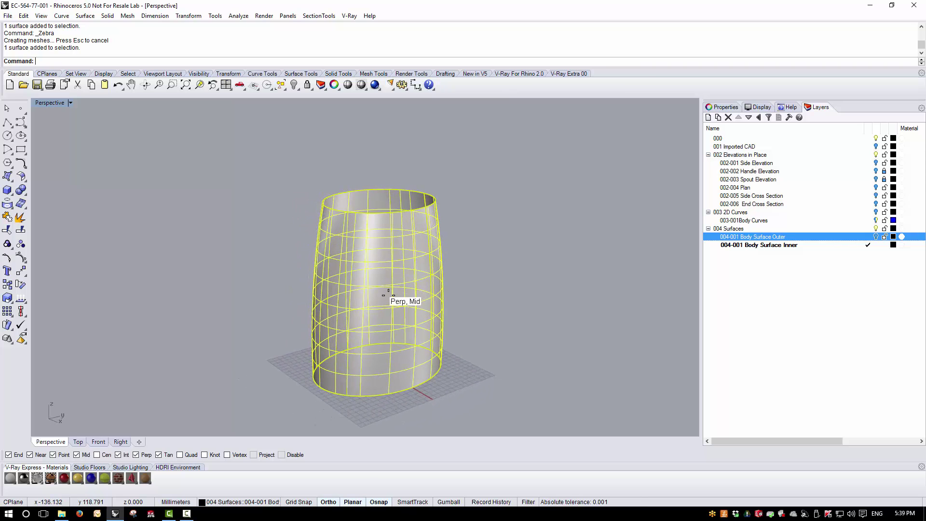
right_drag(361, 290, 383, 290)
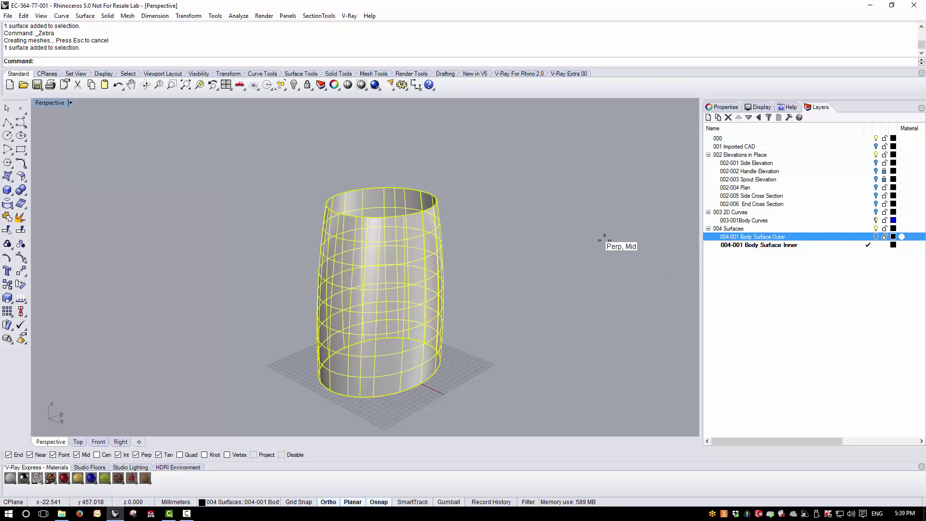
key(ctrl+h)
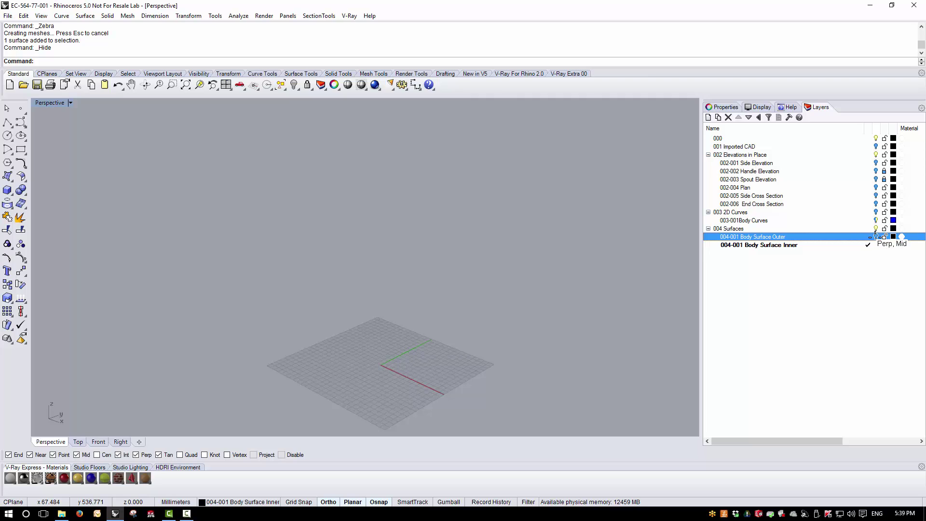
click(875, 237)
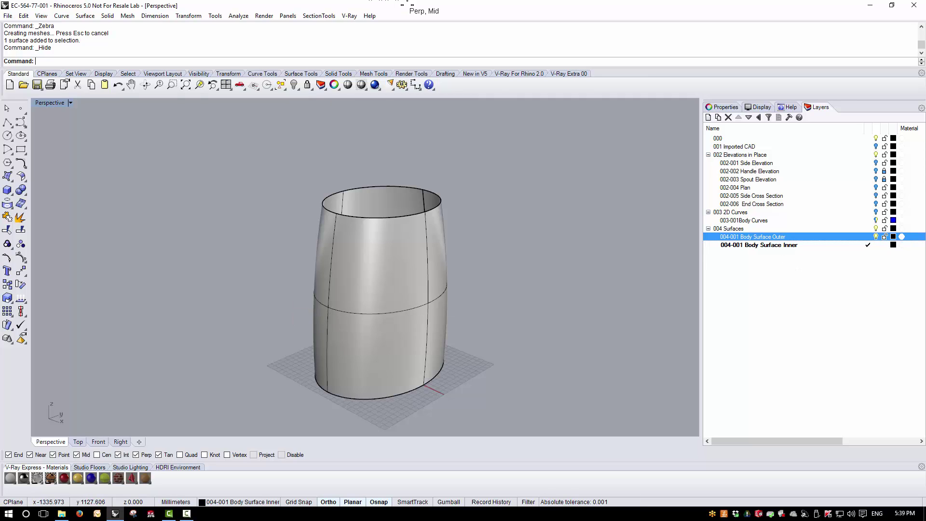
Offset the outer body surface inward by 3 mm as a loose, non-solid surface, flipping the offset direction.
click(319, 249)
click(94, 17)
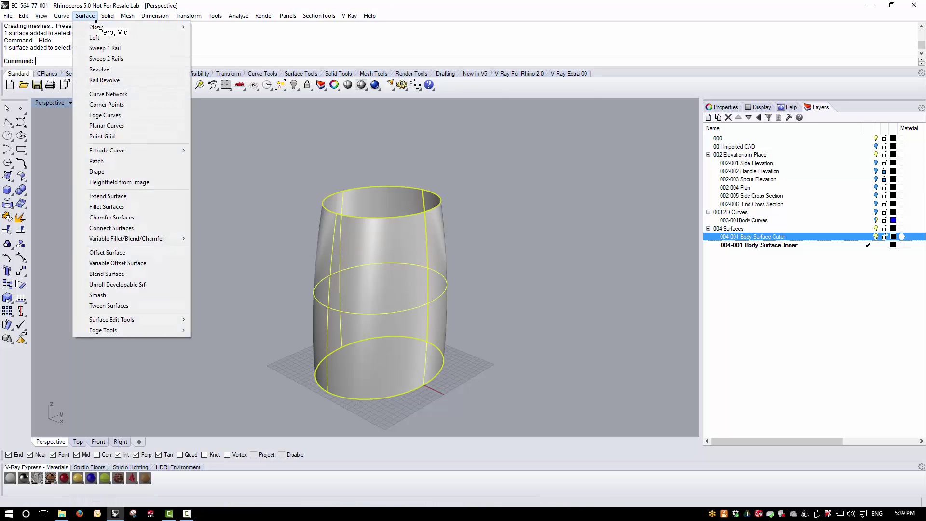
click(159, 252)
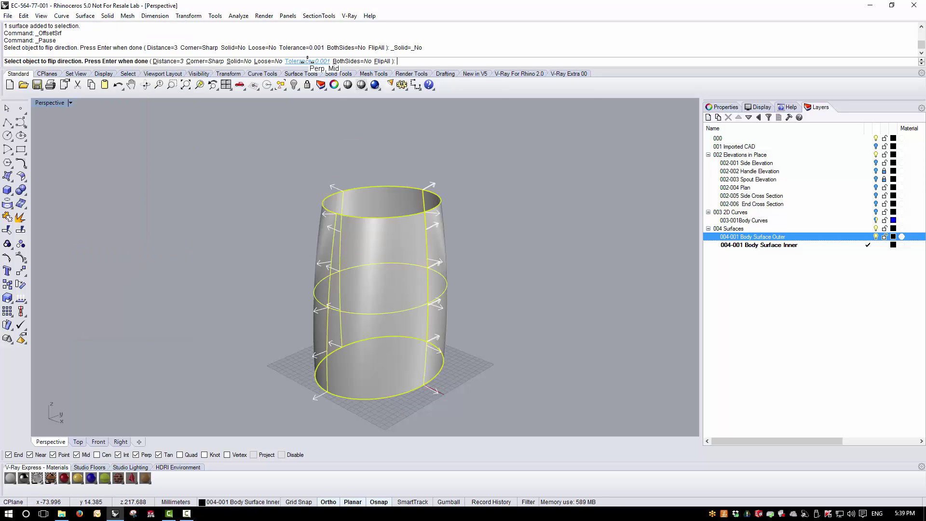
click(236, 61)
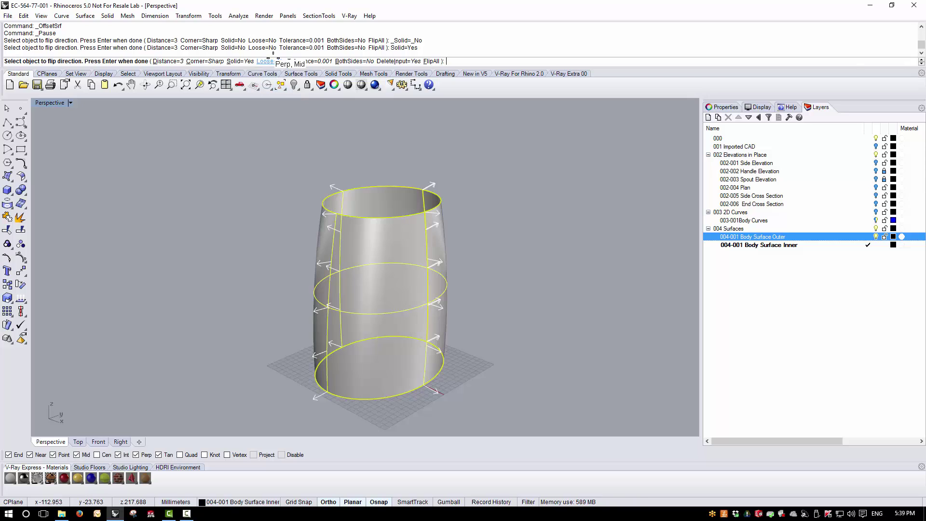
click(266, 60)
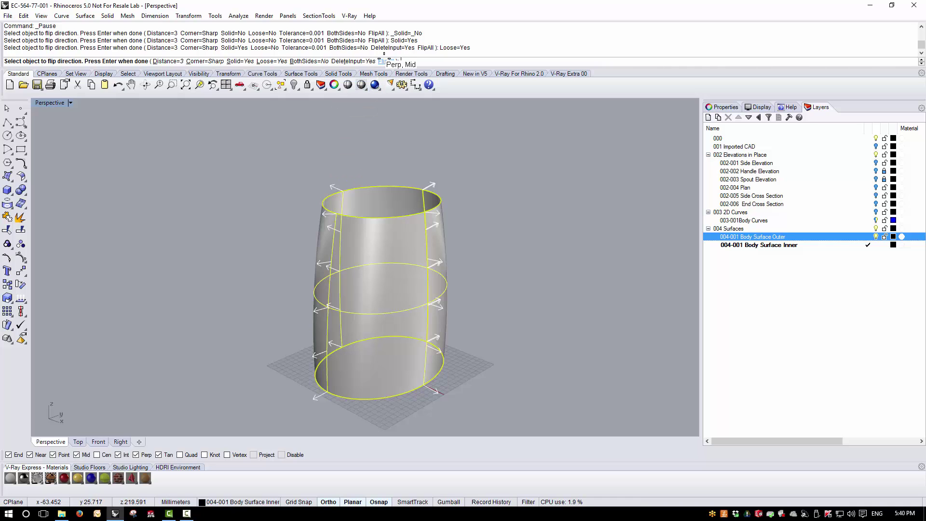
click(389, 61)
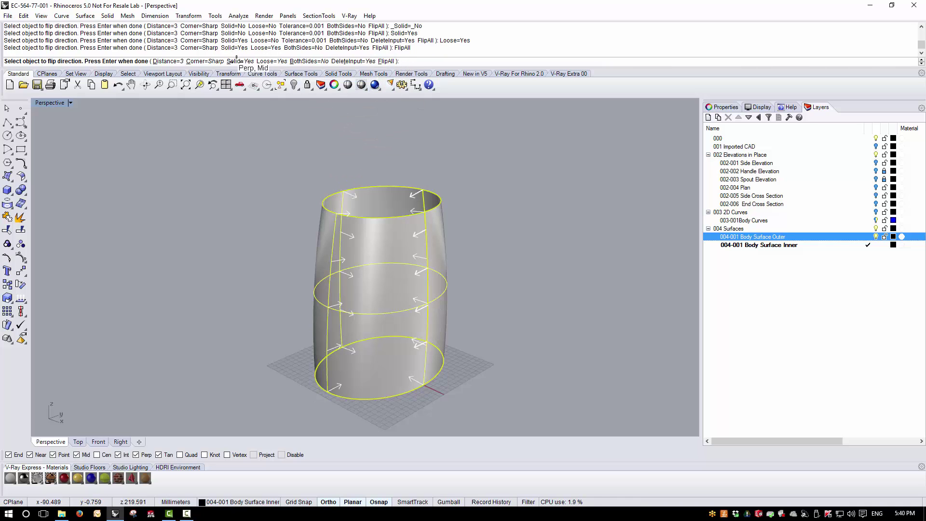
key(Return)
Assign the selected surface to the 004-001 Body Surface Inner layer and turn off the 004-001 Body Surface Outer layer.
right_click(812, 245)
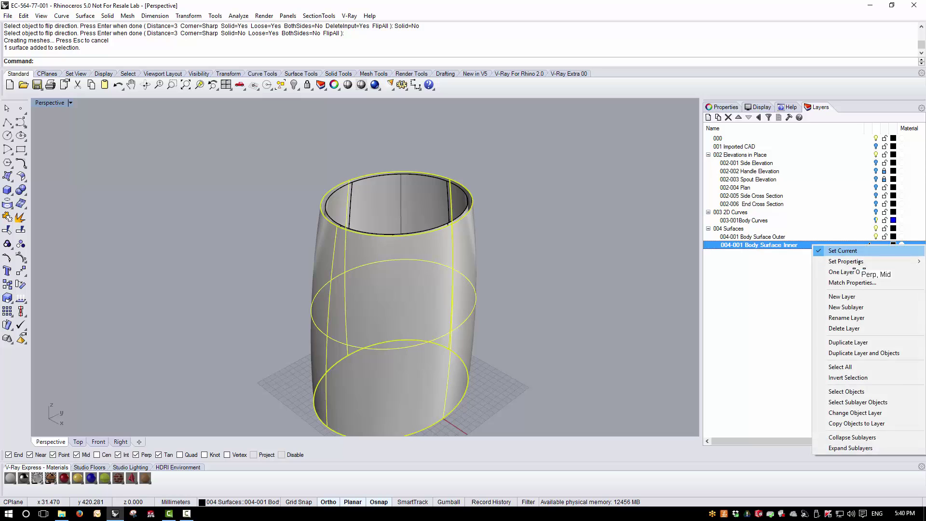
click(847, 414)
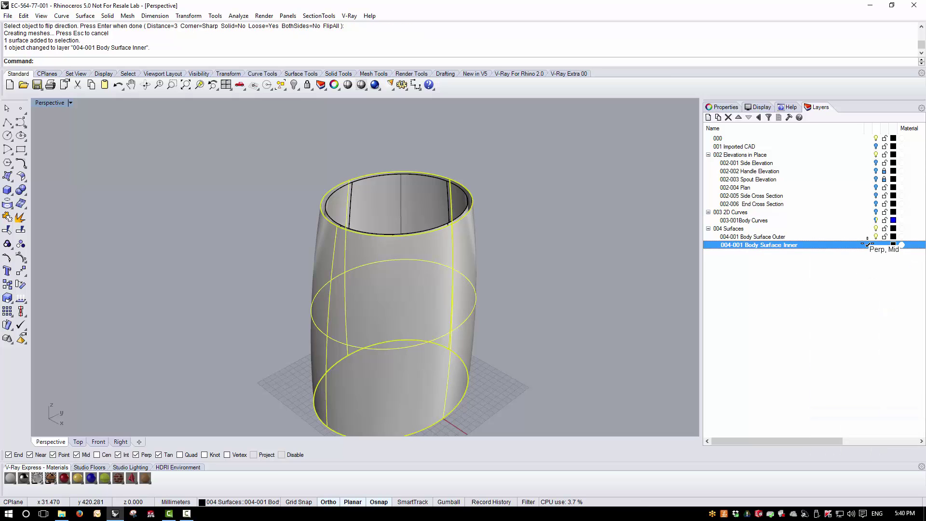
click(874, 236)
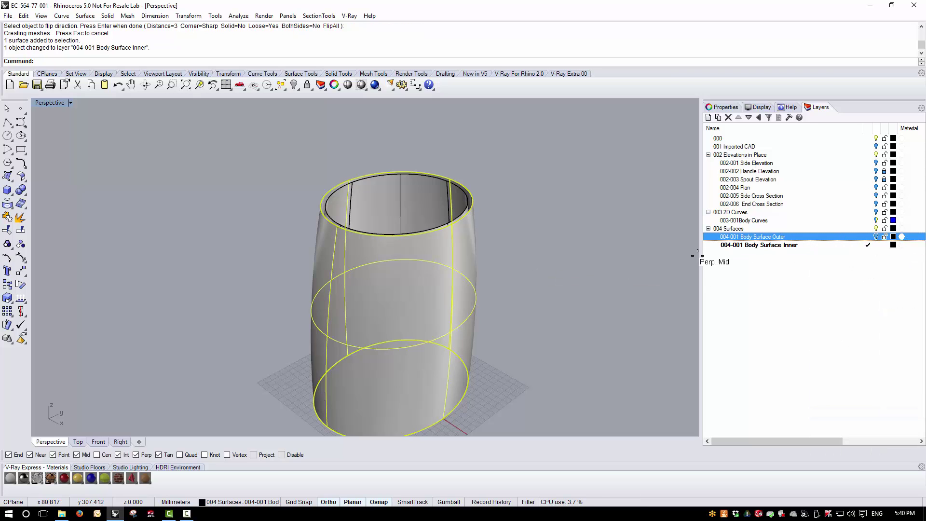
Select the outer body surface and reassign it to the hidden 004-001 Body Surface Outer layer.
key(Escape)
click(471, 291)
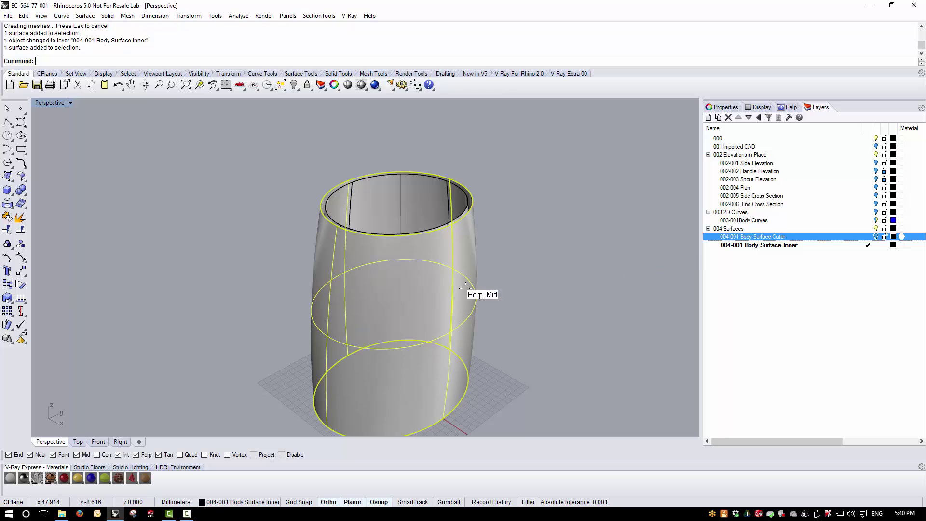
right_click(773, 234)
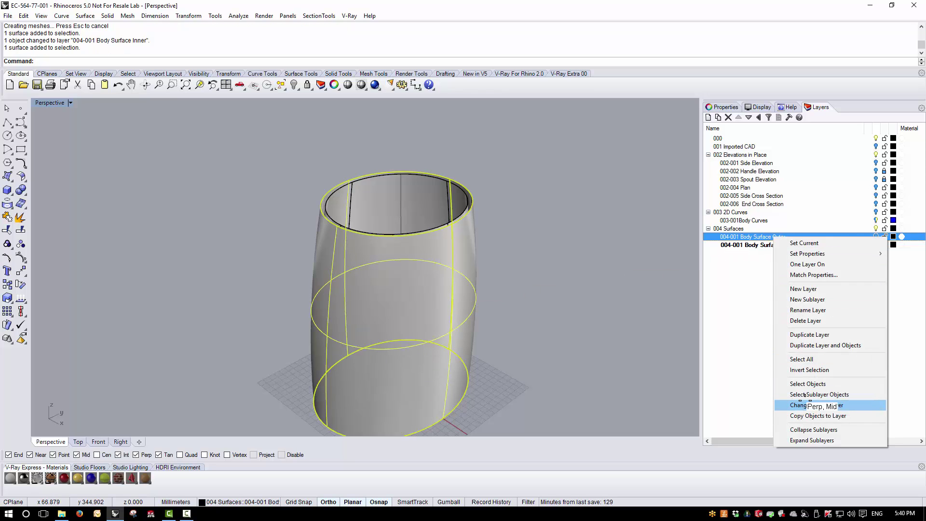
click(801, 404)
Select the loose inner offset polysurface and start a zebra analysis on it.
right_drag(420, 279, 465, 243)
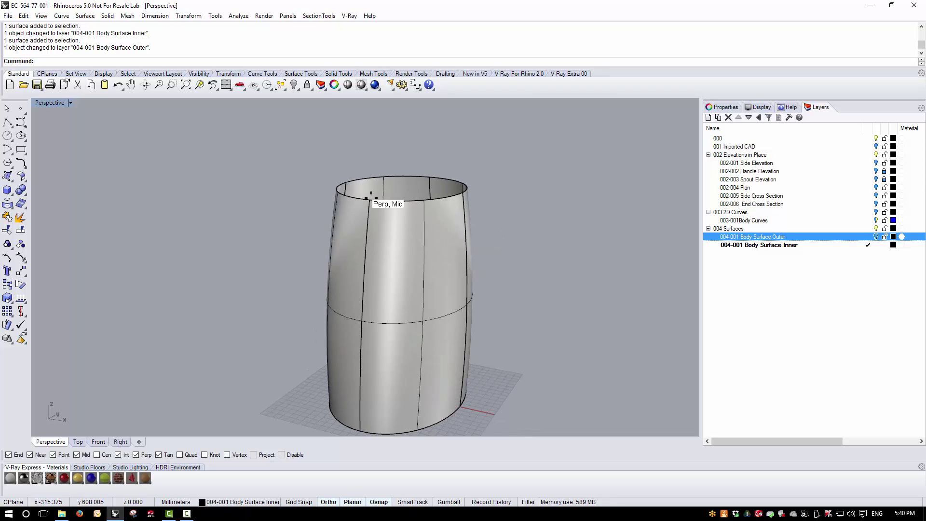
right_drag(358, 337, 480, 282)
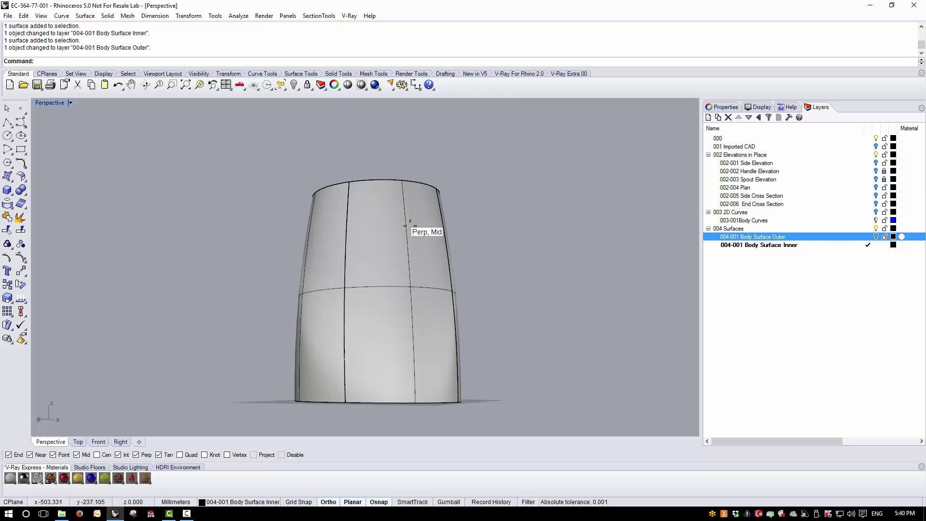
click(298, 260)
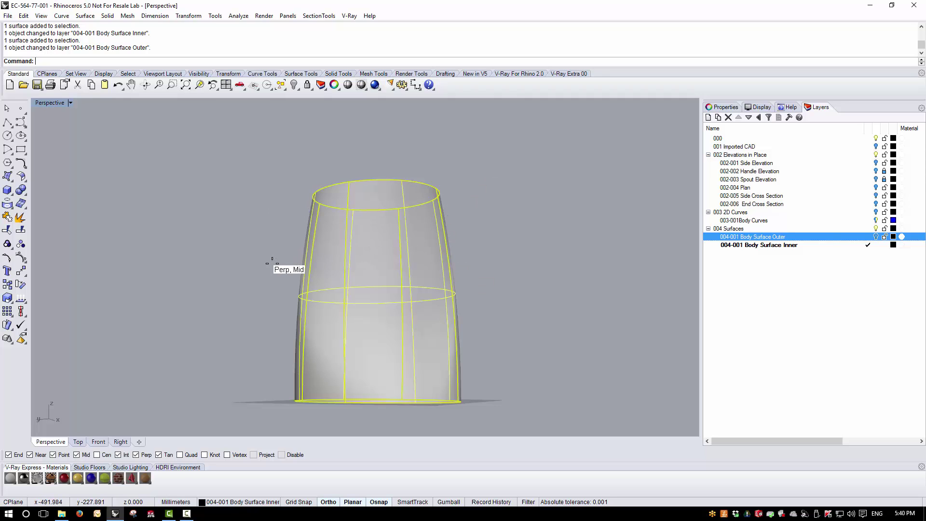
click(236, 15)
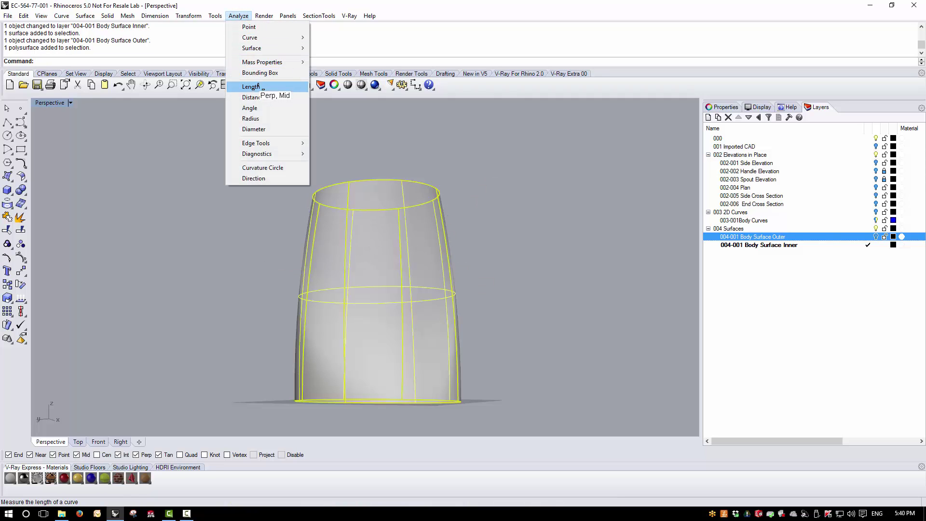
mouse_move(288, 16)
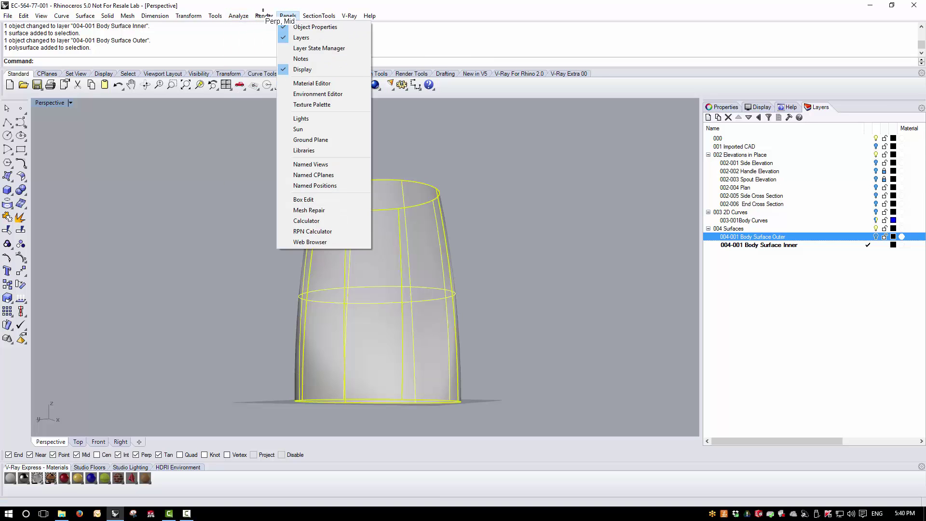
mouse_move(238, 15)
mouse_move(253, 49)
click(332, 77)
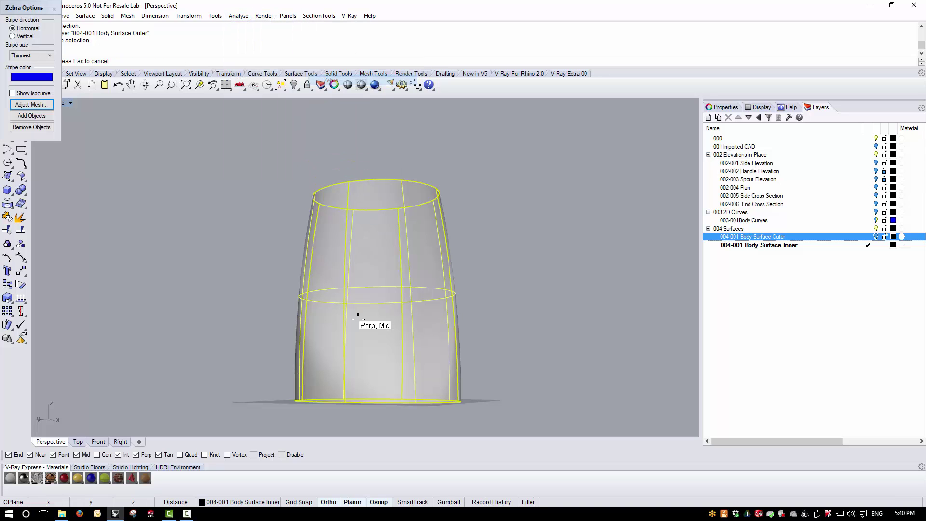
Examine the zebra stripes across the inner body's seams up close and from different sides, and close the analysis.
scroll(250, 315, up, 6)
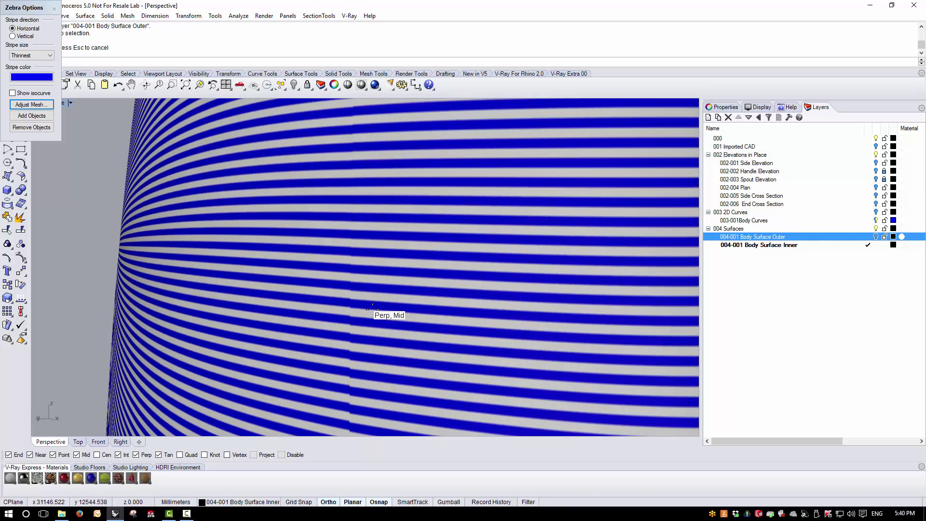
scroll(372, 307, down, 6)
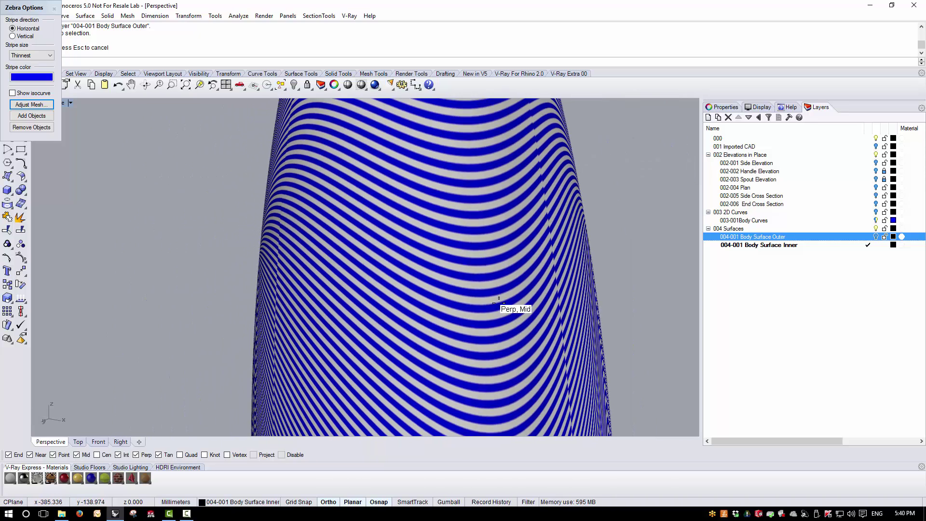
right_drag(498, 300, 490, 300)
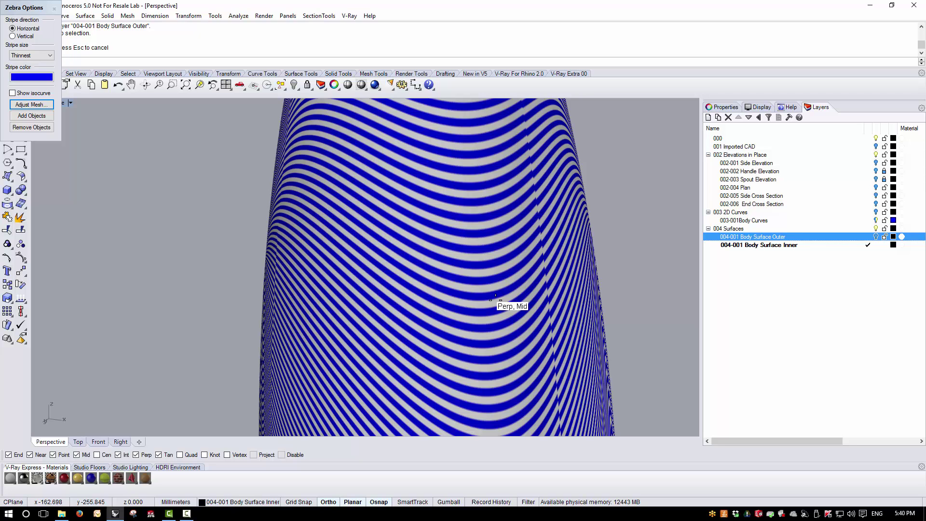
scroll(515, 274, down, 2)
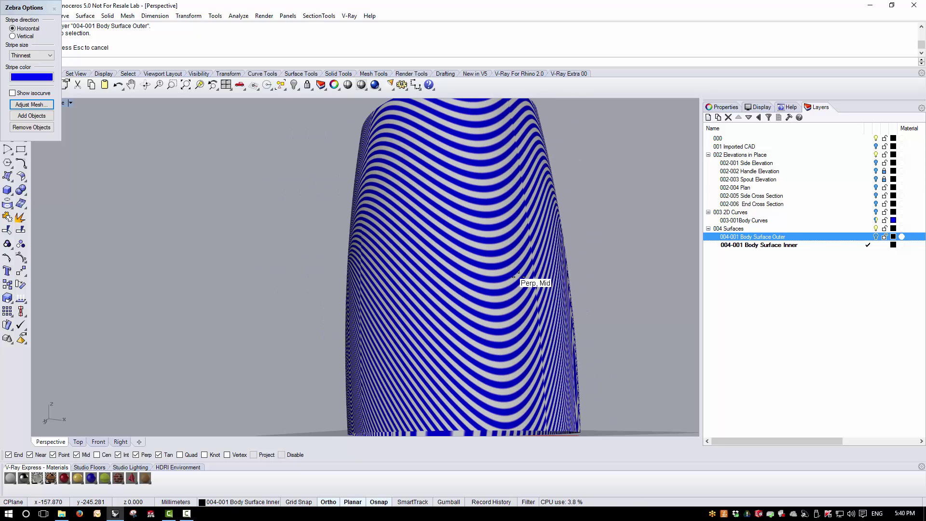
scroll(513, 276, down, 2)
right_drag(514, 276, 521, 236)
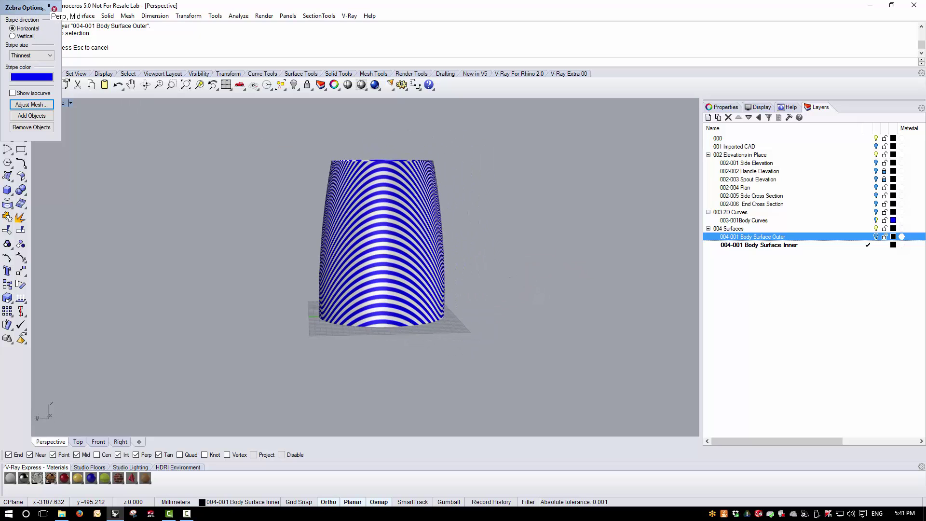
click(54, 8)
Explode the loose inner offset polysurface into its separate surfaces.
right_drag(475, 231, 328, 246)
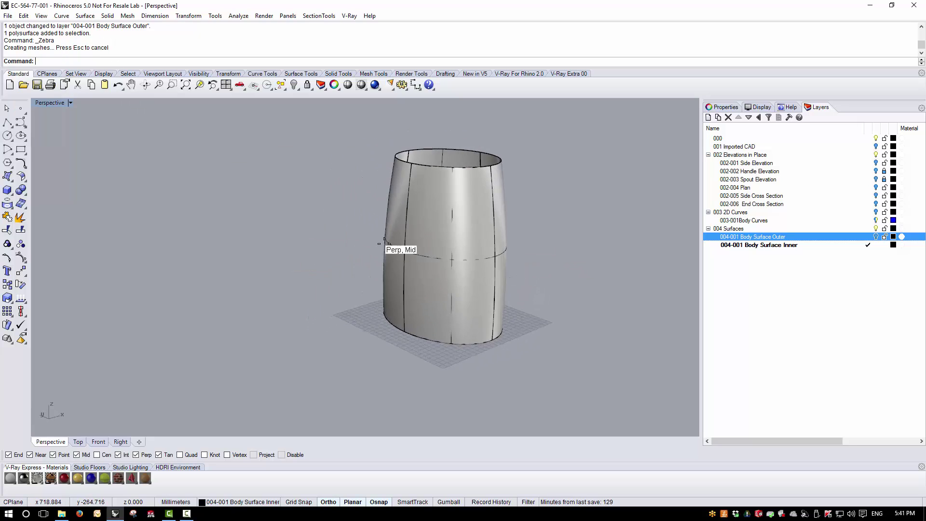
scroll(520, 167, up, 3)
scroll(521, 168, up, 2)
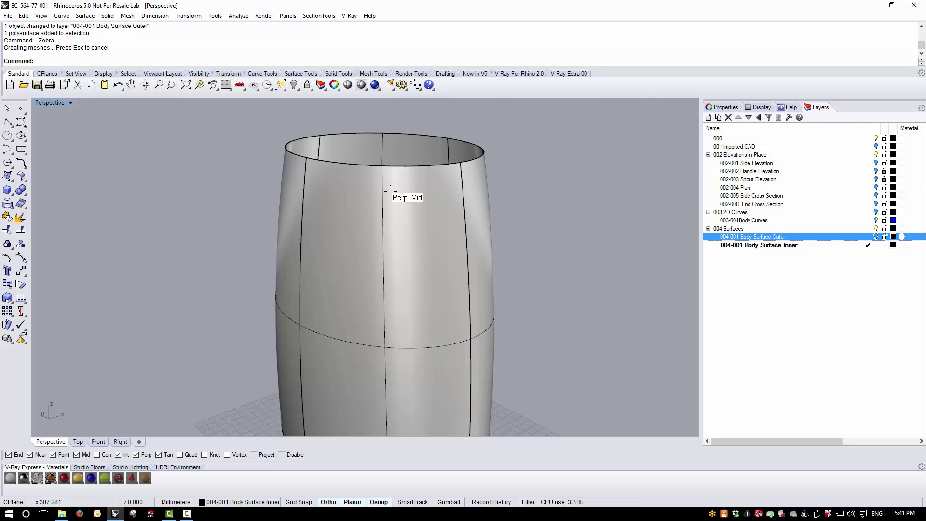
scroll(326, 306, down, 3)
right_drag(375, 265, 277, 283)
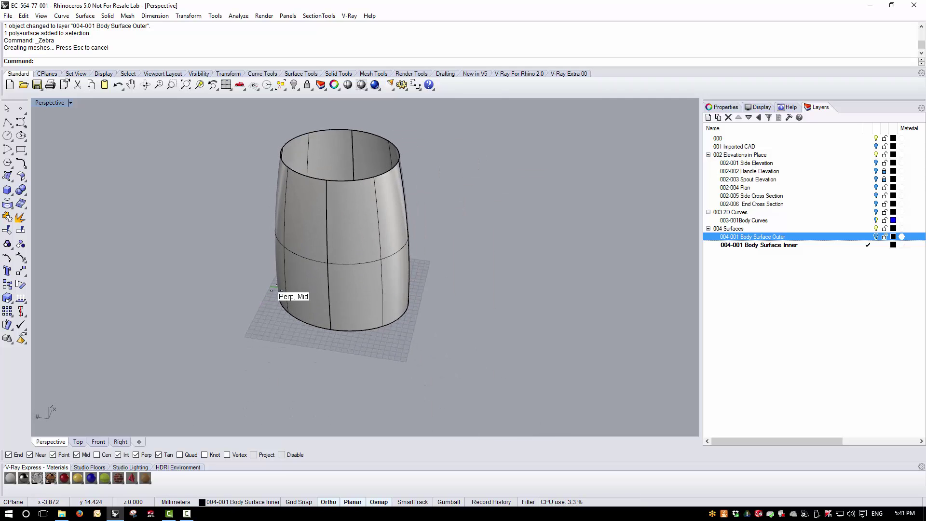
click(308, 230)
right_drag(340, 280, 326, 266)
scroll(364, 202, up, 2)
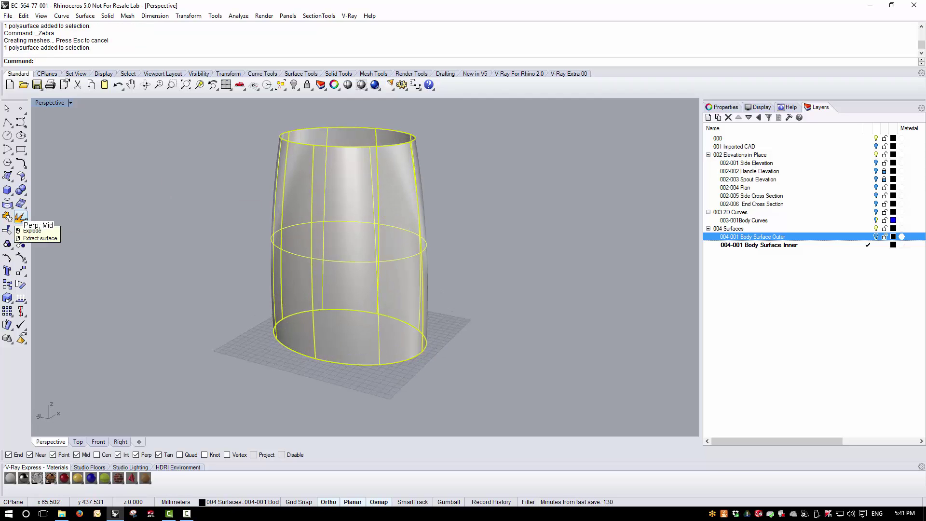
click(20, 218)
Delete the other panels of the exploded inner body until a single curved panel remains, and select that panel.
right_drag(223, 289, 183, 291)
click(286, 207)
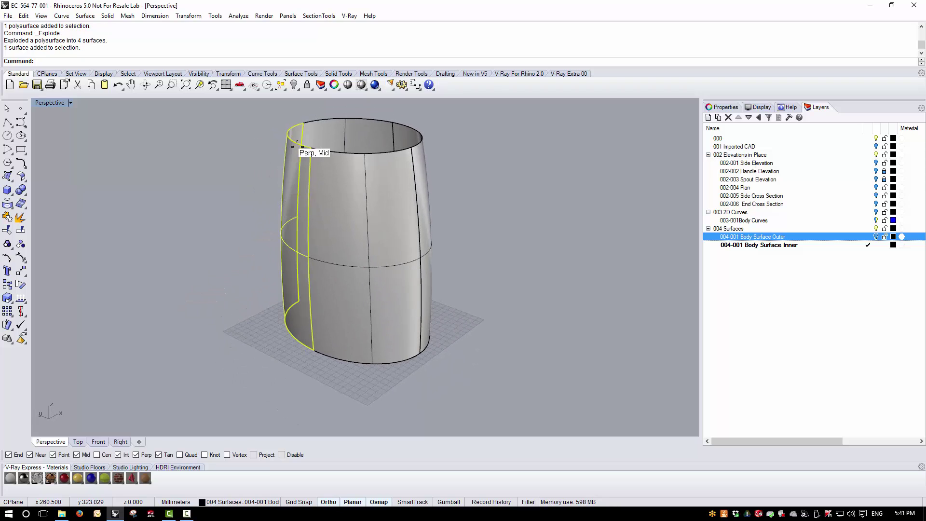
key(Delete)
click(320, 121)
key(Delete)
right_drag(473, 243, 413, 237)
click(374, 223)
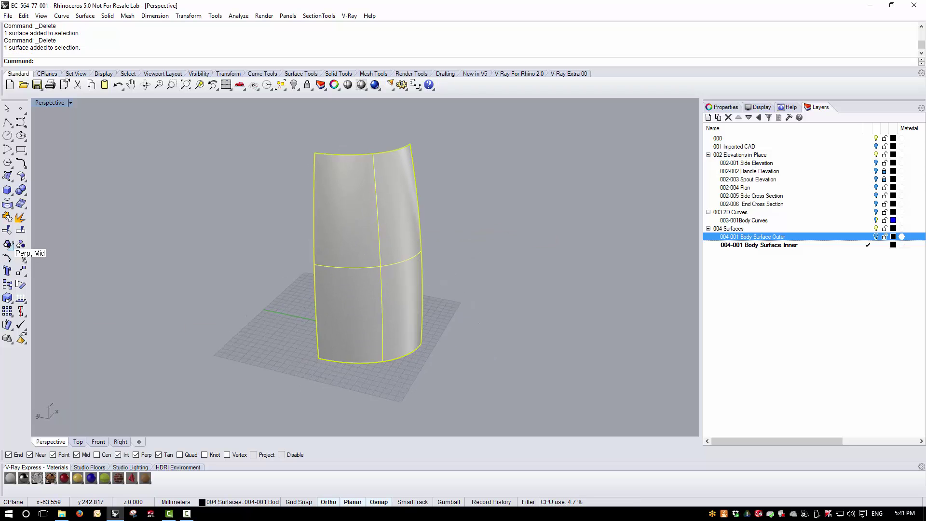
Turn on the control points of the remaining inner body panel and view them along its vertical edges.
click(19, 255)
right_drag(300, 247, 185, 251)
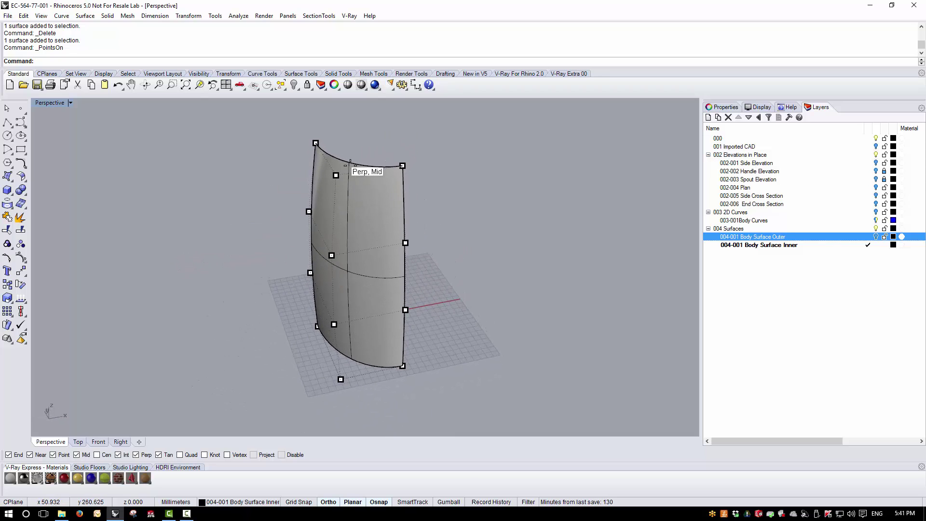
scroll(347, 169, up, 2)
scroll(289, 168, down, 2)
right_drag(288, 164, 289, 240)
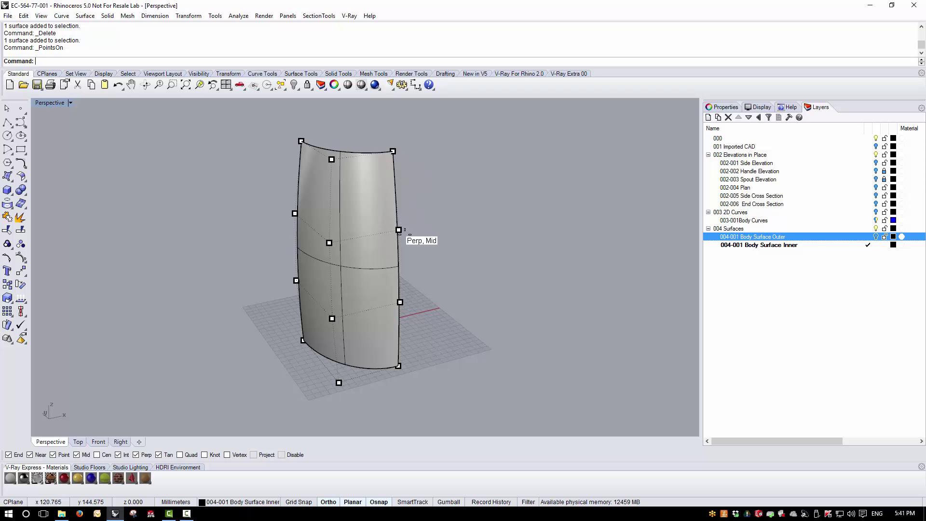
right_drag(400, 301, 286, 265)
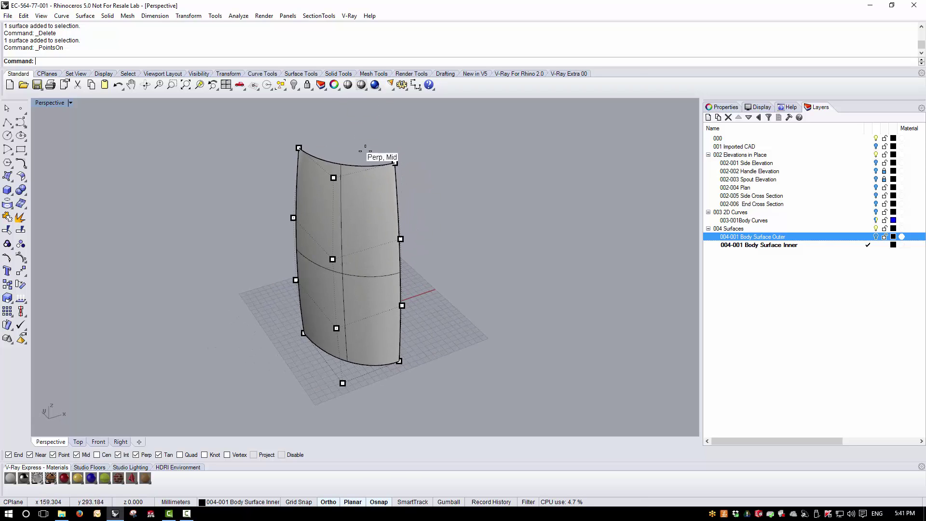
right_drag(365, 151, 239, 139)
Align the top corner control point of the panel's Y=0 edge and its neighbour in world X only, using the corner point's location.
drag(235, 118, 301, 207)
right_drag(301, 207, 296, 165)
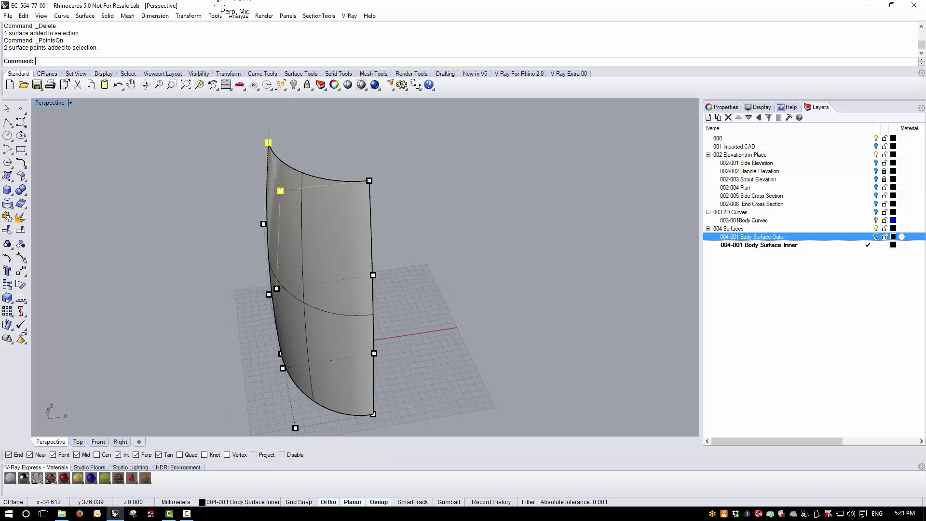
click(188, 16)
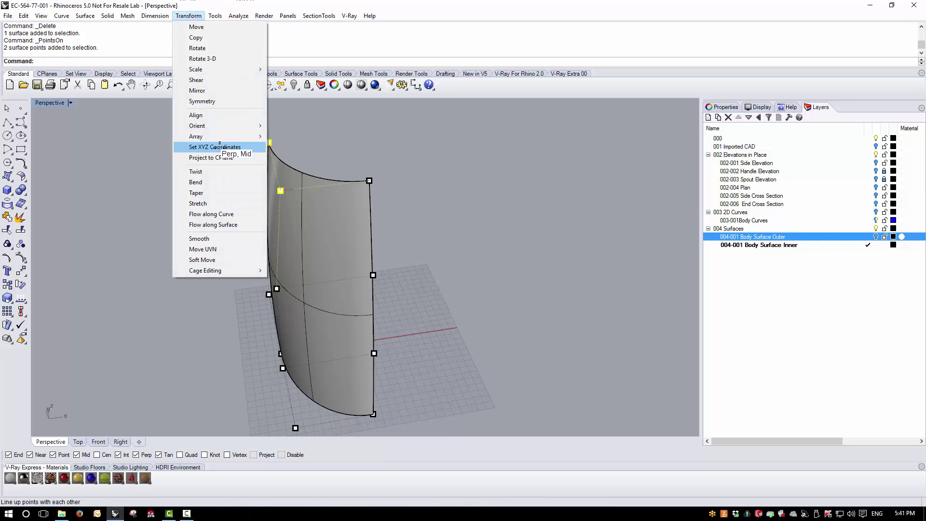
click(220, 147)
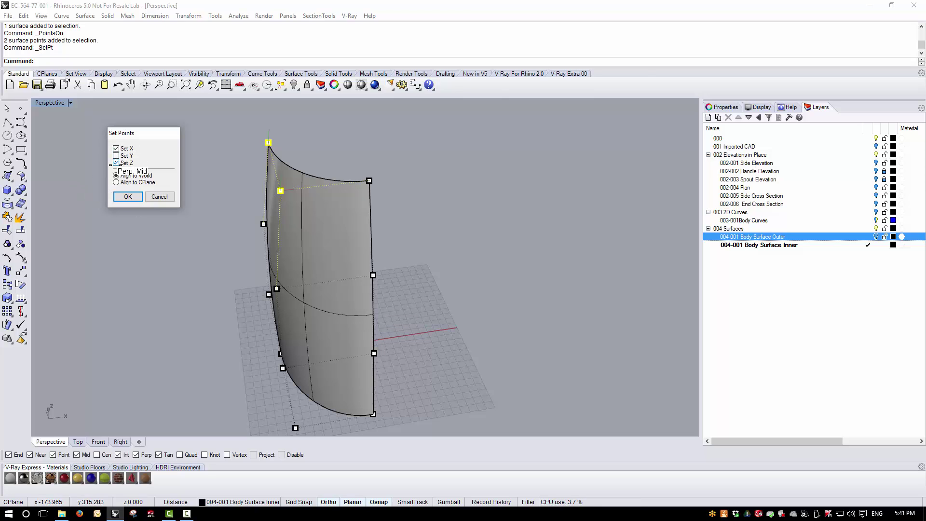
click(125, 196)
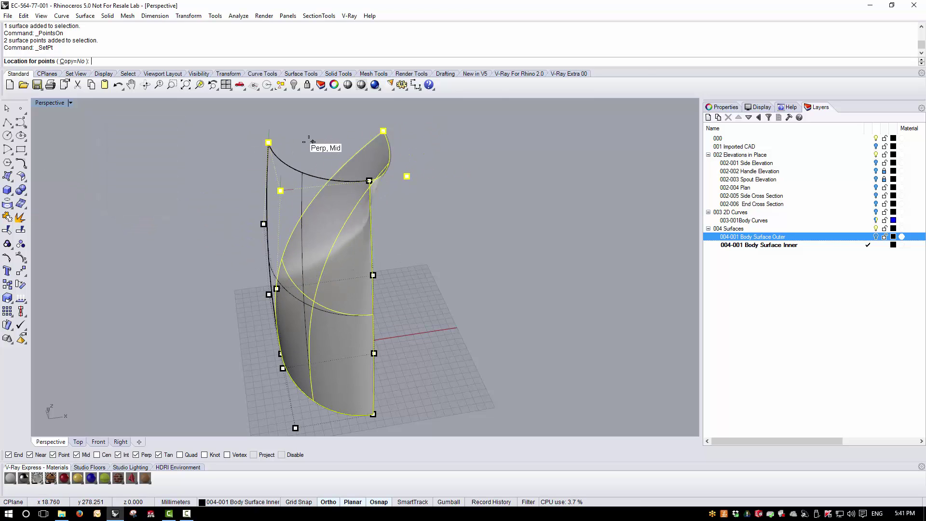
click(268, 142)
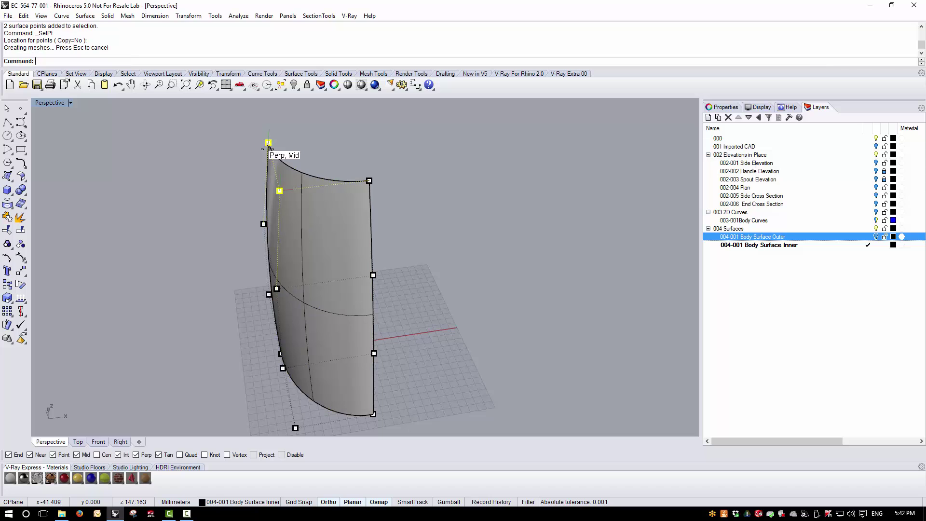
Align the second-row control point on the Y=0 edge and its neighbour in world X, using the edge point's location.
right_drag(169, 231, 429, 265)
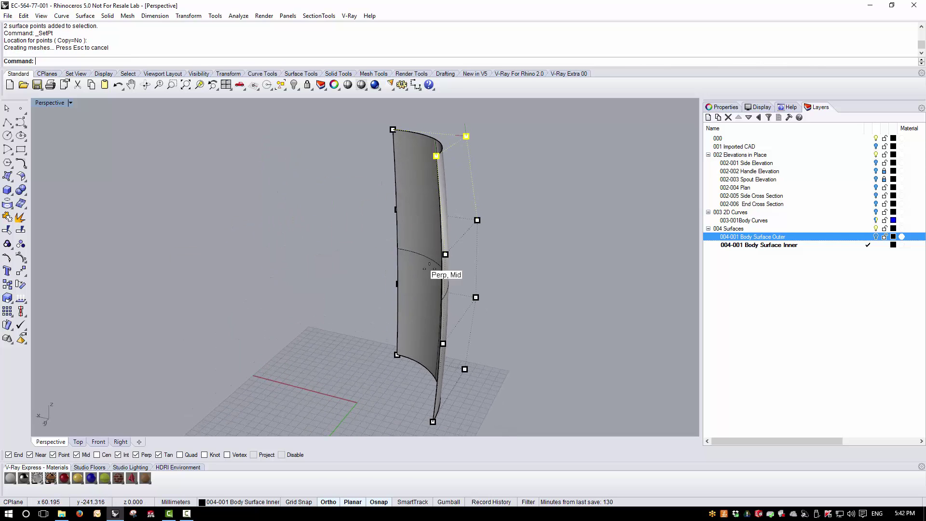
click(445, 253)
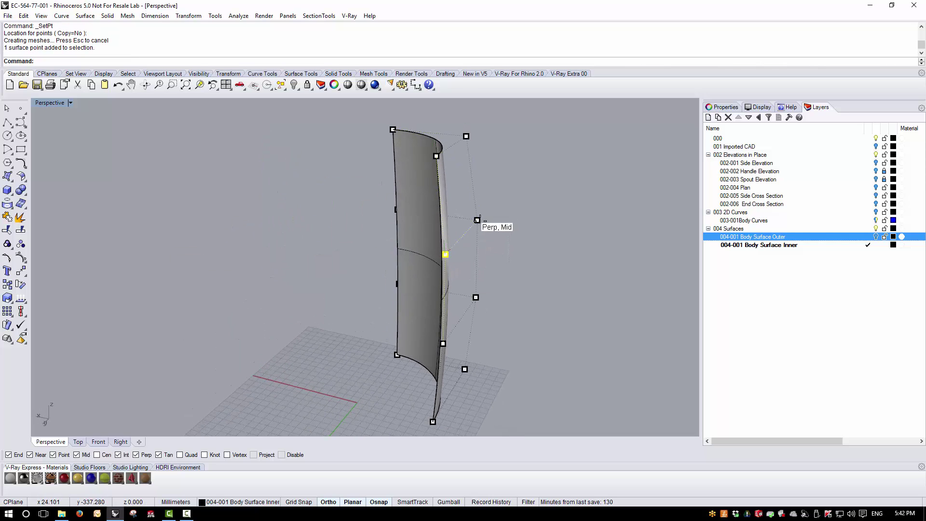
click(477, 220)
right_click(478, 274)
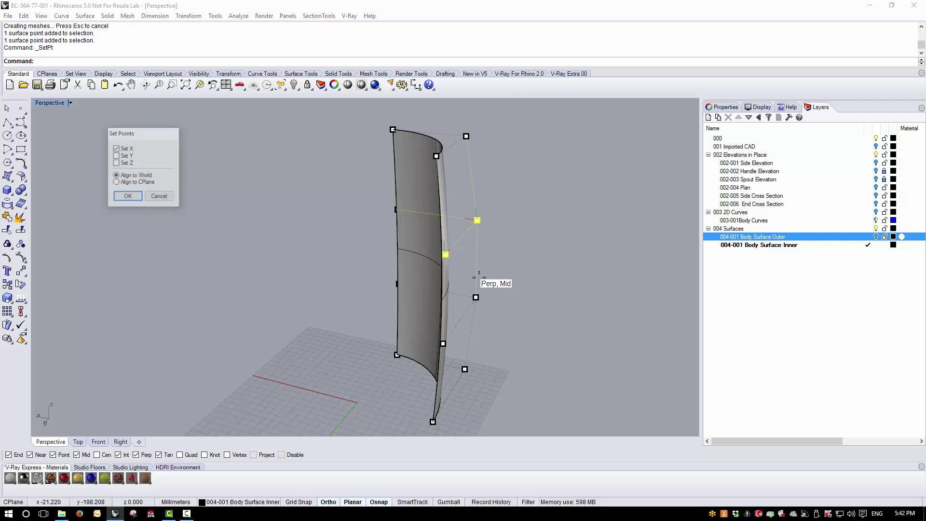
click(115, 199)
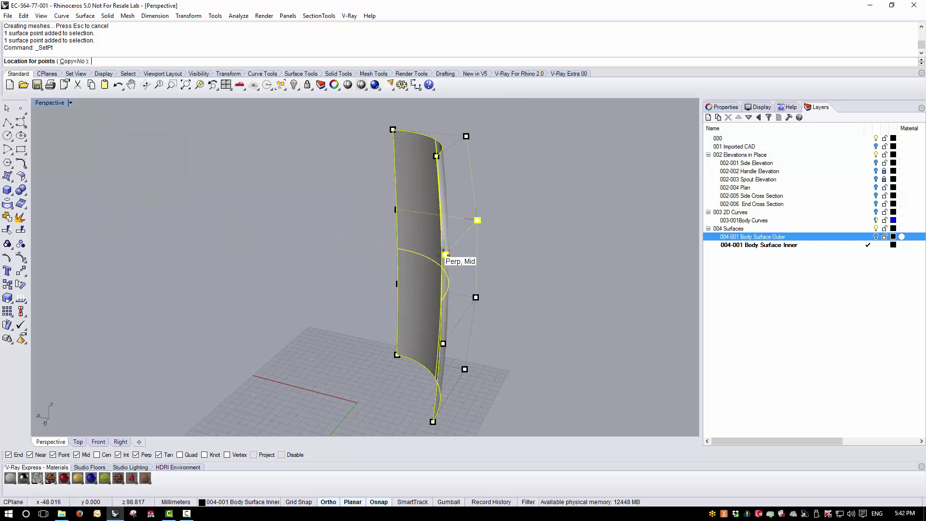
click(444, 254)
Align the third-row control point on the Y=0 edge and its neighbour in world X, using the edge point's location.
scroll(446, 270, up, 3)
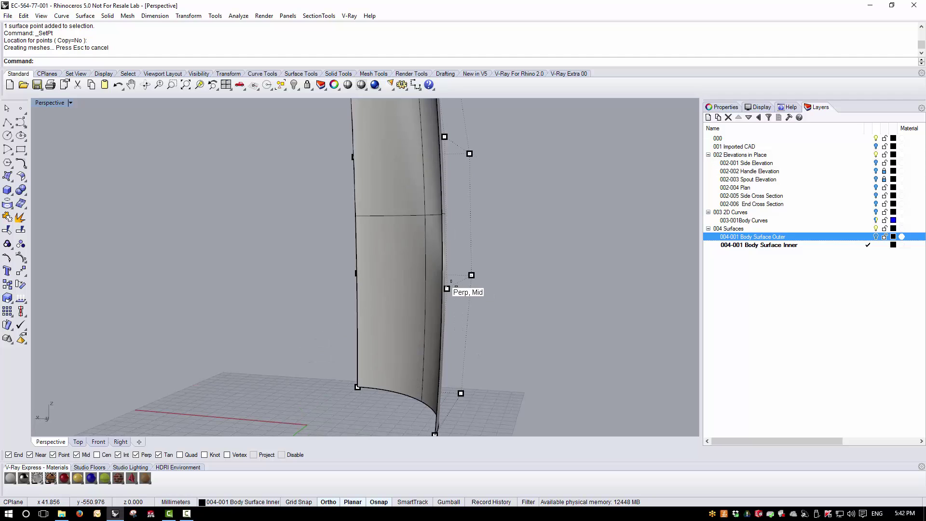
click(447, 288)
shift+click(471, 274)
right_click(440, 297)
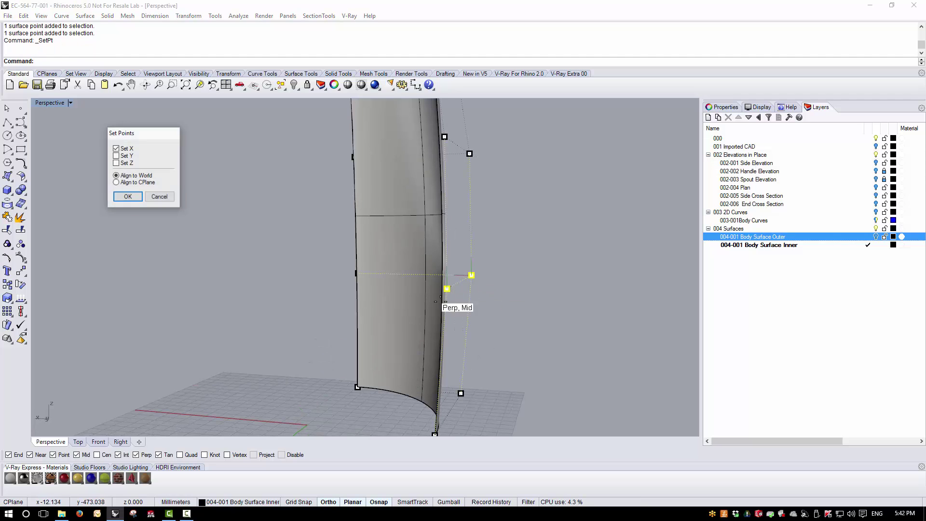
click(135, 193)
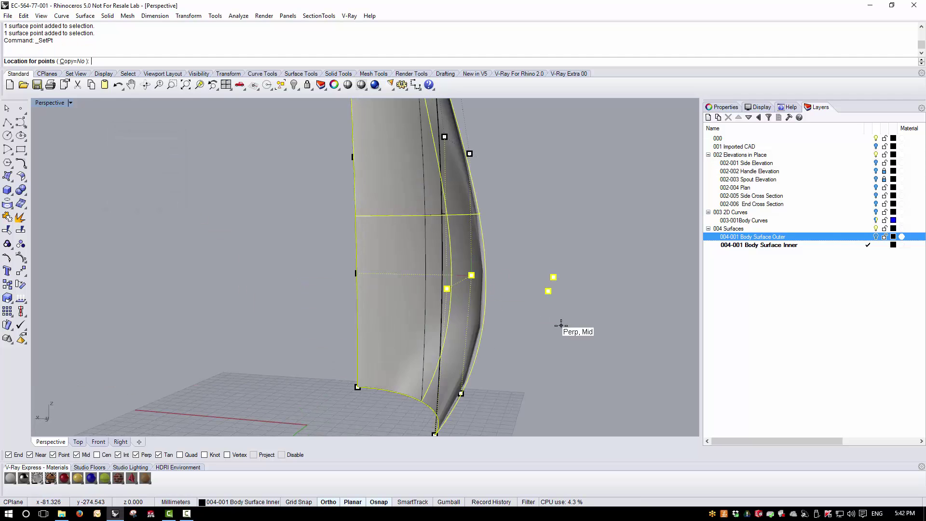
click(449, 285)
scroll(482, 309, down, 3)
Align the bottom corner control point of the Y=0 edge and its neighbour in world X, using the corner point's location.
right_drag(508, 331, 338, 376)
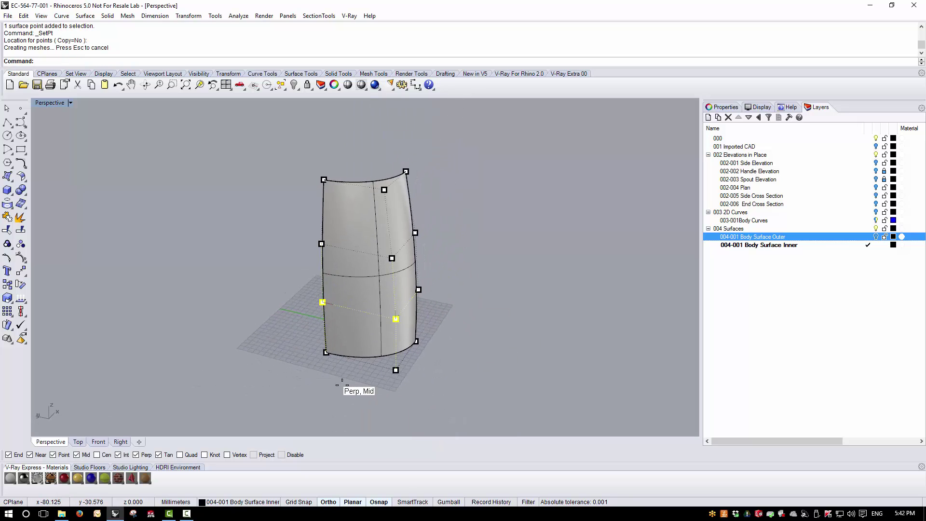
click(326, 352)
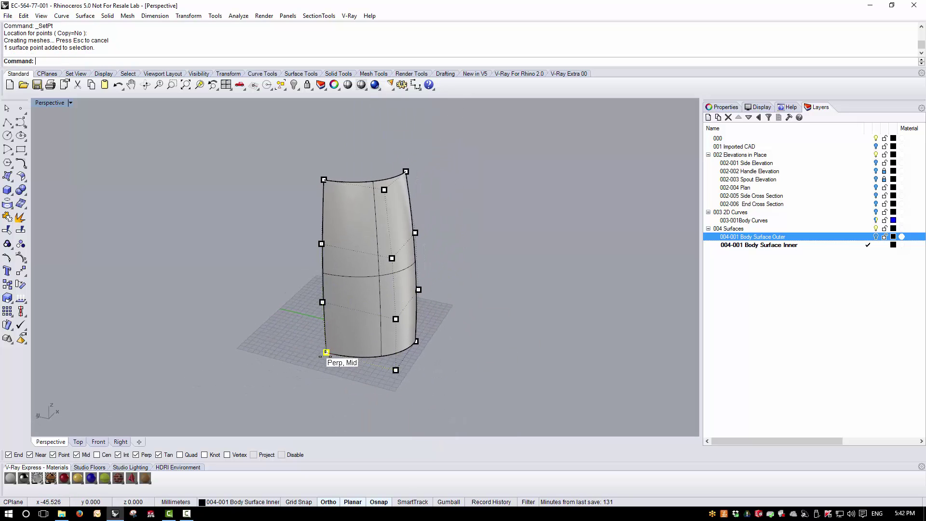
shift+click(395, 370)
key(Return)
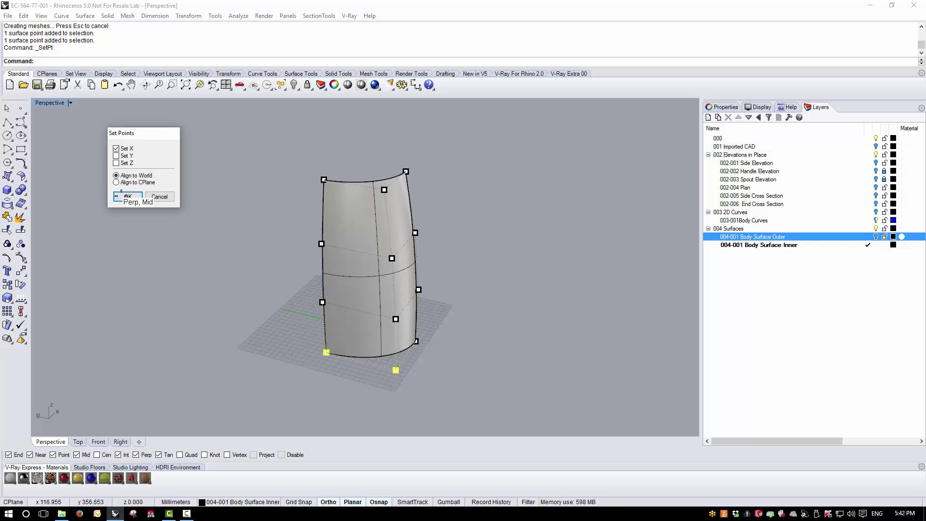
click(136, 193)
click(320, 367)
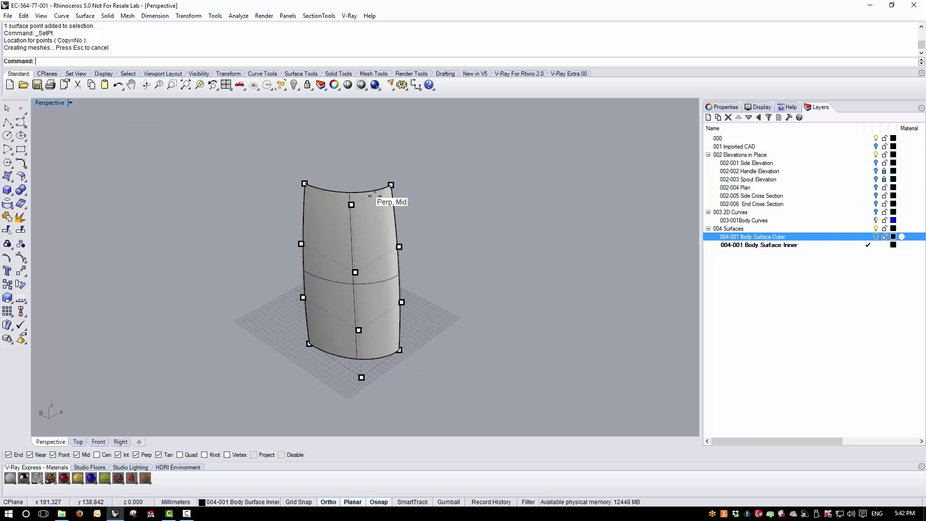
Align the top corner control point of the panel's X=0 edge and its neighbour in world Y only, using the corner point's location.
right_drag(304, 299, 286, 359)
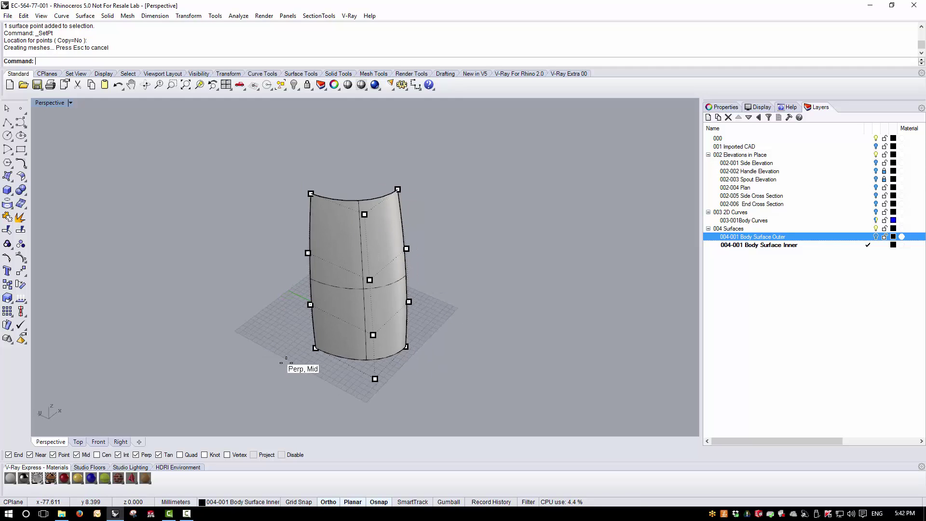
right_drag(365, 401, 371, 390)
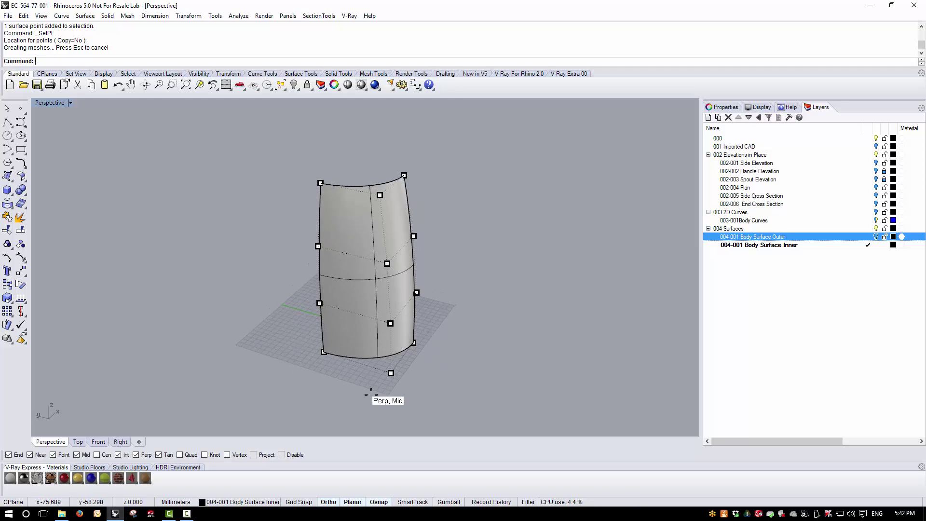
click(188, 15)
click(234, 148)
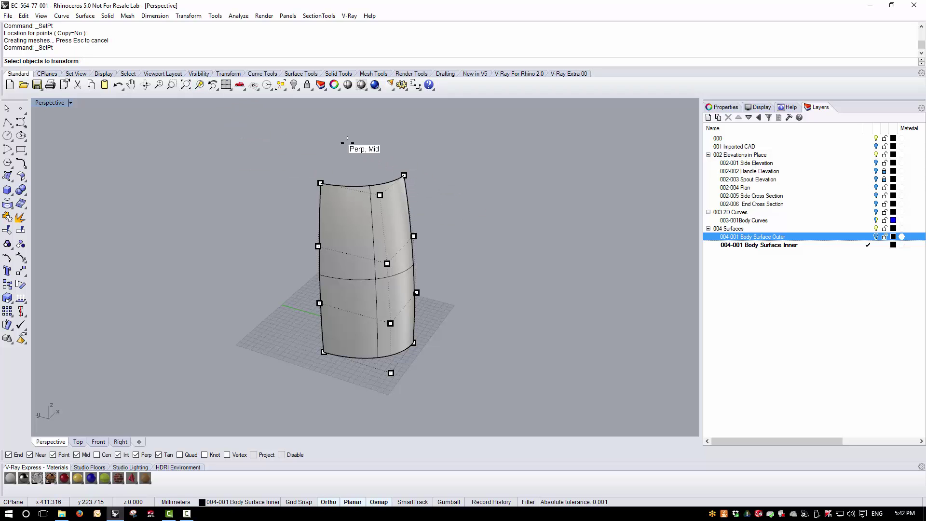
drag(347, 140, 452, 205)
key(Return)
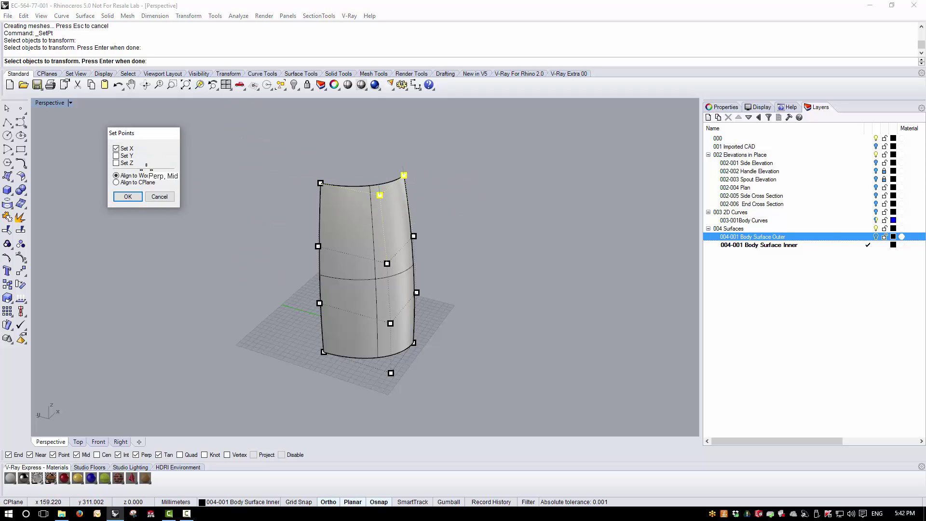
click(128, 196)
click(404, 174)
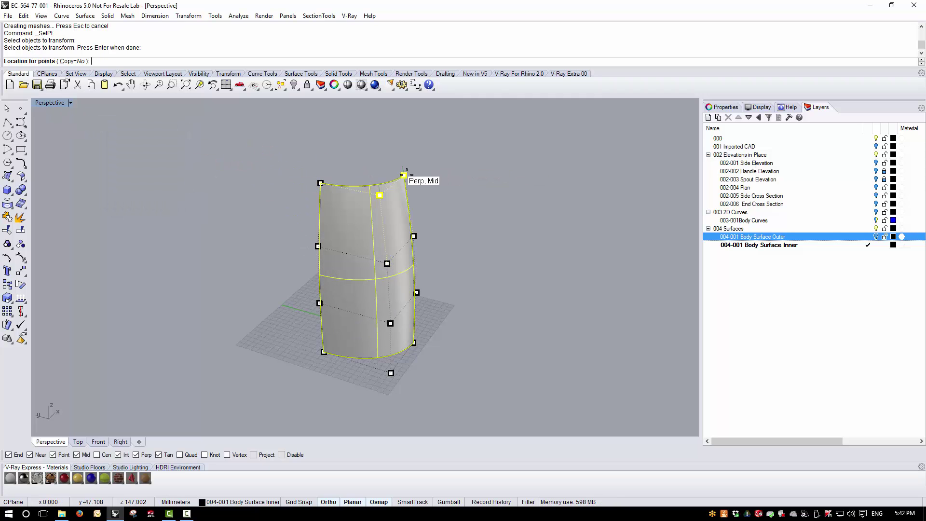
Align the second-row control point on the X=0 edge and its neighbour in world Y, using the edge point's location.
click(388, 261)
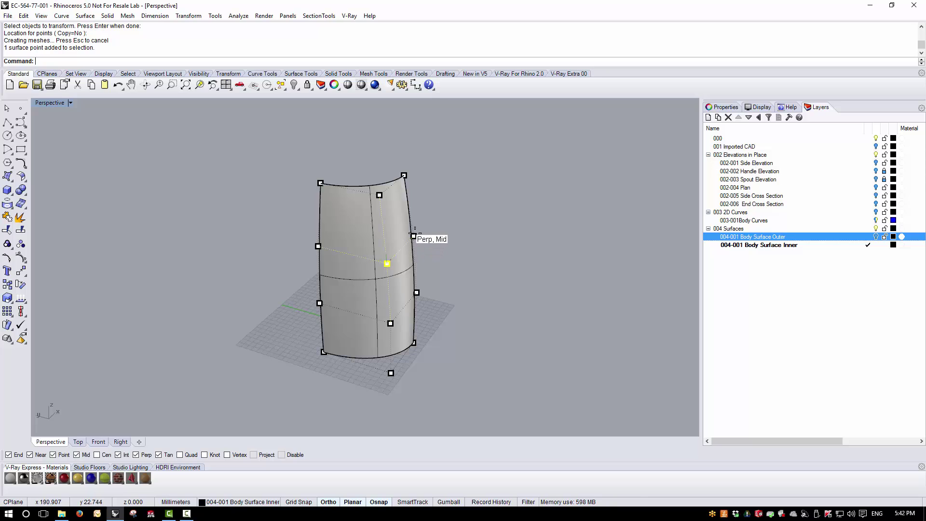
shift+click(413, 236)
key(Return)
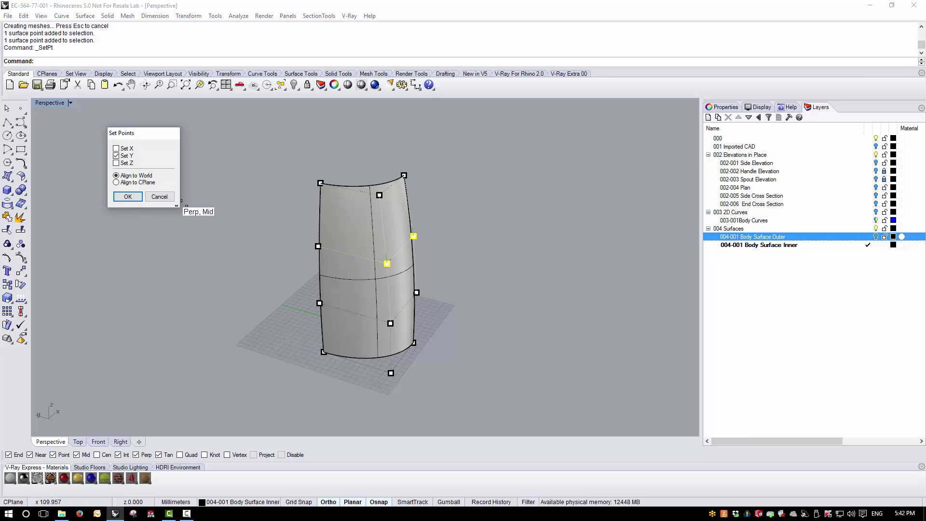
click(128, 195)
click(445, 249)
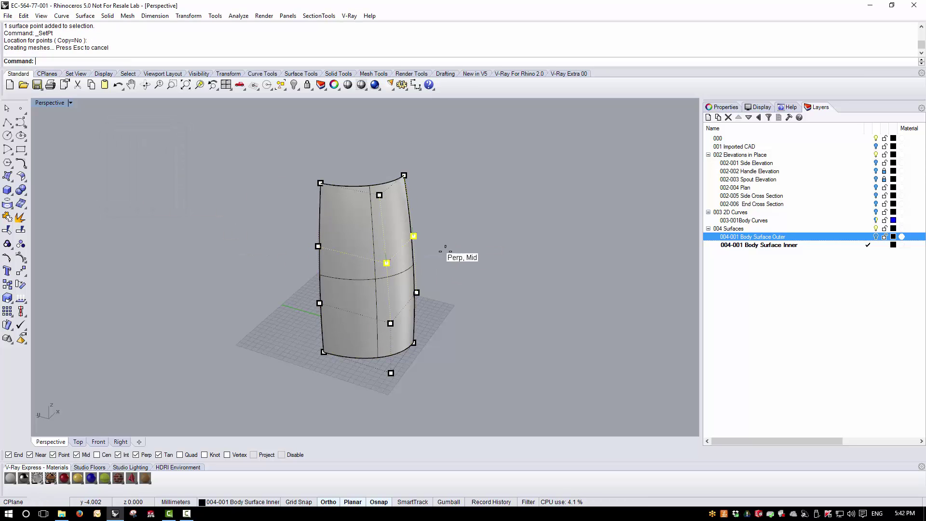
Align the third-row control point on the X=0 edge and its neighbour in world Y, using the edge point's location.
click(390, 323)
shift+click(415, 292)
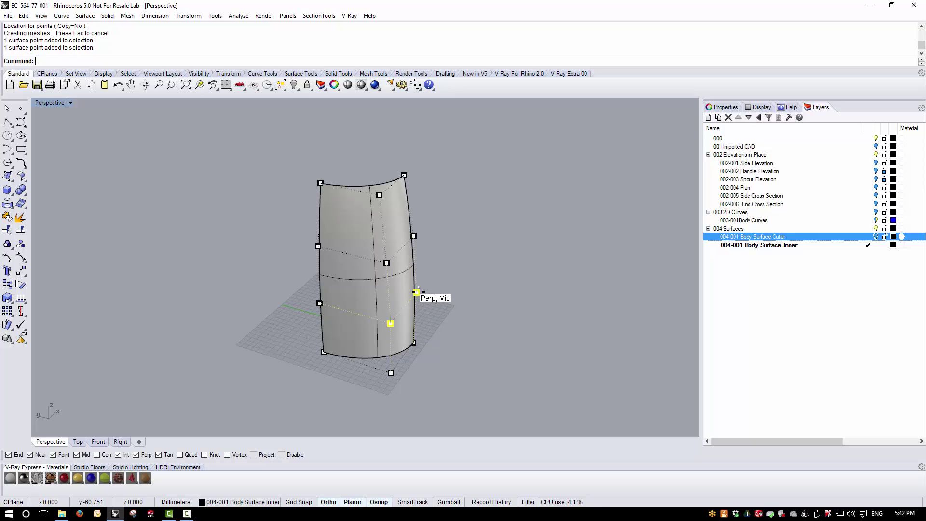
key(Return)
click(127, 196)
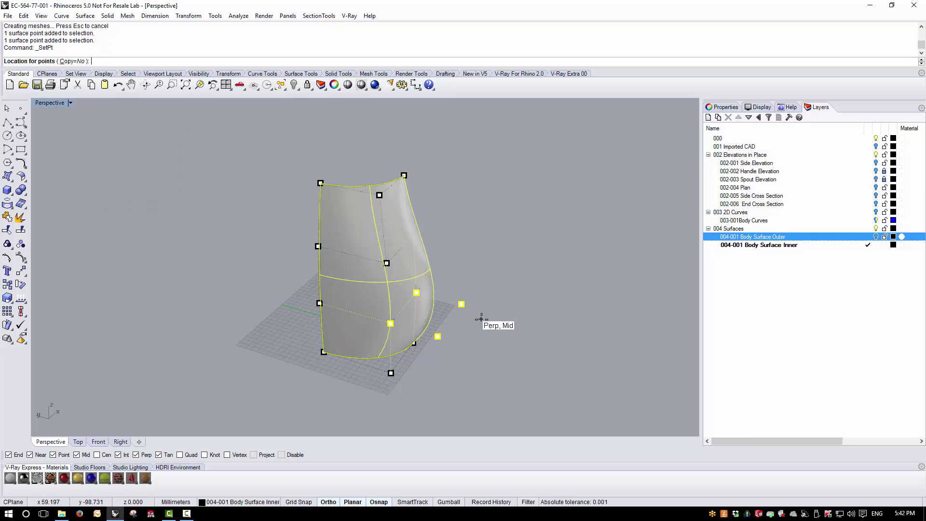
click(416, 292)
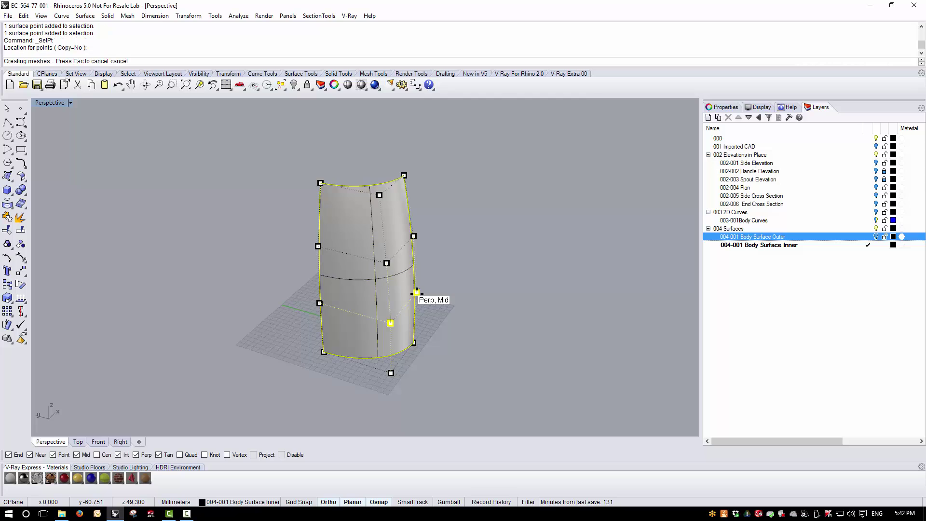
Align the bottom corner control point of the X=0 edge and its neighbour in world Y, using the corner point's location.
click(391, 372)
shift+click(413, 342)
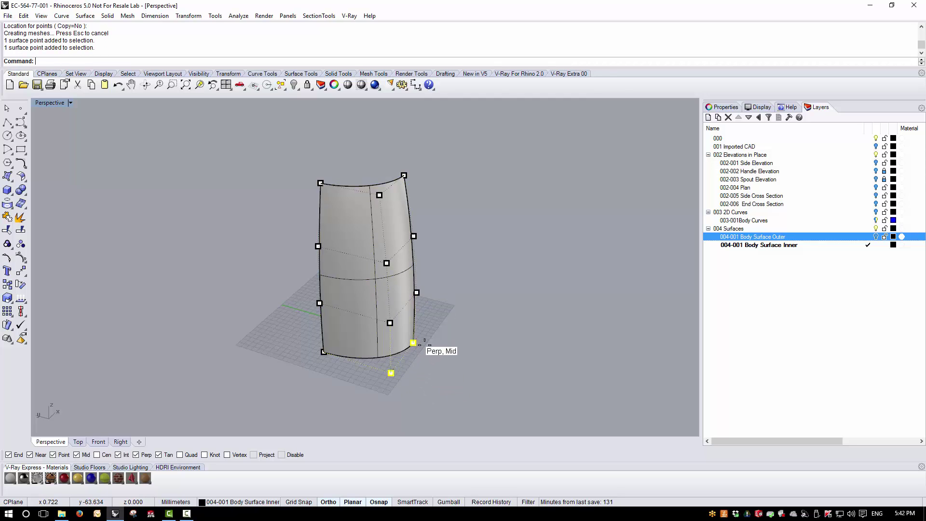
key(Return)
click(127, 195)
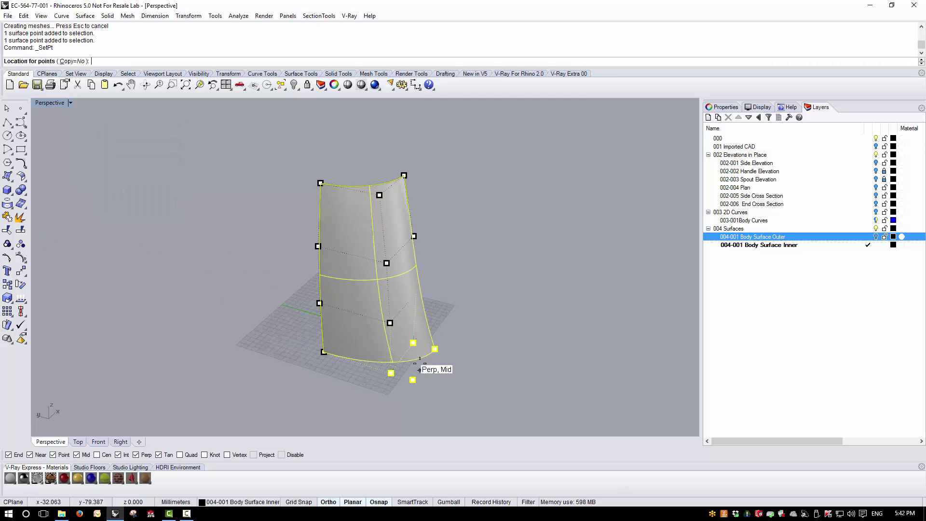
click(413, 342)
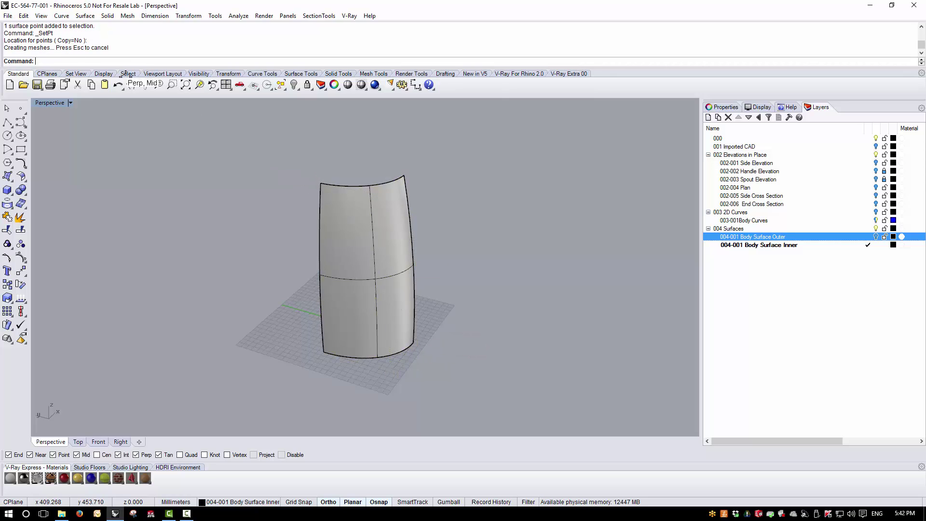
Show the adjusted panel's control points again and switch to the four-viewport layout to inspect them.
click(355, 251)
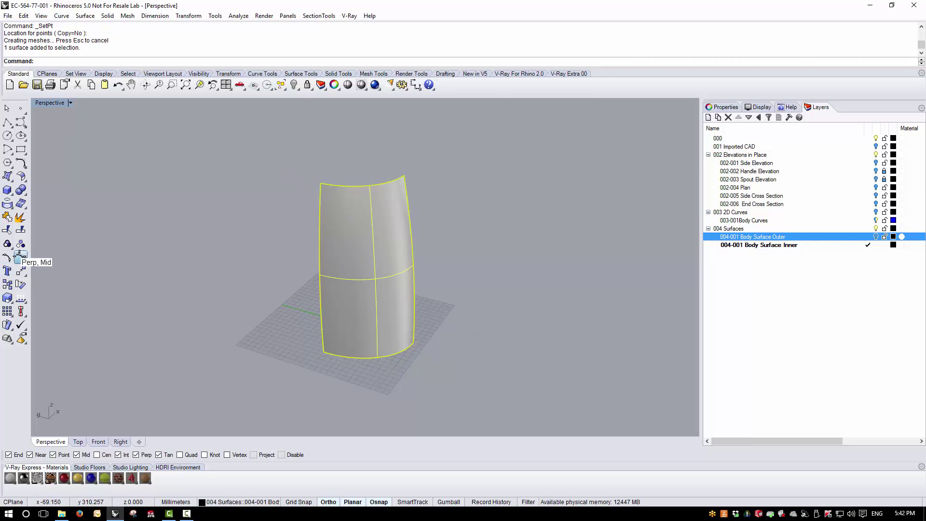
click(19, 256)
scroll(185, 239, down, 8)
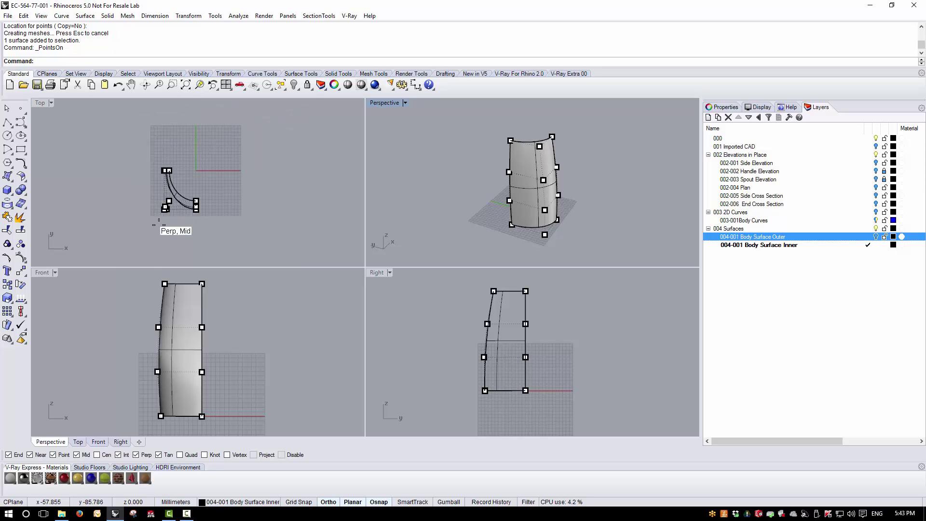
Check the panel's control points in the Top viewport and turn them off.
scroll(160, 205, up, 6)
scroll(166, 153, up, 4)
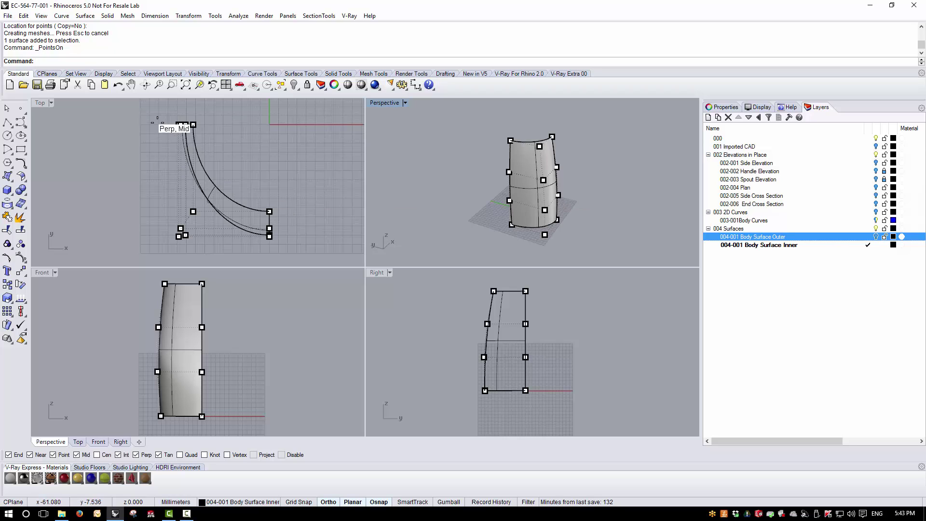
key(Escape)
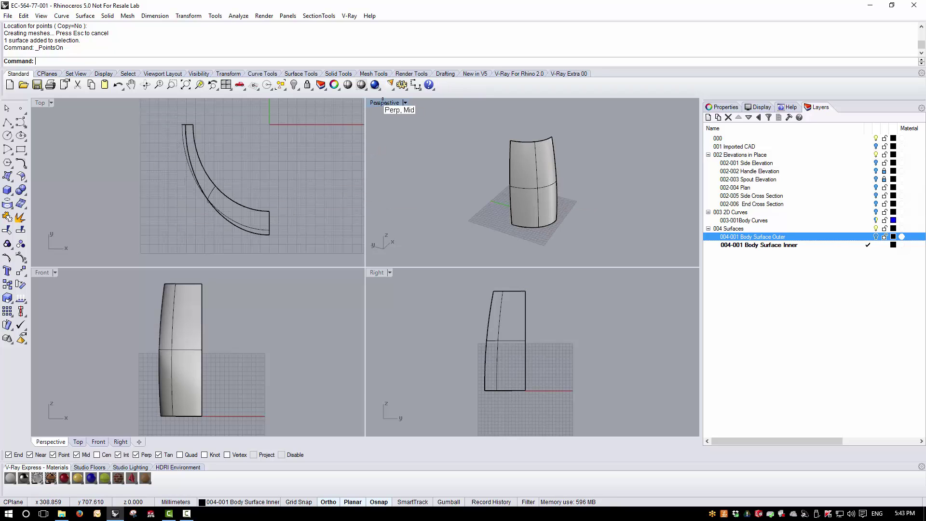
Mirror the inner body panel across the X axis through the origin (0), keeping the original.
double_click(388, 104)
click(368, 321)
click(176, 16)
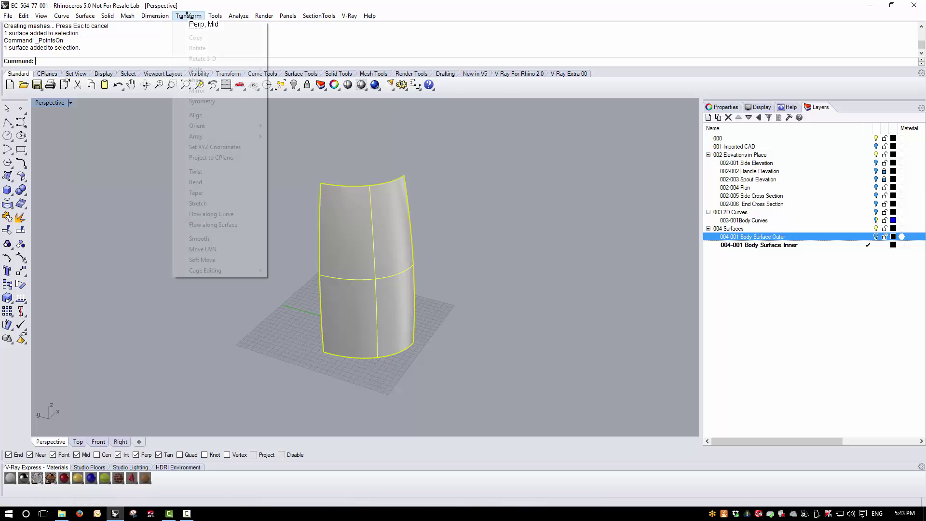
click(212, 93)
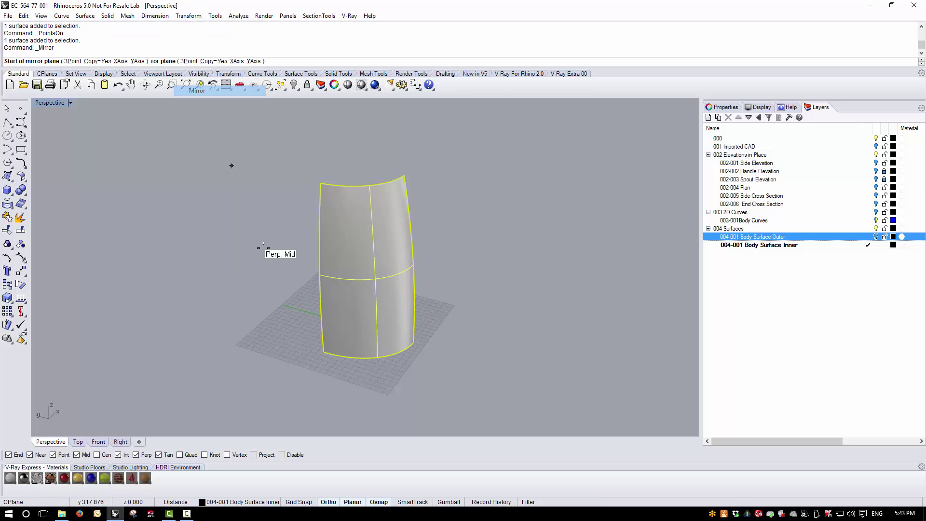
text(0)
key(Return)
click(292, 367)
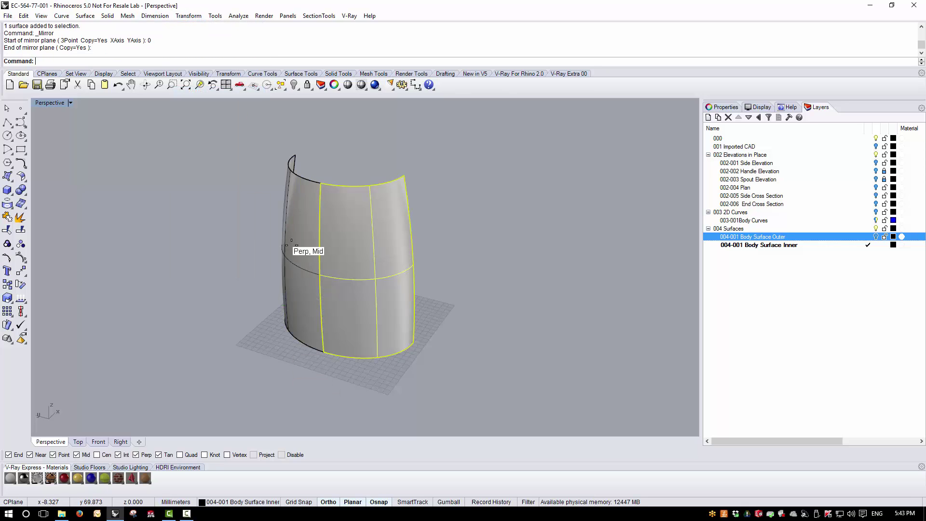
Mirror both inner panels across the Y axis through the origin (0) to close the body.
shift+click(289, 193)
right_drag(298, 197, 392, 316)
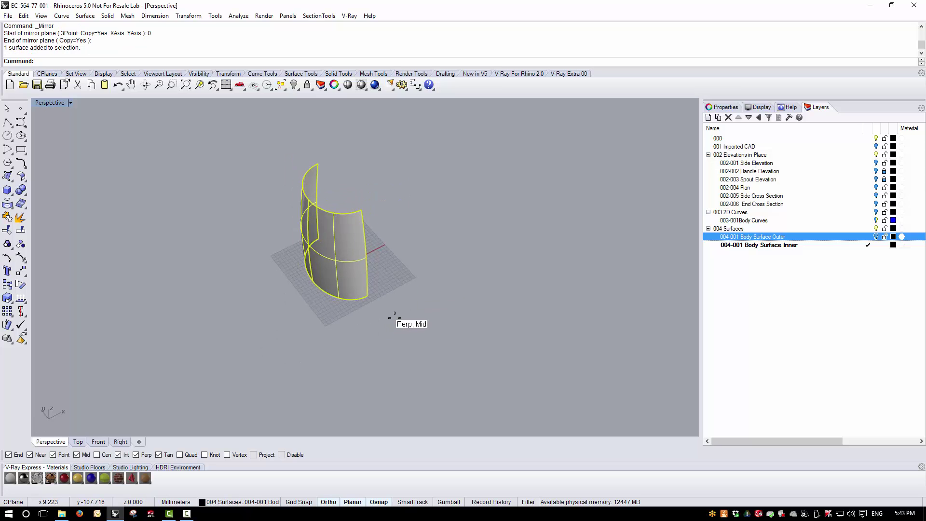
text(0)
key(Return)
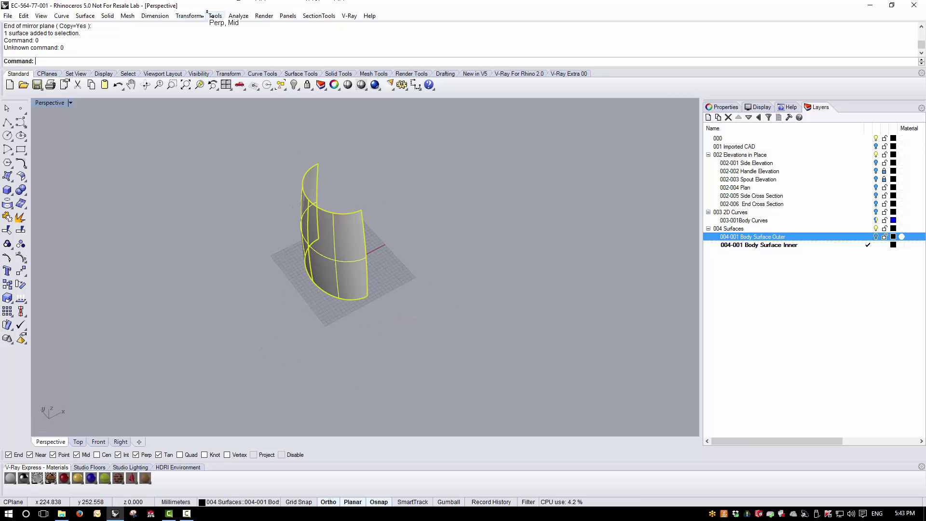
click(189, 15)
click(203, 90)
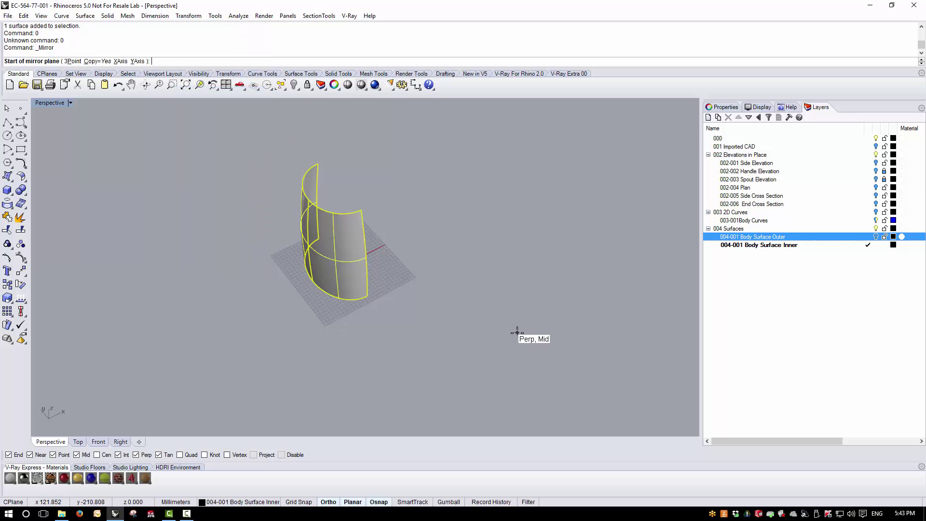
text(0)
key(Return)
click(517, 333)
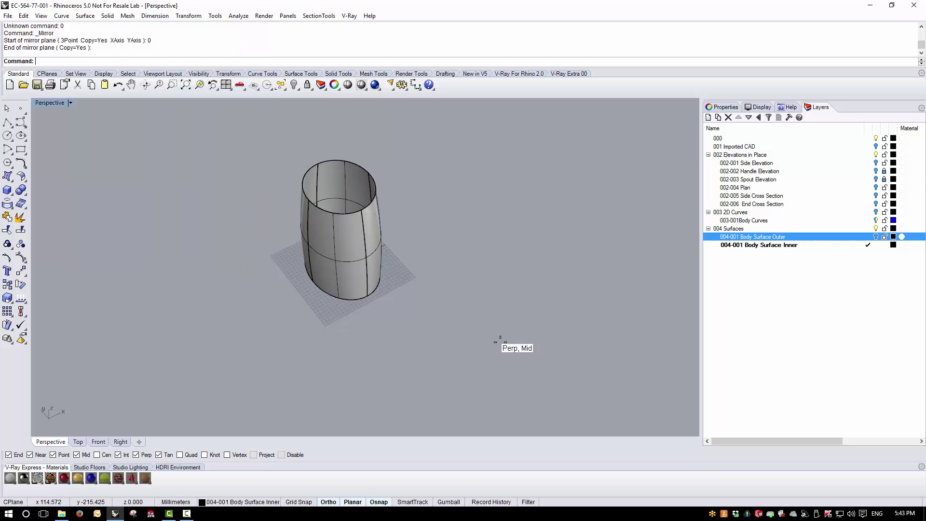
Examine the seams between all four inner body panels with Zebra analysis from several angles.
right_drag(497, 337, 471, 244)
key(ctrl+a)
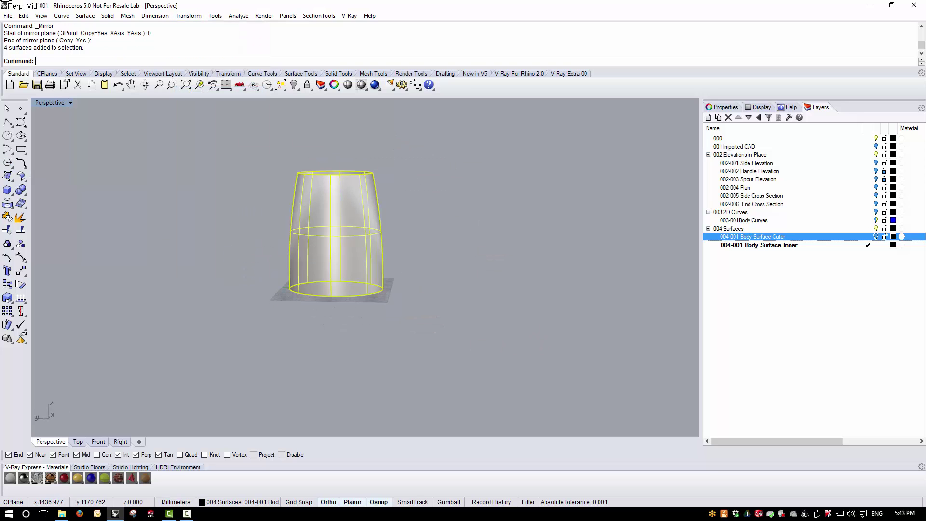
click(238, 16)
mouse_move(251, 48)
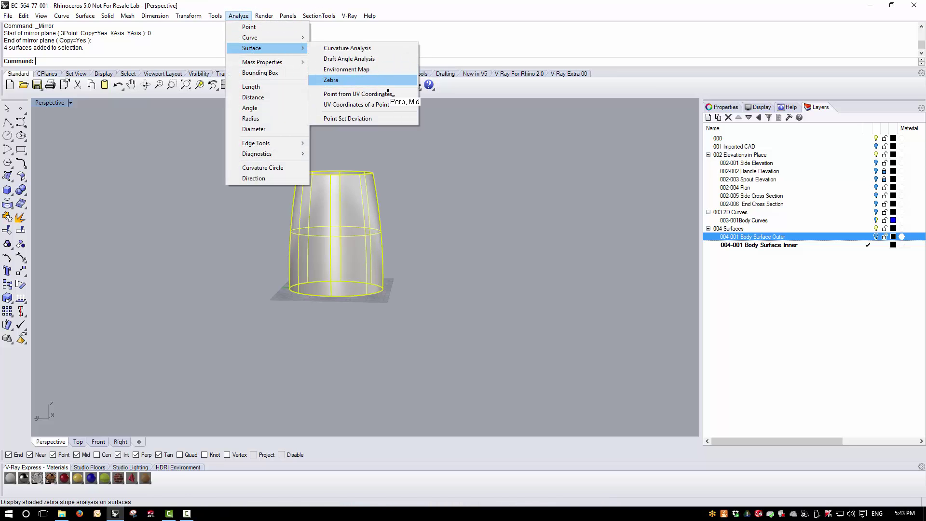
click(376, 80)
scroll(372, 236, up, 3)
scroll(373, 236, up, 3)
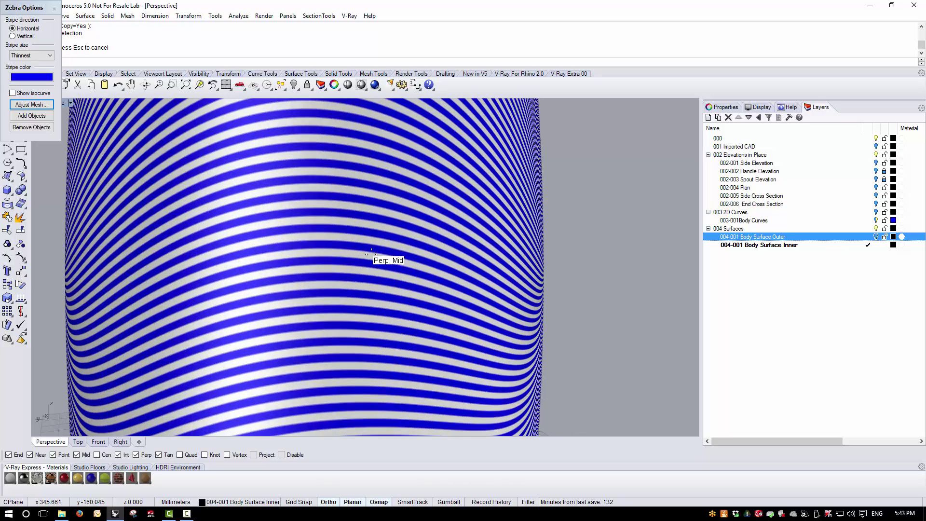
right_drag(161, 354, 218, 347)
scroll(330, 335, down, 4)
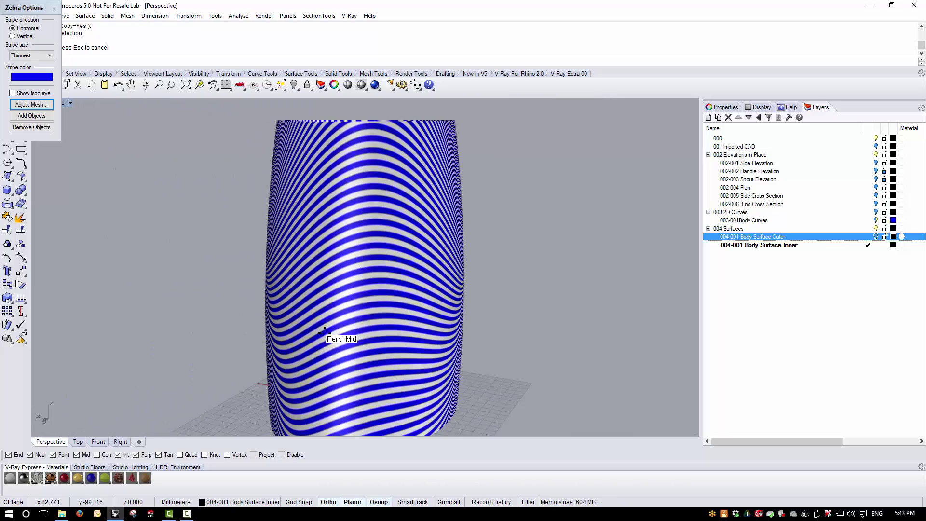
right_drag(328, 330, 416, 363)
scroll(406, 317, down, 4)
scroll(475, 245, up, 3)
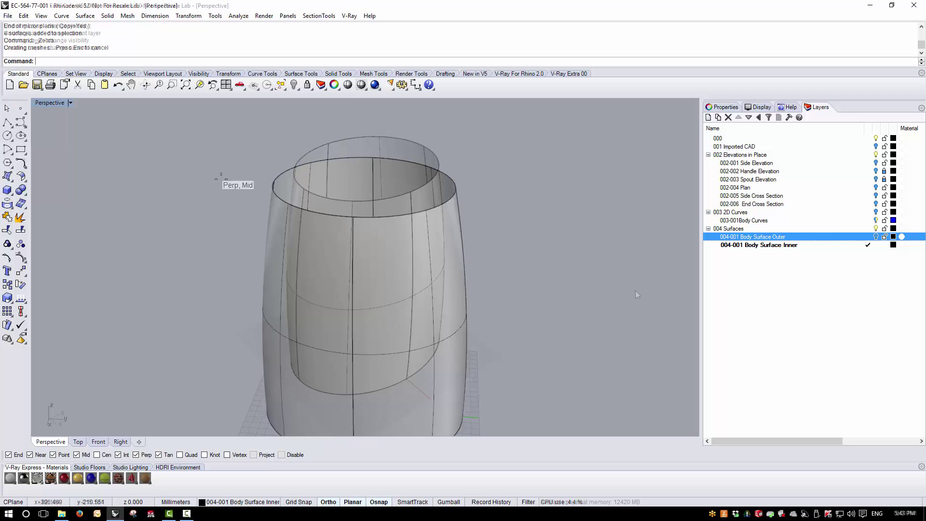
right_drag(506, 256, 436, 236)
Make 002-001 Side Elevation current with the handle elevation shown, and hide the 004 Surfaces layers.
click(867, 236)
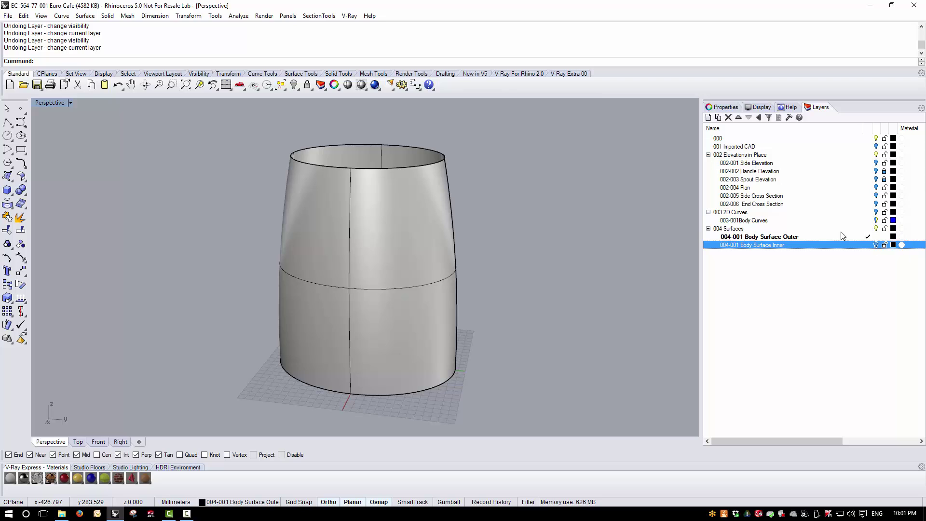
click(868, 162)
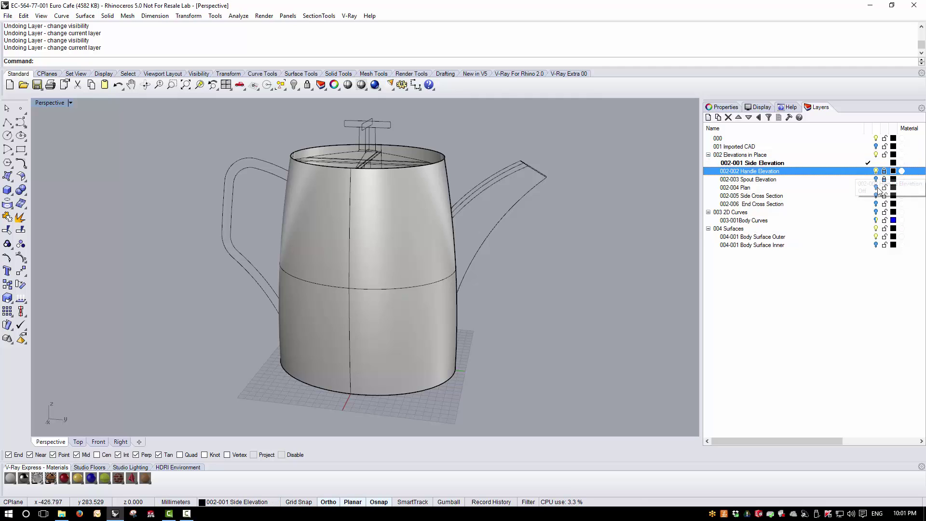
click(876, 237)
click(877, 228)
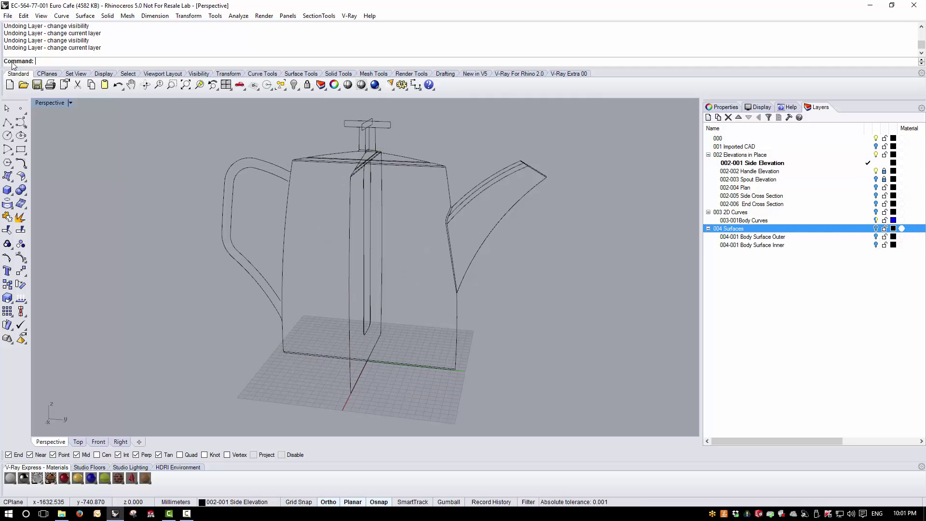
Examine the handle outline in the Front and Right viewports, ending with the Right viewport maximized.
double_click(50, 103)
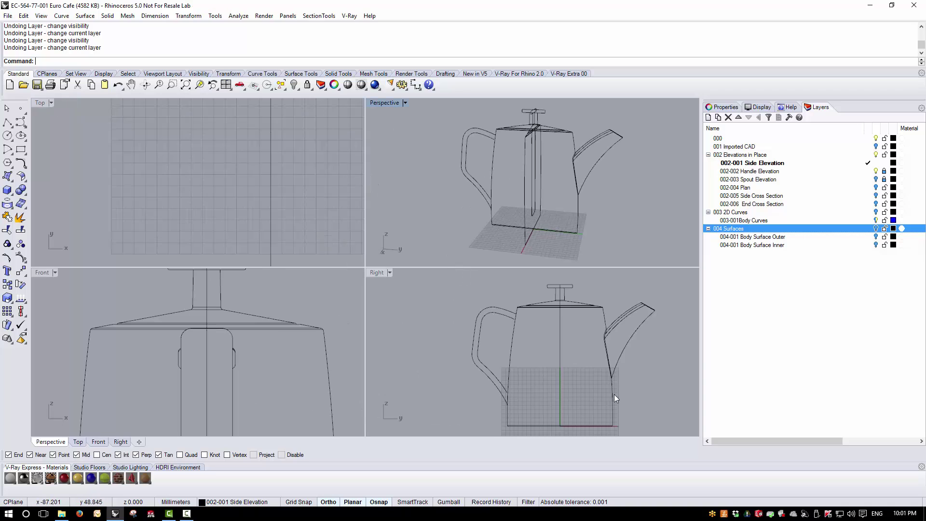
scroll(531, 310, down, 3)
scroll(511, 291, up, 2)
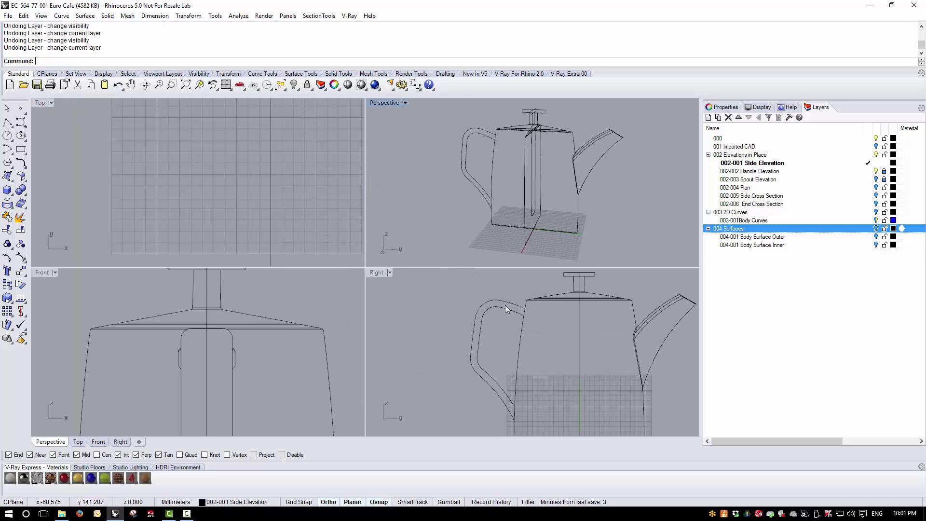
scroll(505, 304, down, 2)
scroll(207, 305, down, 3)
scroll(204, 315, up, 2)
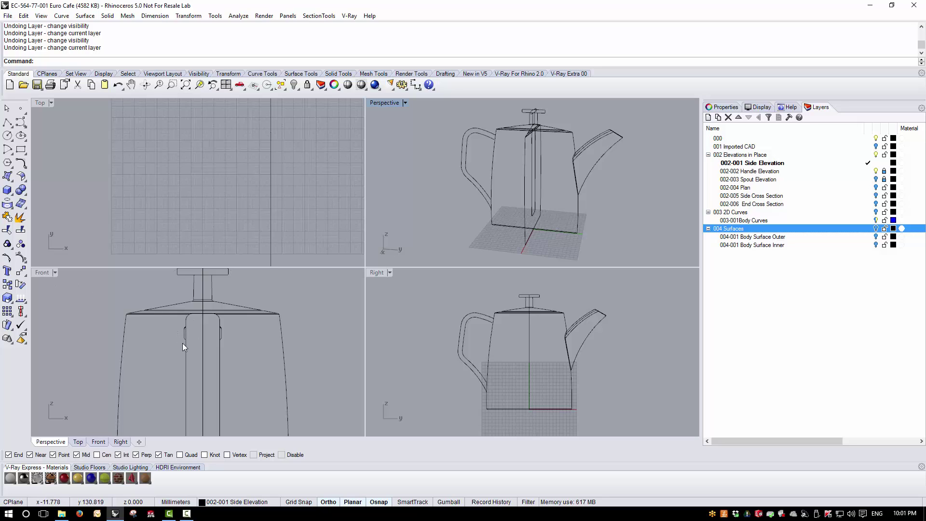
scroll(216, 345, down, 7)
scroll(203, 398, up, 3)
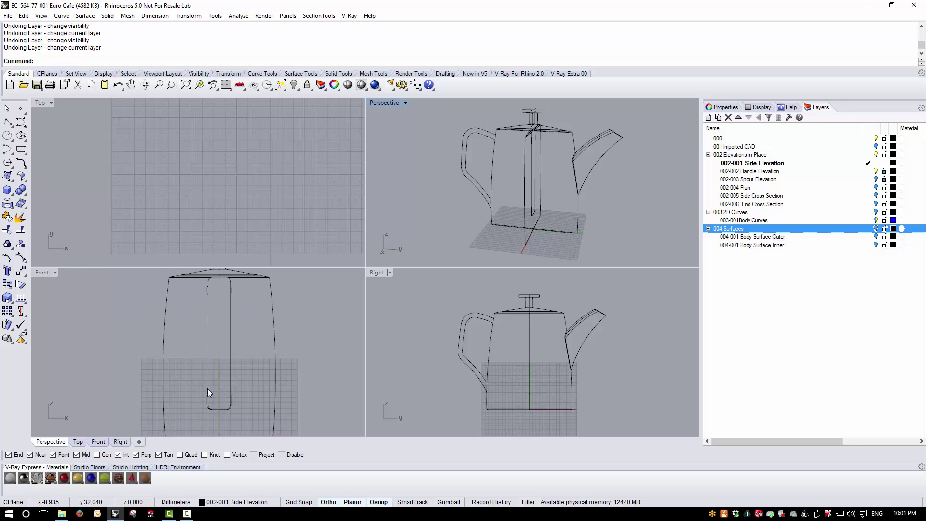
scroll(490, 308, up, 3)
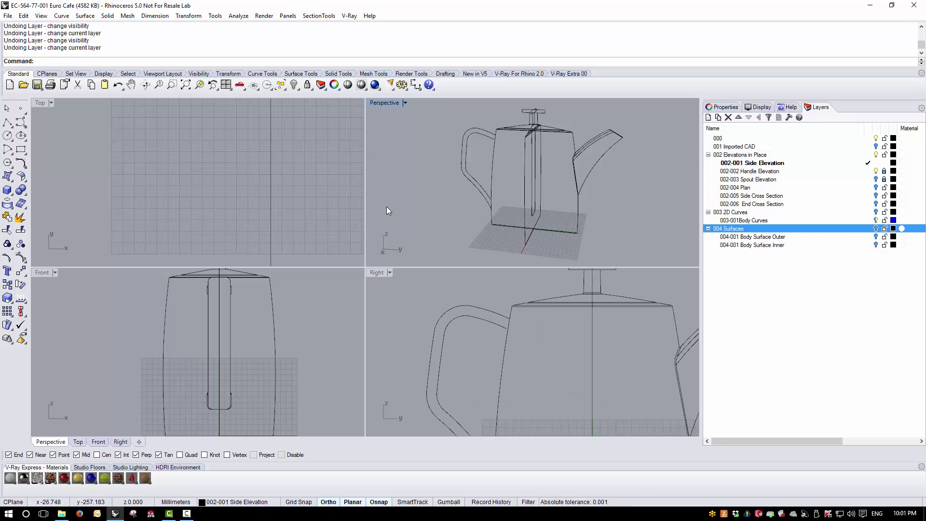
double_click(377, 272)
scroll(320, 161, down, 4)
scroll(261, 207, up, 4)
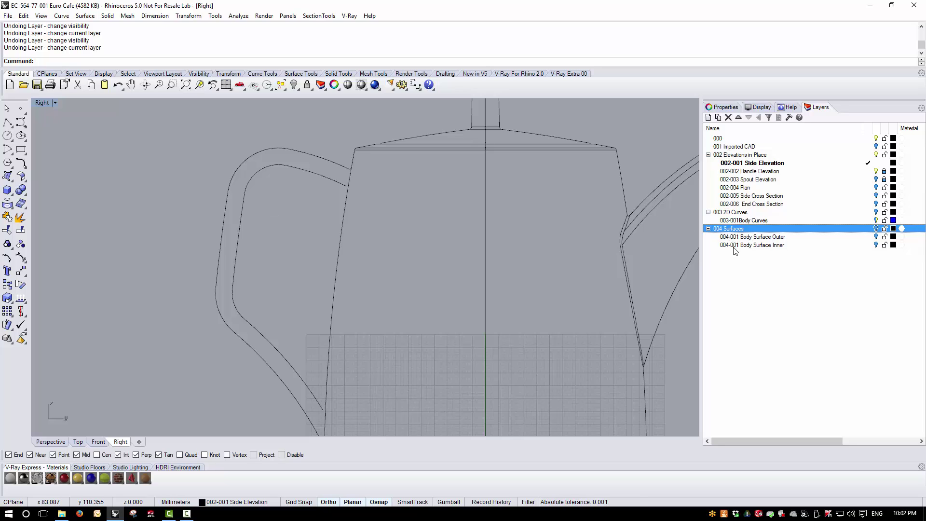
Create a layer named 003-002 Handle Curves under 003 2D Curves.
click(747, 221)
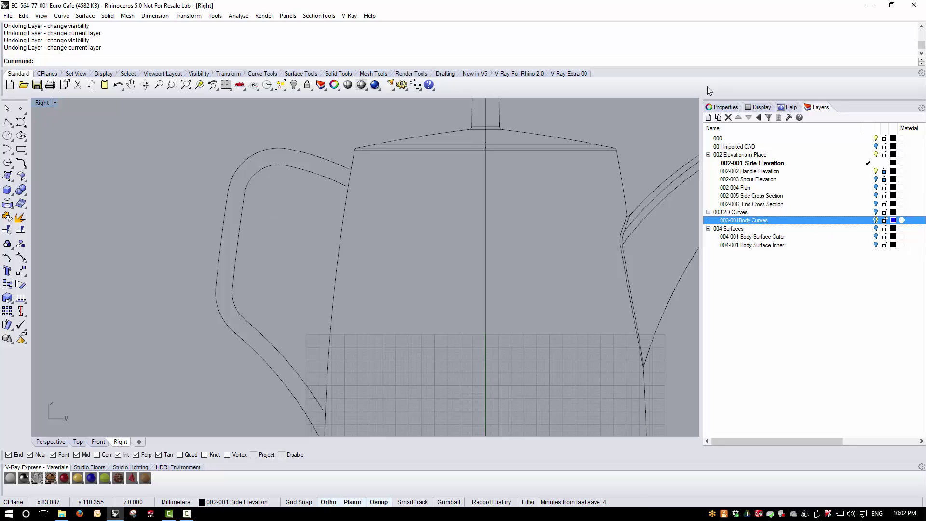
click(708, 117)
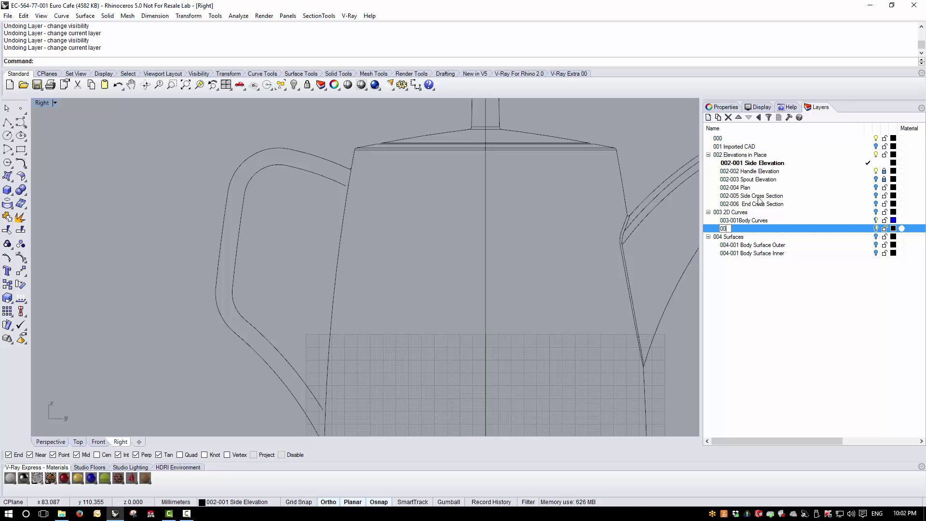
text(003)
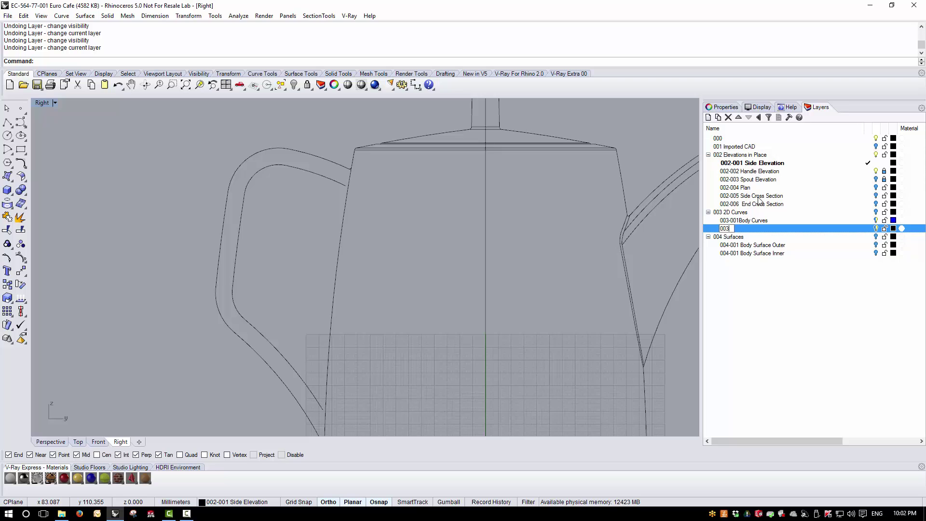
text(-002 )
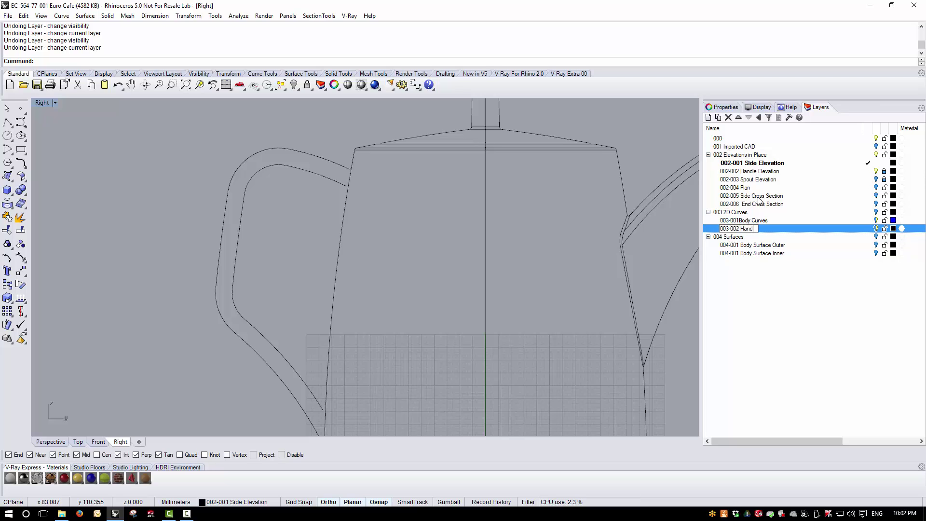
text(Handle Curves)
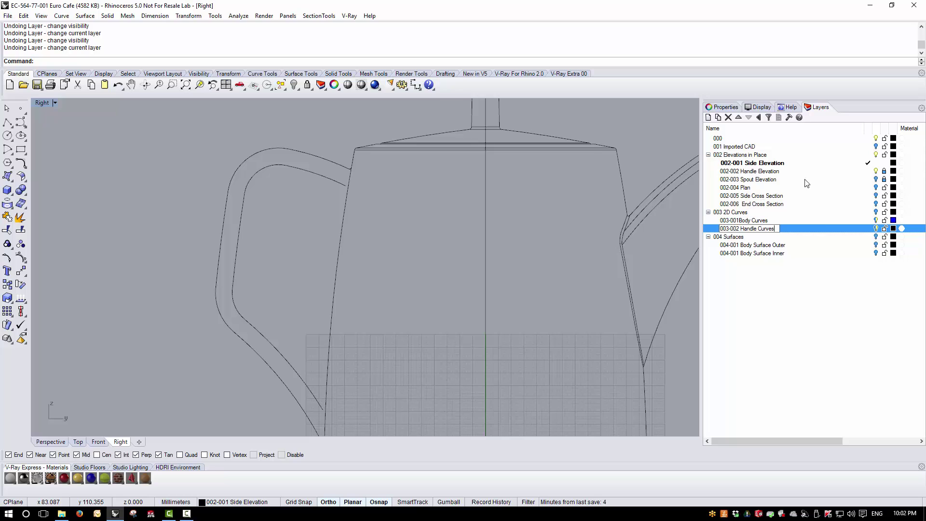
Make 003-002 Handle Curves the current layer with the colour Blue, and lock the 002 Elevations in Place layer.
click(868, 228)
click(893, 228)
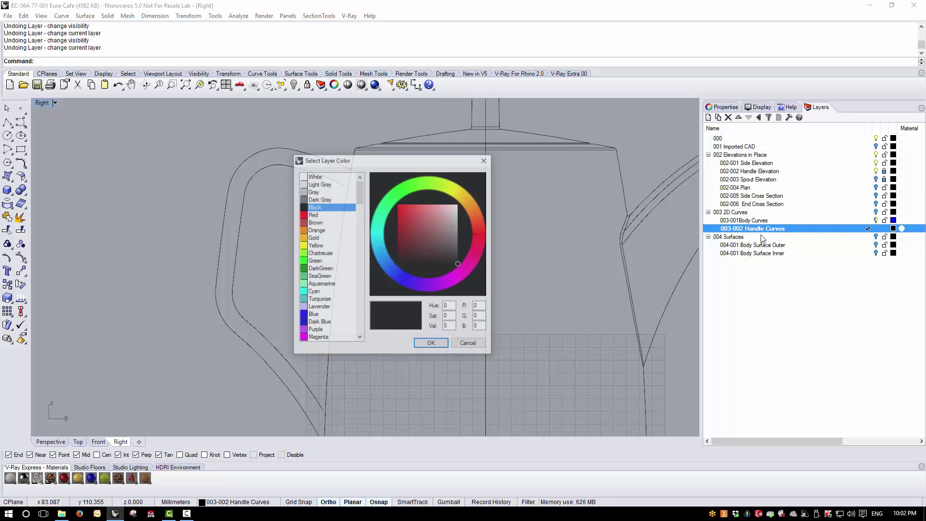
click(309, 315)
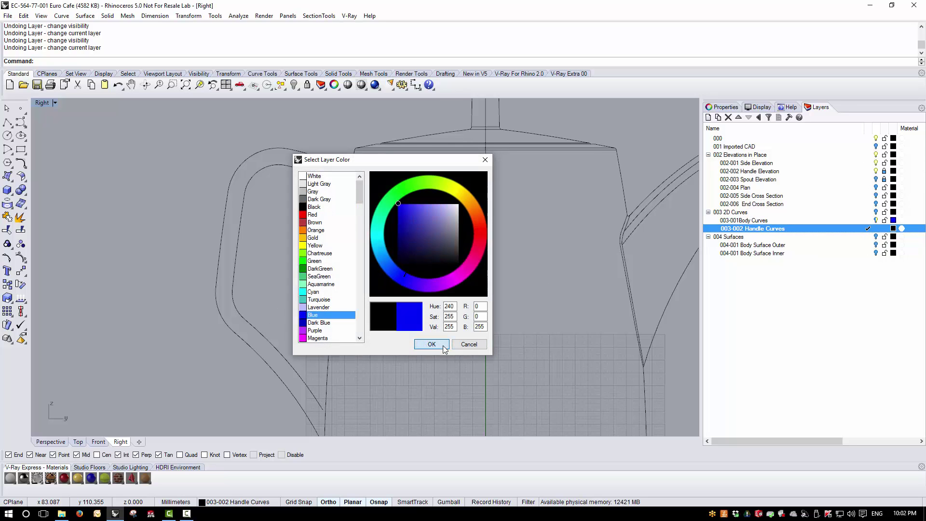
click(443, 345)
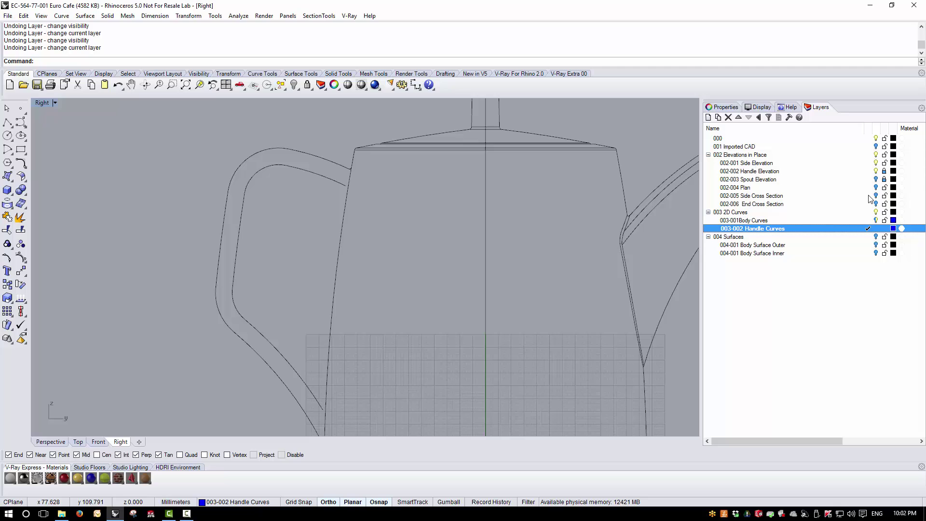
click(884, 154)
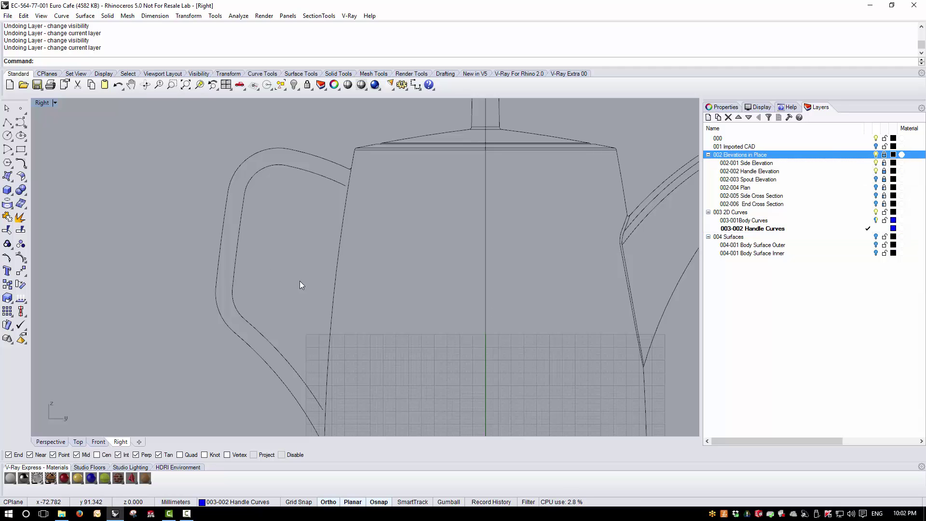
Measure the perpendicular distance between the outer and inner handle outlines along the handle's upper arm.
right_drag(299, 280, 298, 294)
scroll(319, 166, up, 2)
scroll(360, 169, up, 2)
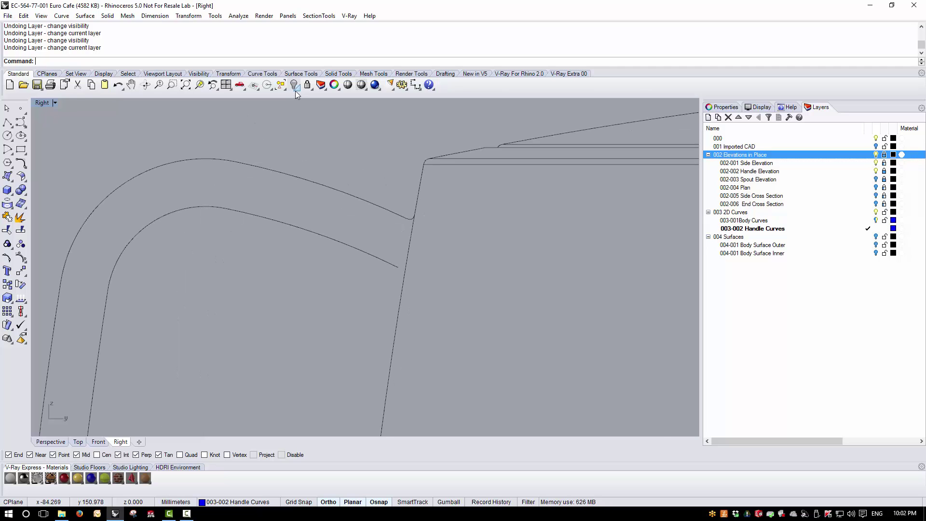
click(238, 16)
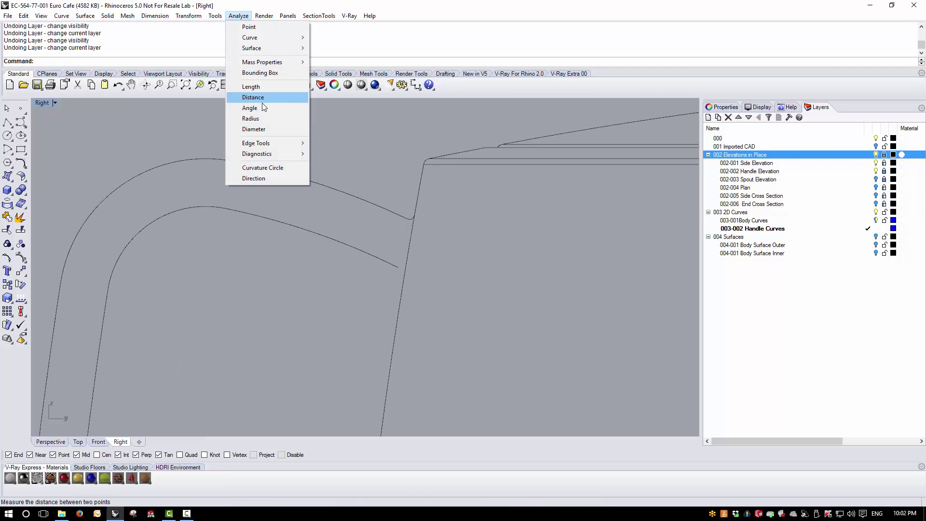
click(264, 102)
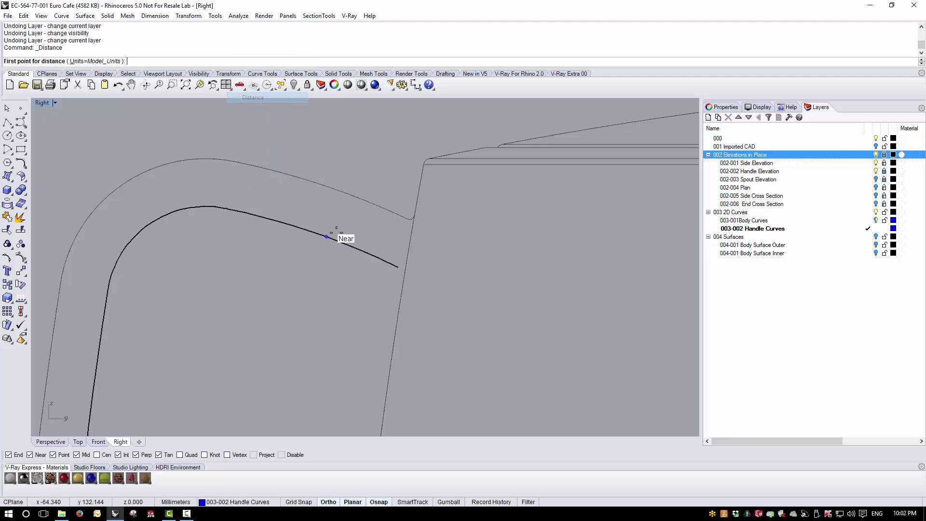
click(322, 184)
click(302, 228)
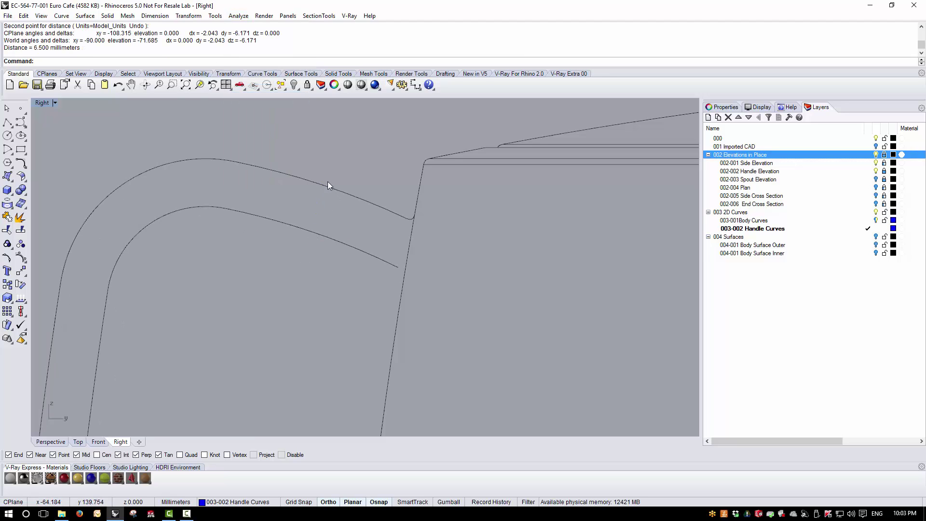
Measure the handle's thickness from the midpoint of its near-vertical outer side to the inner outline.
scroll(328, 185, down, 4)
scroll(236, 250, up, 3)
key(Return)
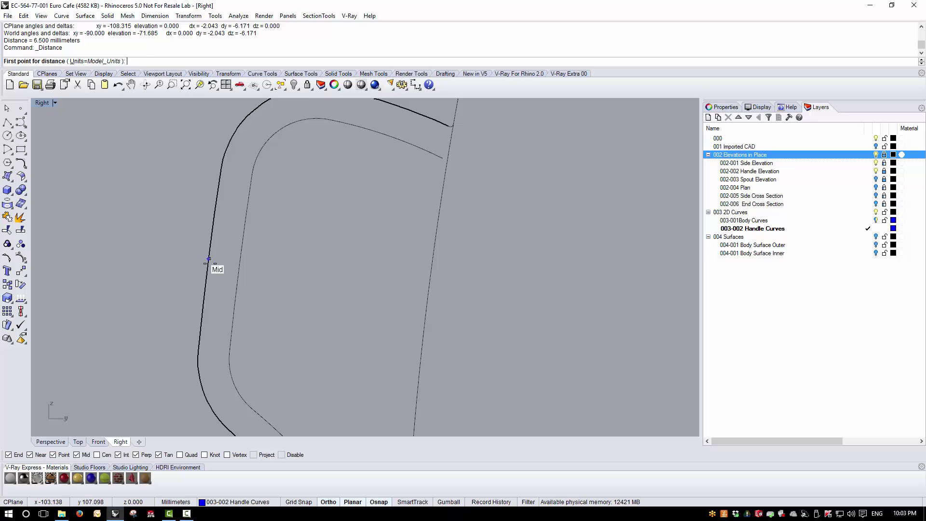
click(208, 259)
click(239, 262)
scroll(264, 239, down, 5)
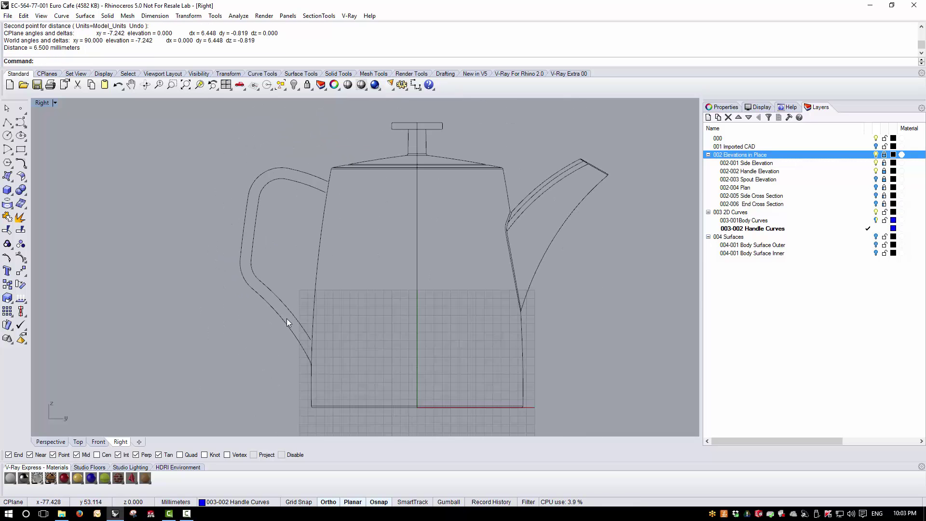
Measure the distance between the outer and inner outlines on the handle's lower sloping arm.
key(Return)
scroll(287, 318, up, 5)
click(274, 313)
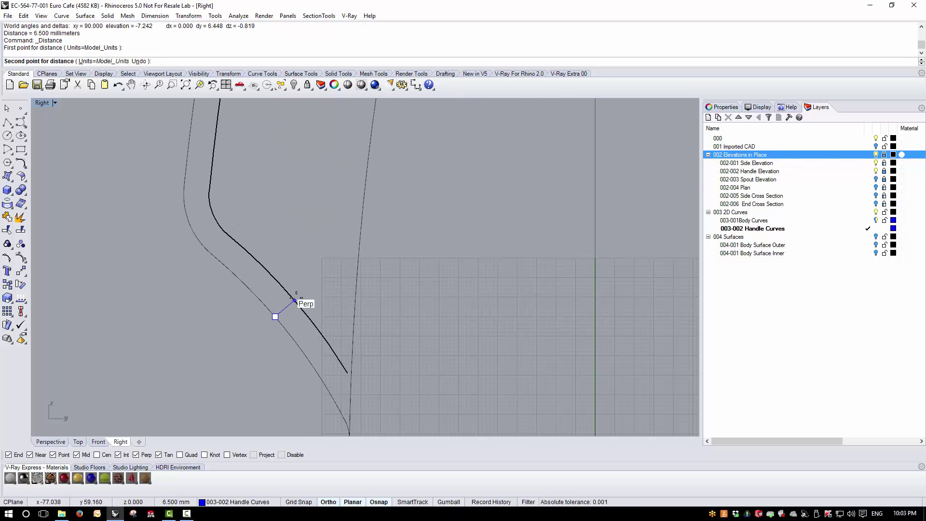
click(294, 300)
scroll(273, 337, down, 5)
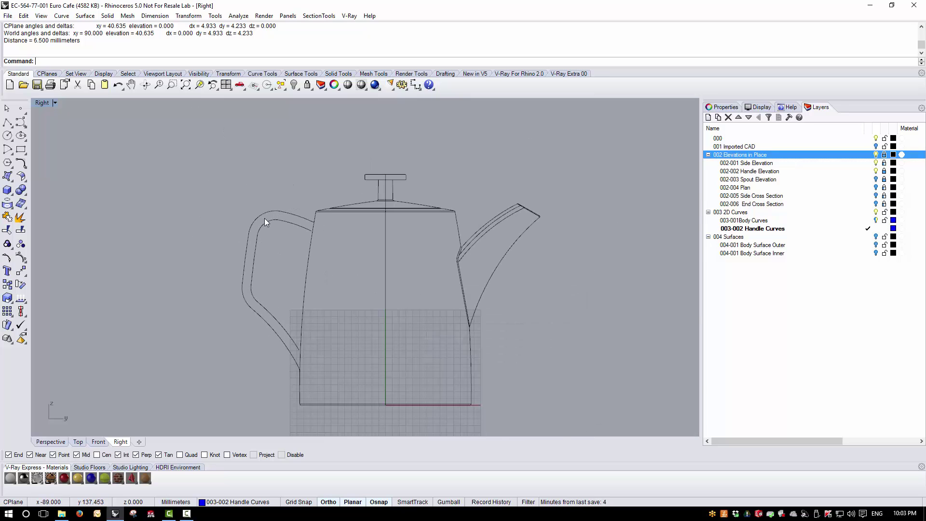
Trace the handle's upper outer edge with a three-point degree 3 interpolated curve, from near the body to where the corner bend begins.
scroll(267, 219, up, 5)
scroll(381, 246, up, 1)
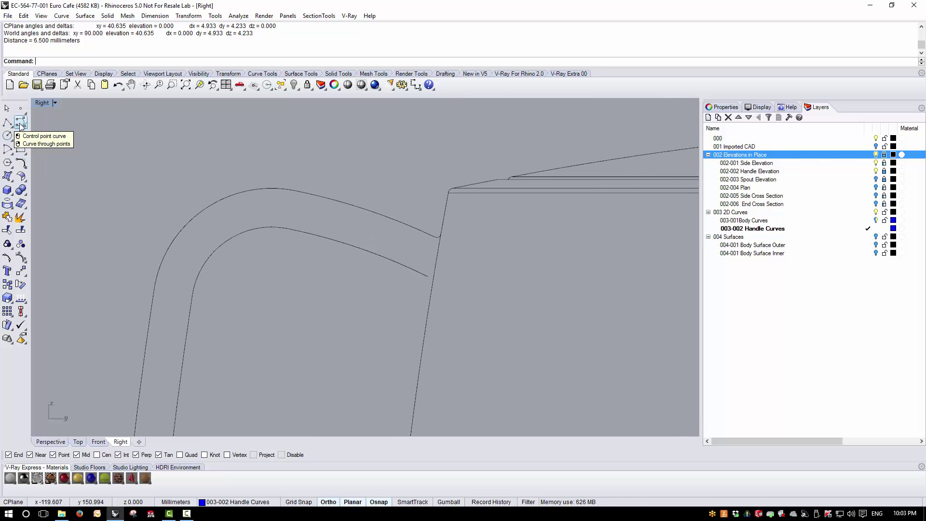
click(20, 125)
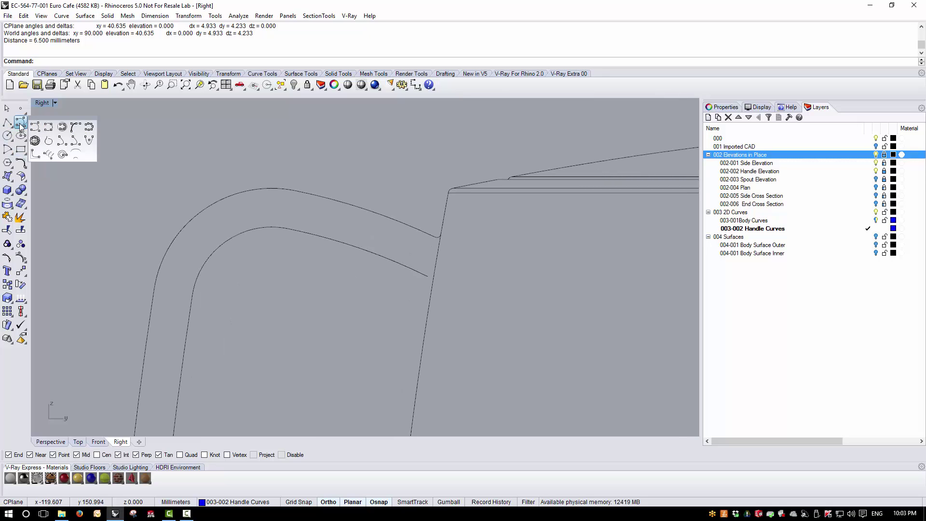
click(49, 127)
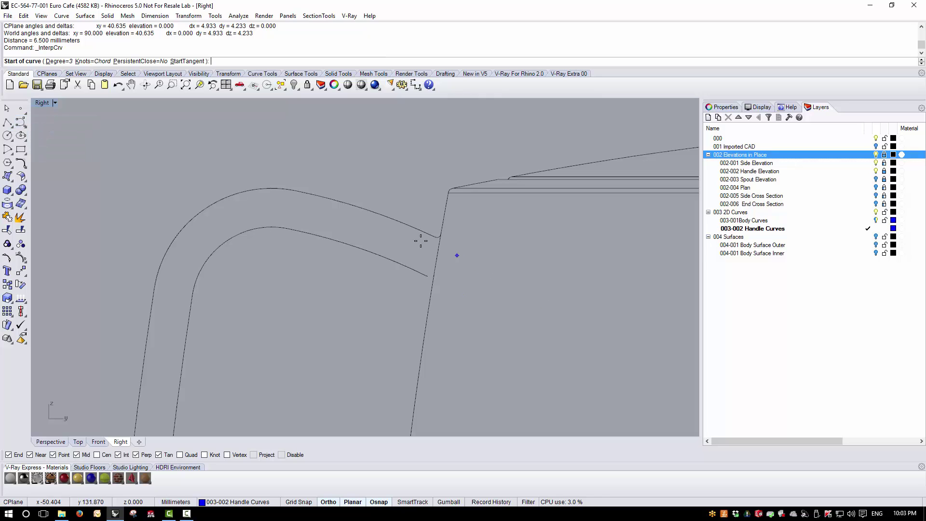
click(420, 230)
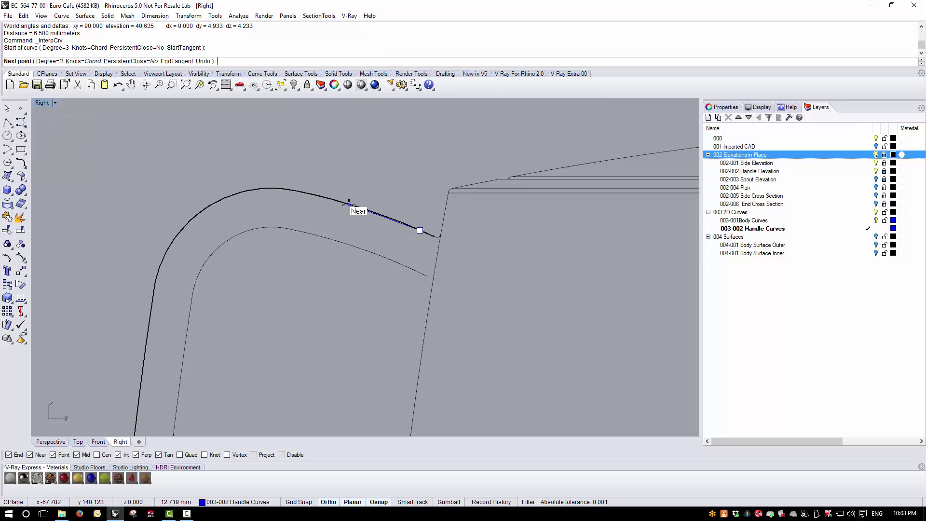
click(349, 204)
click(295, 190)
key(Return)
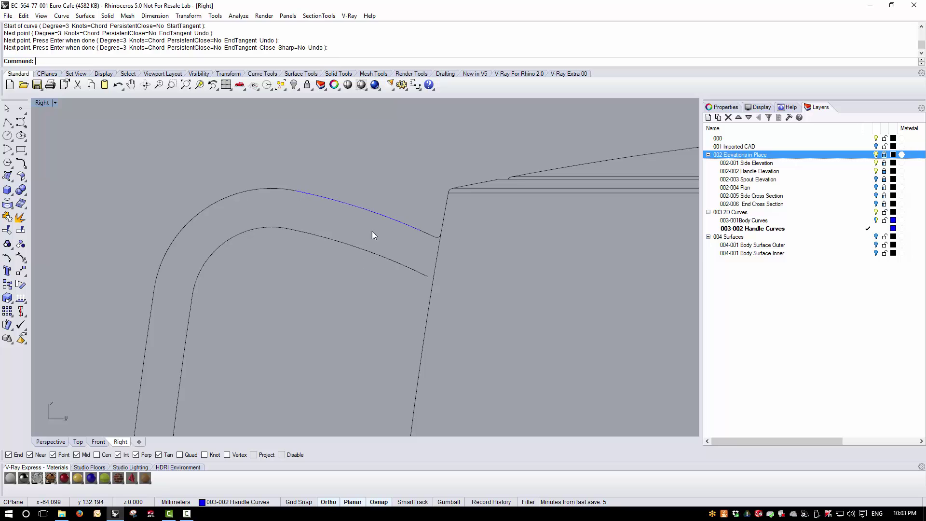
Extend the upper handle curve by arc at both ends, past the outer corner and into the pot body.
click(366, 214)
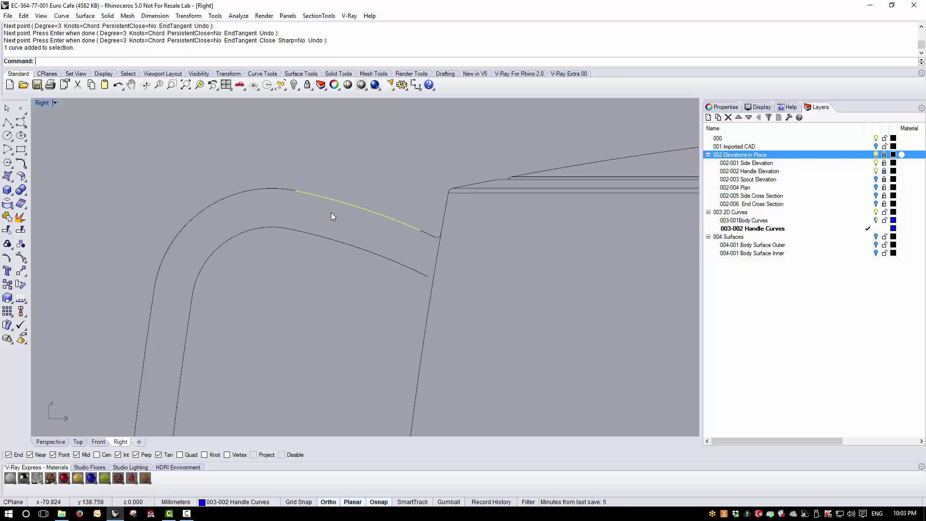
click(61, 16)
mouse_move(97, 196)
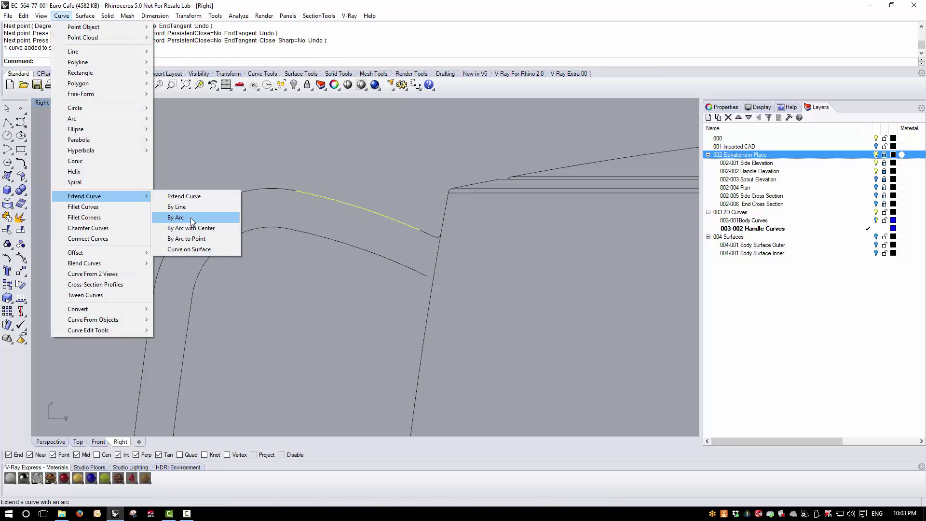
click(192, 222)
key(Return)
click(297, 191)
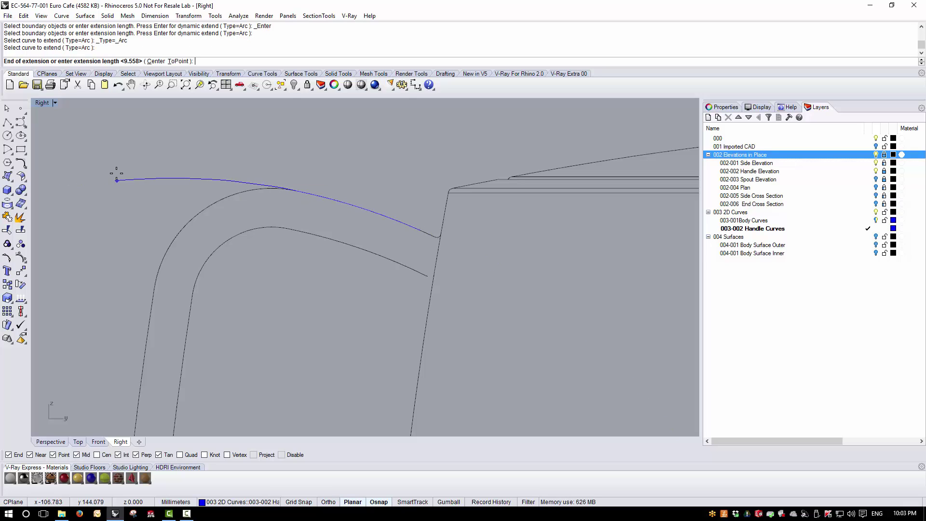
click(117, 173)
click(421, 234)
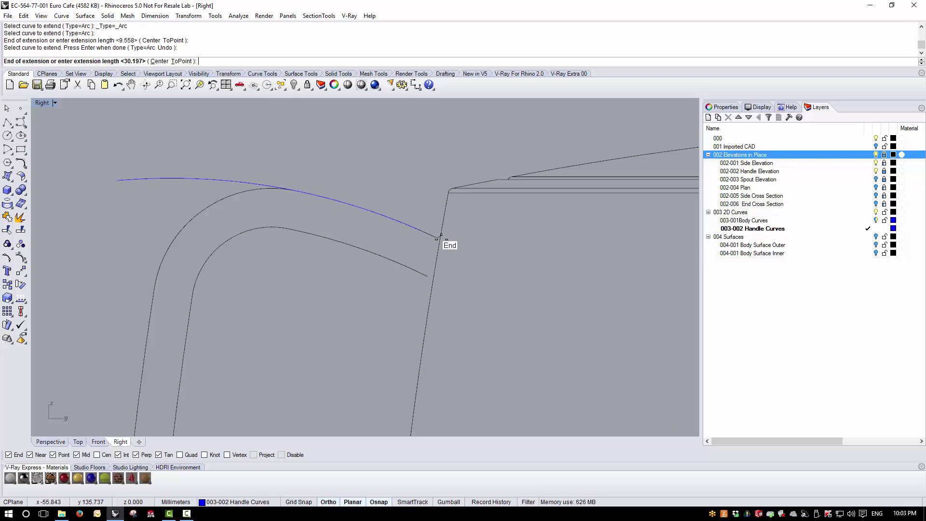
click(479, 259)
key(Return)
Rebuild the extended upper handle curve with a point count of 4 and degree 3, deleting the input.
click(463, 253)
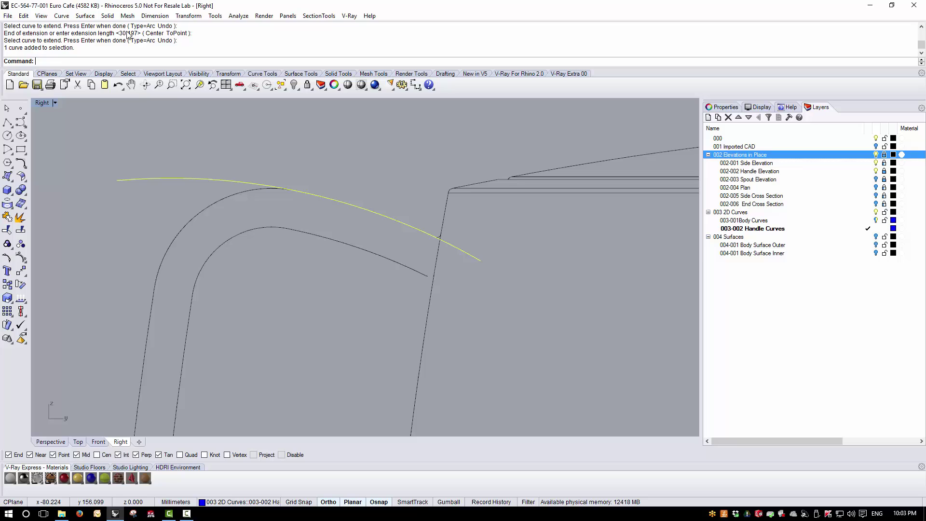
click(24, 16)
click(71, 251)
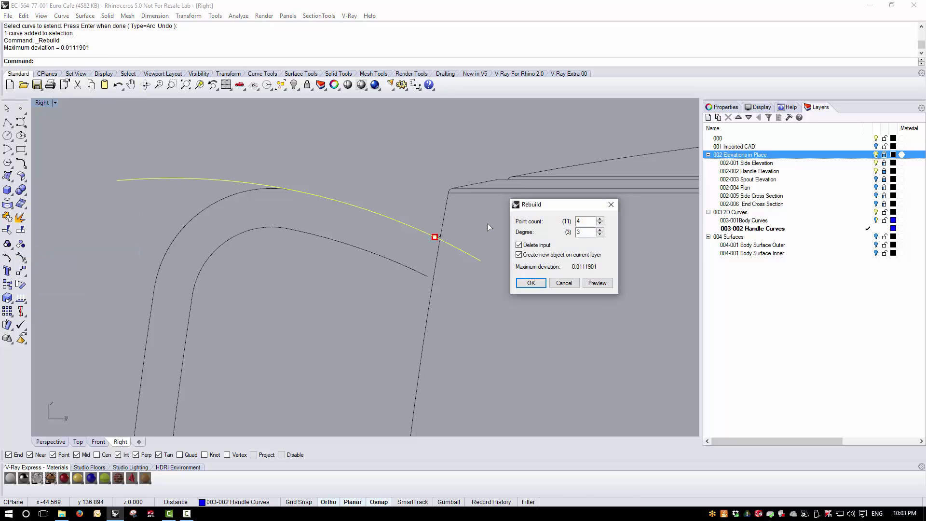
click(597, 282)
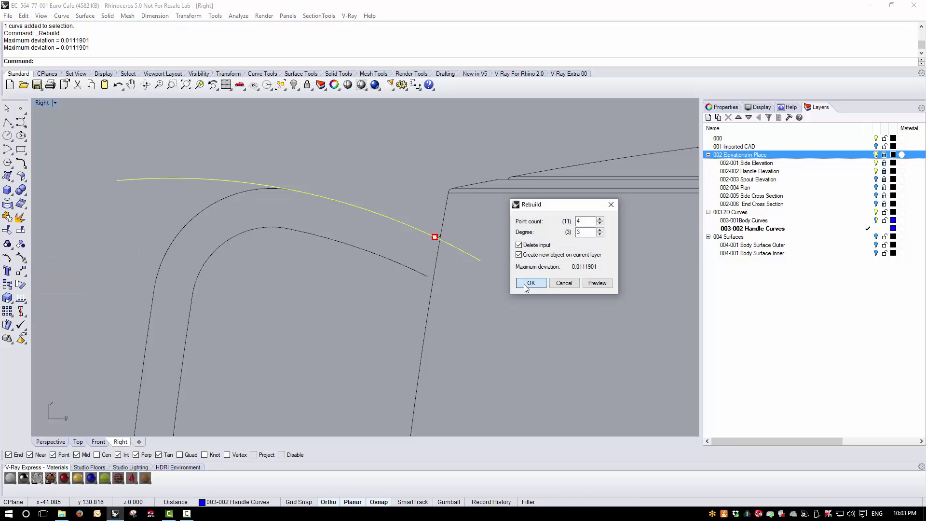
click(531, 282)
Examine up close how the rebuilt upper curve fits the handle elevation's outer edge.
click(290, 216)
scroll(314, 198, up, 11)
scroll(352, 190, down, 9)
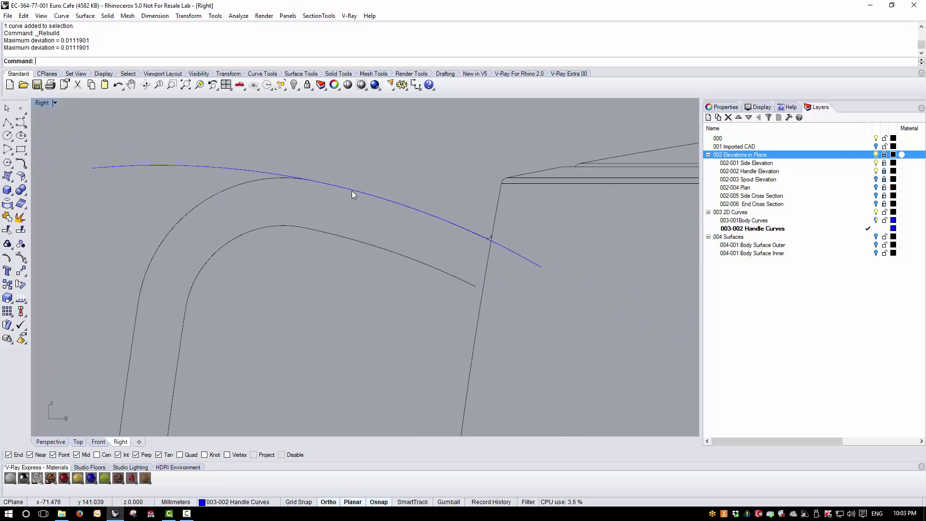
scroll(382, 197, up, 9)
scroll(496, 222, up, 14)
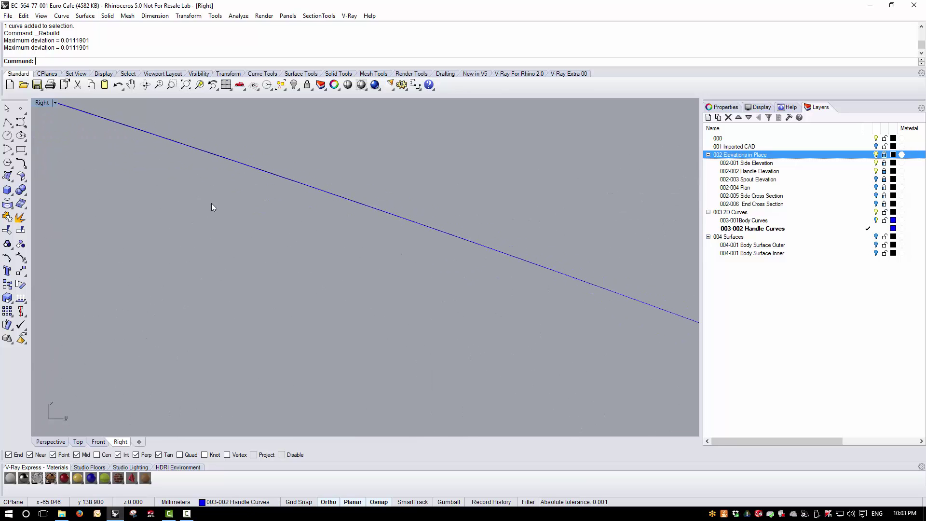
scroll(299, 206, down, 12)
scroll(380, 211, down, 6)
scroll(340, 246, up, 3)
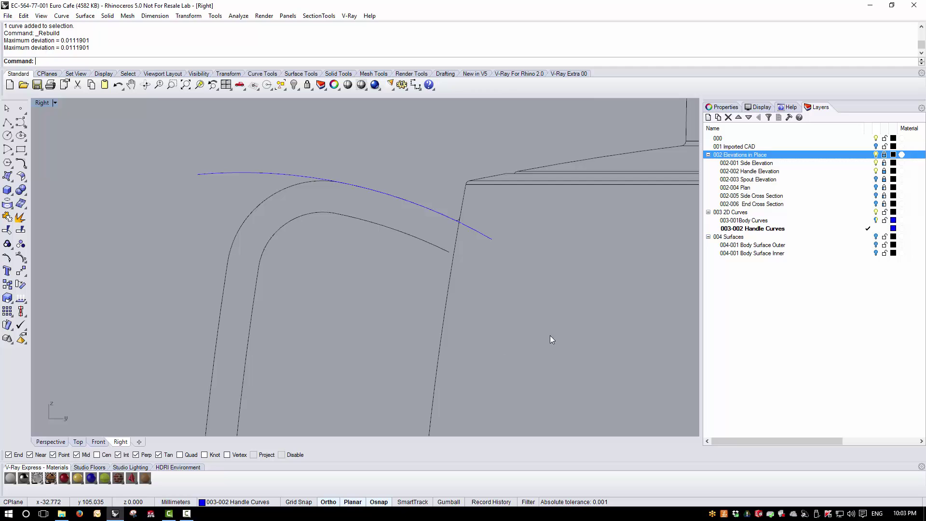
Trace the handle's near-vertical outer side with a three-point interpolated curve, from the lower bend up to the upper bend.
scroll(388, 144, down, 4)
scroll(363, 170, up, 2)
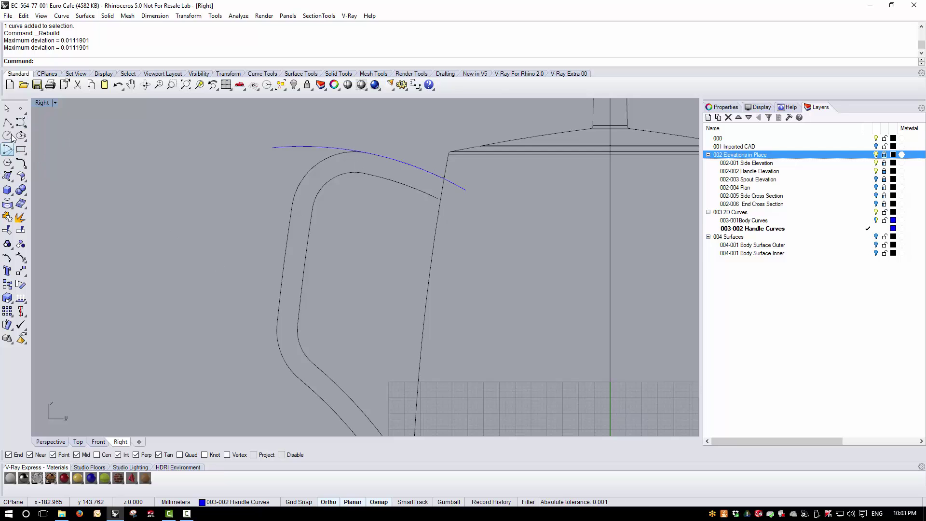
click(19, 123)
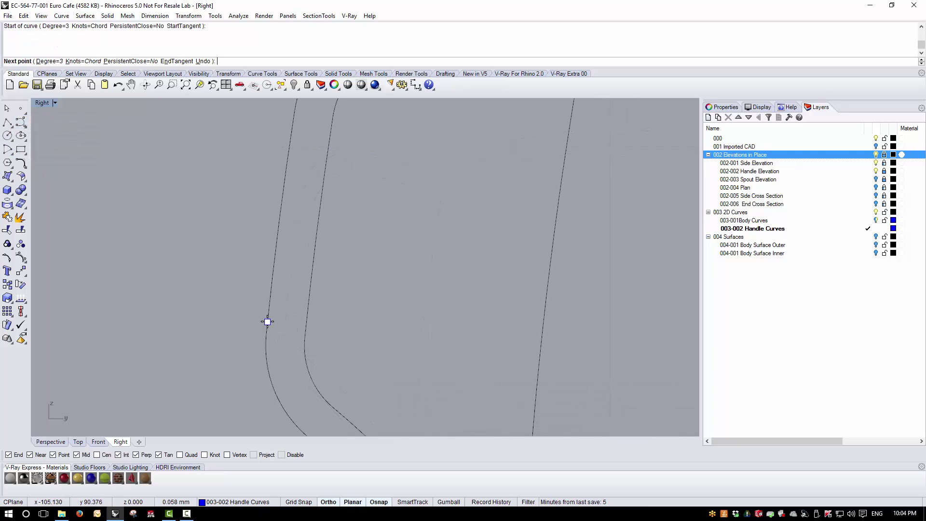
click(267, 321)
scroll(267, 321, down, 3)
click(274, 260)
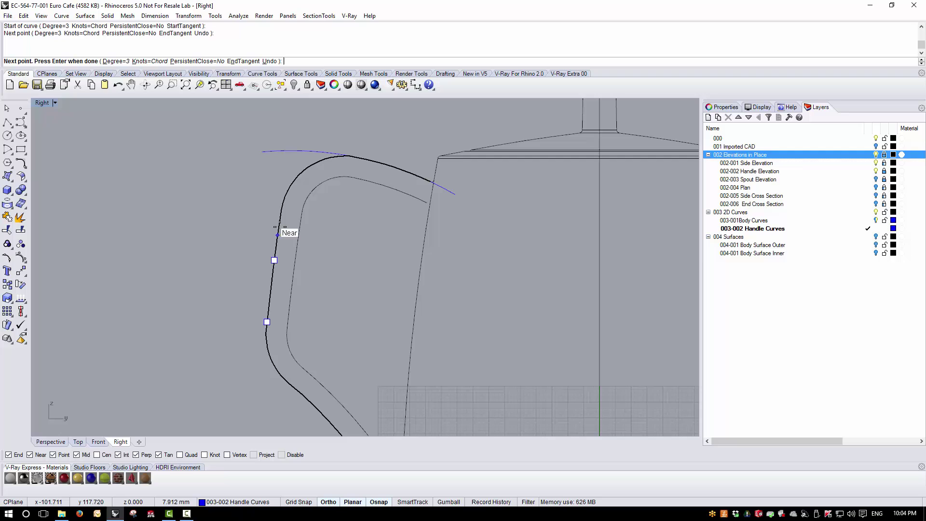
click(281, 209)
key(Return)
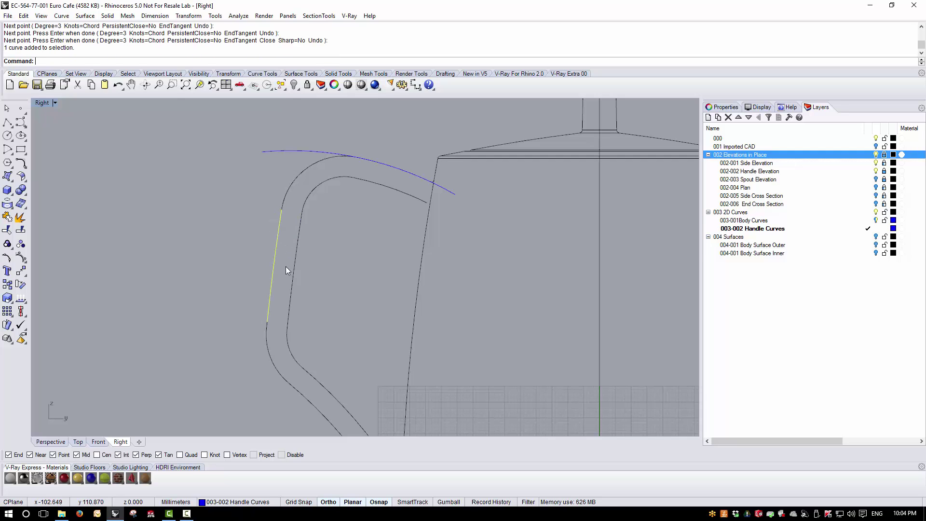
Extend the near-vertical handle curve by arc at both ends, above the upper curve and below the lower bend.
click(61, 15)
mouse_move(91, 195)
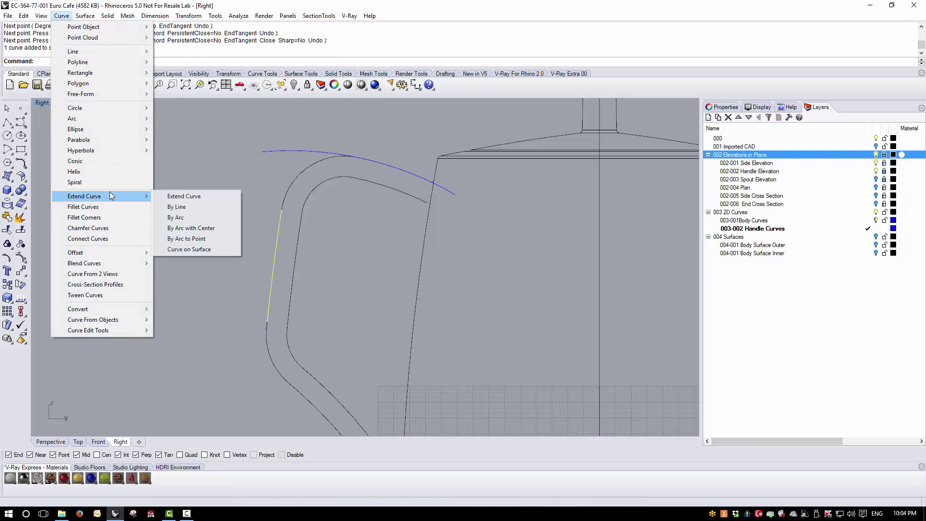
click(192, 217)
click(282, 218)
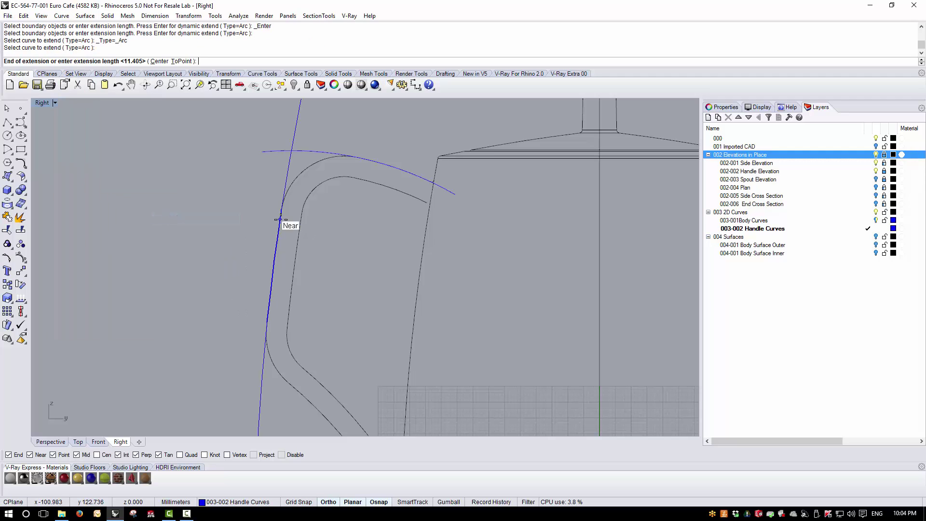
click(296, 120)
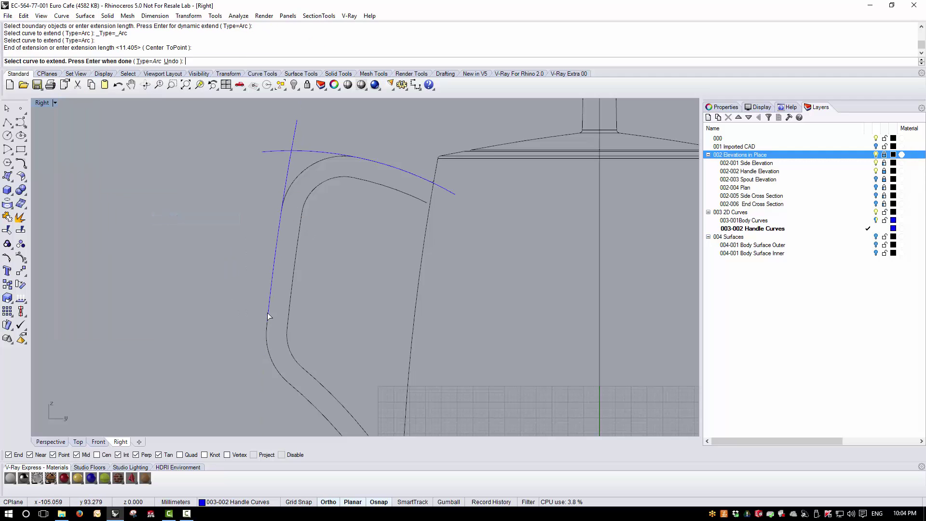
click(268, 317)
click(260, 395)
key(Return)
Rebuild the extended near-vertical handle curve with a point count of 4 and degree 3, deleting the input.
click(261, 385)
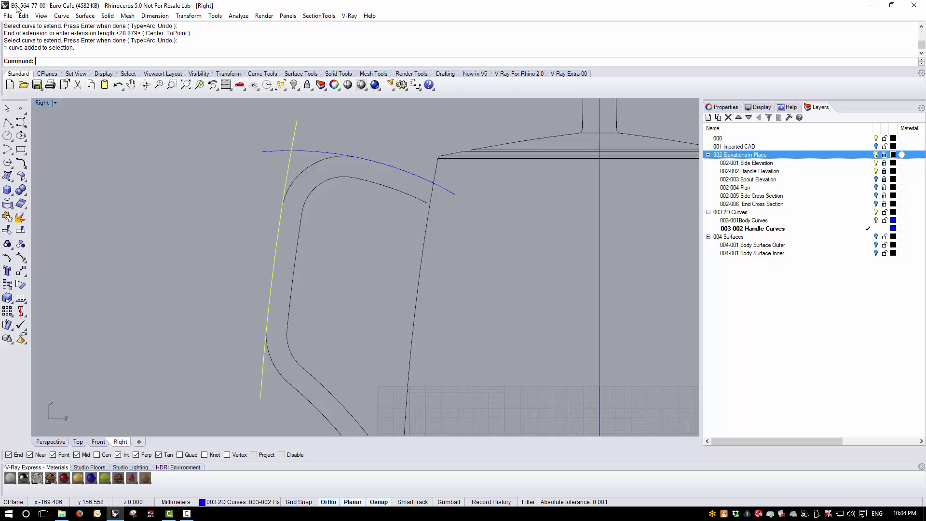
click(23, 16)
click(82, 249)
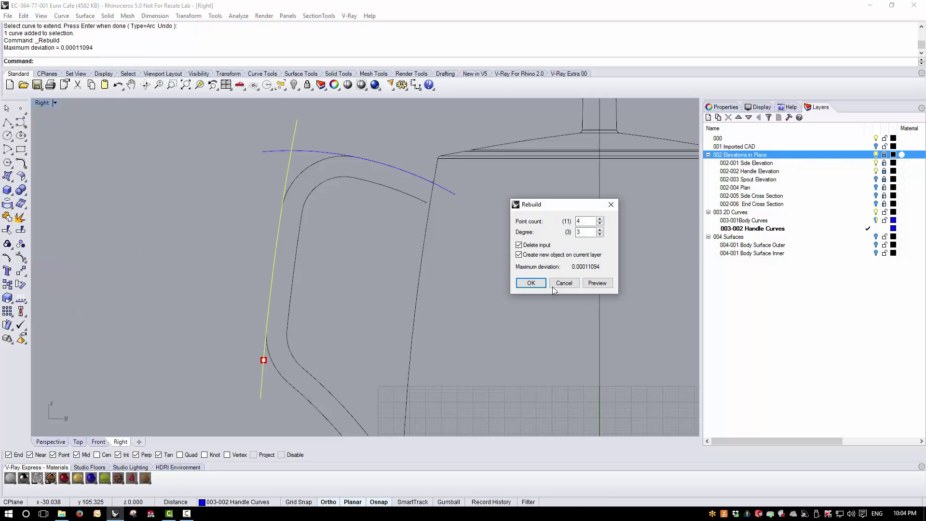
click(529, 283)
Trace the handle's lower outer edge with a three-point interpolated curve, from below the lower bend down towards the pot body.
scroll(336, 296, down, 3)
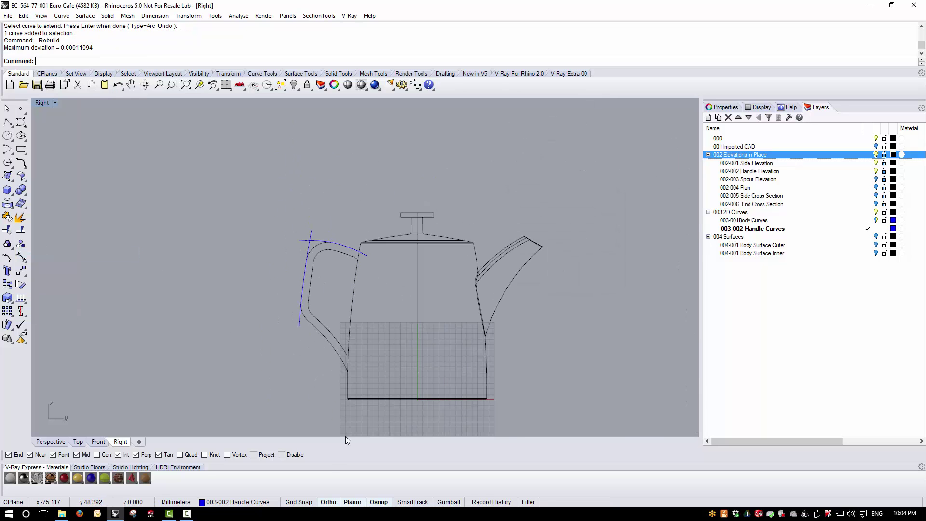
scroll(300, 348, up, 2)
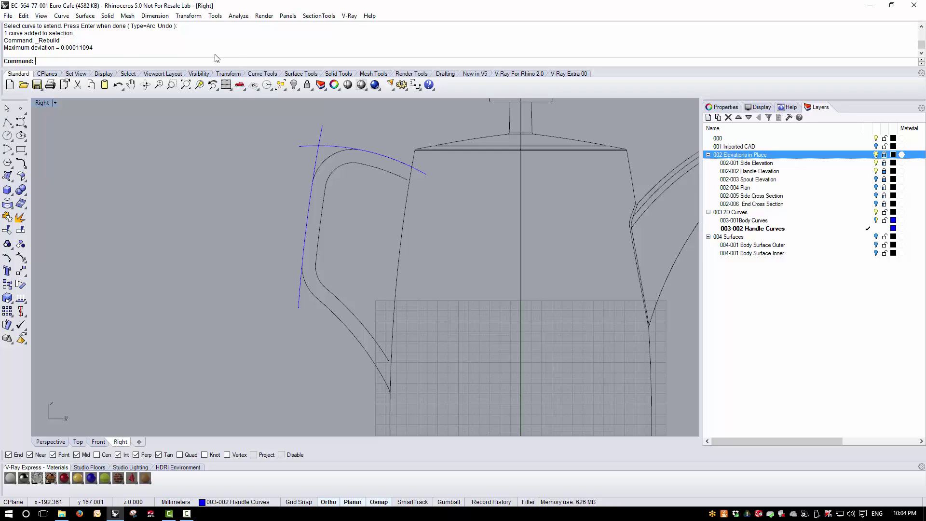
click(21, 122)
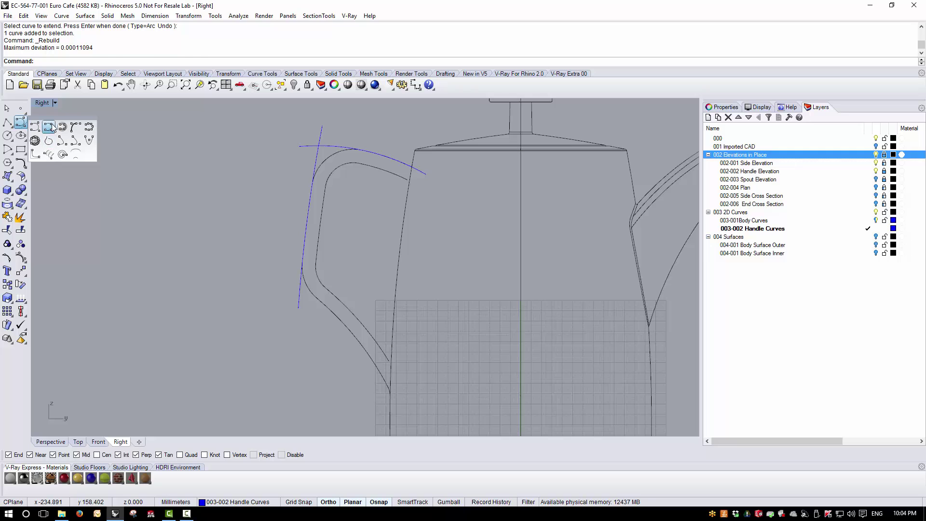
click(49, 154)
scroll(432, 325, up, 3)
click(217, 271)
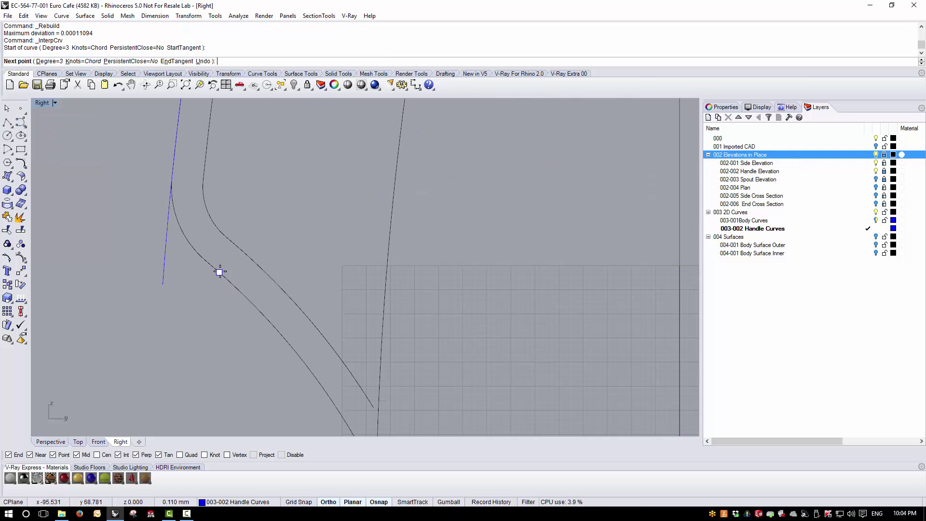
click(281, 336)
scroll(283, 337, down, 4)
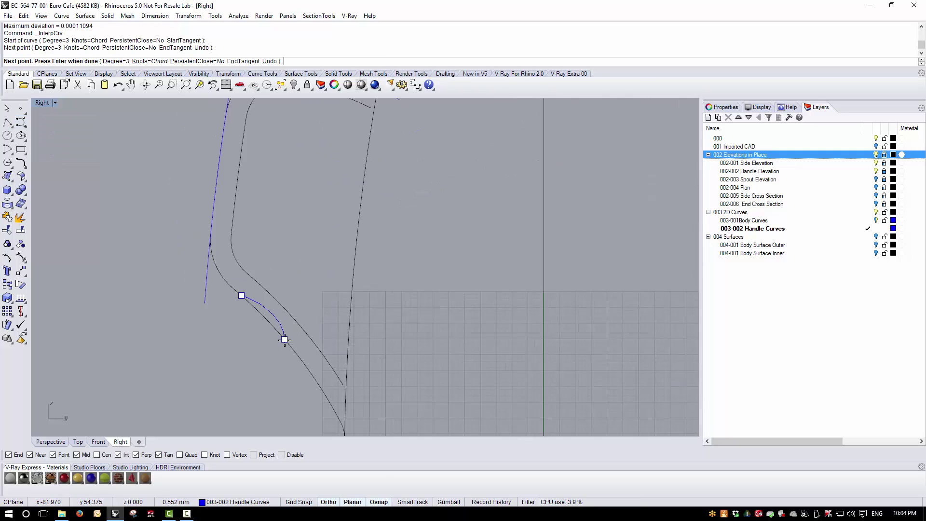
click(312, 380)
key(Return)
scroll(299, 368, up, 4)
Extend the lower handle curve by arc at both ends, into the pot body and up past the near-vertical curve.
click(300, 342)
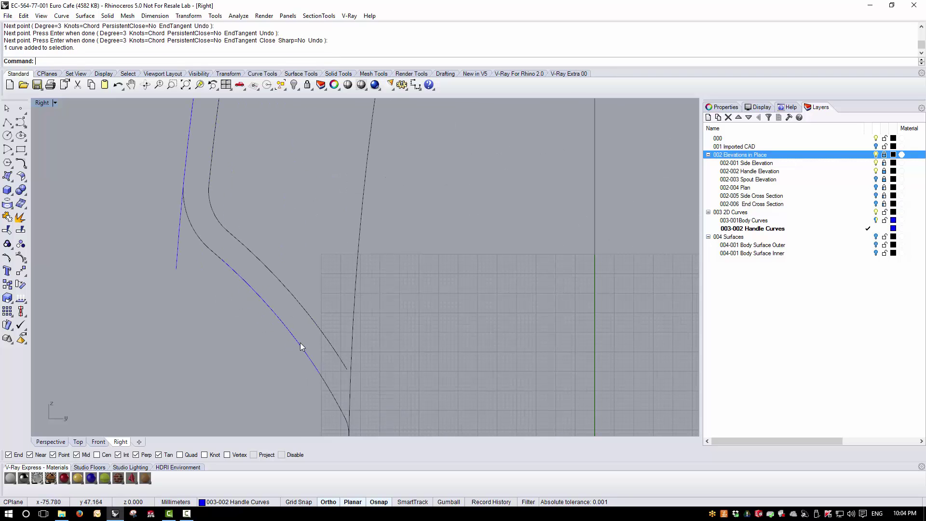
scroll(299, 343, down, 4)
click(71, 16)
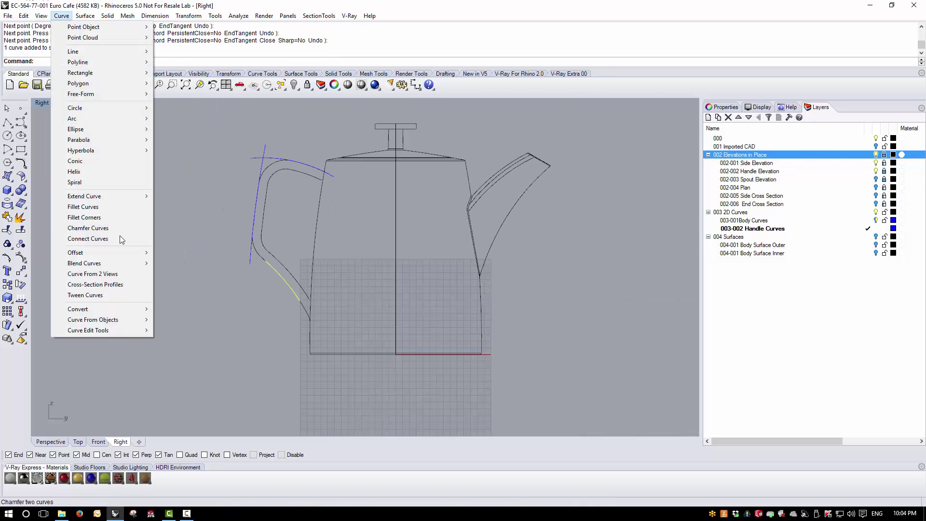
mouse_move(107, 196)
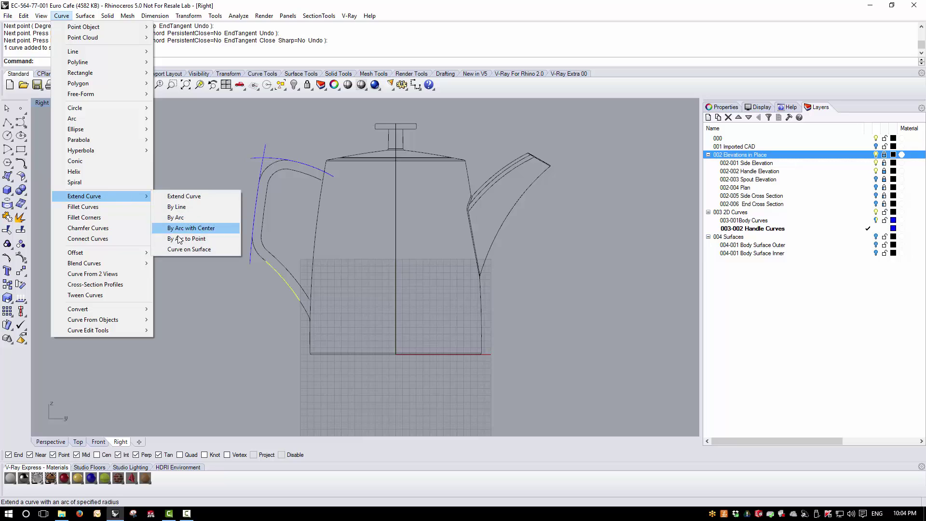
click(202, 218)
click(293, 296)
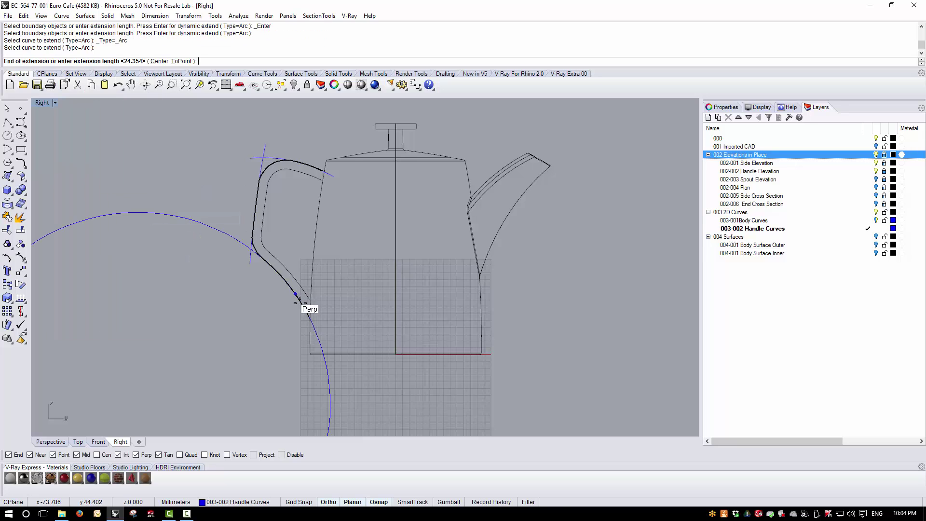
click(324, 331)
click(268, 265)
click(230, 236)
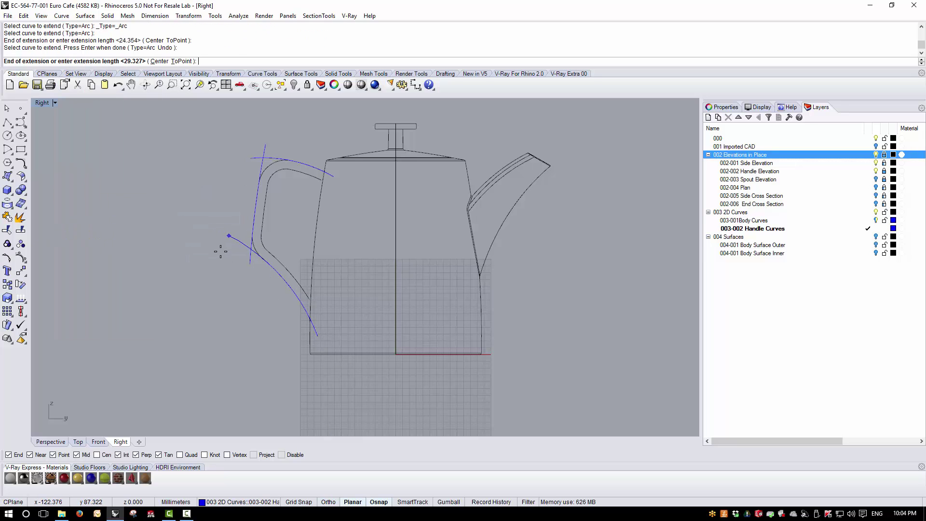
key(Return)
Rebuild the extended lower handle curve with a point count of 4 and degree 3, deleting the input.
click(234, 239)
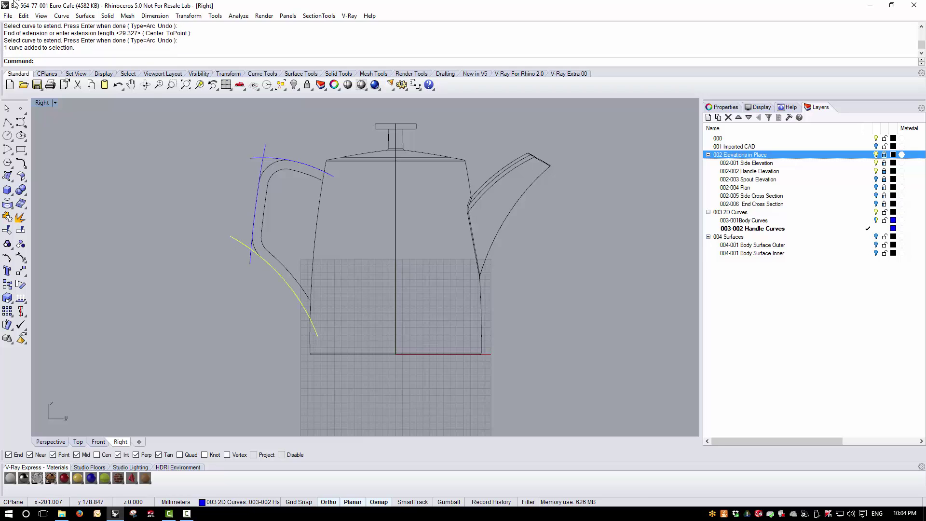
click(42, 16)
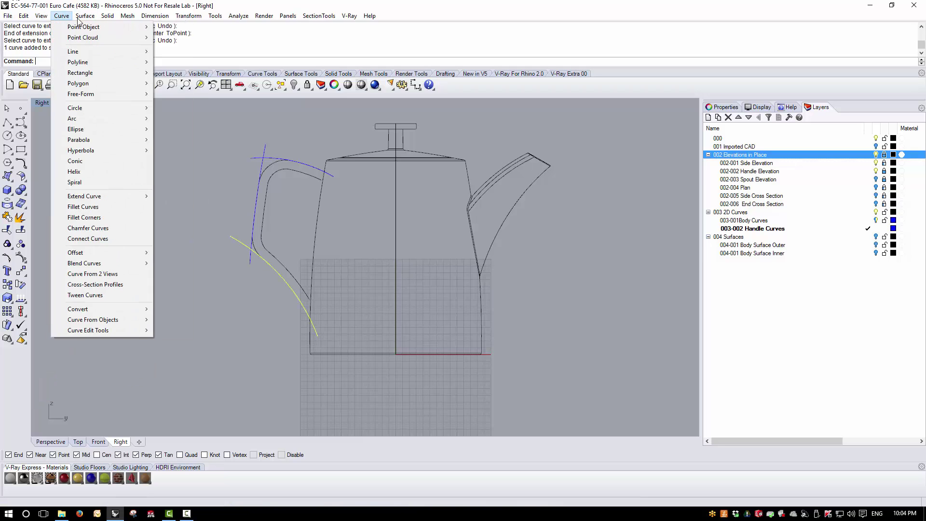
click(62, 16)
click(23, 16)
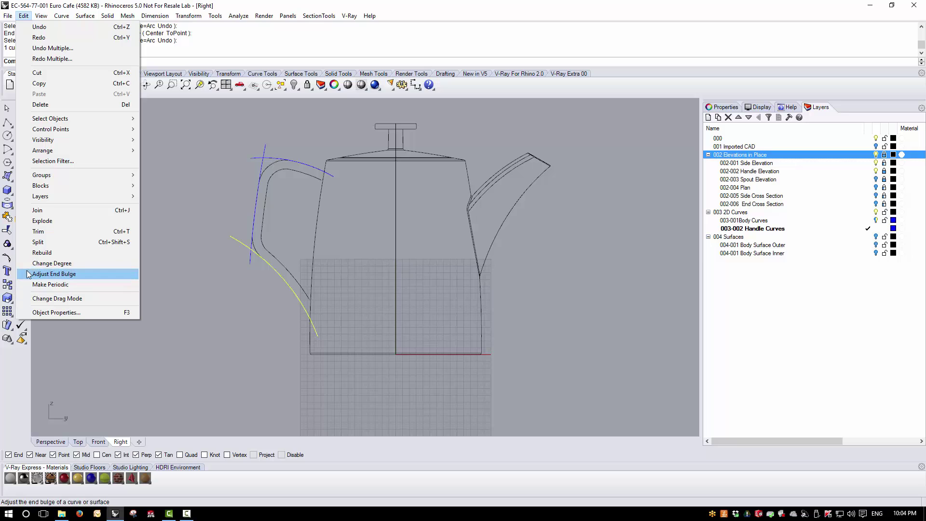
click(44, 253)
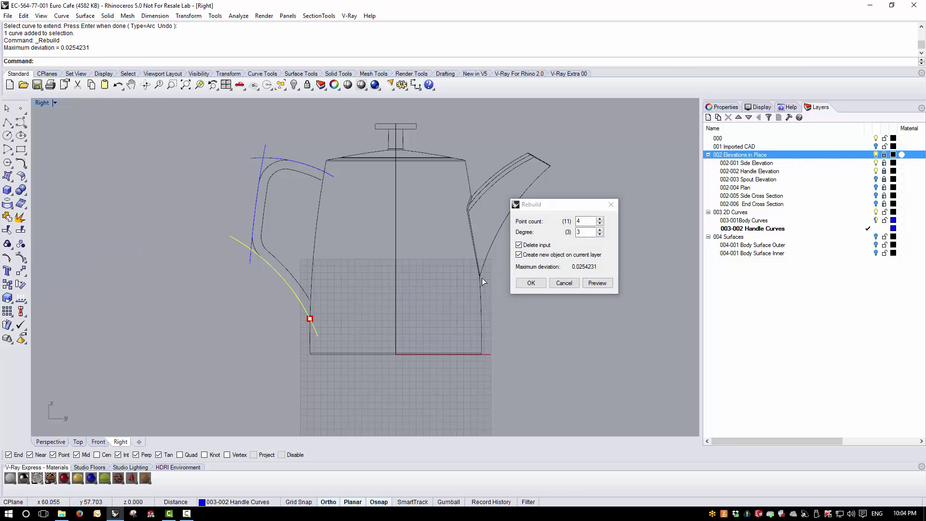
click(531, 283)
scroll(262, 152, up, 3)
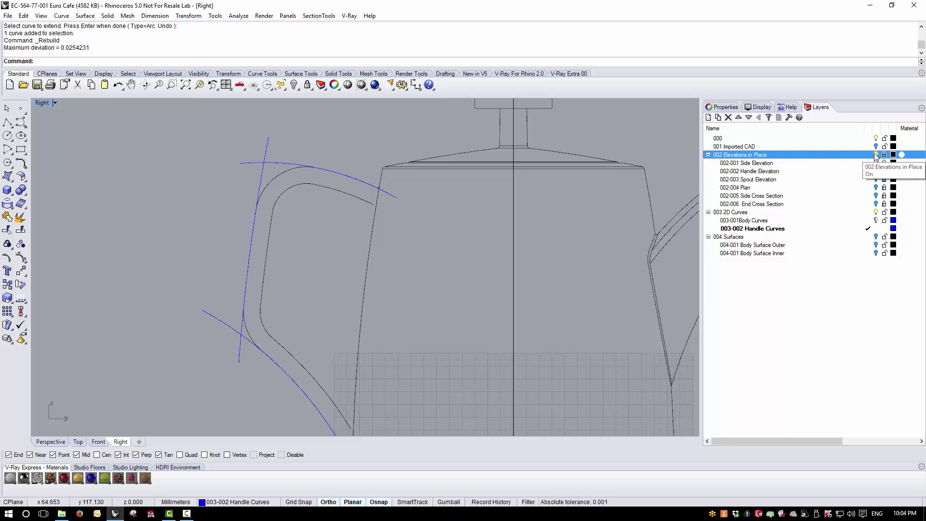
Measure the radius at several points along the outer edge of the handle elevation's upper bend.
click(238, 16)
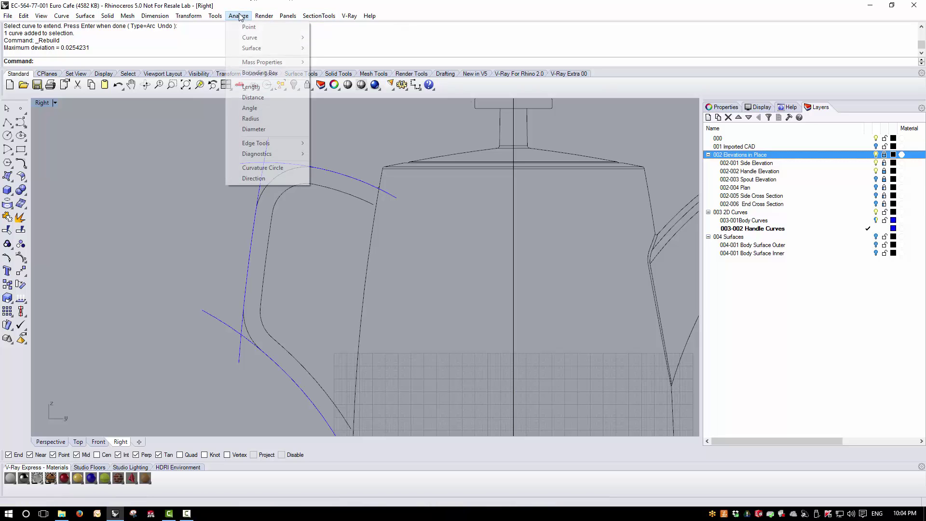
click(248, 118)
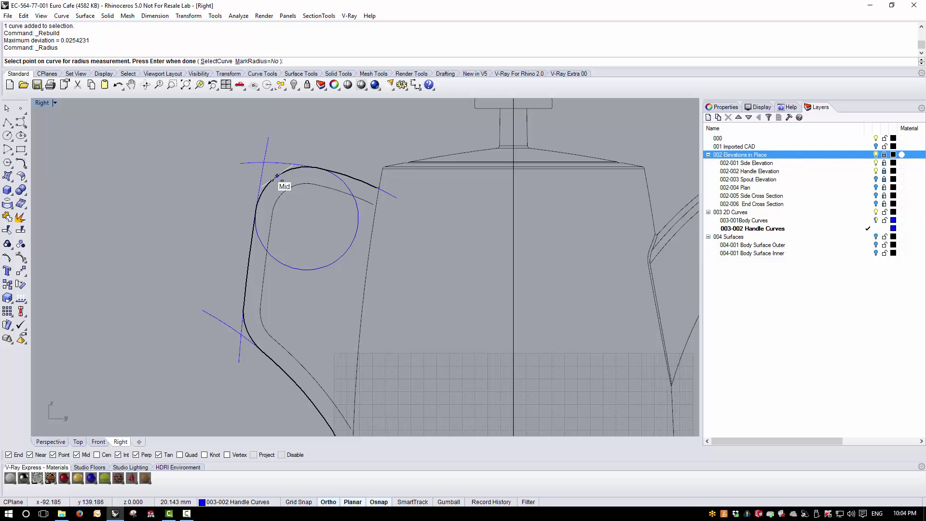
click(277, 176)
scroll(289, 174, up, 5)
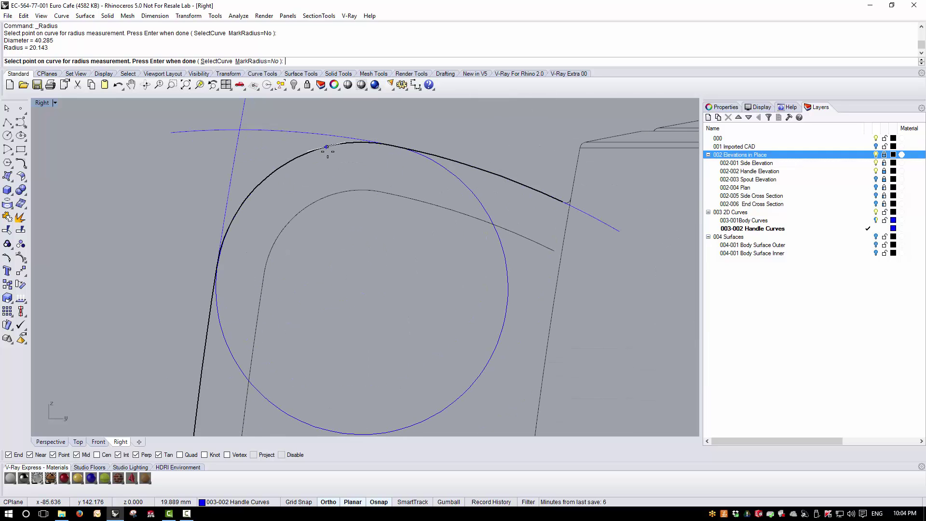
click(327, 147)
click(248, 201)
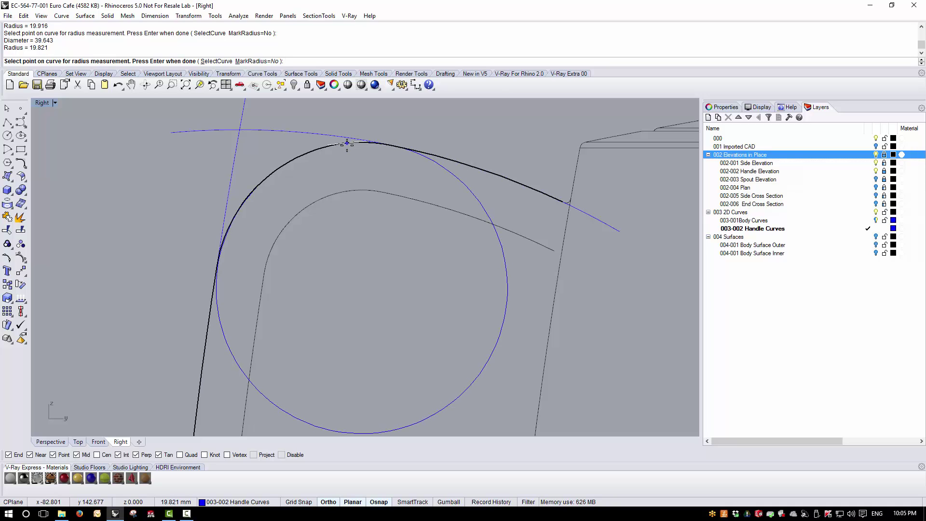
click(300, 152)
Measure the radius of the handle elevation's lower outer bend.
scroll(301, 152, down, 4)
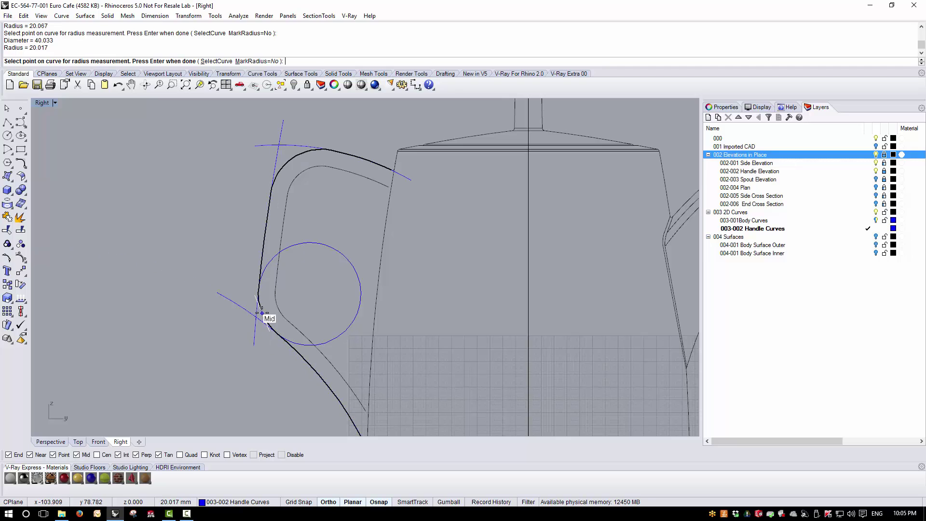
scroll(263, 313, up, 5)
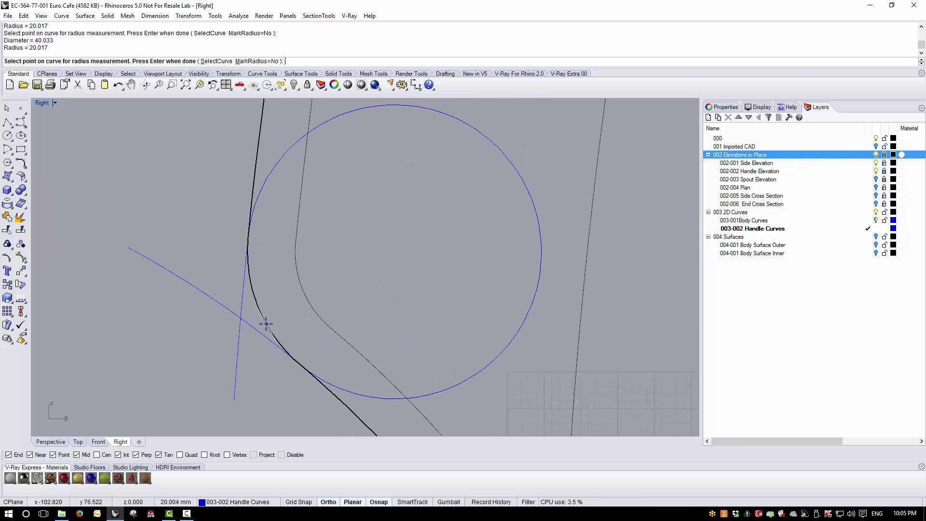
click(267, 324)
key(Return)
scroll(284, 317, down, 5)
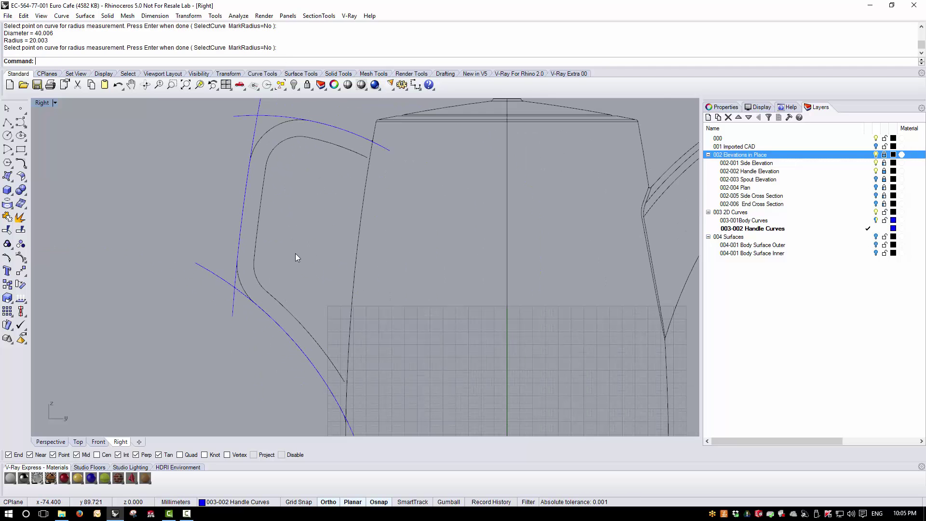
scroll(340, 249, down, 2)
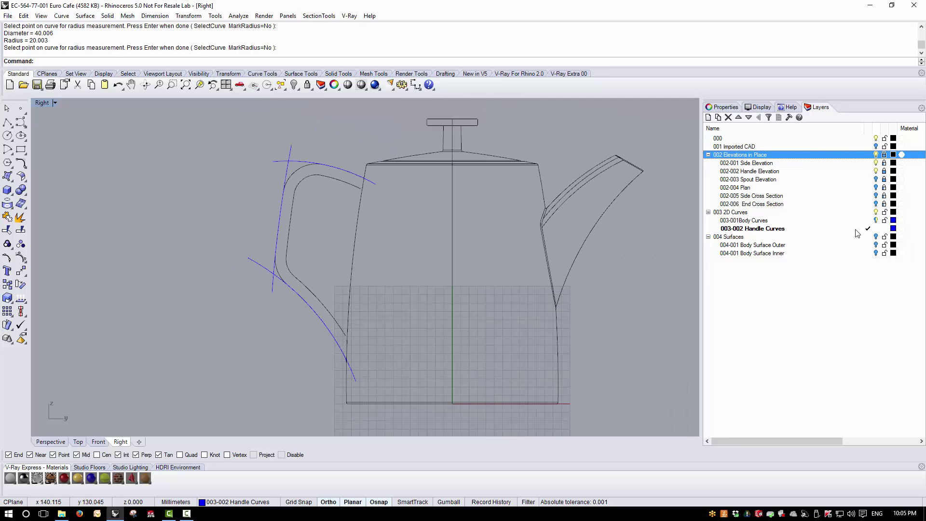
Hide the 002 Elevations in Place layer and fillet the three handle curves at both bends with radius 20, trimming and joining them.
click(876, 154)
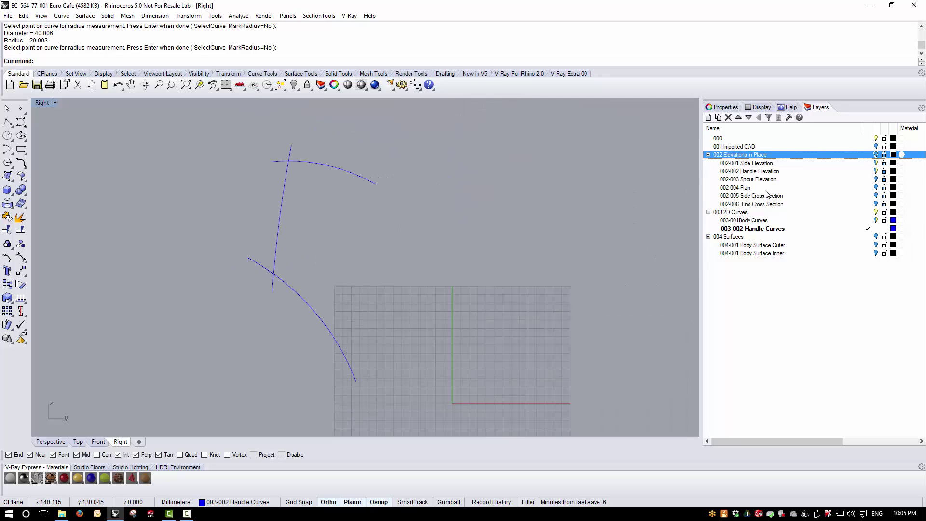
click(61, 16)
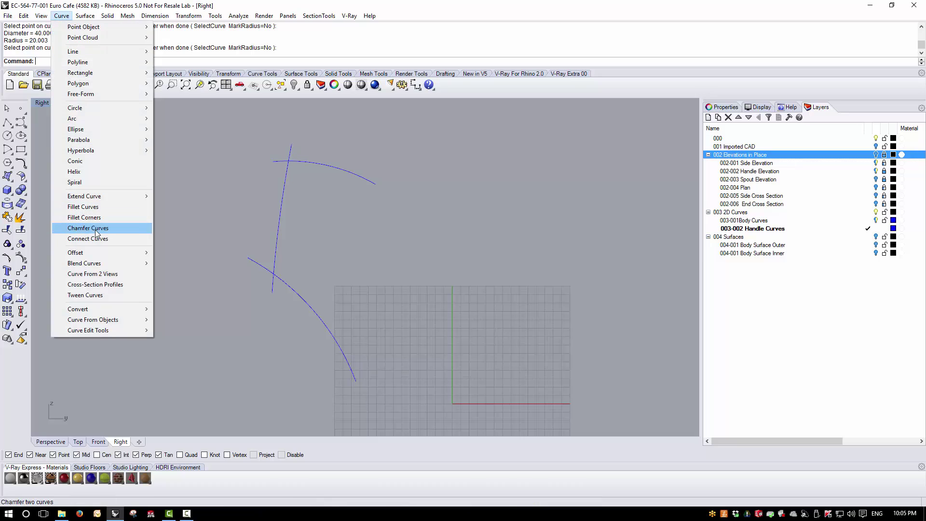
click(91, 207)
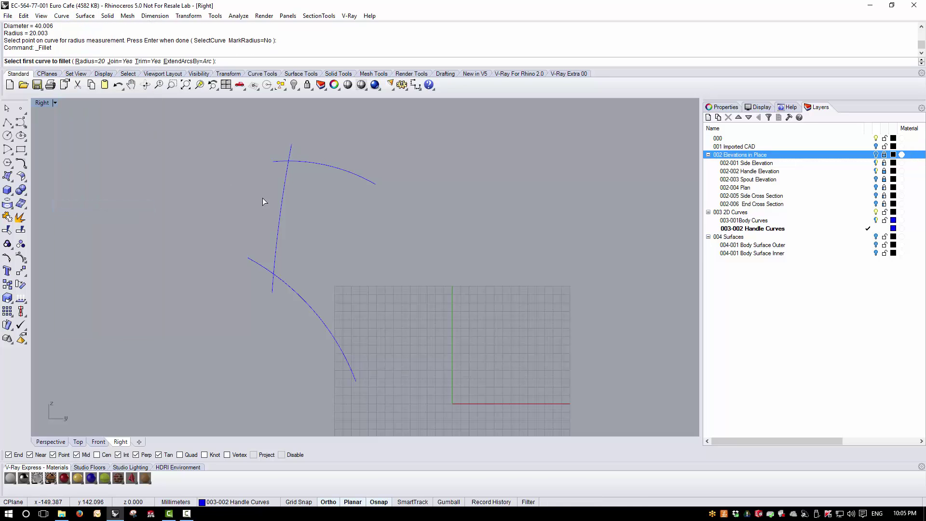
click(297, 167)
click(300, 163)
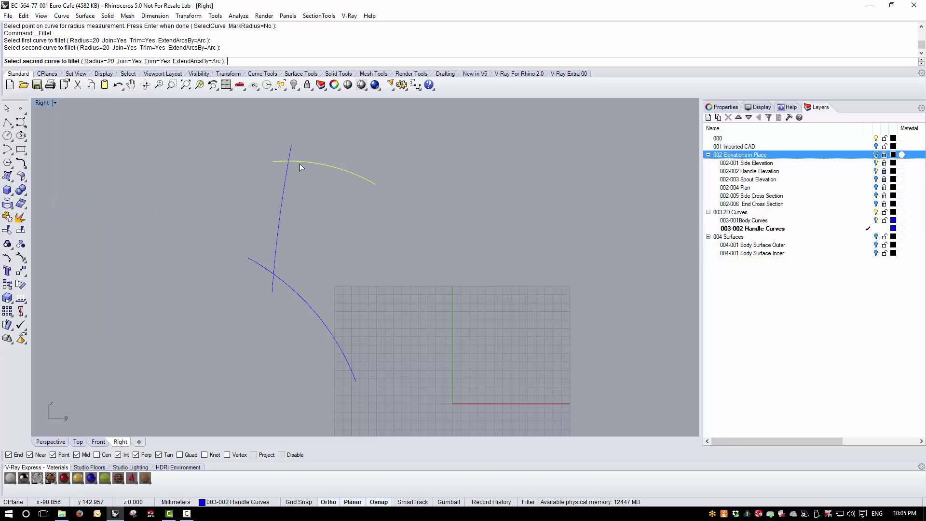
key(Return)
click(275, 266)
click(286, 283)
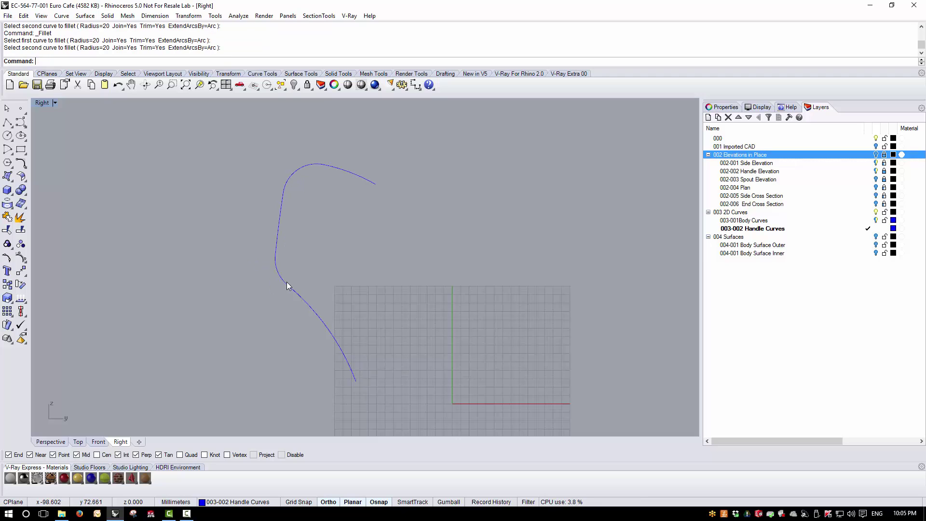
Compare the selected filleted handle curve with the drawing by briefly showing the 002 Elevations in Place layer.
click(282, 222)
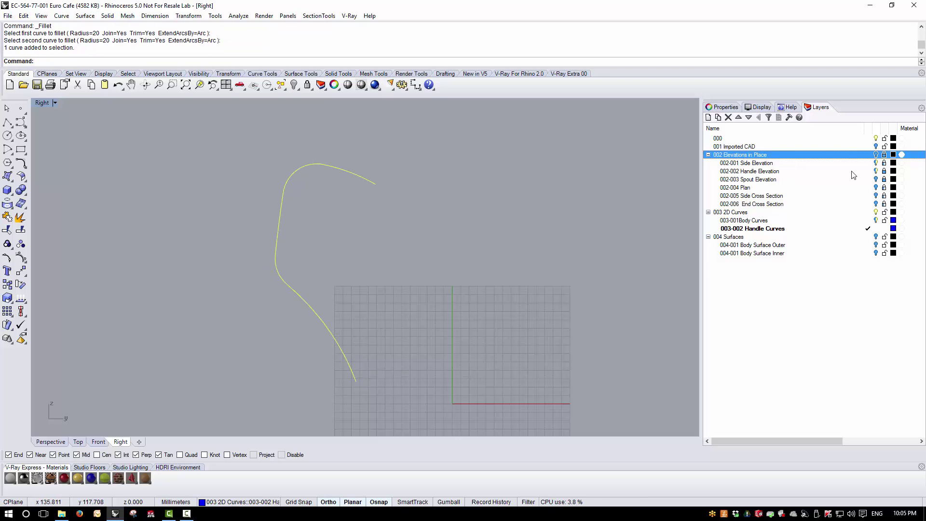
click(875, 154)
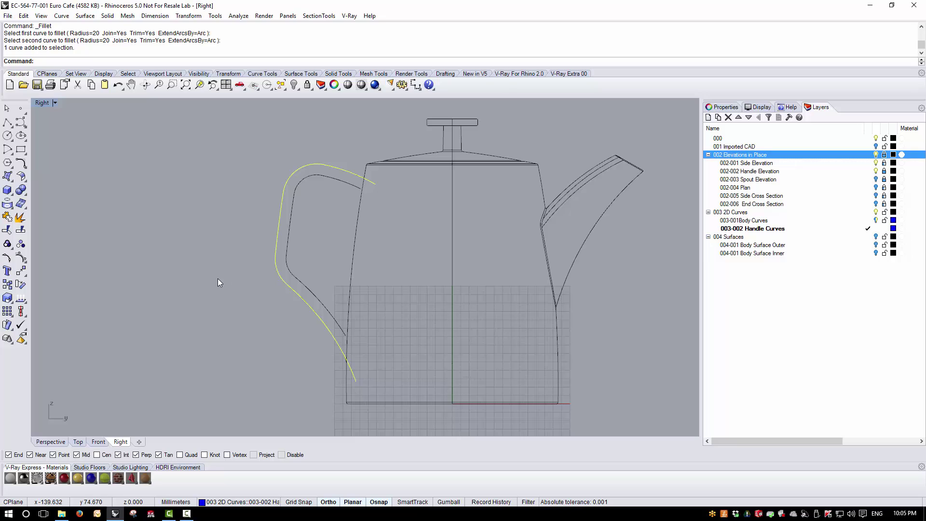
click(875, 155)
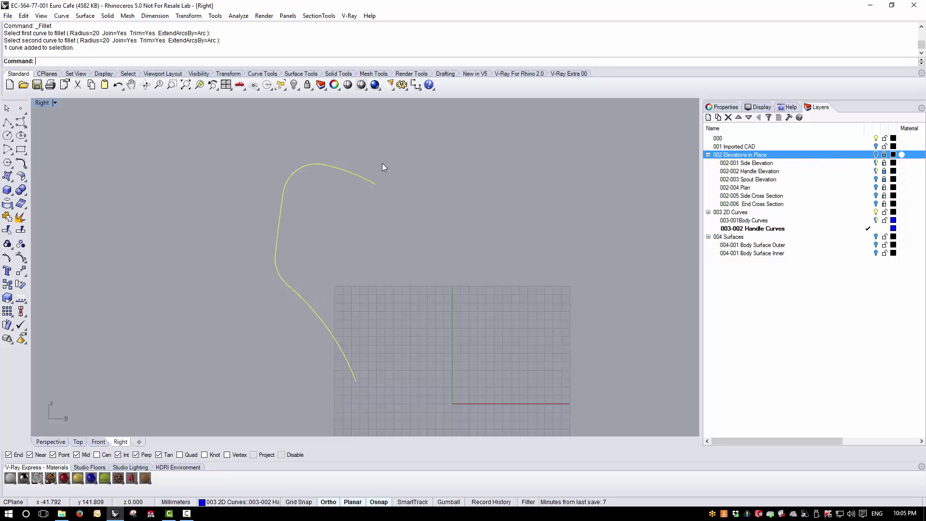
key(Escape)
Explode the filleted handle curve and delete the arc segments at the upper and lower bends.
click(296, 169)
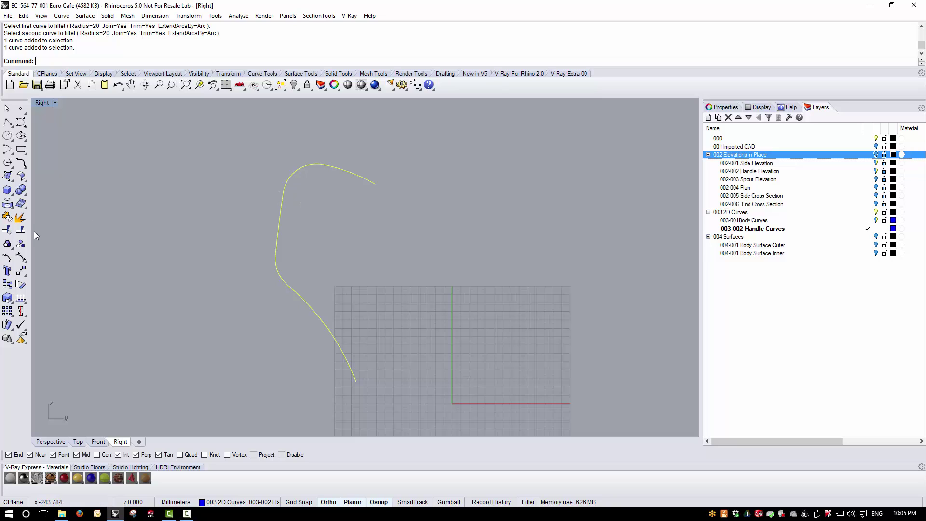
click(21, 217)
click(292, 174)
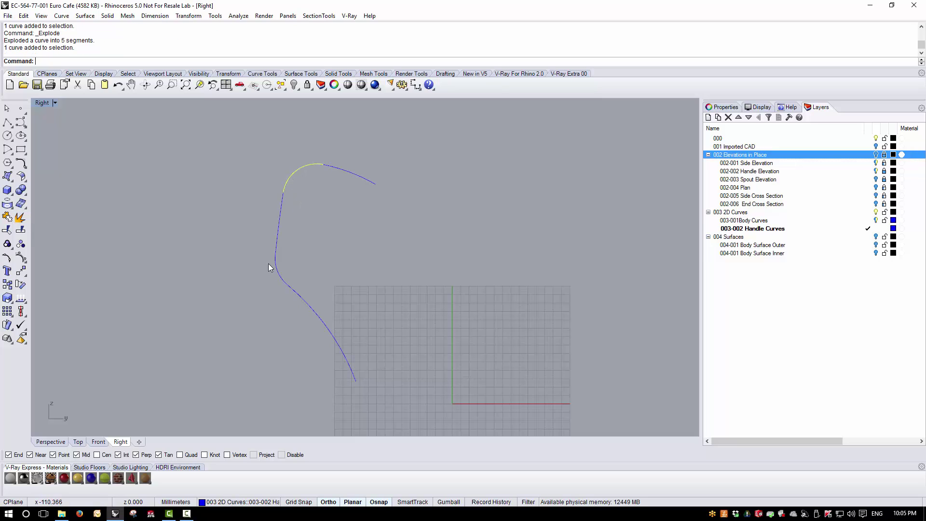
key(Delete)
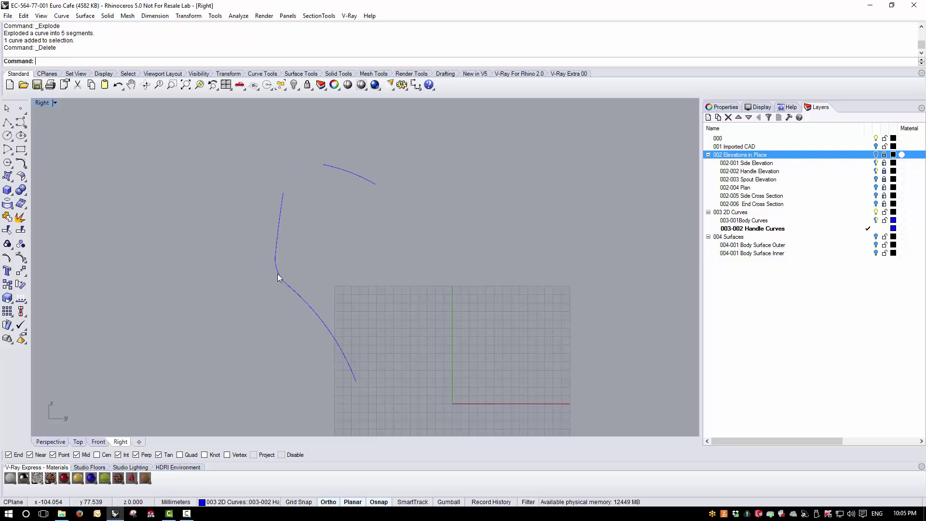
click(277, 273)
key(Delete)
scroll(289, 169, up, 3)
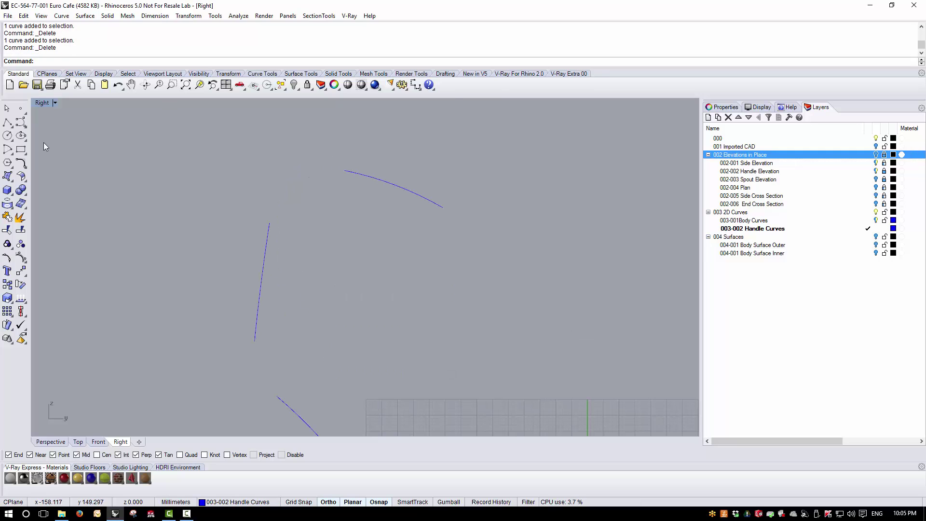
Show the 002 Elevations in Place layer and blend the handle's vertical and upper curves with Curvature continuity at both ends.
click(24, 166)
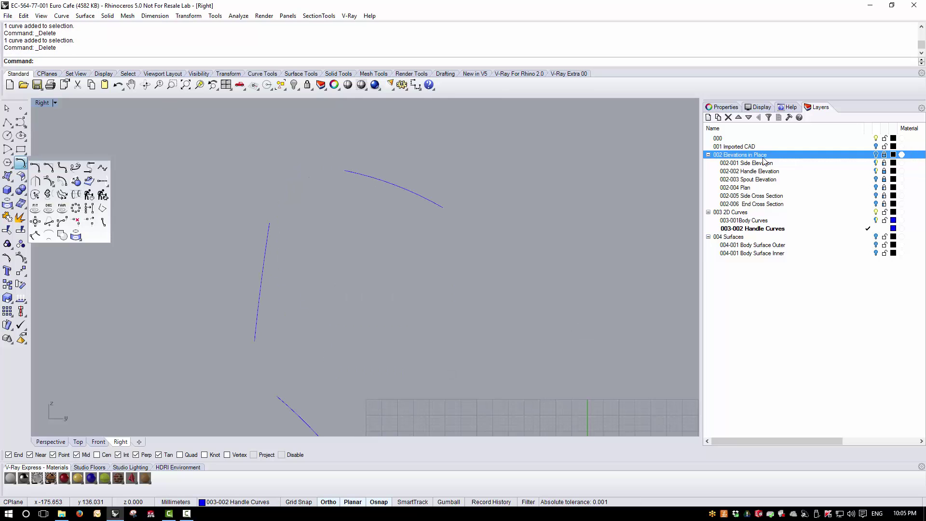
click(875, 155)
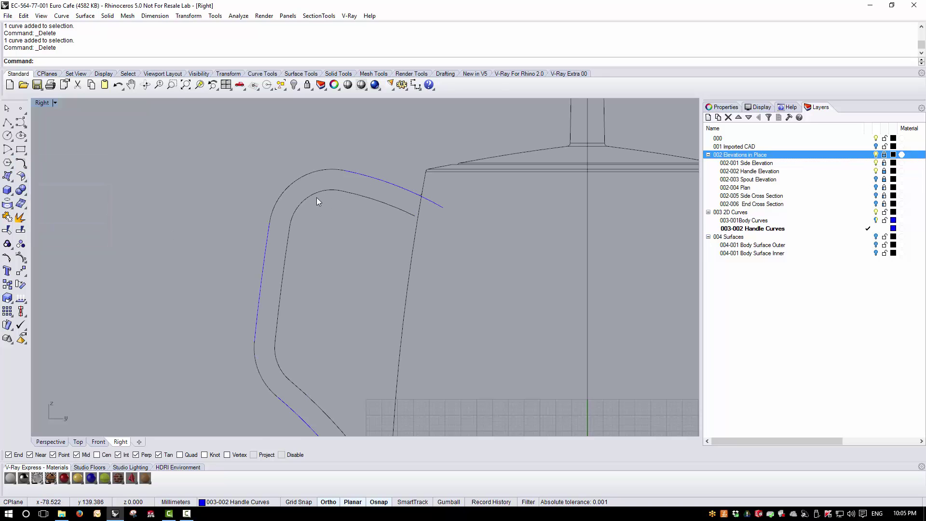
scroll(316, 198, up, 3)
click(24, 125)
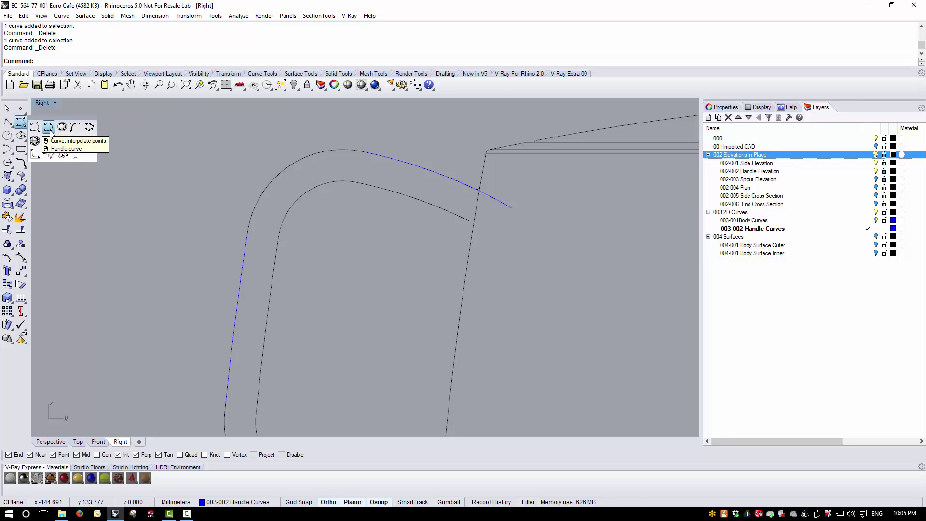
click(21, 163)
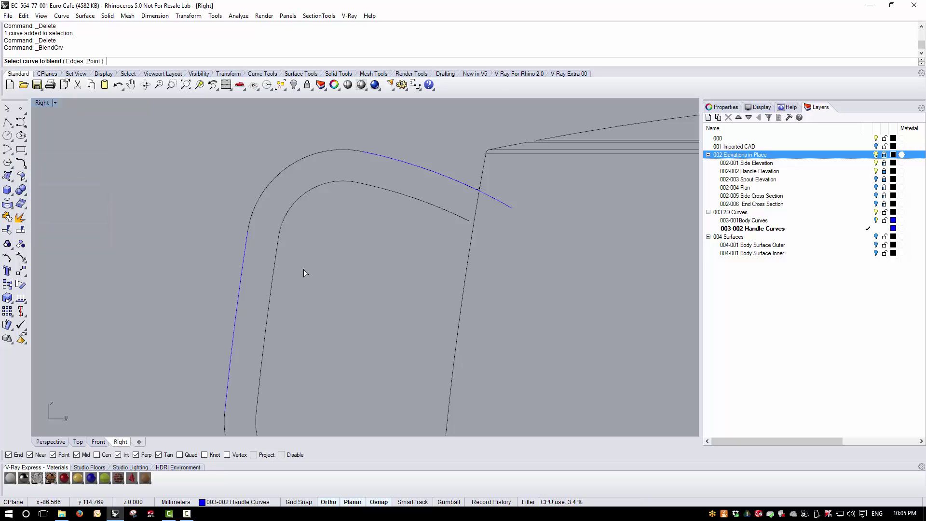
click(247, 238)
click(369, 154)
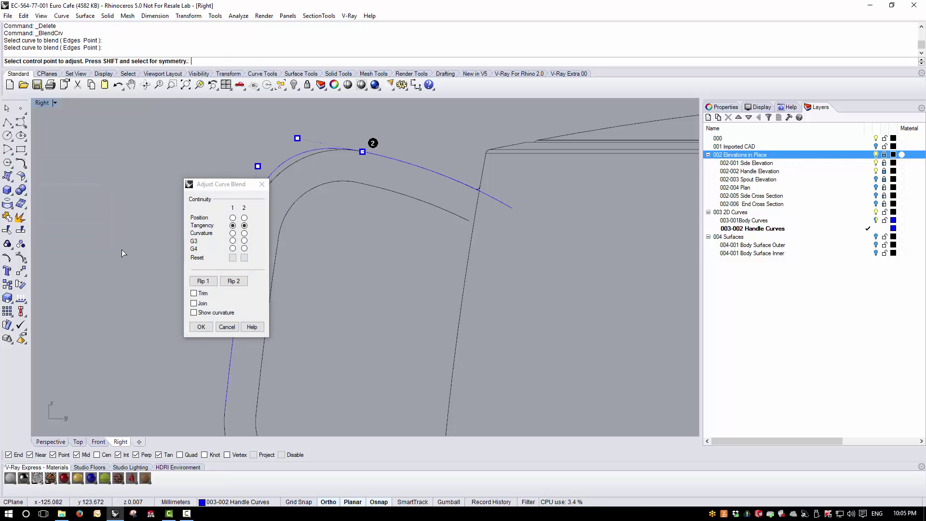
drag(222, 188, 118, 172)
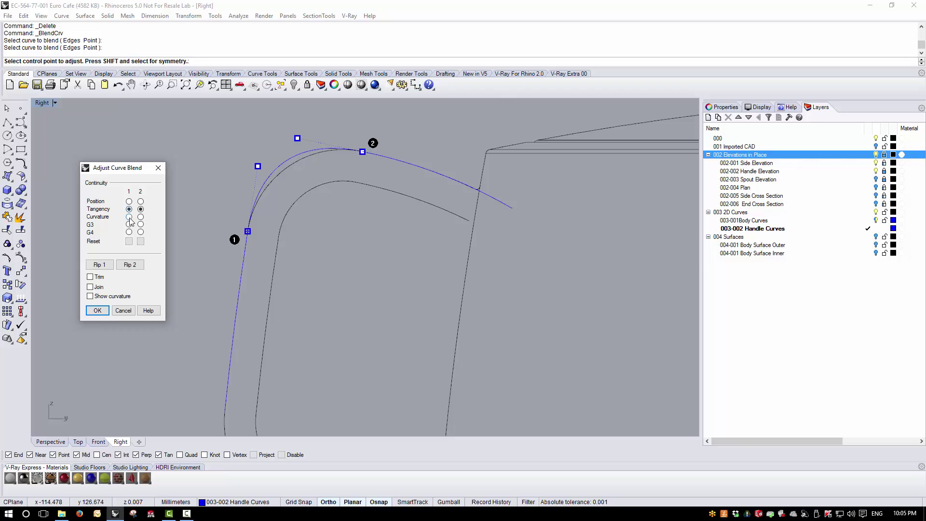
click(129, 217)
click(140, 216)
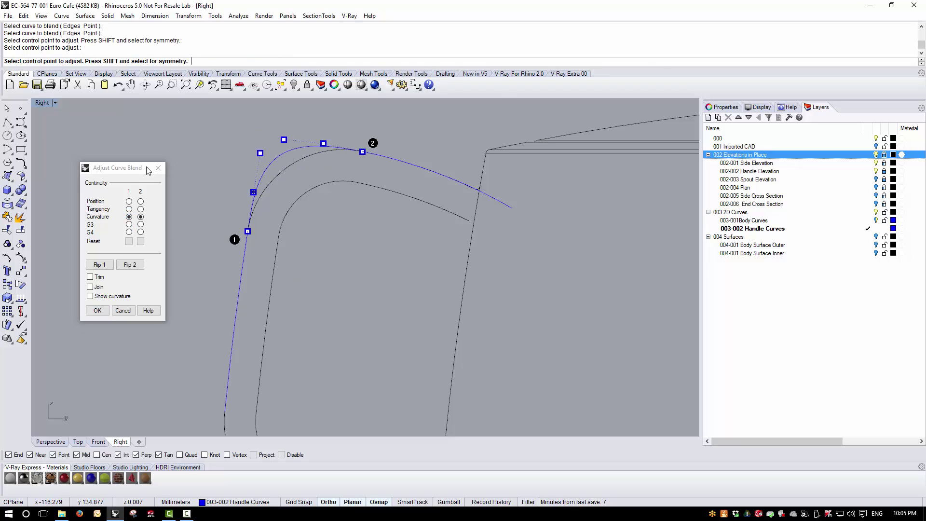
Adjust the upper blend's control points at both ends to roughly follow the drawing's outer bend.
click(323, 143)
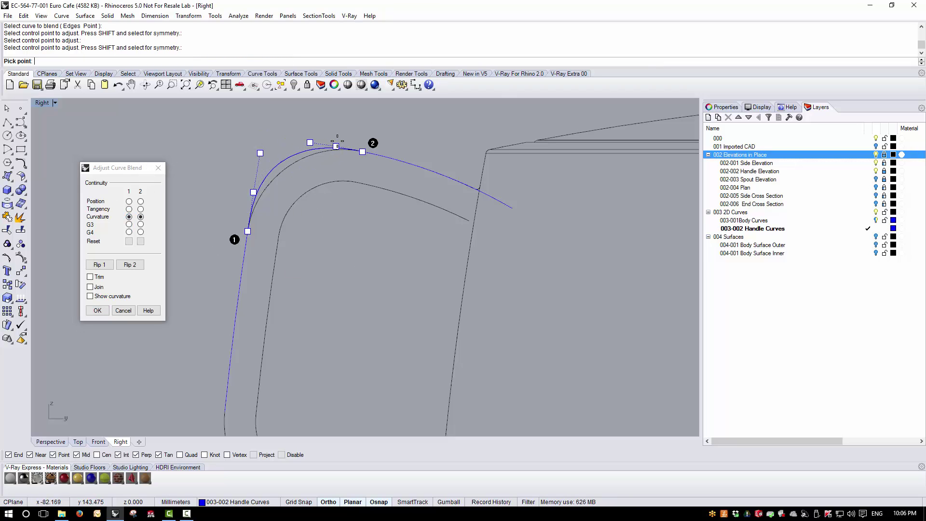
click(336, 145)
click(254, 192)
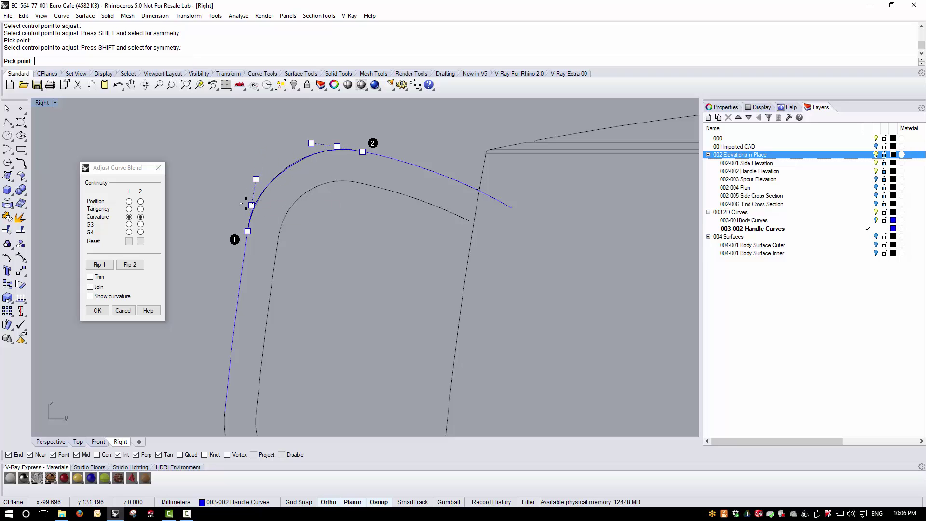
click(246, 201)
scroll(242, 193, up, 4)
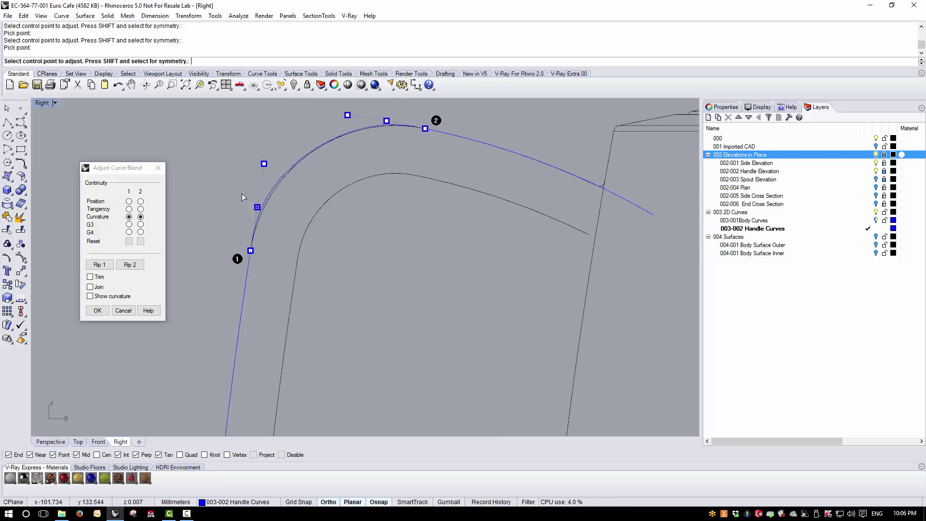
click(258, 212)
click(259, 217)
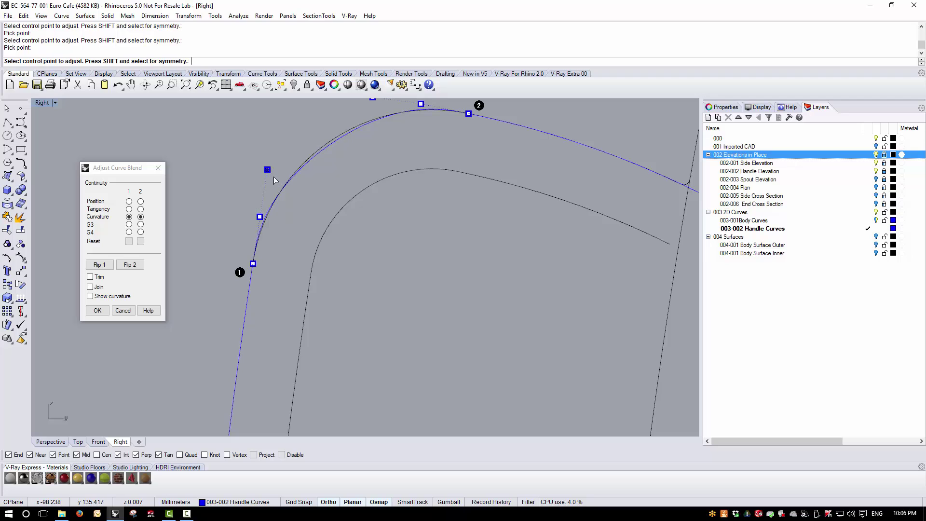
click(269, 164)
click(269, 155)
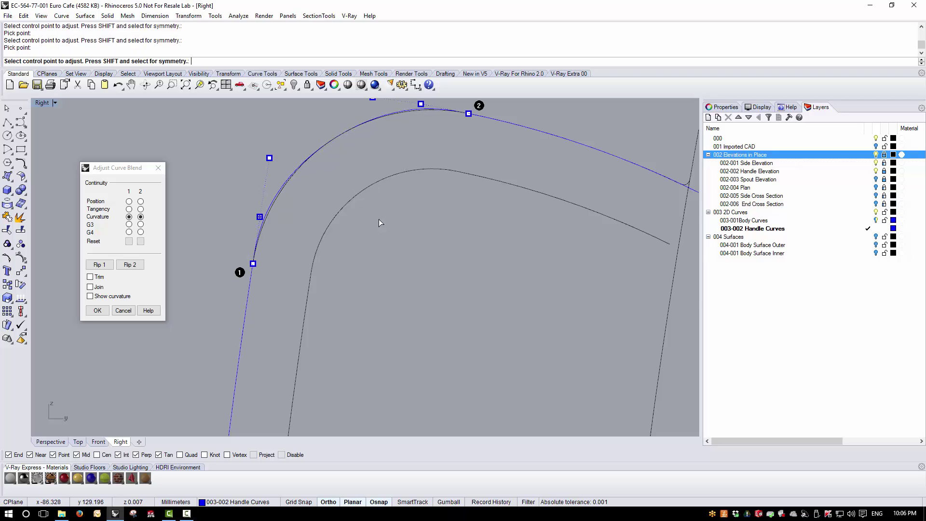
Refine the upper blend by moving the point nearest its upper-curve end and both points near its vertical-curve end toward the drawn bend.
scroll(381, 223, up, 2)
click(445, 153)
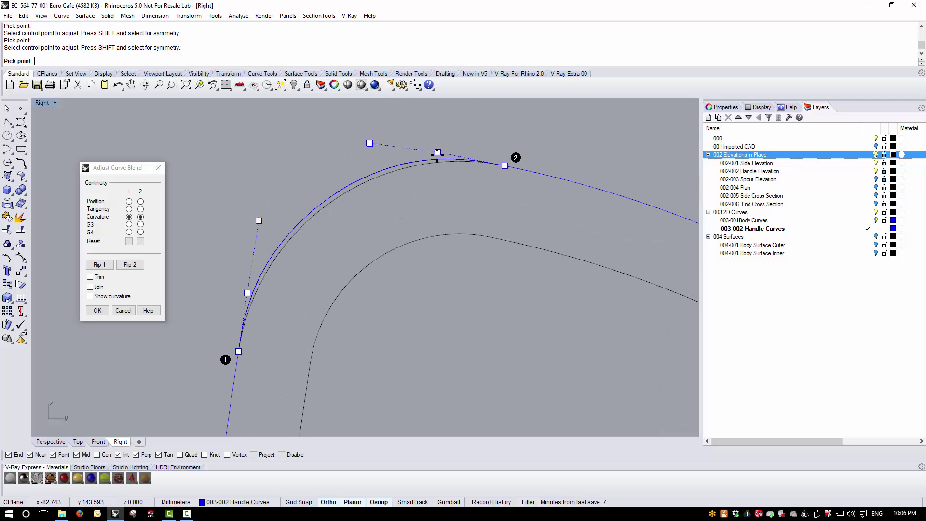
click(444, 154)
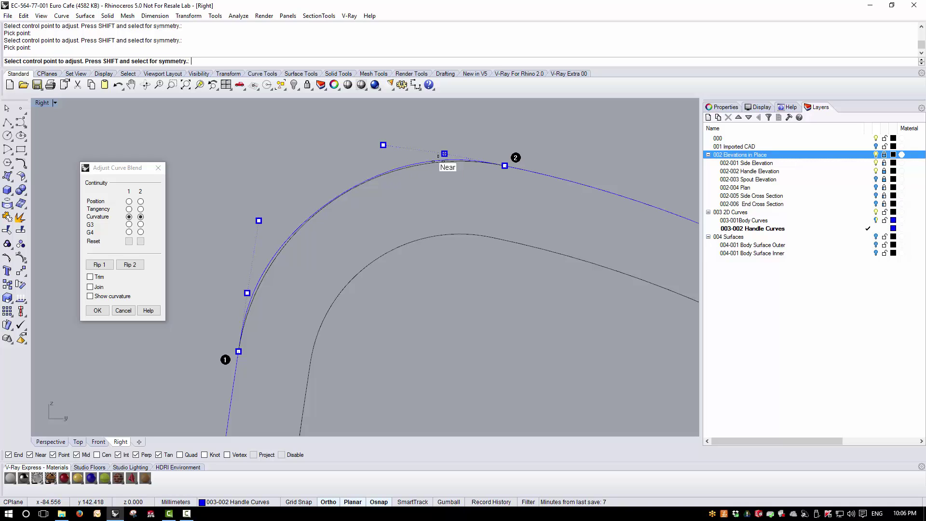
scroll(235, 339, up, 4)
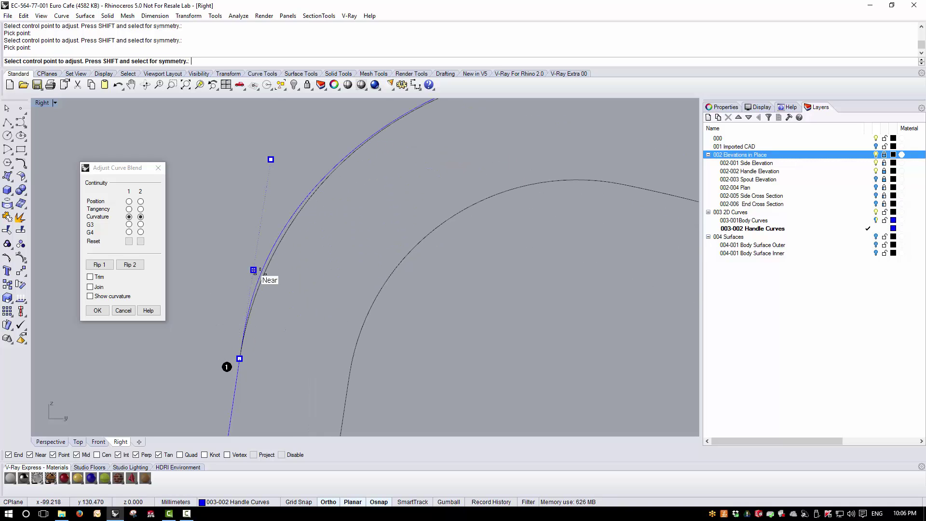
click(248, 266)
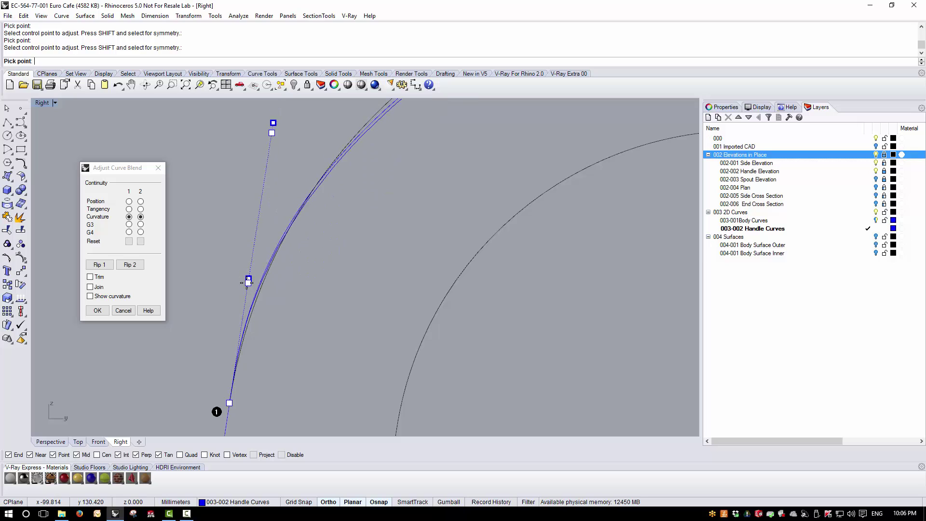
click(249, 273)
scroll(263, 314, down, 4)
scroll(270, 222, down, 4)
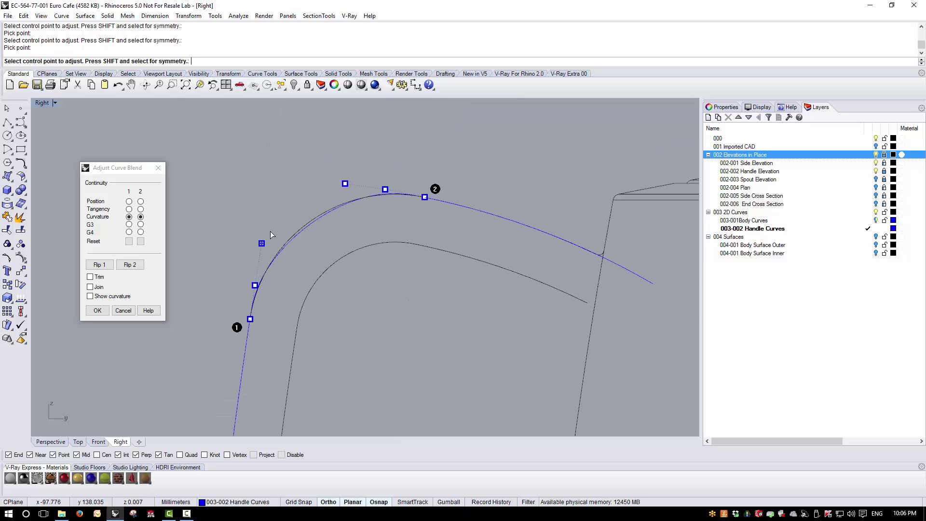
scroll(265, 238, up, 2)
click(259, 247)
click(259, 236)
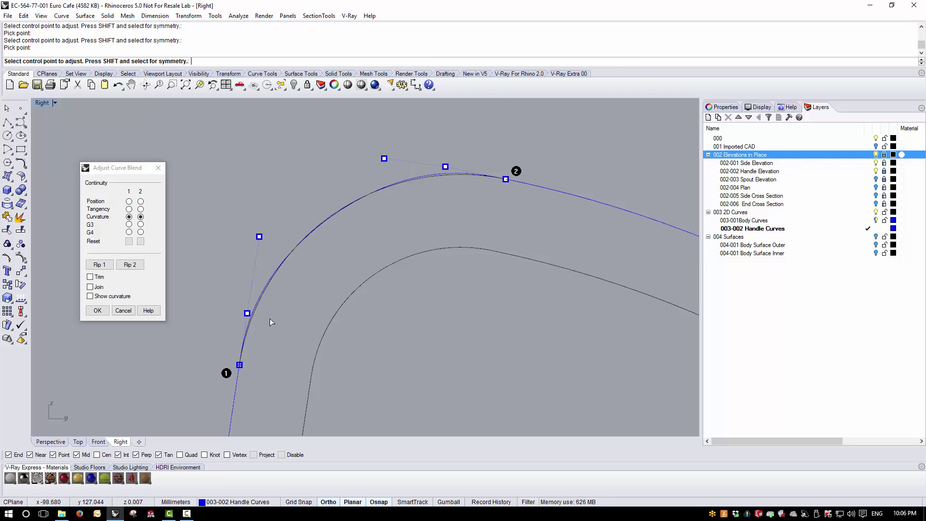
Make final small adjustments to the upper blend's control points against the drawing and accept the blend without trimming or joining.
scroll(222, 313, down, 5)
scroll(236, 354, up, 3)
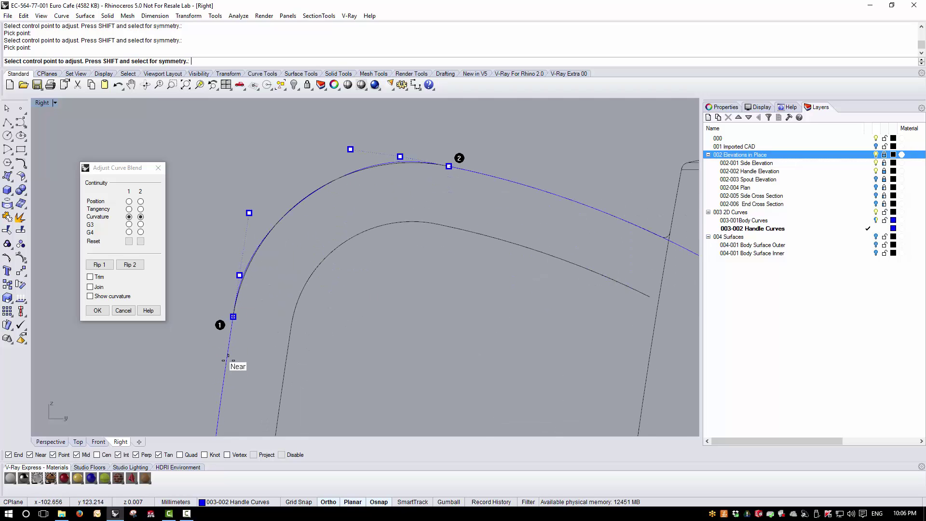
scroll(219, 274, up, 6)
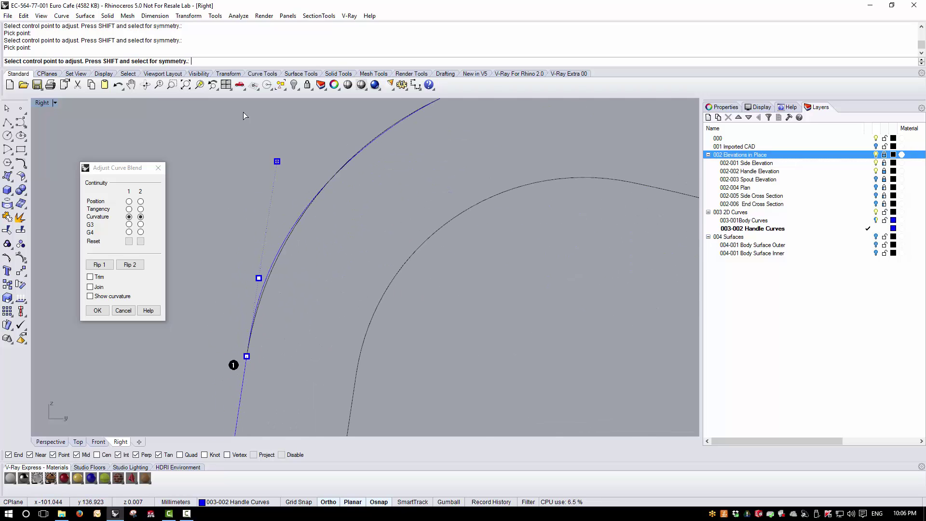
scroll(270, 251, down, 6)
click(274, 202)
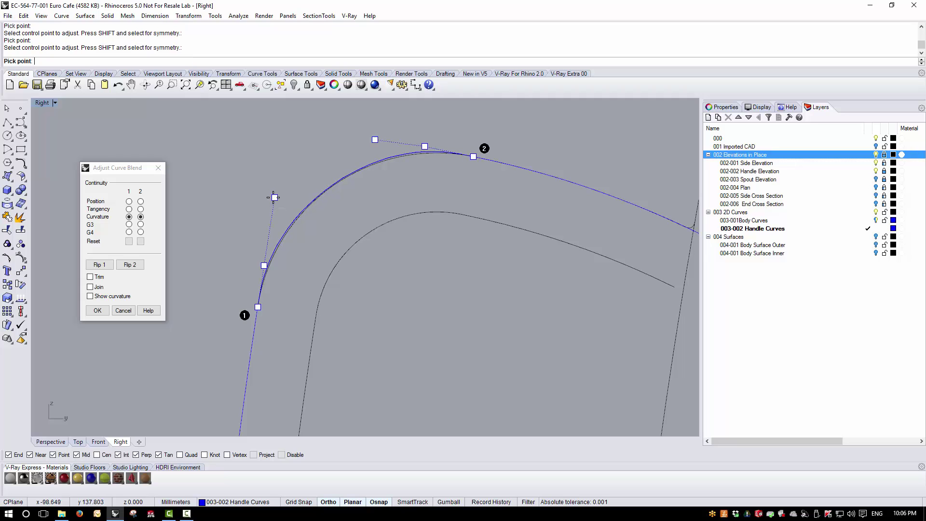
click(274, 199)
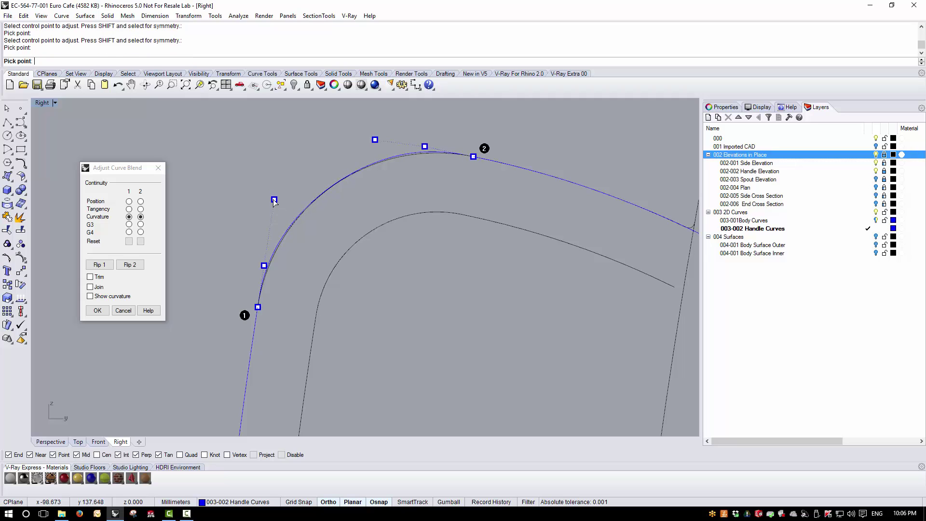
click(424, 146)
click(425, 155)
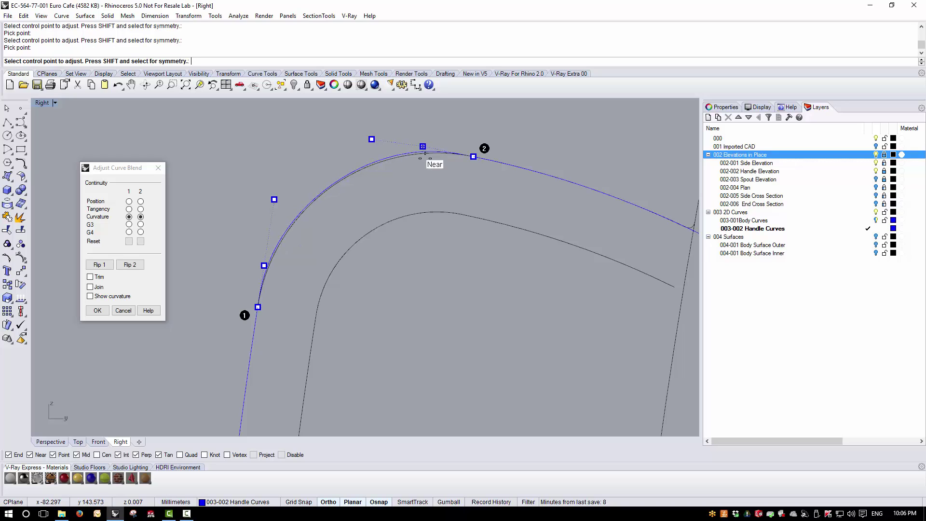
scroll(453, 139, down, 3)
scroll(434, 144, down, 2)
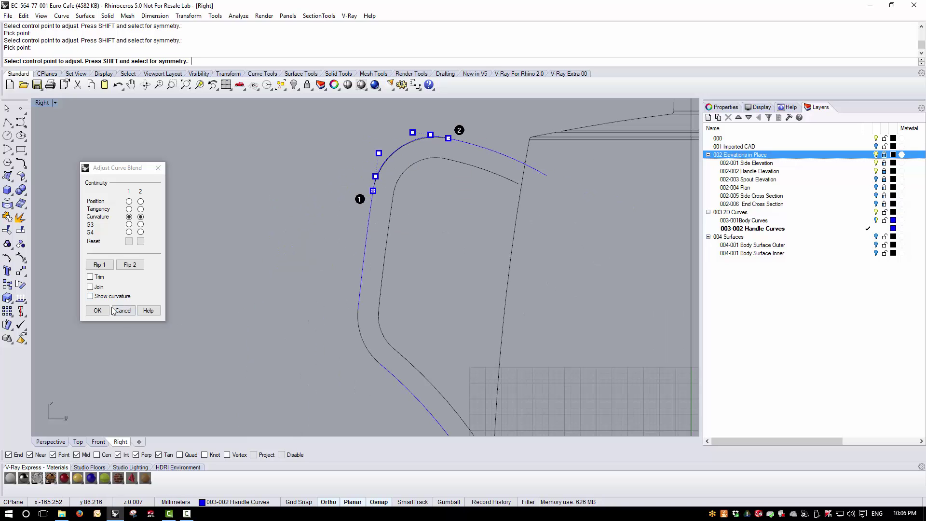
click(98, 311)
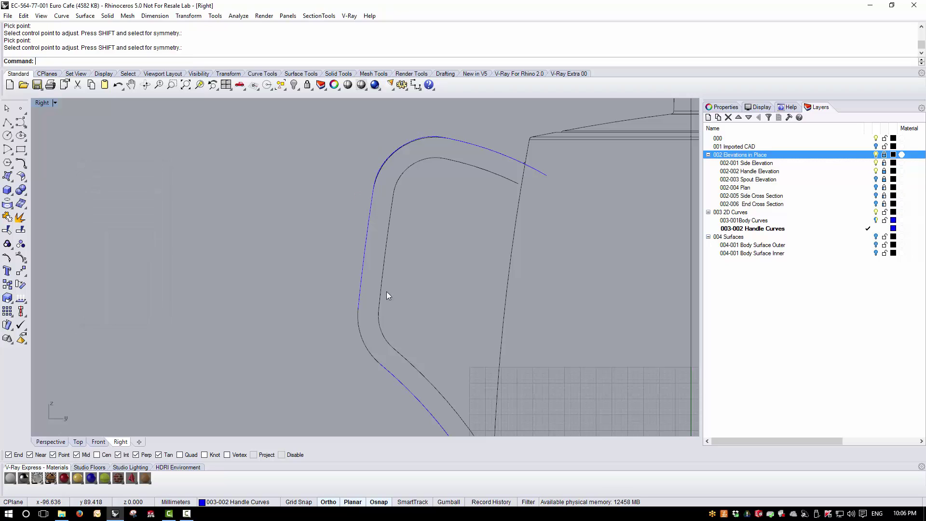
Start a curvature-continuous blend between the handle's vertical curve and lower curve at the lower bend.
scroll(376, 313, down, 3)
scroll(372, 235, up, 5)
right_click(367, 236)
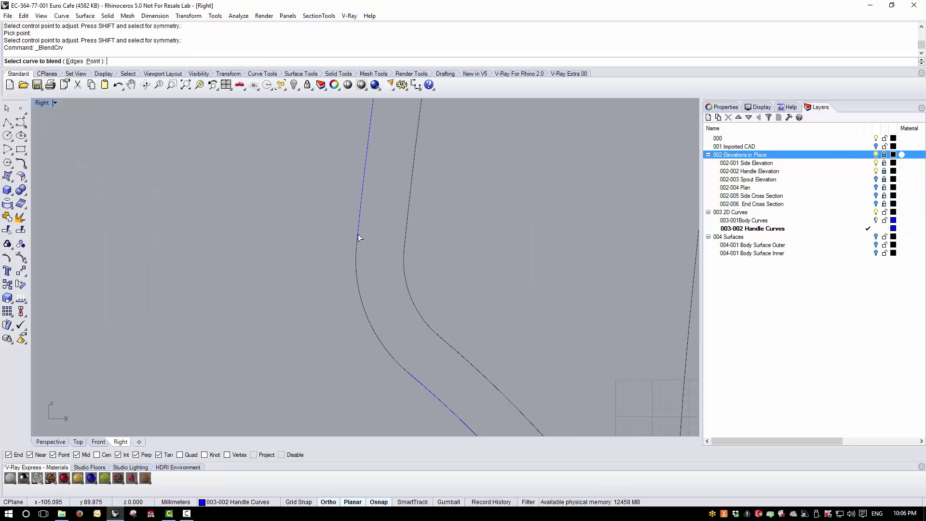
click(358, 233)
click(415, 383)
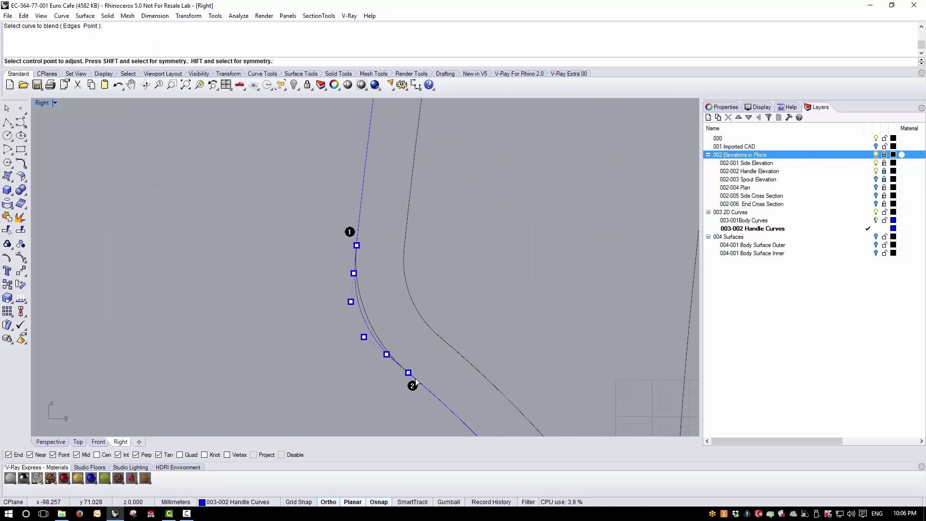
Move the lower blend's control points near its vertical-curve and lower-curve ends toward the drawing's outer bend.
scroll(374, 314, up, 3)
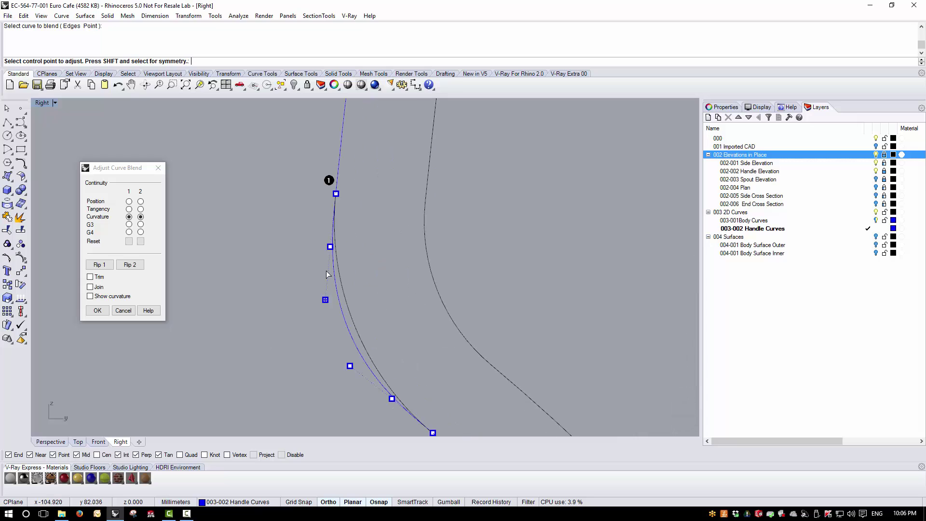
click(329, 247)
click(331, 239)
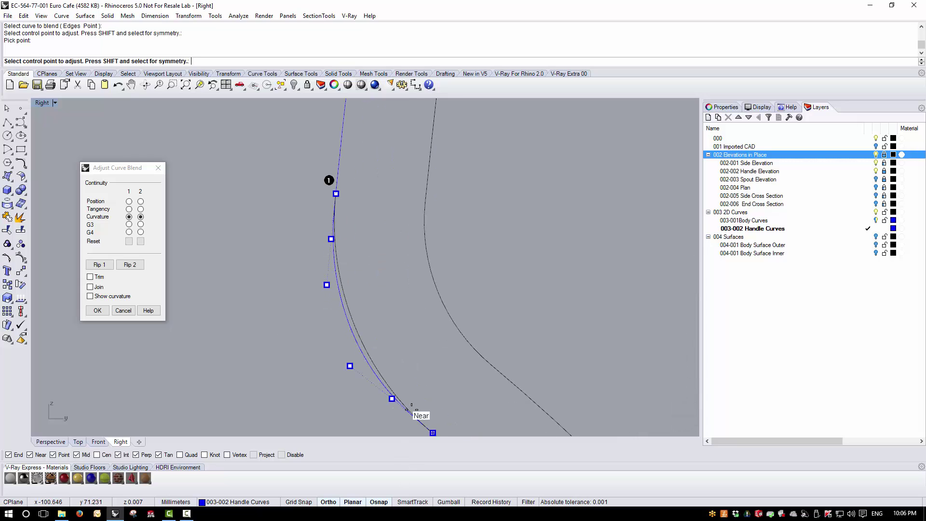
click(392, 398)
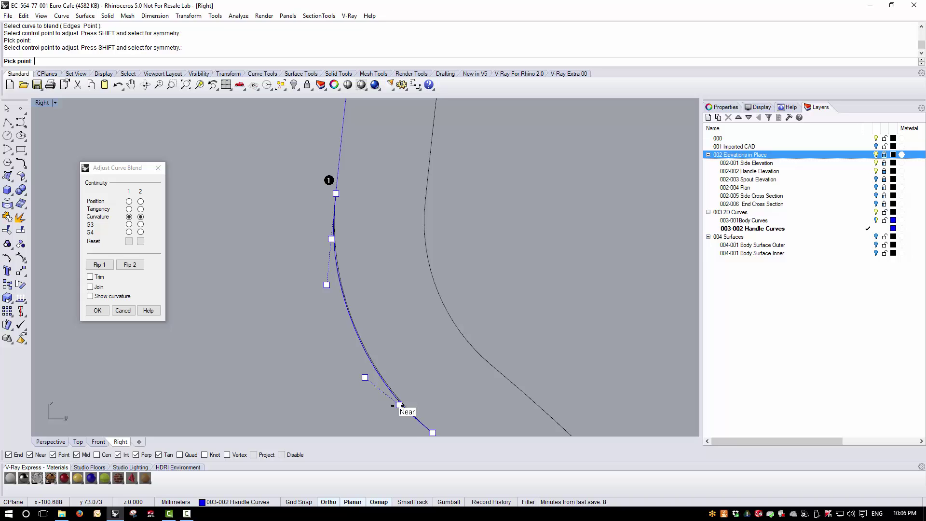
click(399, 404)
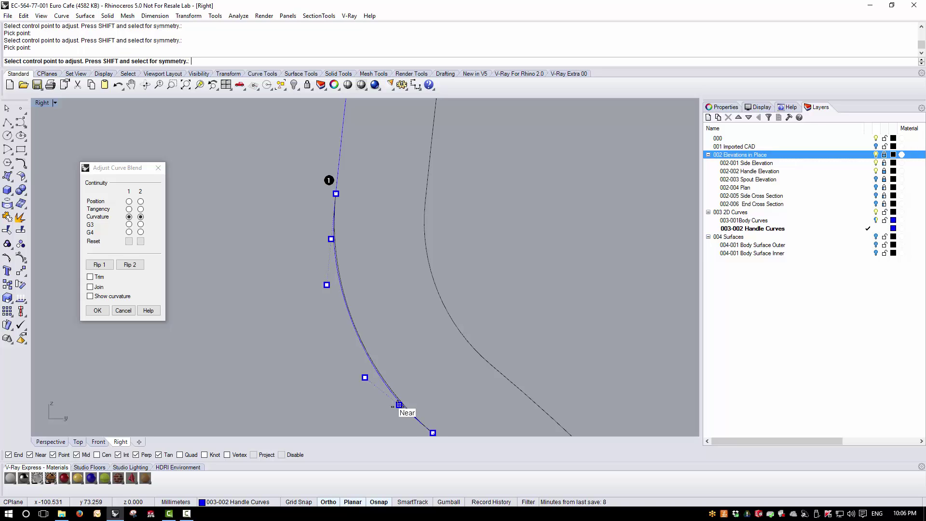
Fine-tune the two lower-blend control points near its vertical-curve end against the drawing and accept the blend without trimming or joining.
click(331, 238)
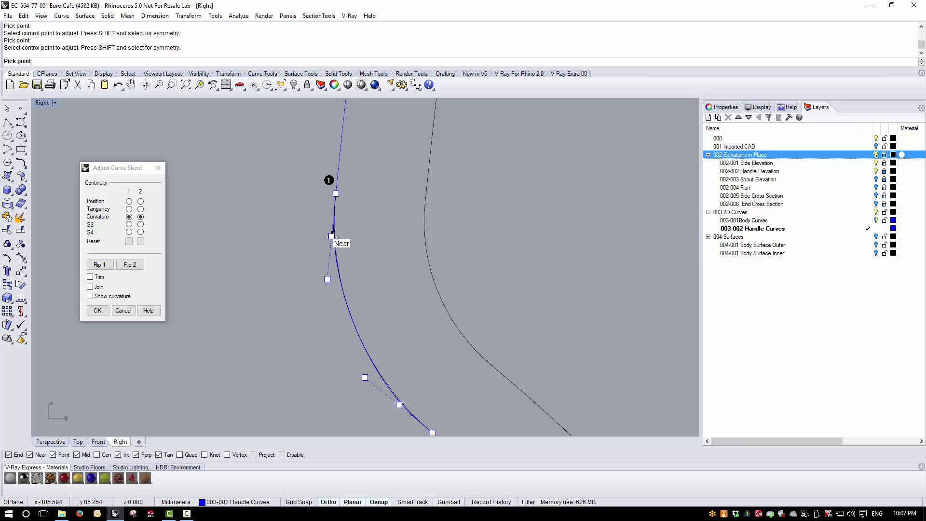
click(331, 236)
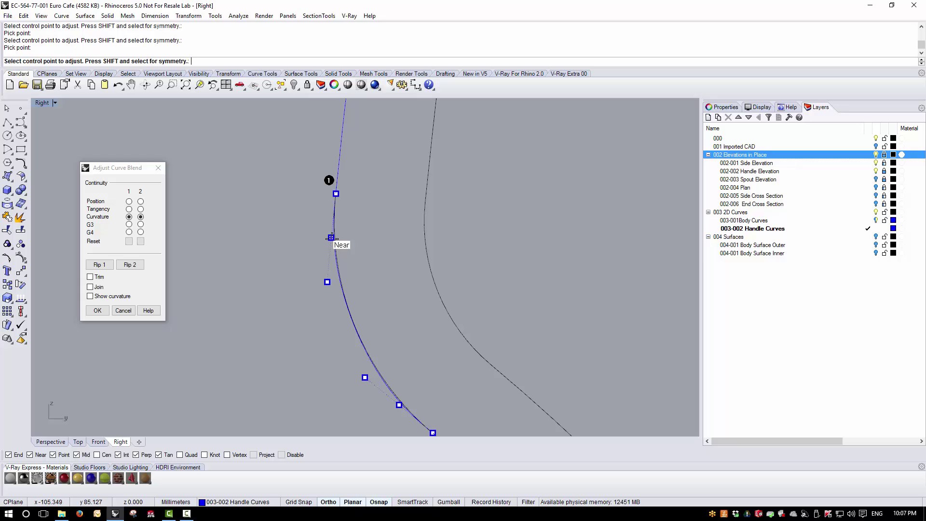
click(326, 281)
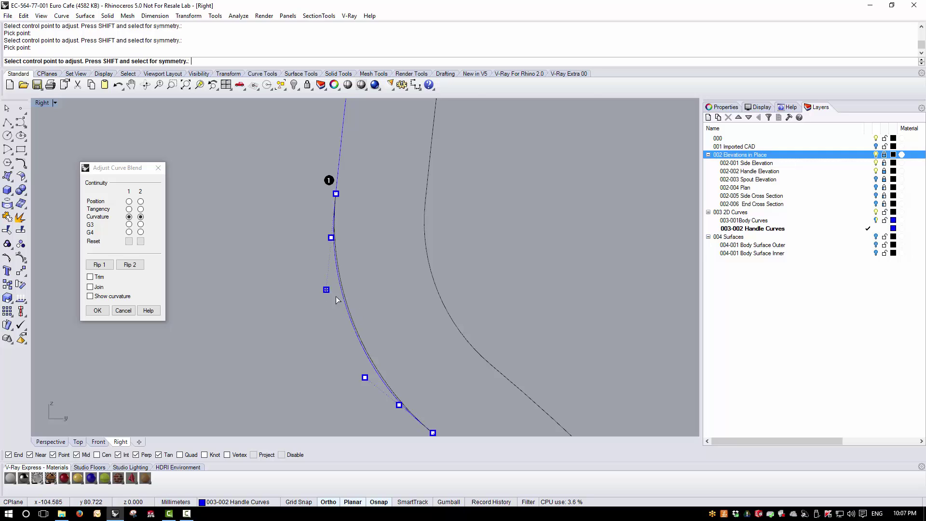
scroll(325, 290, up, 4)
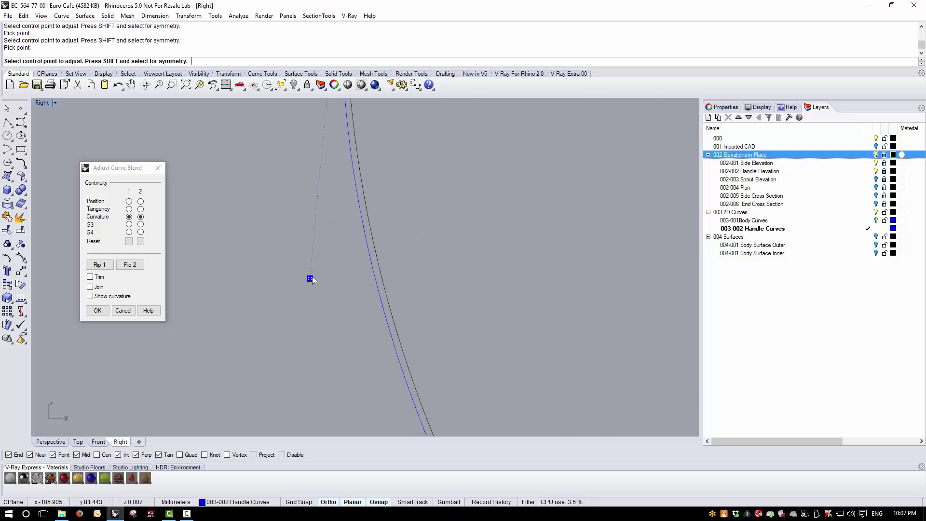
click(311, 250)
scroll(364, 248, down, 3)
key(Return)
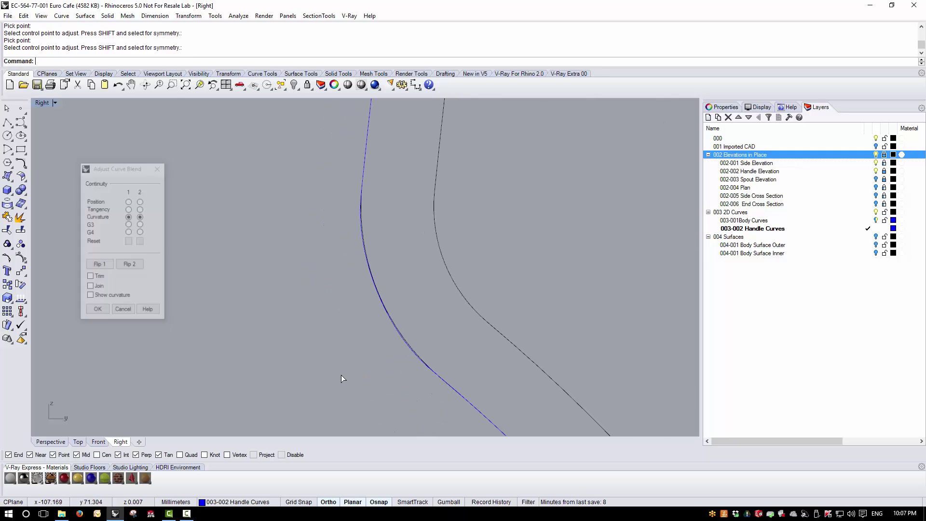
Show the 002 Elevations in Place layer and compare the whole outer handle profile with the drawing.
scroll(418, 334, down, 3)
scroll(398, 317, down, 4)
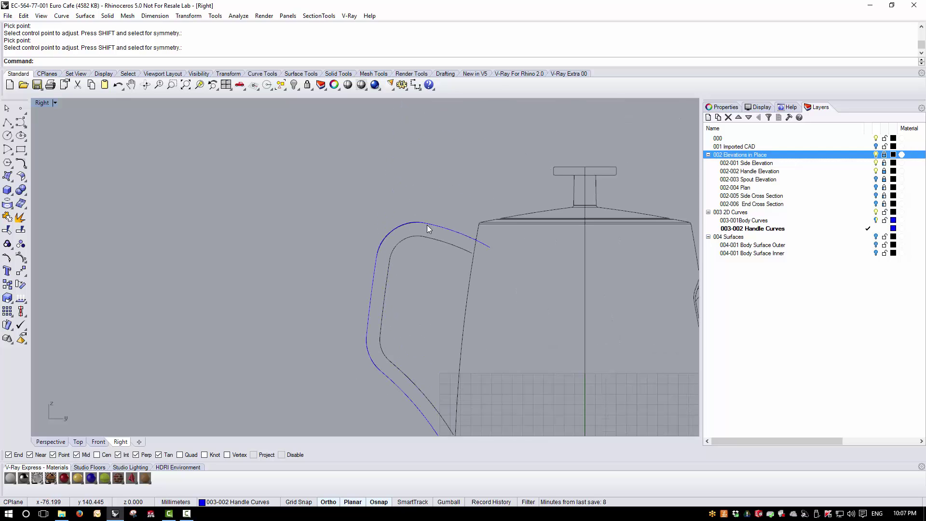
scroll(396, 233, up, 2)
scroll(401, 239, down, 2)
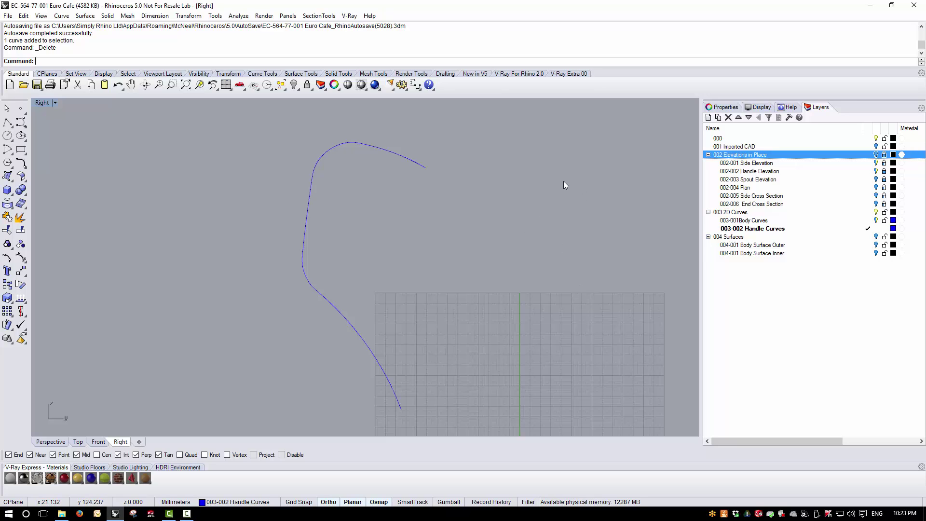
click(875, 154)
scroll(336, 198, down, 3)
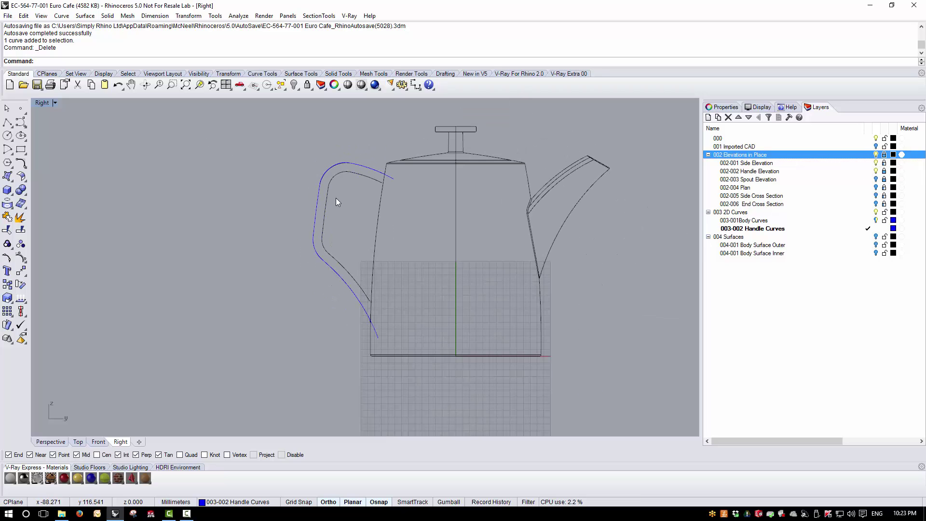
Measure the handle's width in the Front view with a temporary horizontal dimension and delete that dimension.
double_click(47, 103)
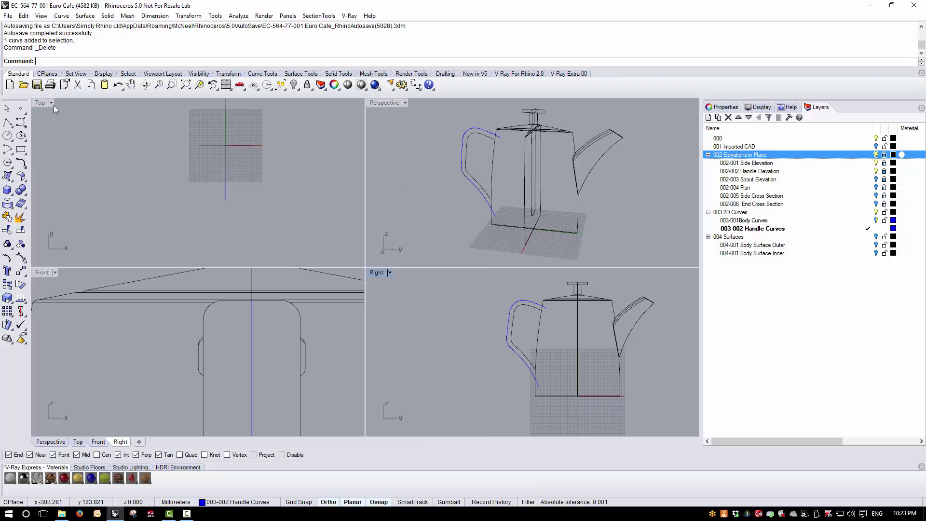
scroll(241, 340, down, 5)
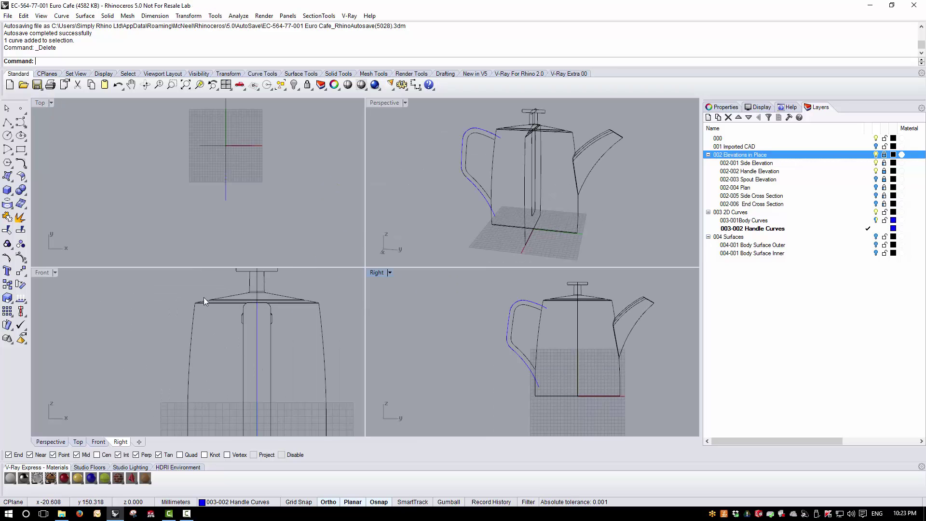
double_click(47, 271)
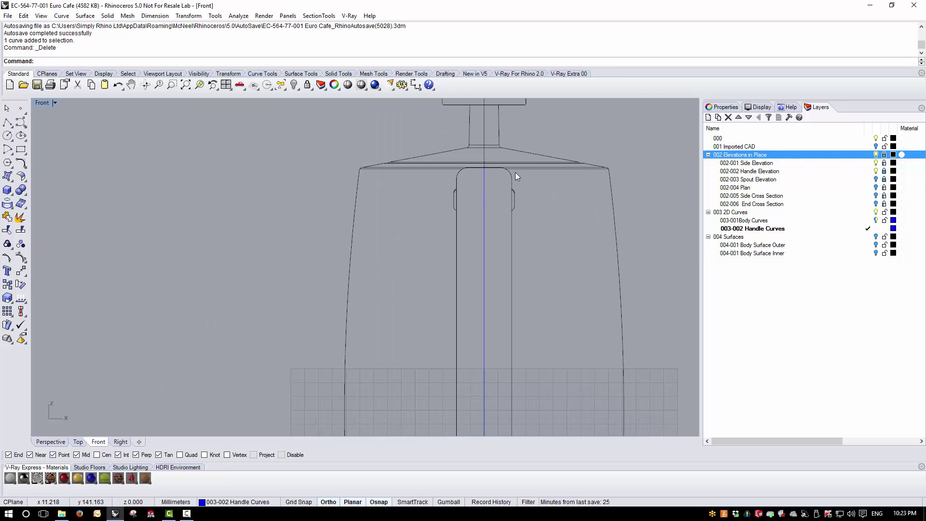
scroll(515, 172, up, 3)
click(417, 87)
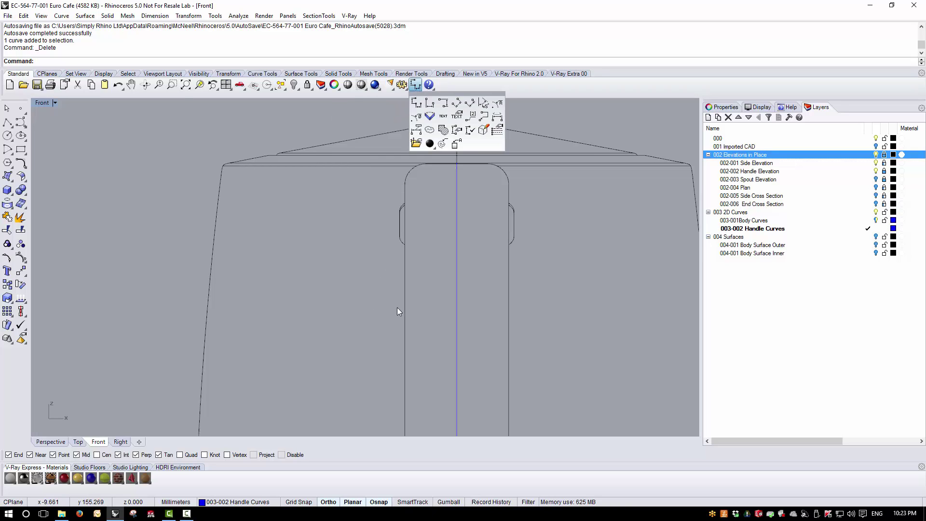
click(430, 103)
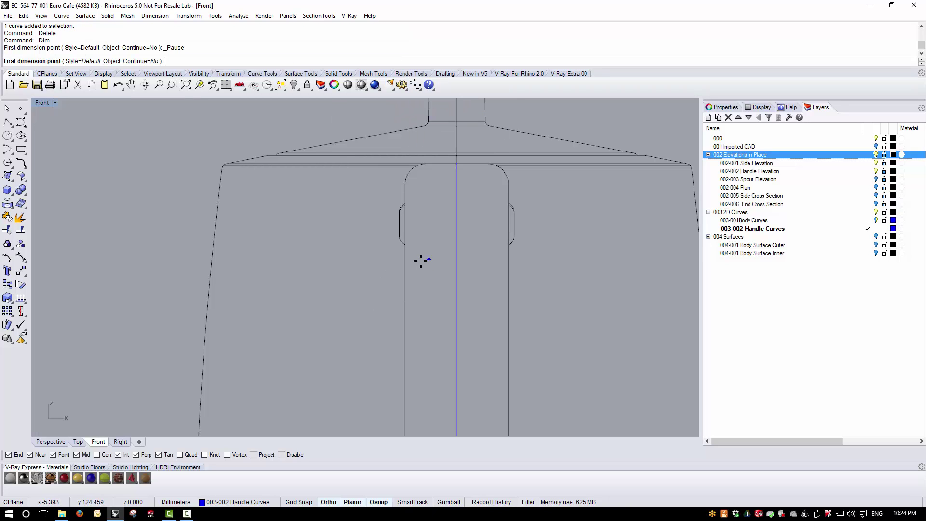
click(406, 270)
click(509, 271)
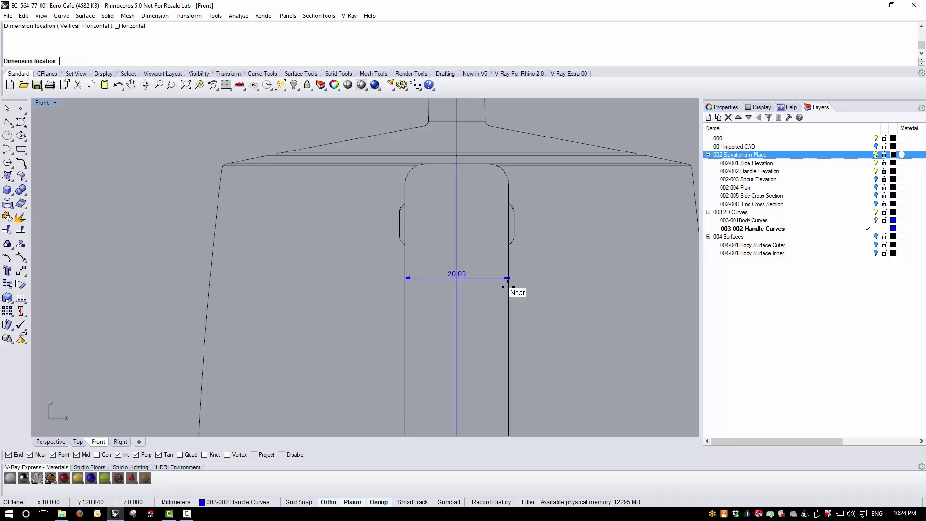
click(489, 301)
scroll(464, 299, up, 5)
click(467, 309)
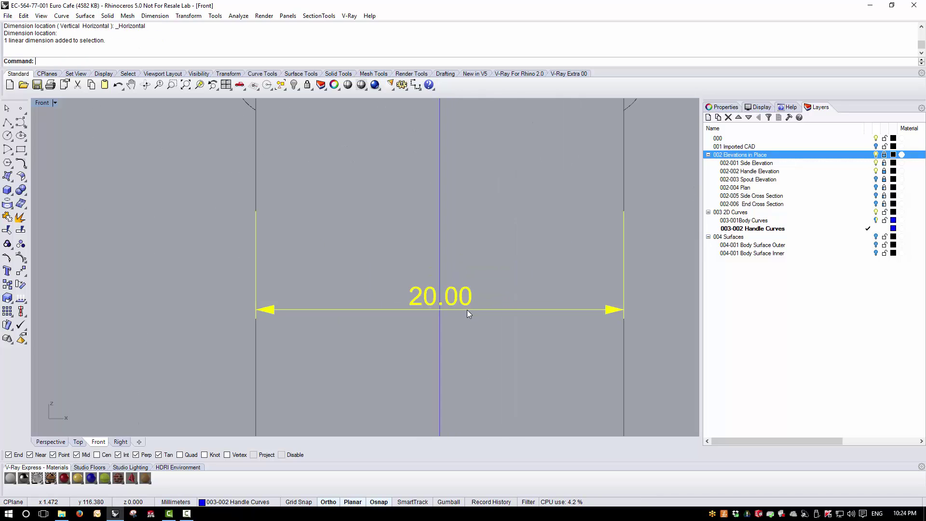
key(Delete)
Measure the radii of both rounded upper corners of the handle in the Front view.
scroll(455, 305, down, 7)
scroll(381, 190, up, 11)
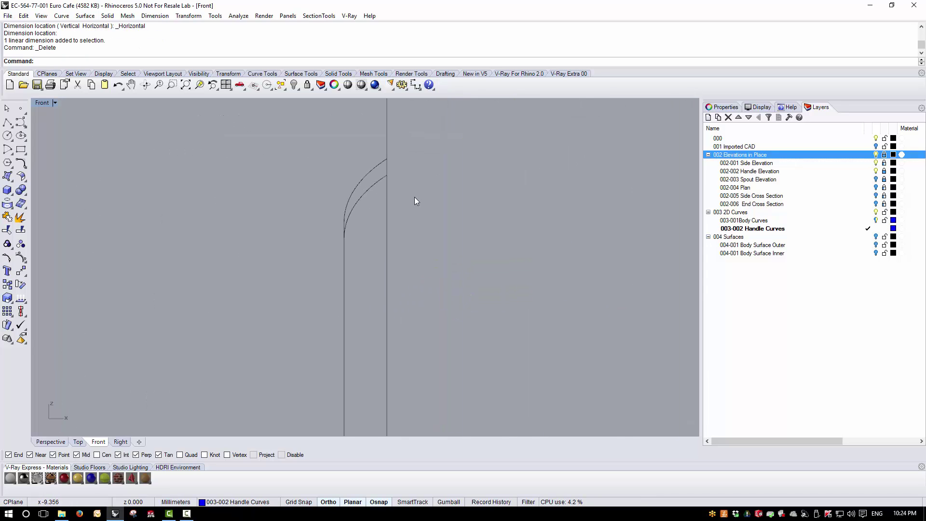
scroll(268, 224, down, 10)
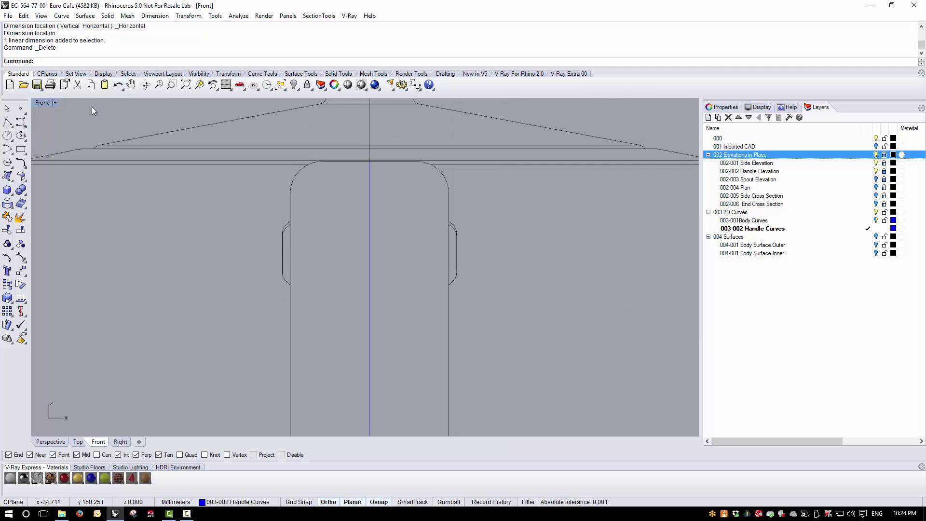
double_click(43, 102)
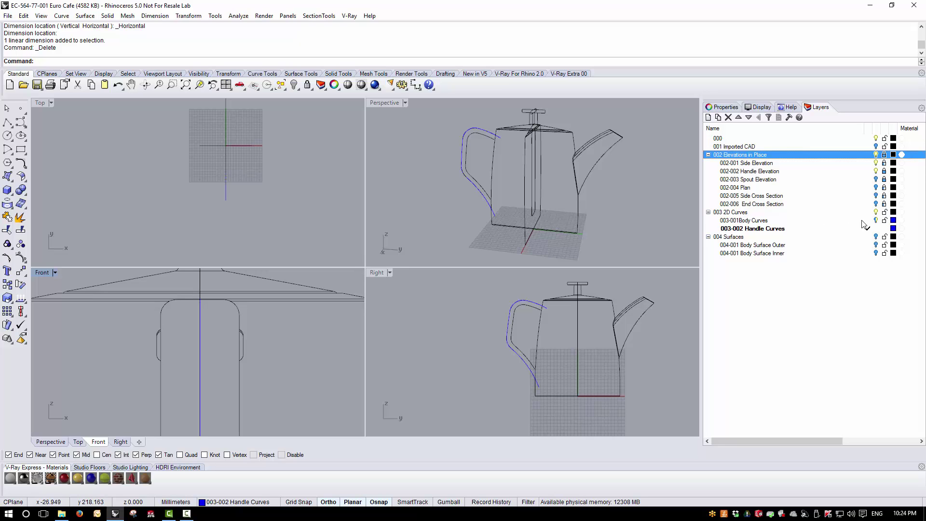
double_click(42, 272)
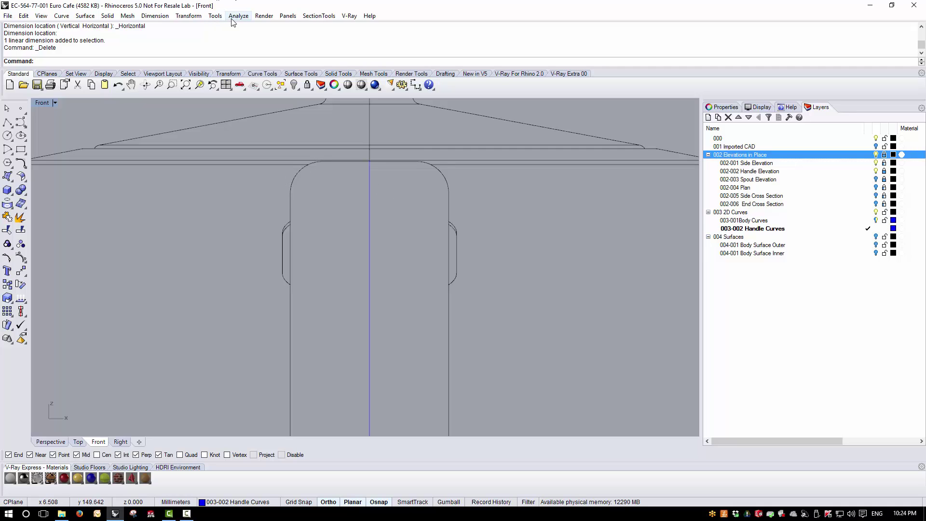
click(246, 18)
click(251, 119)
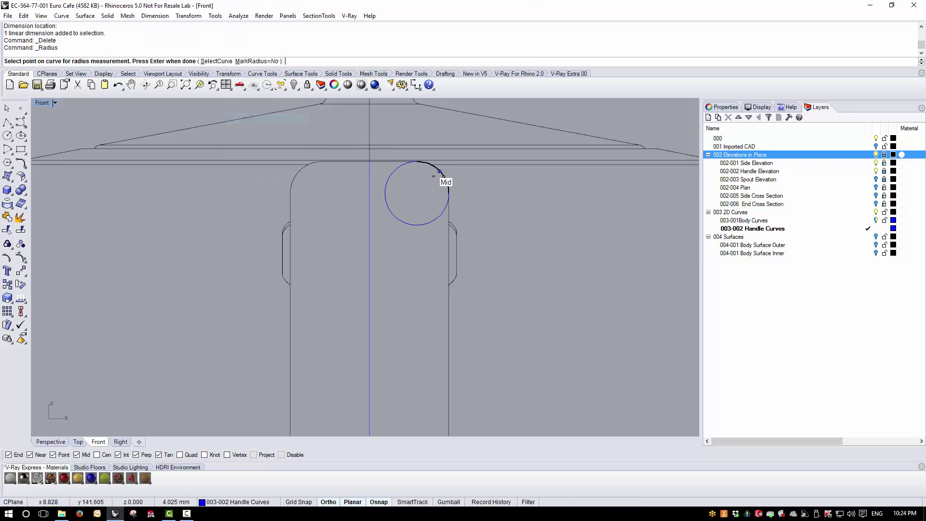
click(440, 170)
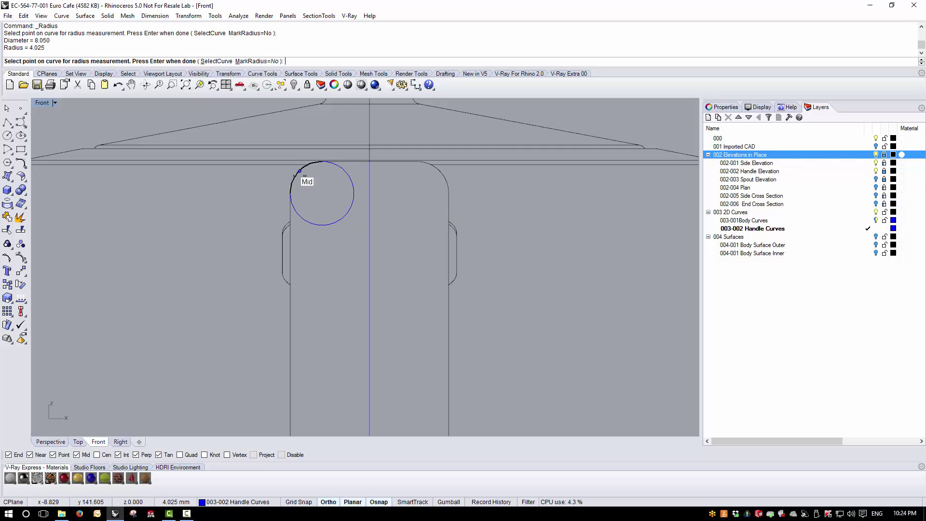
click(306, 167)
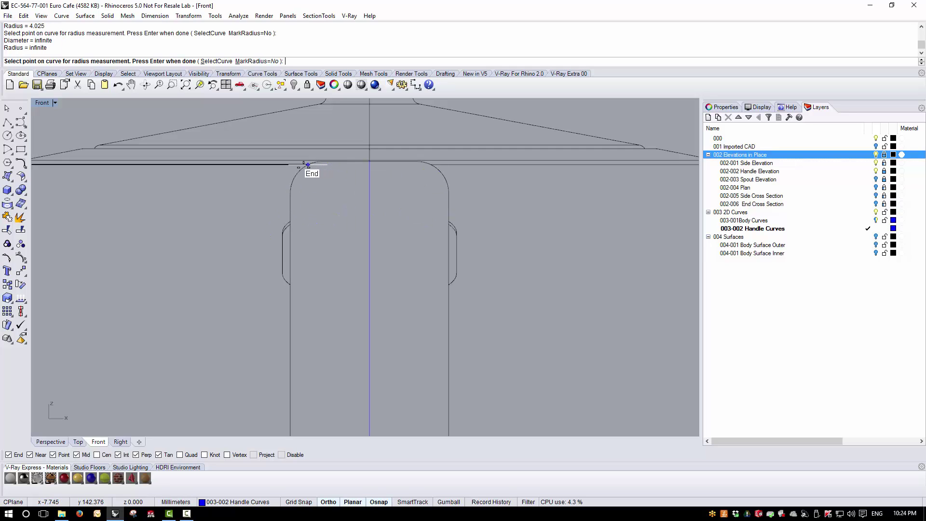
click(294, 179)
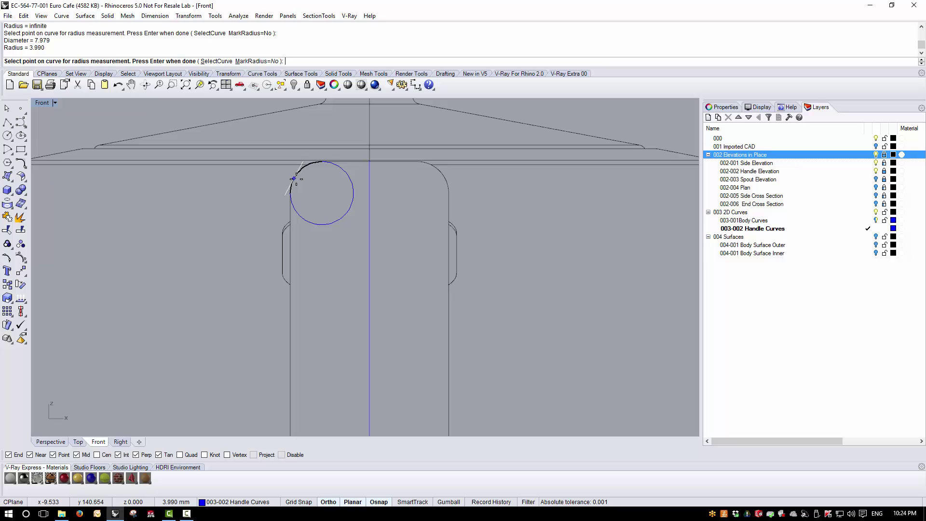
key(Return)
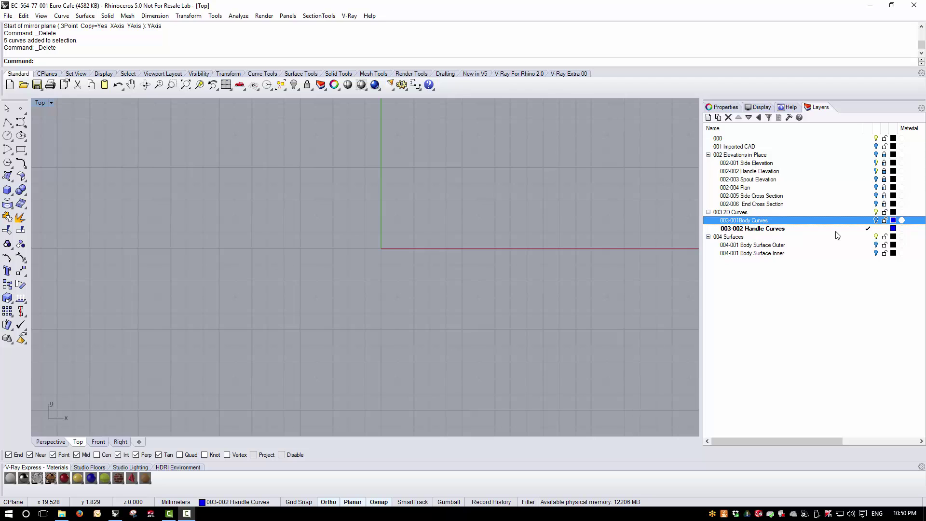
Draw a 20 by 6.5 mm rectangle centred on the origin in the Top view for the handle's cross section.
click(22, 151)
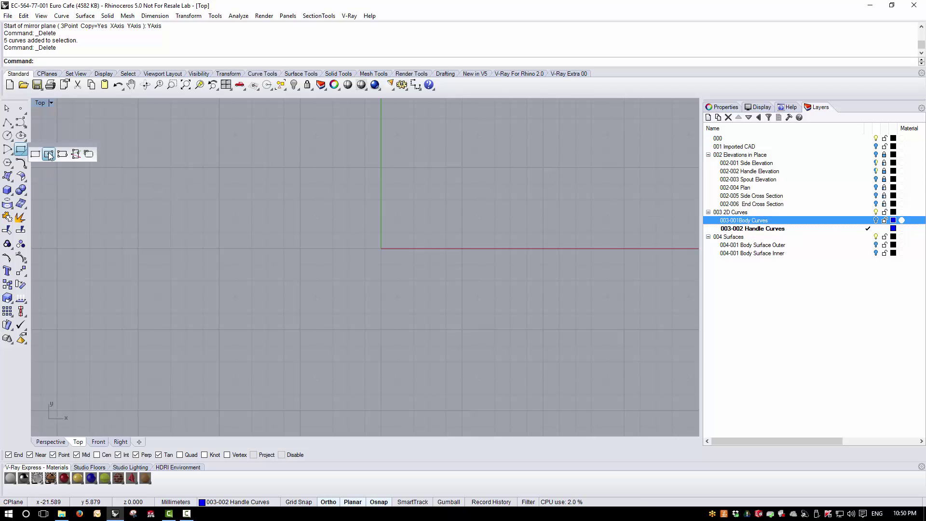
click(49, 154)
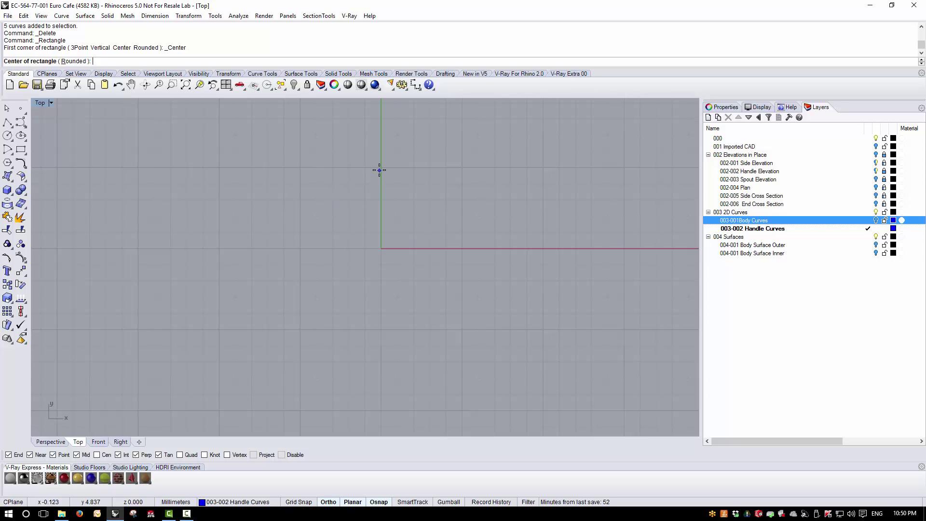
text(0)
key(Return)
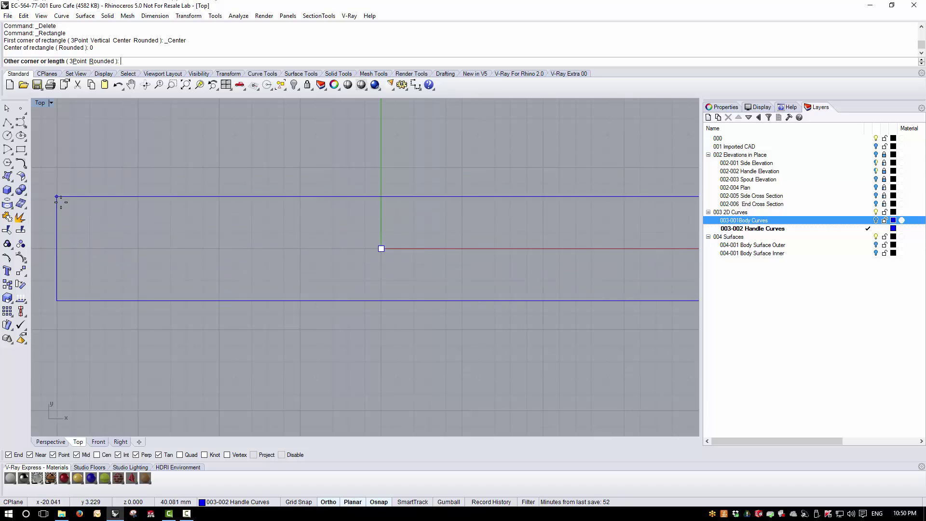
scroll(151, 243, down, 5)
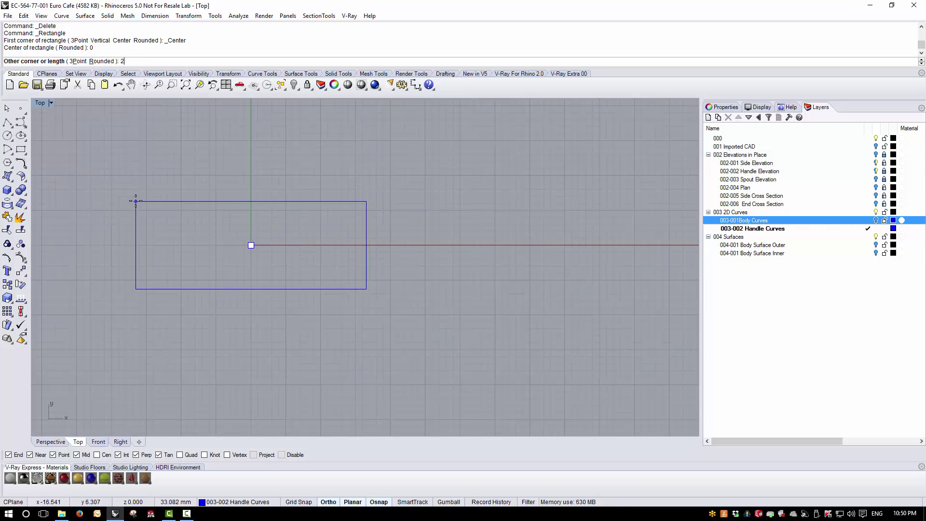
text(20)
key(Return)
text(6)
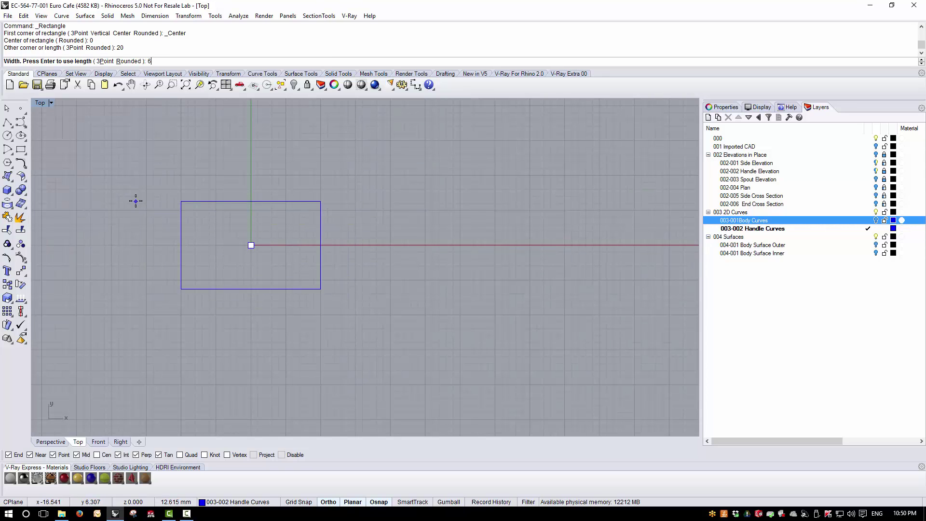
text(.5)
key(Return)
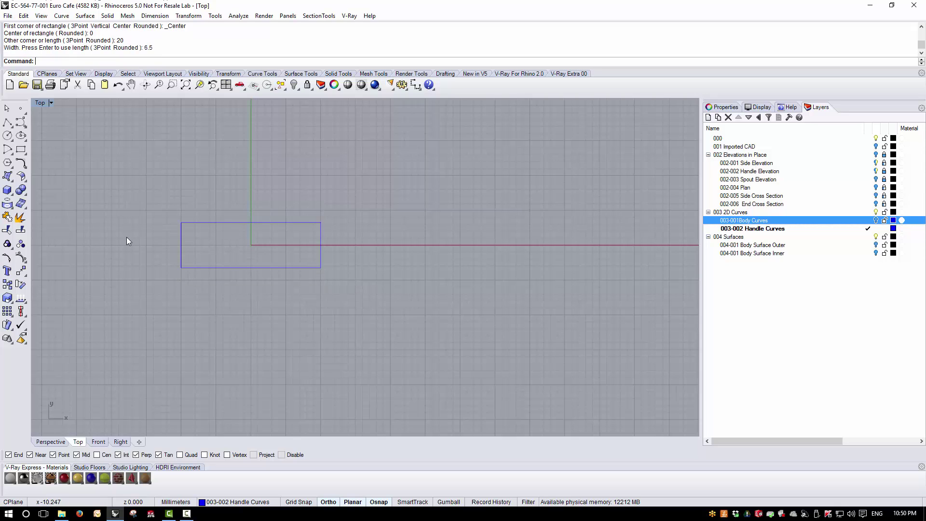
scroll(128, 227, up, 3)
scroll(212, 226, up, 2)
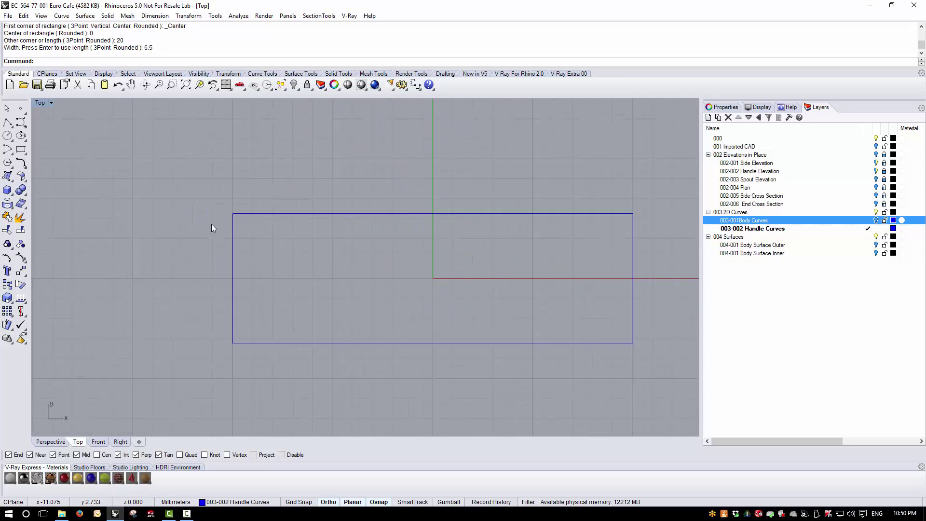
Draw a 0.25 mm line outward from the midpoint of the rectangle's upper long edge in the Top view.
click(8, 124)
click(22, 126)
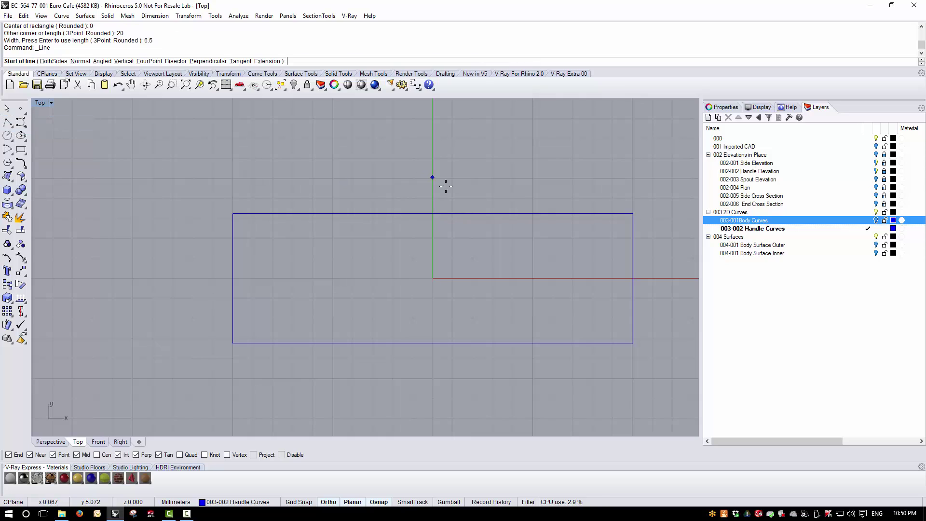
click(433, 213)
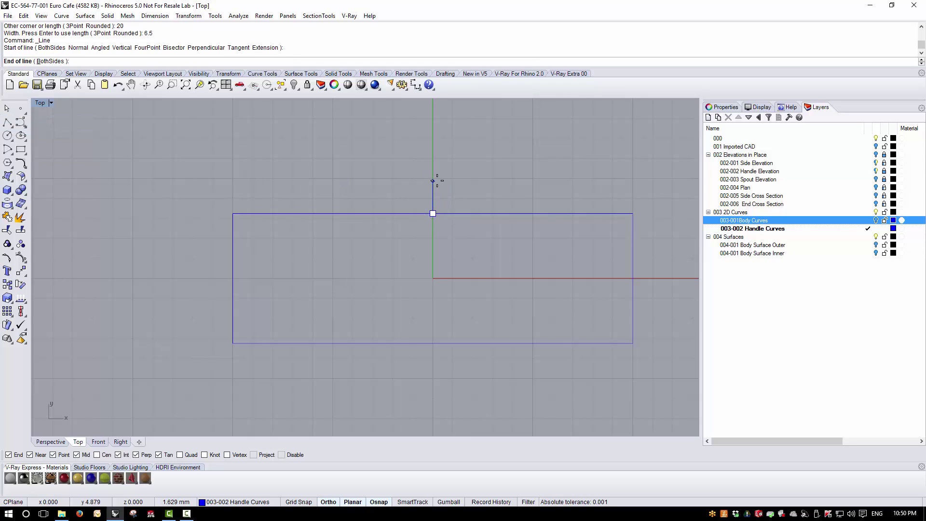
text(0.25)
key(Return)
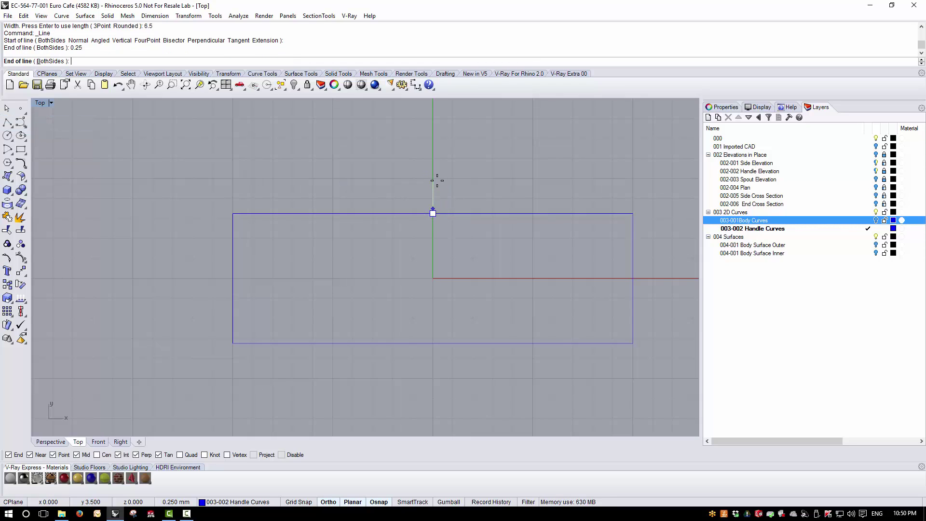
key(Return)
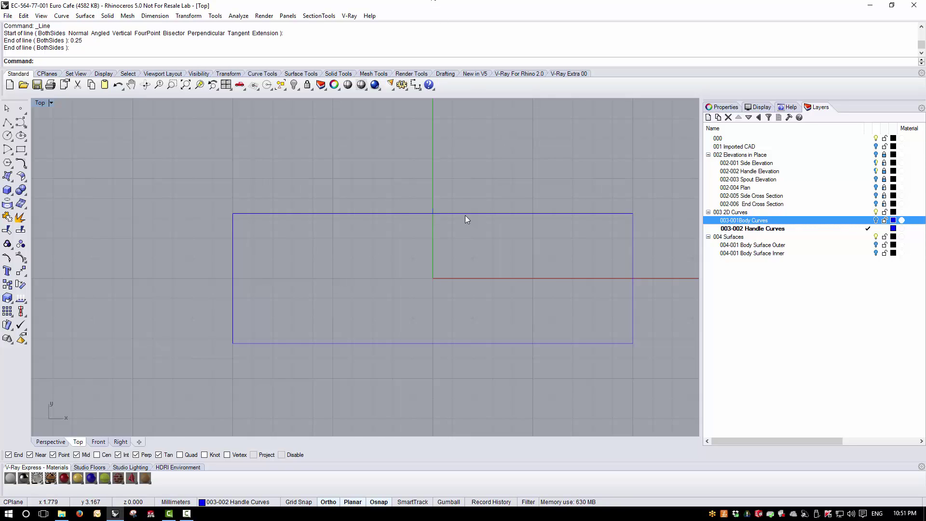
Draw a 0.15 mm line outward from the midpoint of the rectangle's left short edge.
key(Return)
click(234, 278)
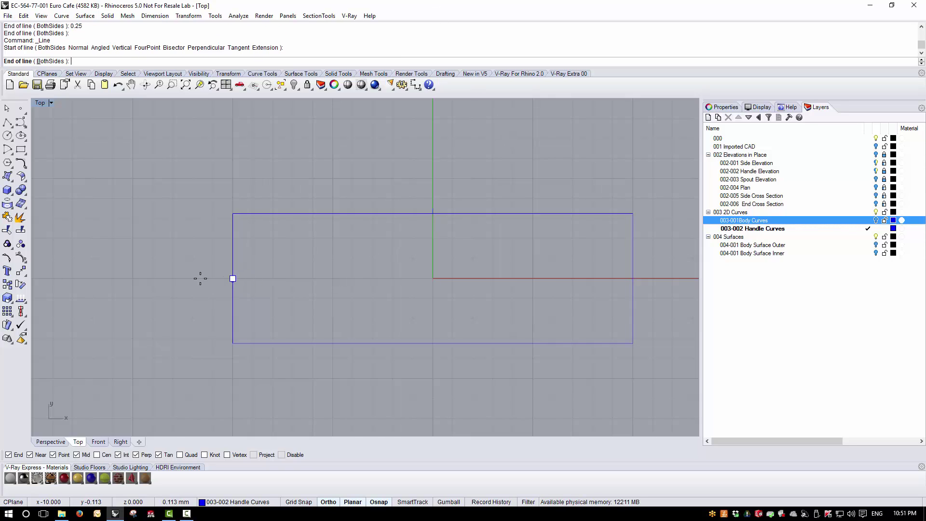
text(0.15)
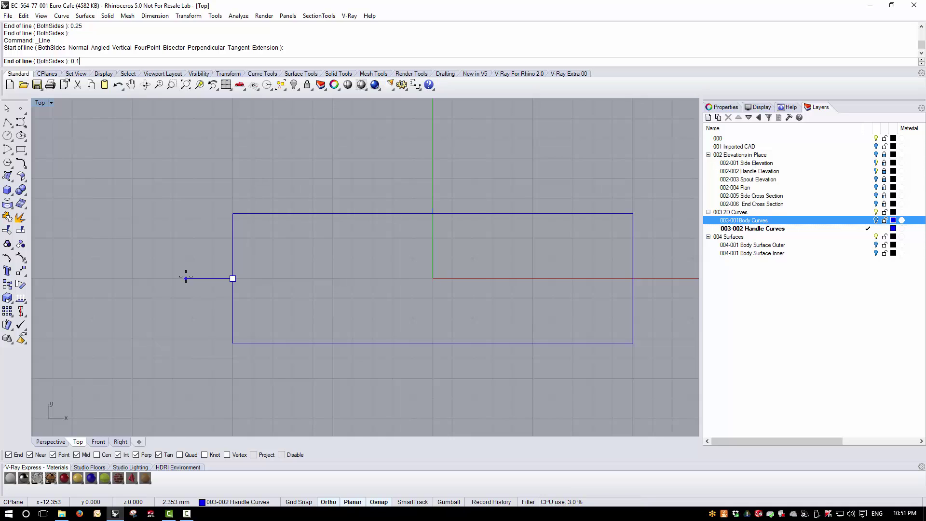
key(Return)
click(215, 278)
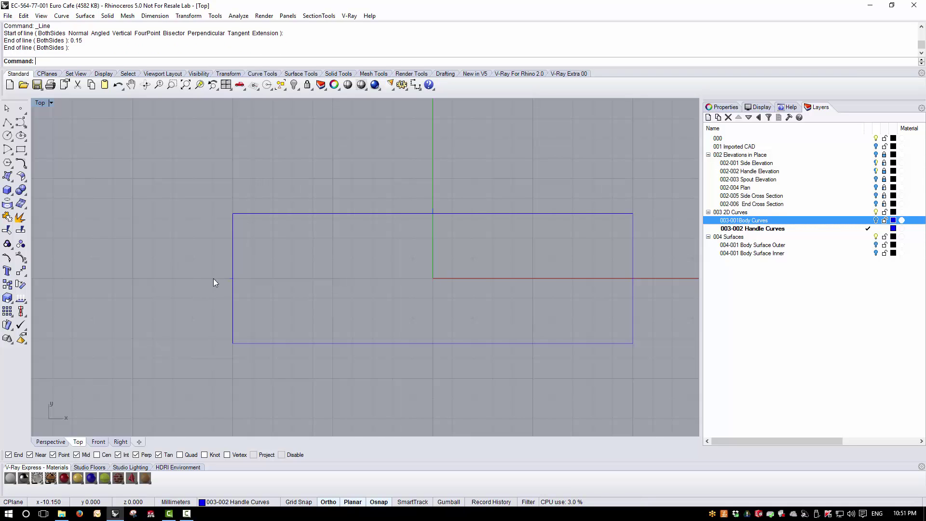
Draw an arc between the rectangle's two upper corners passing through the outer end of the 0.25 mm line.
scroll(447, 228, up, 2)
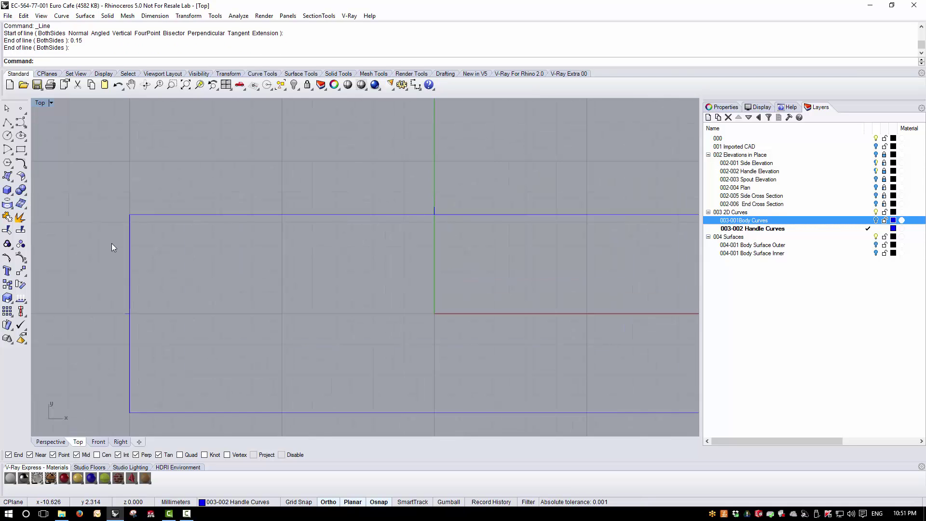
scroll(113, 242, down, 2)
scroll(163, 247, up, 1)
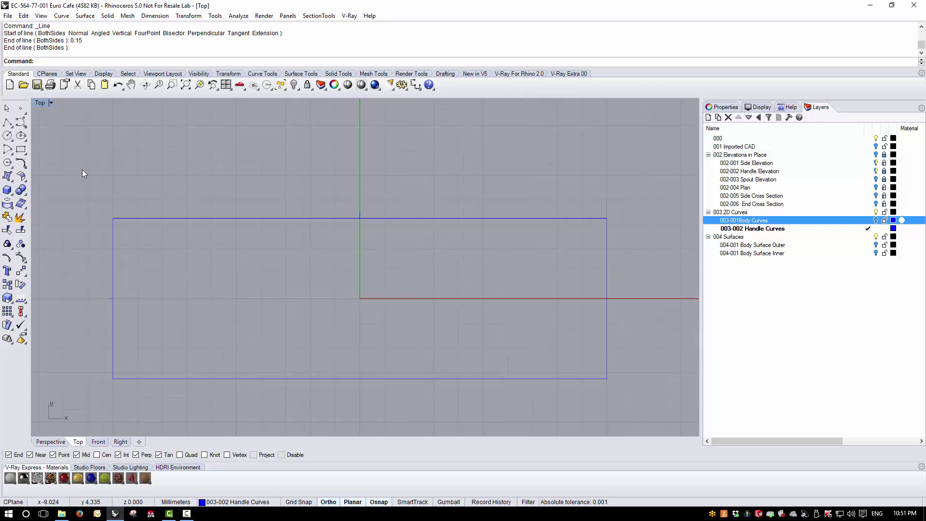
click(7, 150)
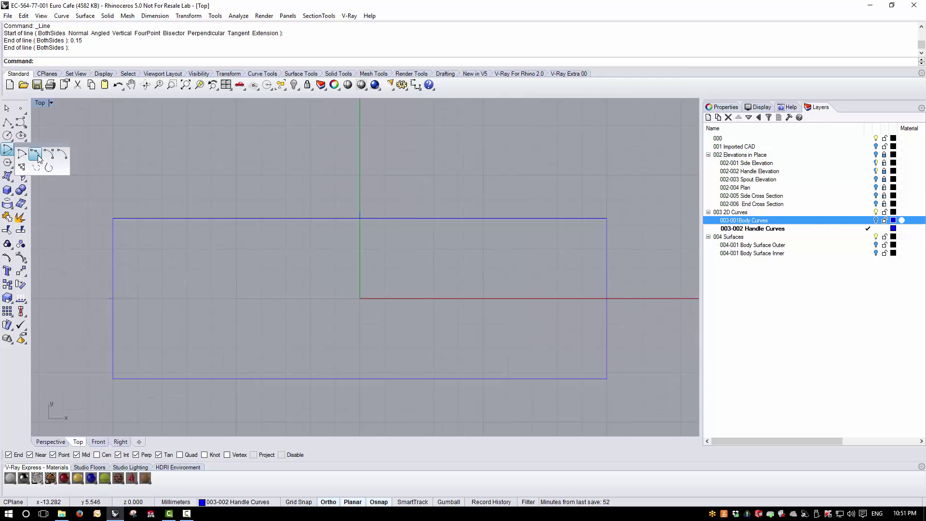
click(37, 157)
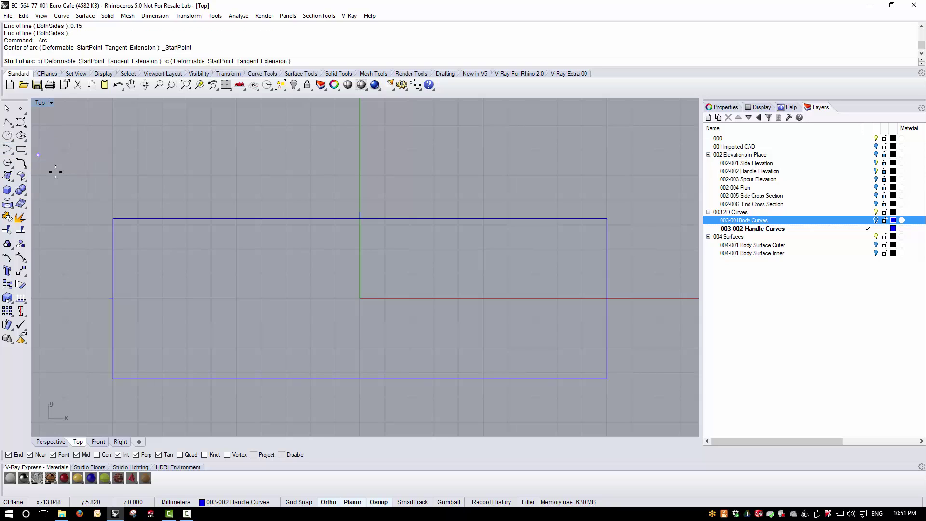
click(113, 217)
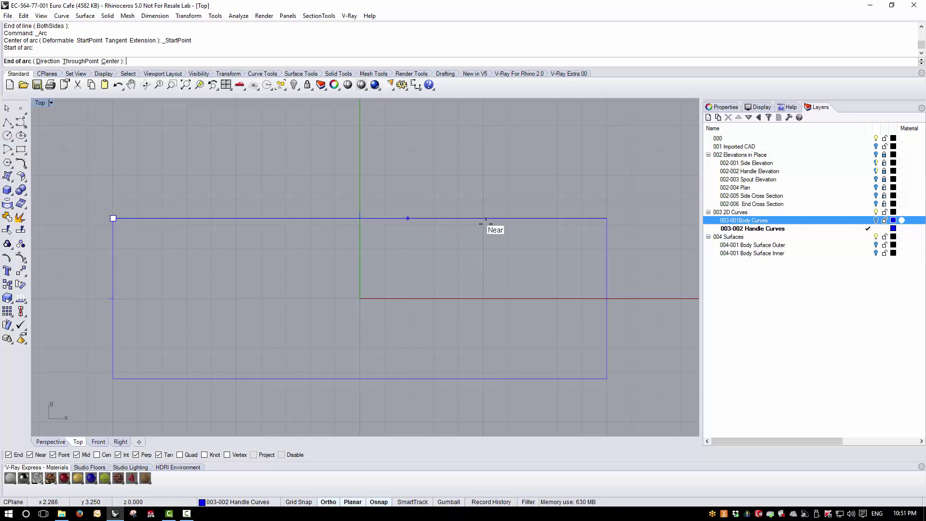
click(612, 218)
click(360, 211)
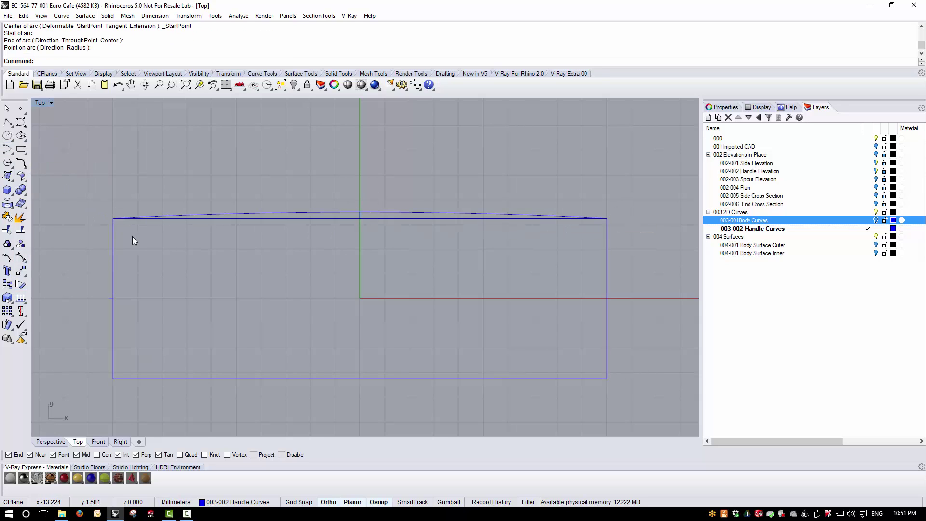
Draw an arc between the rectangle's two left corners passing through the outer end of the 0.15 mm line.
key(Return)
click(113, 218)
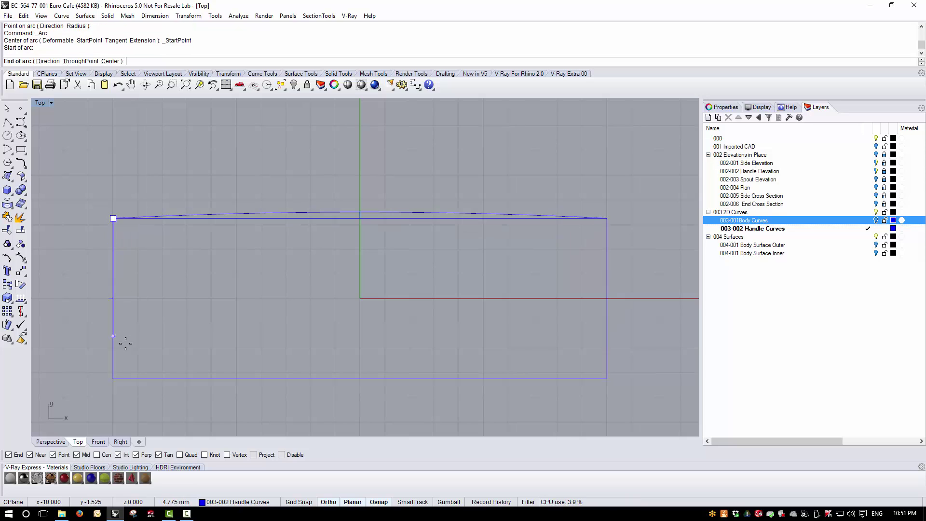
click(113, 379)
click(110, 300)
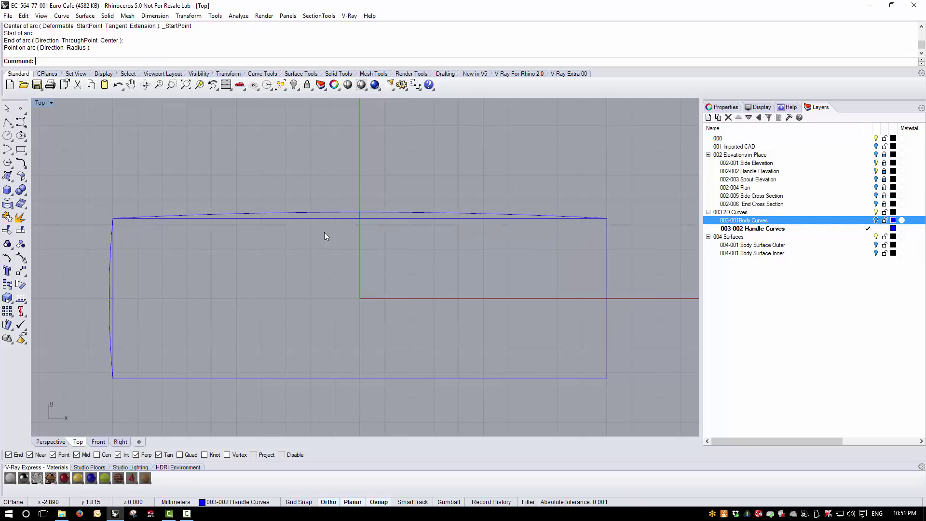
Rebuild the arc above the rectangle's upper edge with 4 points and degree 3, deleting the input curve.
scroll(103, 290, up, 3)
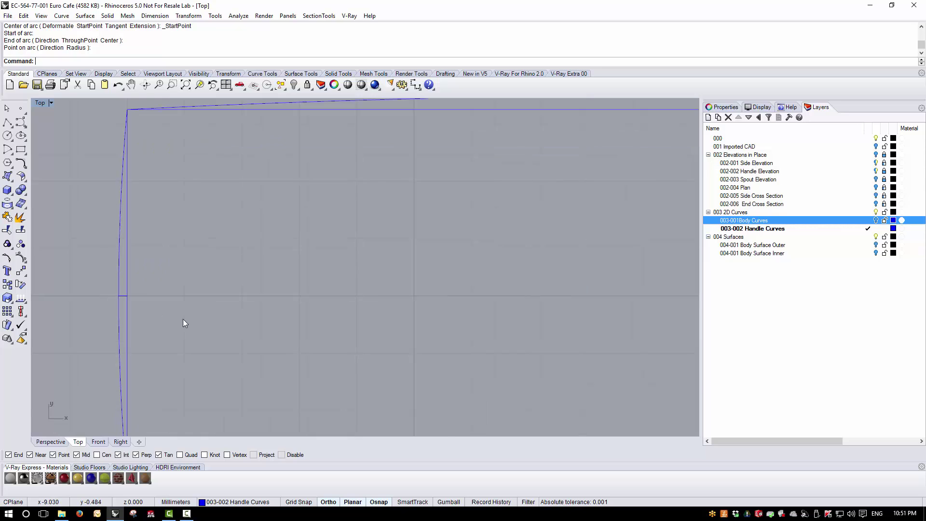
scroll(183, 319, down, 3)
click(421, 220)
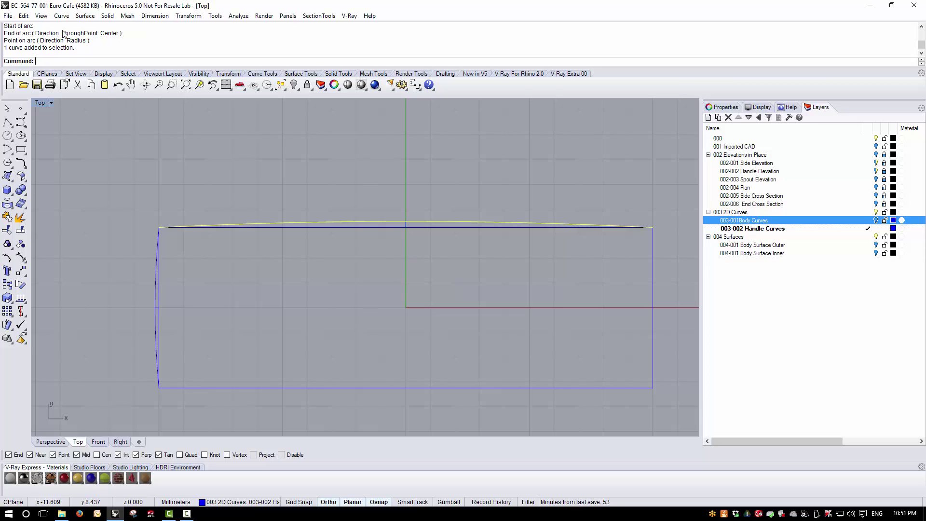
click(23, 15)
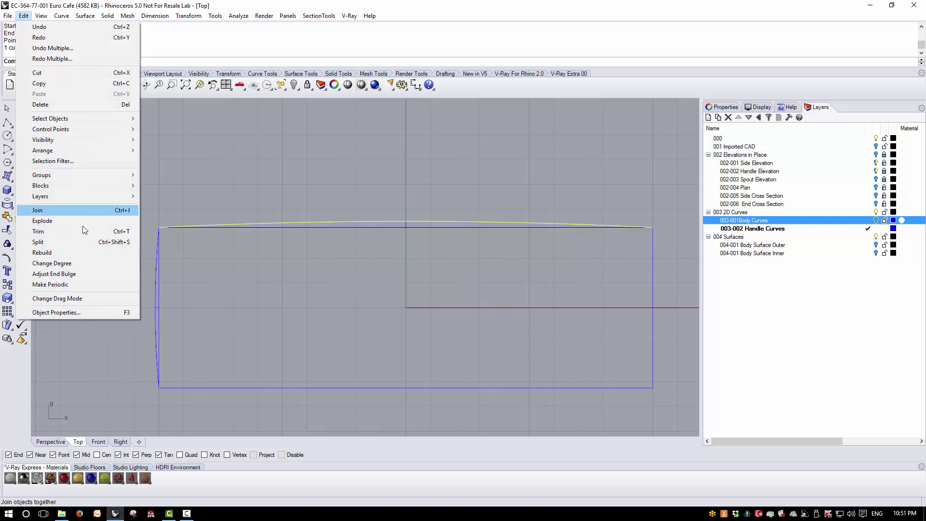
click(29, 253)
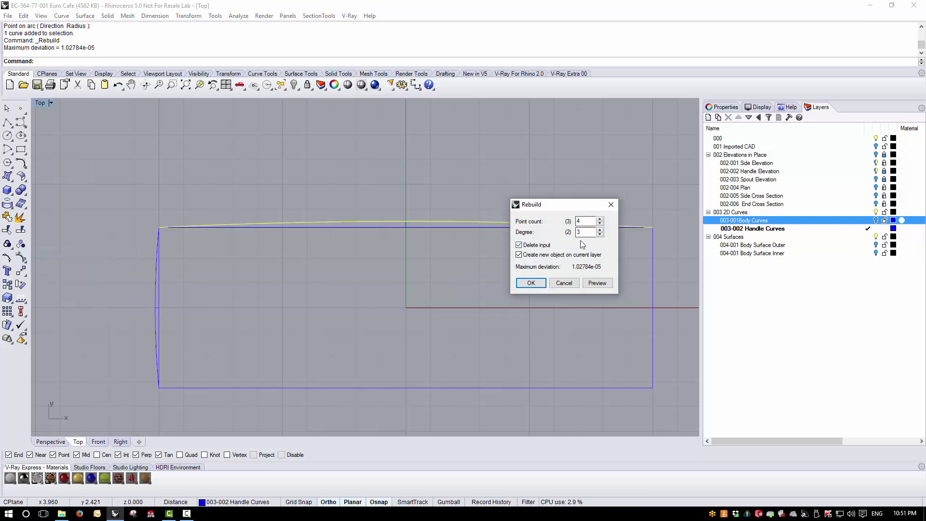
click(596, 283)
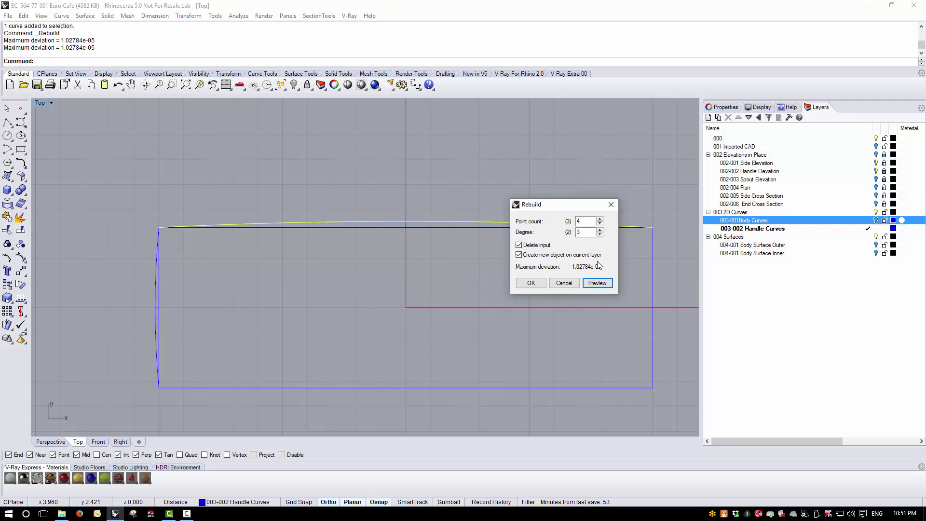
click(530, 283)
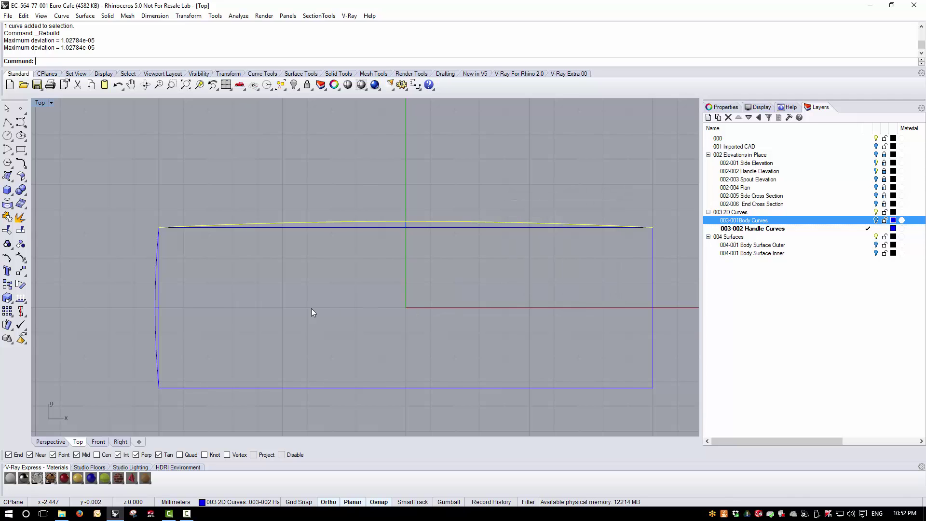
Rebuild the arc at the rectangle's left end with the same settings as the upper arc.
click(158, 285)
click(506, 282)
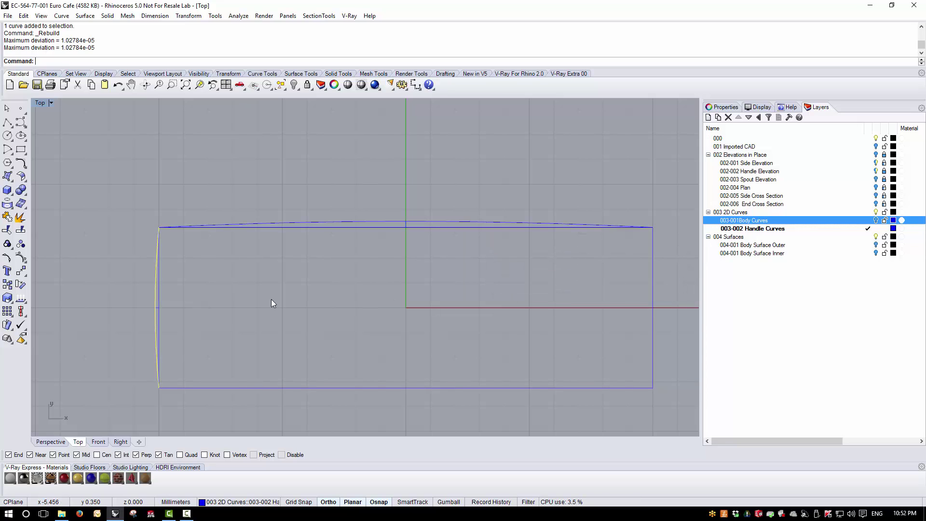
right_click(271, 302)
click(523, 283)
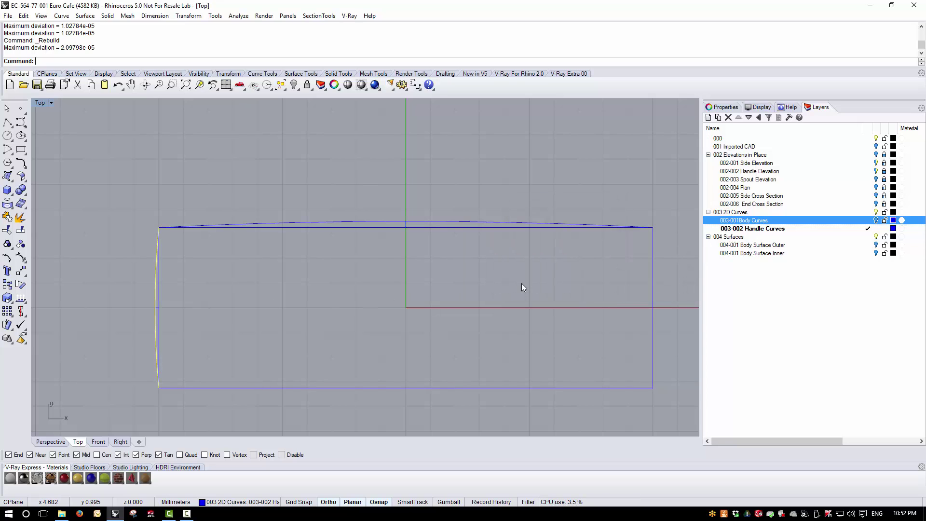
Check the control points of the rebuilt upper curve and hide them again.
click(471, 222)
click(8, 257)
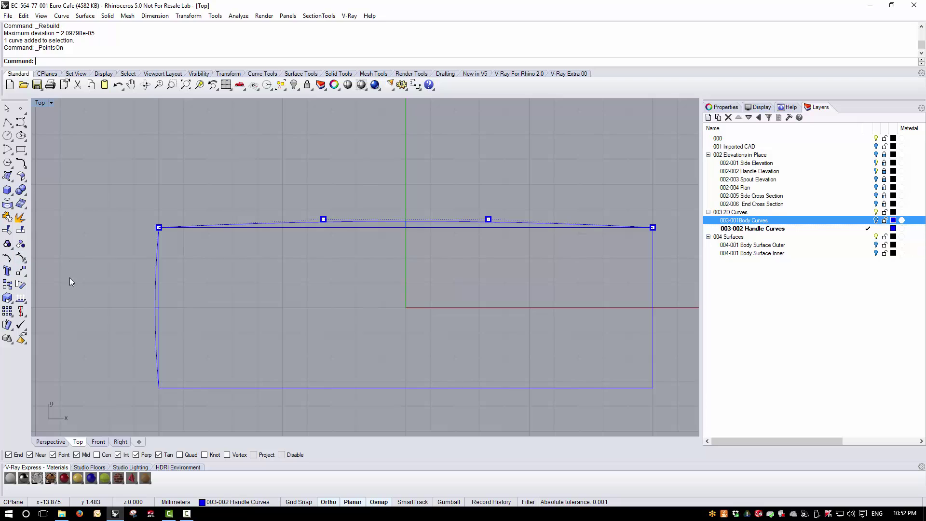
key(Escape)
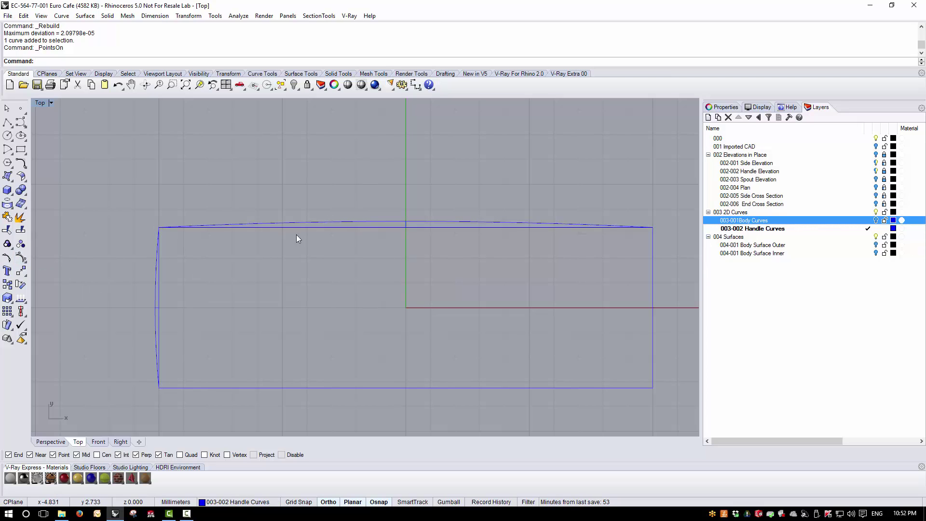
Mirror a copy of the upper curve across the X axis and of the left end curve across the Y axis.
click(322, 222)
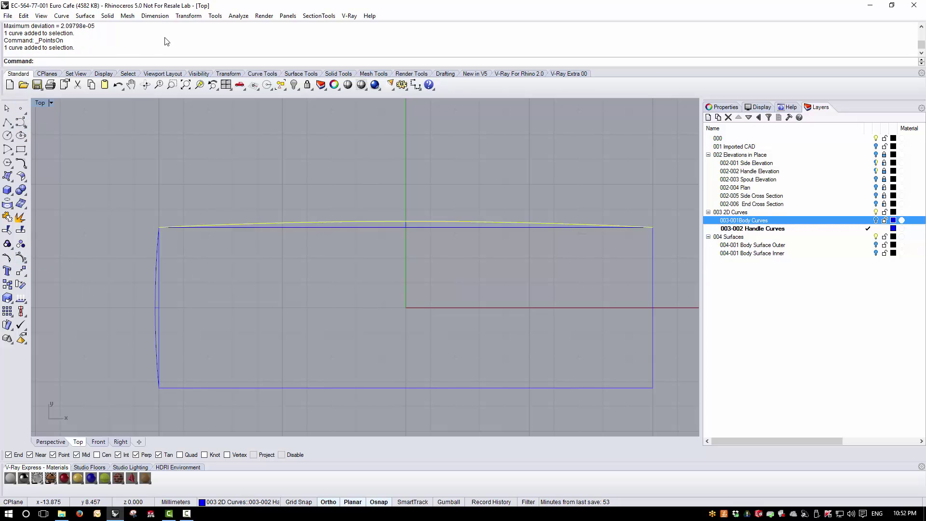
click(188, 16)
click(217, 90)
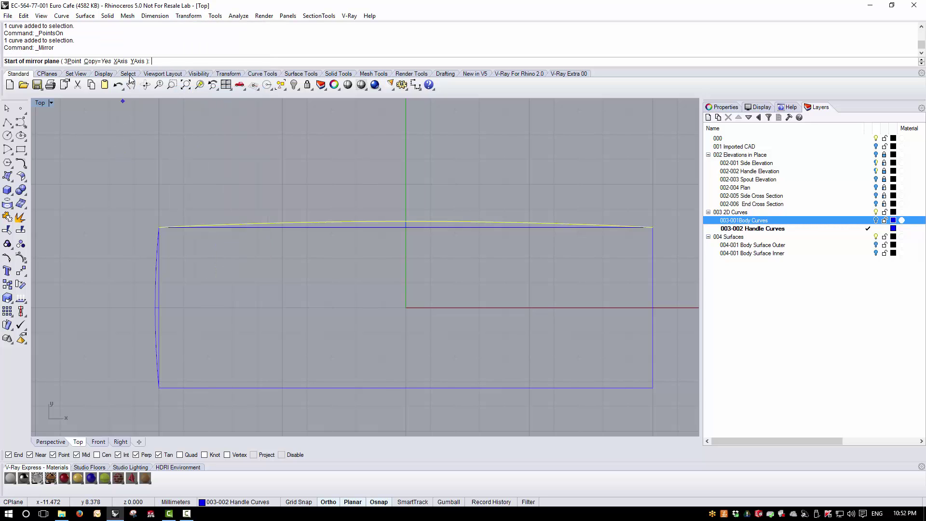
click(120, 61)
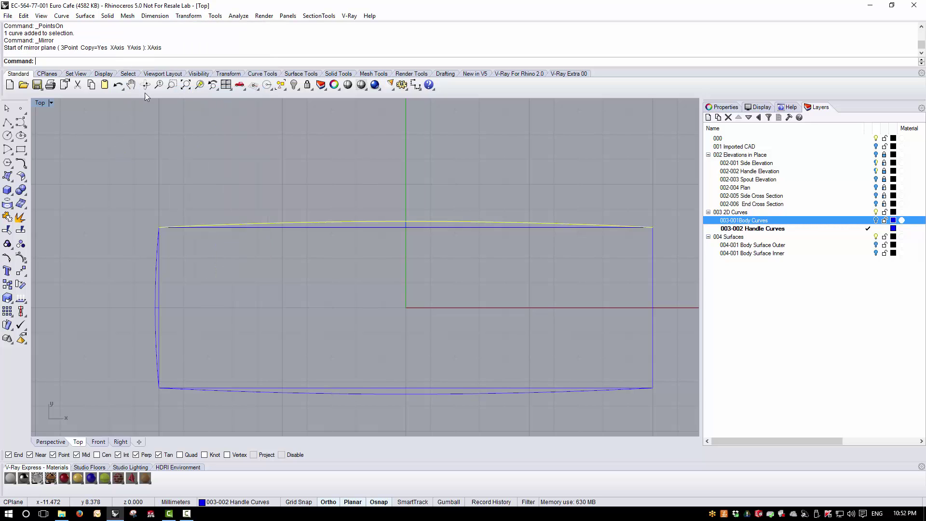
click(154, 284)
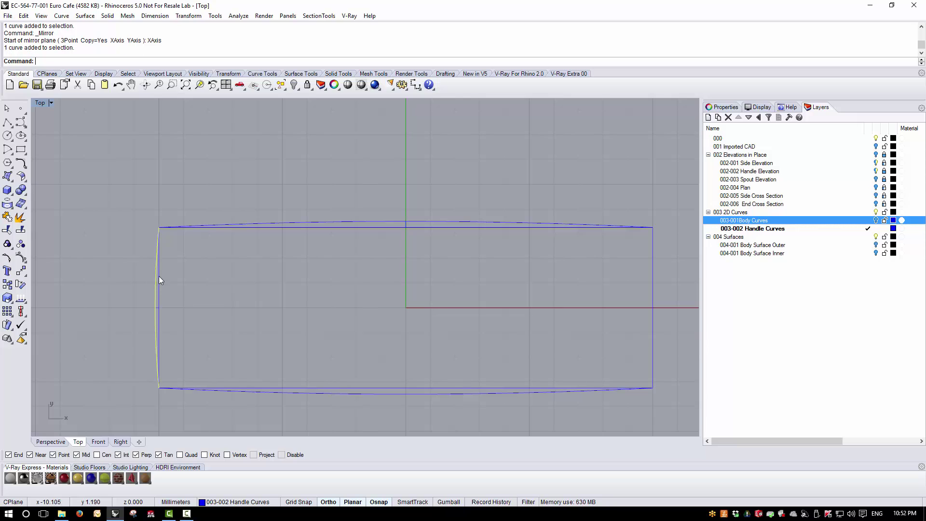
key(Return)
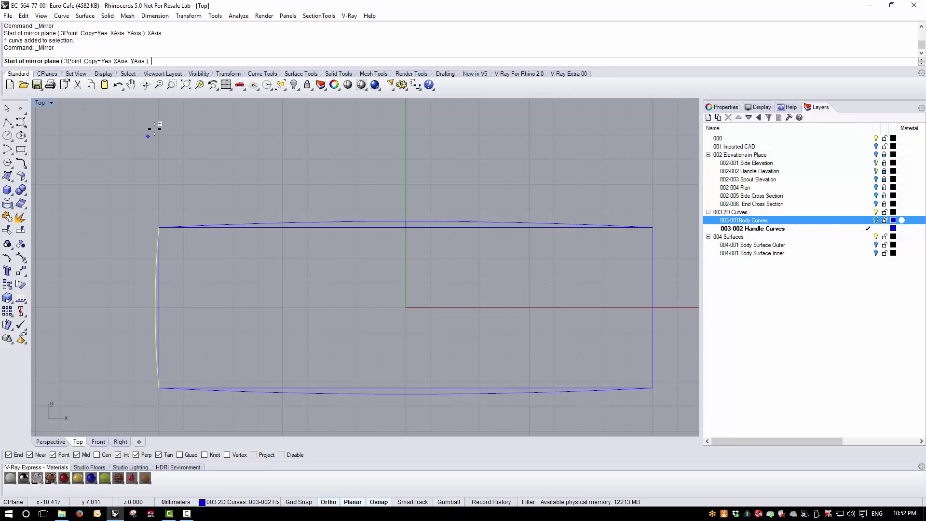
click(138, 62)
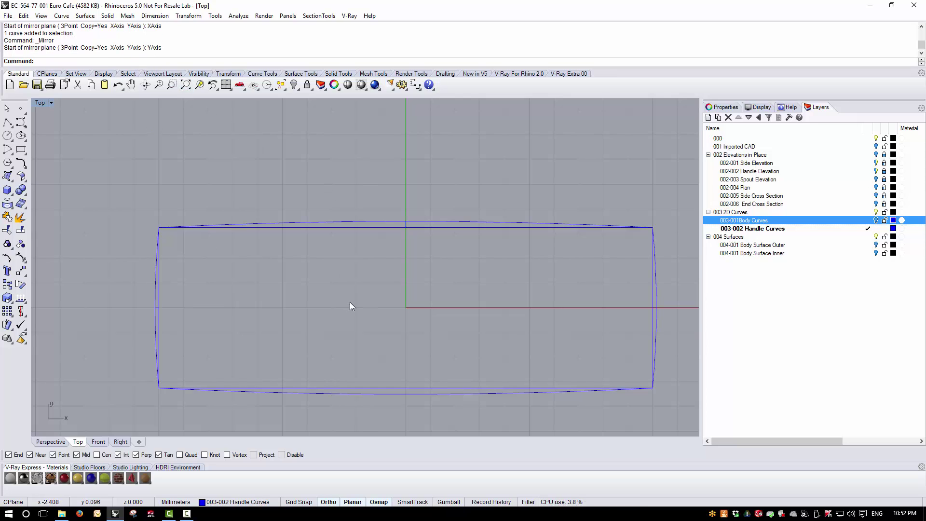
Place a point object at the midpoint of the rectangle's upper edge.
click(20, 108)
scroll(428, 248, up, 3)
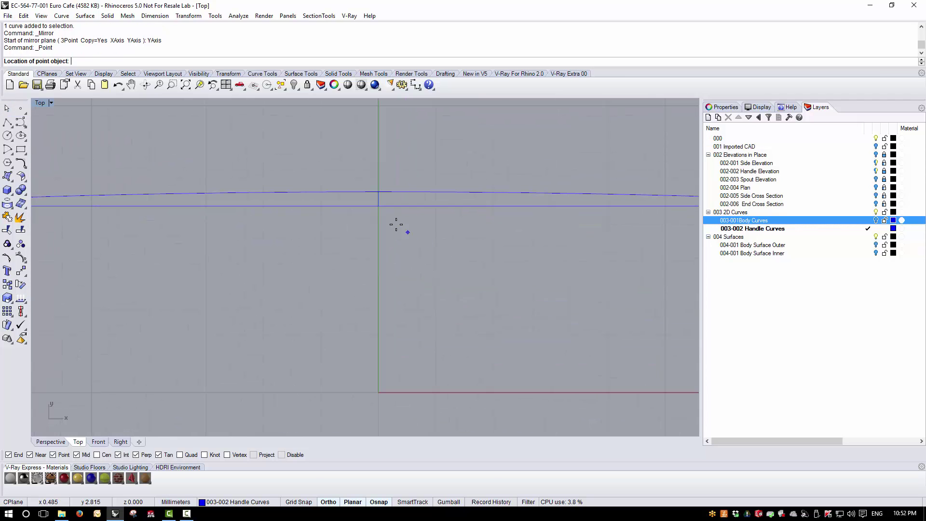
click(384, 210)
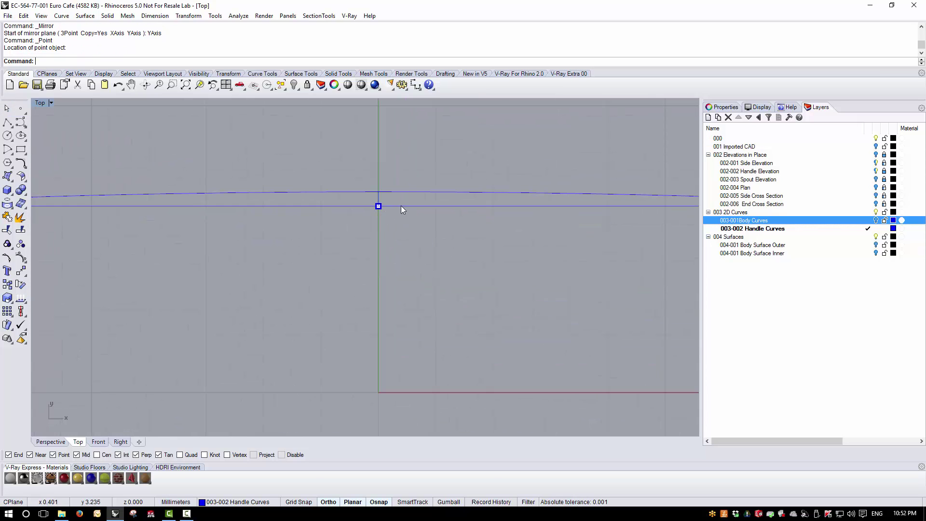
Delete the 0.25 mm construction line at the upper edge and the original 20 by 6.5 mm rectangle.
scroll(401, 205, up, 3)
click(376, 208)
key(Delete)
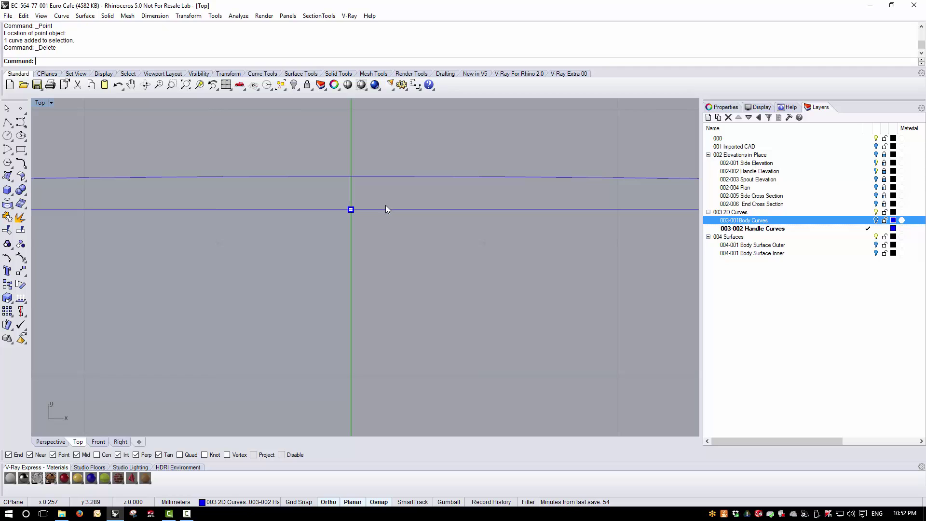
click(385, 207)
key(Delete)
scroll(352, 186, down, 3)
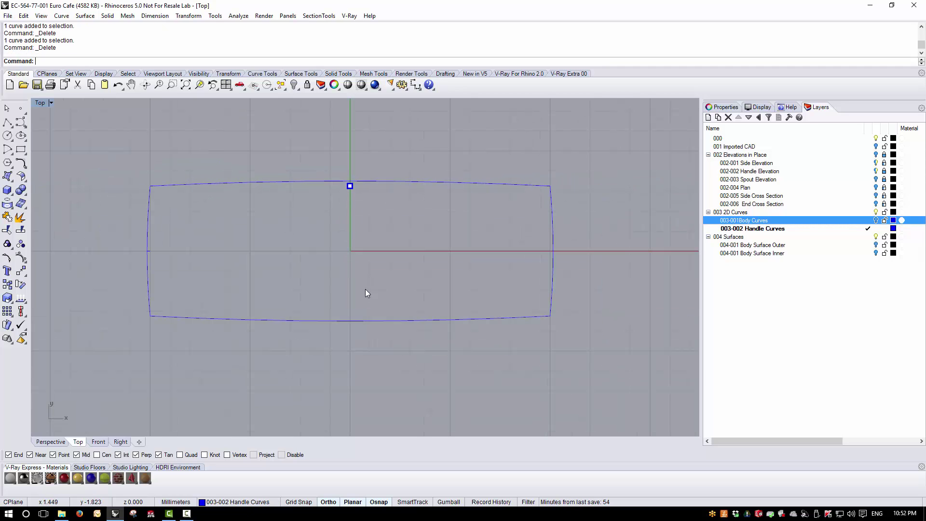
Join the upper, lower and two end curves of the handle cross-section into one closed curve.
click(172, 186)
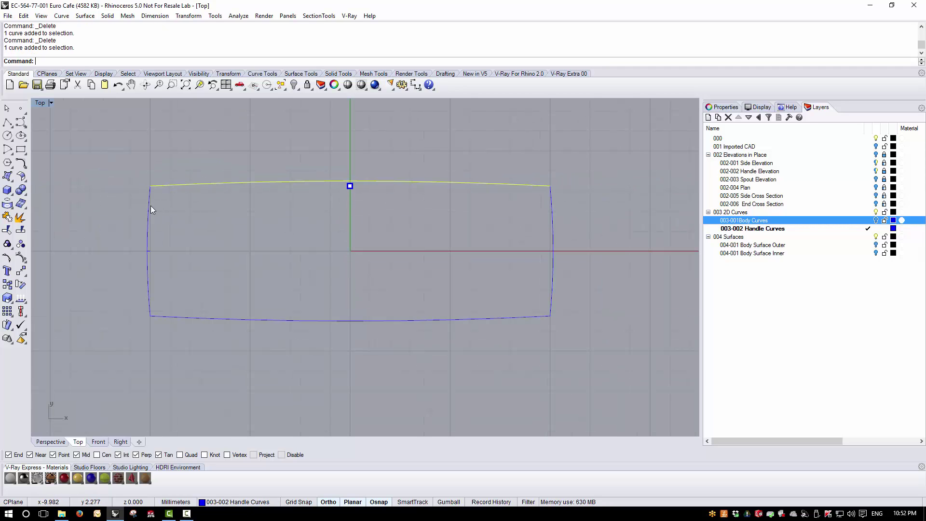
shift+click(150, 206)
shift+click(193, 316)
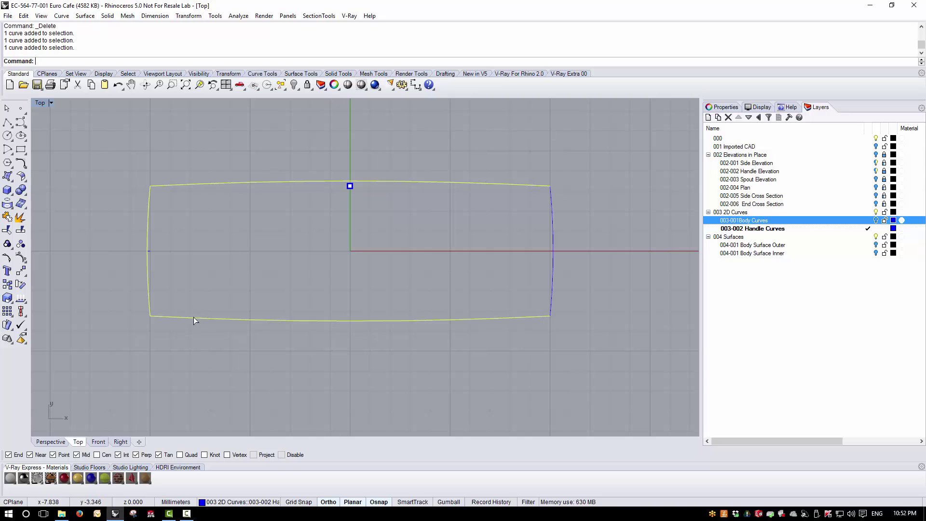
shift+click(550, 223)
click(7, 216)
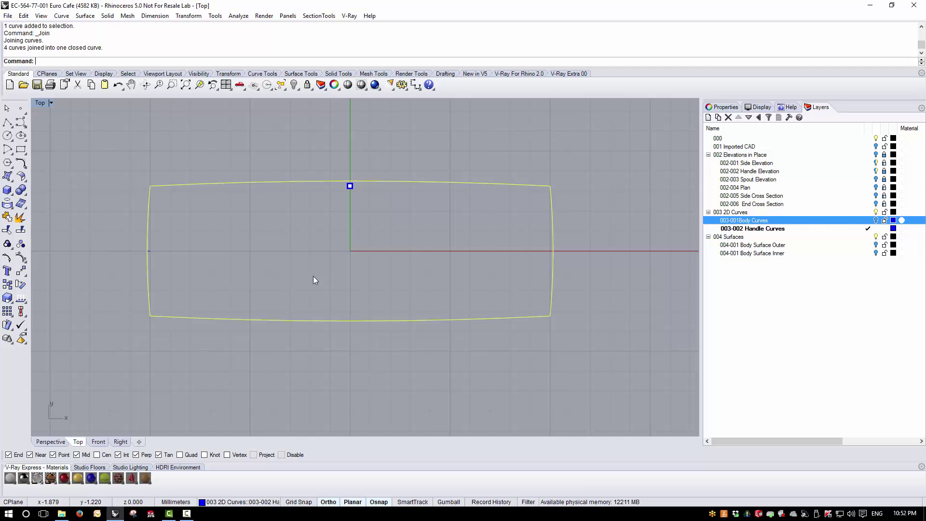
key(Escape)
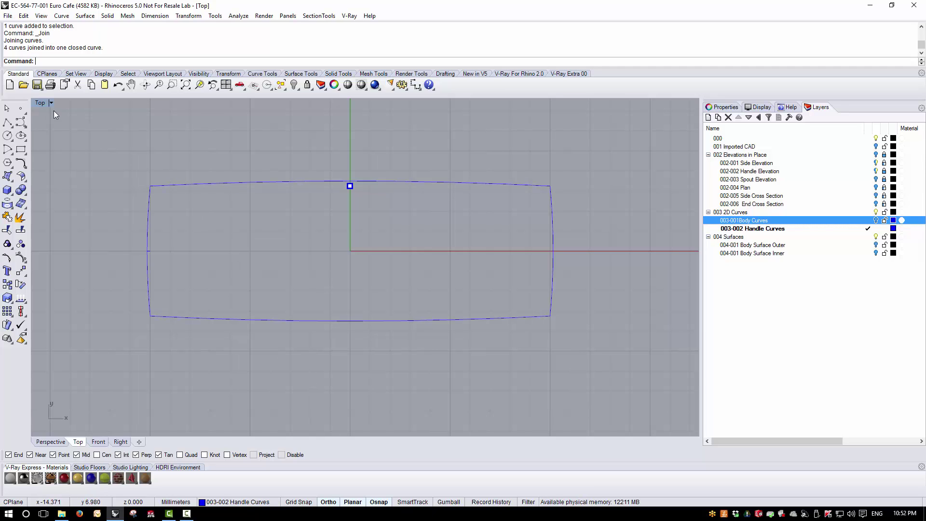
Examine the joined cross-section and its point object relative to the handle path curve in the perspective view.
double_click(45, 104)
right_drag(473, 196, 503, 238)
double_click(390, 105)
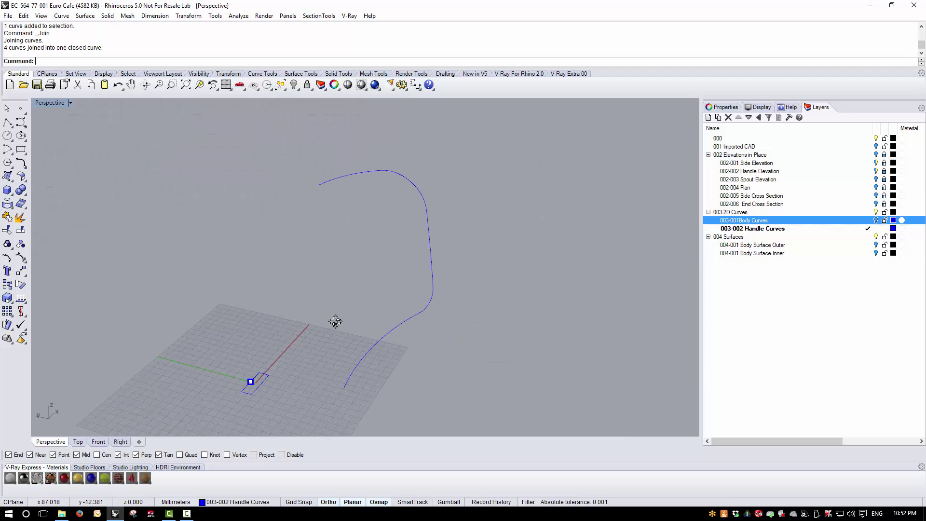
scroll(304, 331, down, 2)
scroll(274, 360, up, 2)
scroll(248, 351, up, 2)
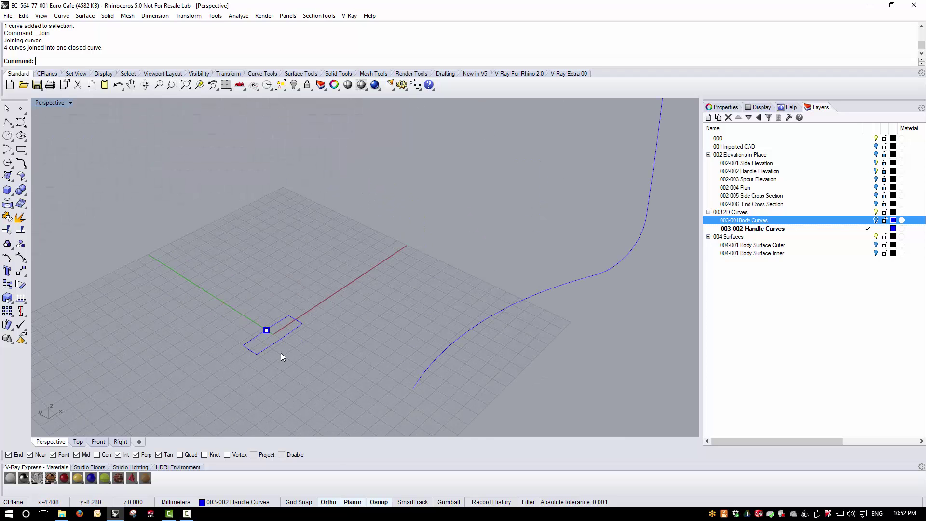
right_drag(281, 352, 251, 356)
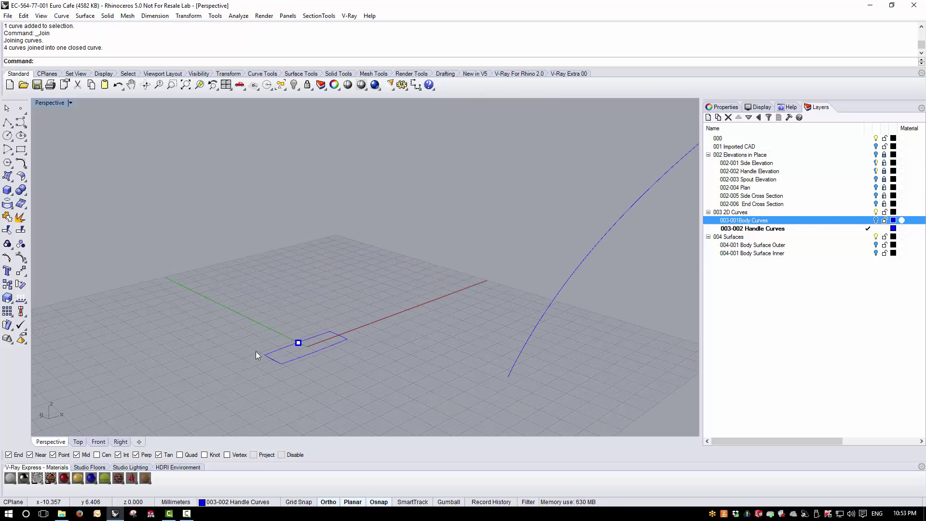
right_drag(294, 291, 425, 331)
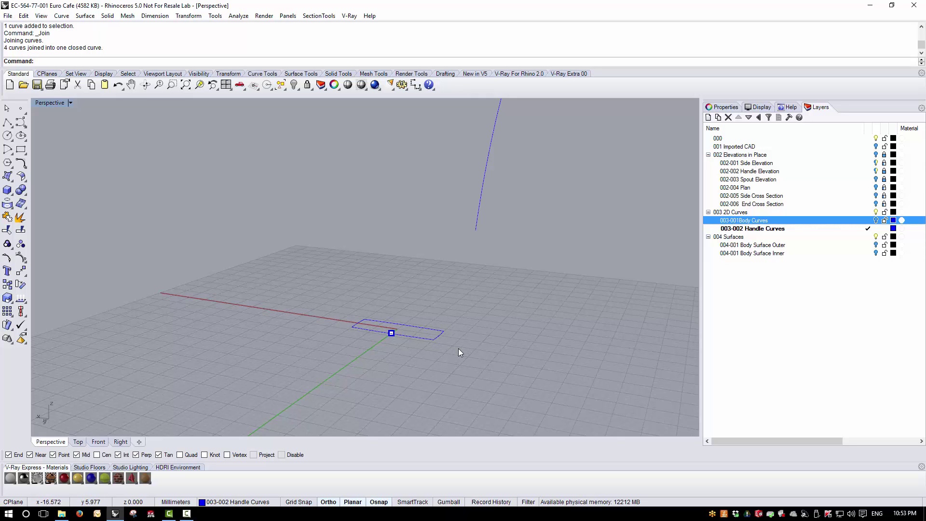
right_drag(464, 336, 445, 342)
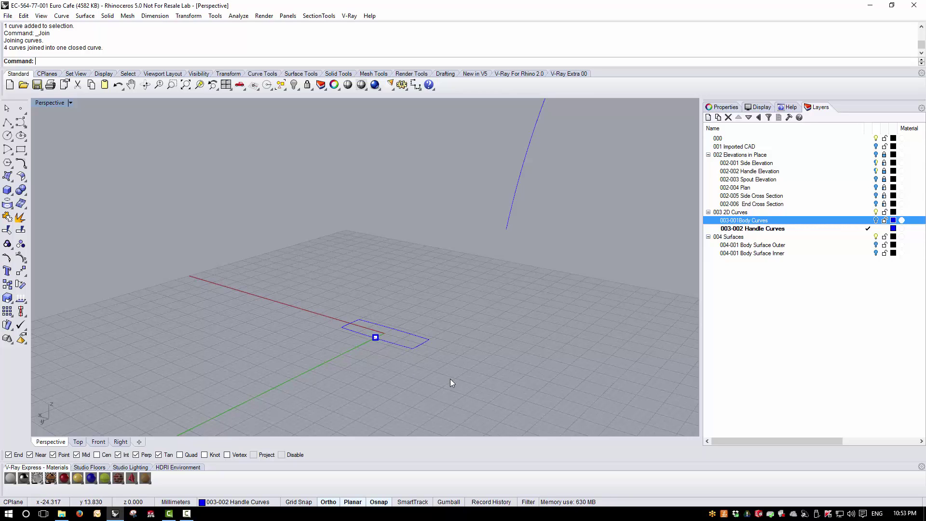
Draw a vertical line up from the point object on the cross-section's edge, and delete it again.
click(12, 126)
click(23, 127)
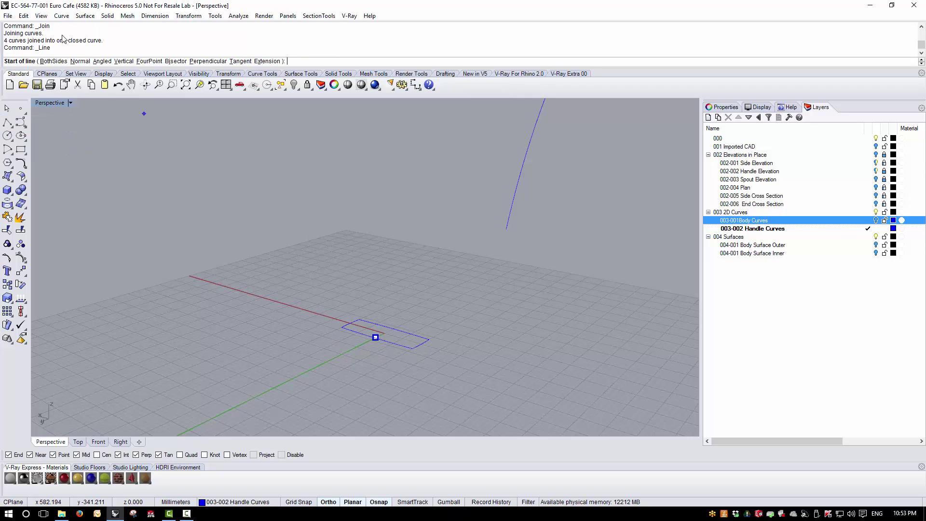
click(124, 60)
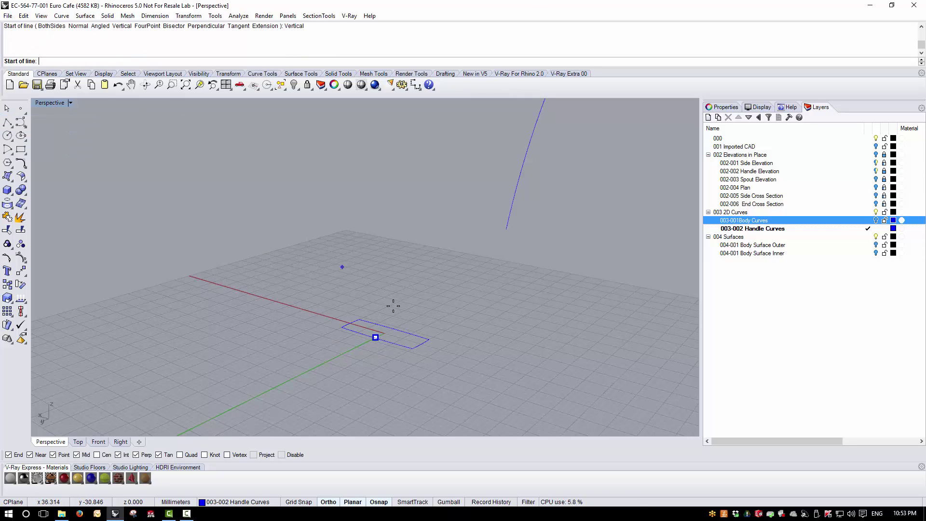
click(375, 337)
click(367, 190)
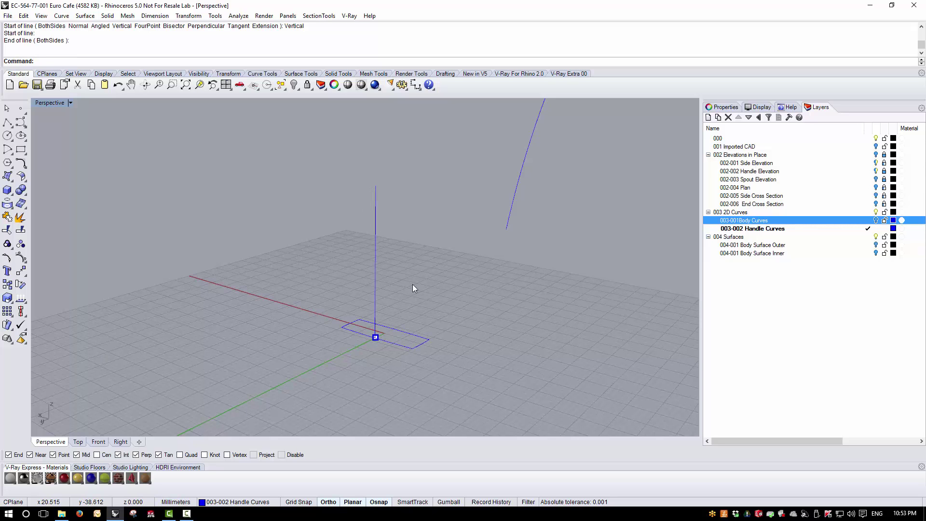
right_drag(412, 284, 401, 316)
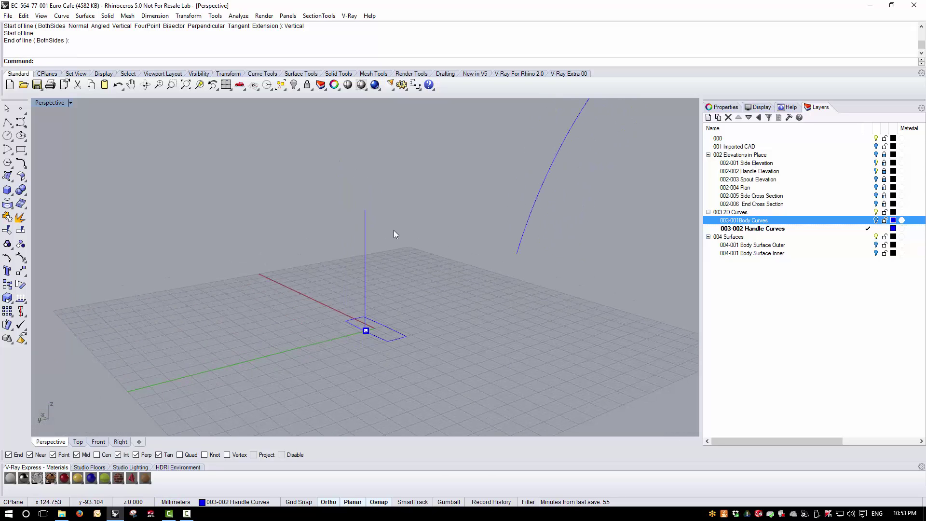
click(365, 293)
key(Delete)
right_drag(389, 303, 450, 314)
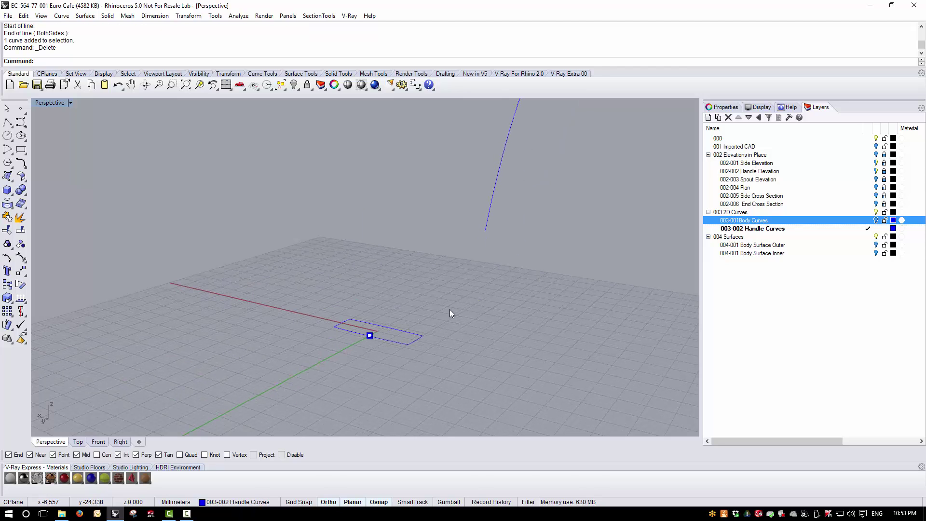
Set up a perpendicular orientation of the closed cross-section onto the handle curve, with the point object as its base point.
click(188, 16)
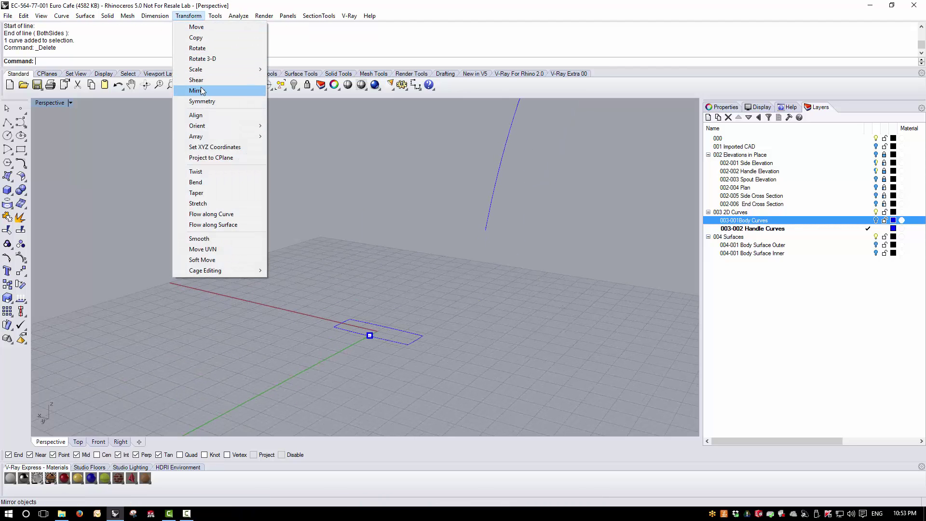
mouse_move(211, 124)
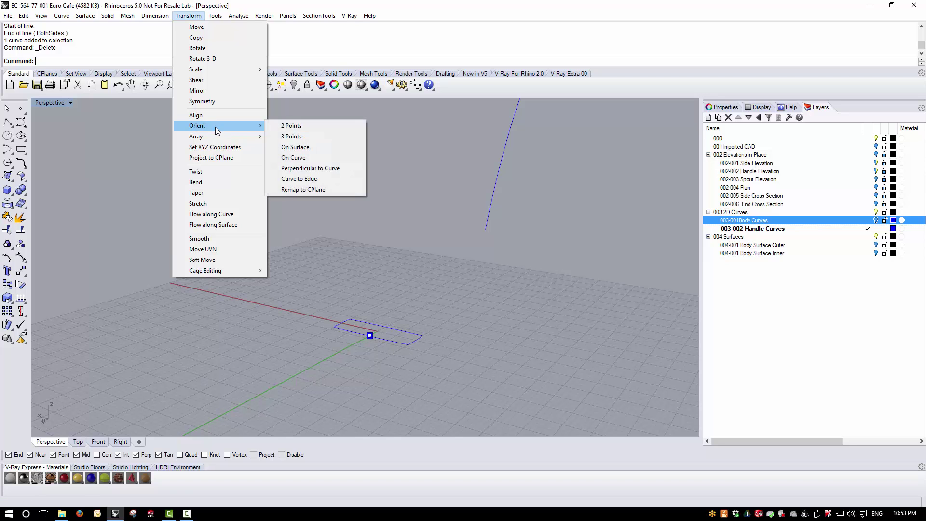
click(310, 168)
right_drag(370, 362, 374, 326)
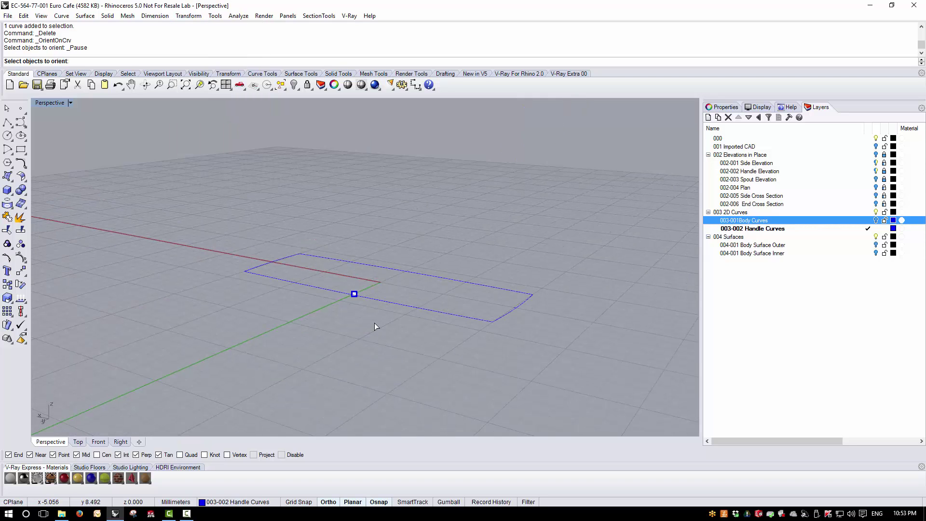
click(378, 300)
key(Return)
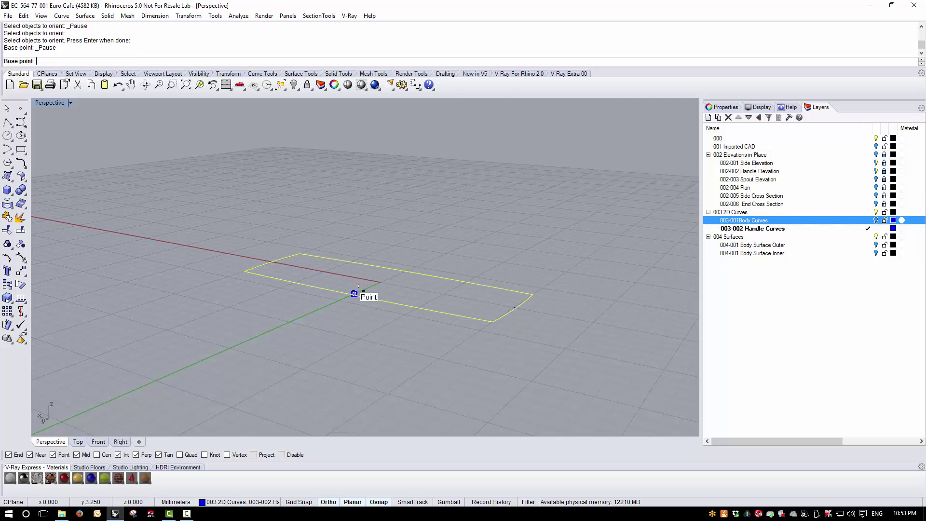
click(357, 292)
scroll(345, 311, down, 5)
right_drag(346, 311, 258, 148)
scroll(258, 148, up, 3)
click(471, 194)
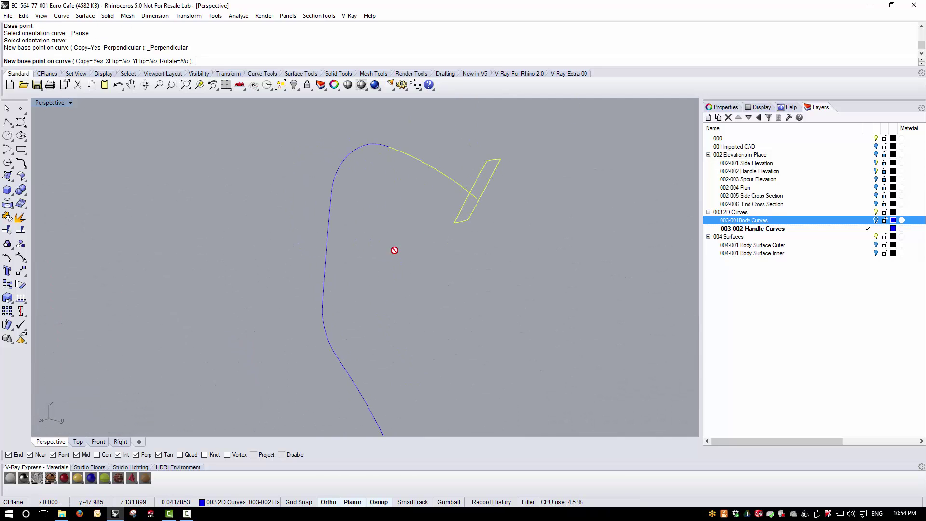
Place a copy of the cross-section at the upper end of the handle curve, with rotation enabled and turned 90 degrees.
scroll(494, 268, up, 1)
right_drag(494, 268, 427, 169)
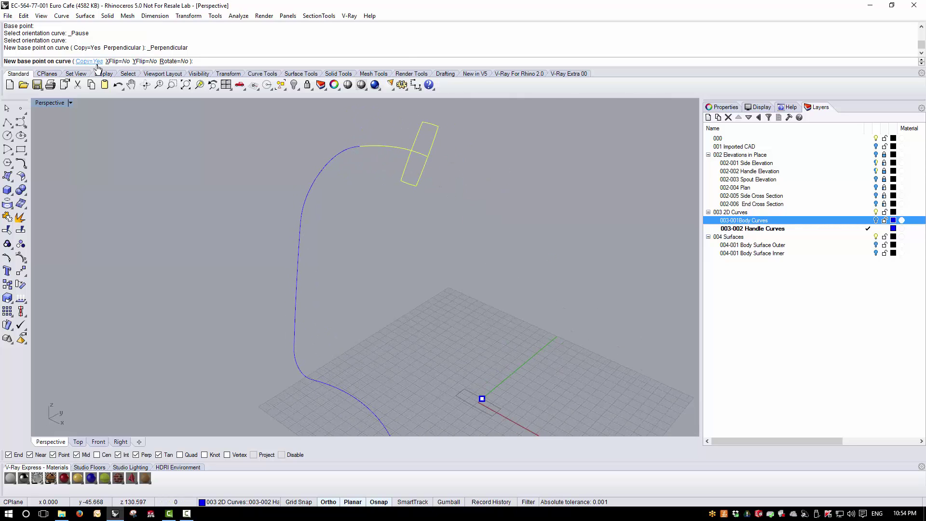
click(175, 61)
scroll(414, 154, up, 3)
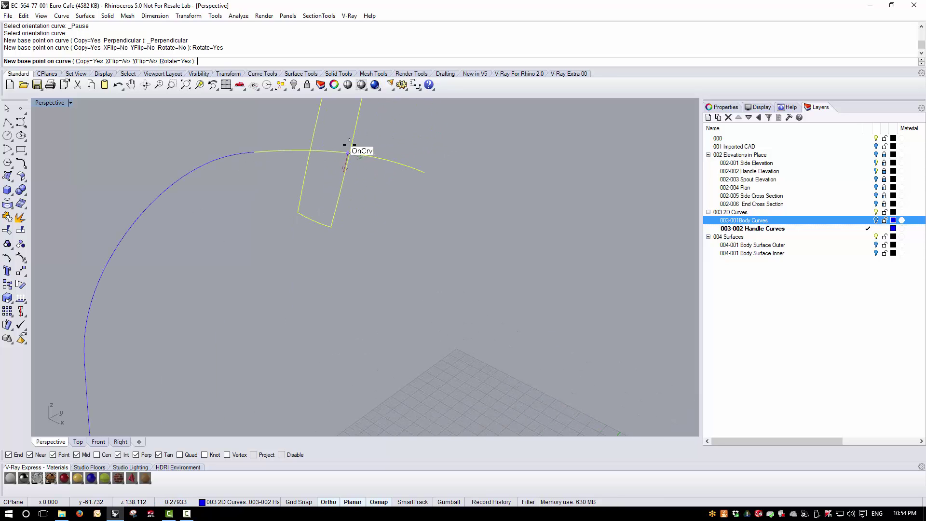
click(424, 172)
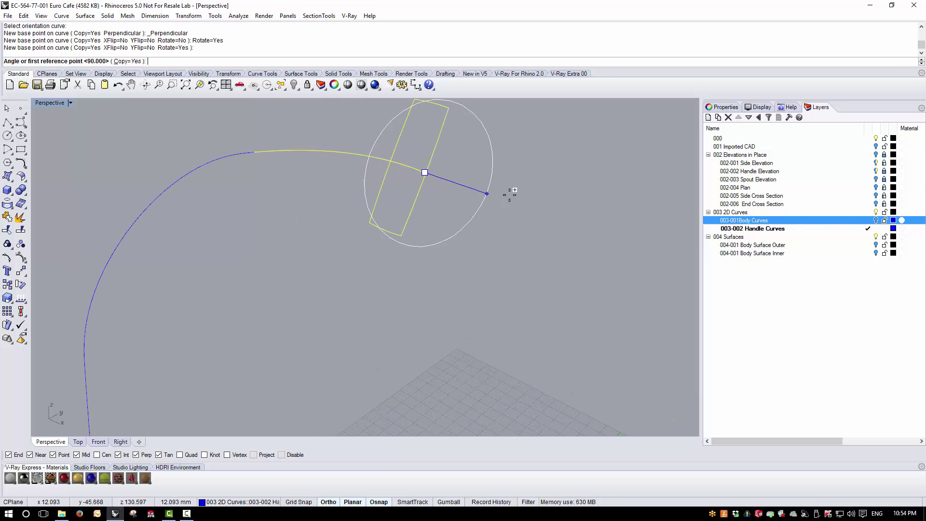
scroll(522, 212, down, 4)
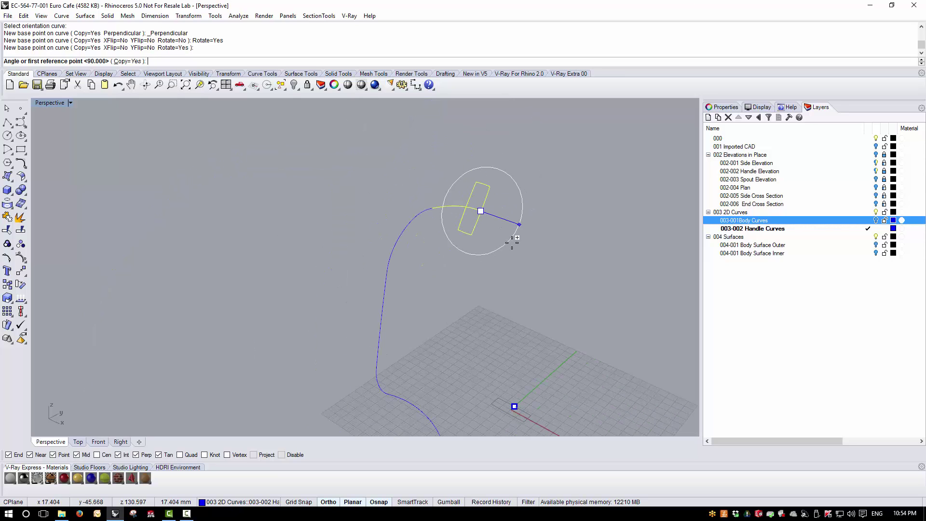
click(543, 233)
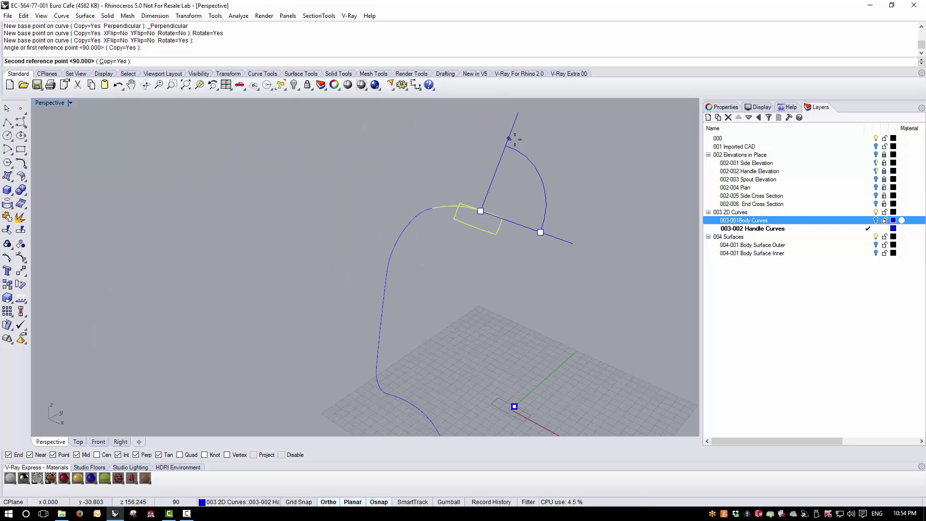
click(514, 138)
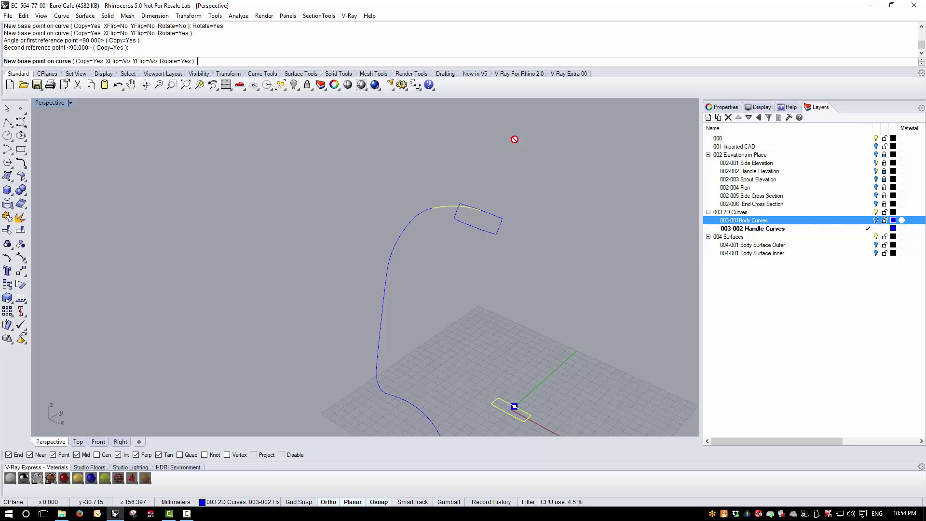
key(Return)
scroll(480, 215, down, 5)
right_drag(480, 215, 250, 233)
scroll(242, 221, up, 4)
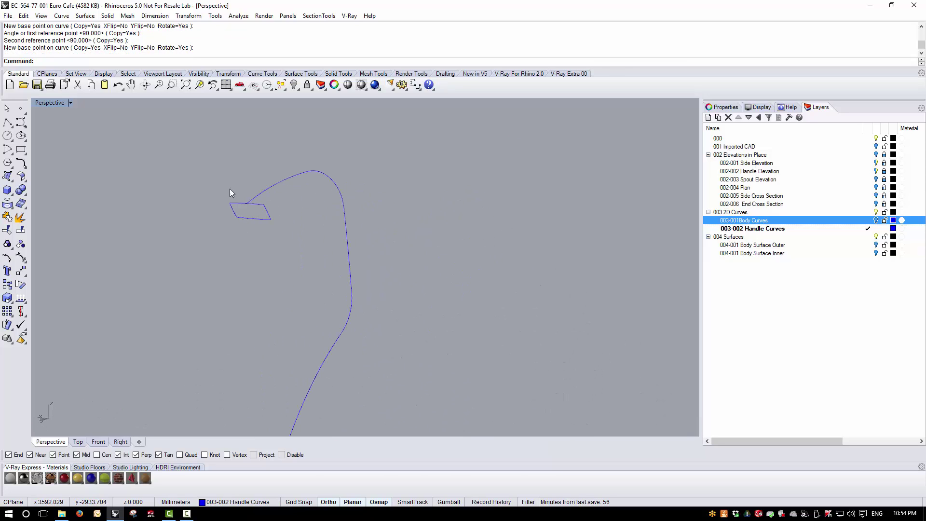
scroll(281, 212, down, 3)
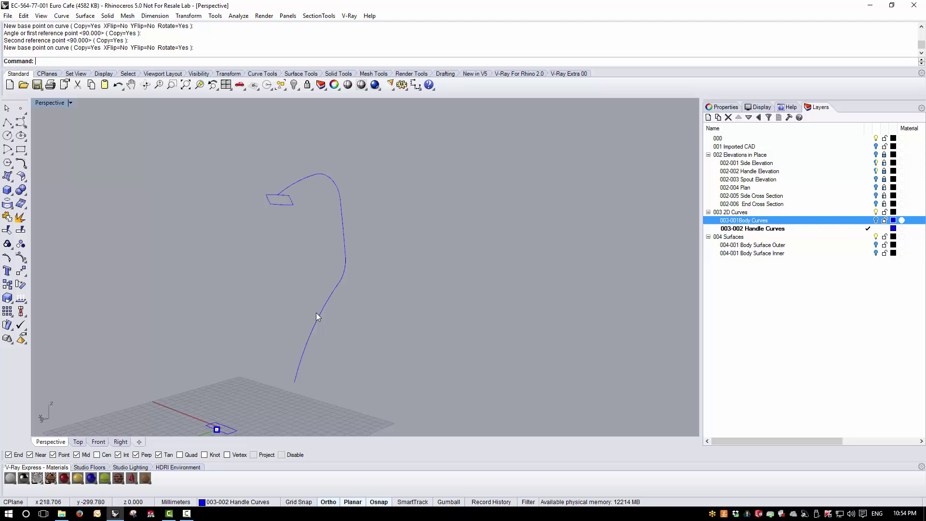
right_drag(314, 291, 473, 288)
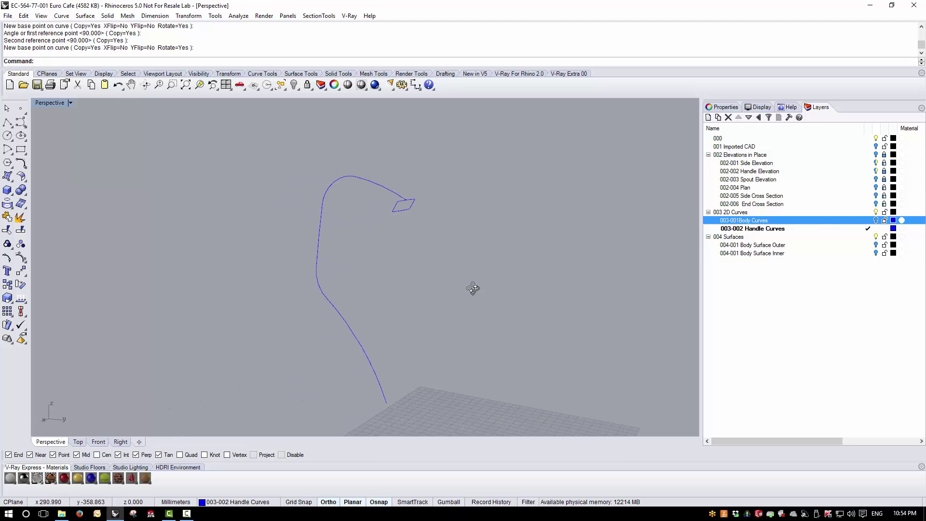
Create a layer named "004-003 Handle Surface" under 004 Surfaces and make it the current layer.
click(732, 253)
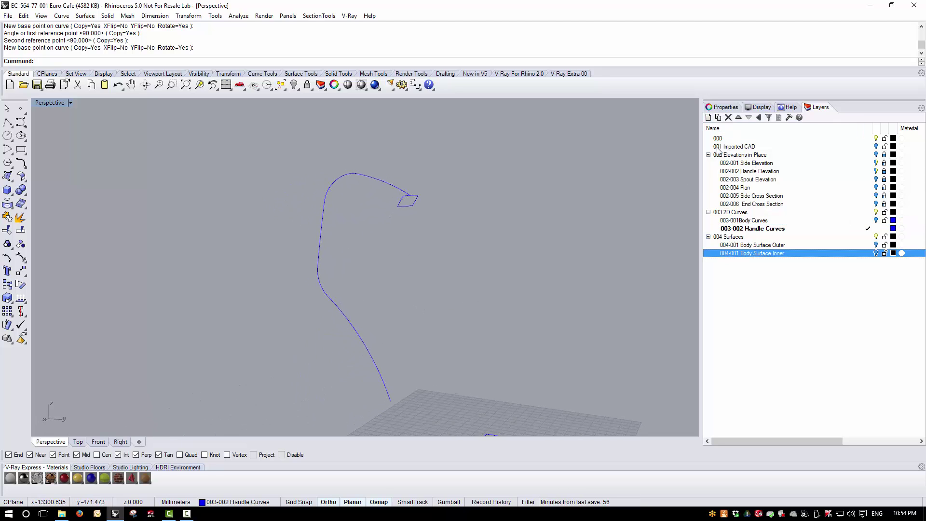
click(708, 118)
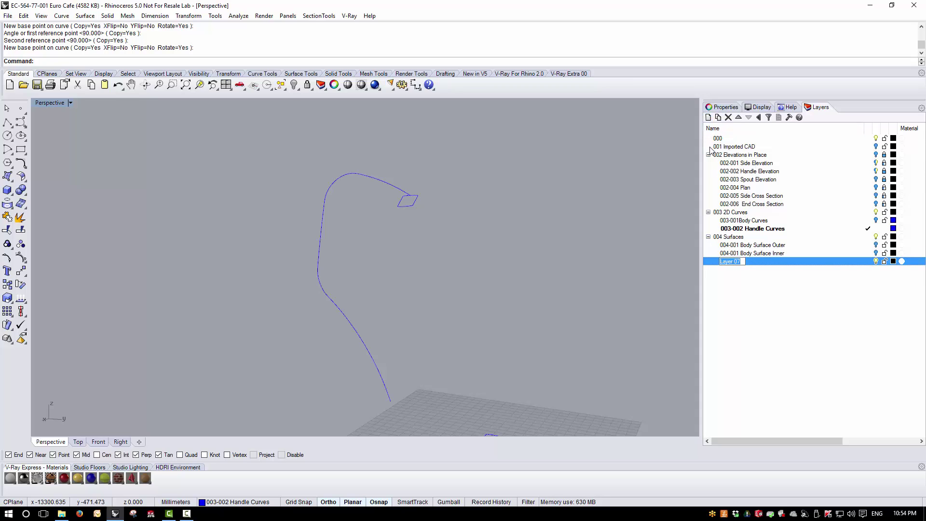
text(004)
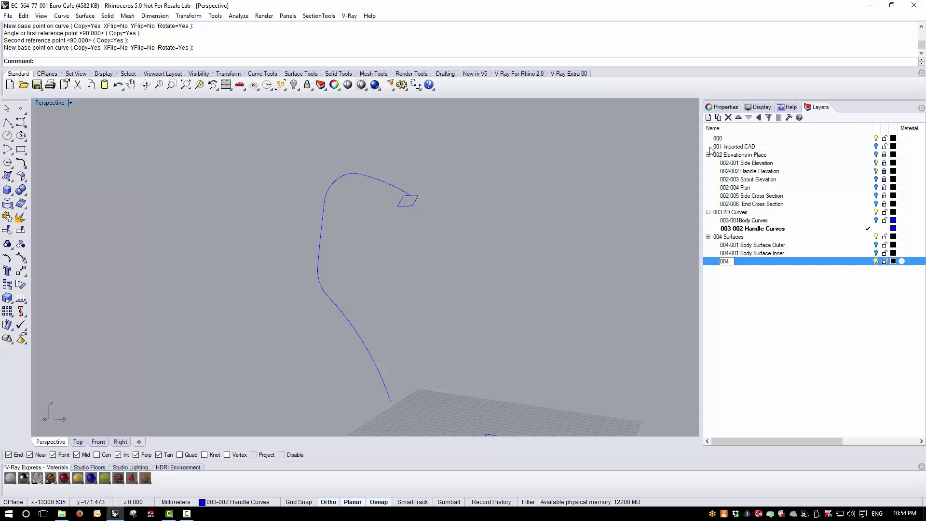
text(-003 Handle Surface)
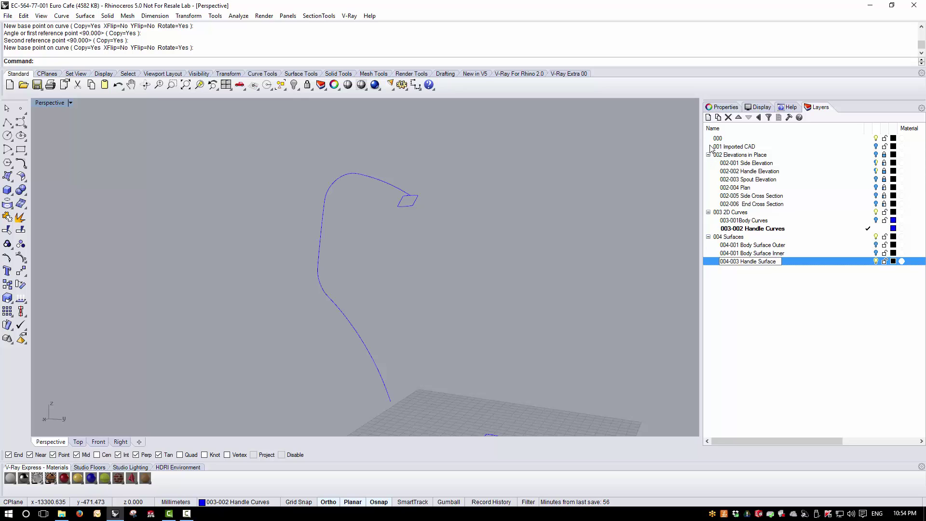
key(Return)
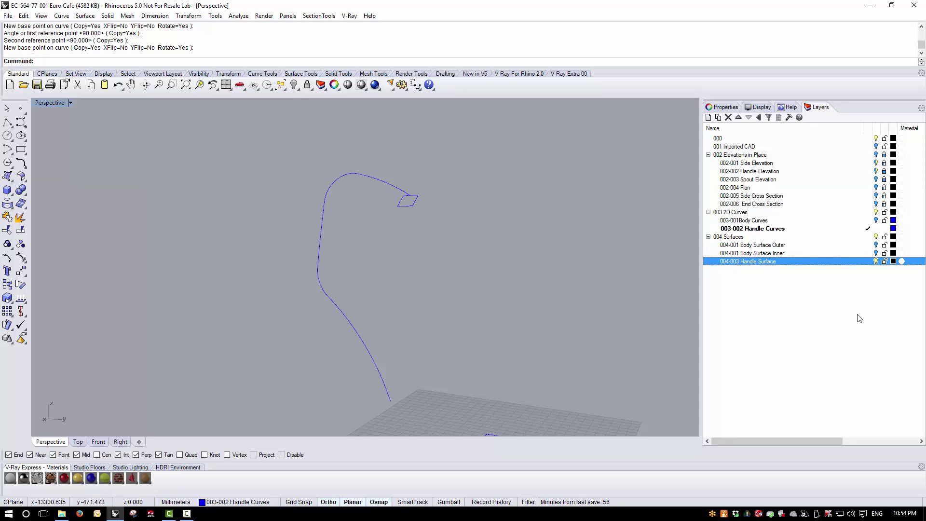
click(868, 262)
Set up a one-rail sweep with the chained handle curve as rail and the closed cross-section at its upper end as profile.
right_drag(603, 274, 428, 227)
scroll(434, 229, up, 3)
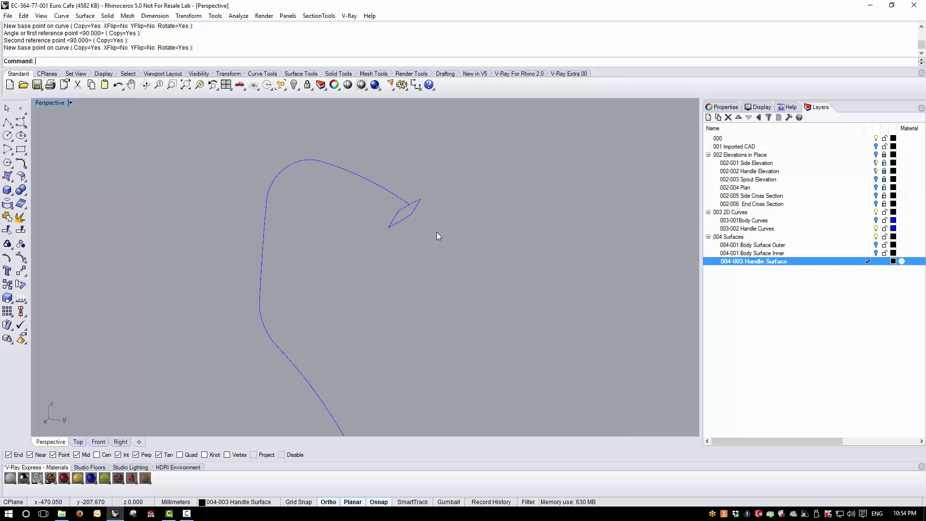
click(85, 16)
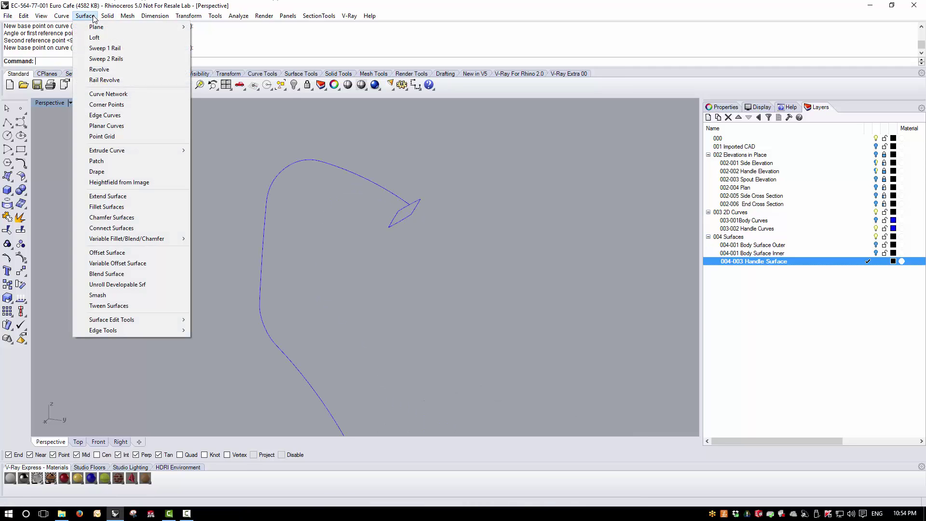
click(98, 48)
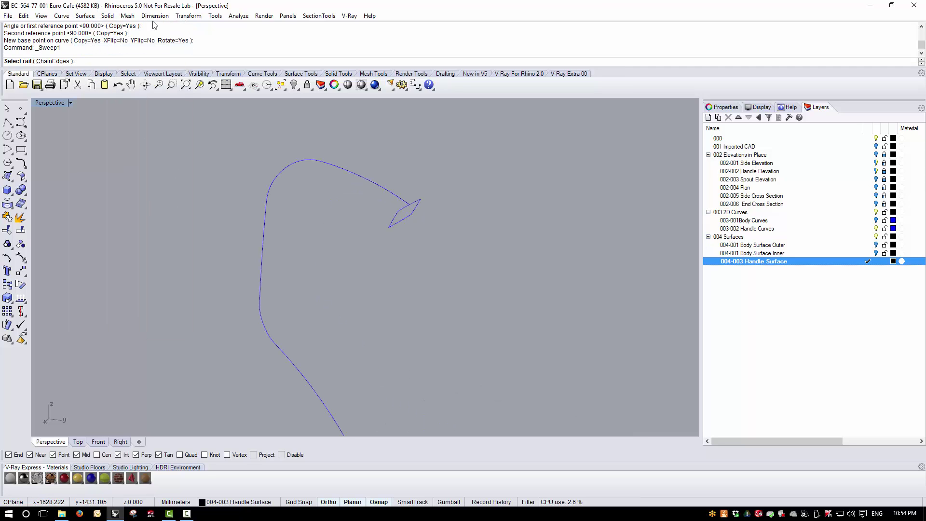
click(61, 61)
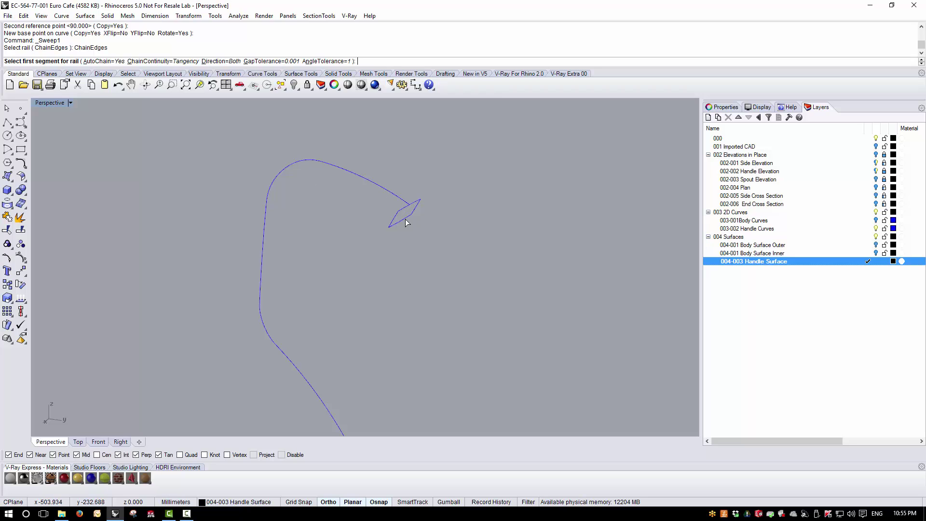
click(399, 199)
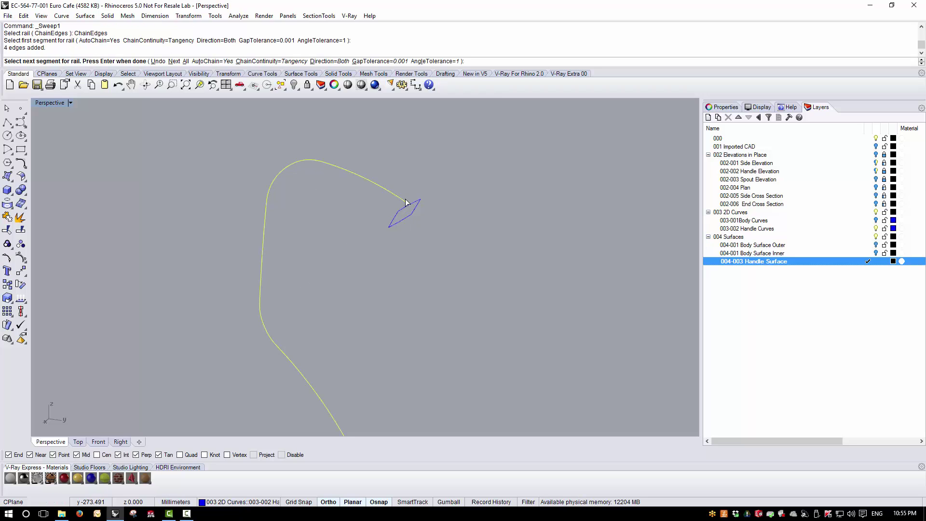
right_drag(349, 161, 406, 209)
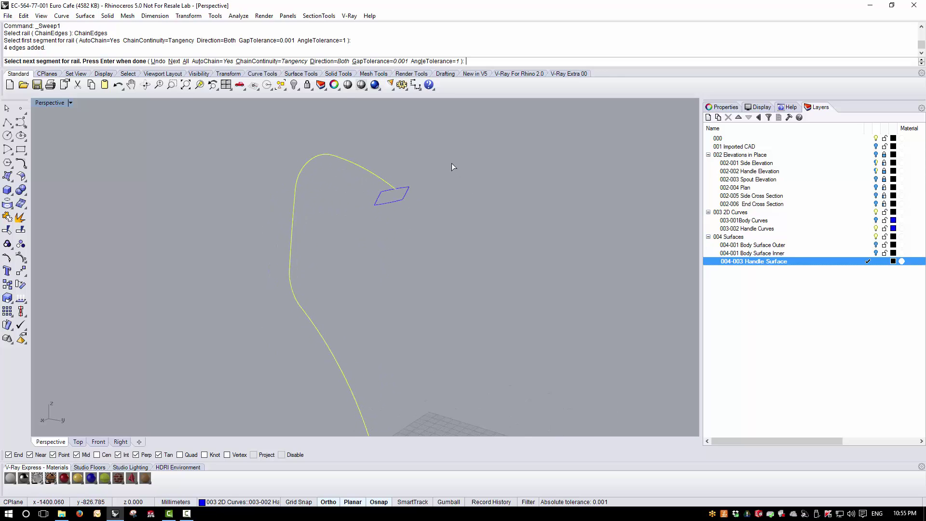
key(Return)
click(386, 207)
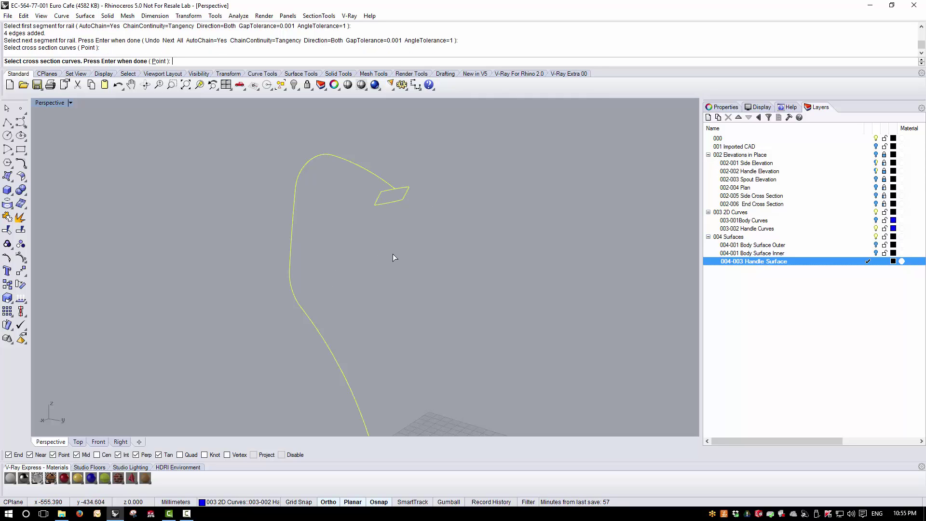
key(Return)
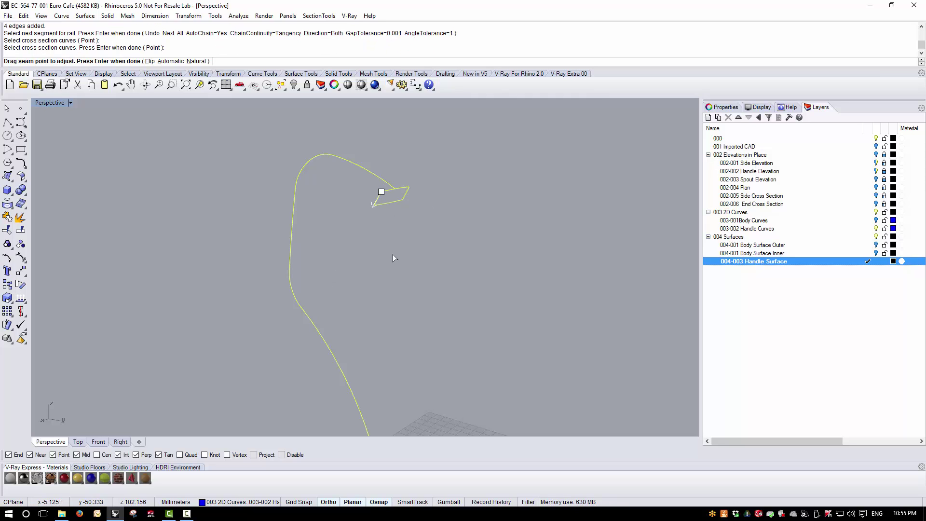
Inspect the seam point at the corner of the cross-section and accept its position for the sweep.
right_drag(392, 255, 348, 194)
scroll(348, 186, up, 6)
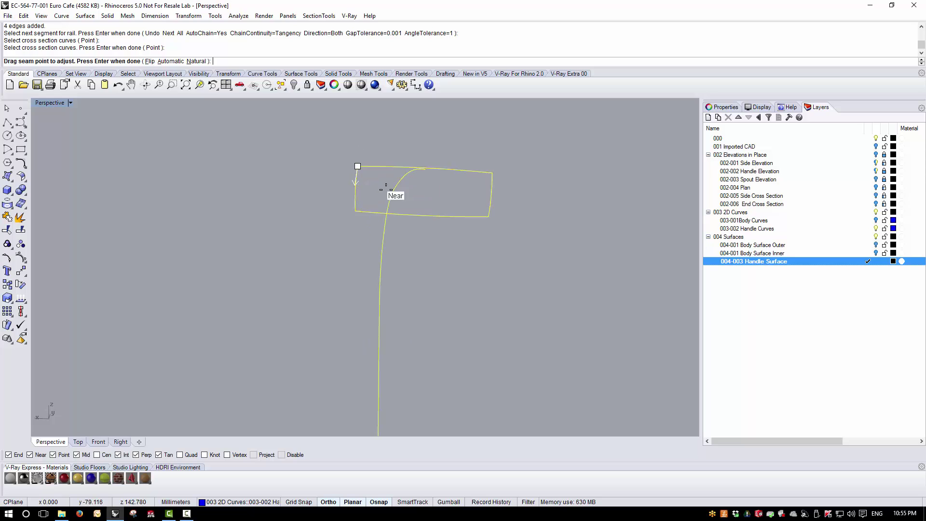
scroll(386, 188, up, 3)
click(342, 154)
click(342, 153)
right_drag(230, 205, 218, 252)
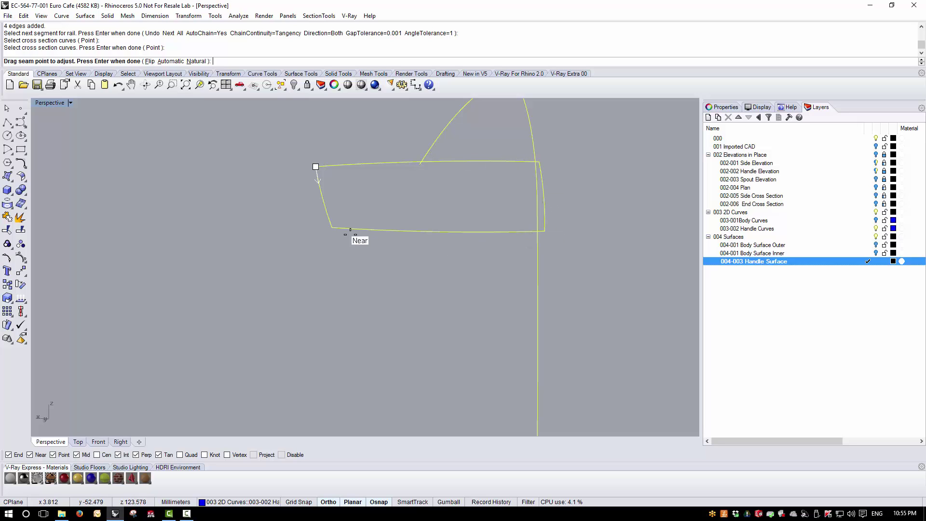
right_drag(500, 174, 406, 183)
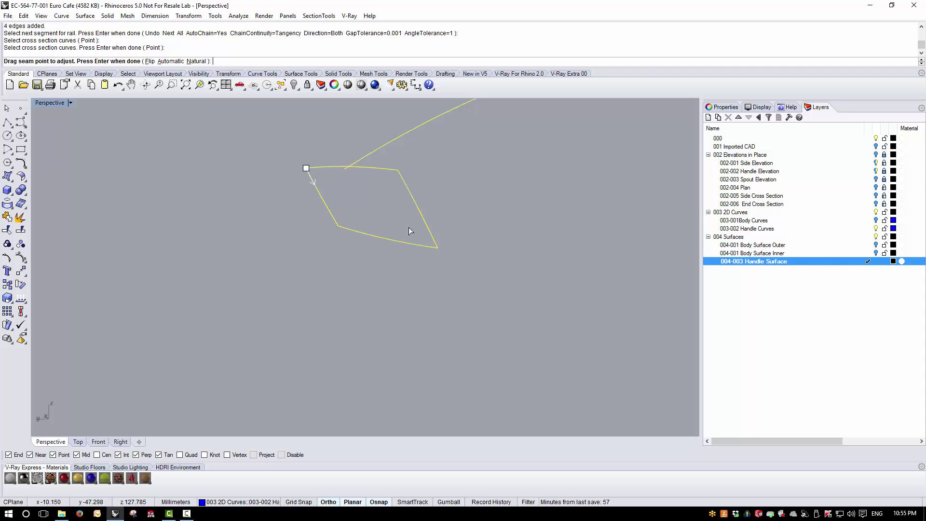
scroll(299, 173, up, 5)
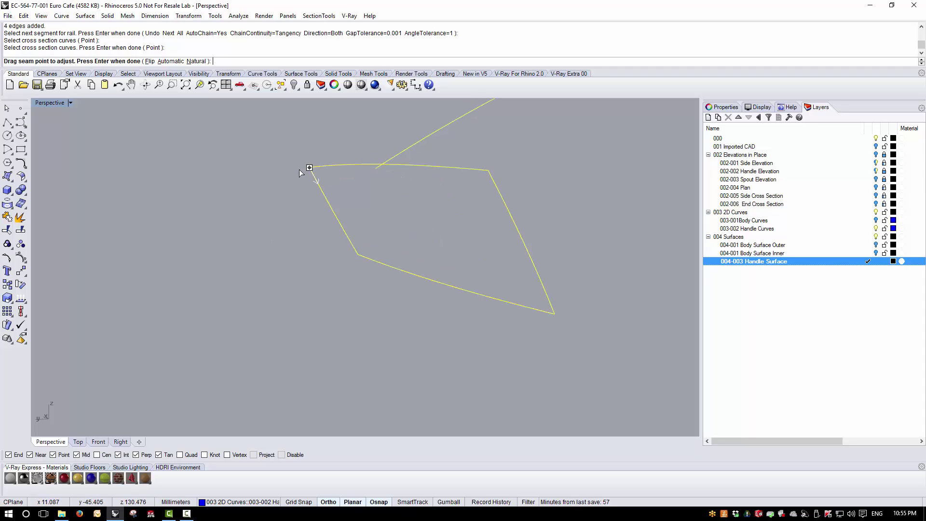
right_drag(294, 210, 251, 272)
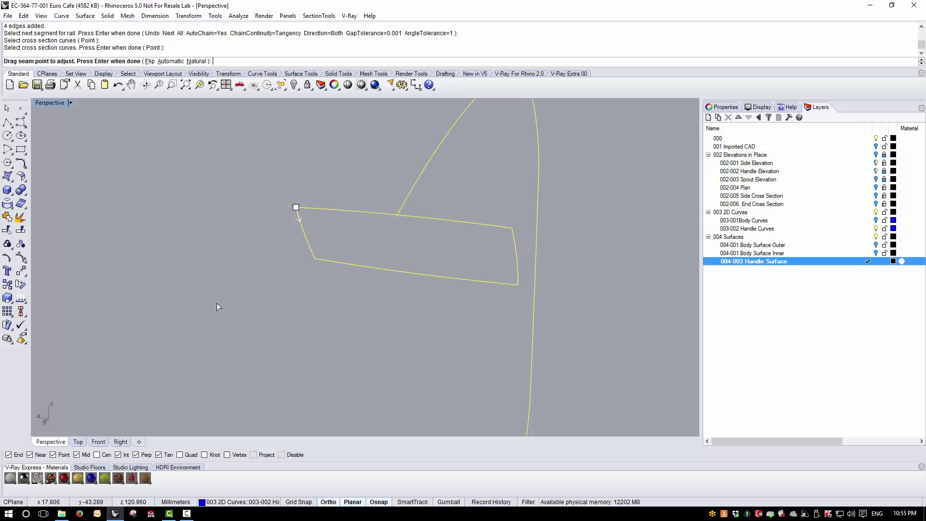
key(Return)
Create the handle sweep in Freeform style with the cross-section not simplified.
right_drag(301, 255, 296, 322)
scroll(379, 261, down, 4)
scroll(292, 328, up, 5)
scroll(297, 322, down, 4)
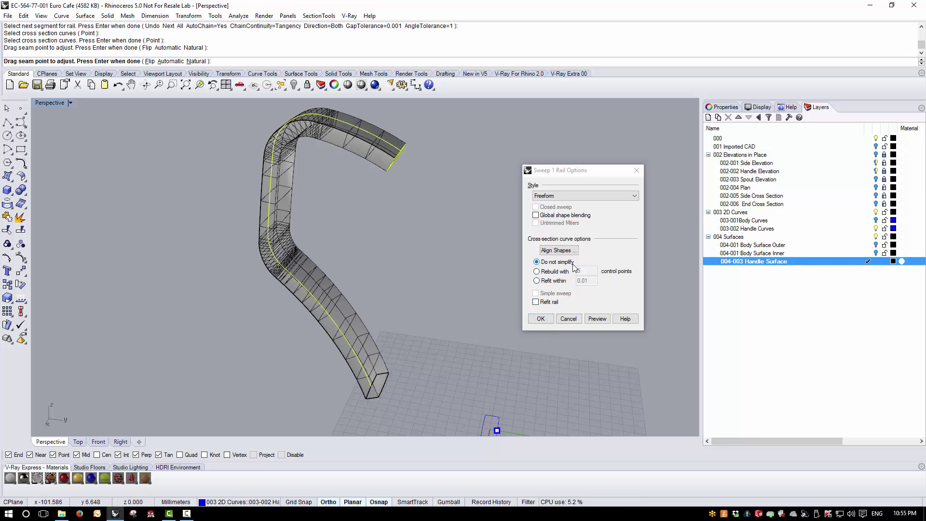
click(541, 319)
right_drag(540, 319, 463, 263)
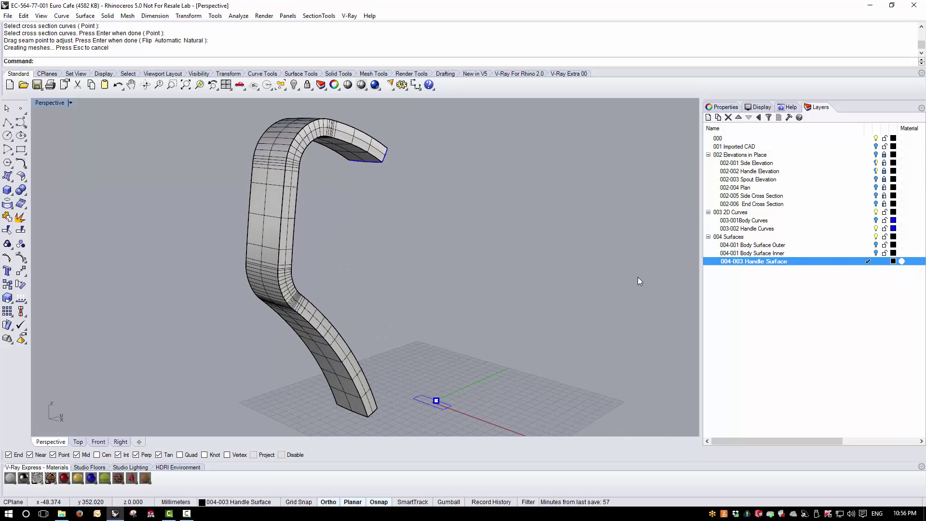
Hide the 003 2D Curves layer and cap the planar holes at both ends of the handle polysurface.
click(867, 212)
right_drag(496, 265, 206, 243)
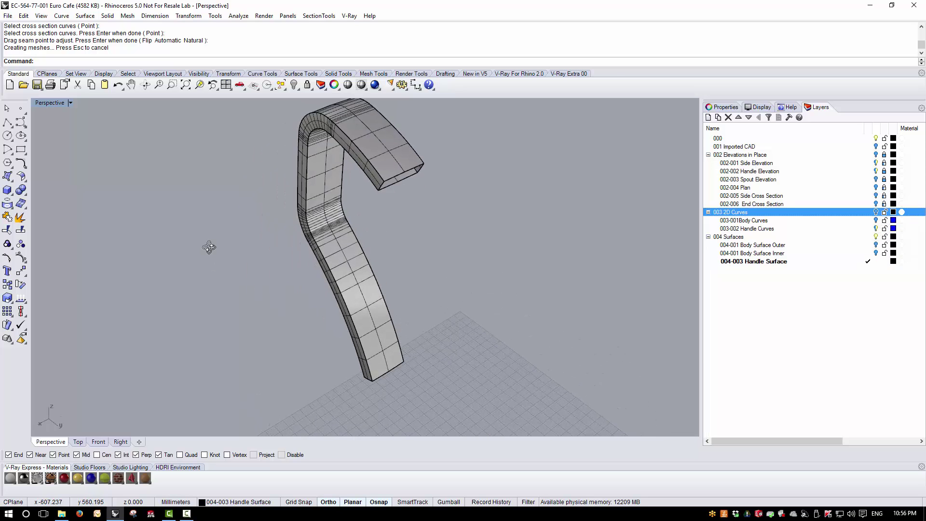
click(383, 145)
click(107, 16)
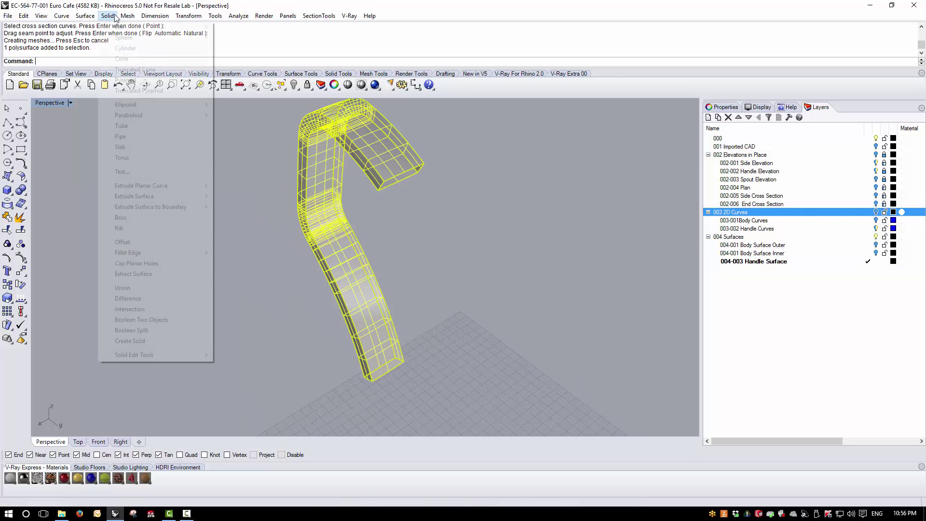
click(158, 263)
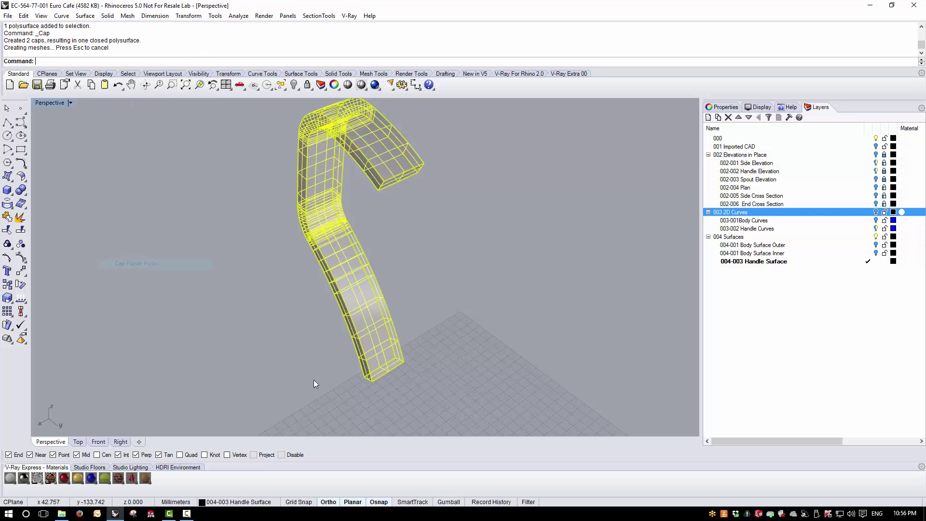
right_drag(314, 379, 550, 322)
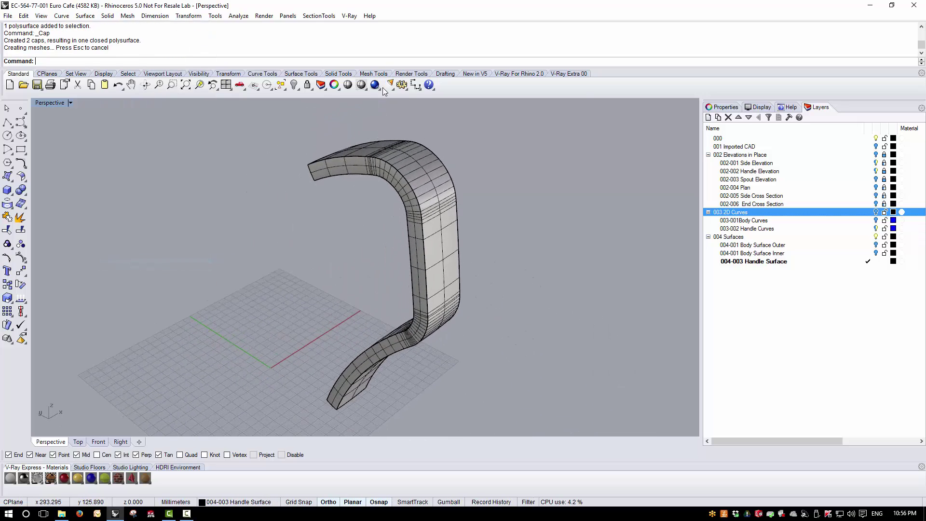
Start a Blend Edge with radius 4 on one long outer edge of the handle and generate its preview.
scroll(412, 146, up, 3)
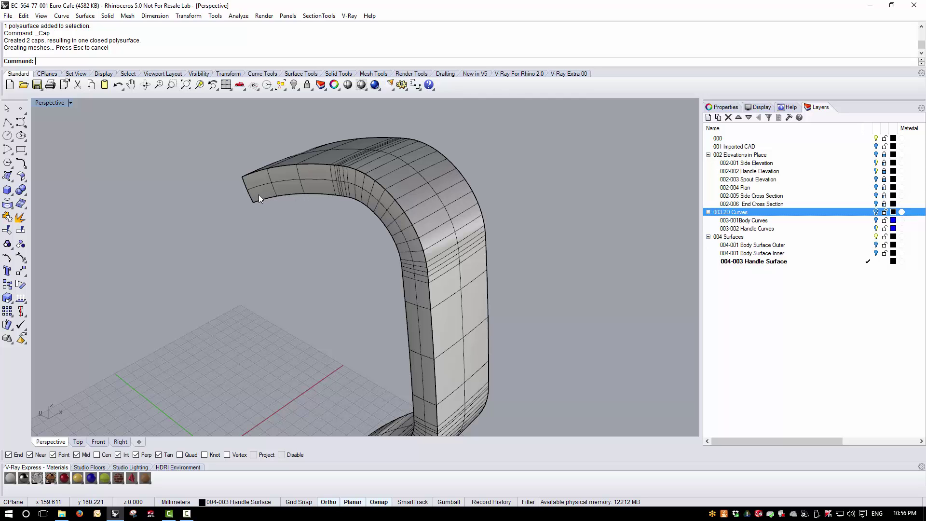
right_drag(247, 203, 271, 223)
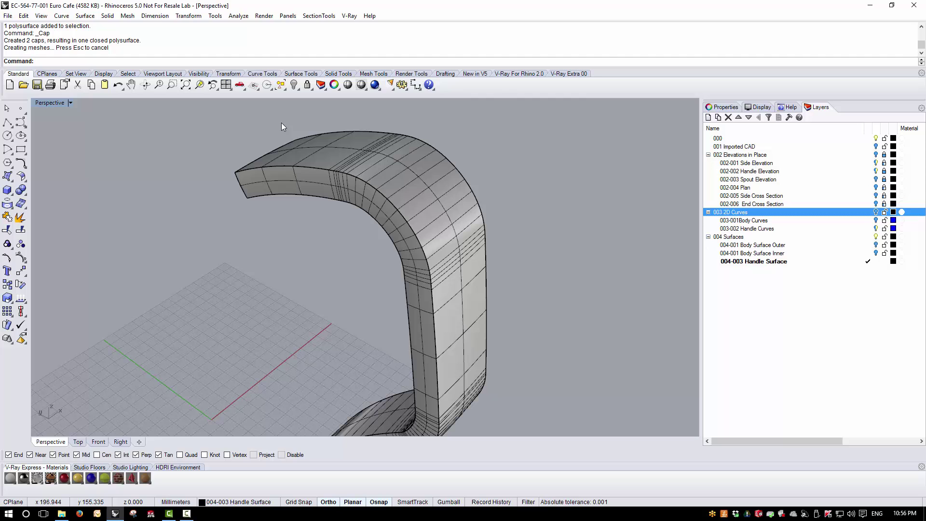
right_drag(281, 126, 302, 155)
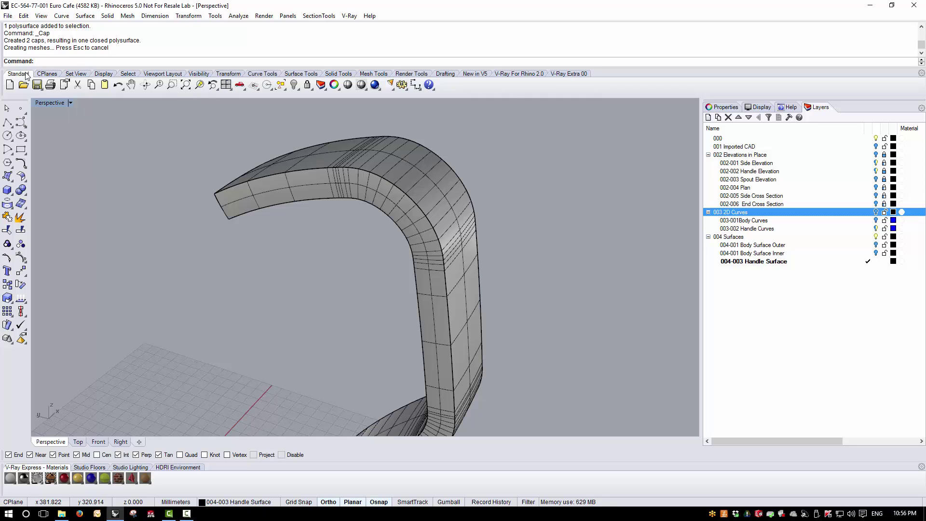
click(107, 17)
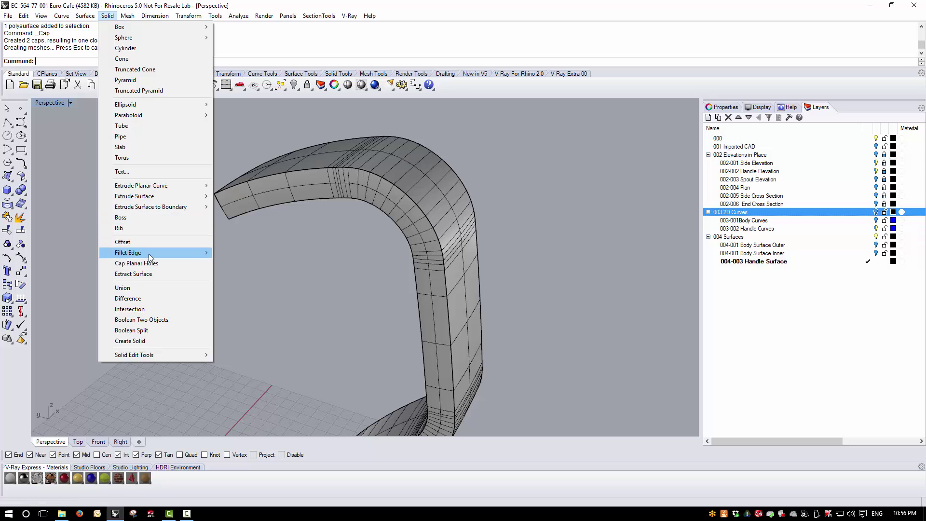
mouse_move(149, 253)
click(256, 264)
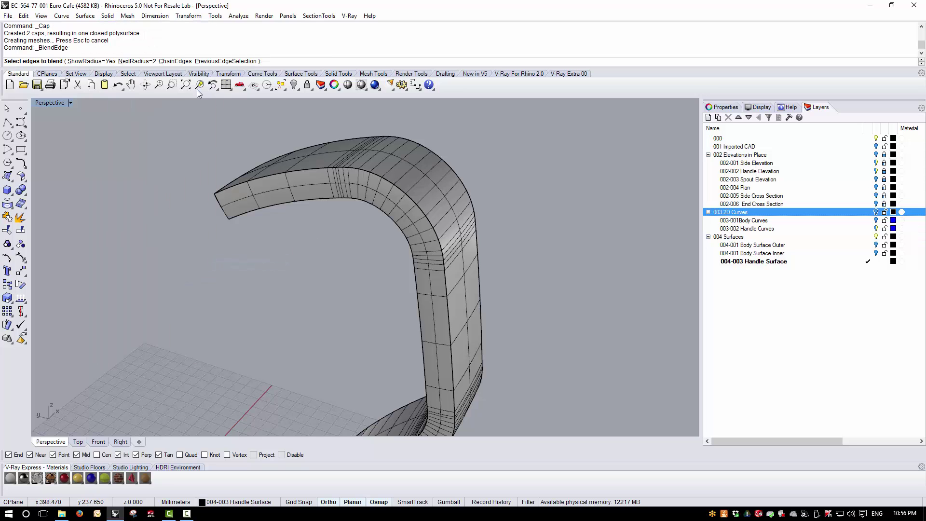
text(4)
key(Return)
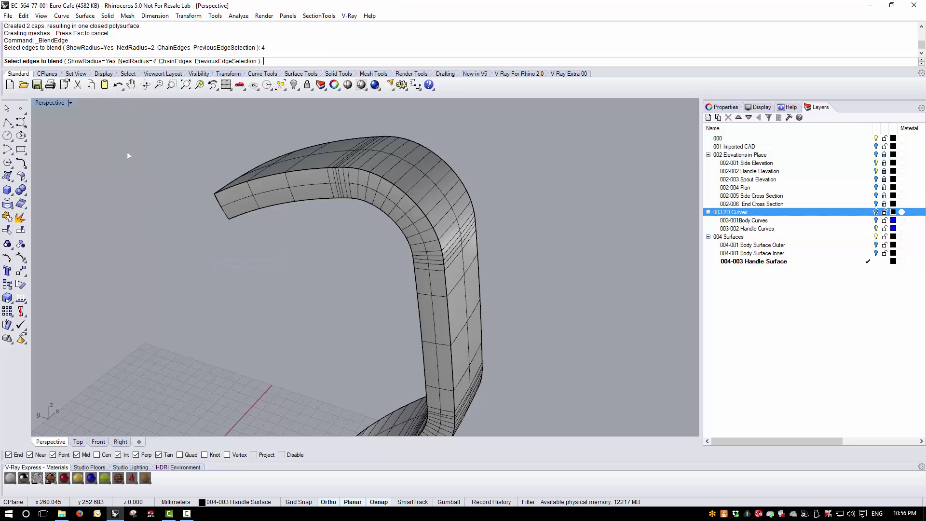
click(302, 169)
right_drag(298, 202, 423, 194)
scroll(380, 152, up, 6)
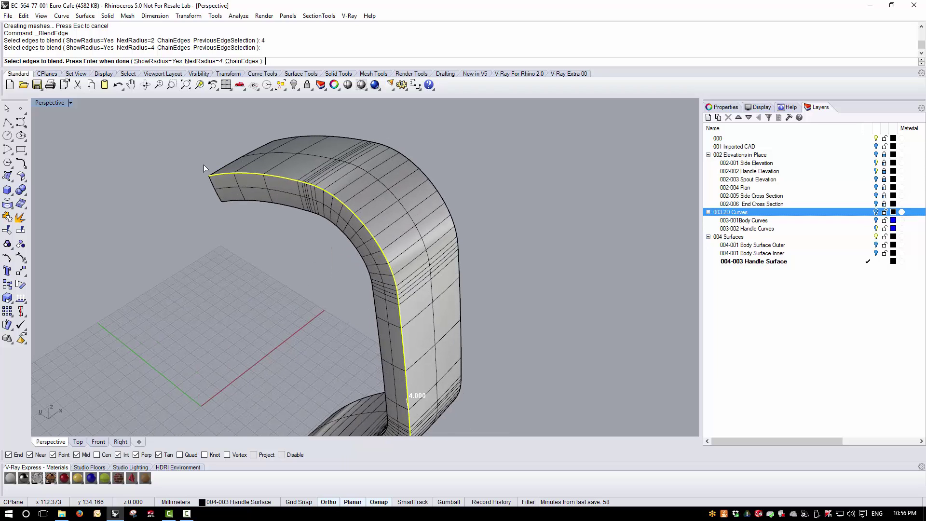
key(Return)
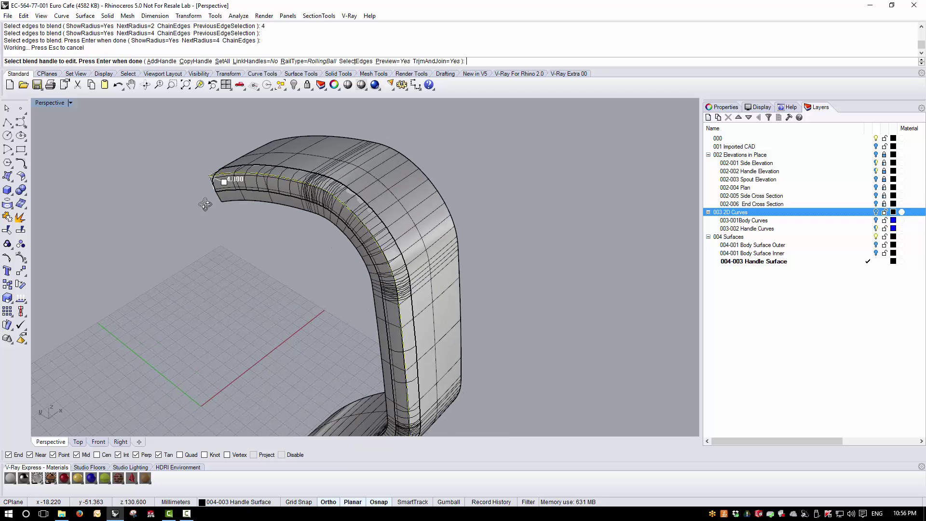
Try the DistBetweenRails rail type on the edge blend and examine the preview at both ends of the handle.
right_drag(205, 205, 304, 154)
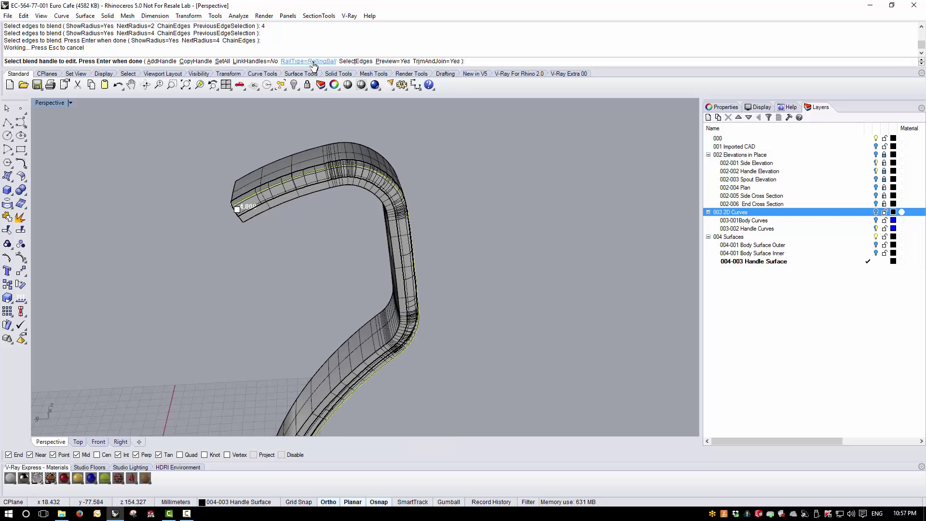
click(313, 61)
click(167, 61)
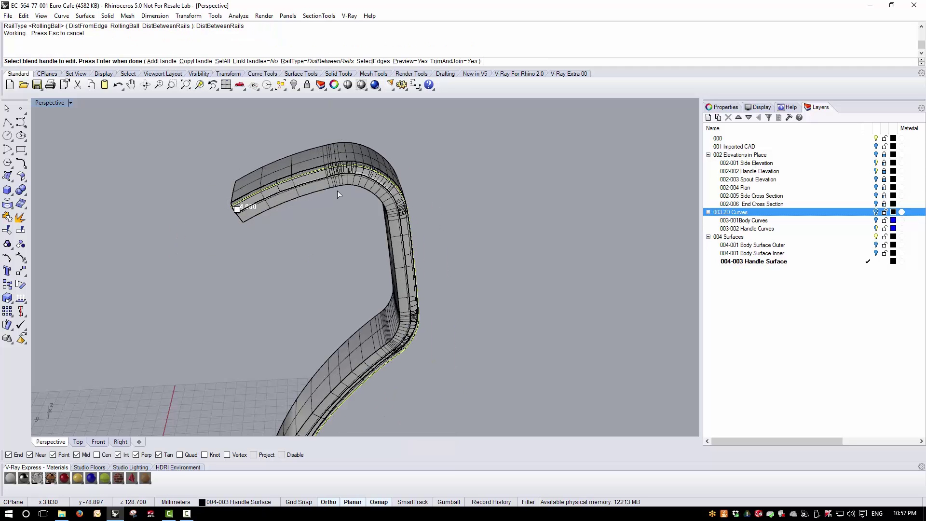
scroll(337, 190, down, 3)
right_drag(320, 190, 273, 226)
right_drag(273, 213, 325, 359)
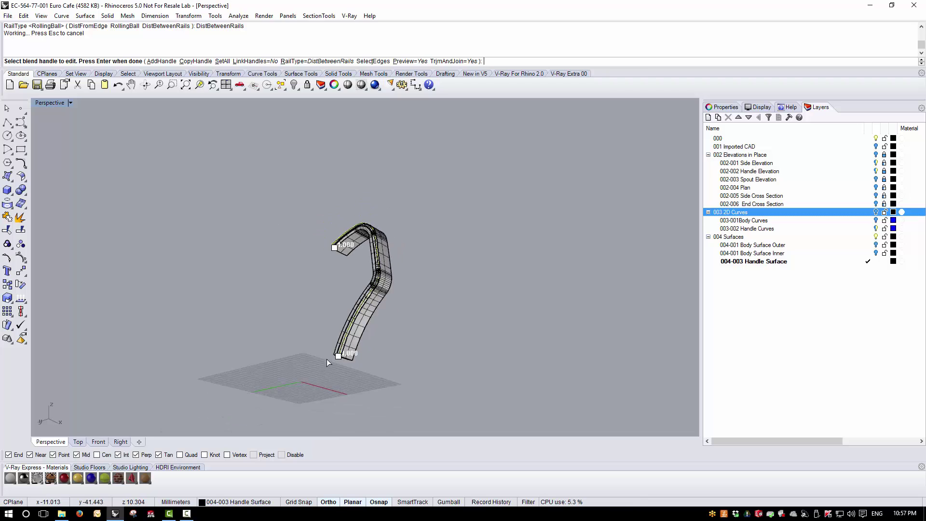
scroll(326, 359, up, 6)
right_drag(443, 302, 256, 302)
right_drag(373, 256, 305, 282)
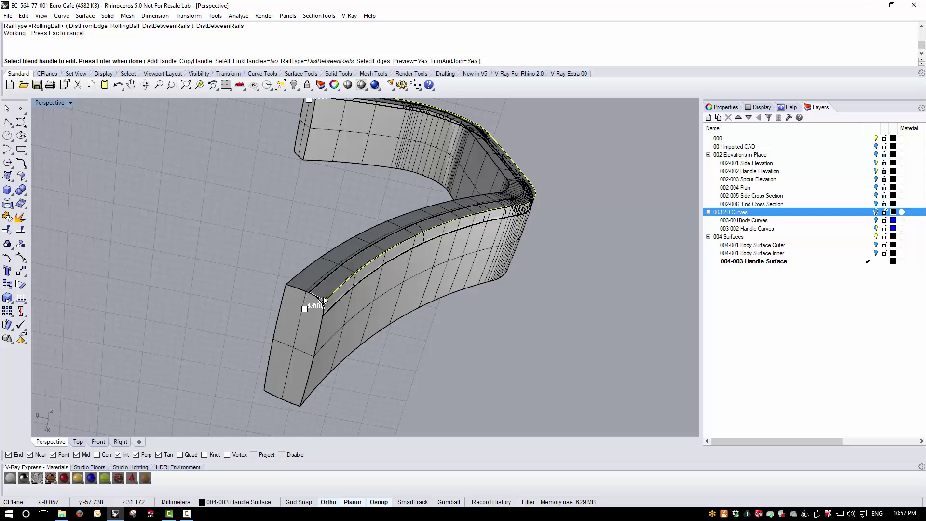
right_drag(423, 268, 372, 282)
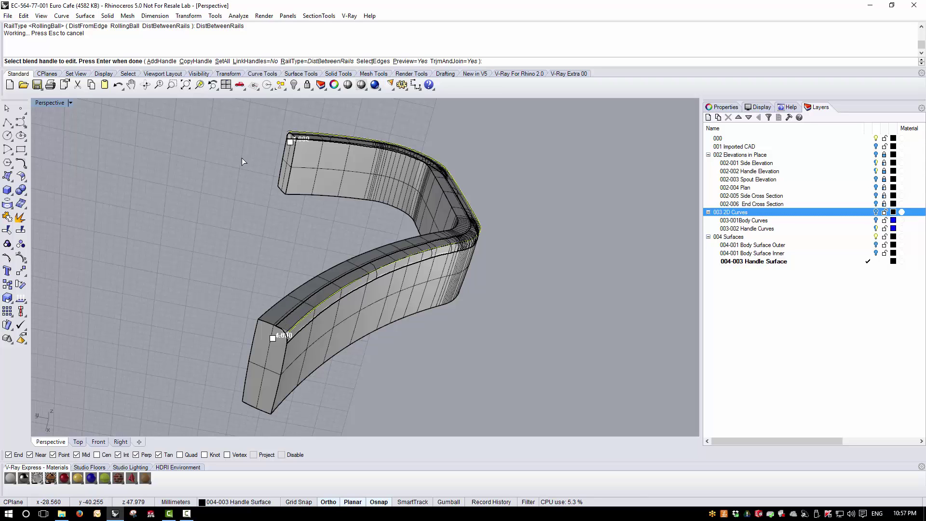
Set the blend's rail type to RollingBall and apply the blend to the handle edge.
click(308, 60)
click(147, 61)
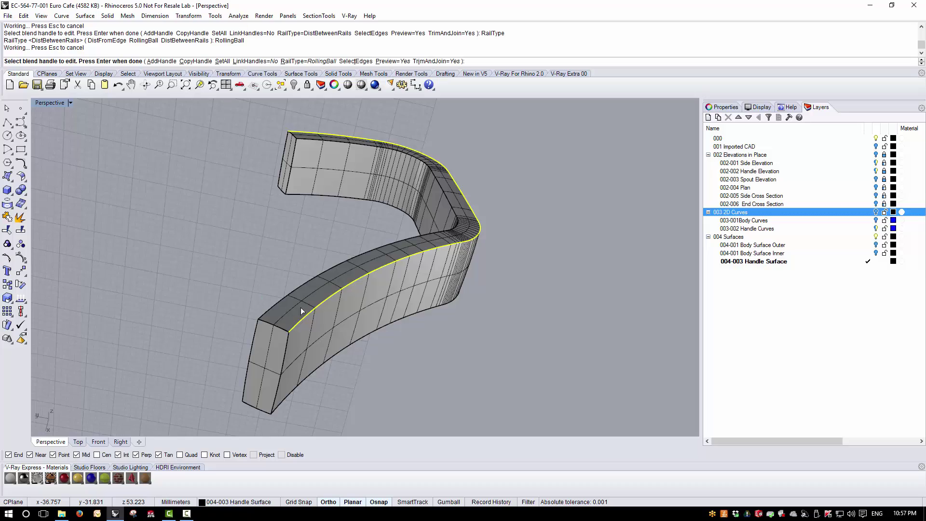
right_drag(318, 312, 299, 335)
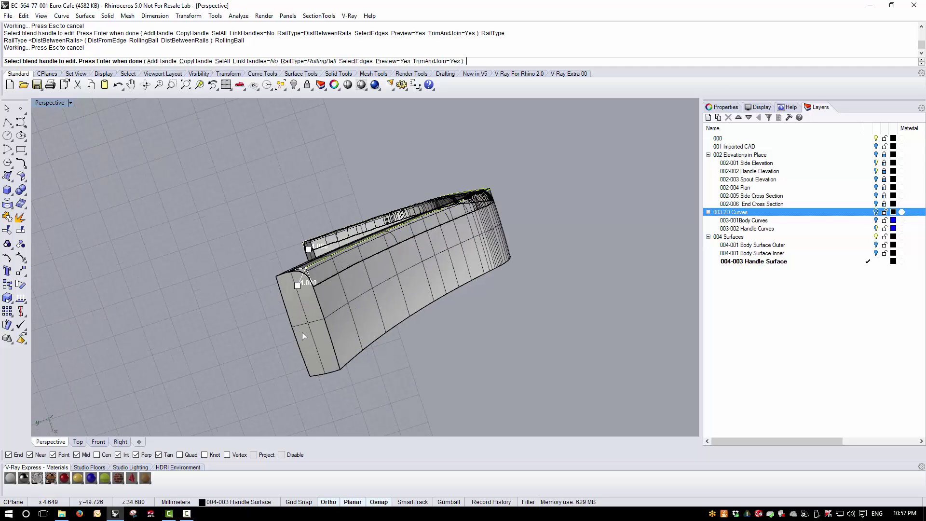
right_click(244, 345)
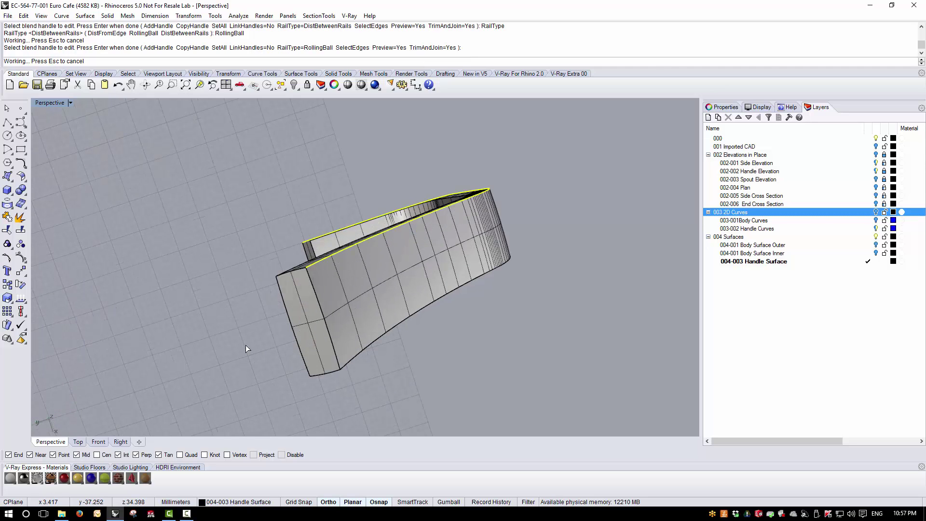
Blend the handle's other long outer edge with a radius 4 RollingBall edge blend.
right_drag(352, 365, 496, 99)
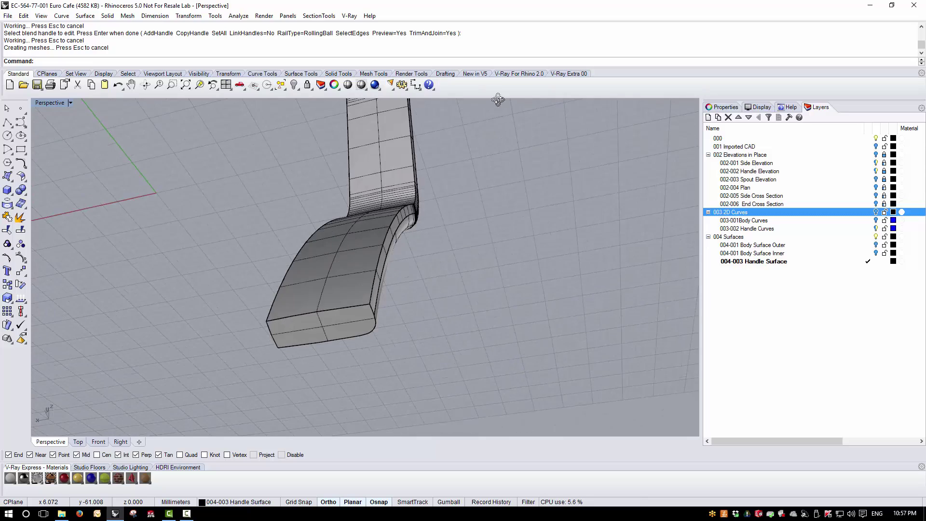
scroll(502, 295, down, 5)
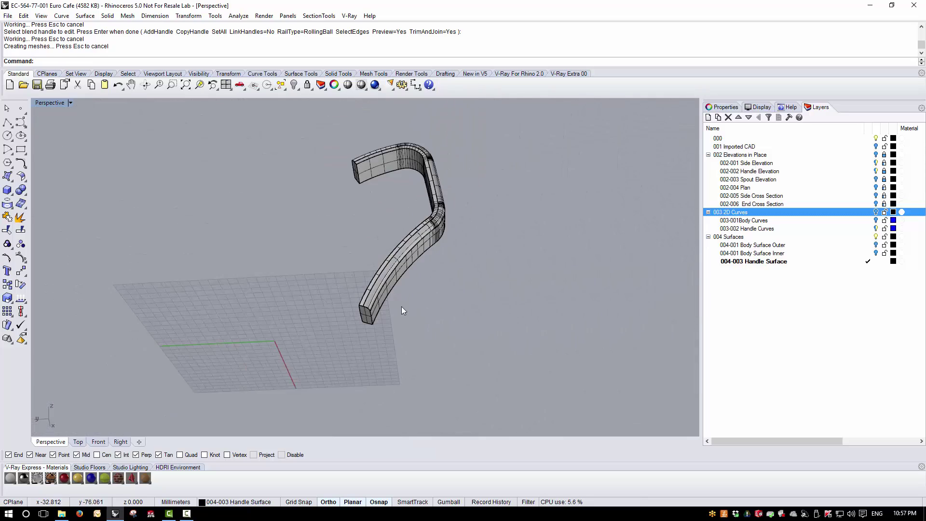
right_drag(444, 135, 374, 163)
right_click(374, 163)
scroll(375, 163, up, 4)
scroll(375, 163, up, 2)
click(375, 155)
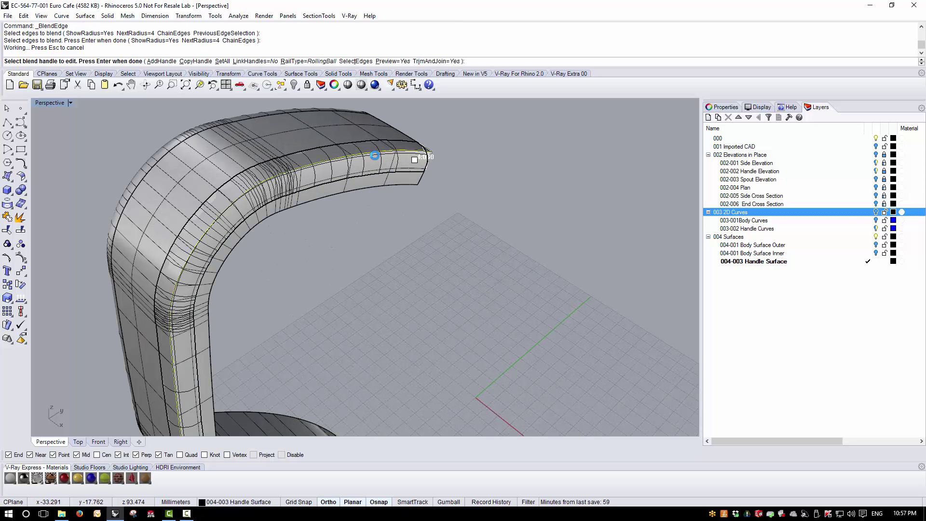
key(Return)
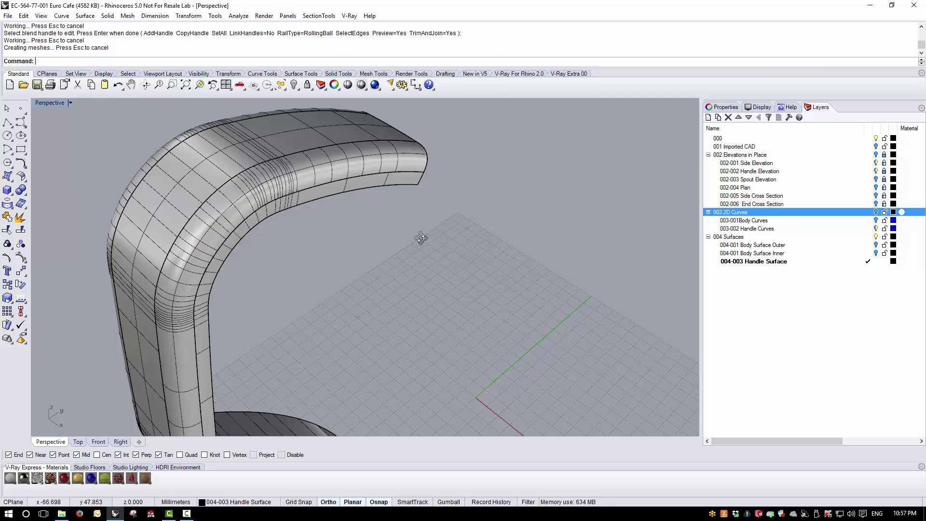
Blend both long inner edges of the handle with a radius 2 RollingBall edge blend.
right_drag(420, 238, 308, 184)
scroll(343, 264, down, 7)
scroll(298, 199, up, 7)
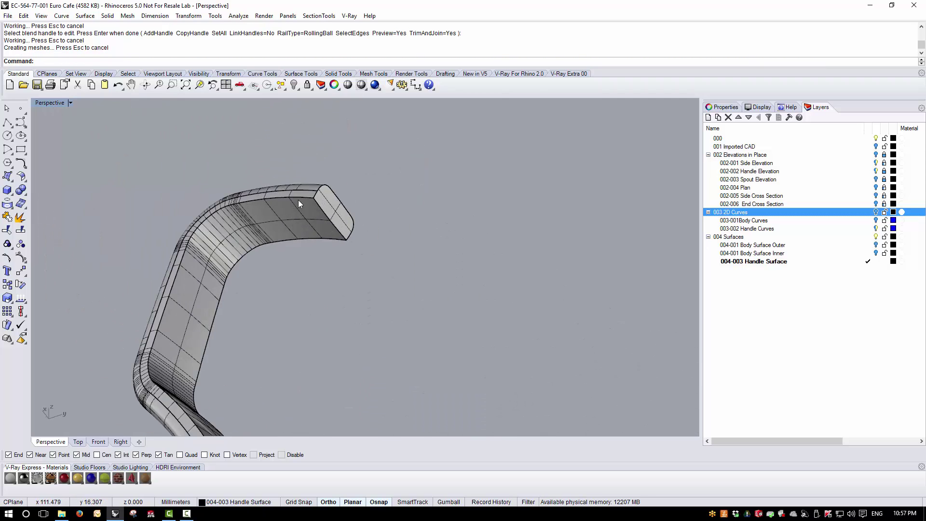
scroll(298, 201, up, 3)
right_click(298, 201)
text(2)
key(Return)
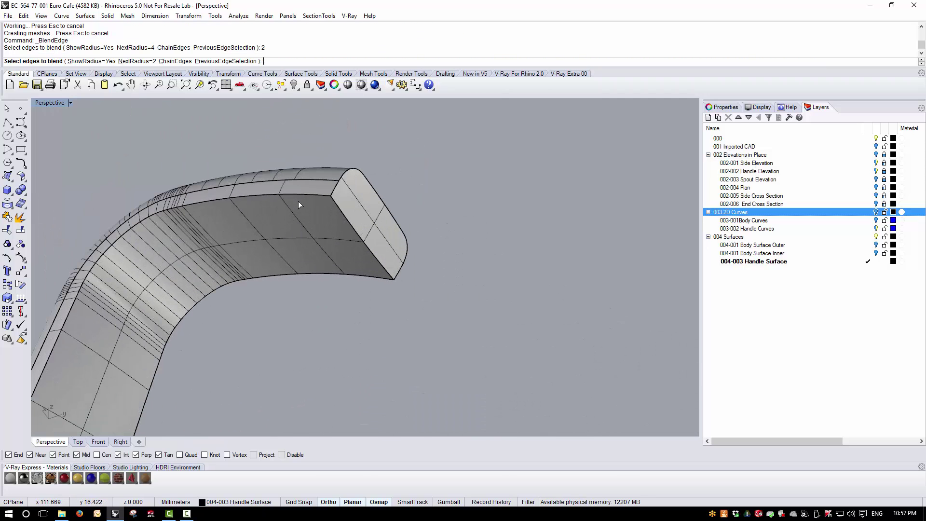
click(298, 195)
click(354, 276)
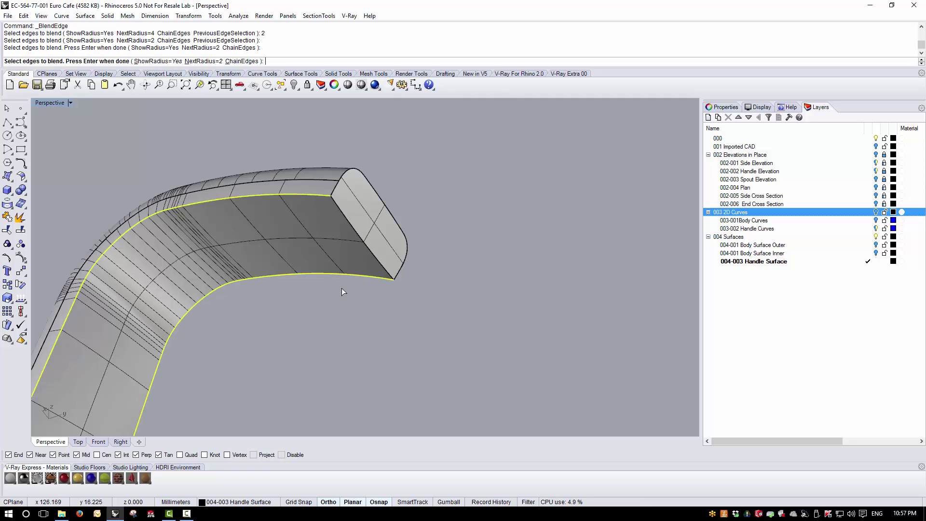
right_click(315, 304)
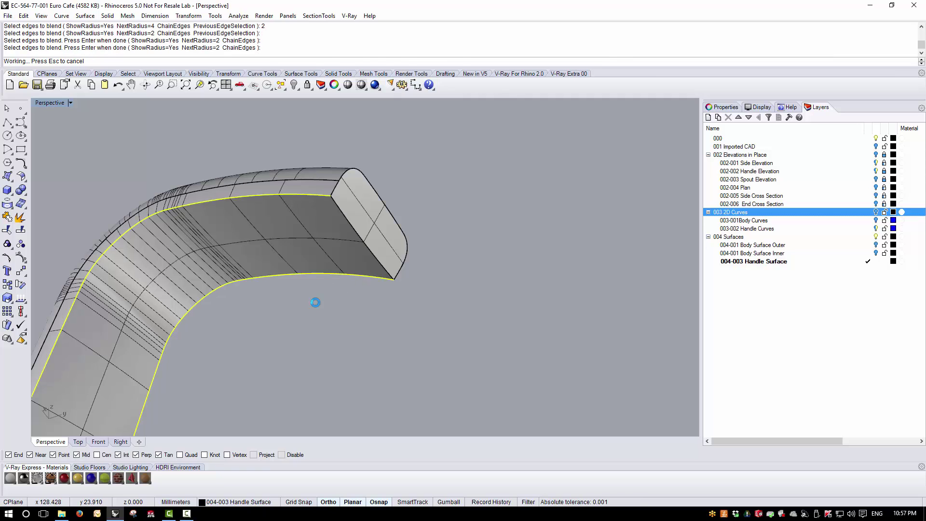
right_click(297, 144)
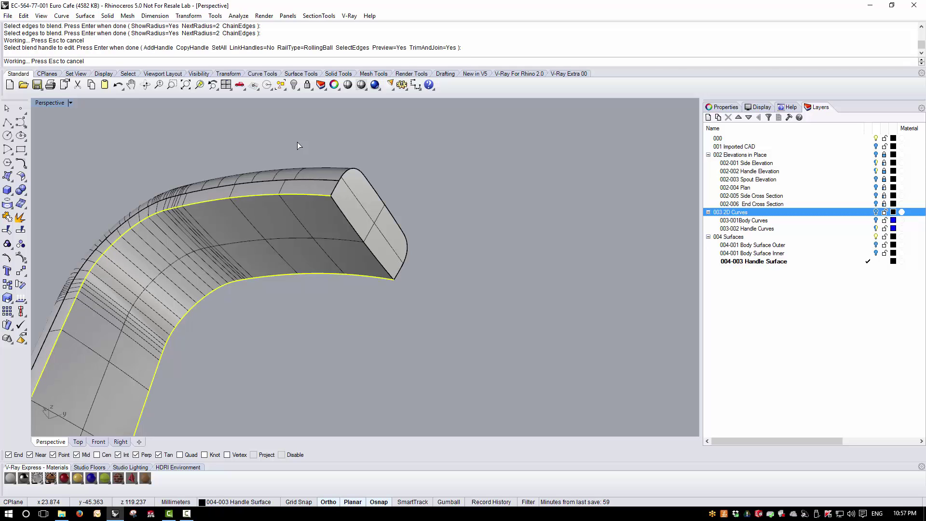
Display the Environment Map surface analysis on the handle polysurface and examine its reflections from several sides.
scroll(298, 144, down, 3)
right_drag(298, 144, 468, 329)
scroll(362, 312, down, 8)
scroll(436, 265, up, 6)
click(412, 240)
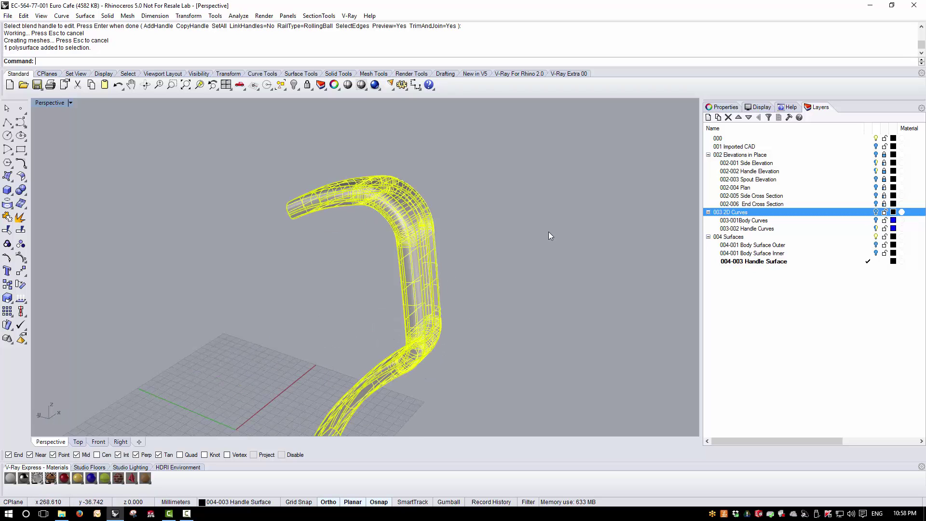
click(239, 16)
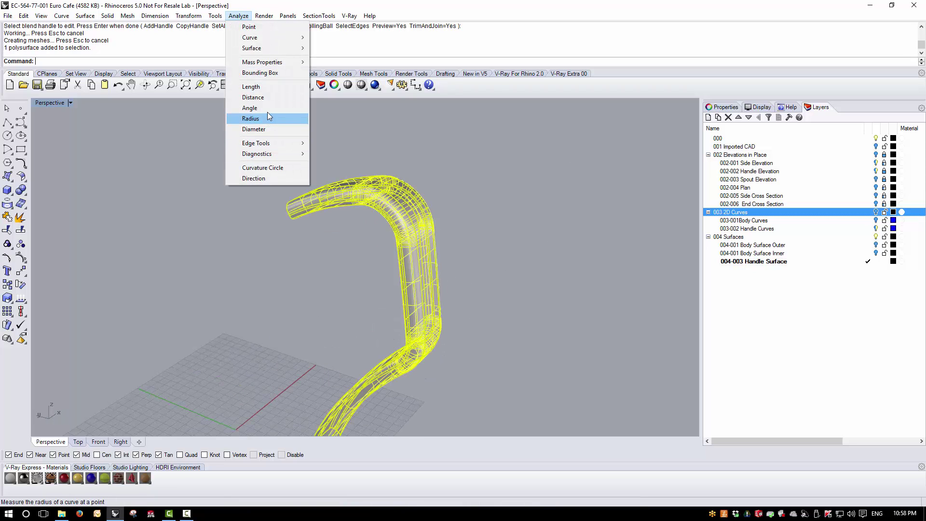
mouse_move(251, 48)
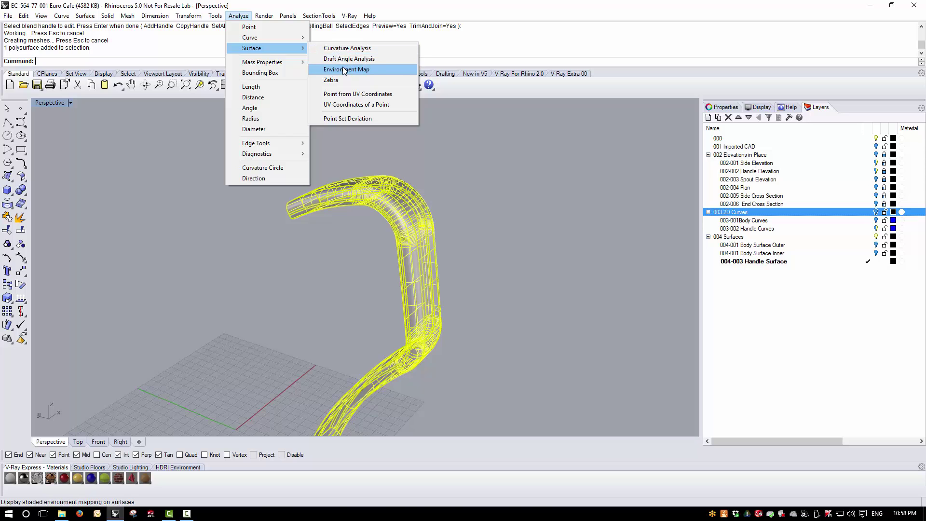
click(332, 69)
click(464, 152)
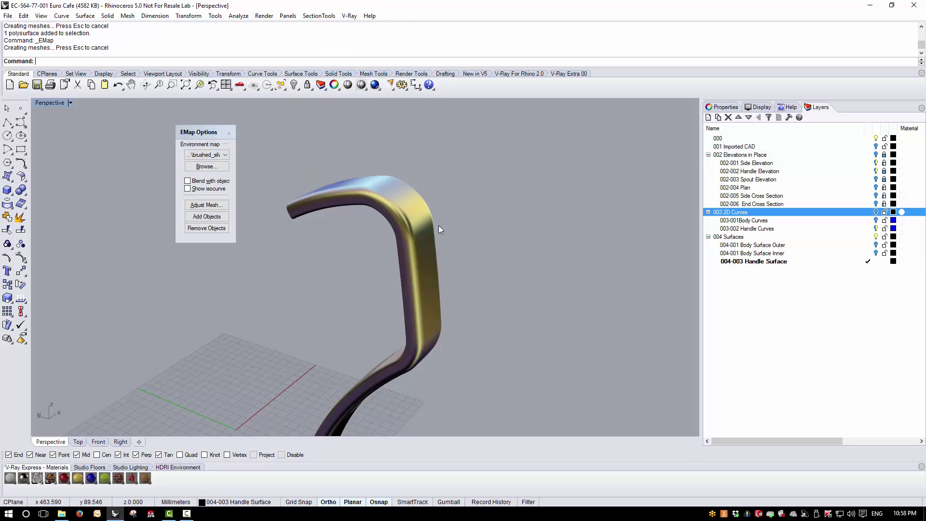
right_drag(440, 254, 260, 302)
scroll(273, 320, up, 5)
scroll(360, 241, down, 6)
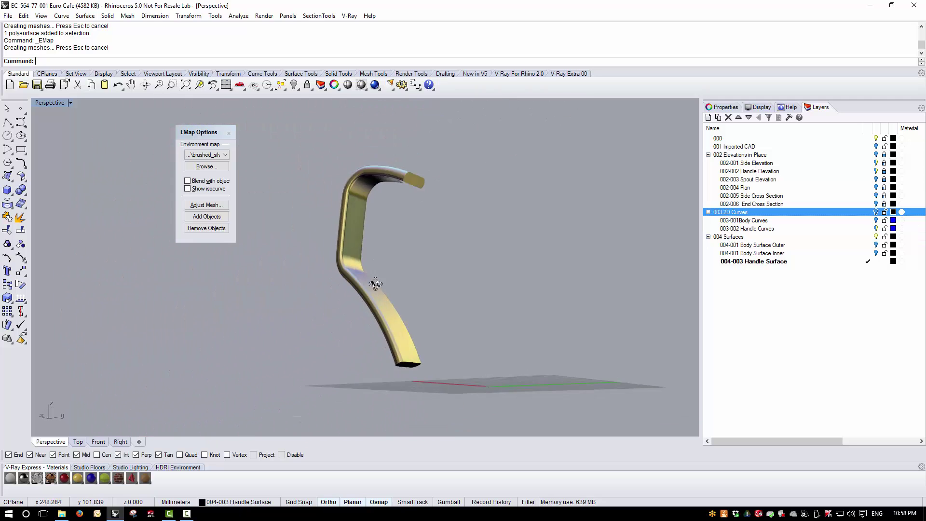
right_drag(299, 250, 537, 326)
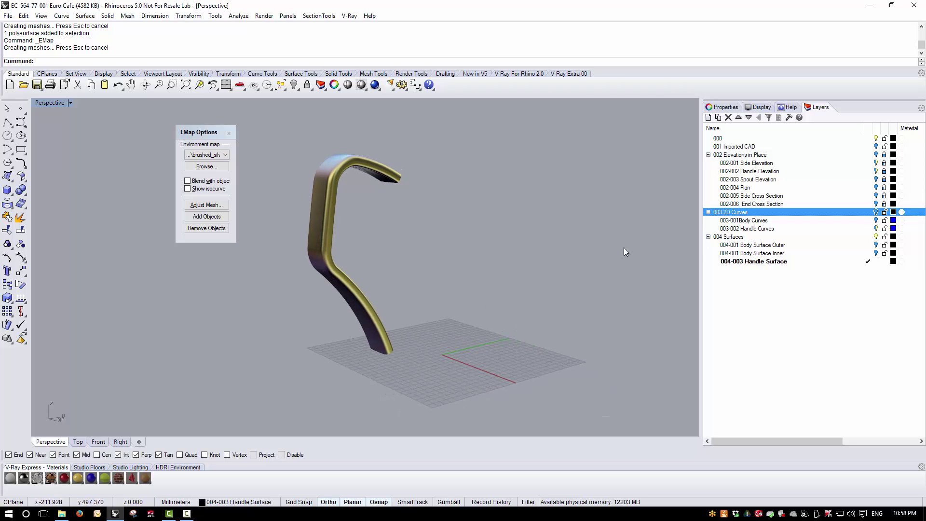
Show the 004-001 Body Surface Outer layer temporarily and examine how the handle meets the pot body.
click(875, 244)
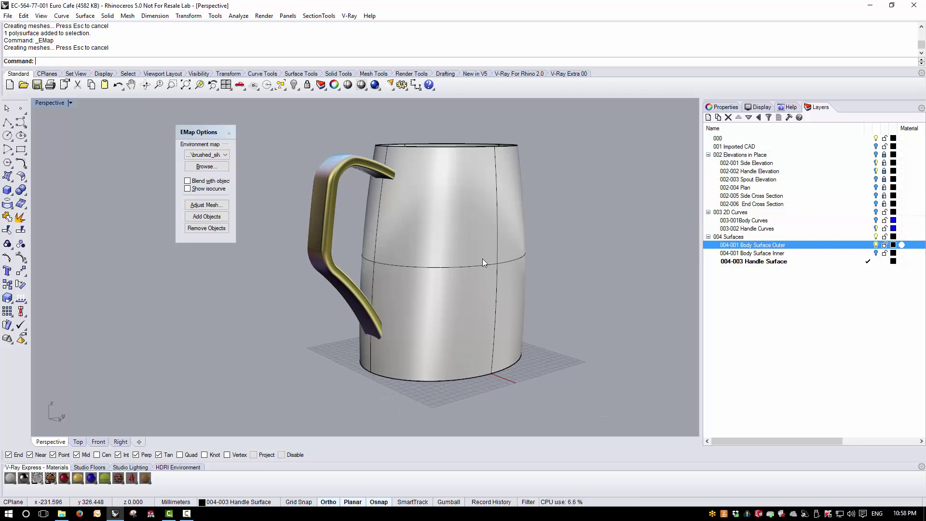
right_drag(482, 259, 564, 213)
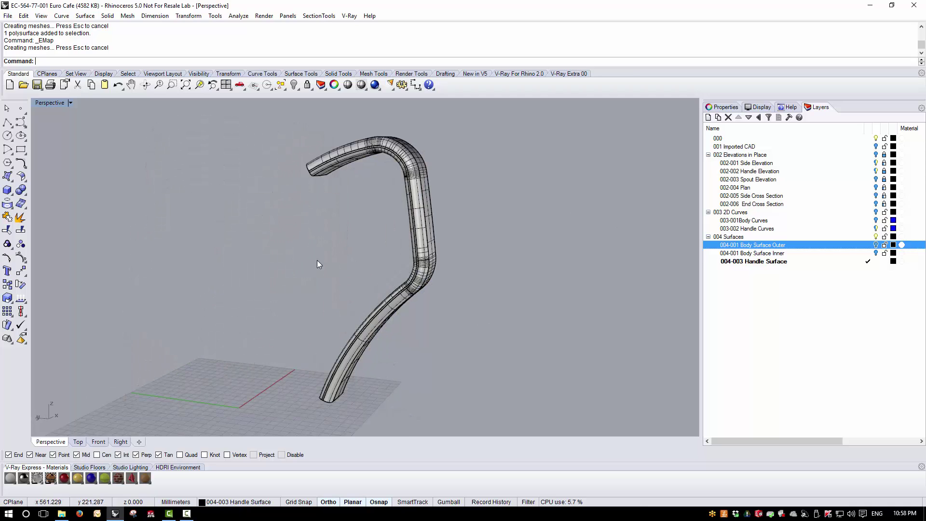
right_drag(316, 260, 316, 279)
scroll(321, 288, up, 2)
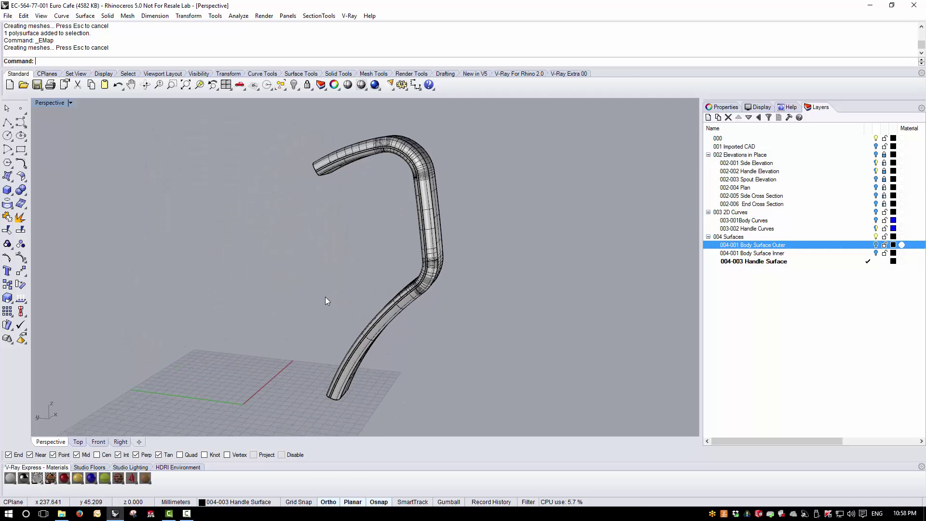